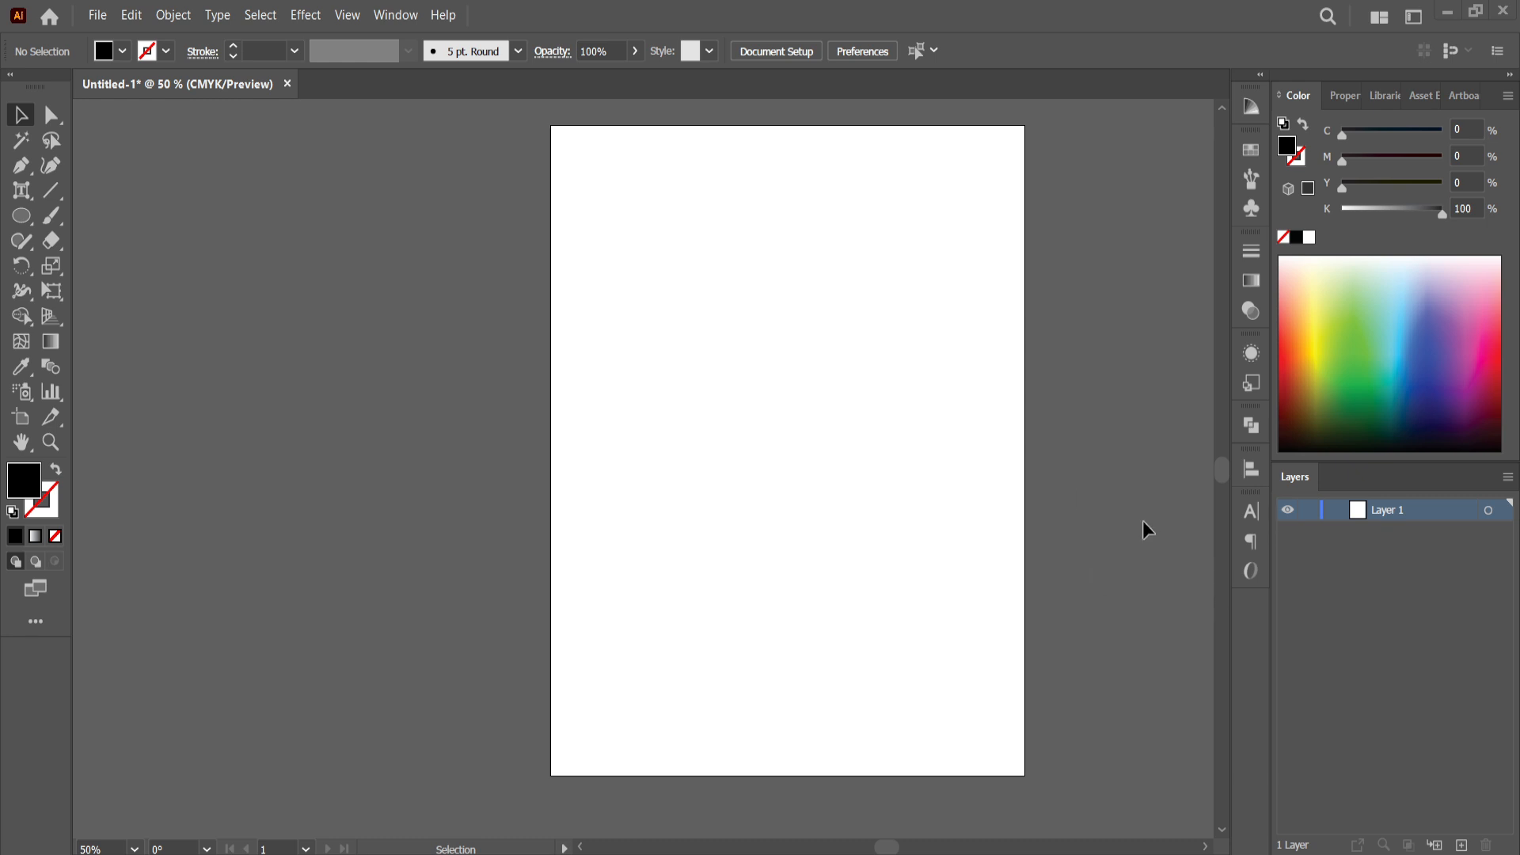
Place a placeholder line of point type in the upper part of the artboard with the Type tool
left_click(23, 199)
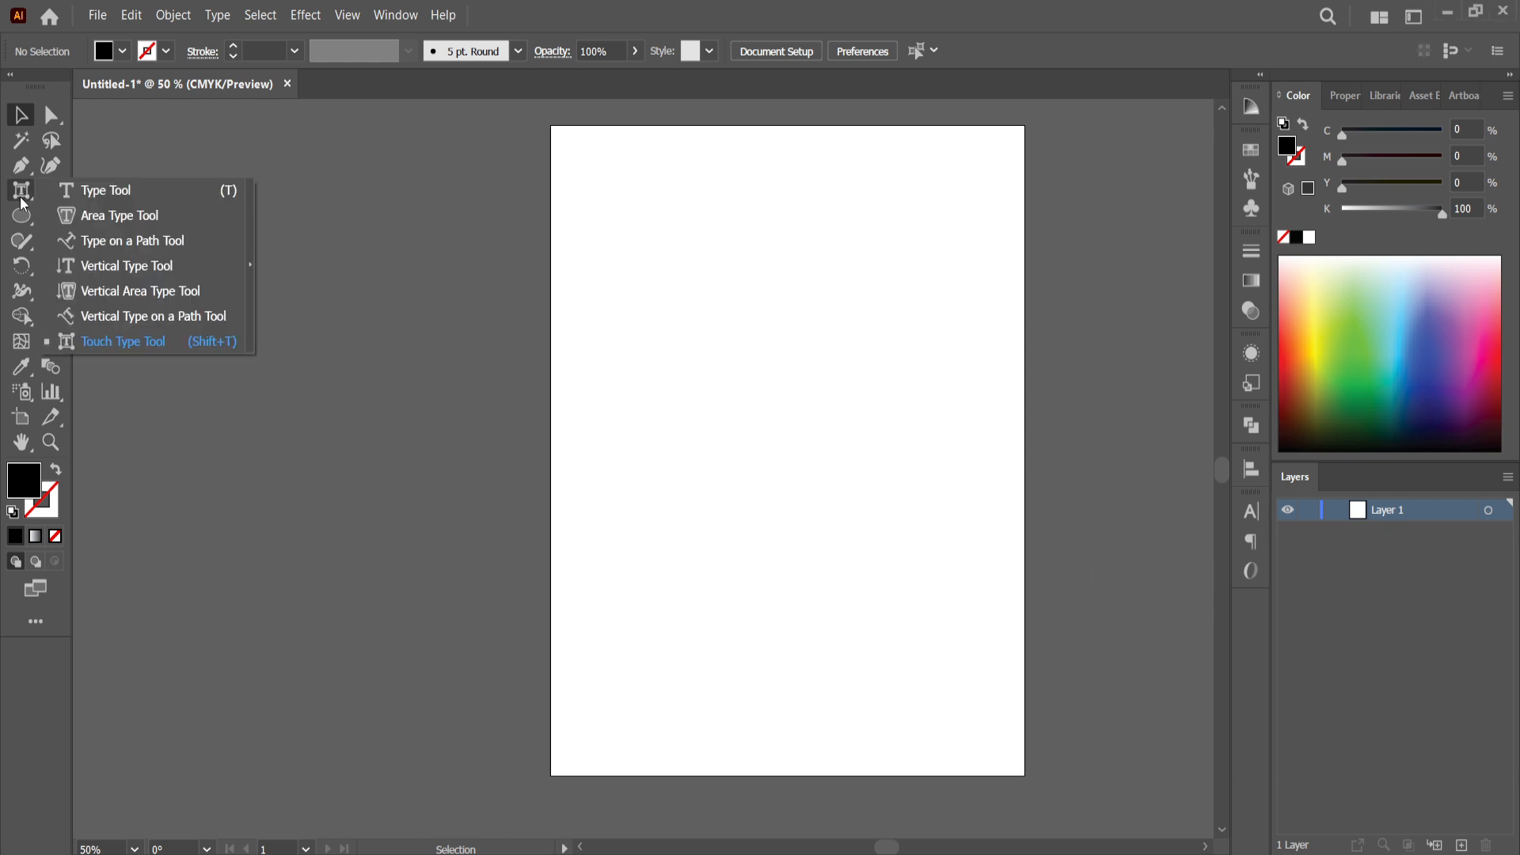
left_click(133, 190)
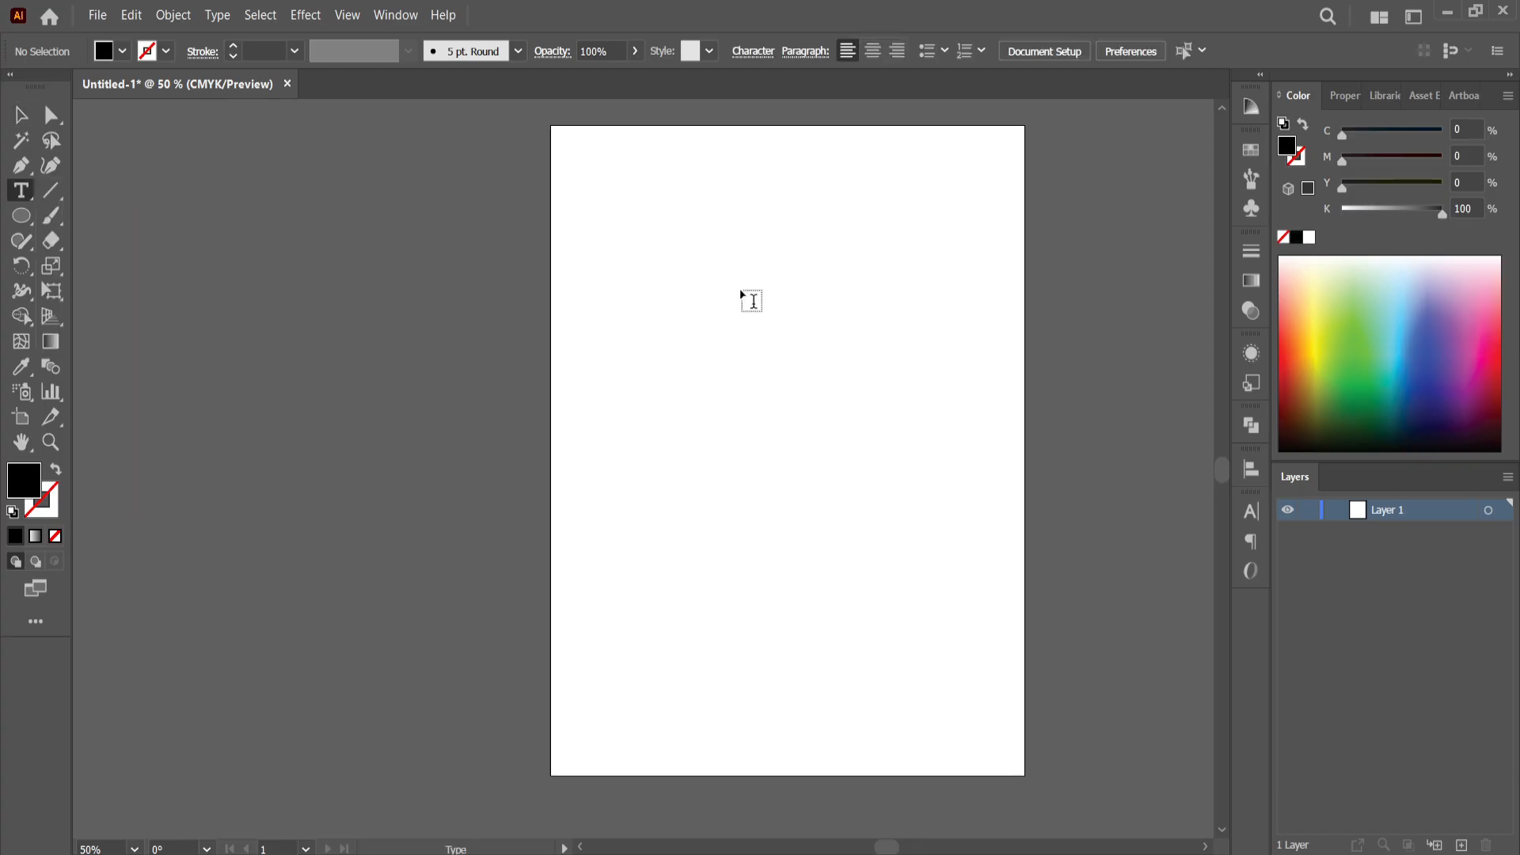
left_click(681, 281)
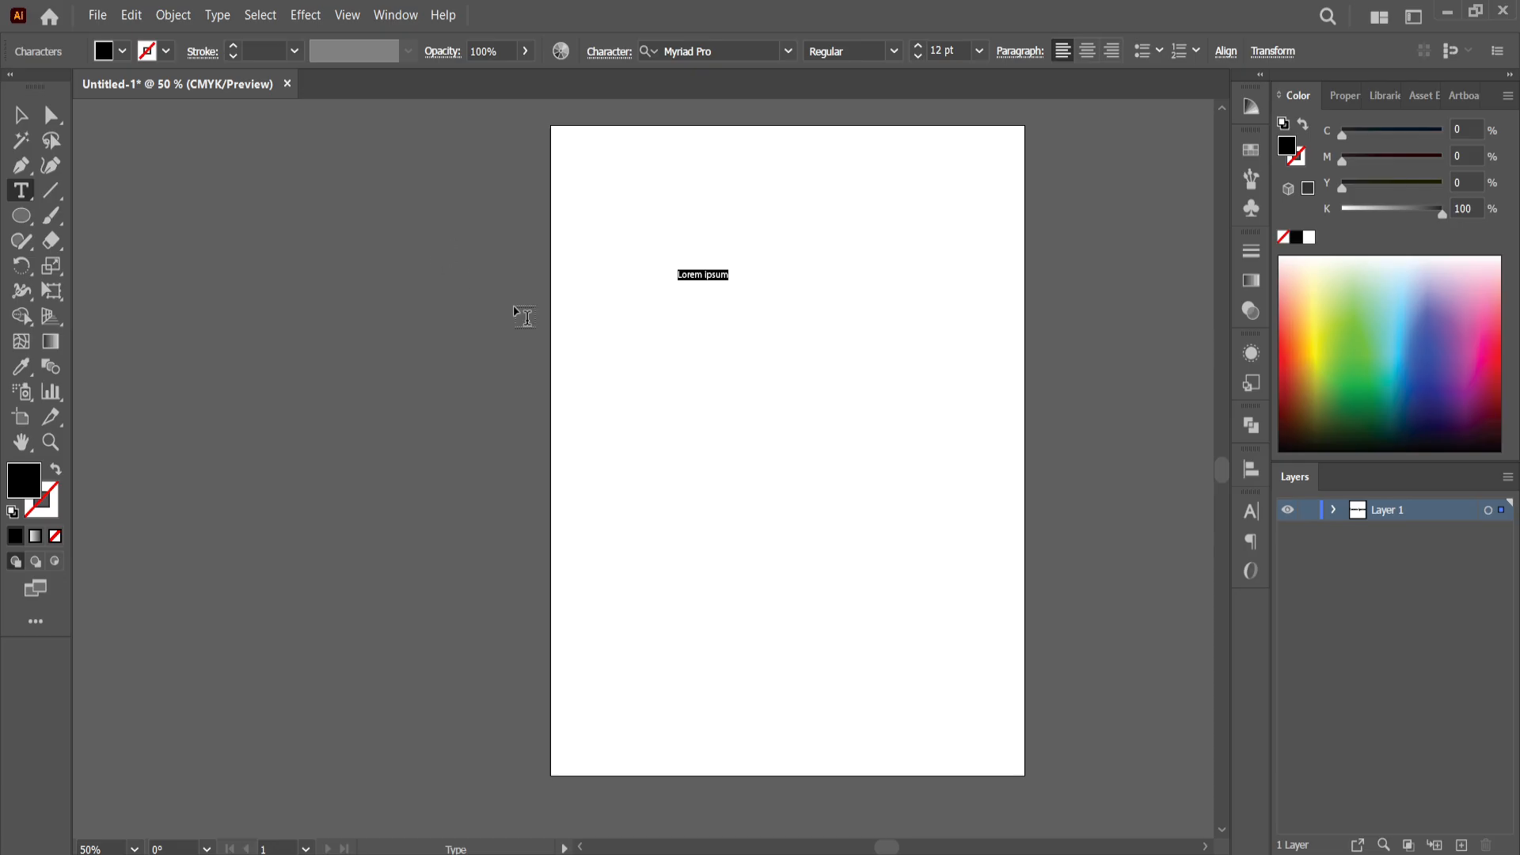
Draw an area type frame with placeholder text below the point type and move it down about 31 pt
left_click_drag(685, 327, 927, 666)
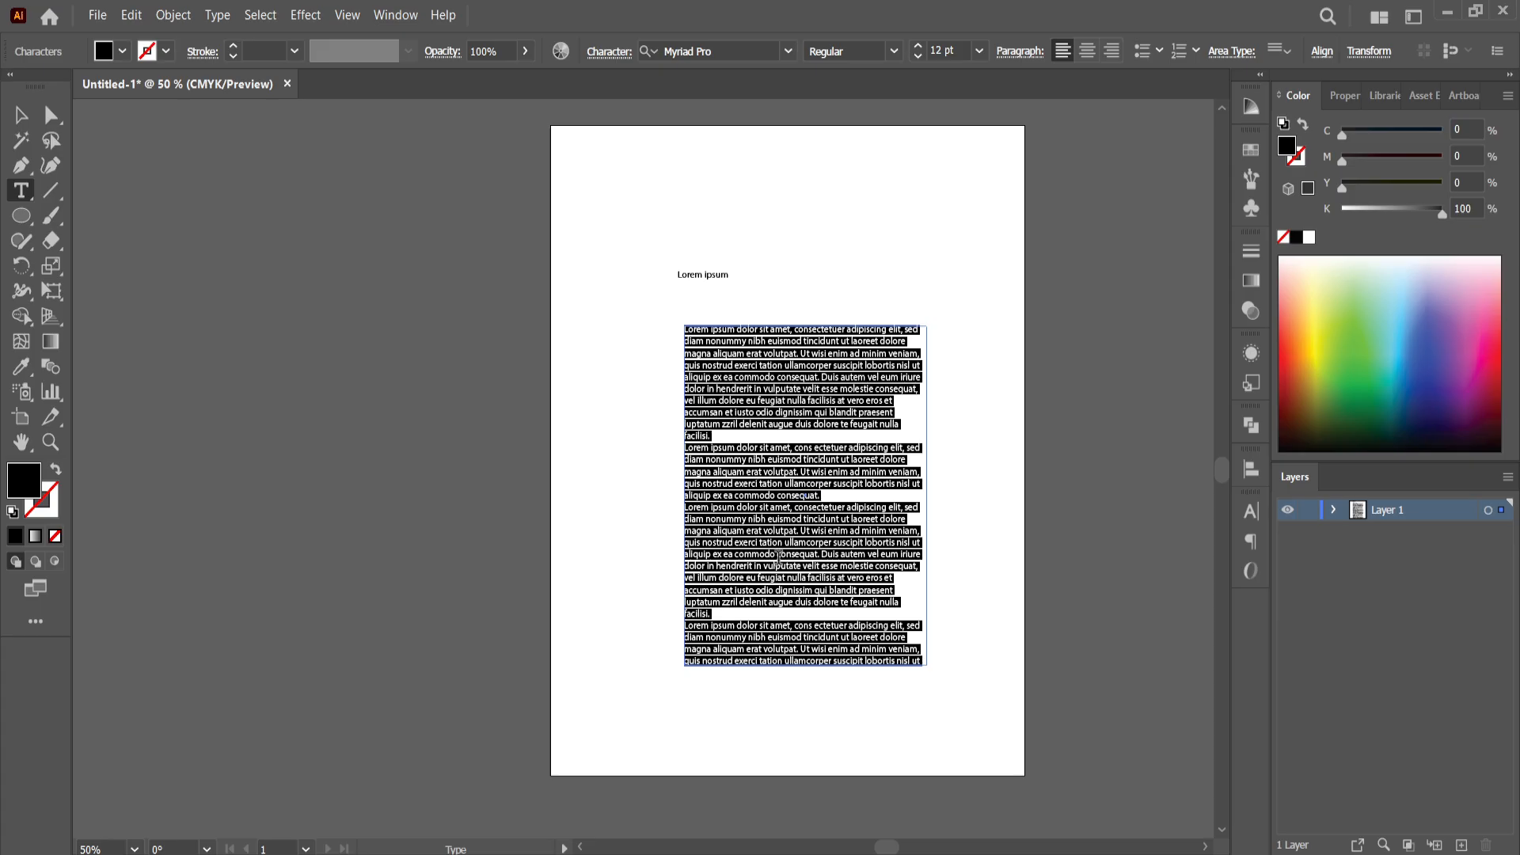
left_click(21, 115)
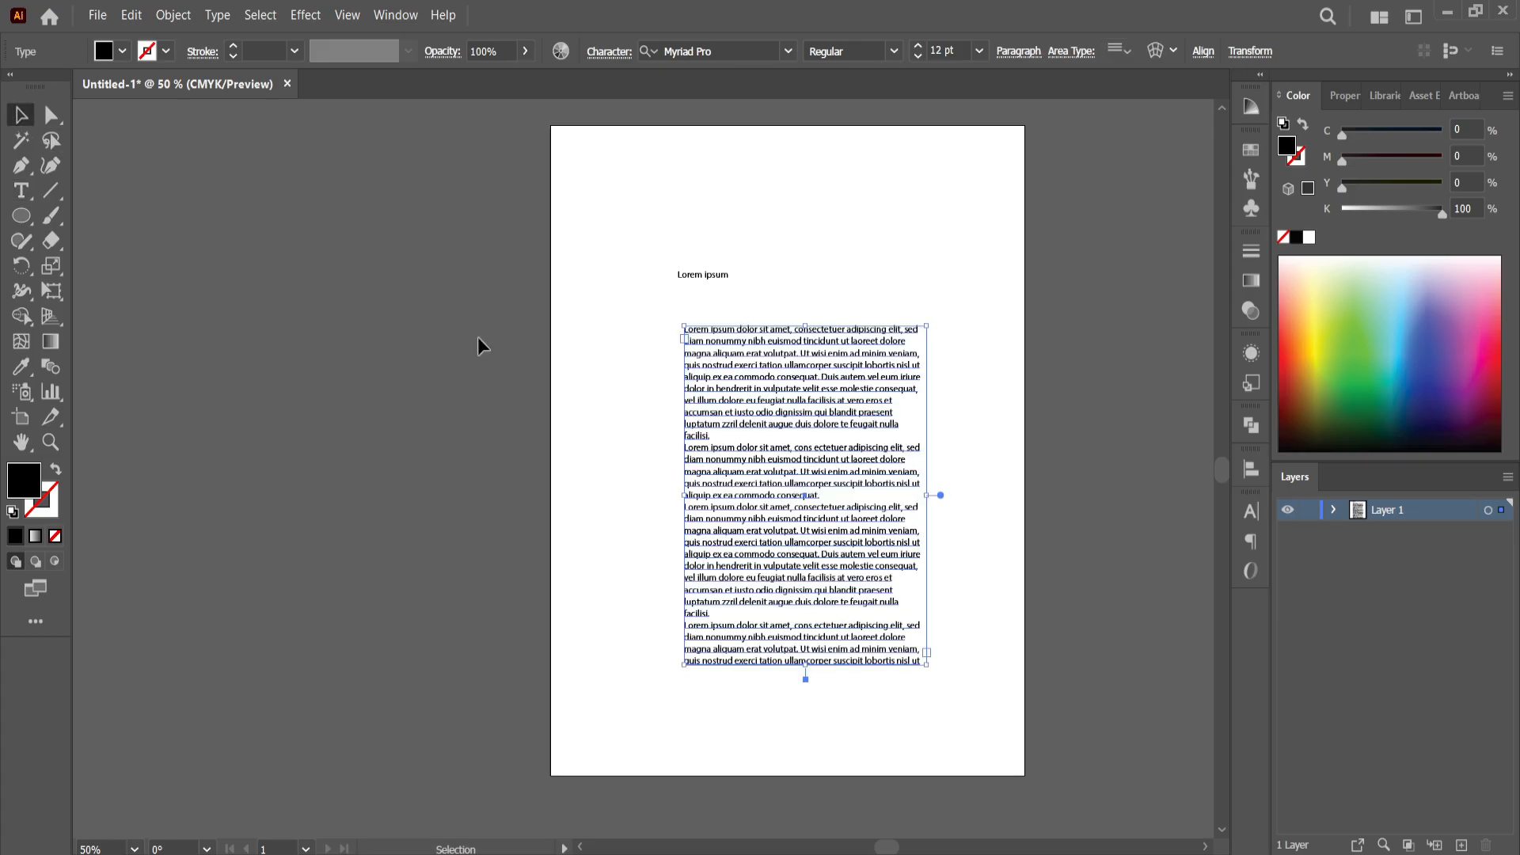
mouse_move(780, 384)
left_mouse_down()
mouse_move(773, 349)
mouse_move(780, 408)
left_mouse_up()
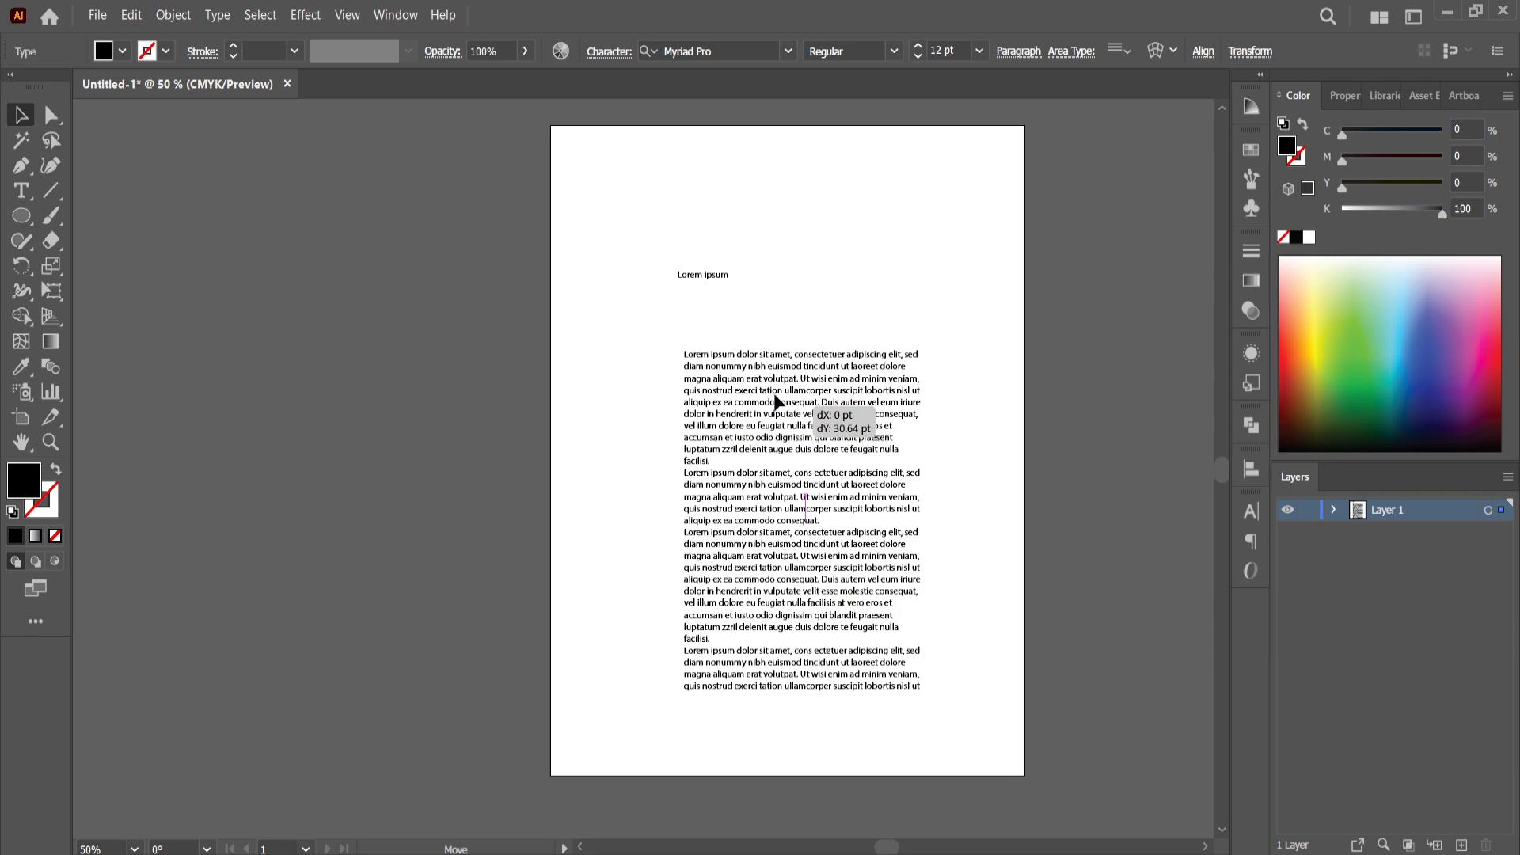
Select the point type and the area type frame in turn and compare the handles at their sides
left_click(721, 275)
left_click(848, 434)
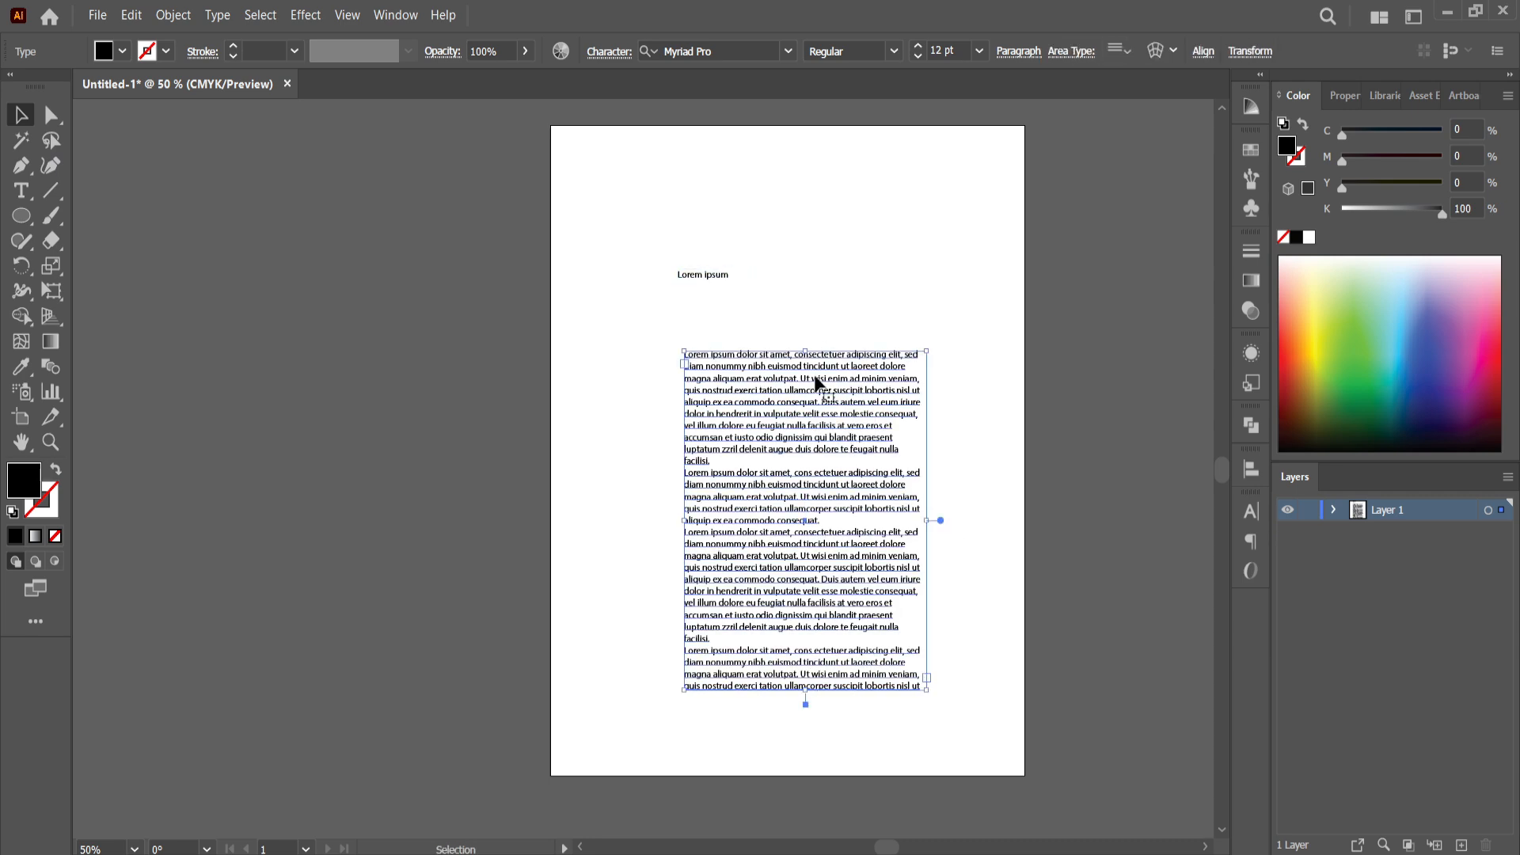
left_click(718, 279)
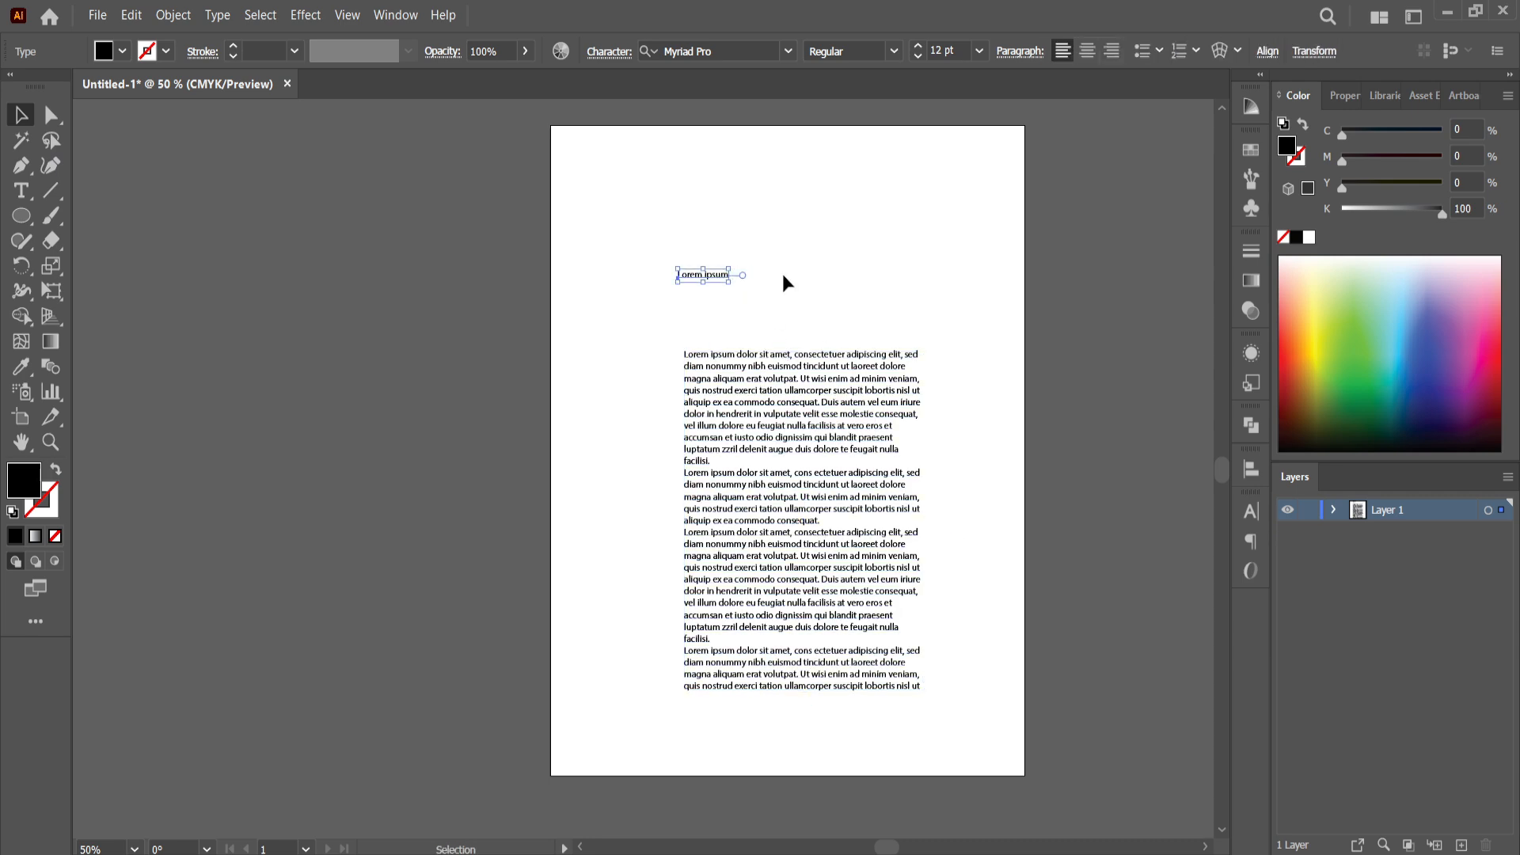
scroll(776, 252, "up", 4)
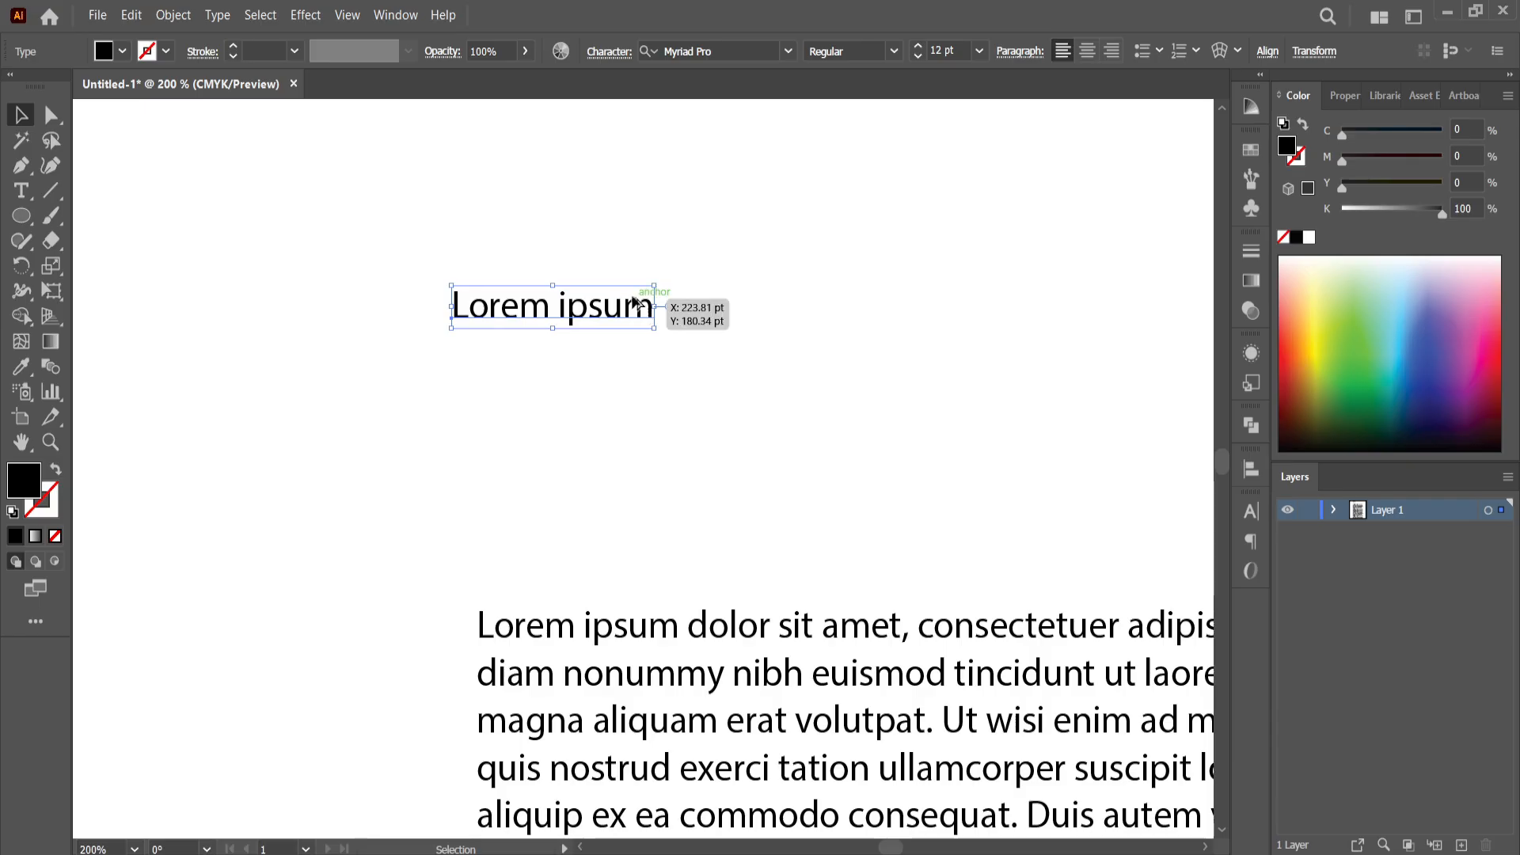
scroll(634, 303, "up", 2)
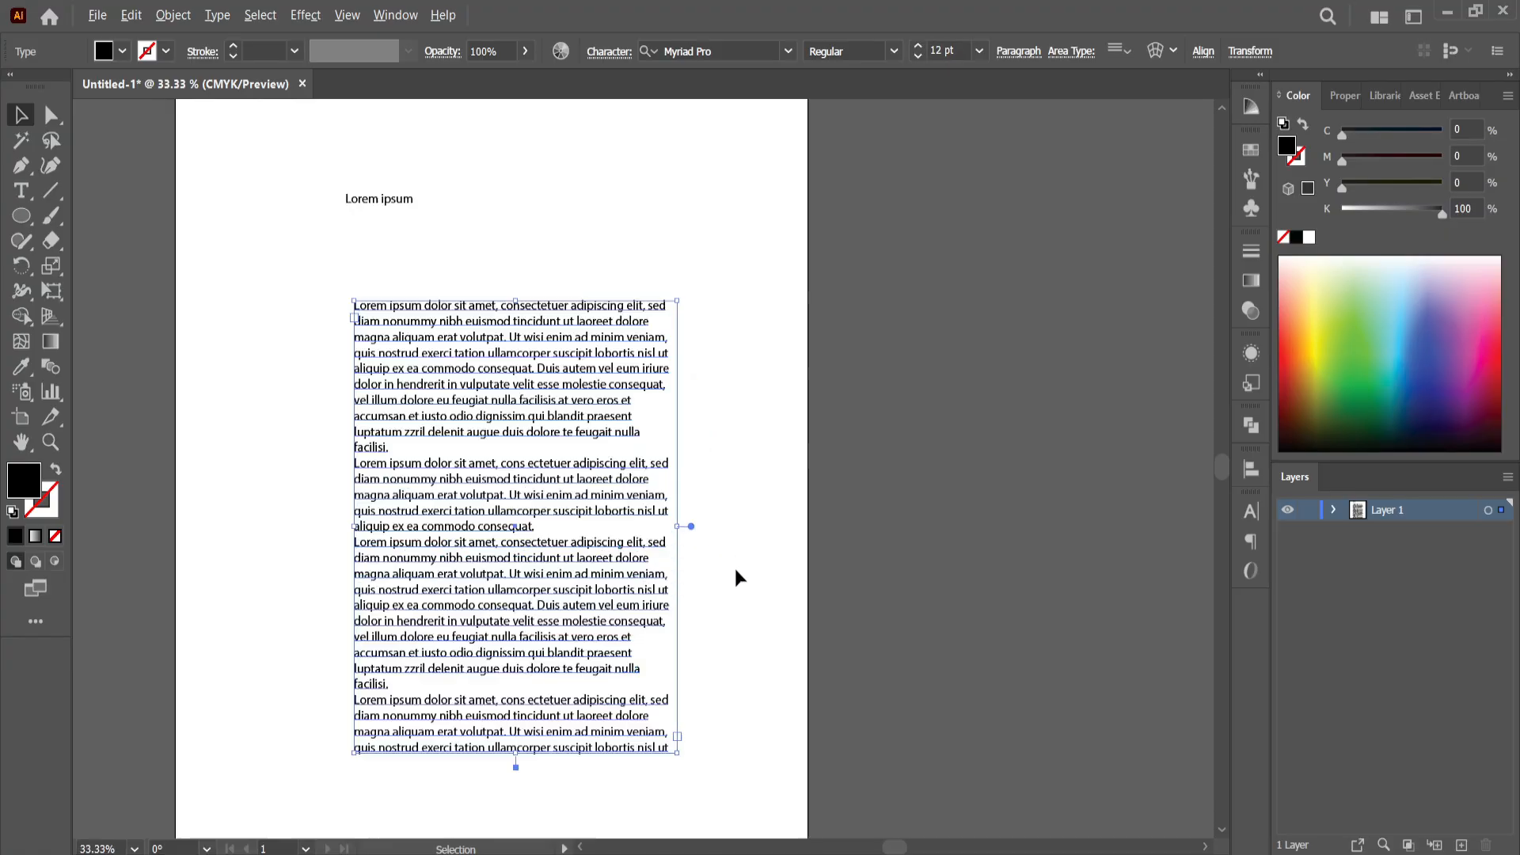
scroll(639, 505, "up", 8)
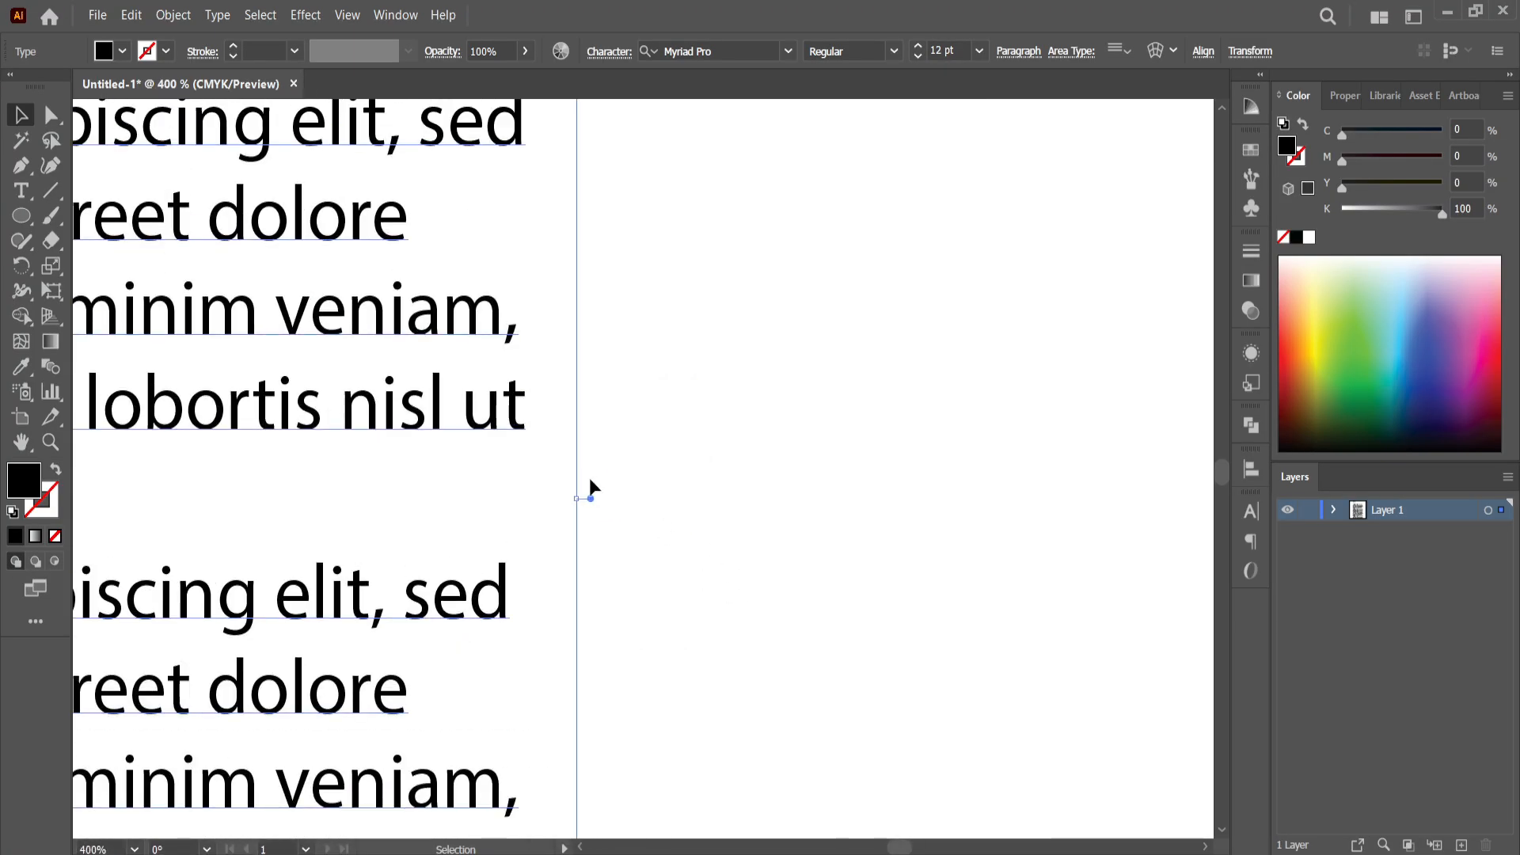
scroll(590, 478, "down", 3)
scroll(586, 470, "down", 2)
scroll(606, 457, "up", 7)
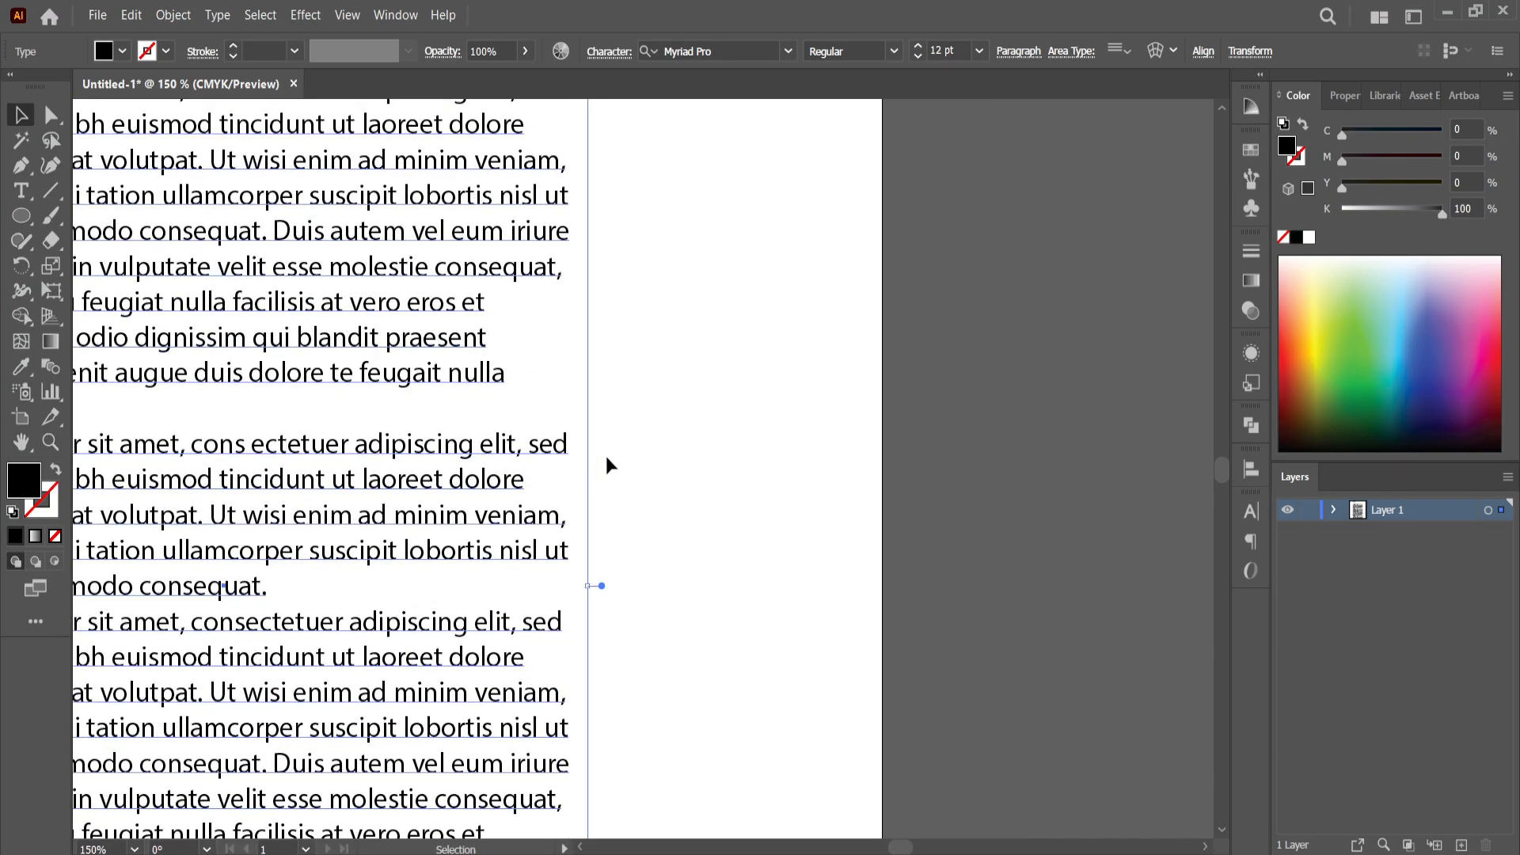
scroll(606, 457, "down", 5)
scroll(465, 323, "up", 7)
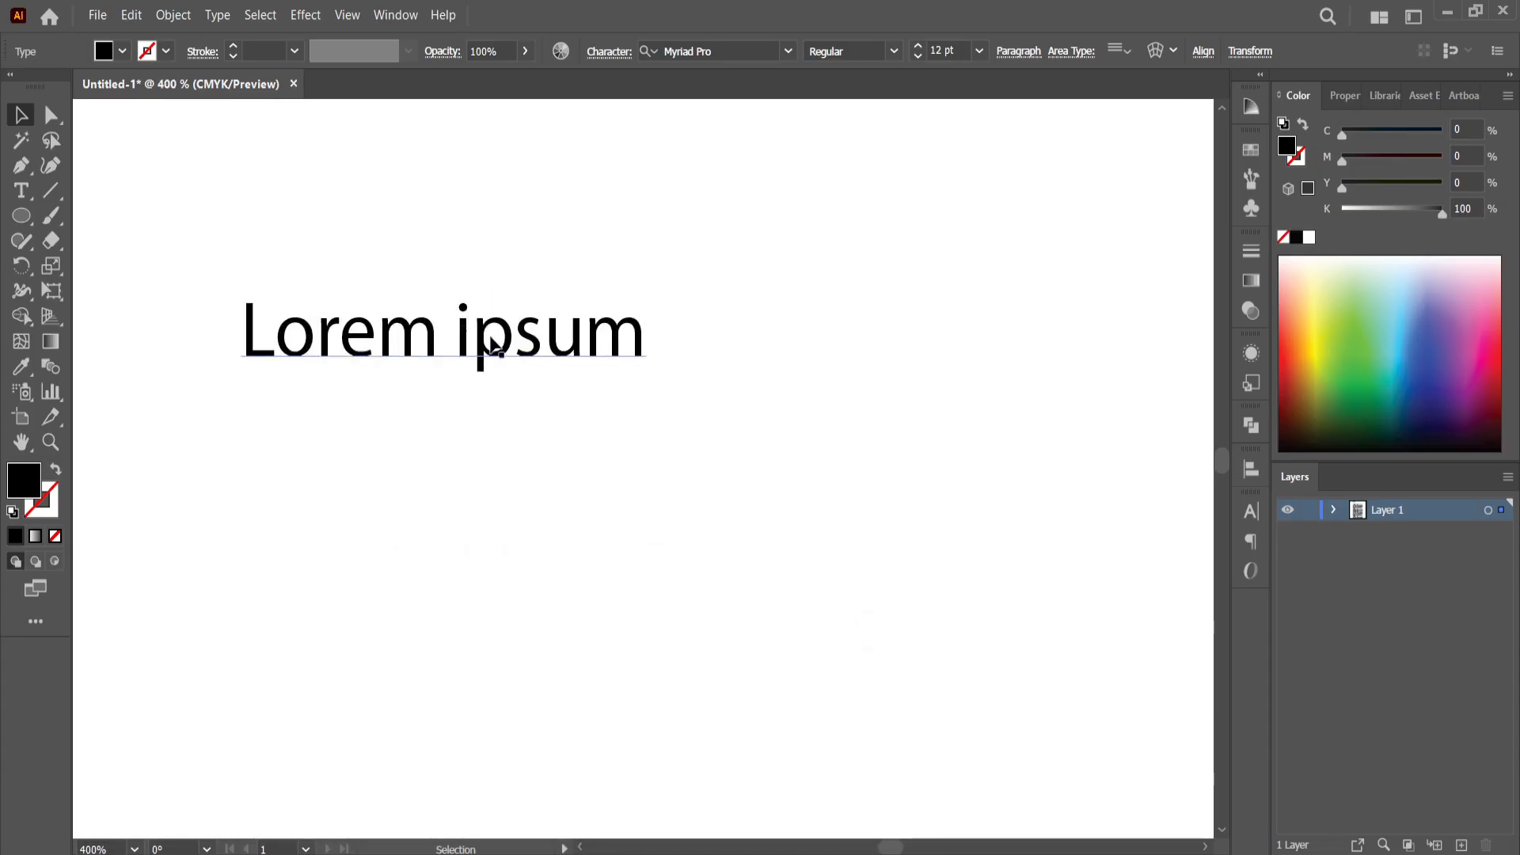
Scale down the "Lorem ipsum" point type from its corner and undo the scaling
left_click(491, 347)
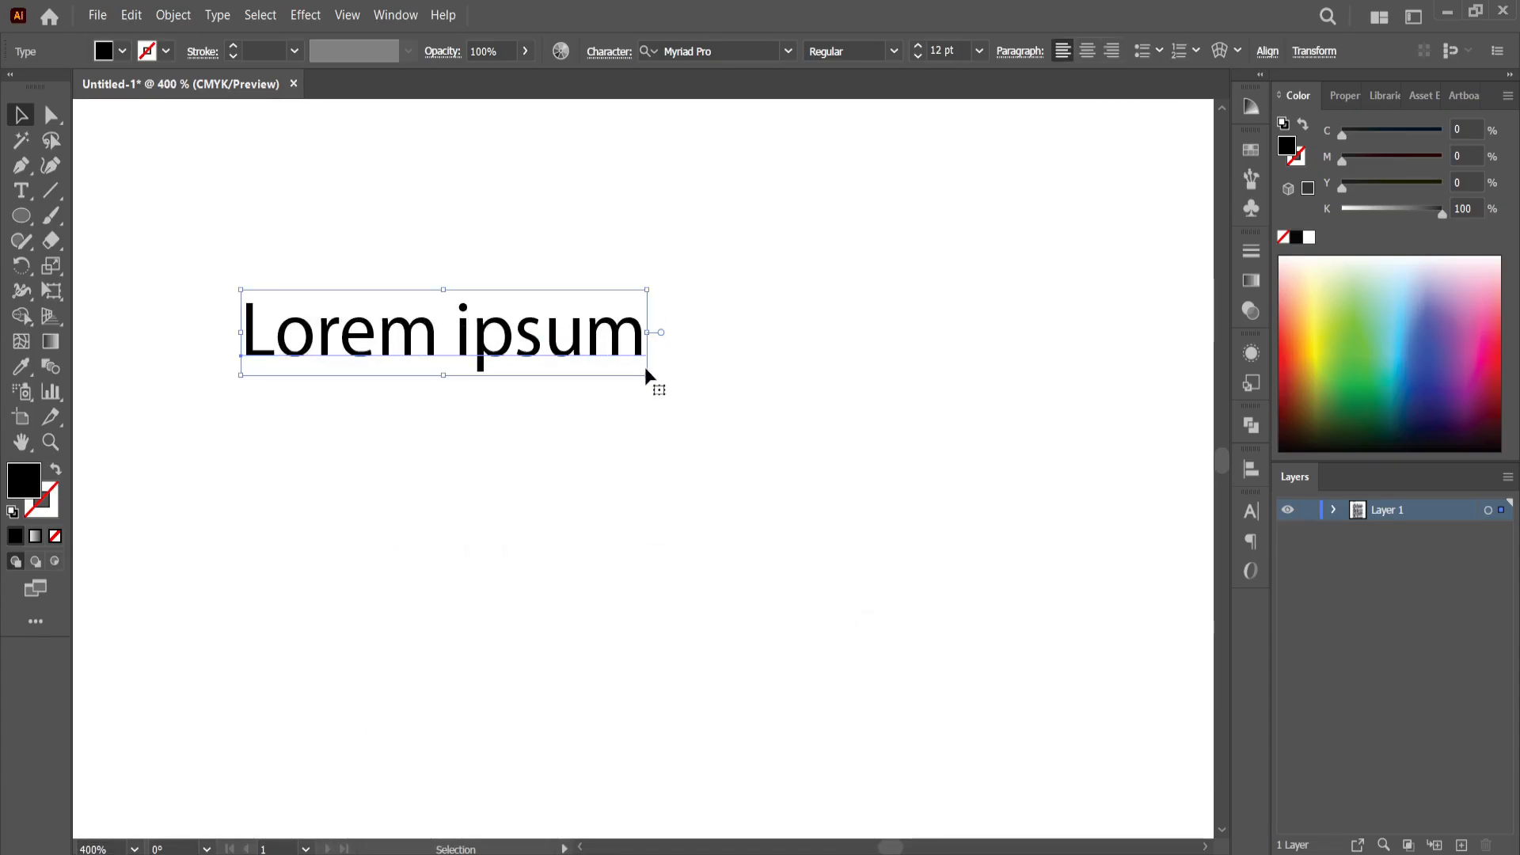
left_click_drag(646, 374, 539, 294)
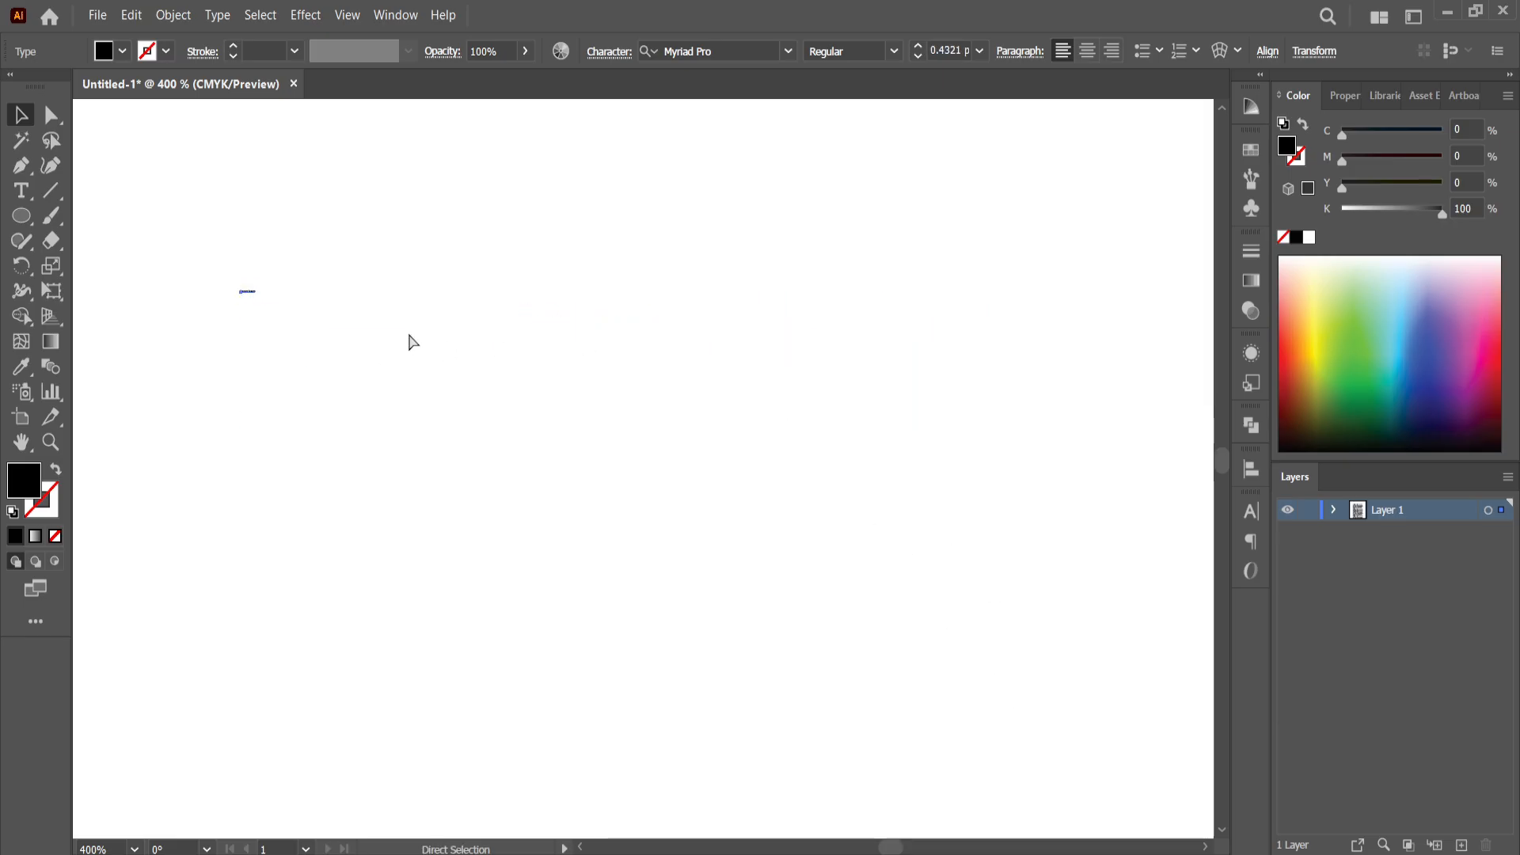
key("ctrl+z")
Make the area type frame narrower and shorter from its lower corner so that its text overflows
scroll(516, 350, "down", 3)
scroll(479, 352, "down", 4)
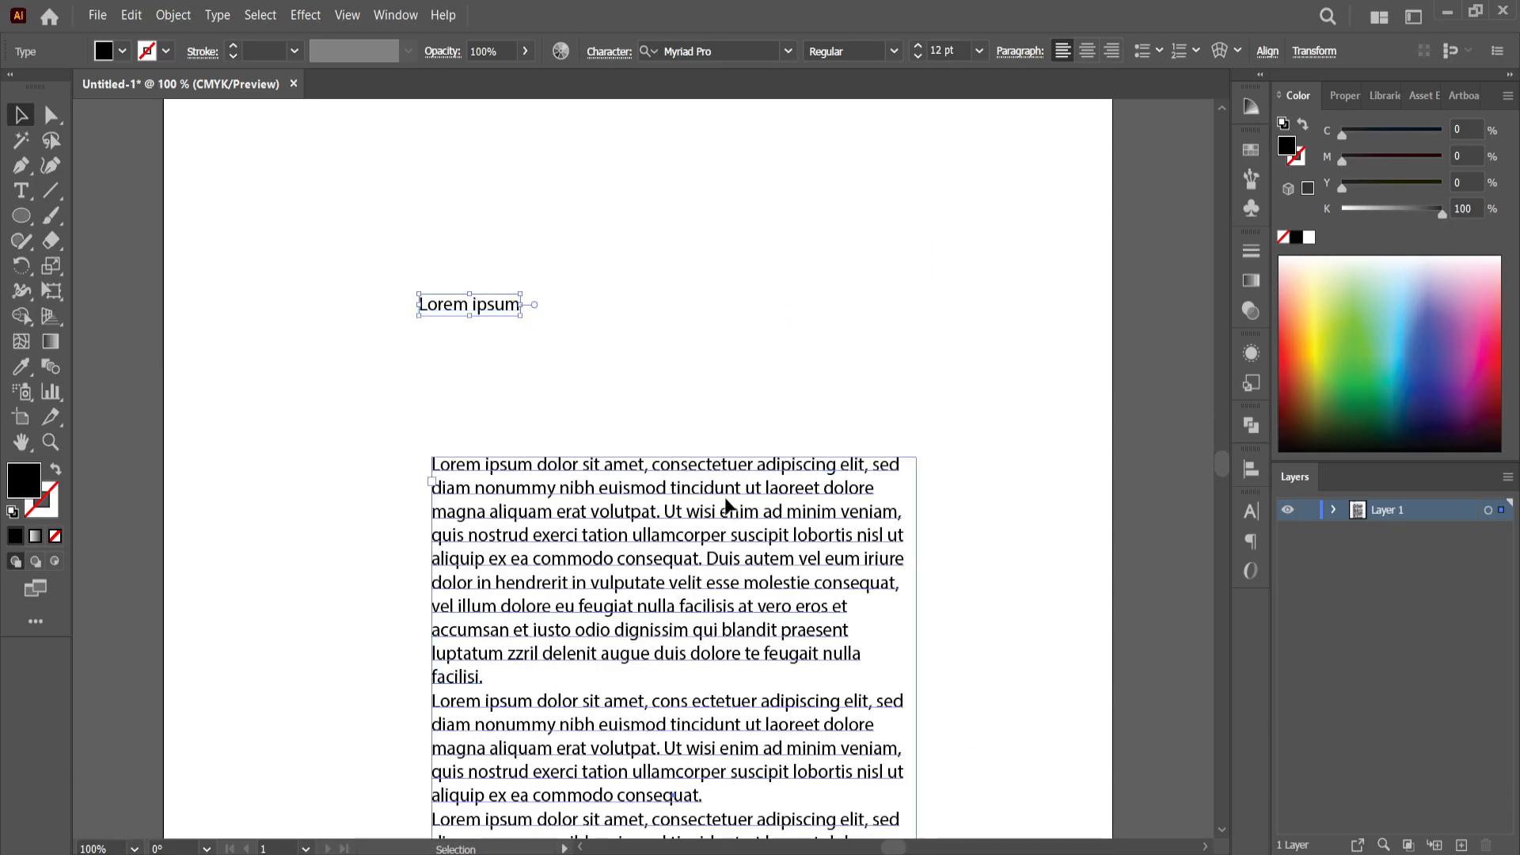
left_click(726, 499)
scroll(815, 500, "down", 3)
scroll(942, 642, "up", 4)
scroll(841, 529, "up", 6)
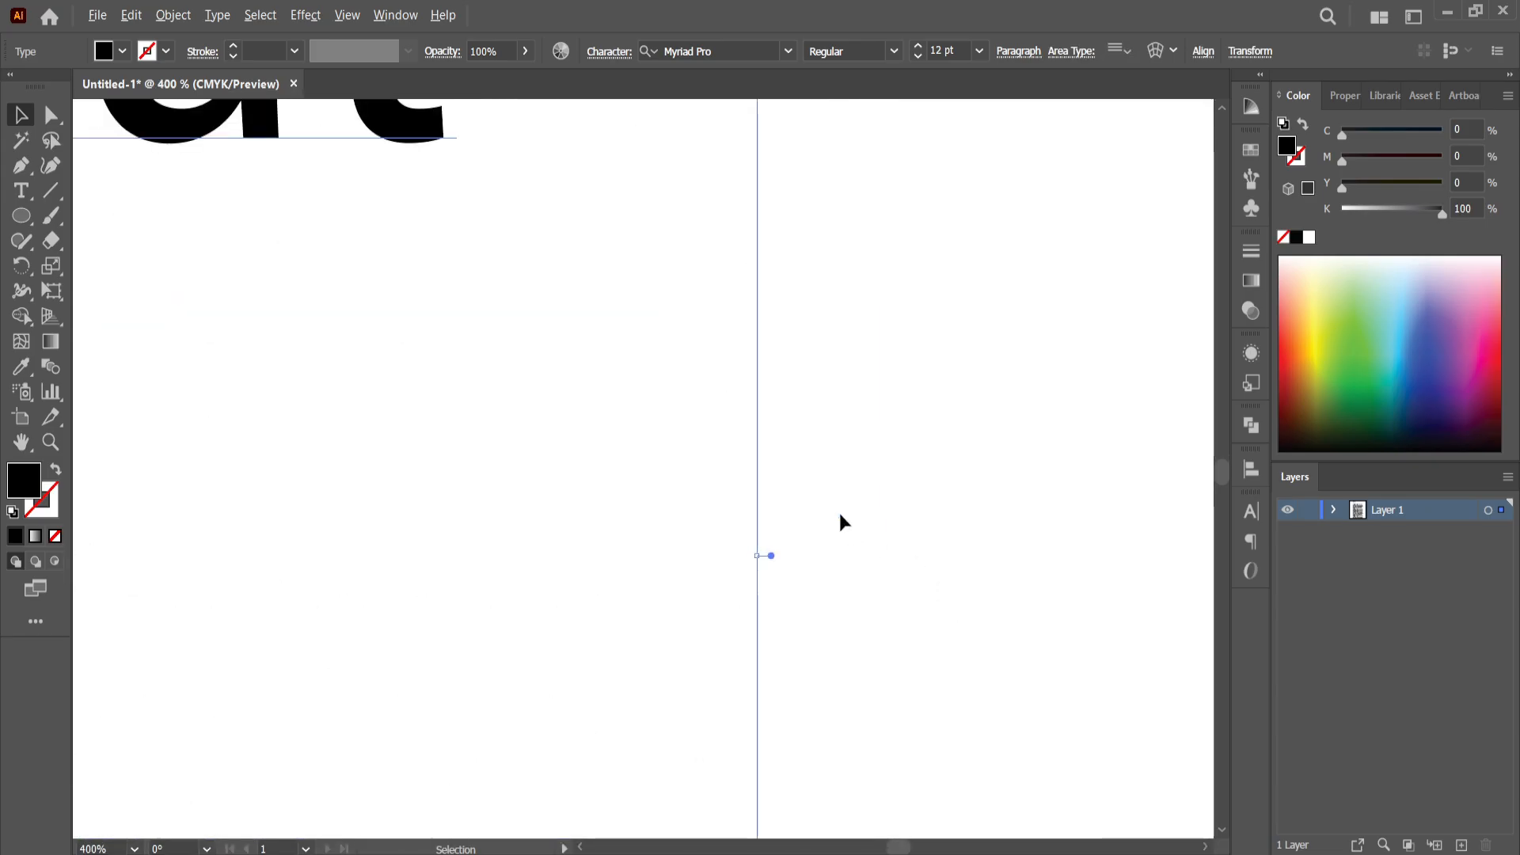
scroll(729, 599, "down", 10)
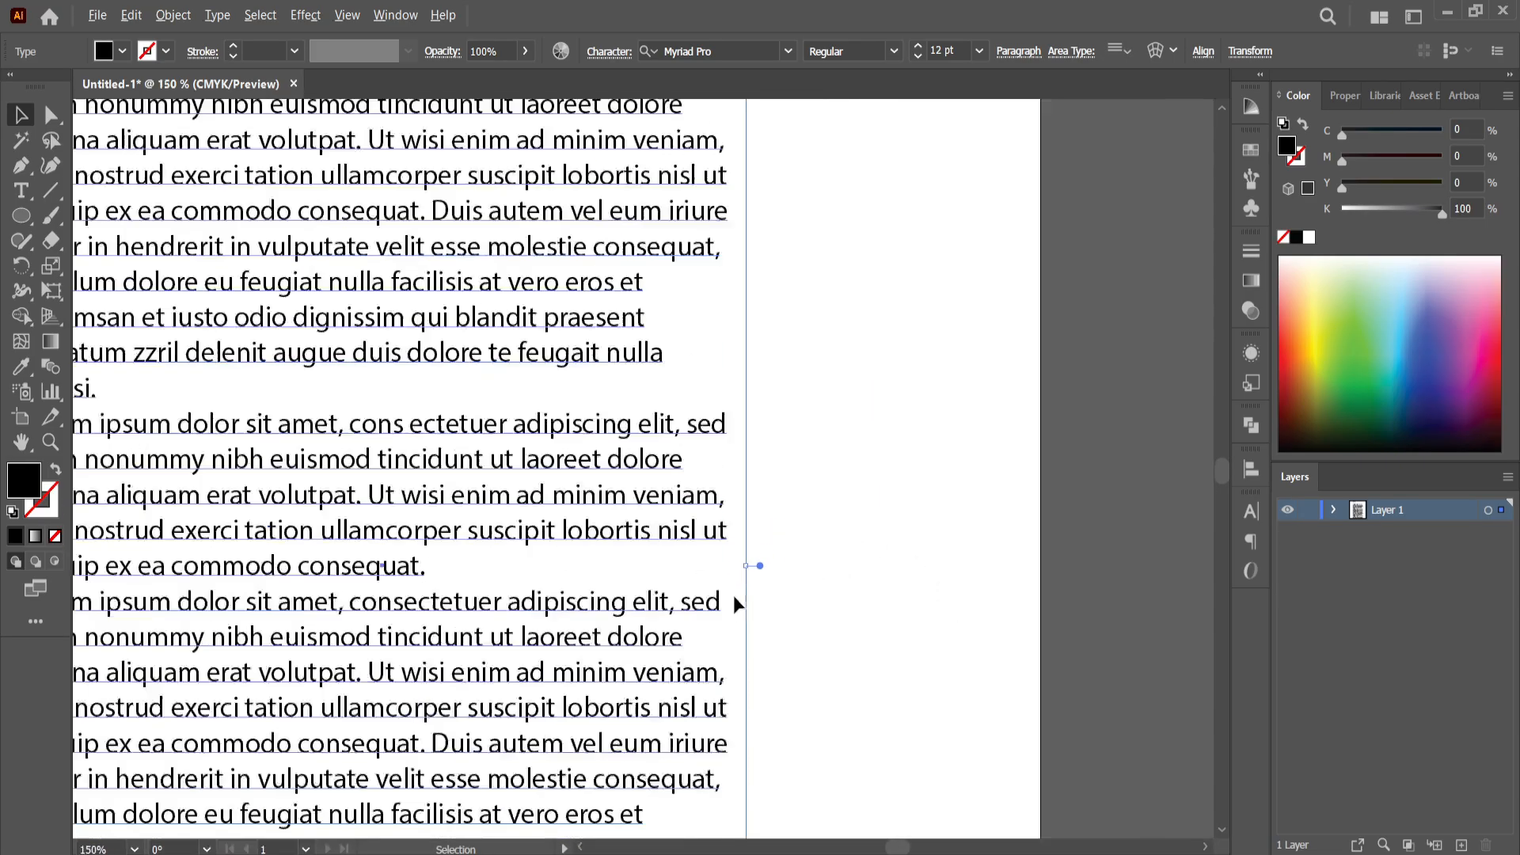
scroll(754, 601, "down", 1)
scroll(754, 612, "down", 3)
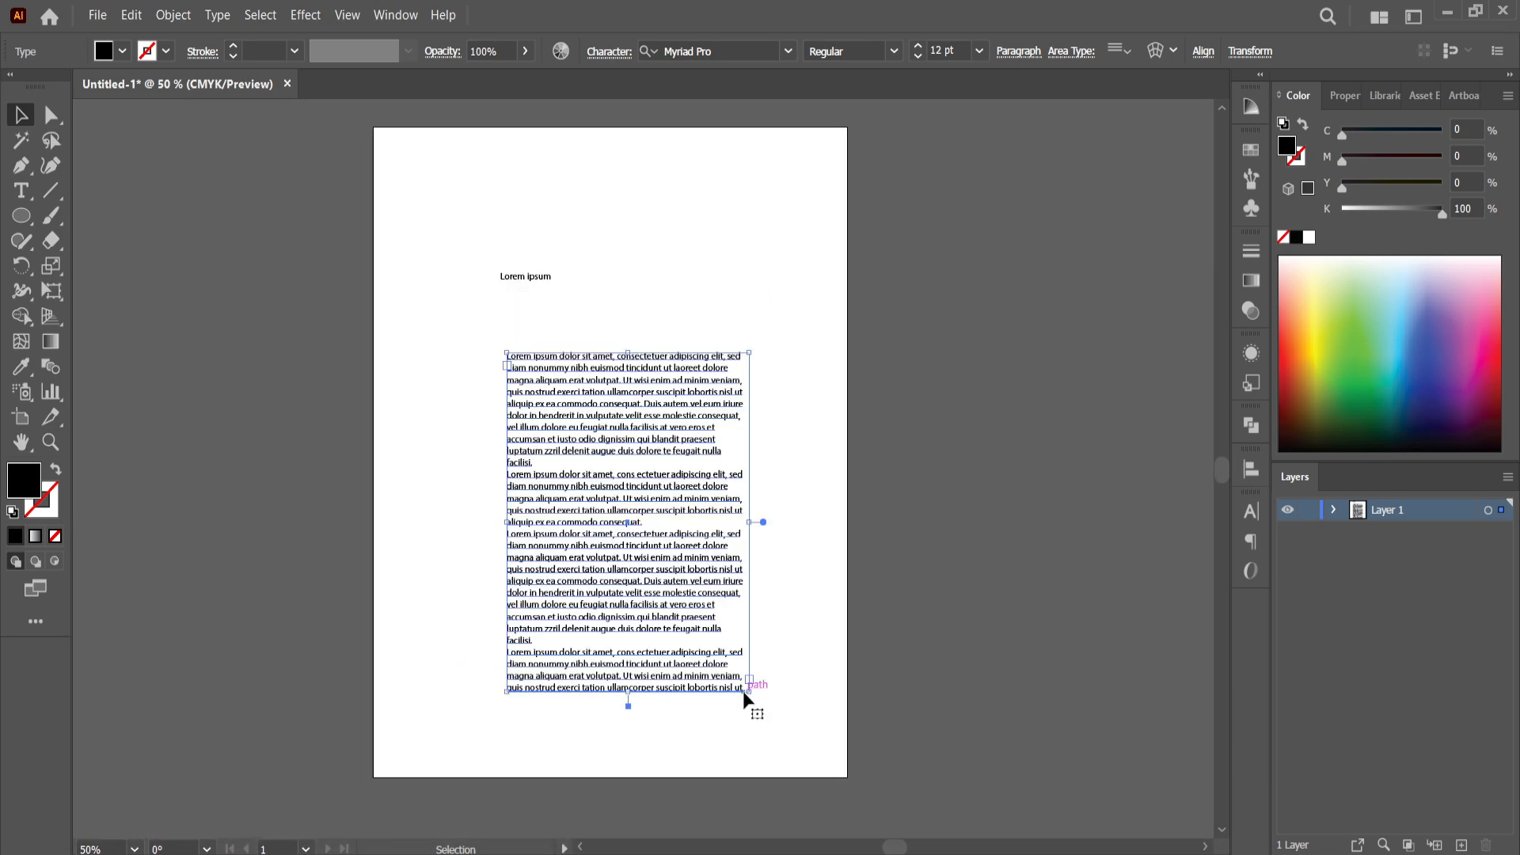
left_click_drag(749, 684, 695, 616)
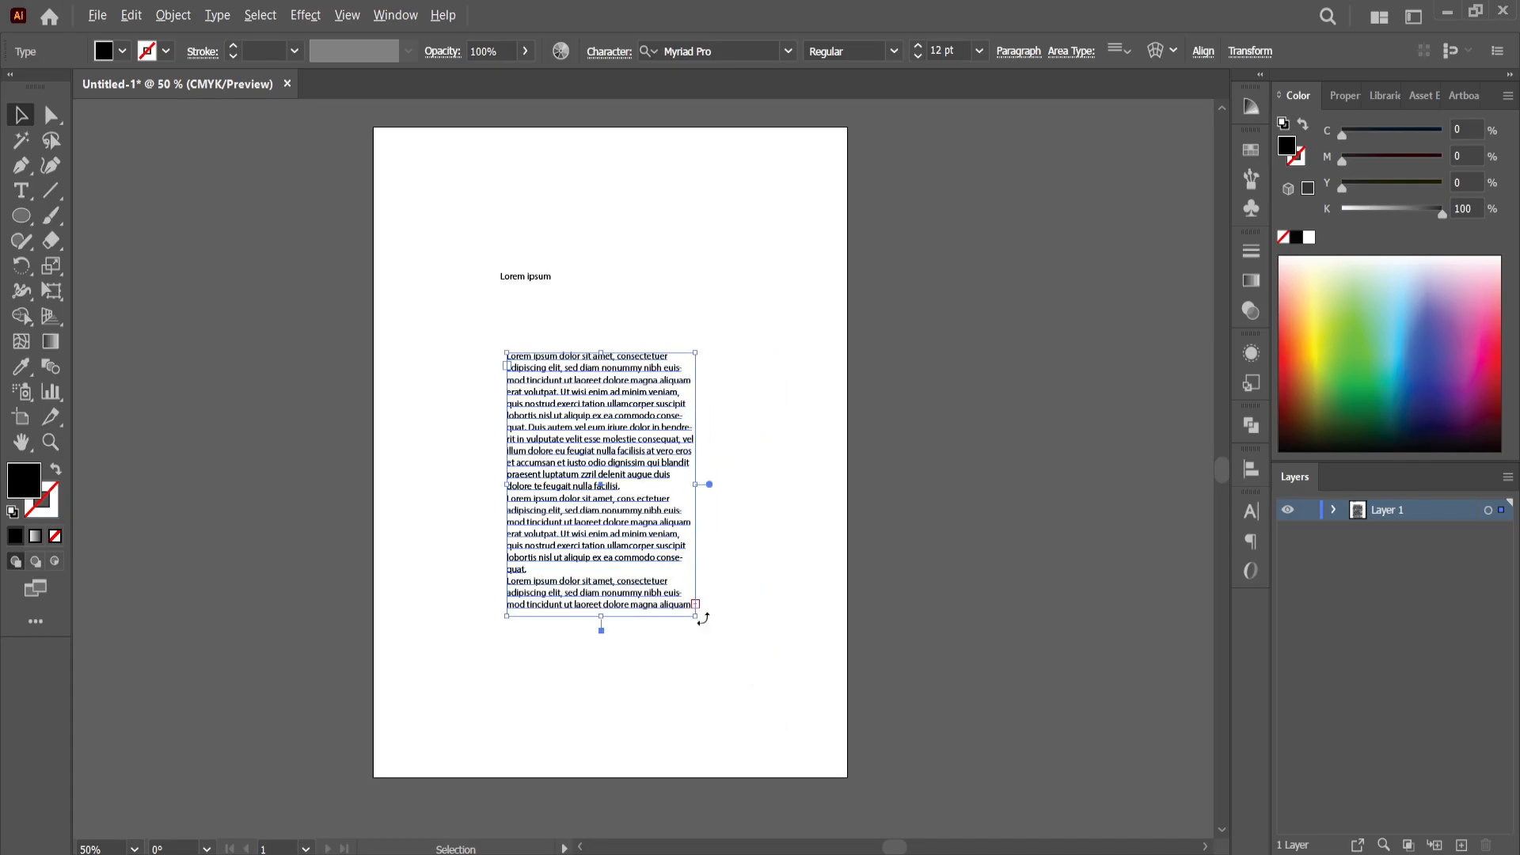
Thread the overset text into a second frame drawn beside the first, and shorten that new frame to just below its text
scroll(695, 605, "up", 5)
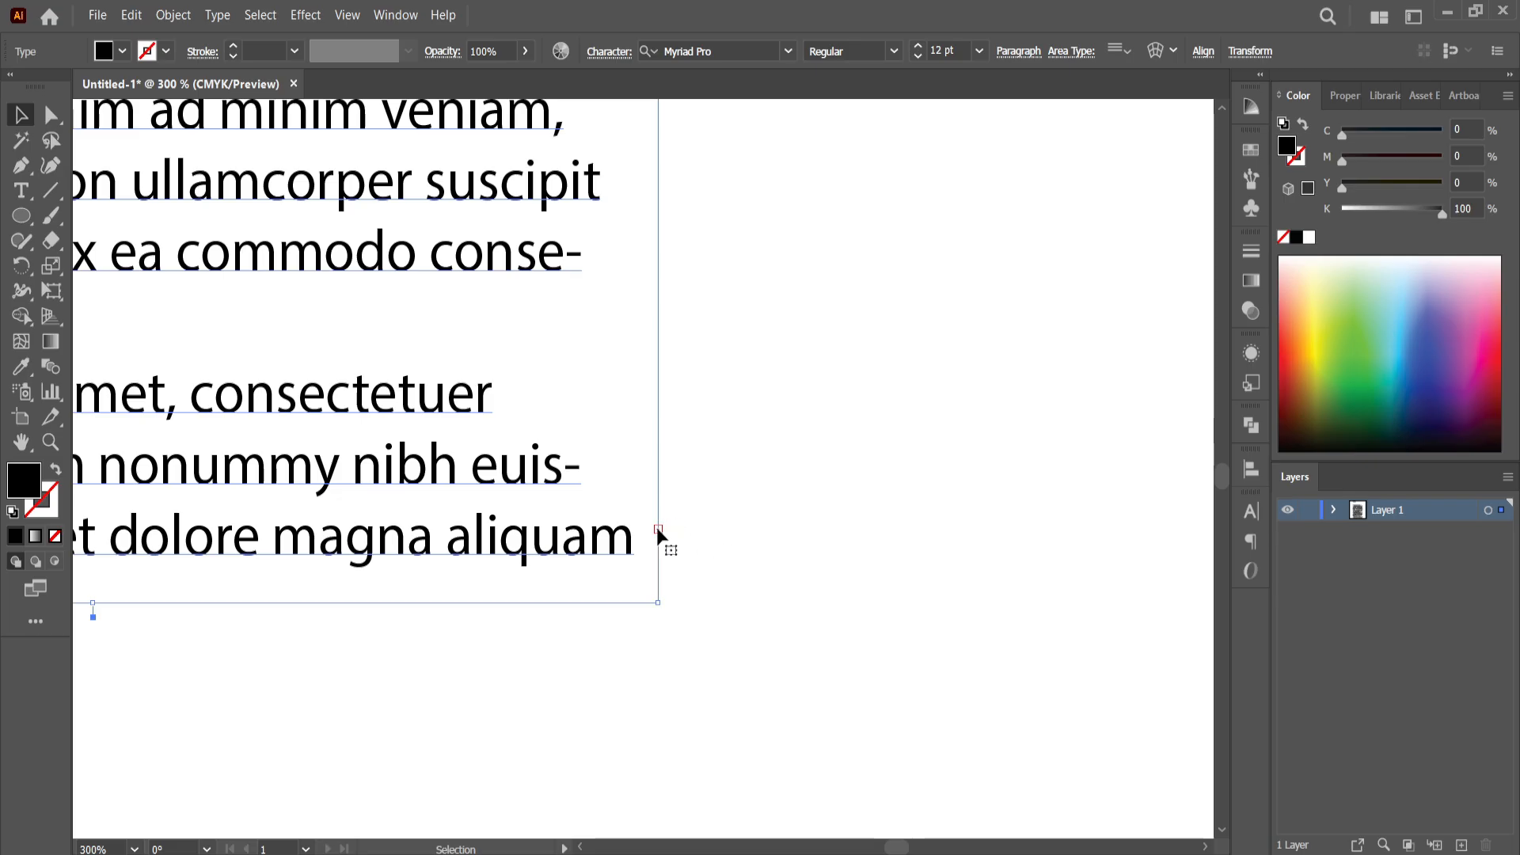
key("t")
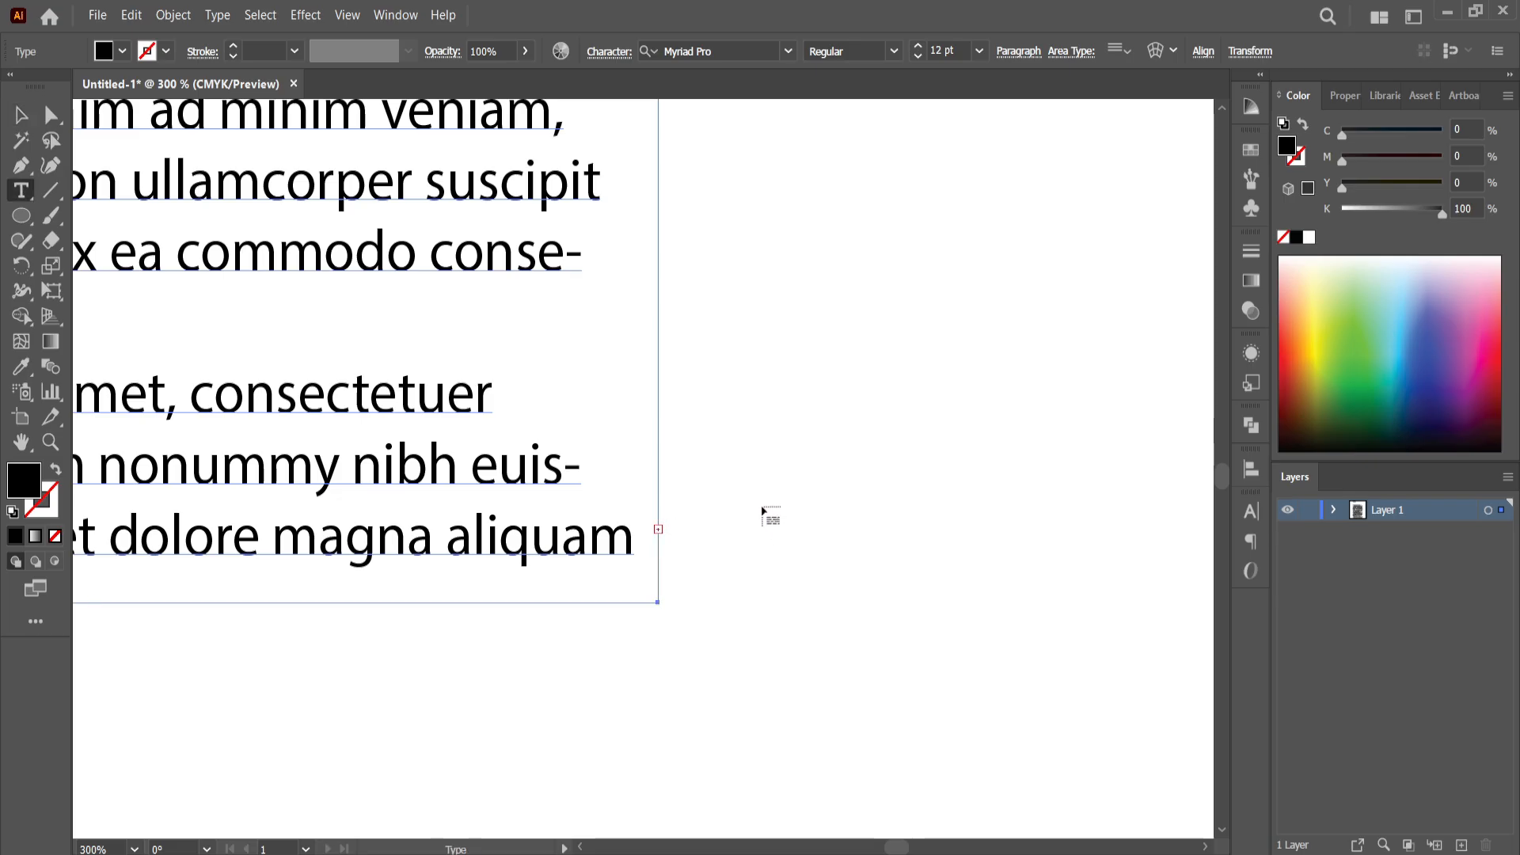
key("ctrl+minus")
key("ctrl+minus")
key("ctrl+minus")
key("ctrl+minus")
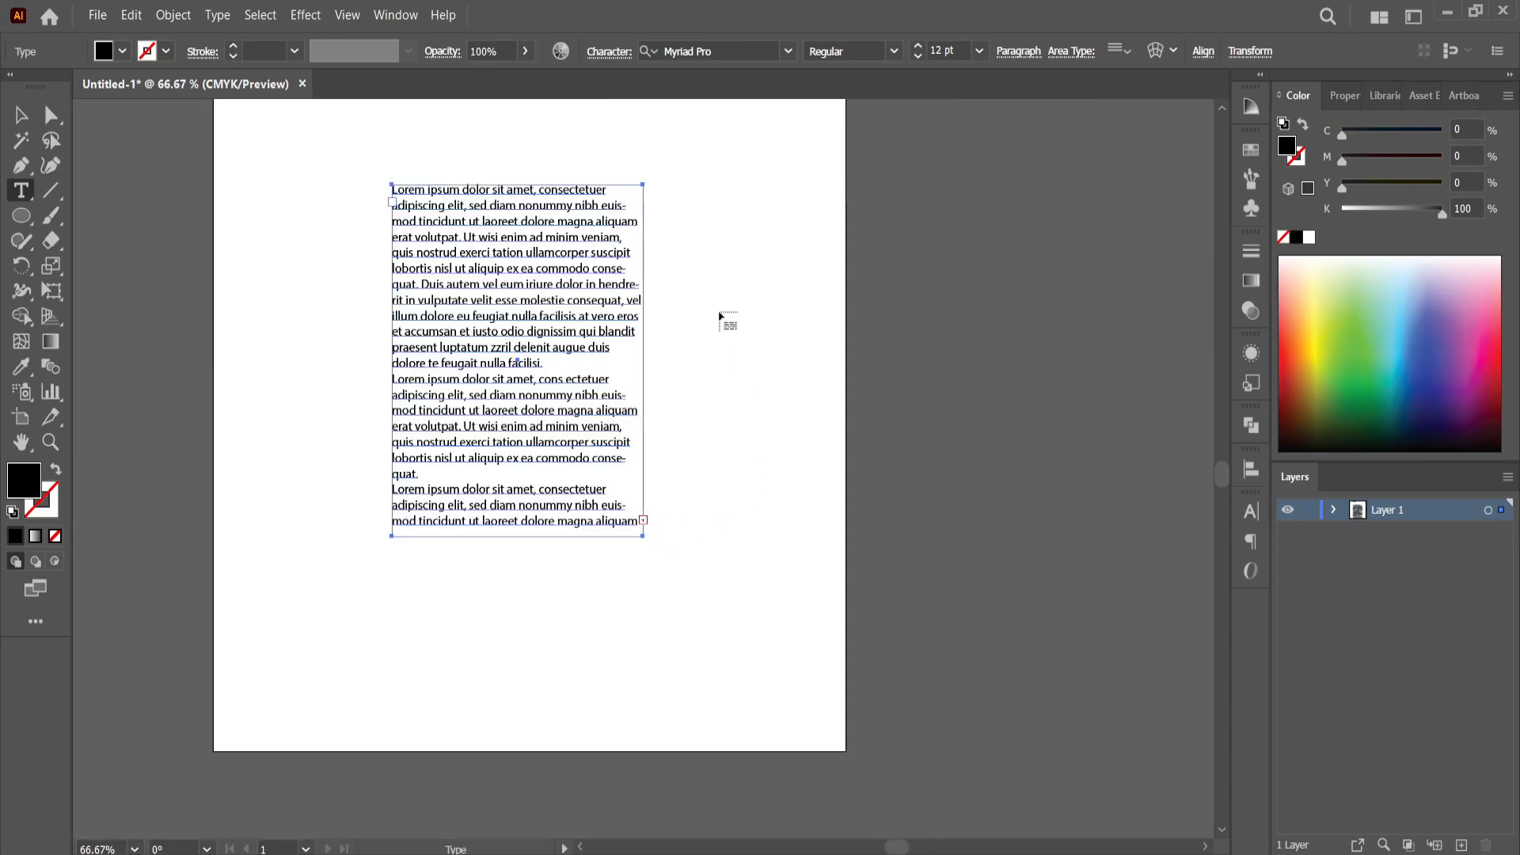
left_click_drag(685, 188, 1033, 768)
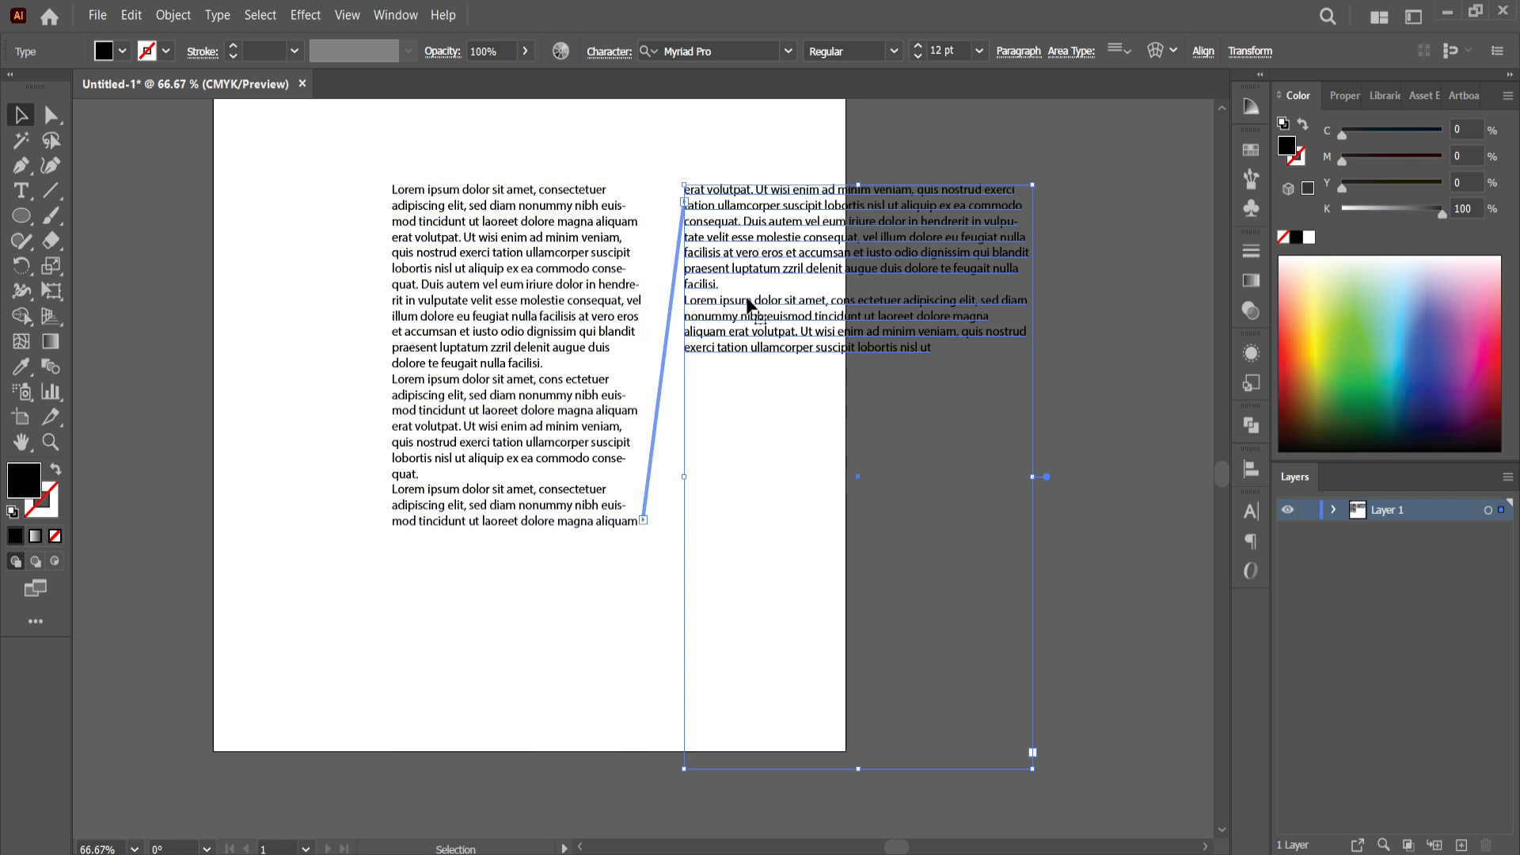
left_click_drag(858, 769, 906, 398)
Insert a long run of "s" characters before "aliquam" in the last line of the first text frame
left_click(562, 506)
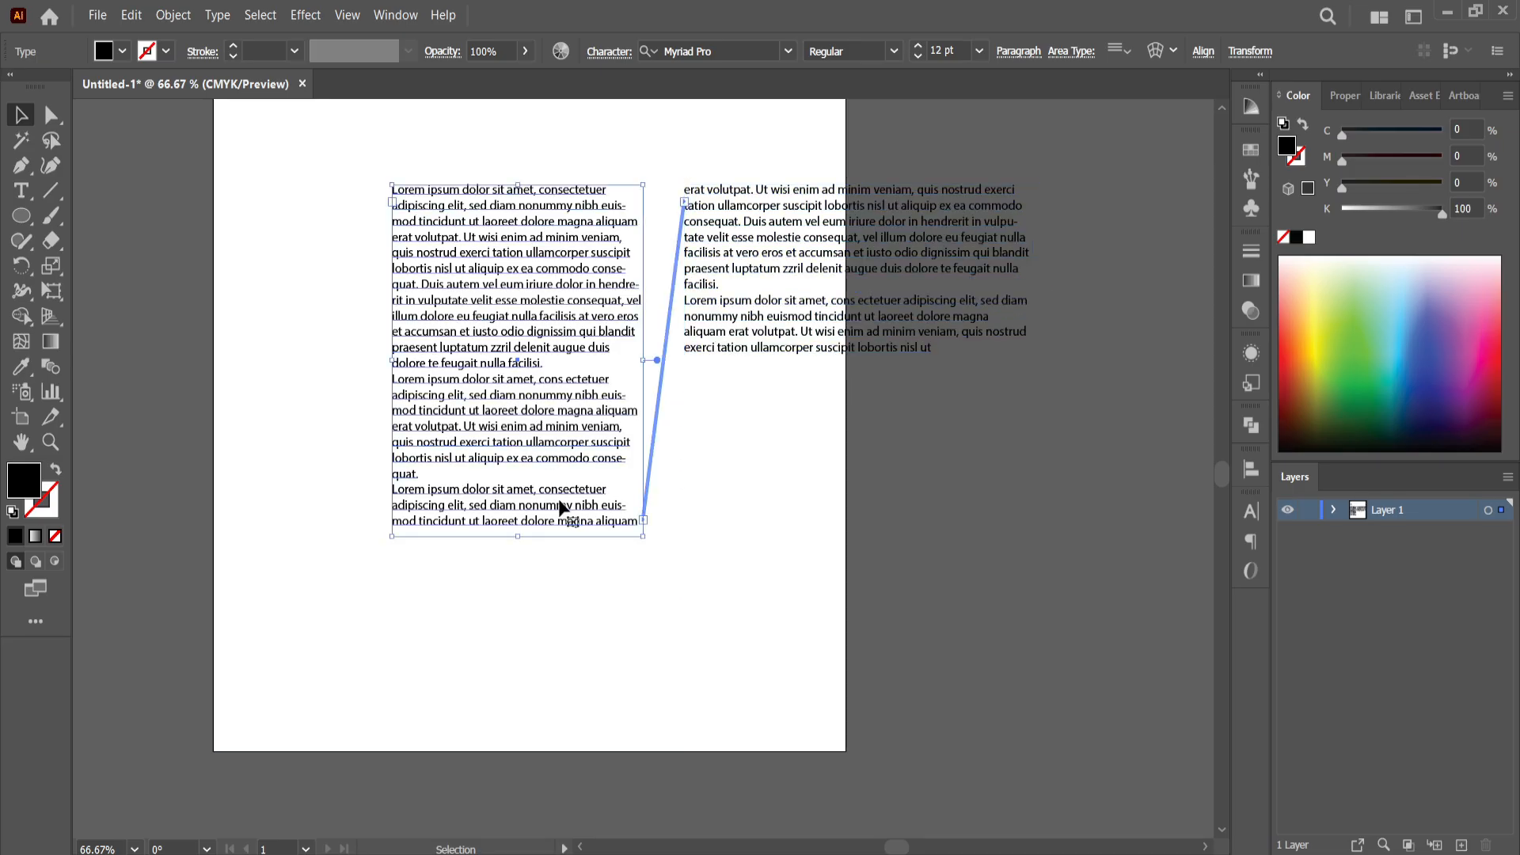
double_click(624, 520)
triple_click(624, 522)
left_click(637, 524)
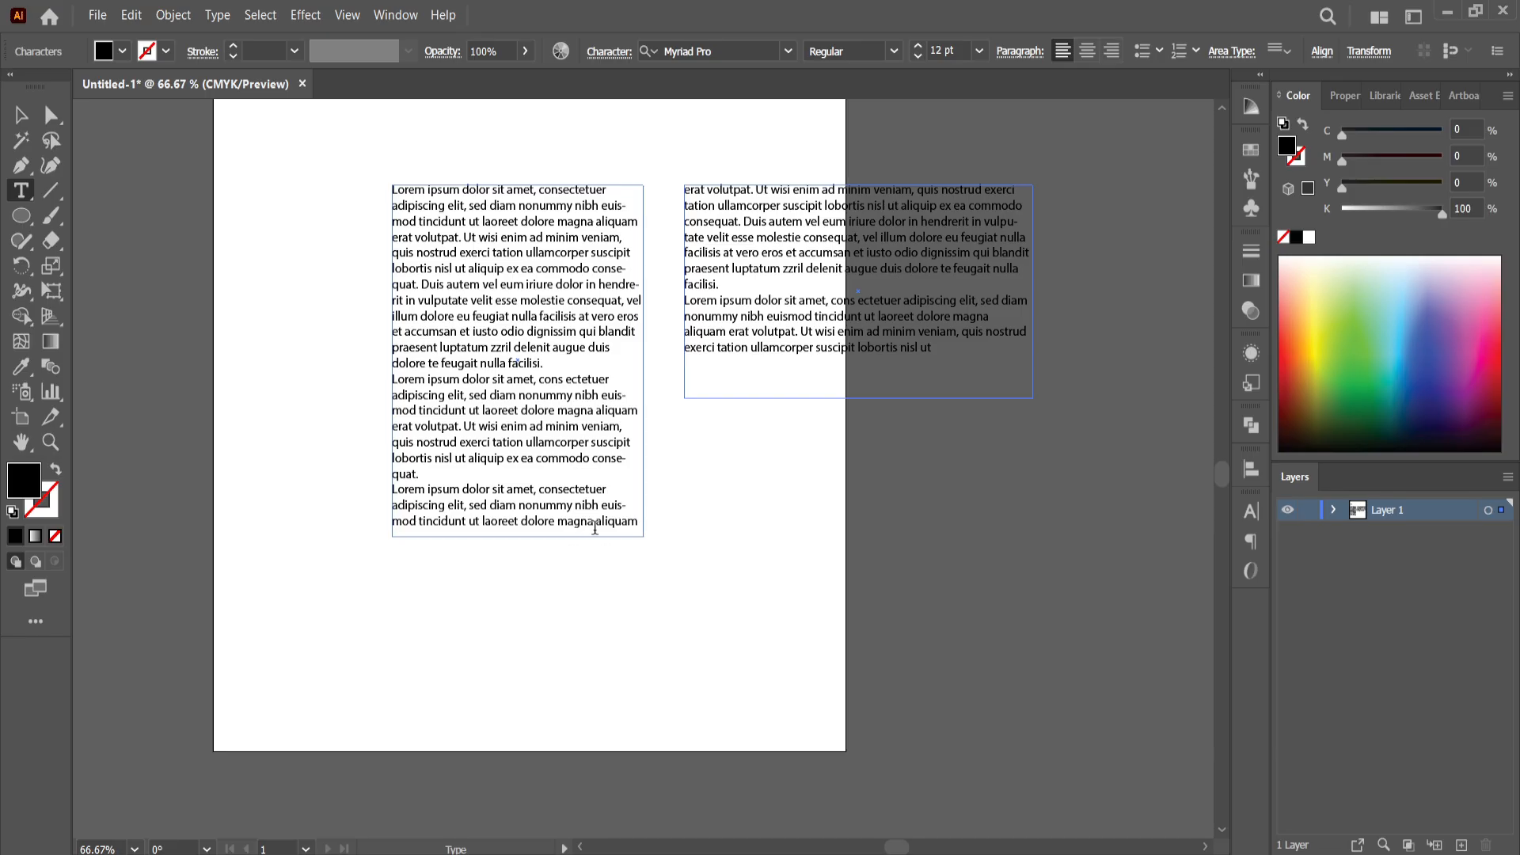
type("ssssssssssssssssssssssssssssssssssssss")
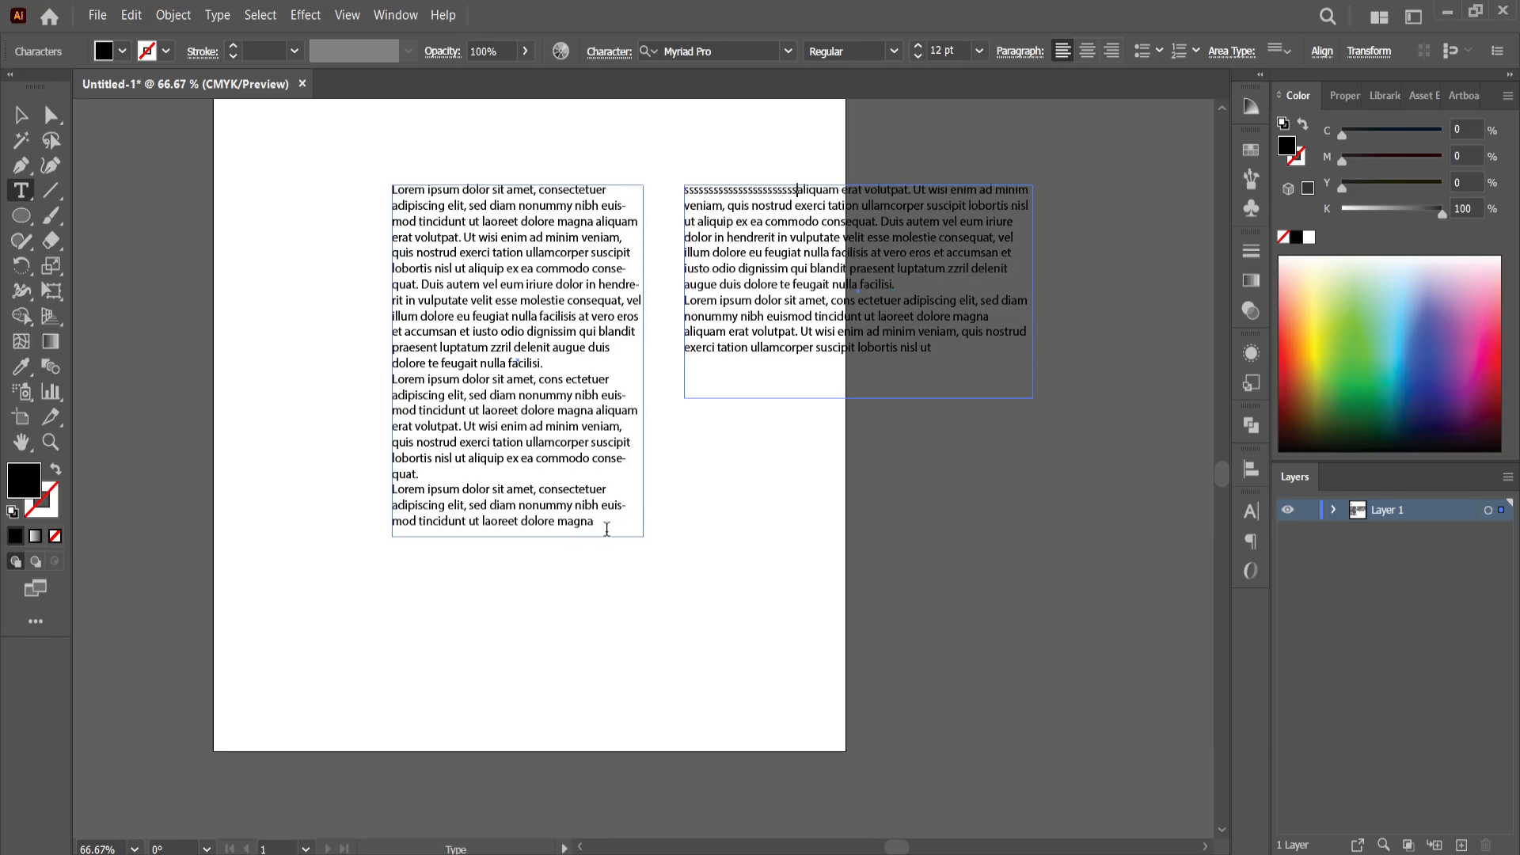
type("ssssssssssssssssssssssssssssssssss")
Add a run of "s" characters inside "dolore" and random f, g and d filler letters after "laoreet" in the first frame's last line
left_click_drag(539, 507, 536, 522)
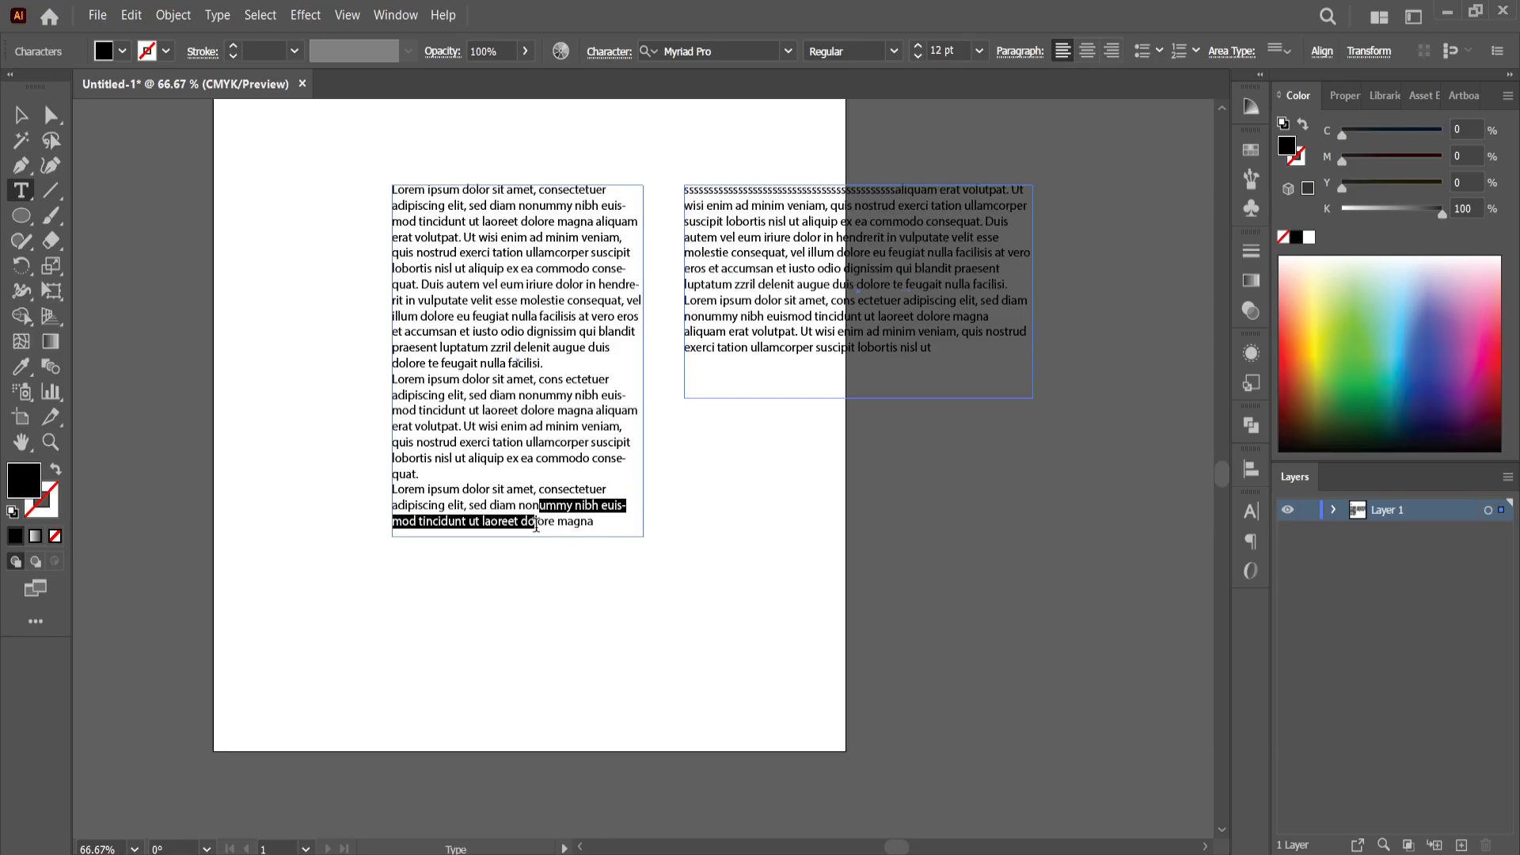
left_click(536, 524)
type("sssssssssssssssssssssssssslore magna")
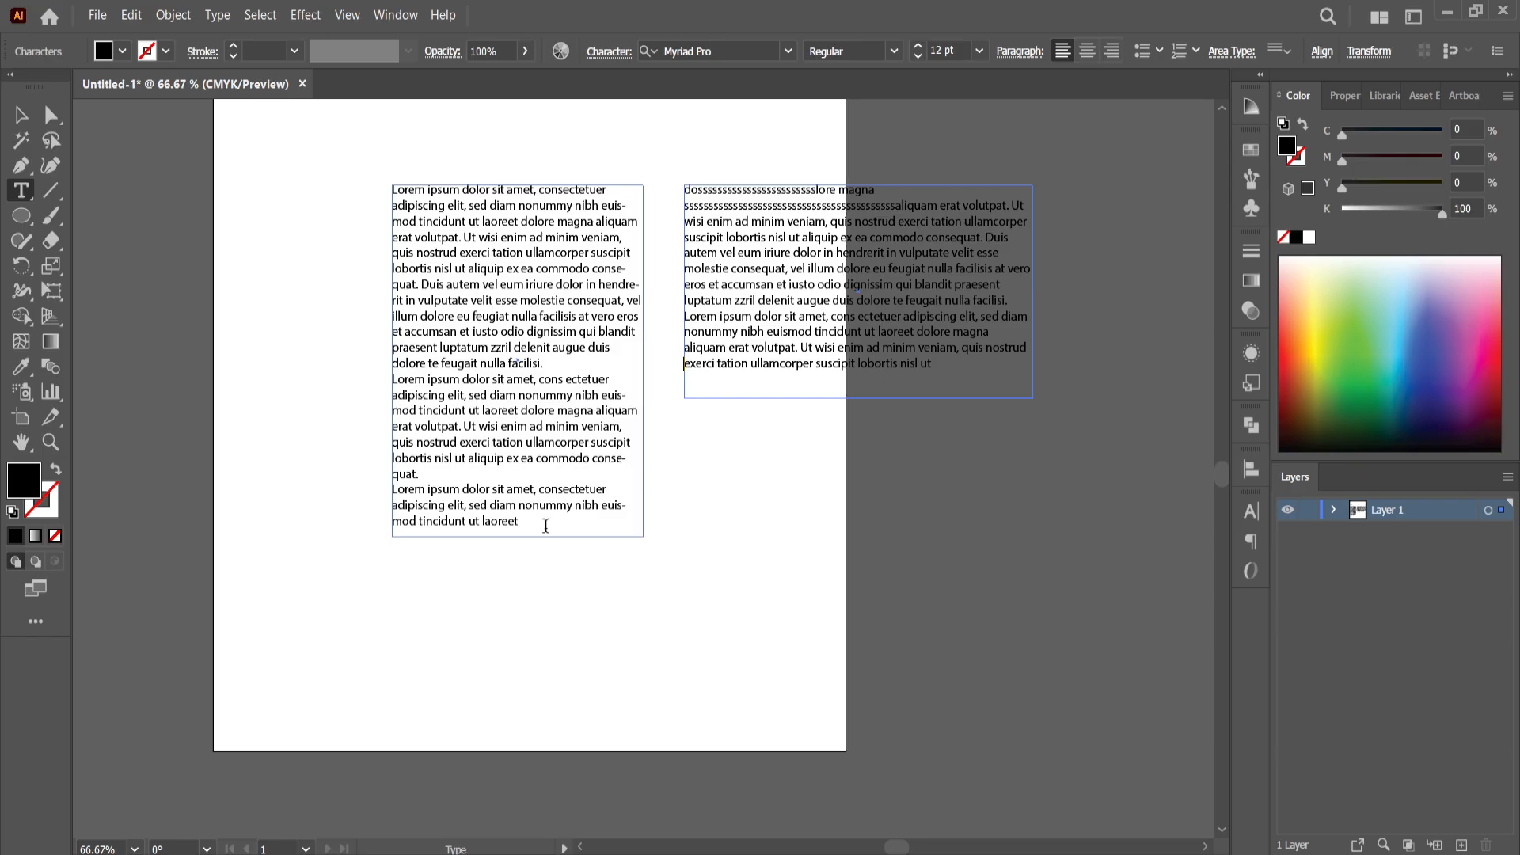
type("fgggfgfg")
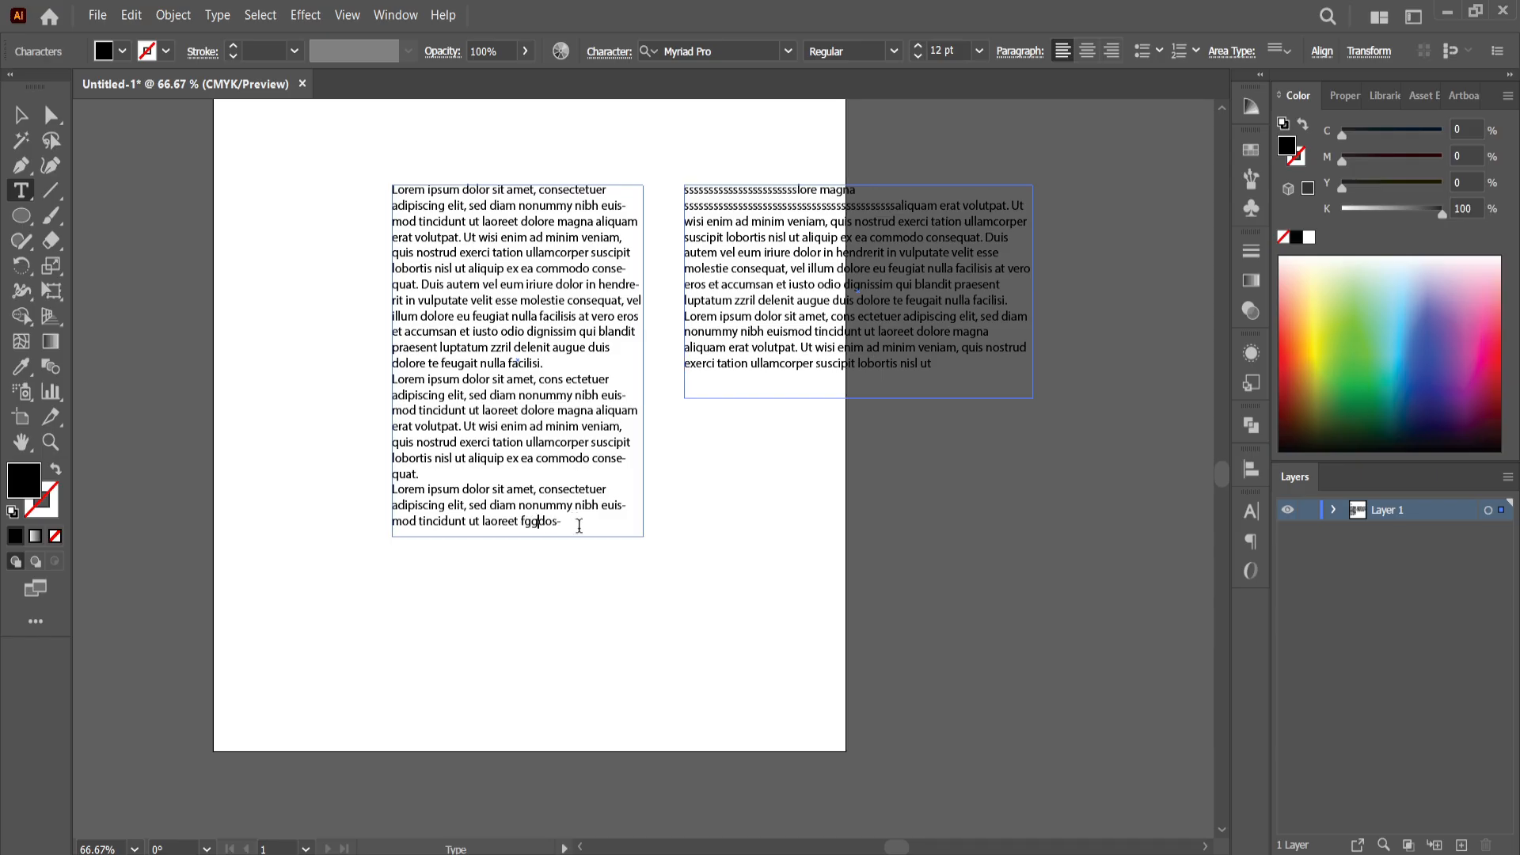
type("fgfgdfdg")
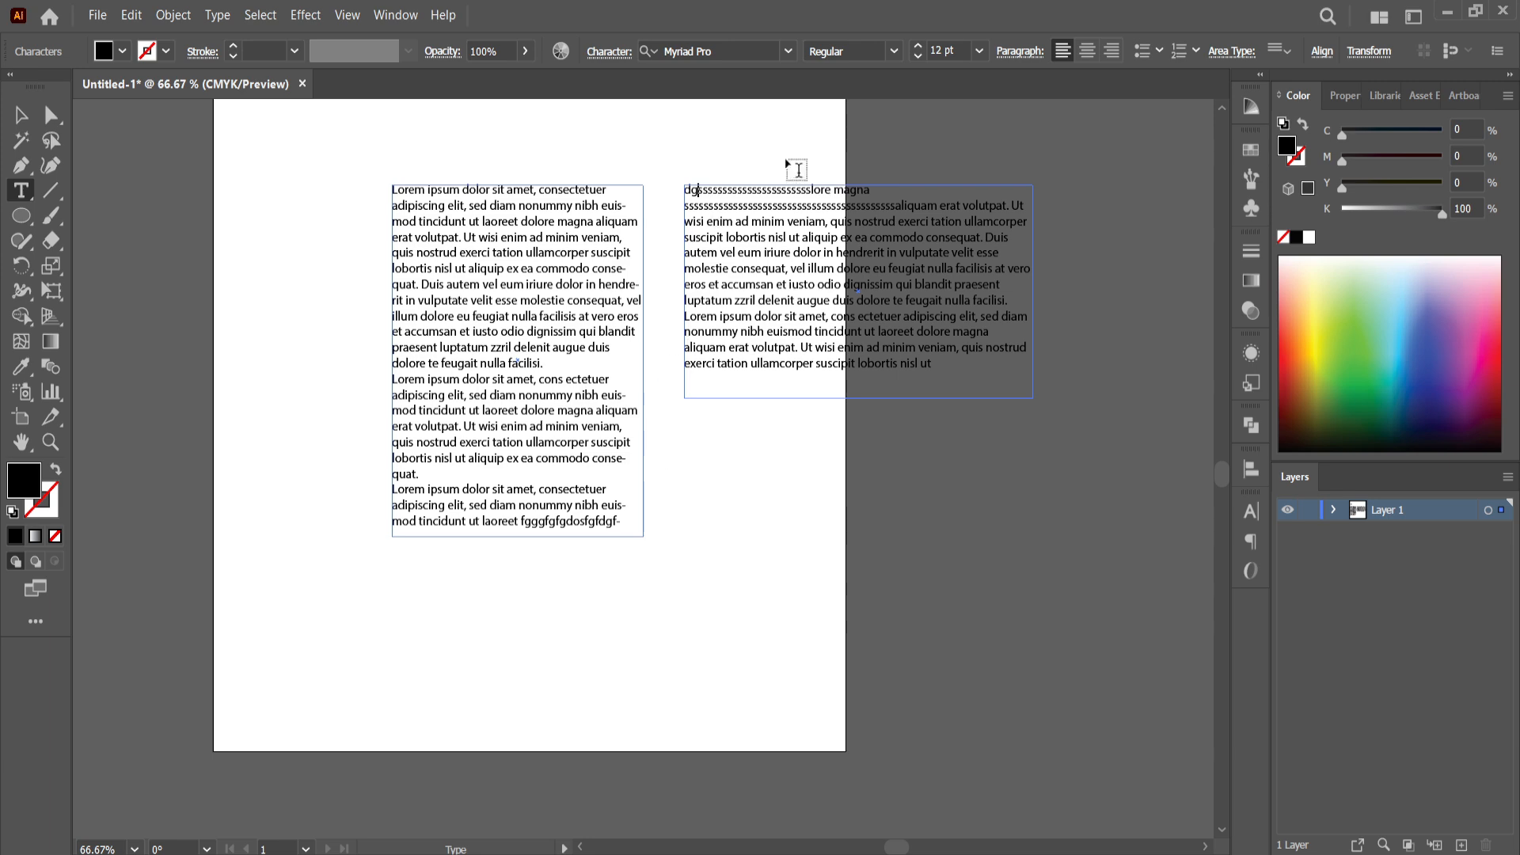
Move the linked frames up and to the right, and delete two long passages from the first frame to empty the second
key("Escape")
left_click_drag(754, 250, 839, 197)
double_click(670, 469)
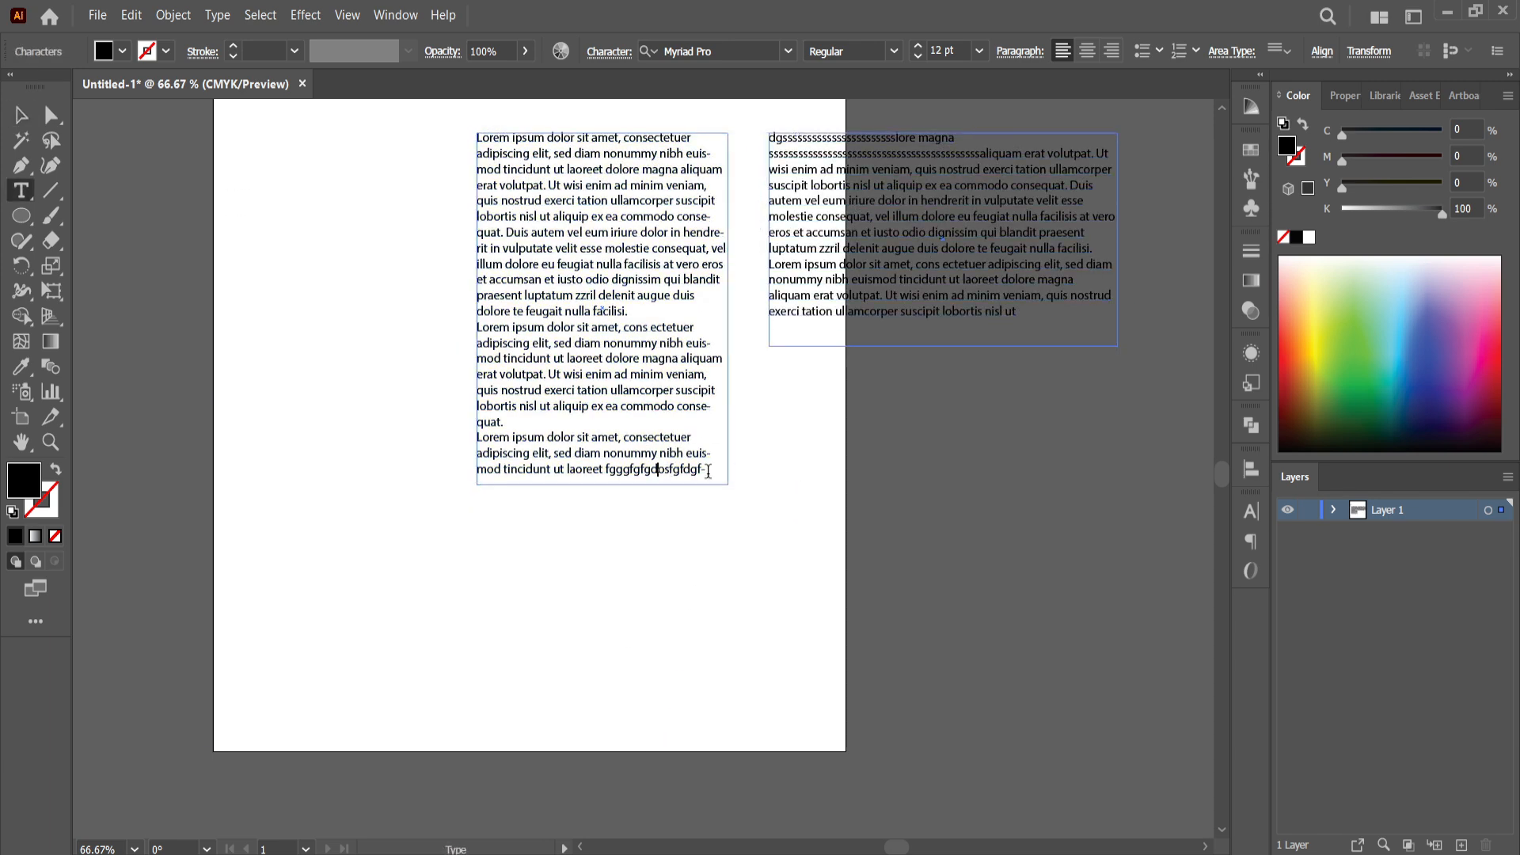
left_click_drag(706, 470, 559, 261)
key("BackSpace")
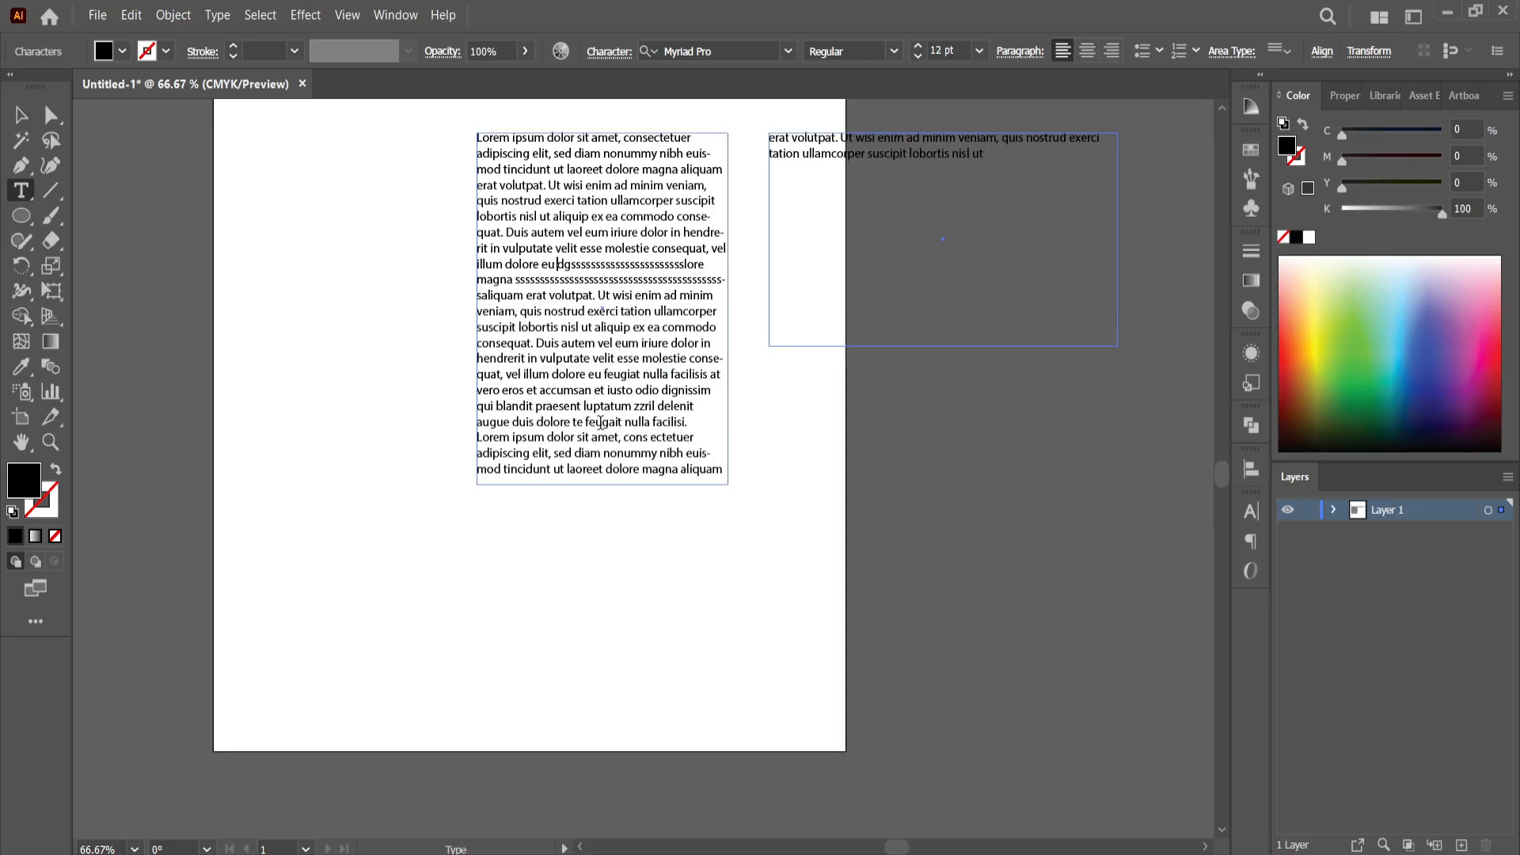
left_click_drag(707, 470, 603, 358)
key("BackSpace")
scroll(117, 163, "up", 5)
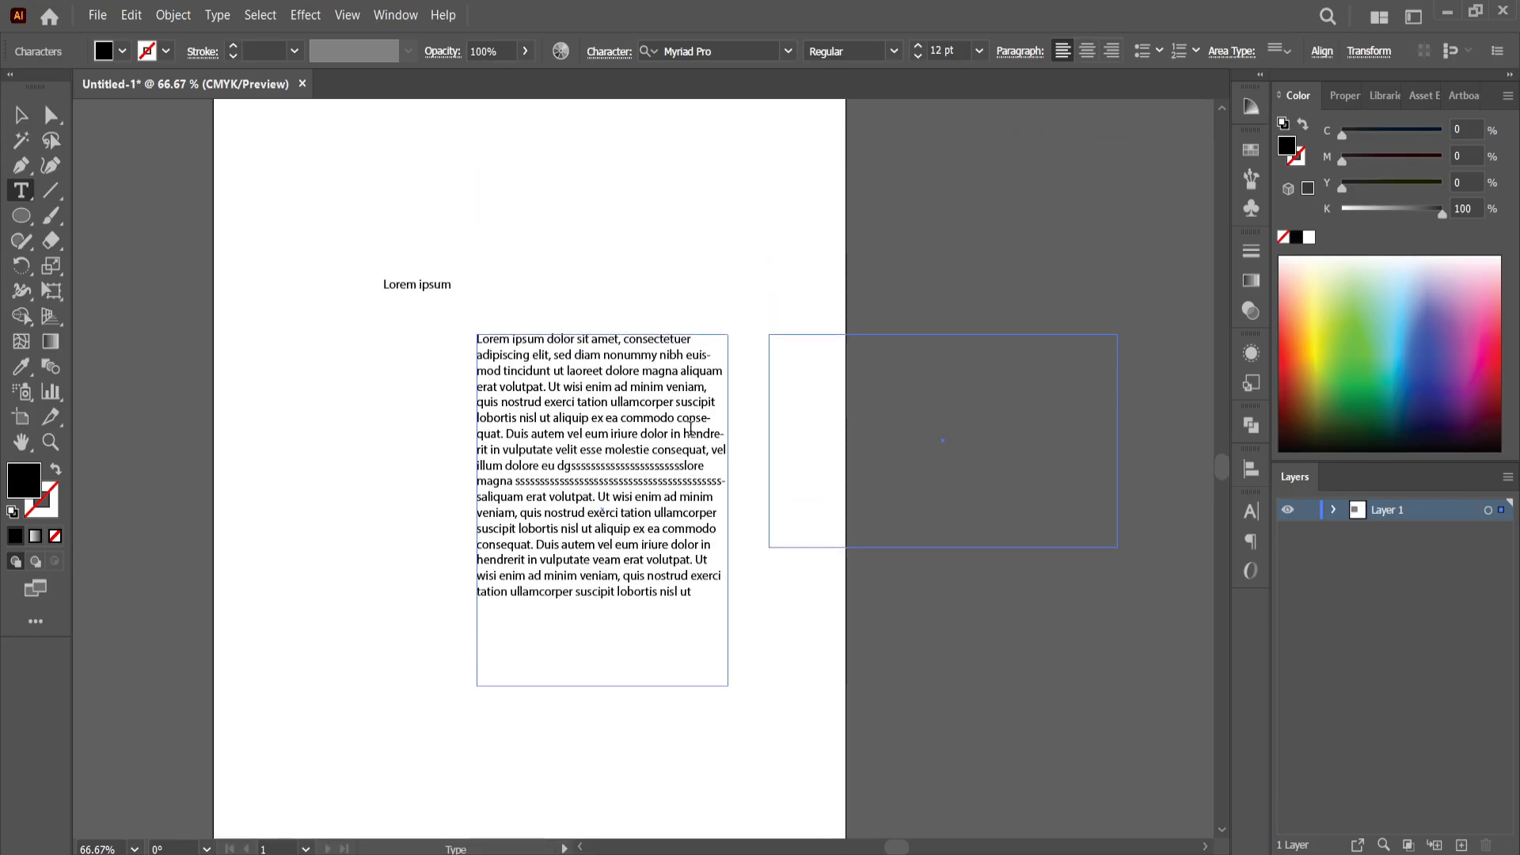
left_click(20, 115)
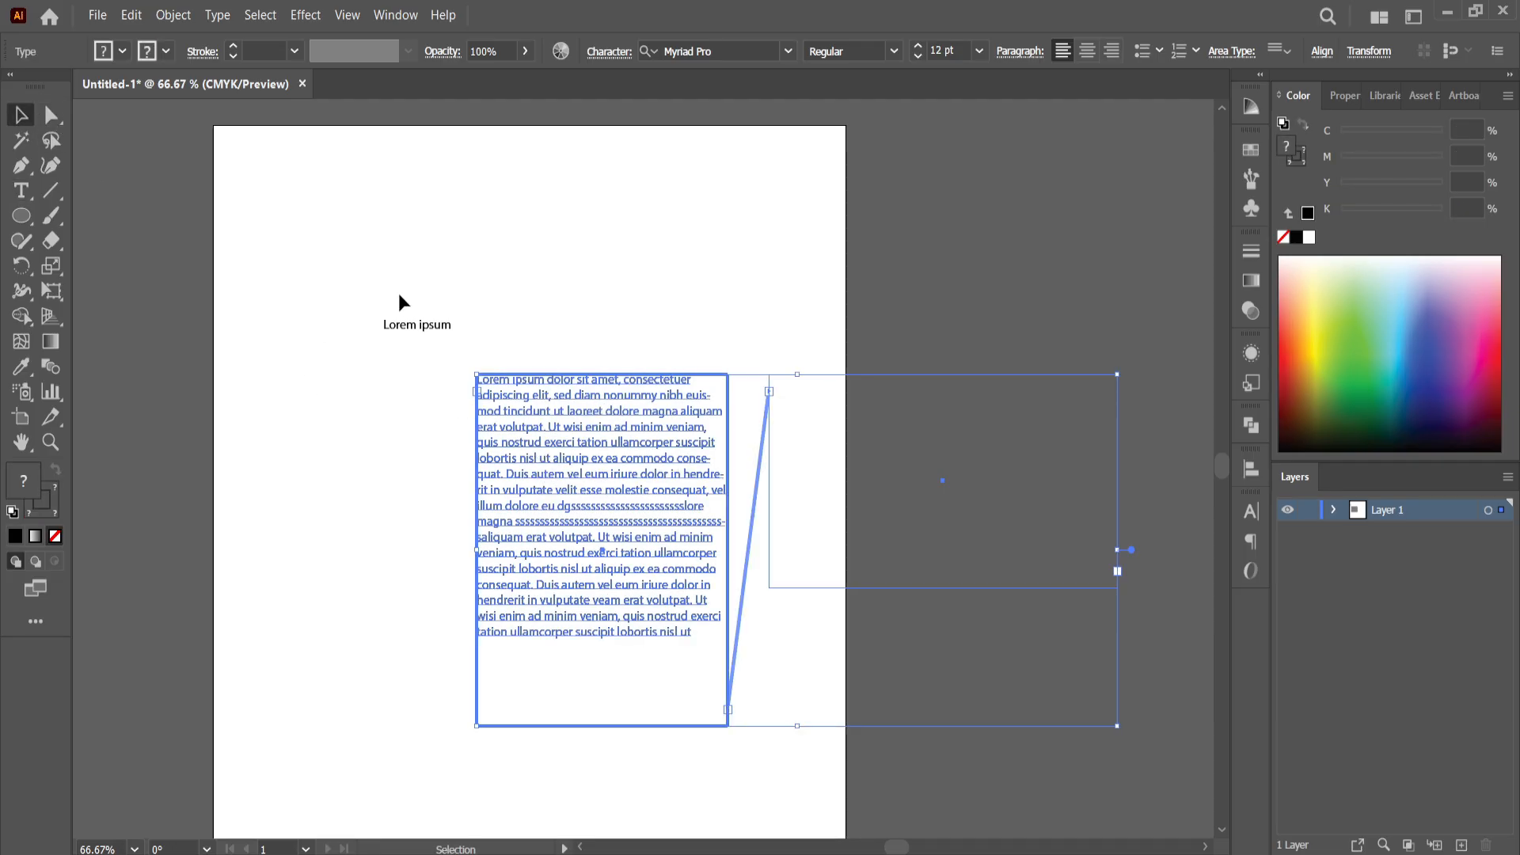
Compare the bounding-box handles of the linked area type frame with those of the "Lorem ipsum" point type
left_click(418, 323)
left_click(613, 473)
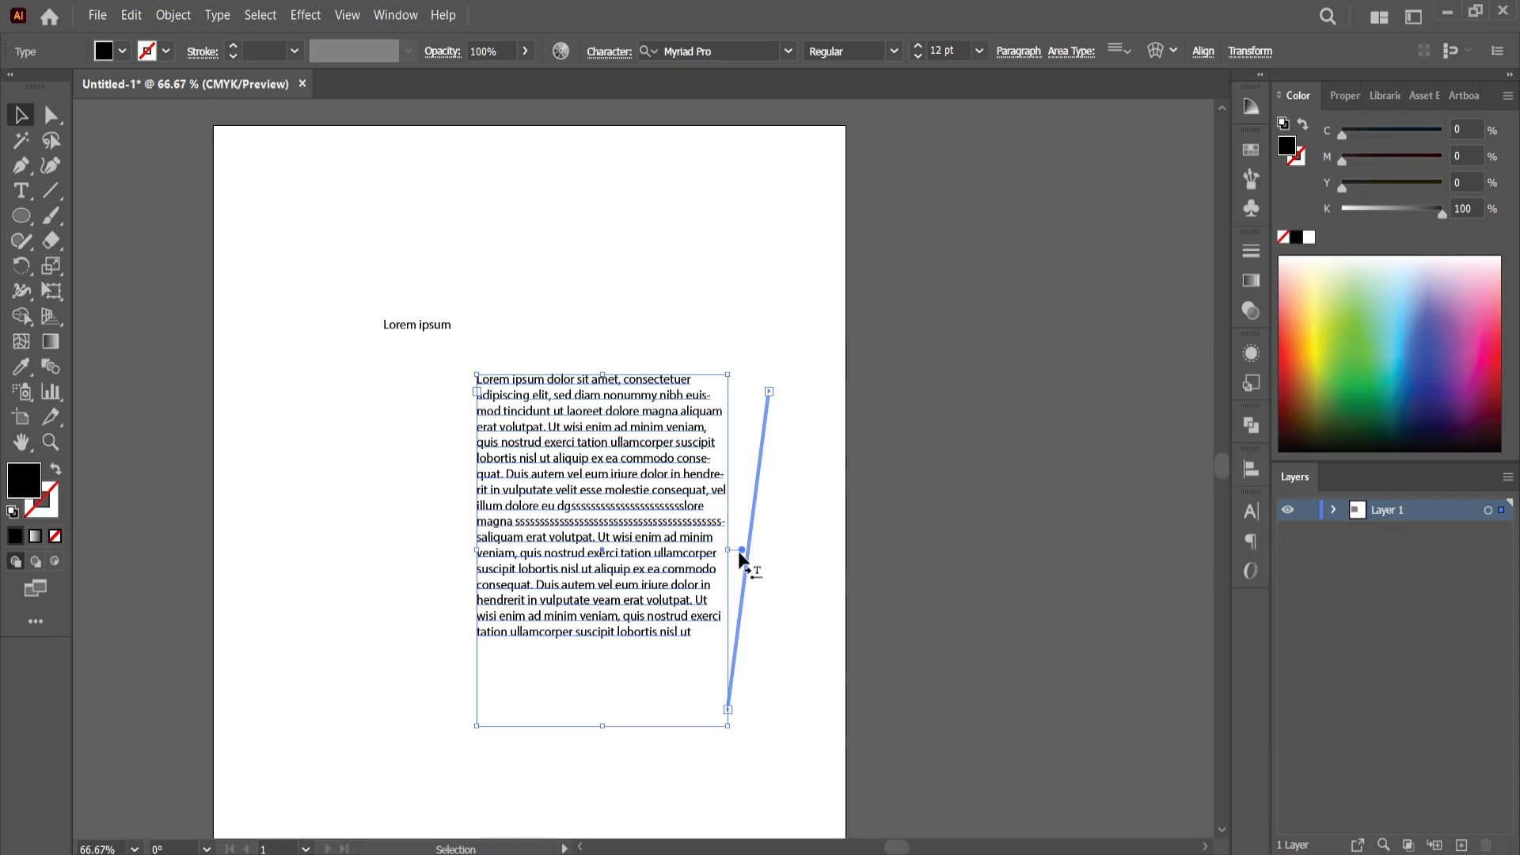
scroll(738, 551, "up", 3)
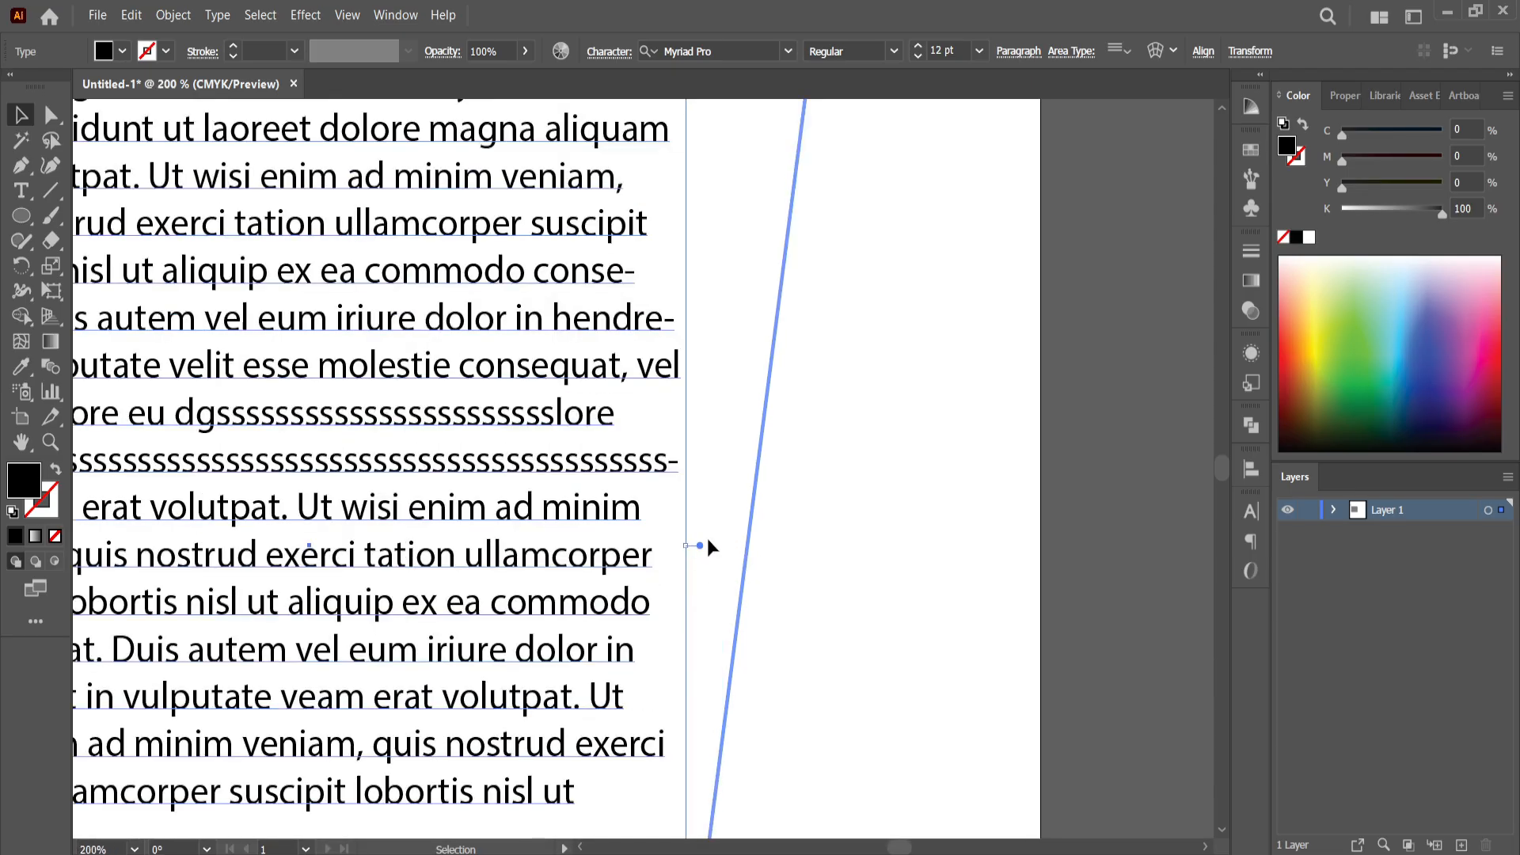
scroll(707, 547, "down", 3)
scroll(432, 373, "up", 3)
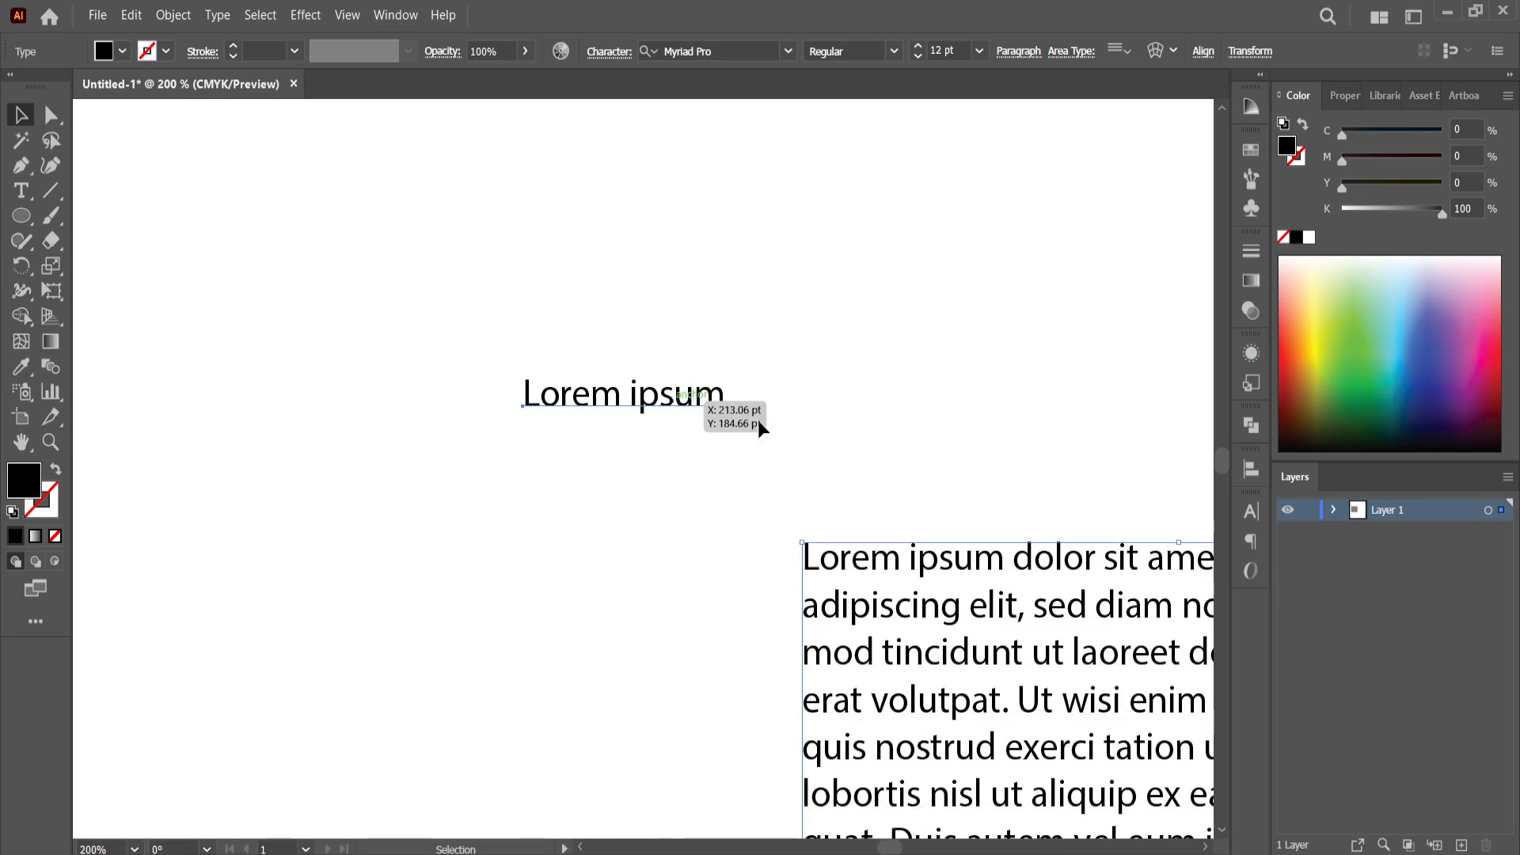
left_click(735, 400)
scroll(748, 401, "down", 3)
scroll(760, 402, "up", 3)
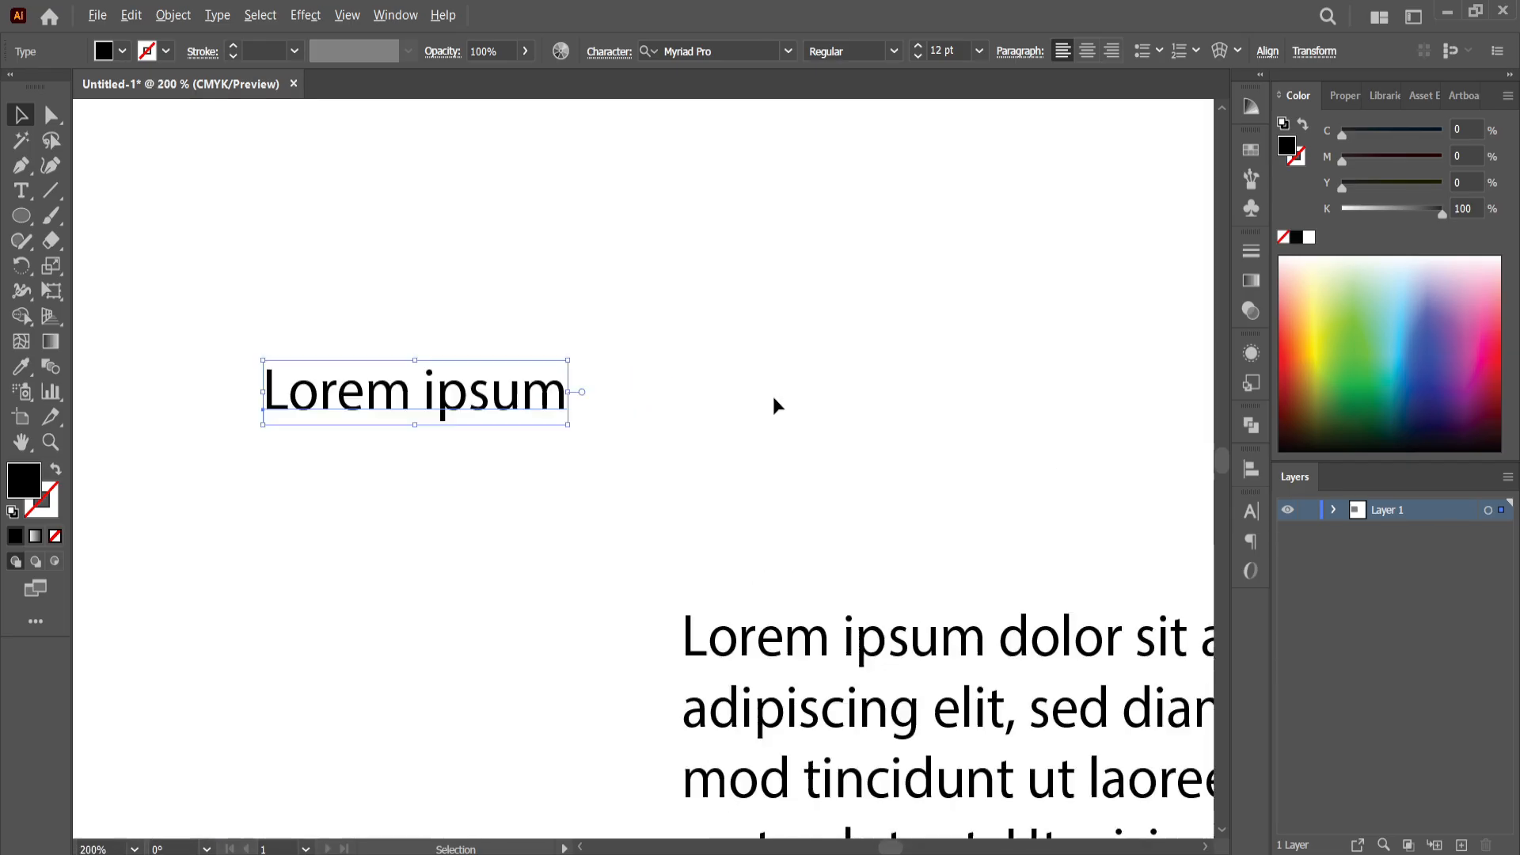
scroll(775, 404, "up", 2)
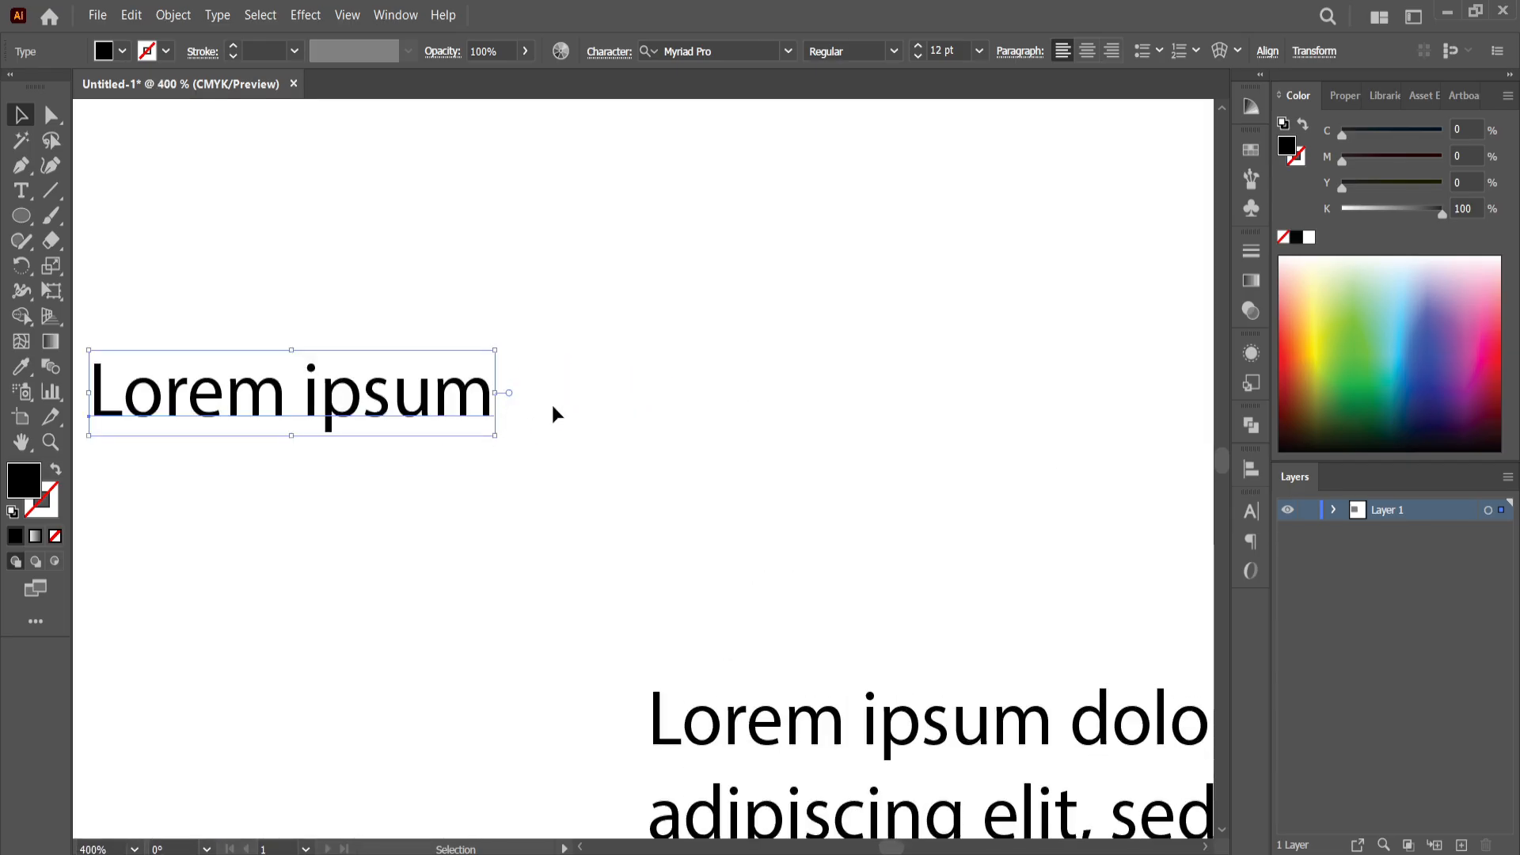
scroll(553, 406, "down", 4)
Delete both threaded text frames and the "Lorem ipsum" point type to empty the artboard
left_click(598, 533)
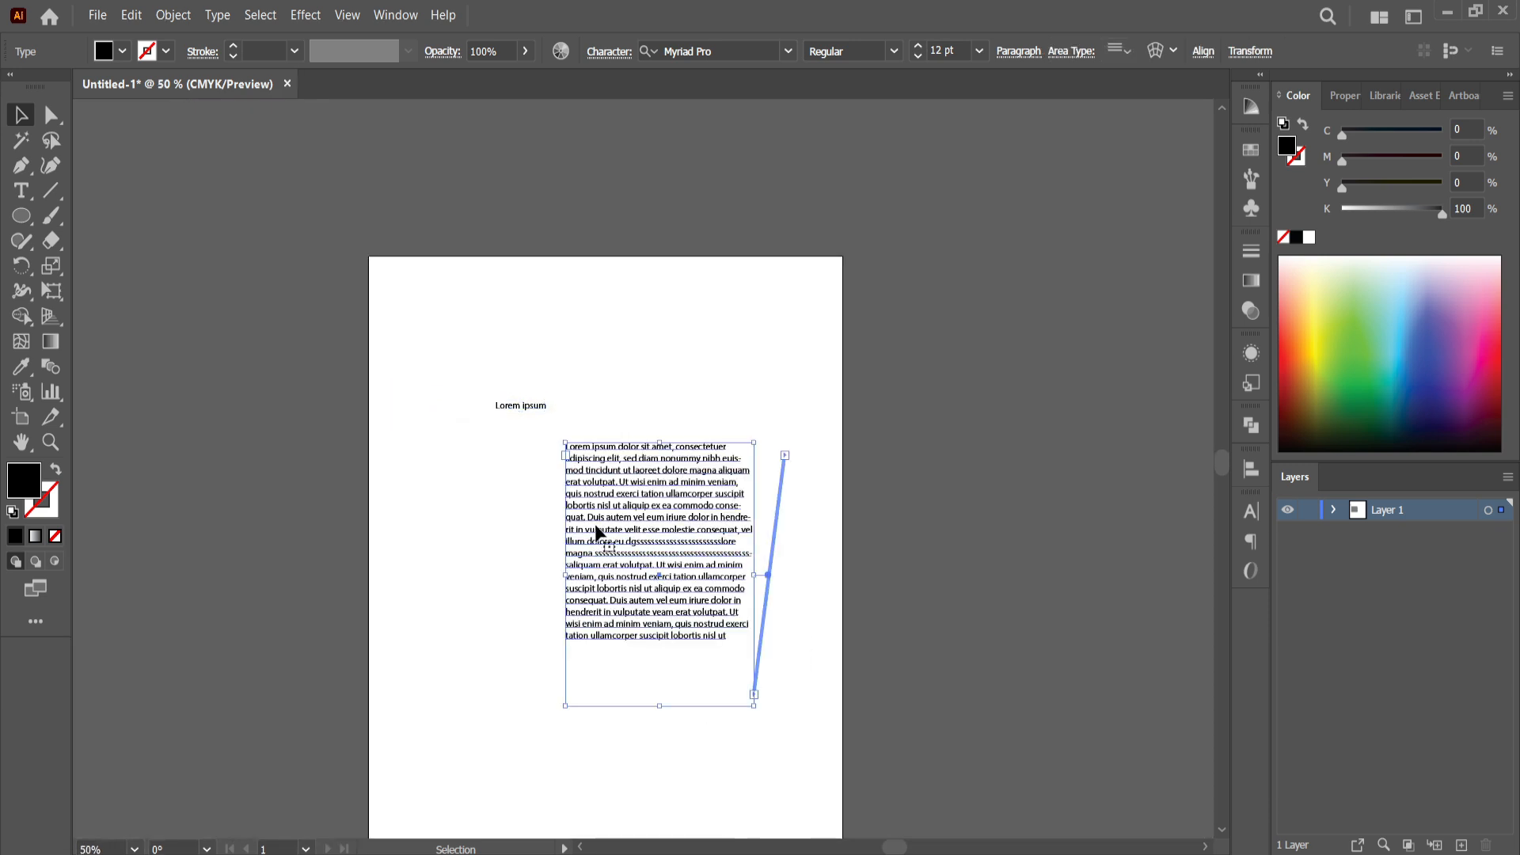
key("Delete")
left_click(947, 492)
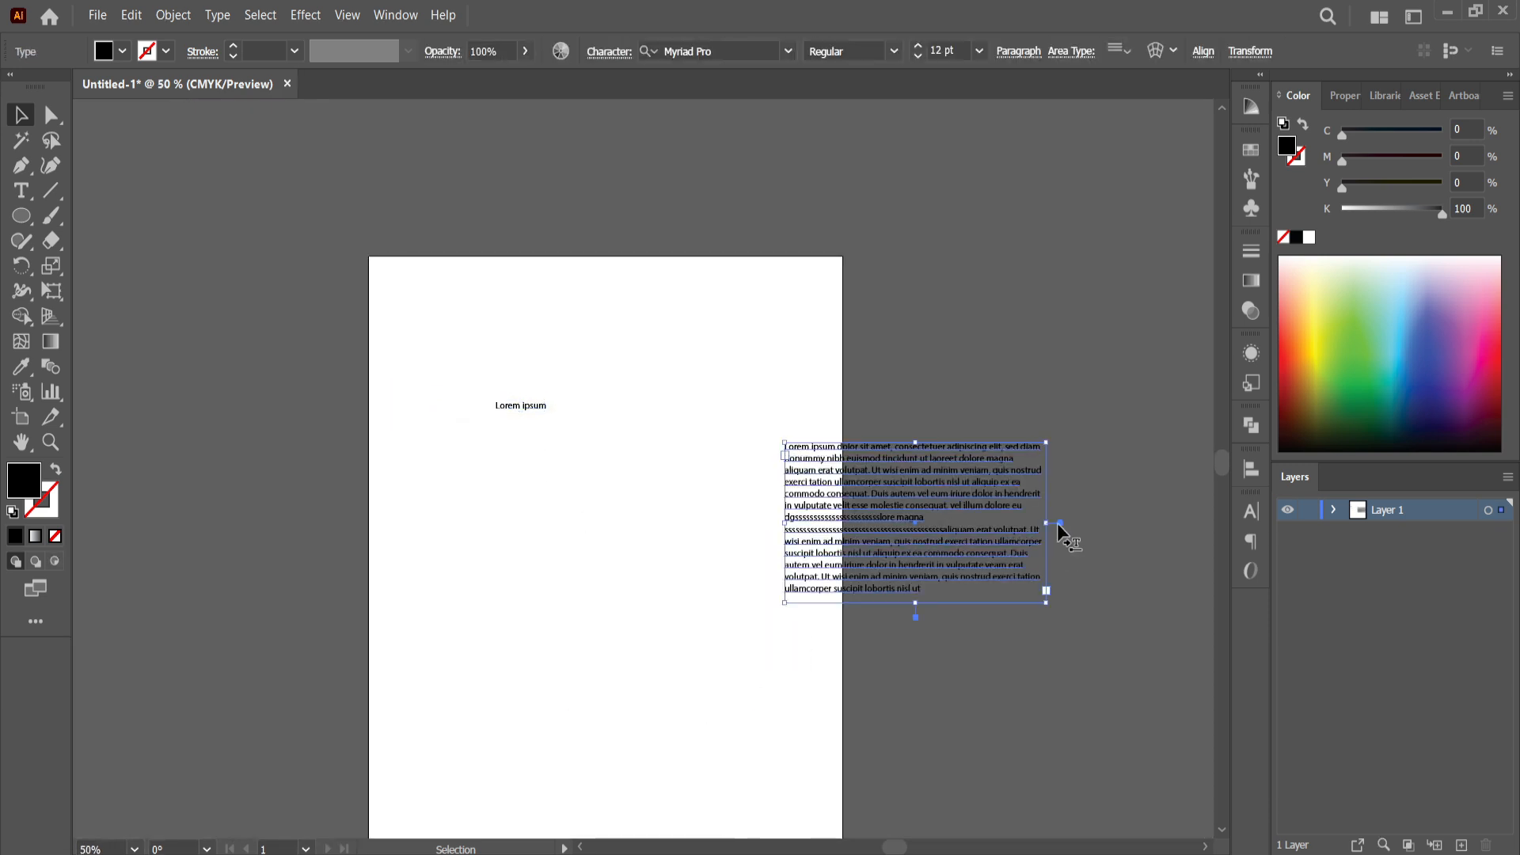
key("Delete")
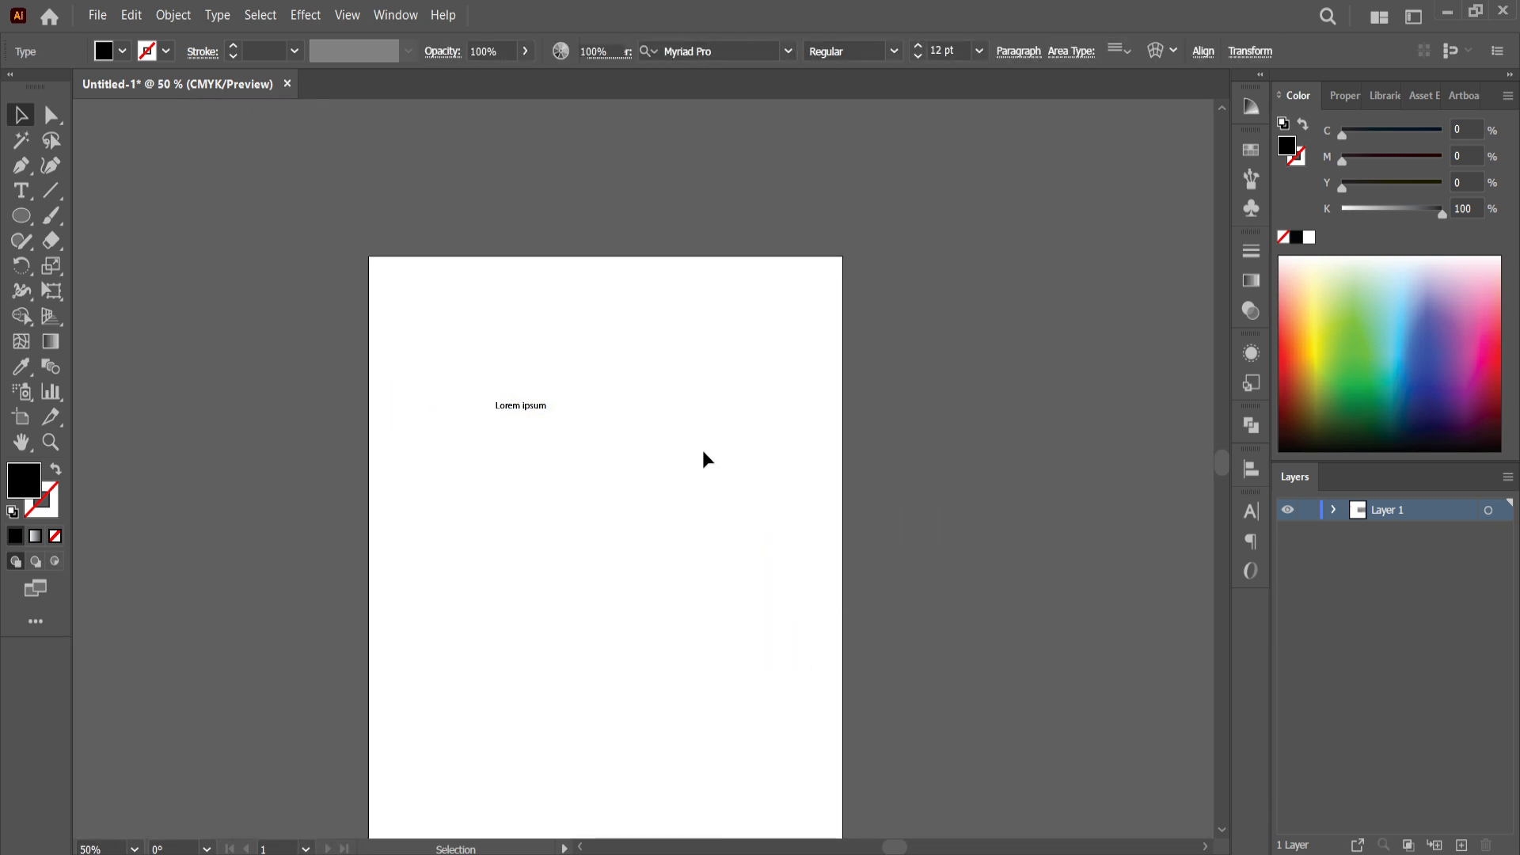
left_click(525, 408)
key("Delete")
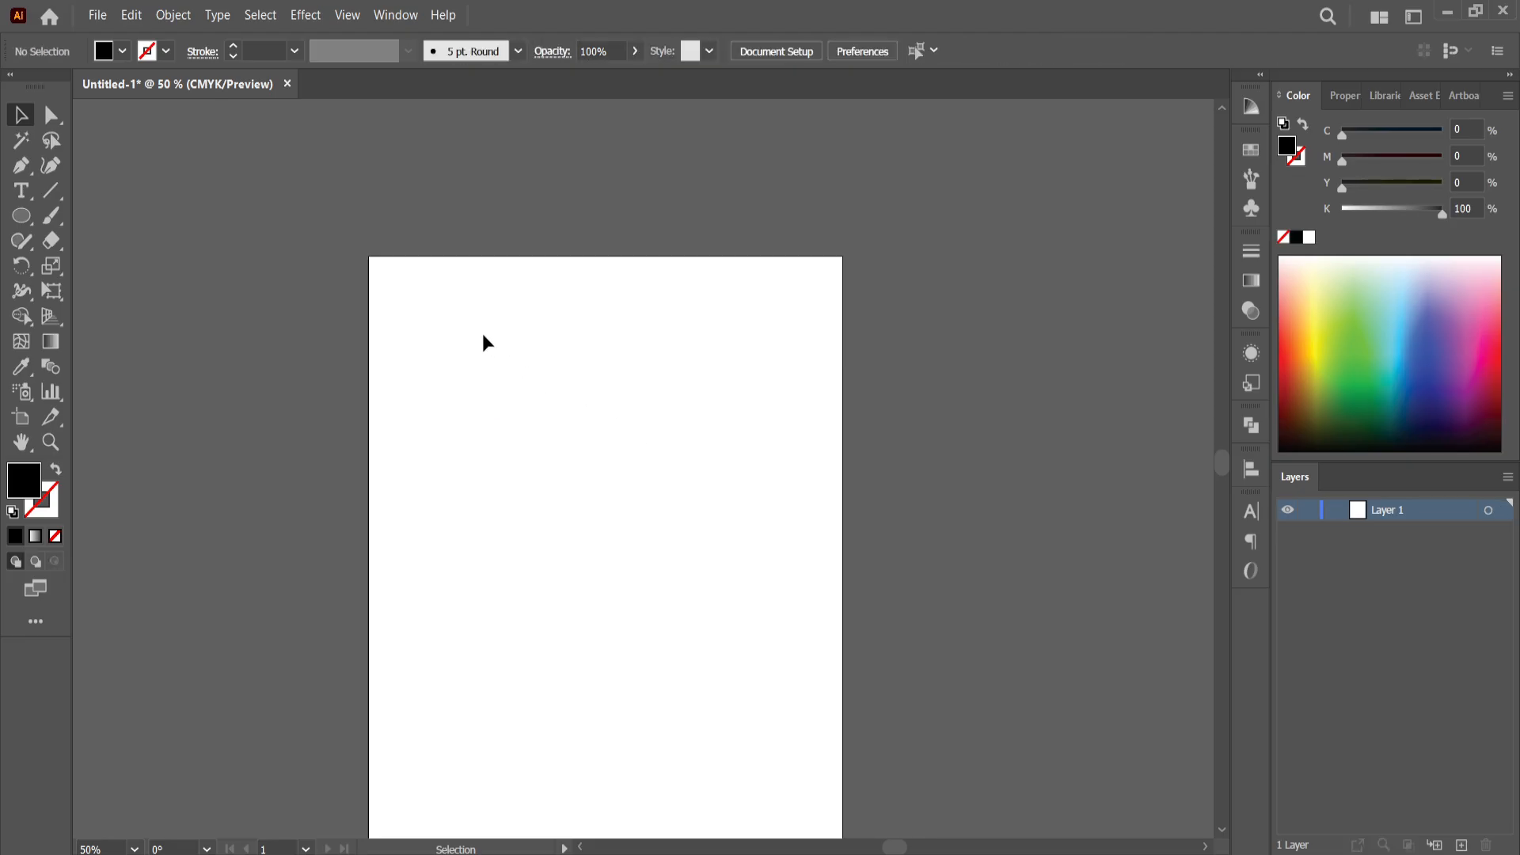
Draw an area type frame with the Type tool, about 569 pt tall, down the left part of the artboard
scroll(486, 342, "up", 1)
left_click(22, 216)
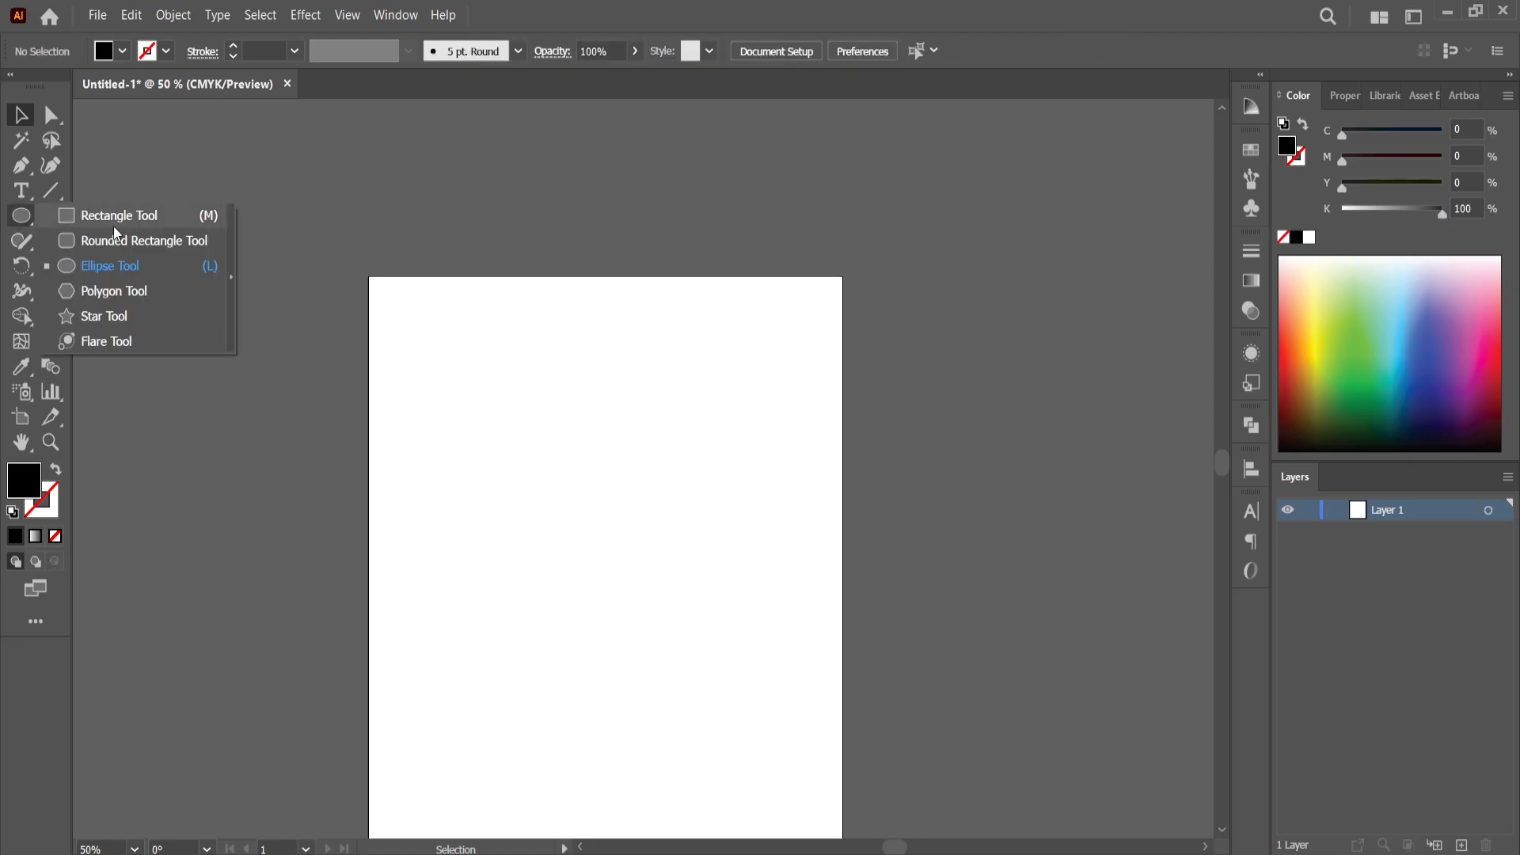
left_click(123, 218)
left_click(22, 190)
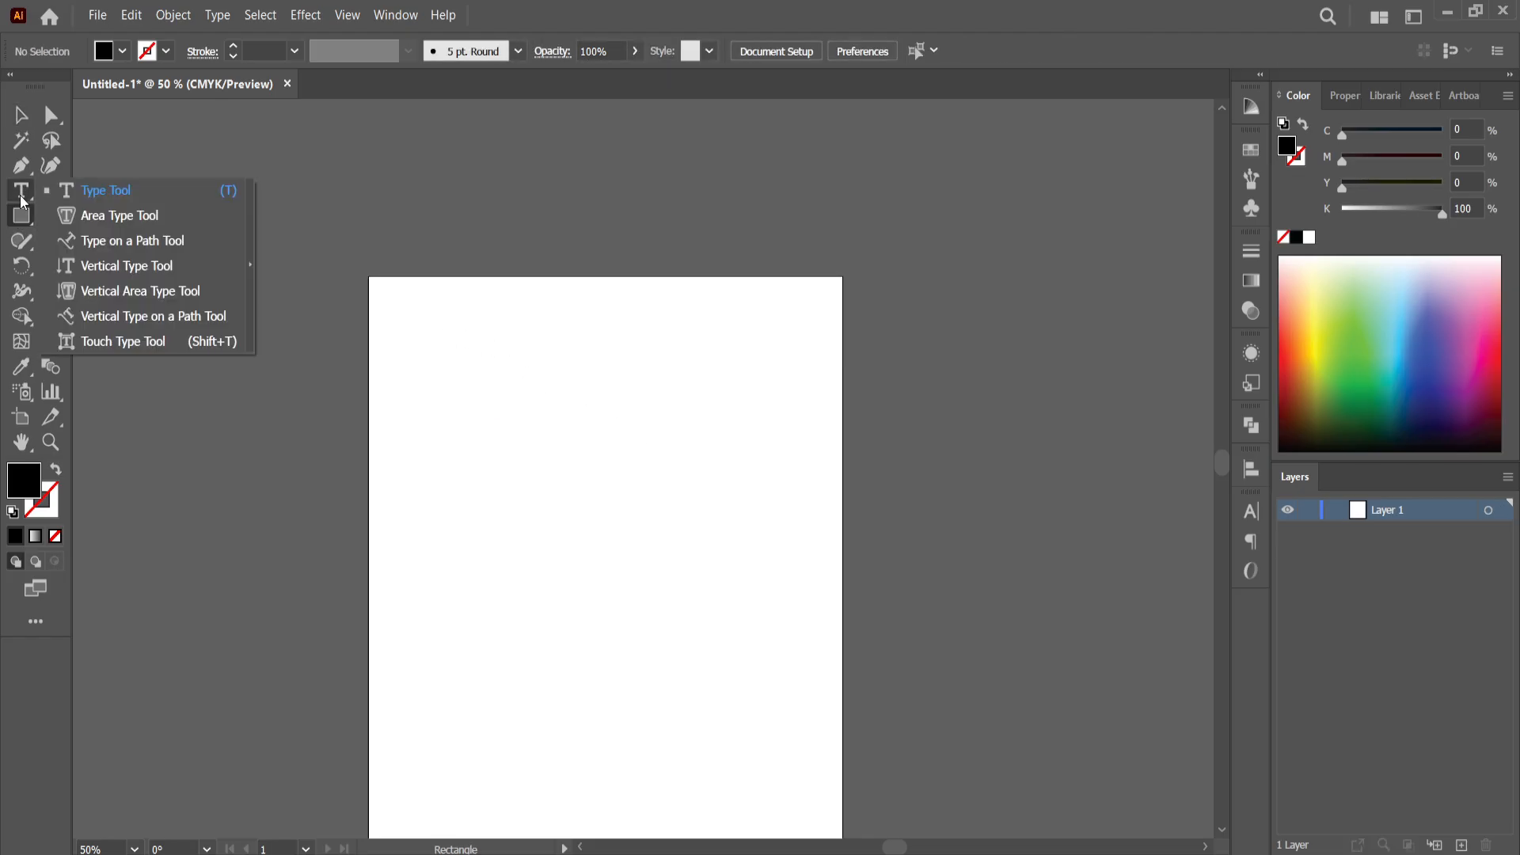
left_click(112, 190)
left_click_drag(397, 318, 598, 785)
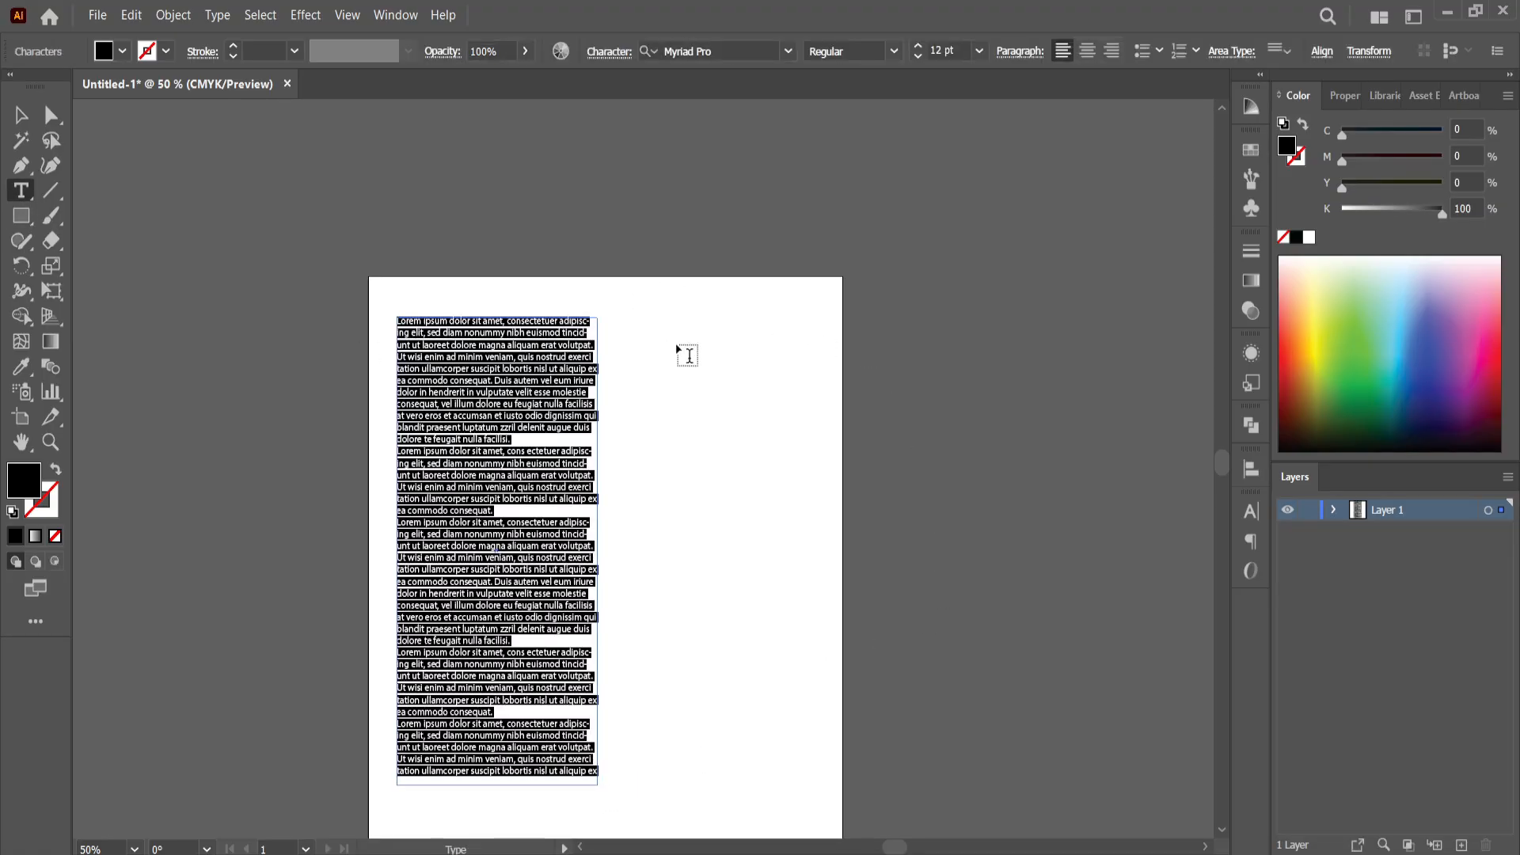
left_click(21, 115)
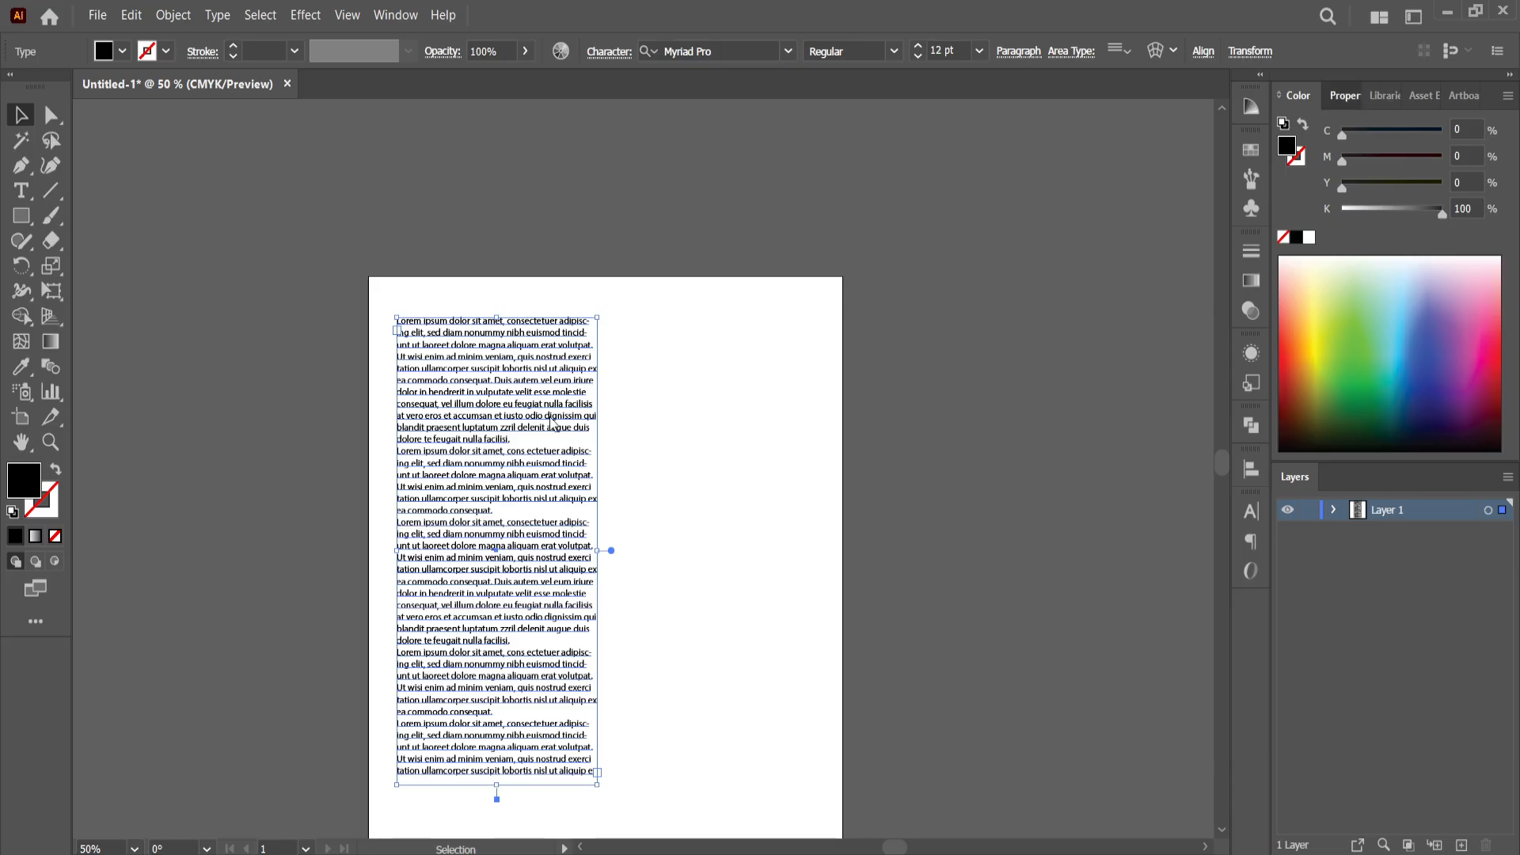
Review the text frame's appearance, character, paragraph, area type and alignment properties
left_click(1346, 96)
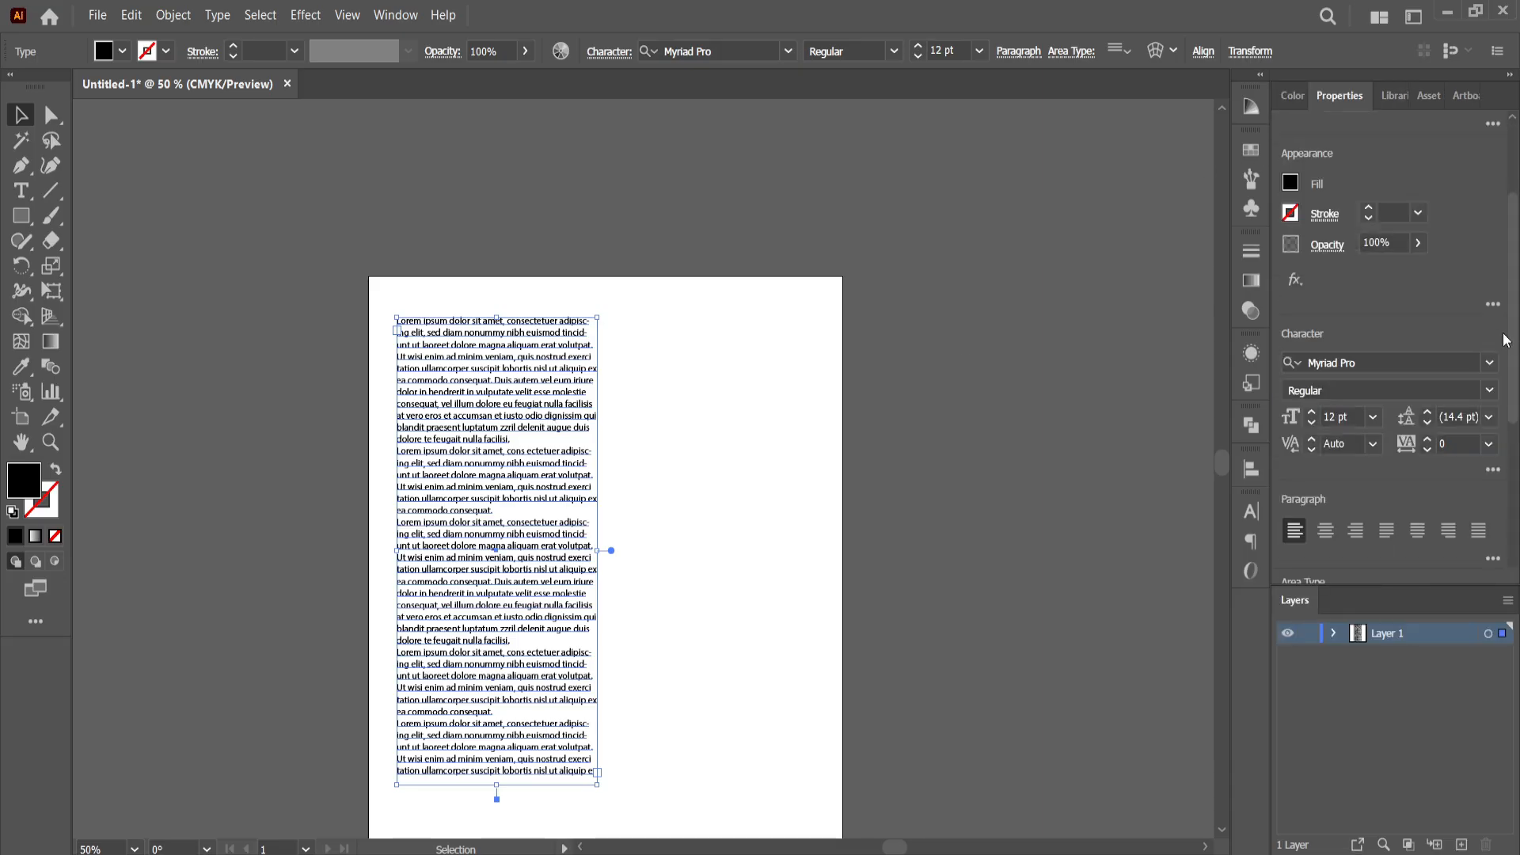
scroll(1517, 364, "down", 5)
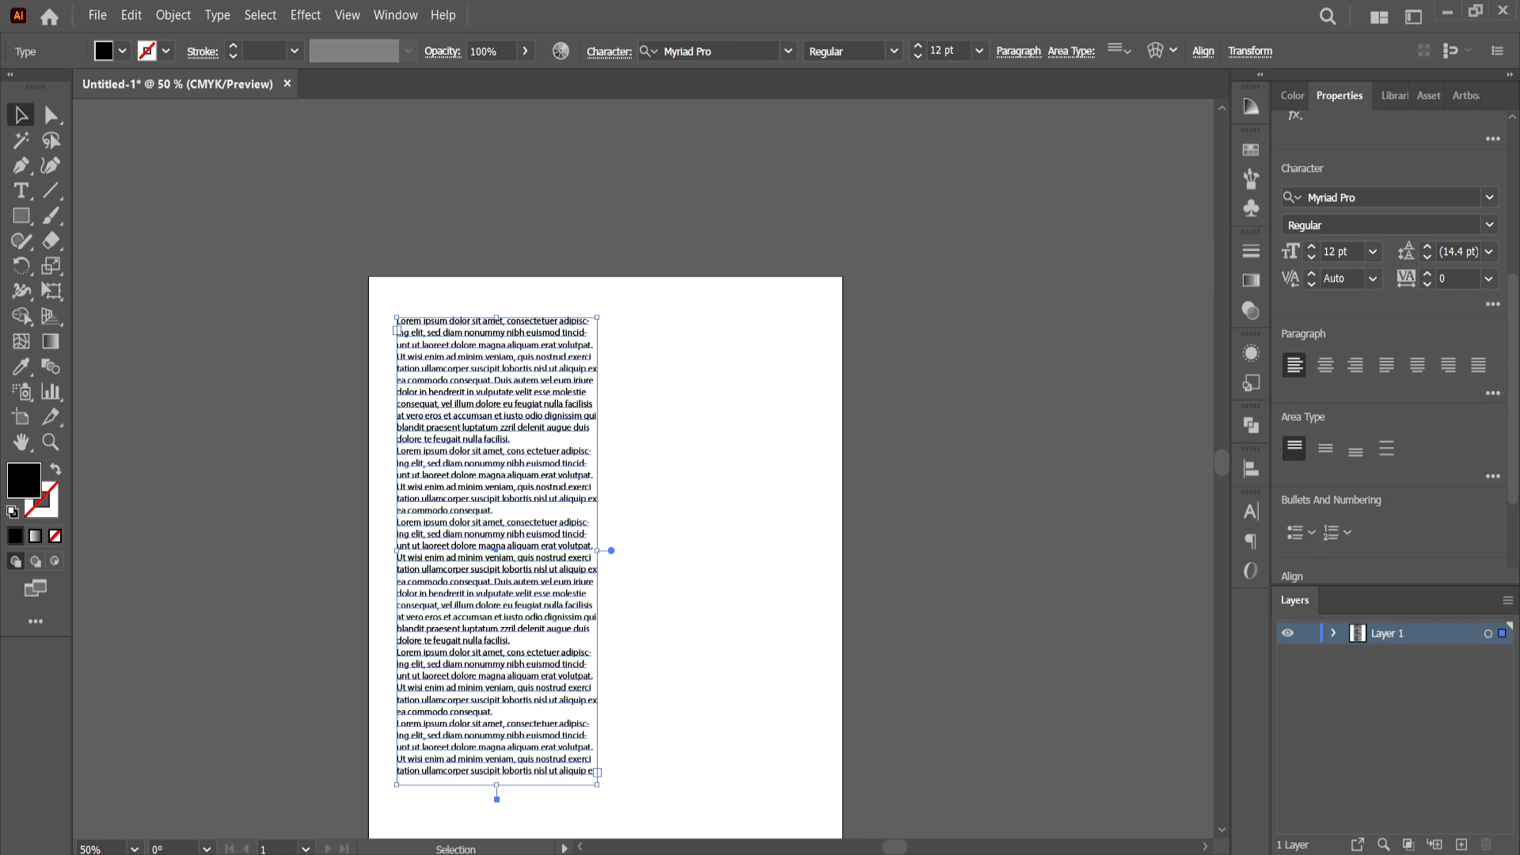
scroll(1514, 417, "down", 1)
scroll(1513, 417, "down", 5)
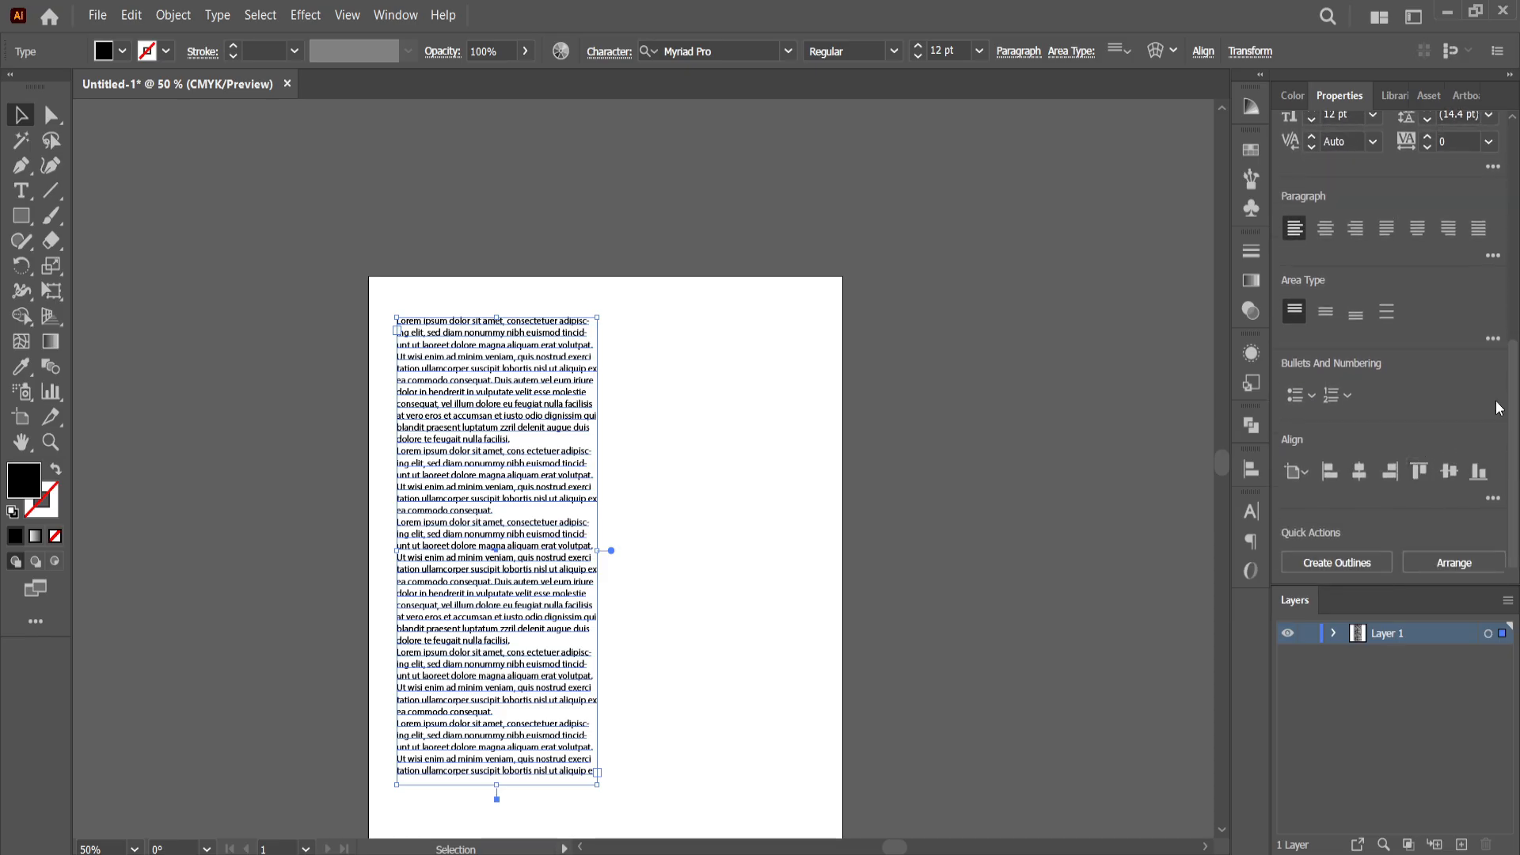
scroll(1513, 412, "up", 15)
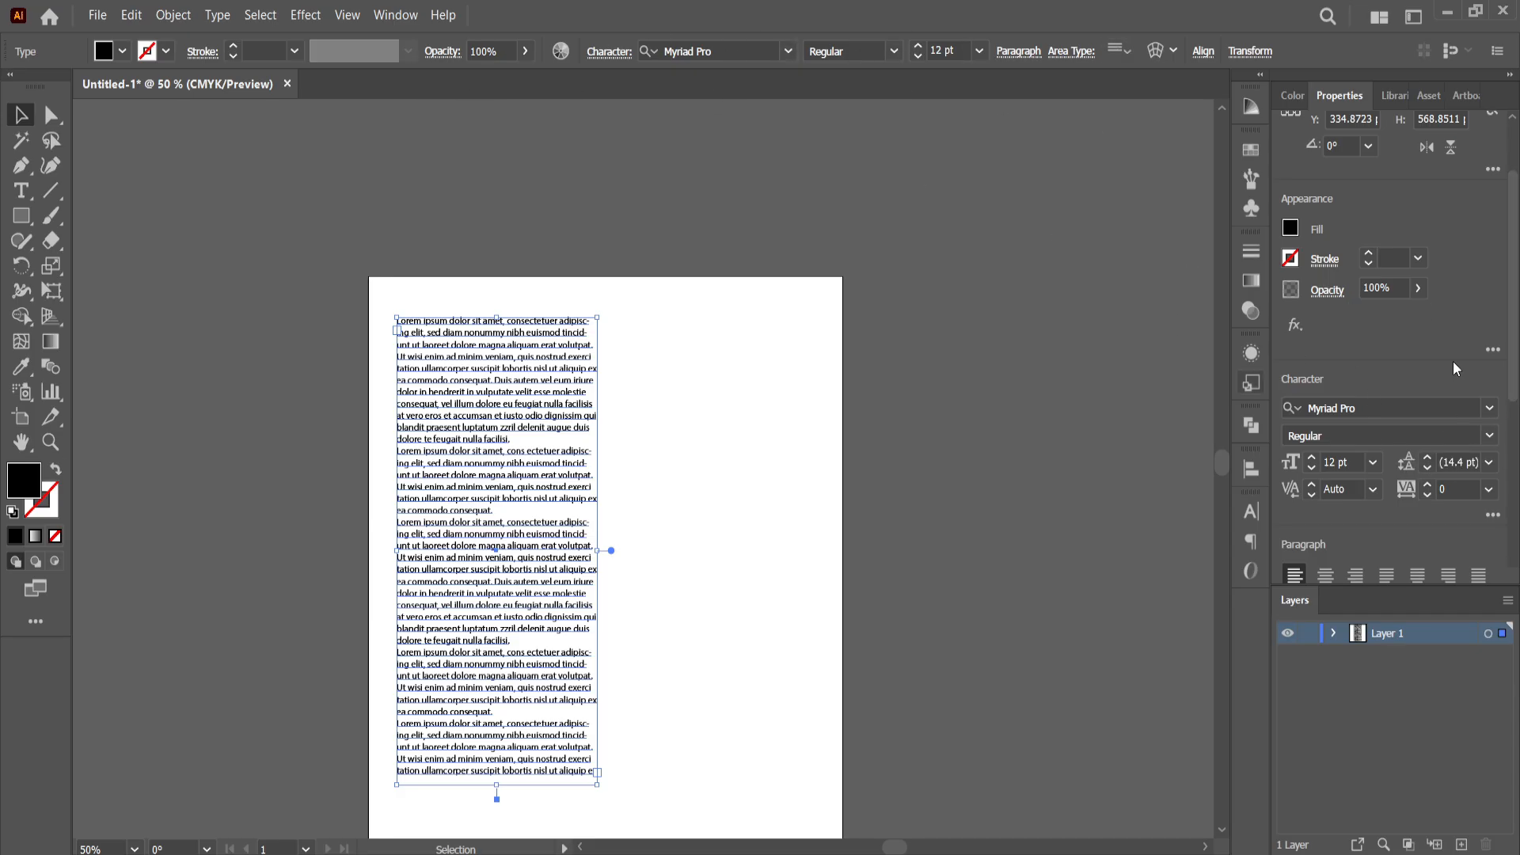
Widen the text frame to about 297 pt and extend its lower edge until it is about 713 pt tall
left_click_drag(598, 550, 631, 545)
scroll(631, 507, "down", 4)
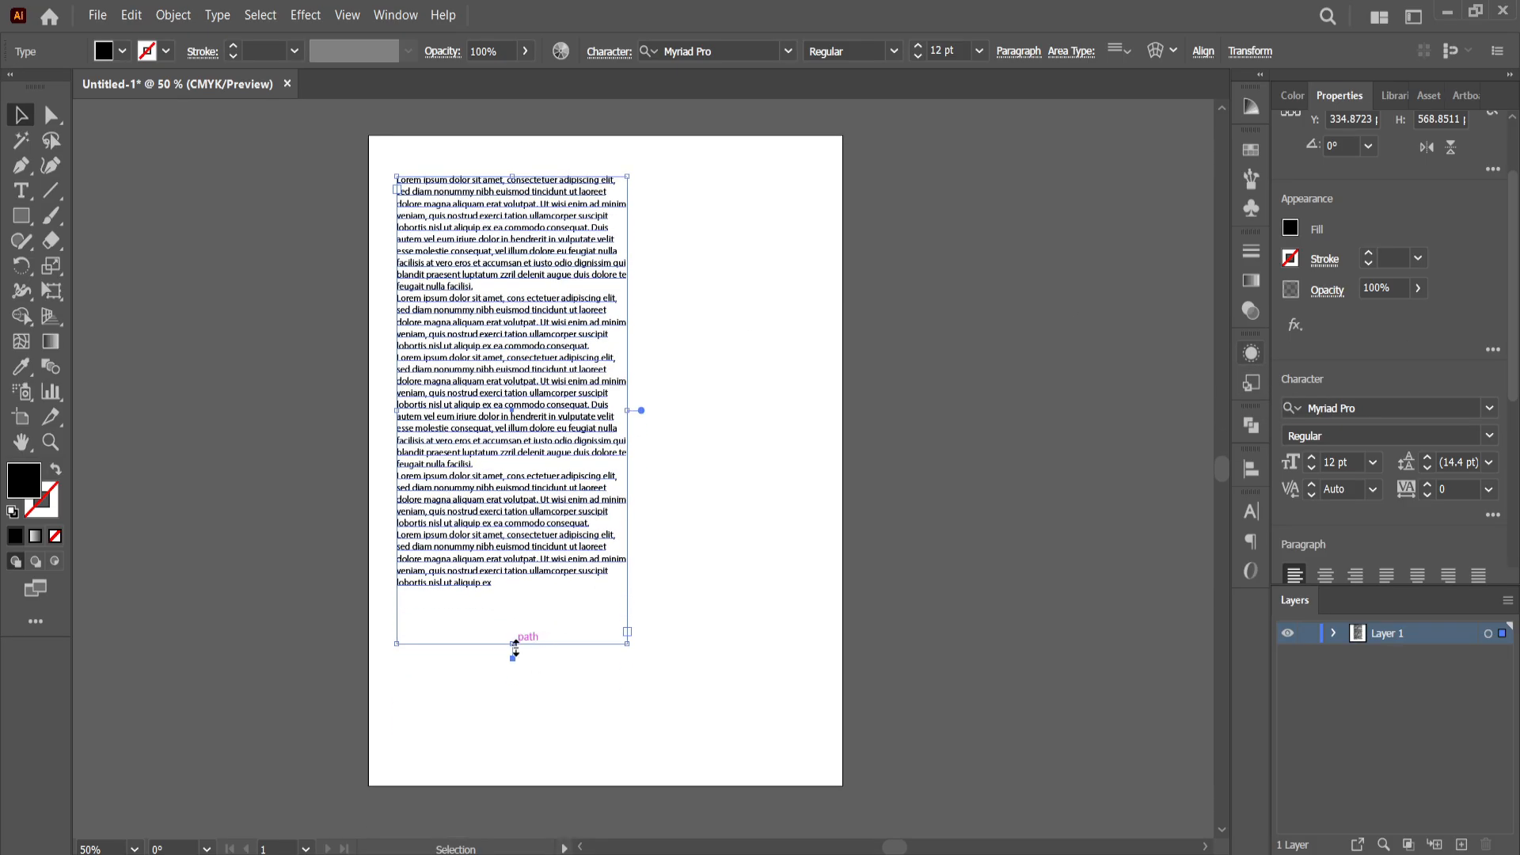
left_click_drag(515, 649, 513, 762)
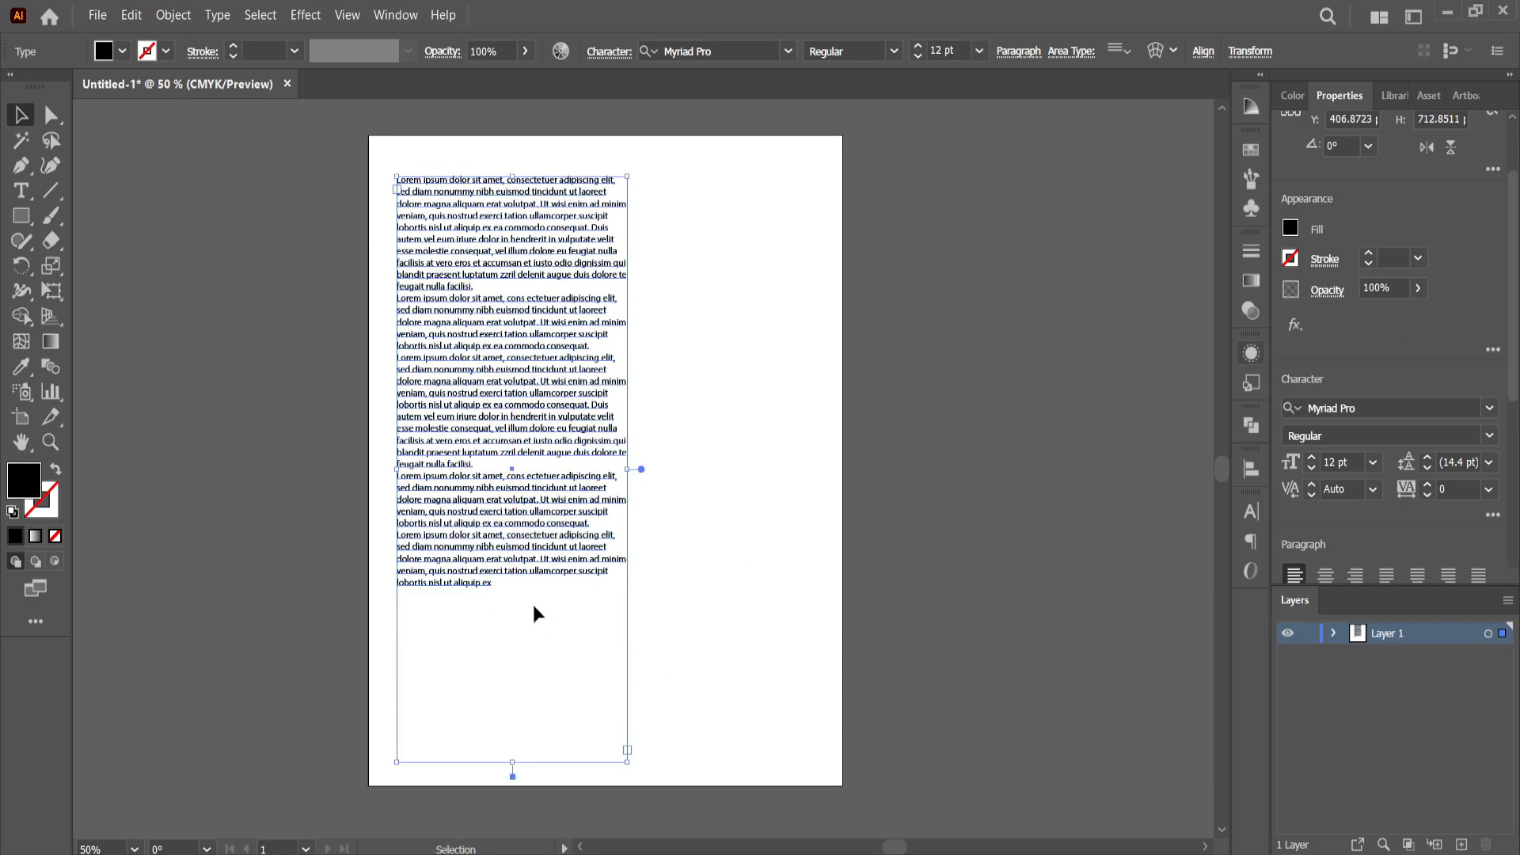
left_click(676, 404)
scroll(443, 277, "down", 1)
scroll(396, 182, "up", 1)
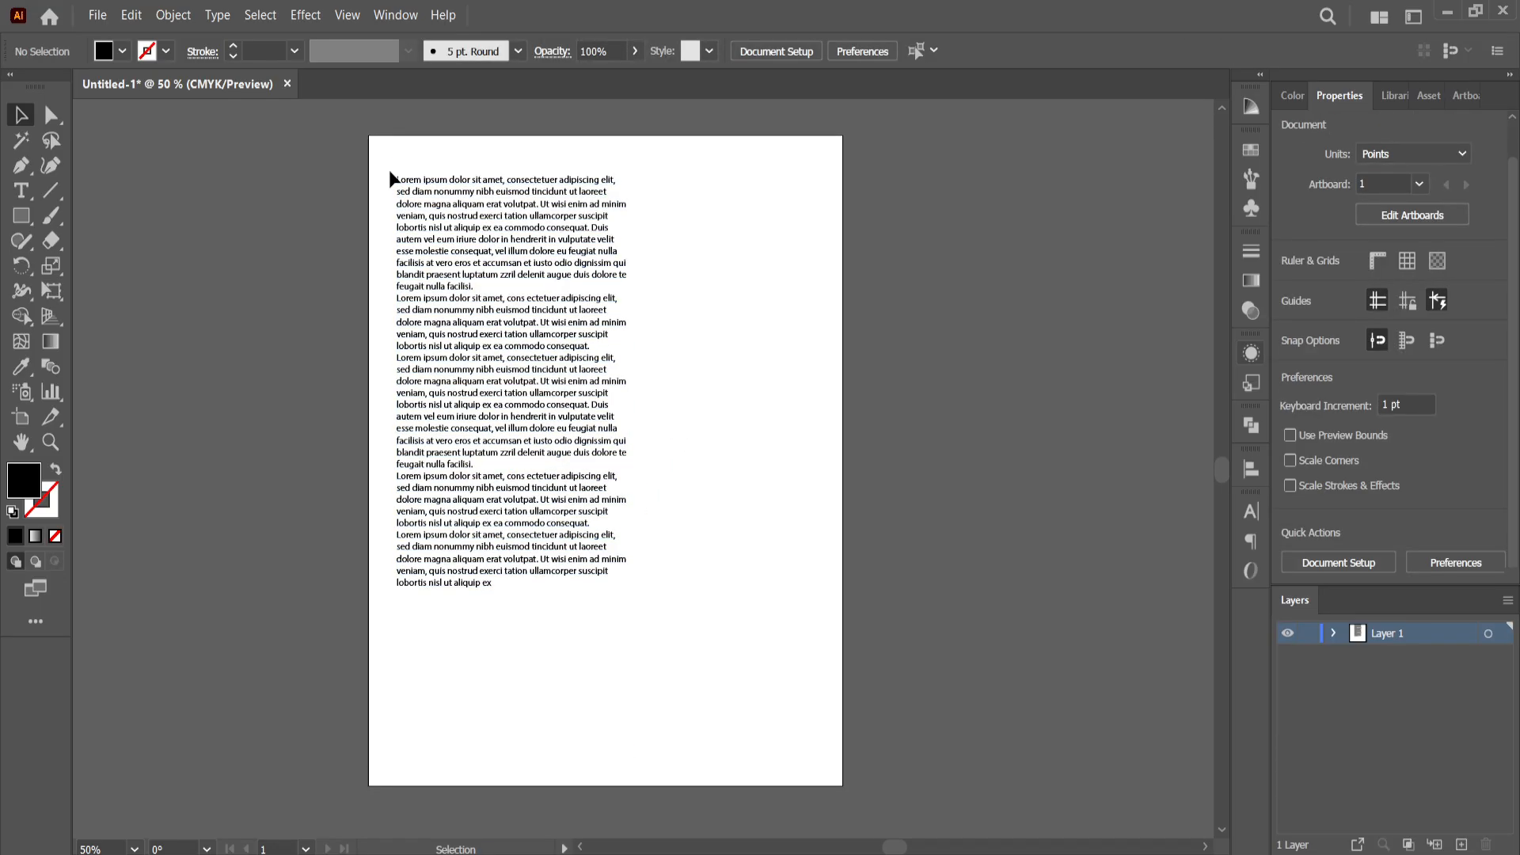
scroll(404, 169, "up", 5)
scroll(426, 194, "down", 2)
left_click(539, 313)
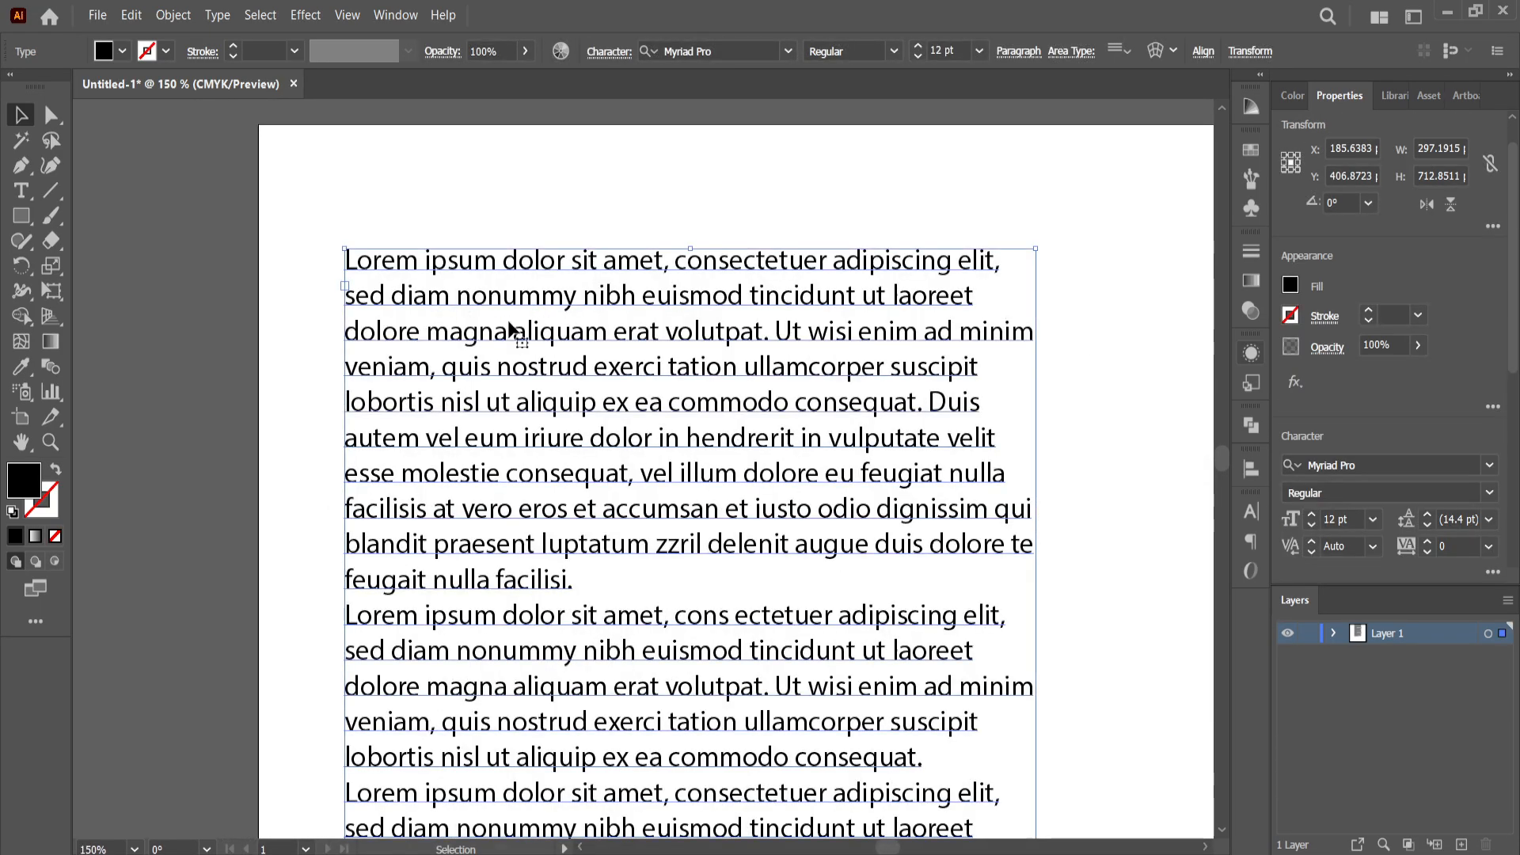
scroll(504, 329, "down", 1)
scroll(504, 329, "down", 4)
Select all the text inside the frame and delete it, leaving the empty frame in place
left_click(537, 575)
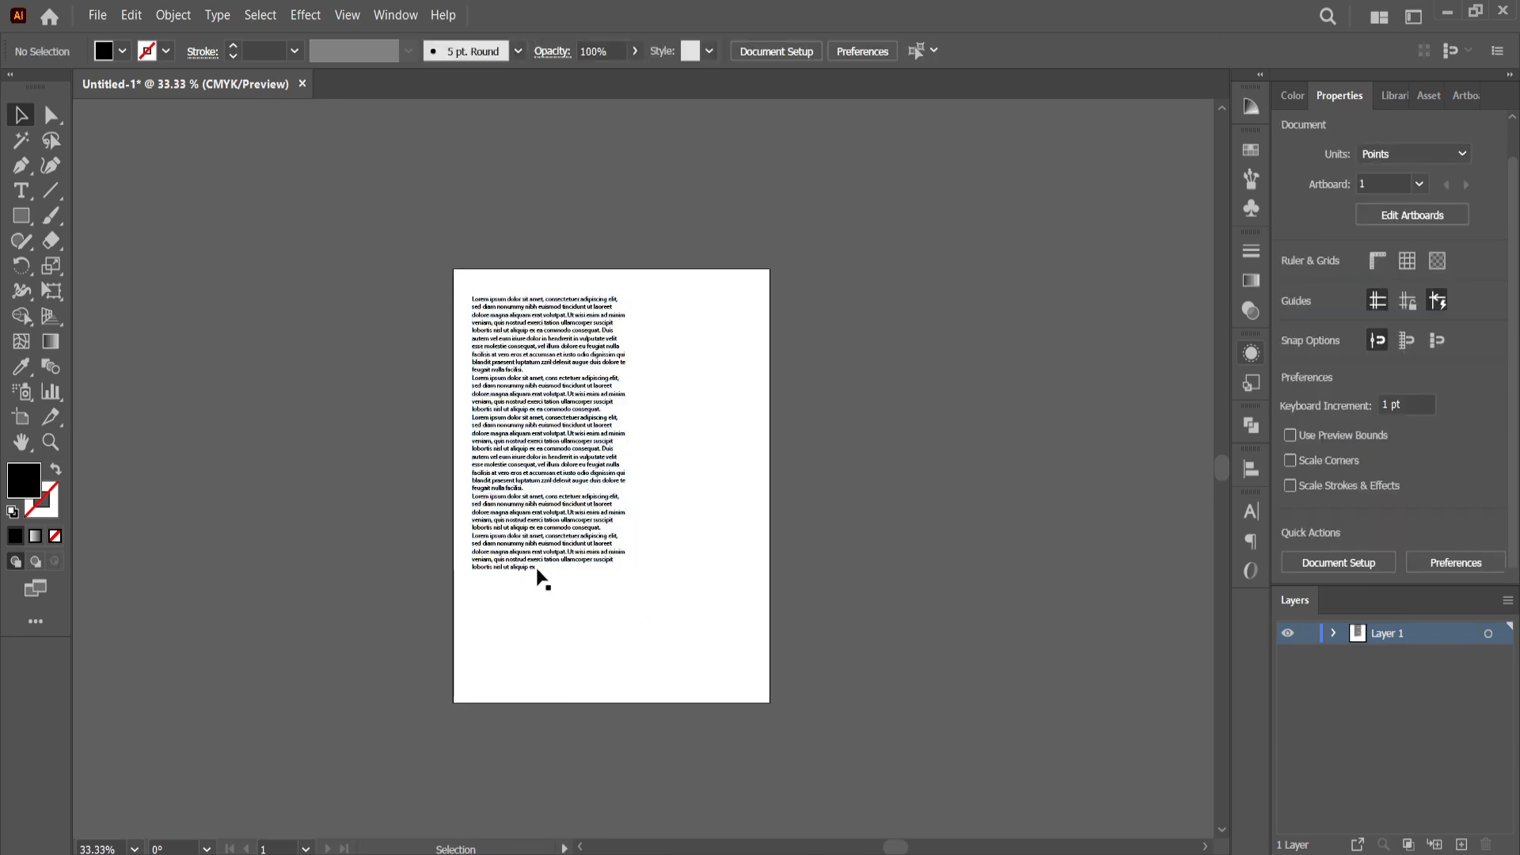
left_click(537, 572)
double_click(536, 572)
triple_click(537, 570)
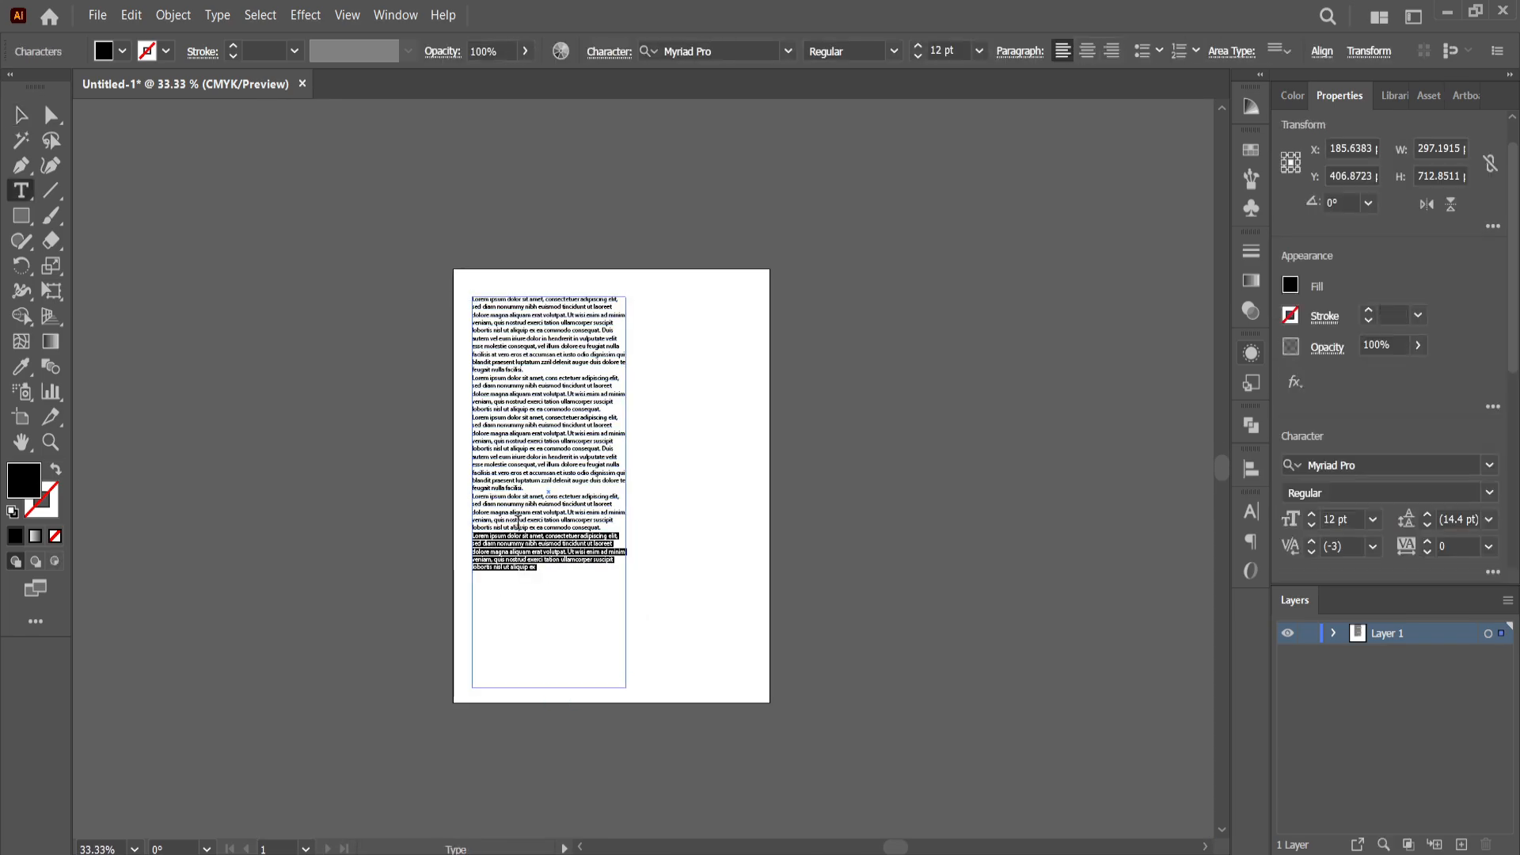
key("ctrl+a")
key("BackSpace")
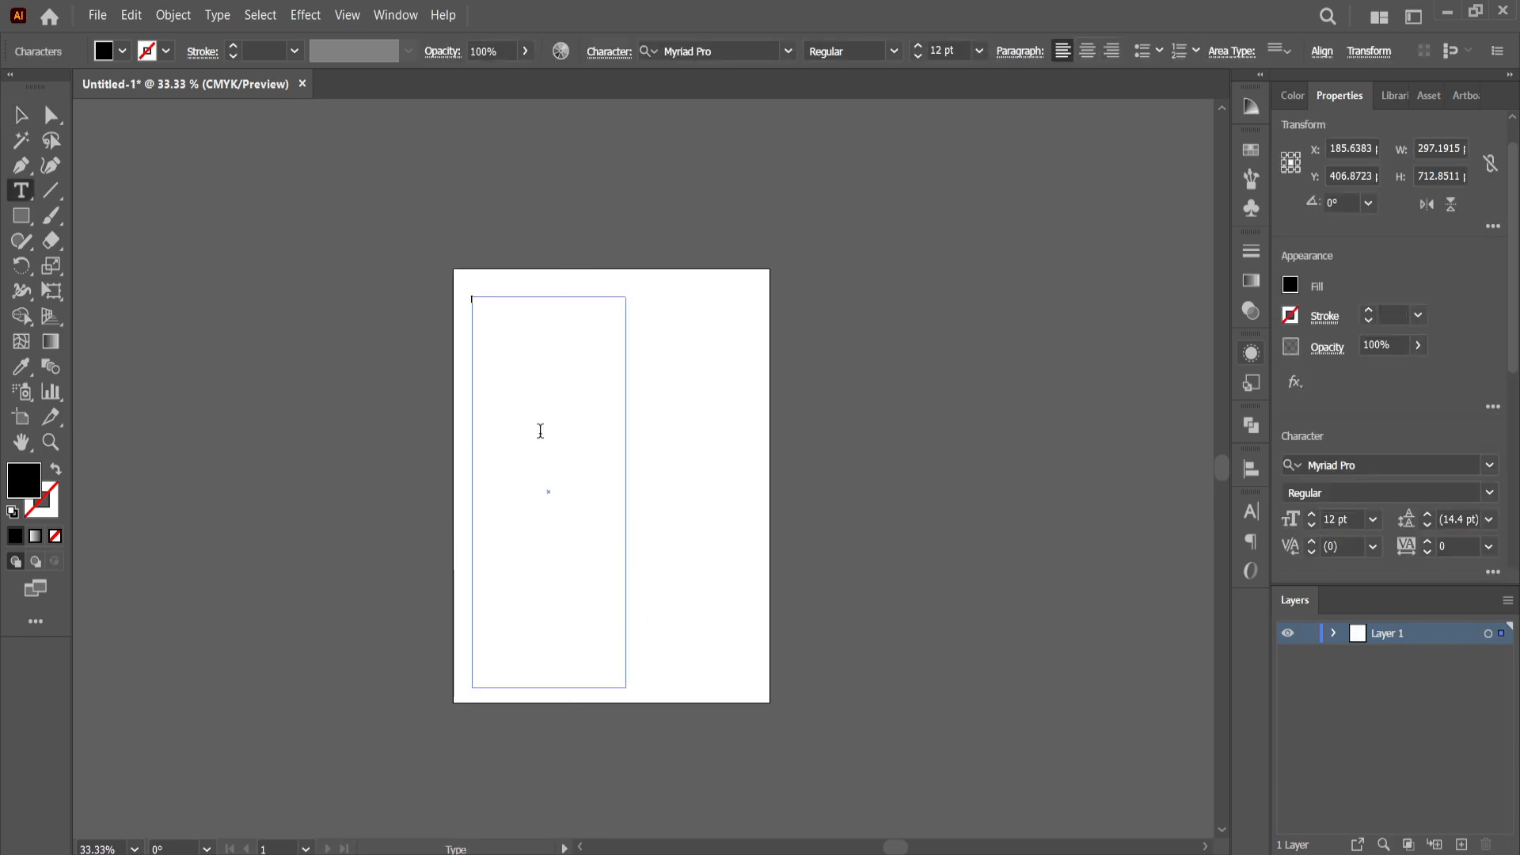
Fill the empty frame with placeholder text and deselect it
left_click(217, 16)
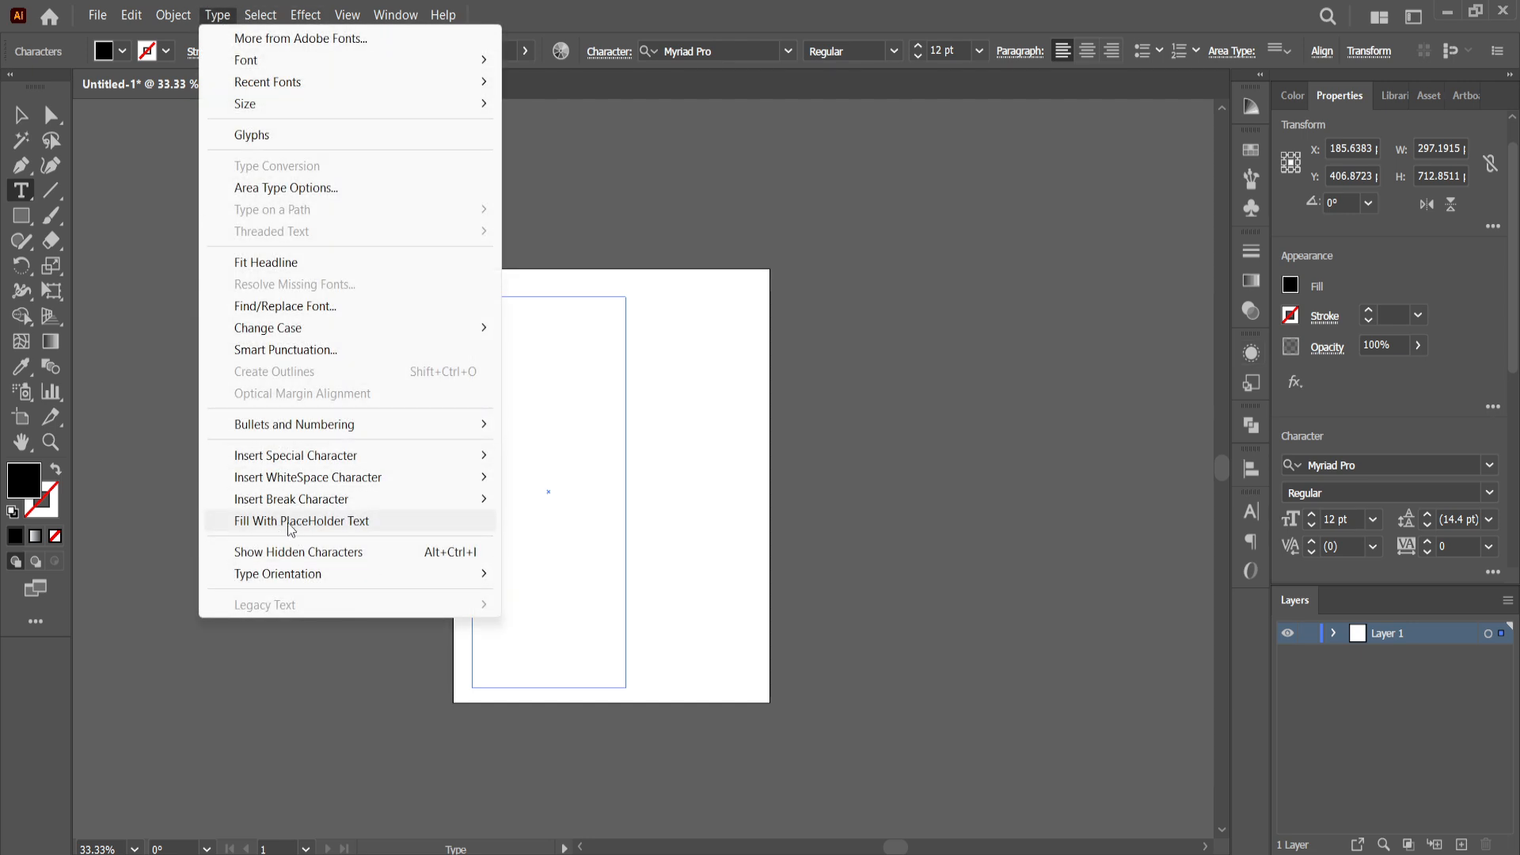
left_click(351, 523)
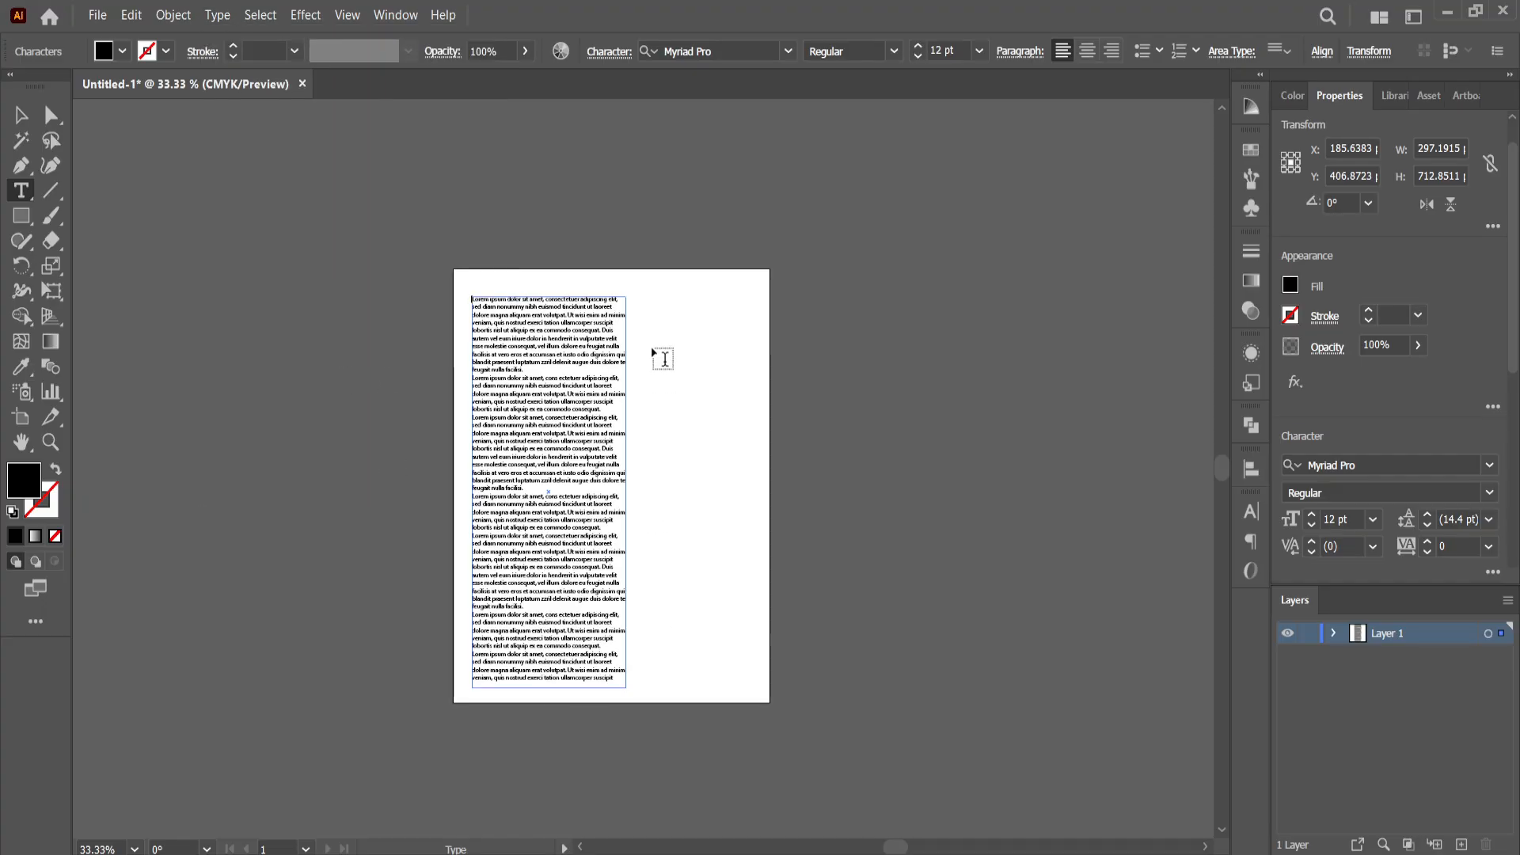
left_click(26, 117)
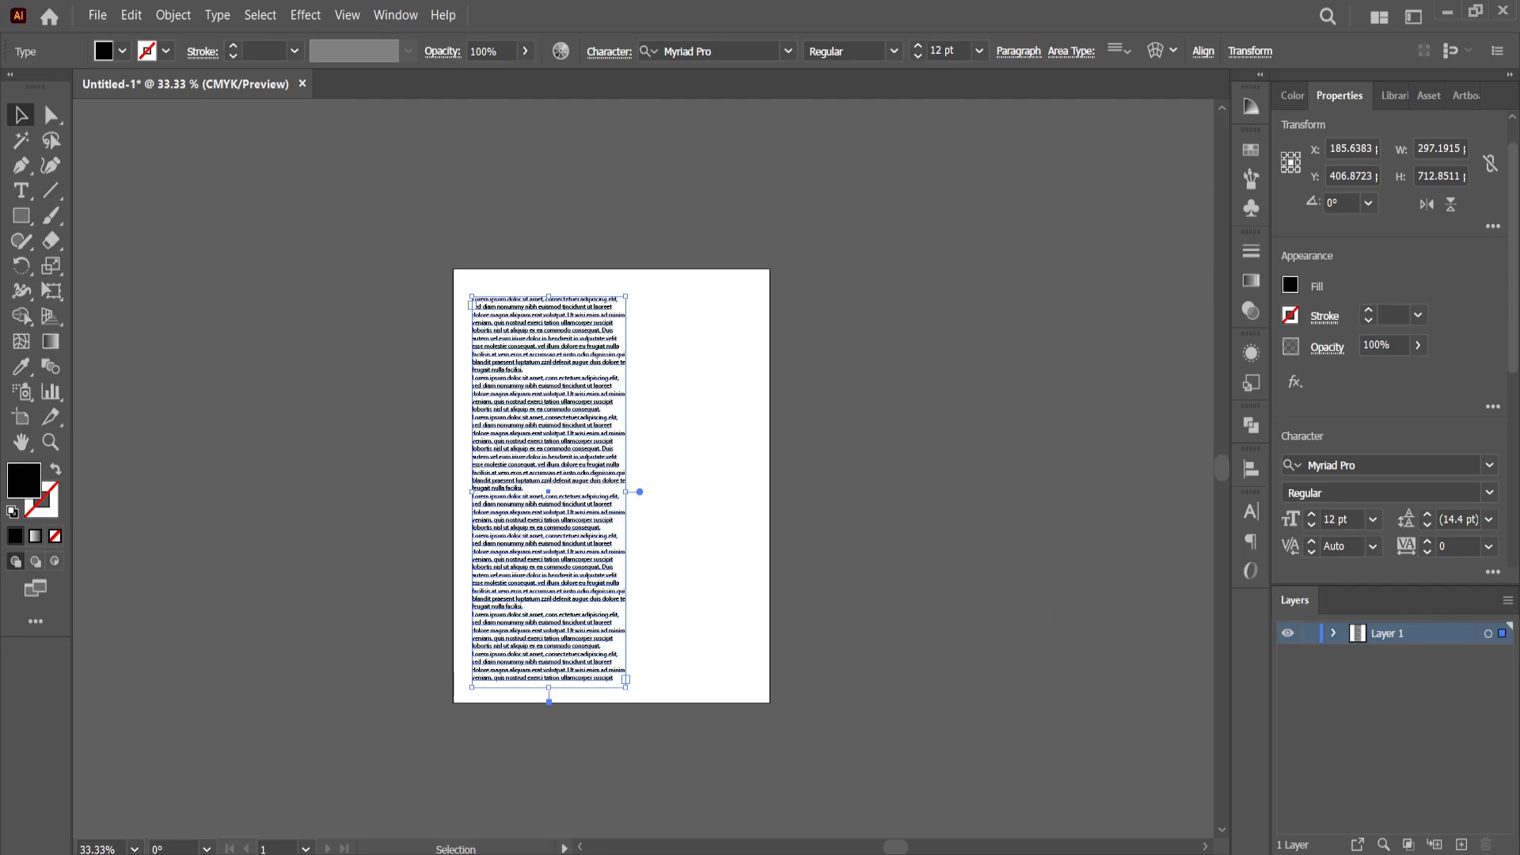
key("ctrl+shift+a")
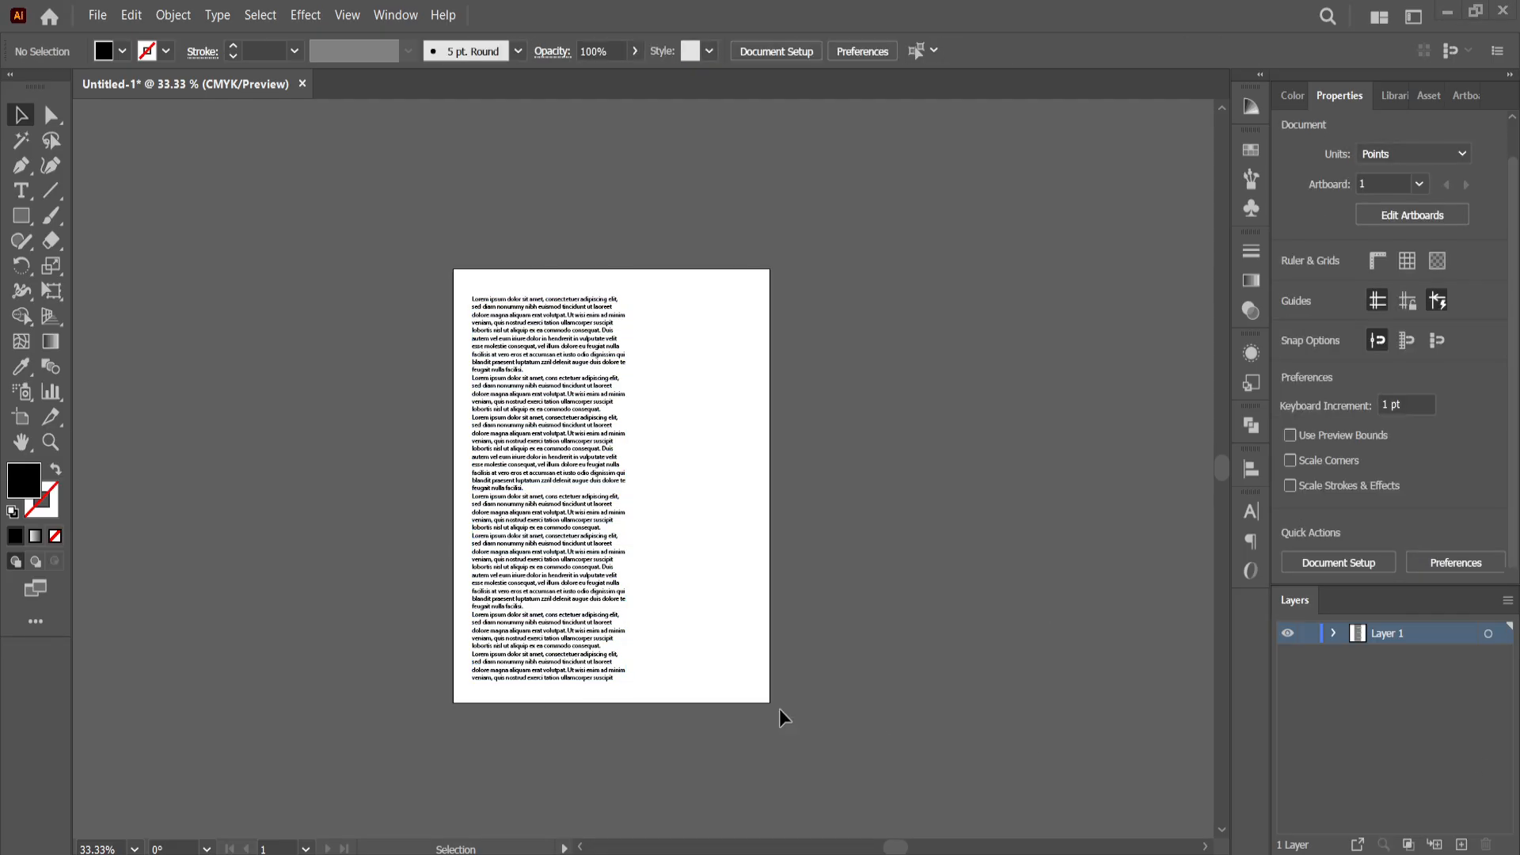
Recolour the frame's text with a dark red fill swatch and switch it to an orange swatch
scroll(491, 321, "up", 2)
scroll(592, 334, "up", 1)
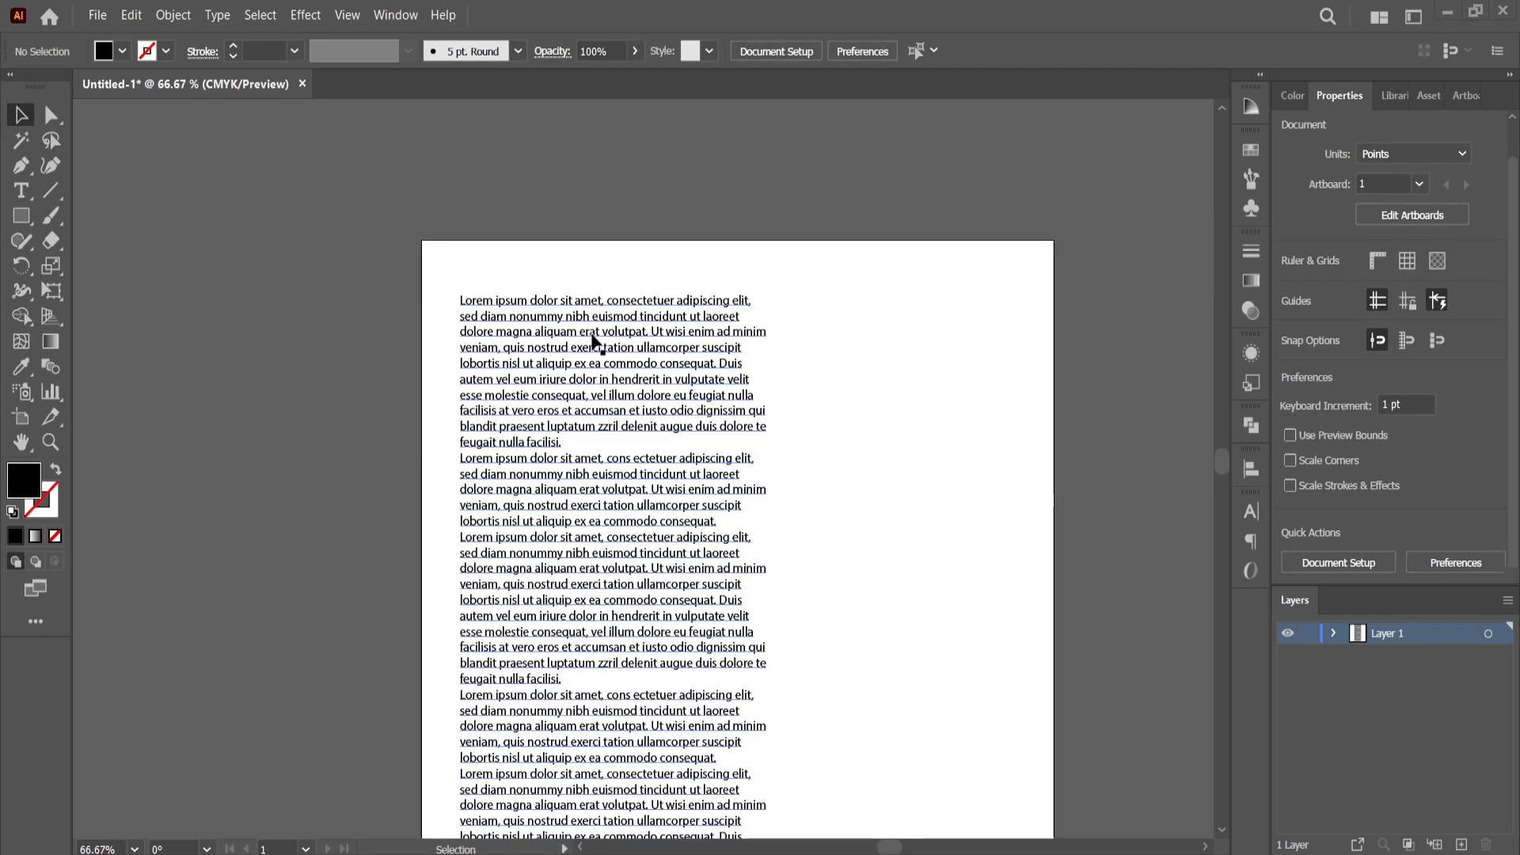
scroll(592, 342, "up", 1)
left_click(577, 384)
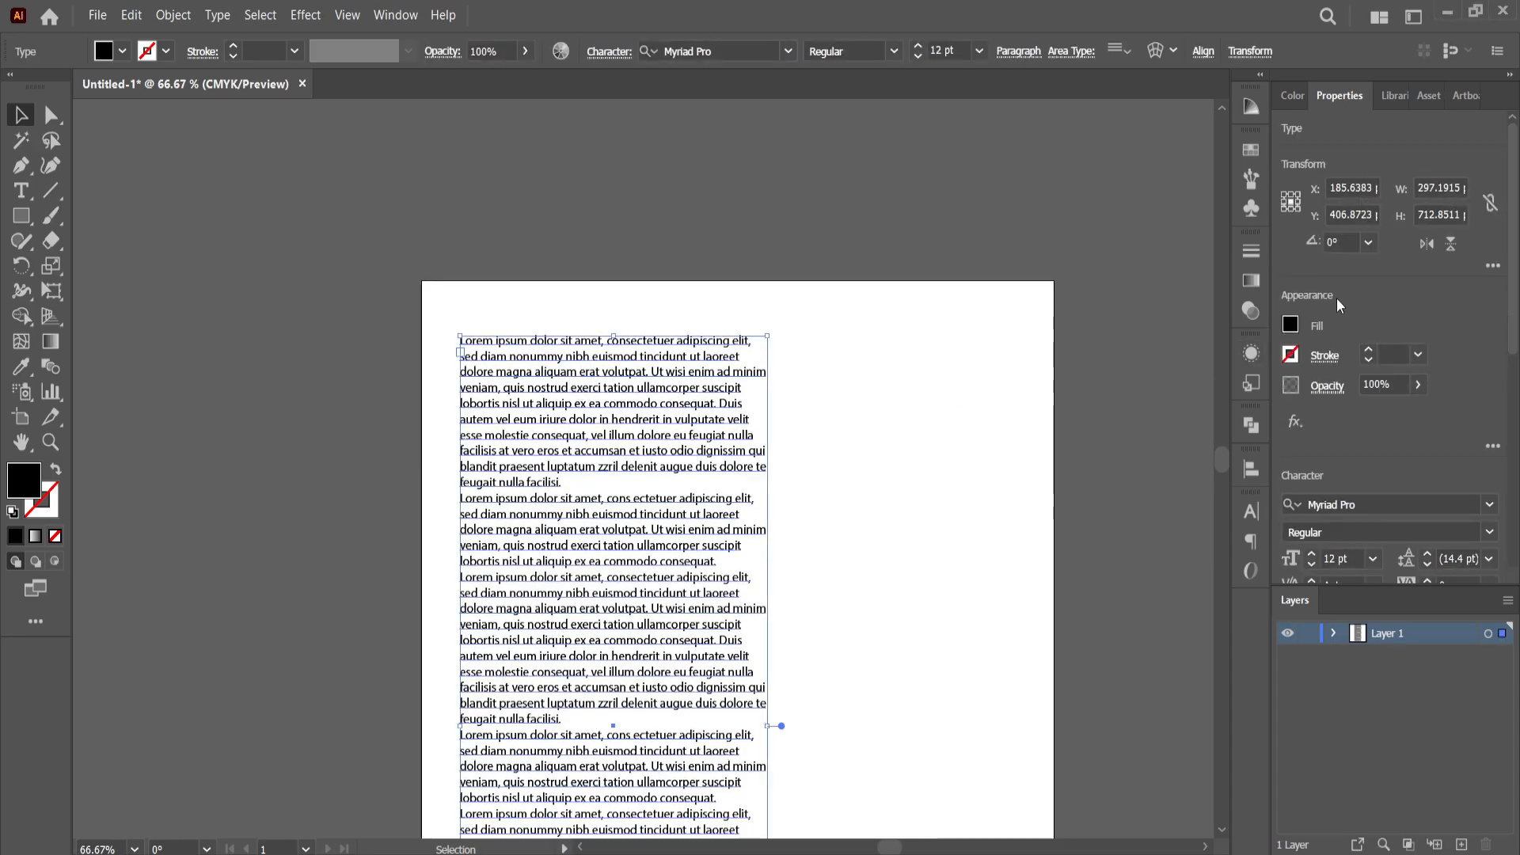
left_click(1291, 329)
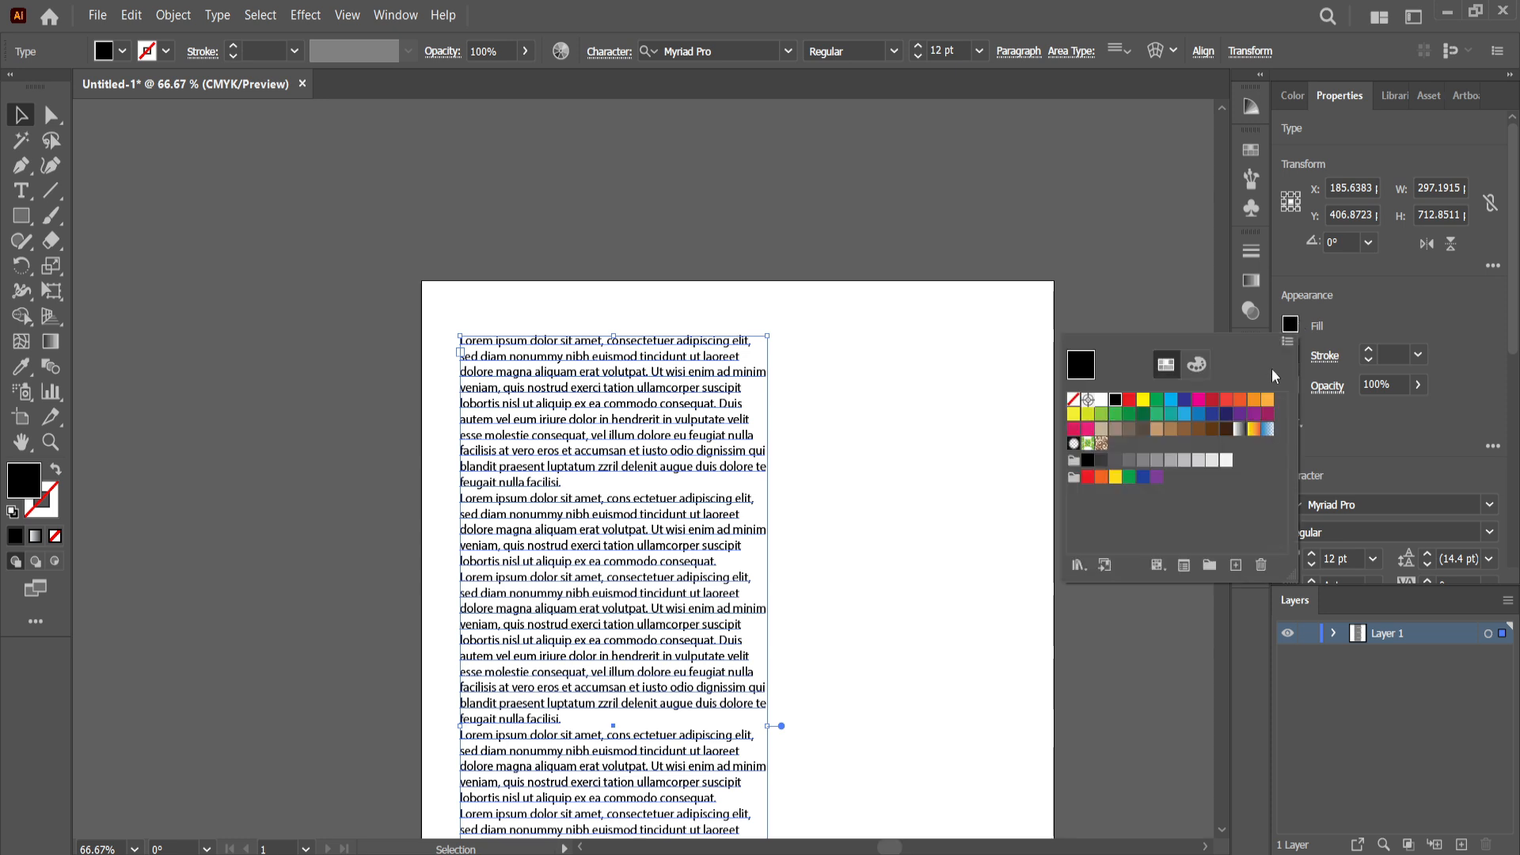
left_click(1212, 402)
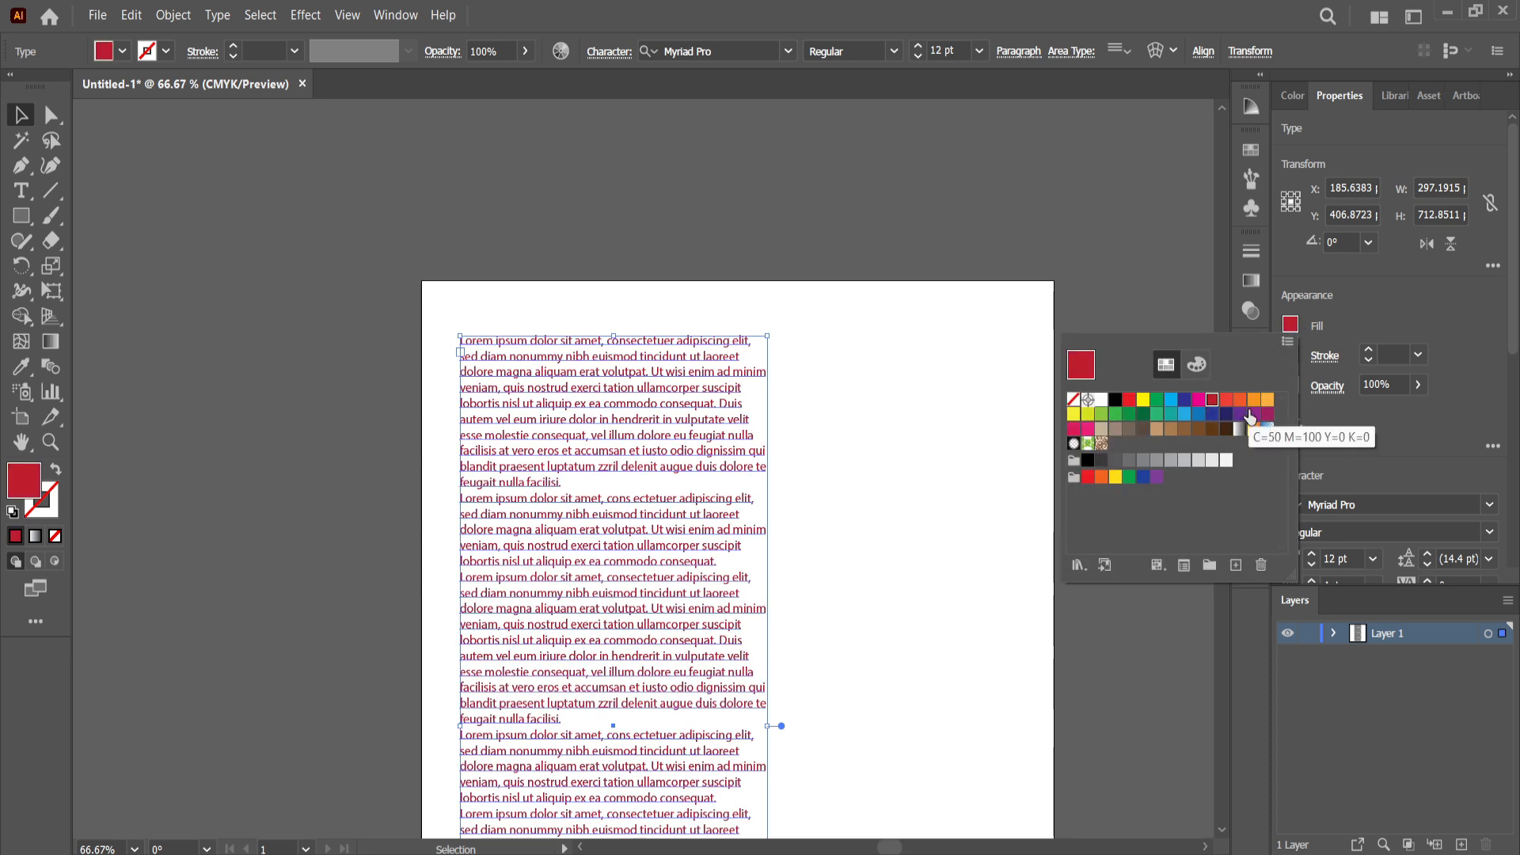
left_click(1254, 399)
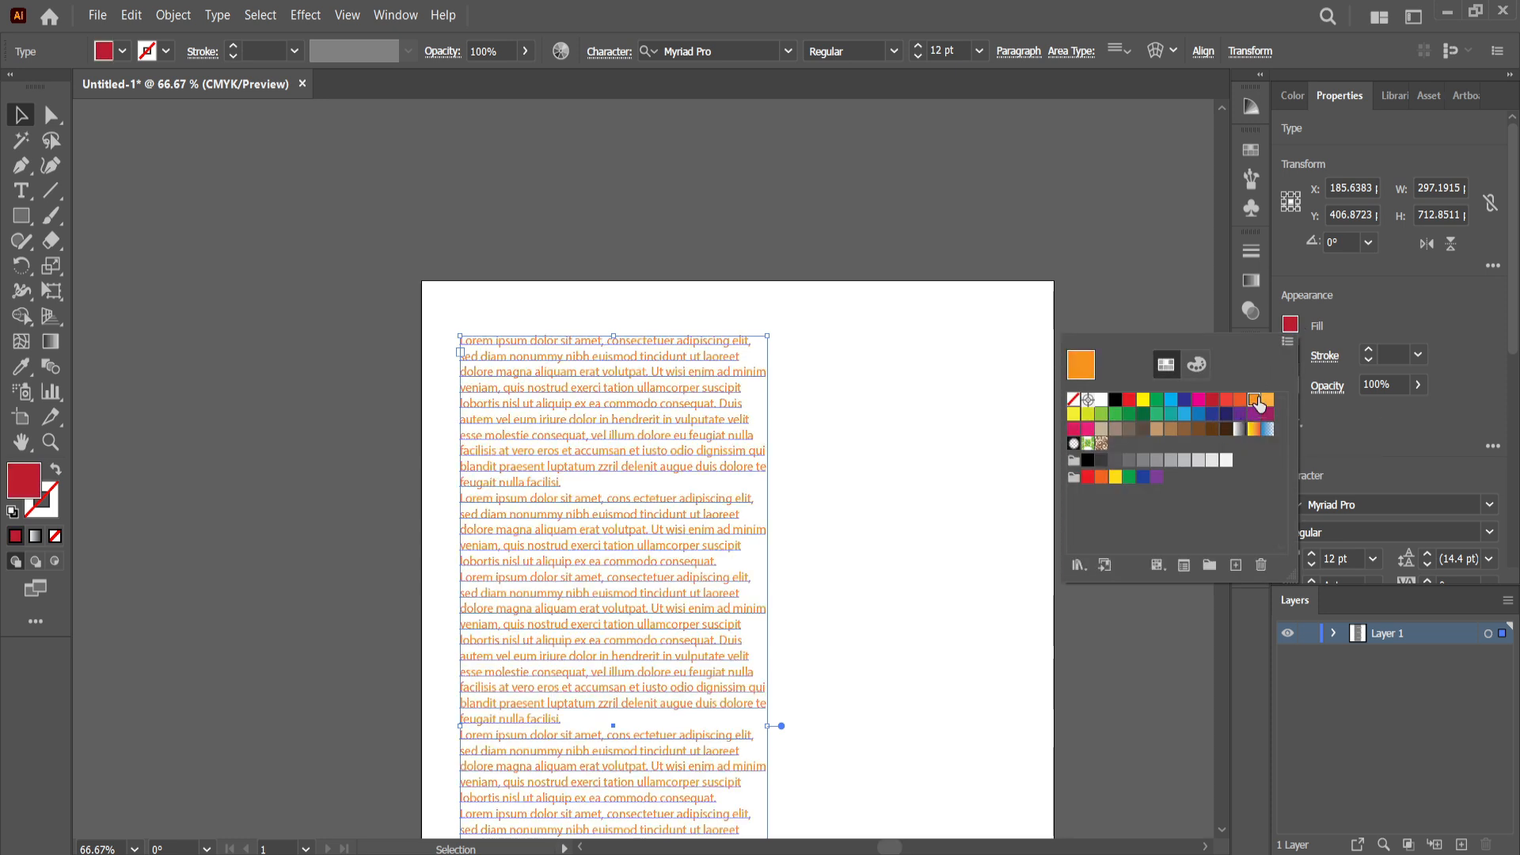
Recolour the text purple from the colour spectrum, switch the colour model to RGB and raise the green value to 116
left_click(1292, 95)
left_click_drag(1384, 358, 1467, 362)
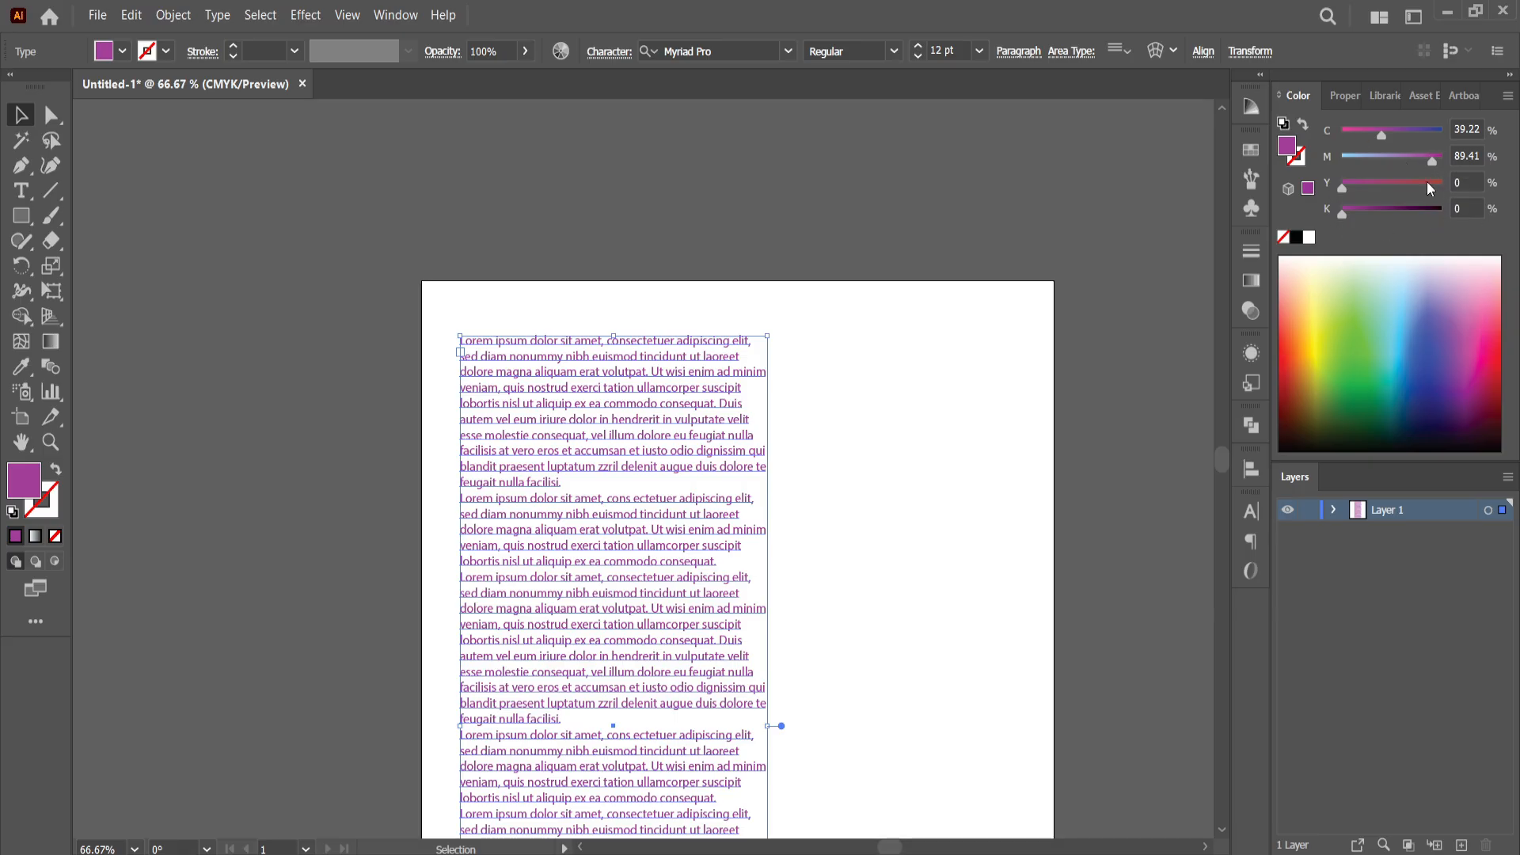
left_click(1507, 98)
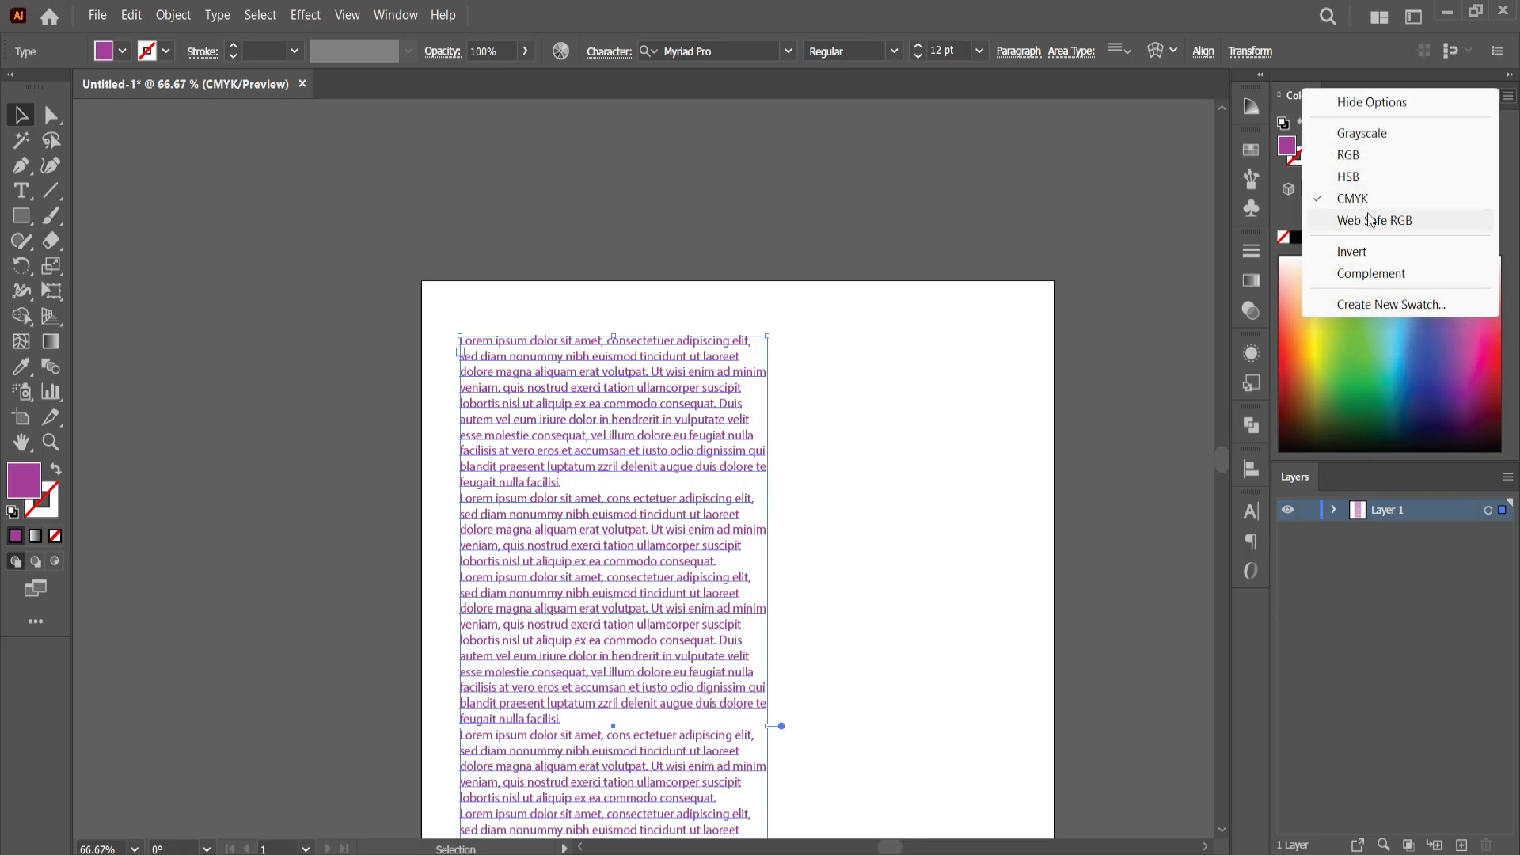
left_click(1366, 155)
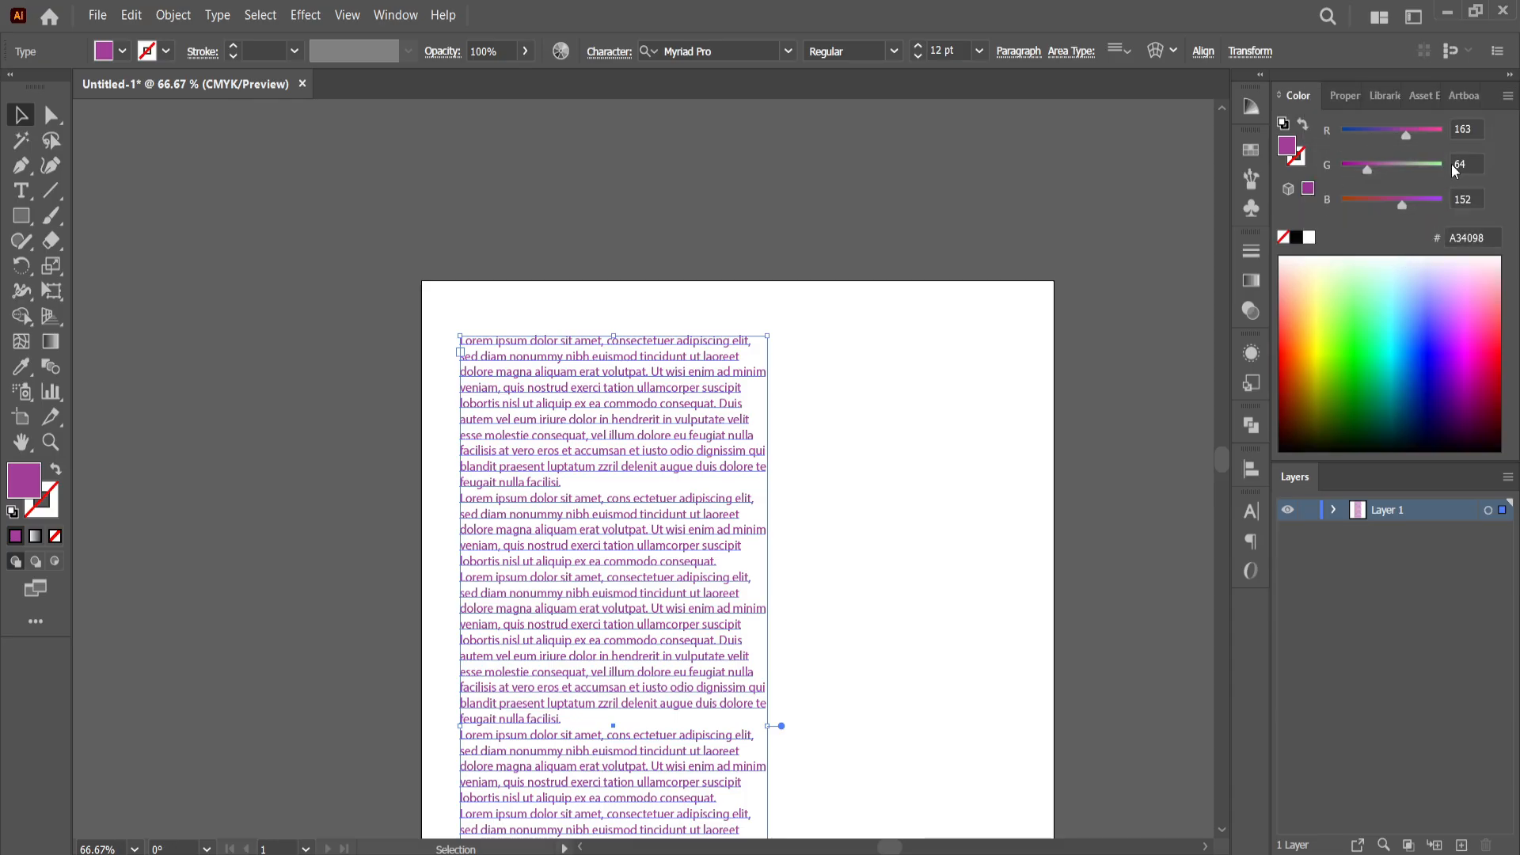
left_click_drag(1357, 168, 1388, 172)
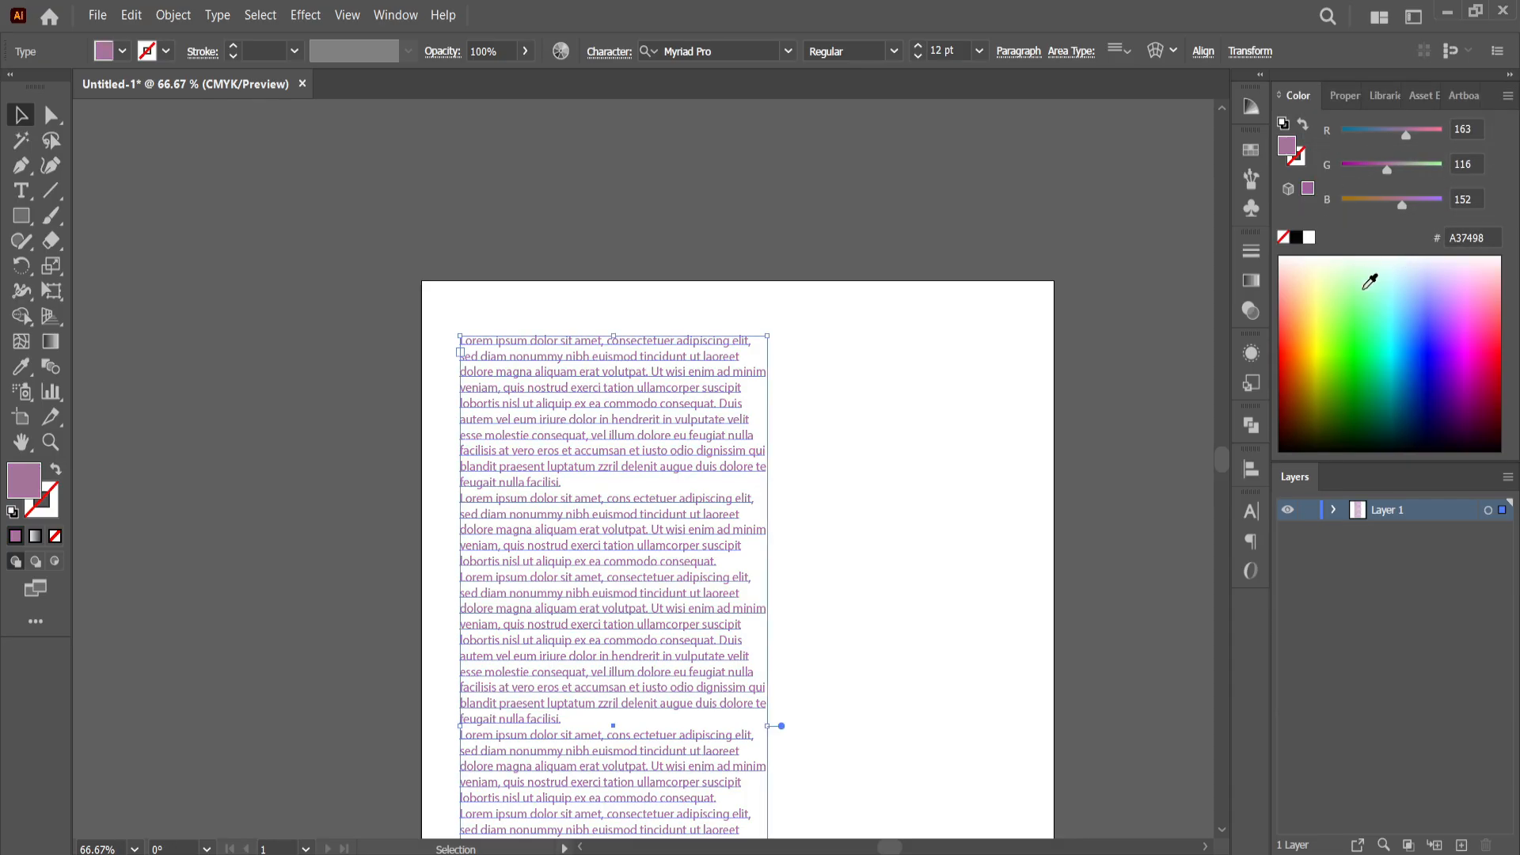
Sample another text colour from the spectrum and reset the text's fill to black
left_click_drag(1376, 318, 1379, 332)
left_click(1297, 239)
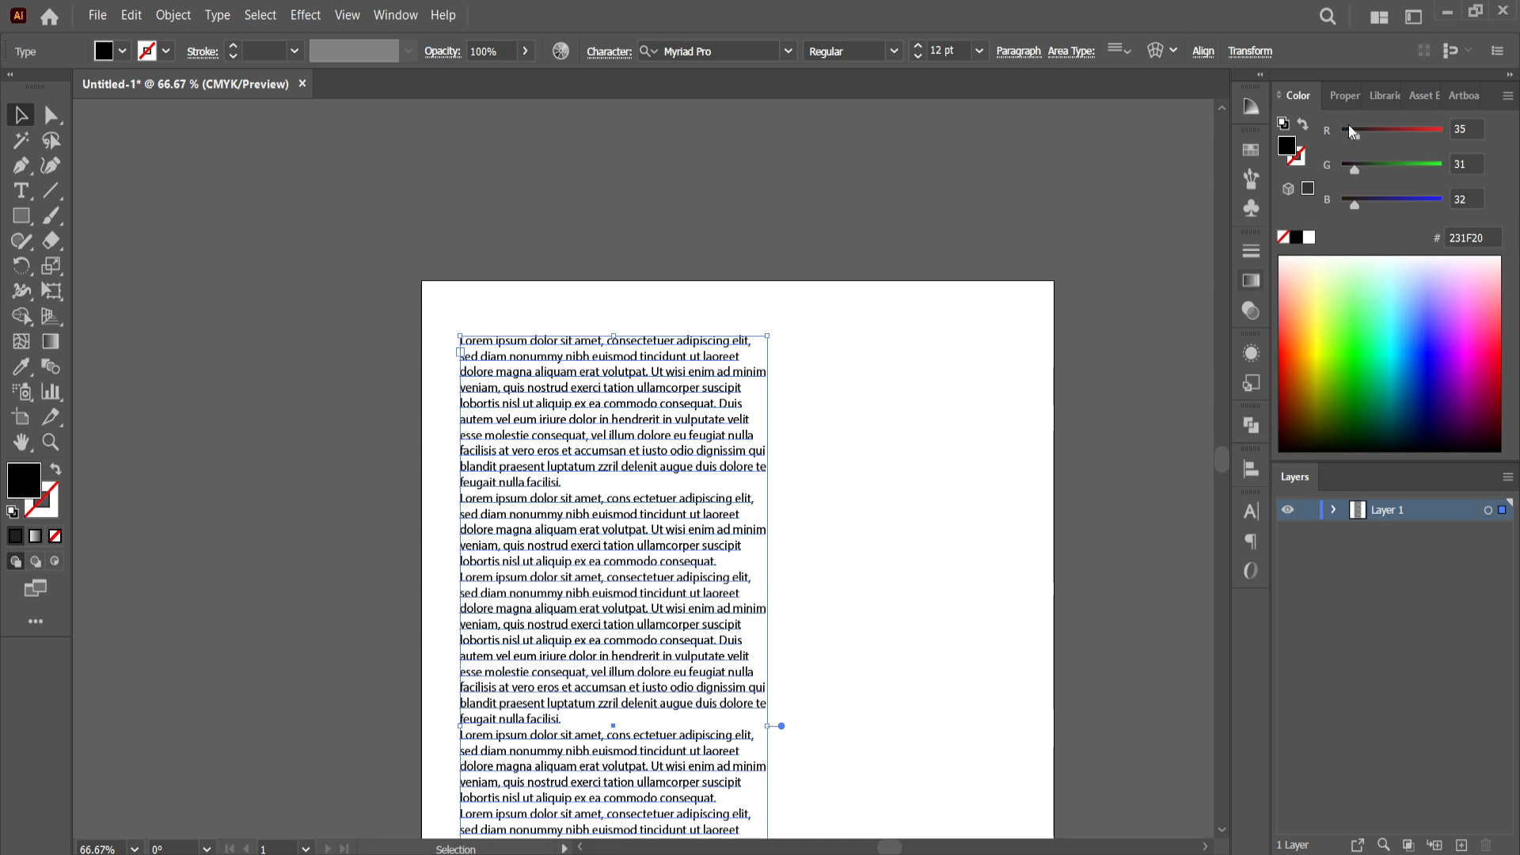
Apply a black stroke to the text and remove it again by setting the stroke to None
left_click(1349, 98)
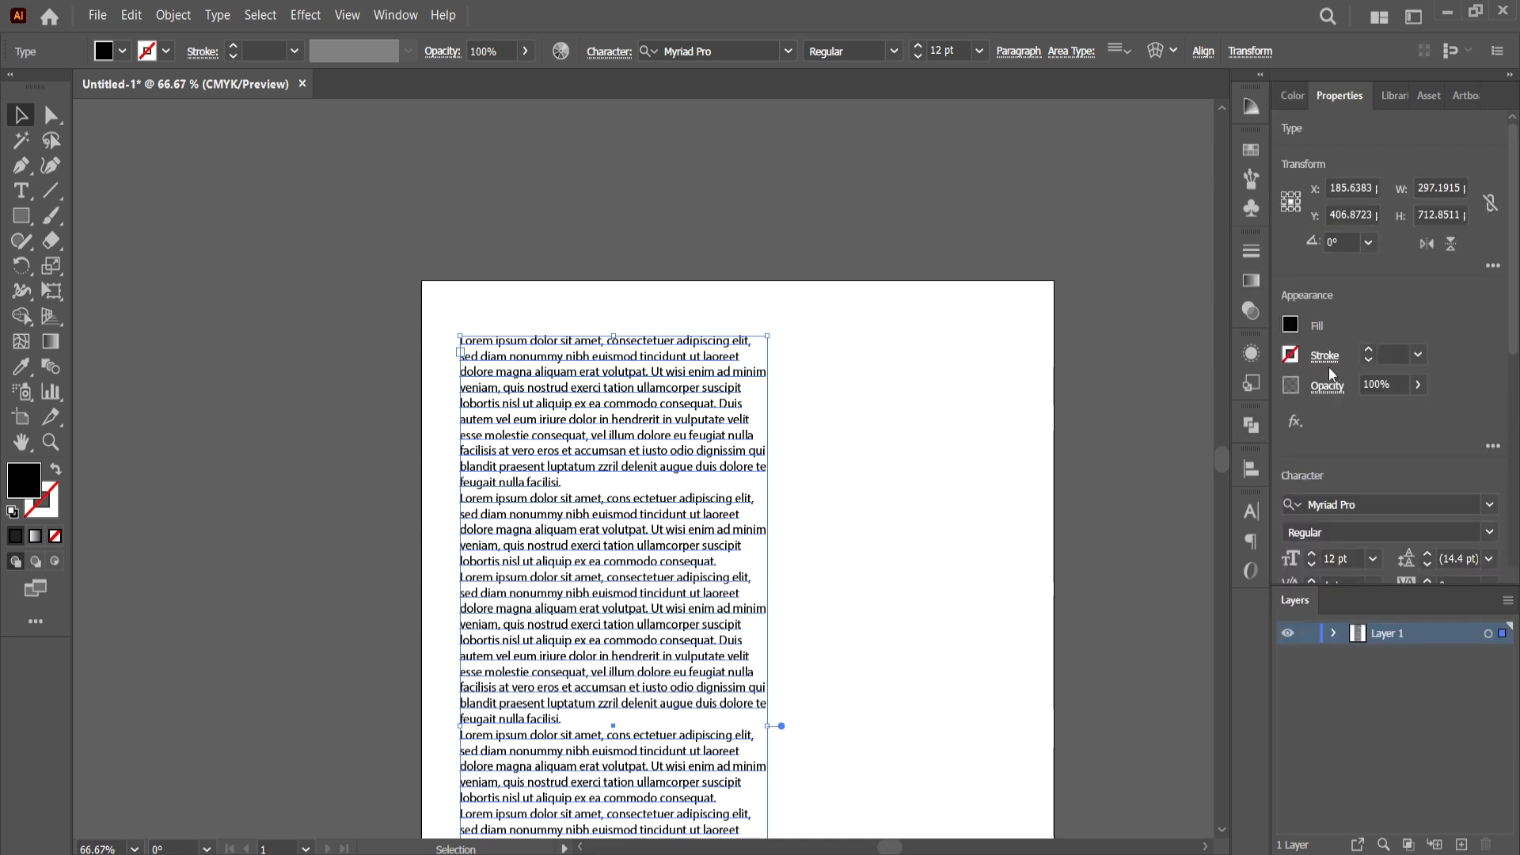
scroll(532, 432, "up", 1)
scroll(554, 446, "up", 2)
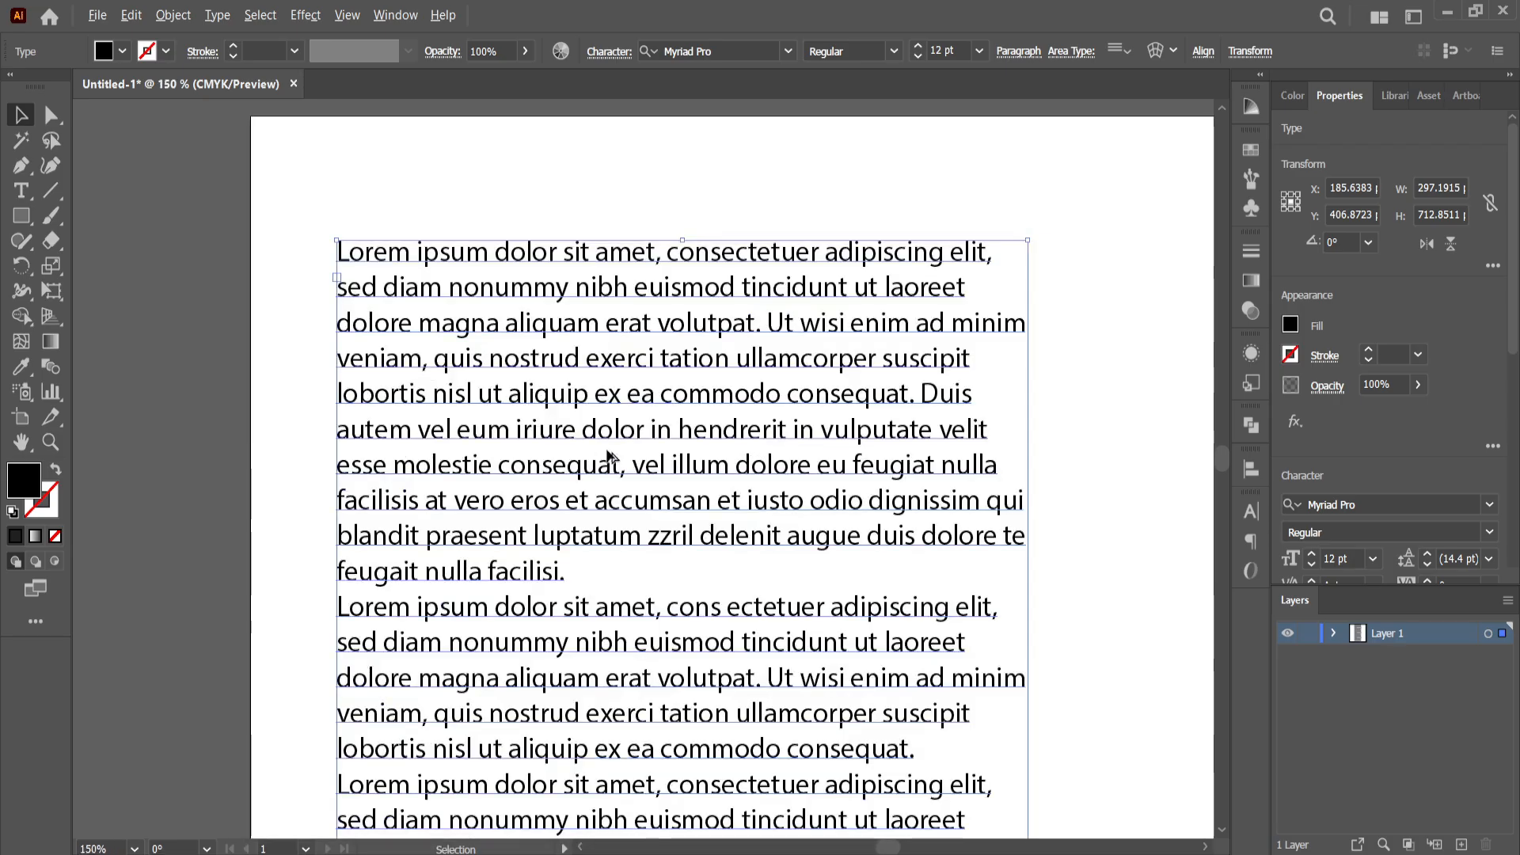
left_click(1291, 355)
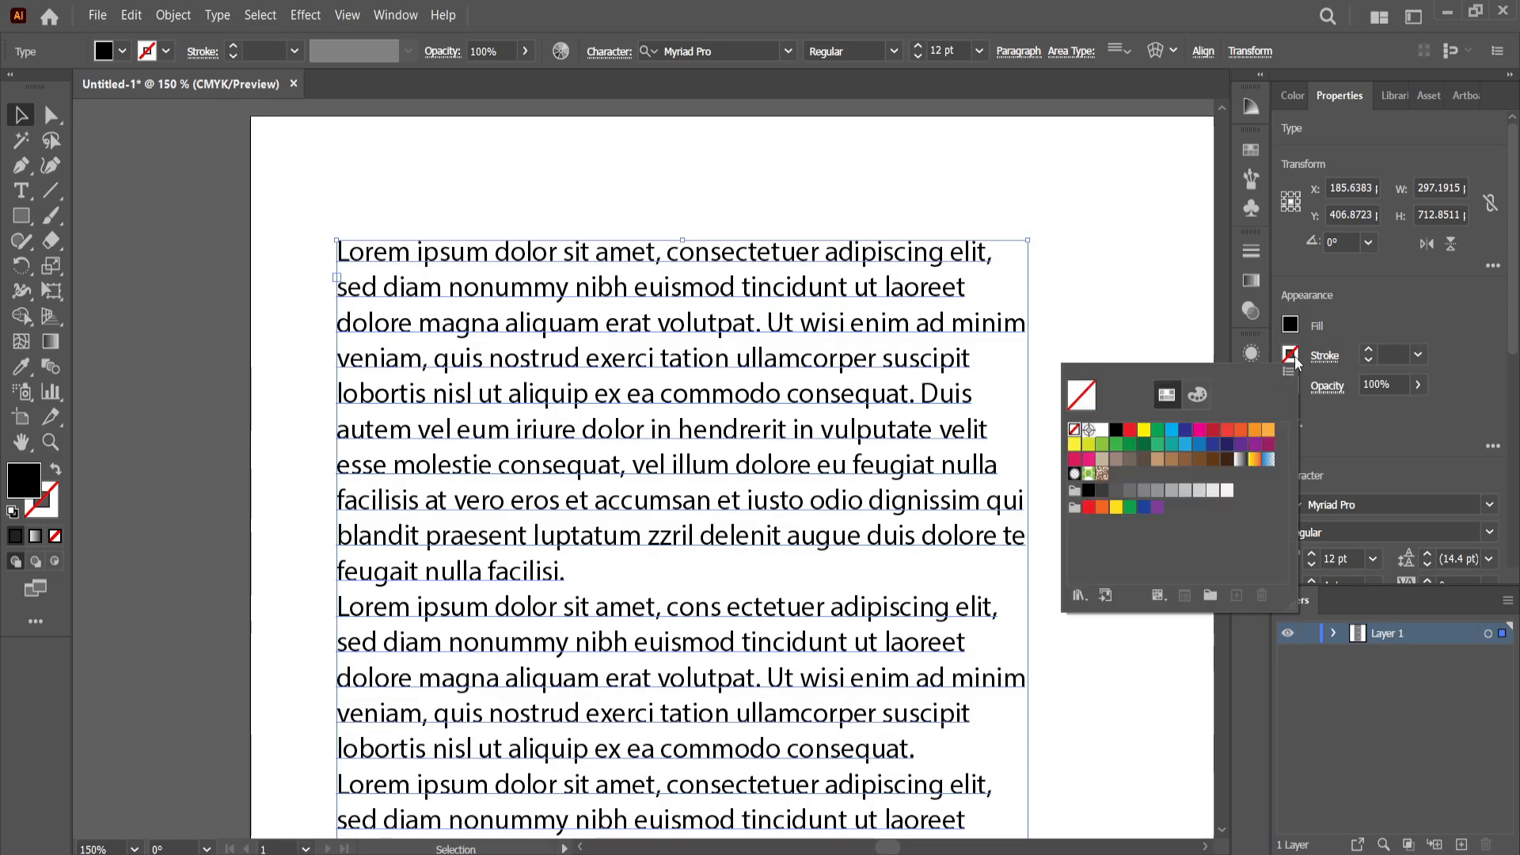
left_click(1117, 430)
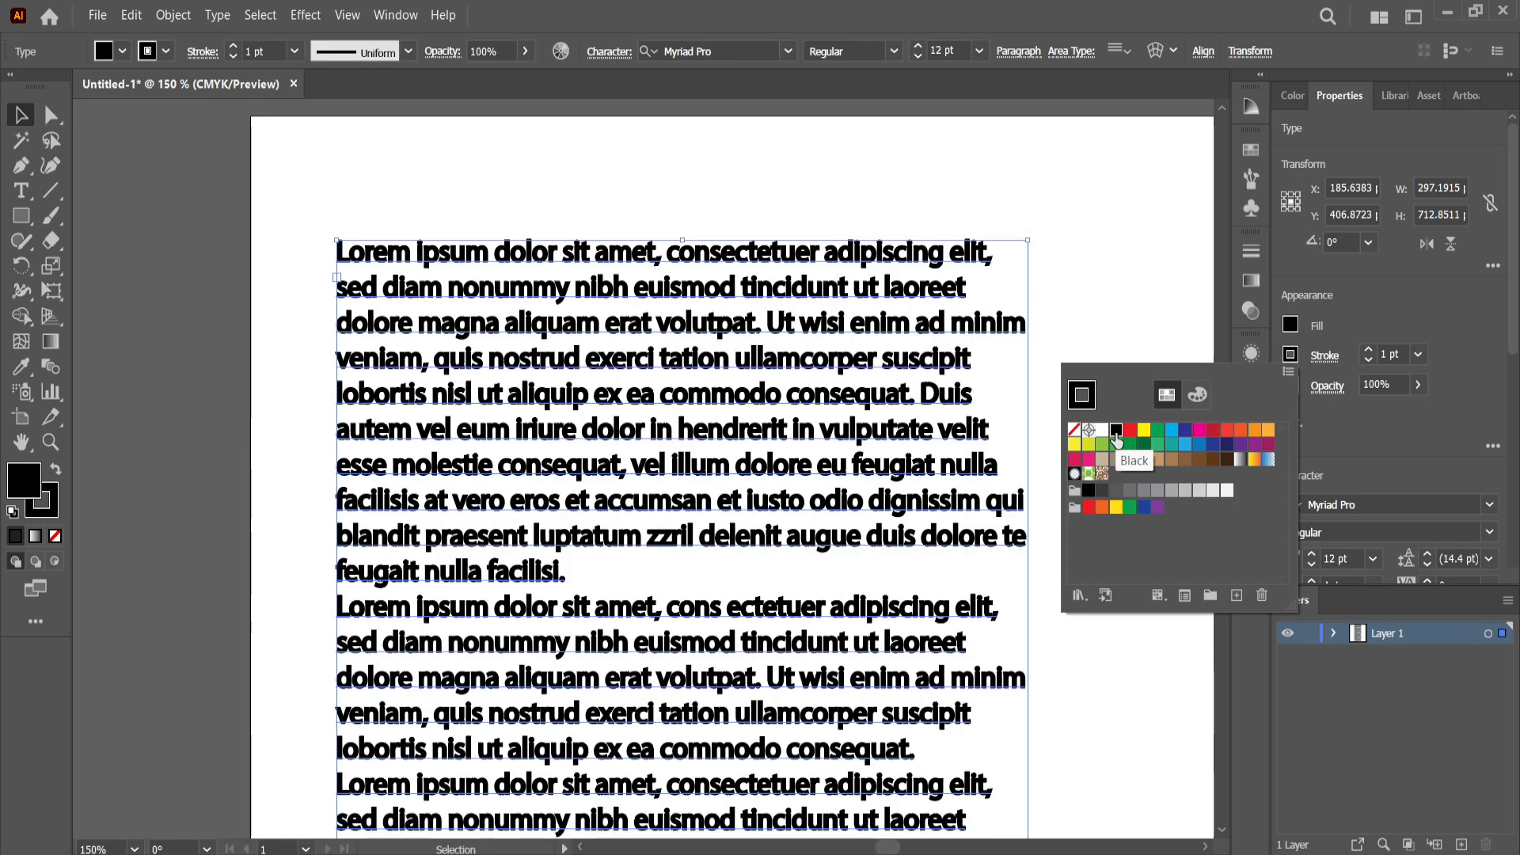
left_click(1074, 430)
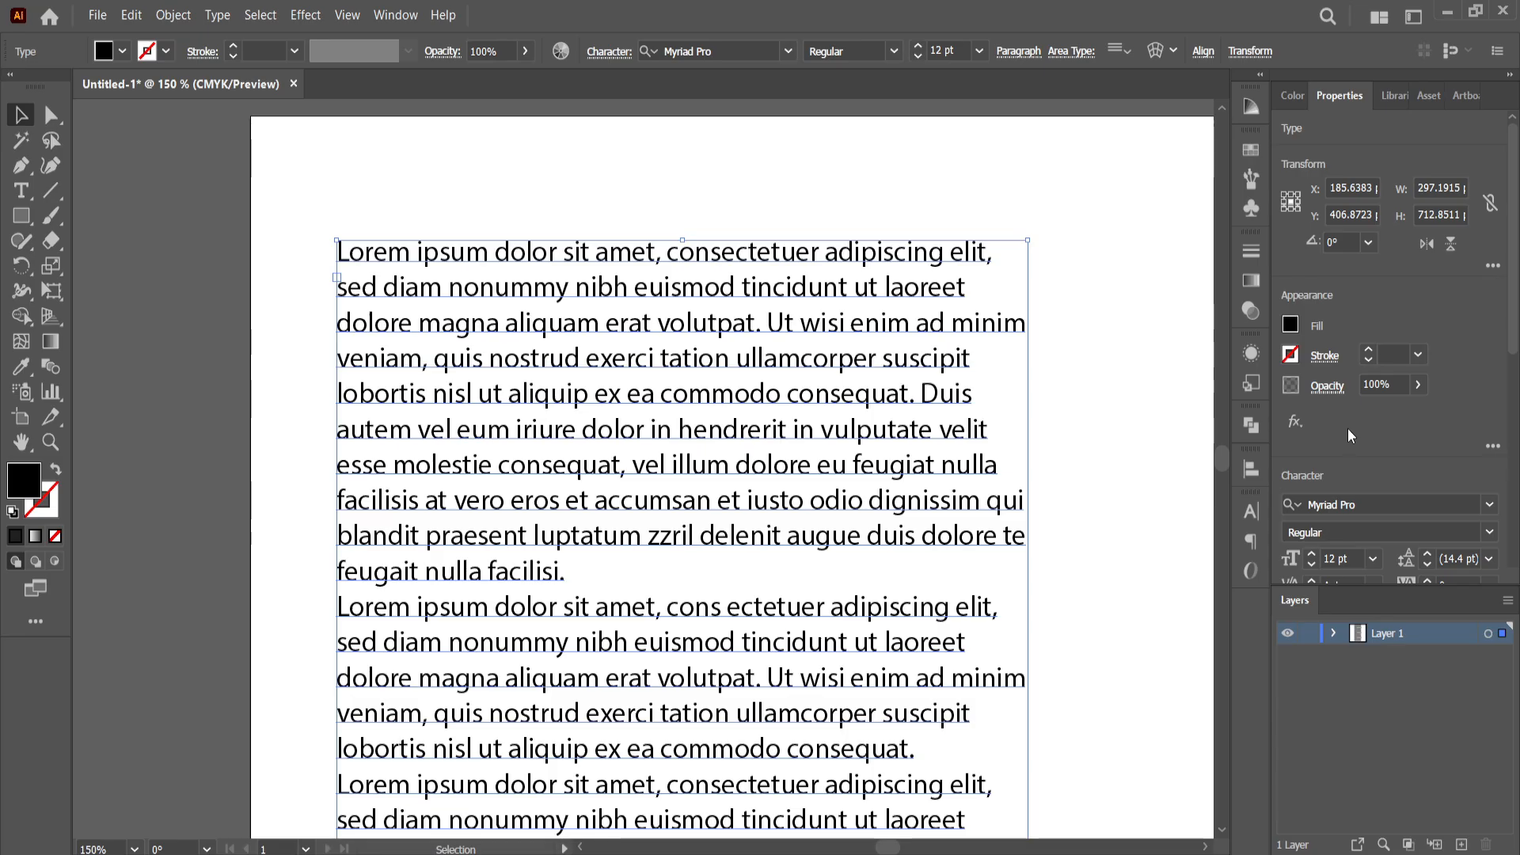
Move the text frame slightly towards the artboard's upper-left corner
scroll(1347, 430, "down", 3)
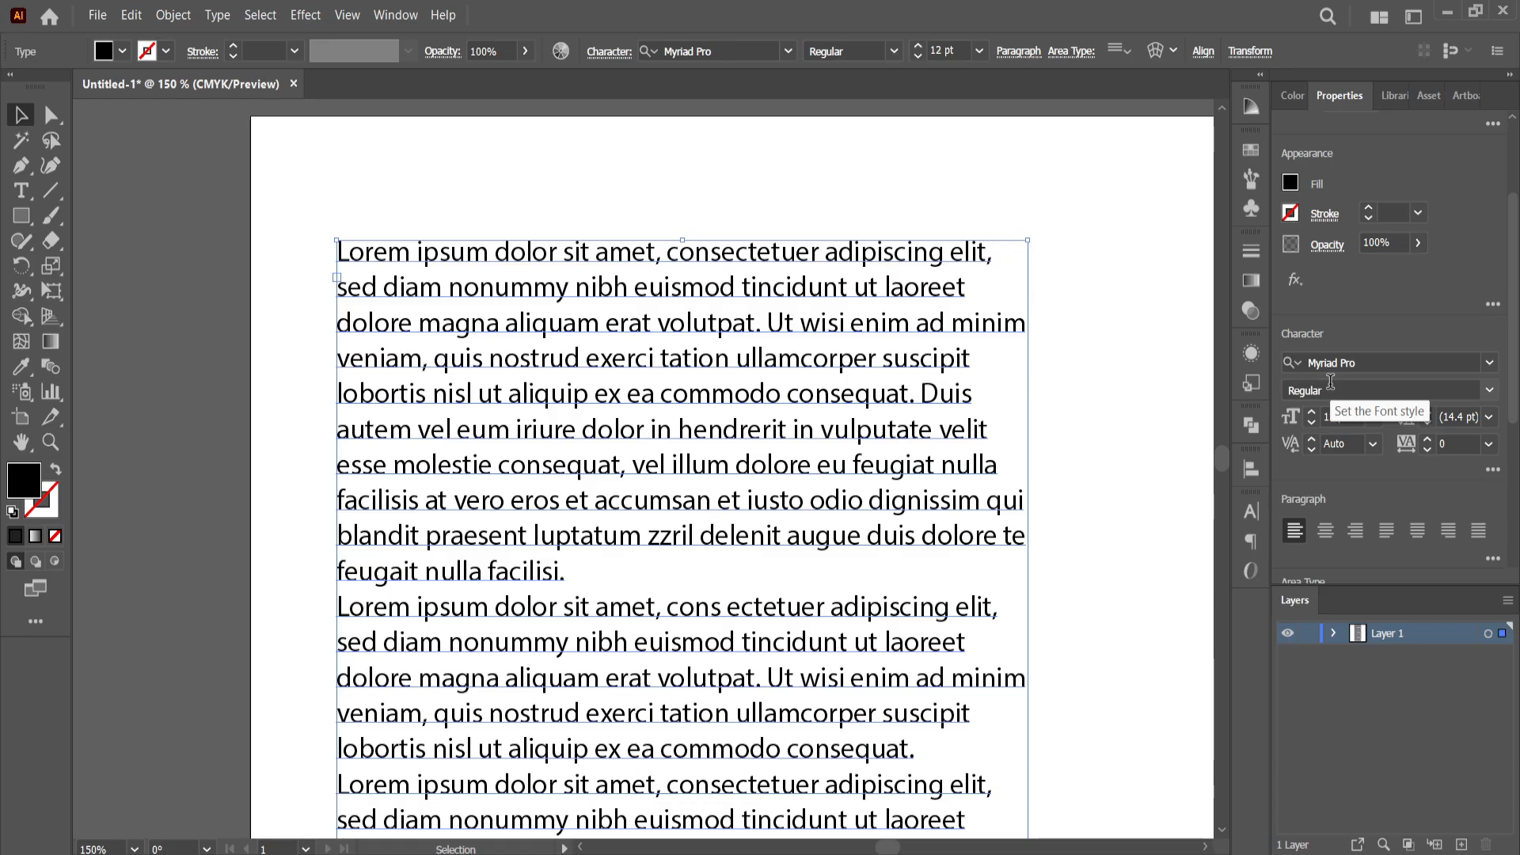
left_click_drag(796, 455, 771, 403)
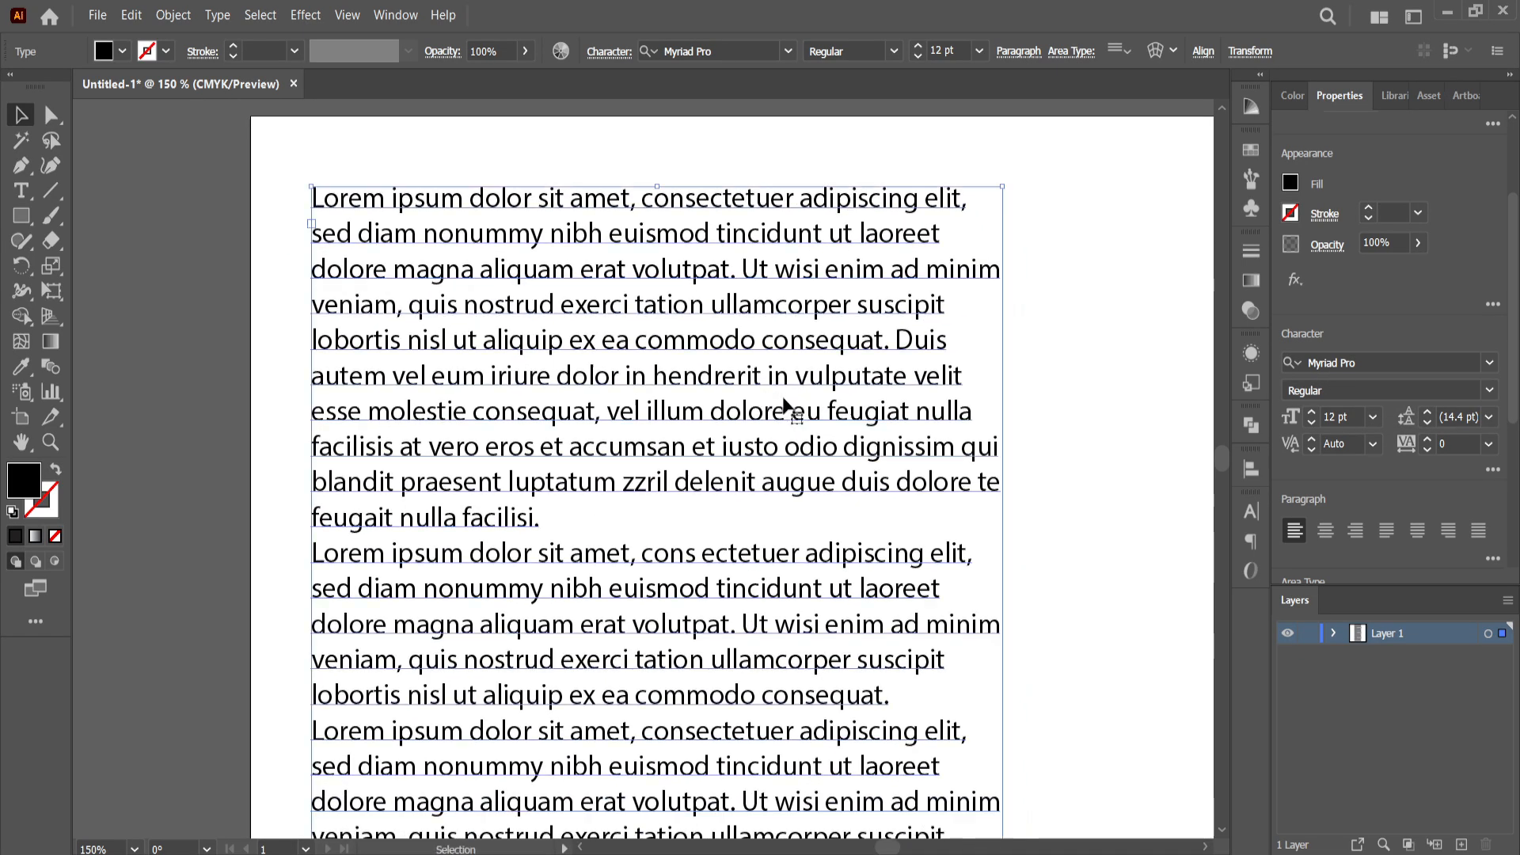
Preview several fonts on the text and set it to Montserrat with the Regular style
left_click(1492, 366)
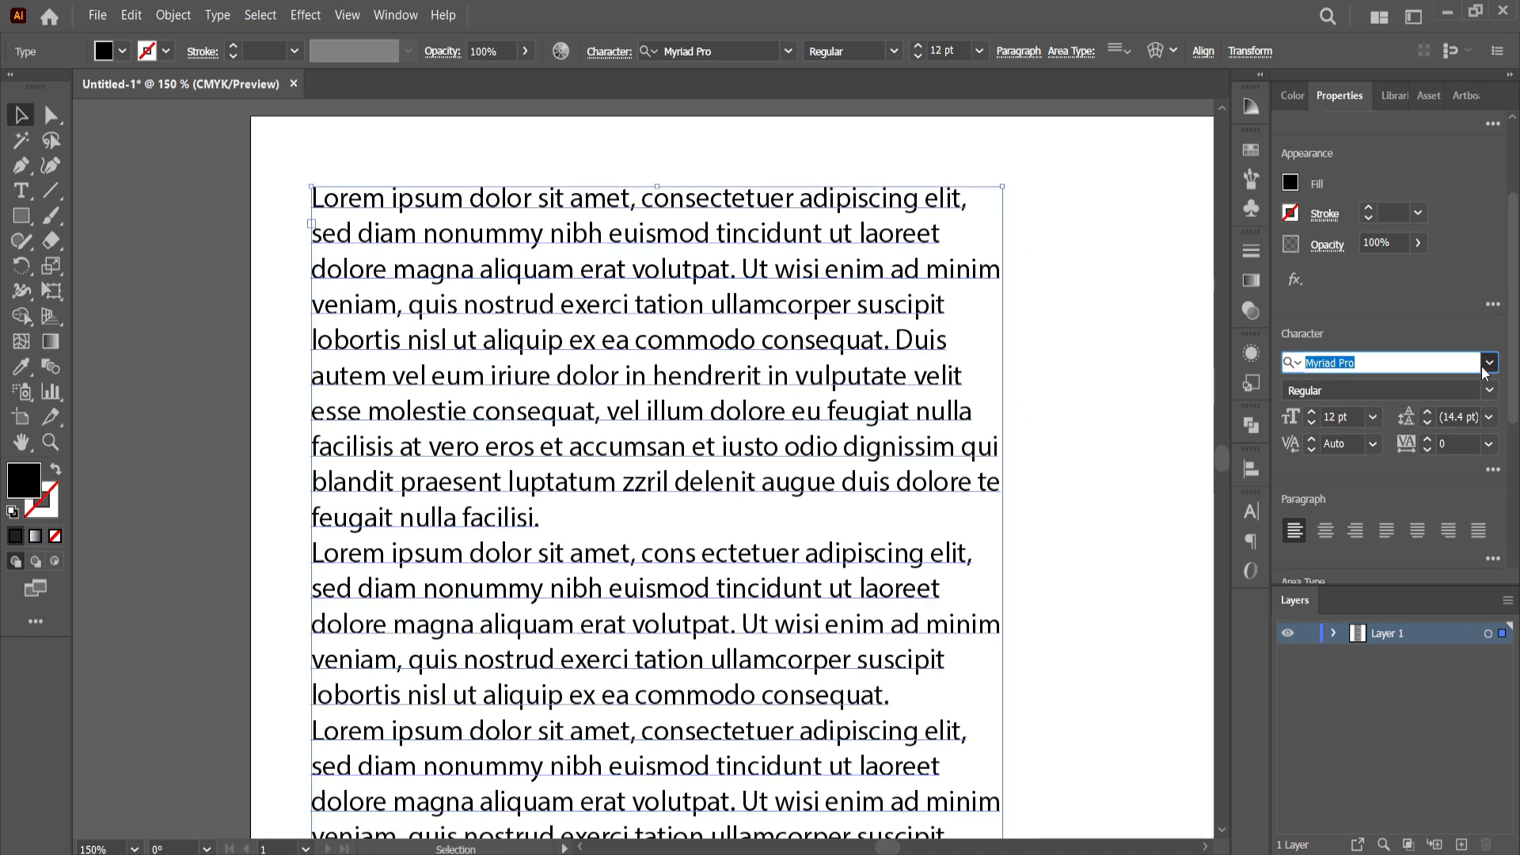
scroll(1260, 590, "down", 20)
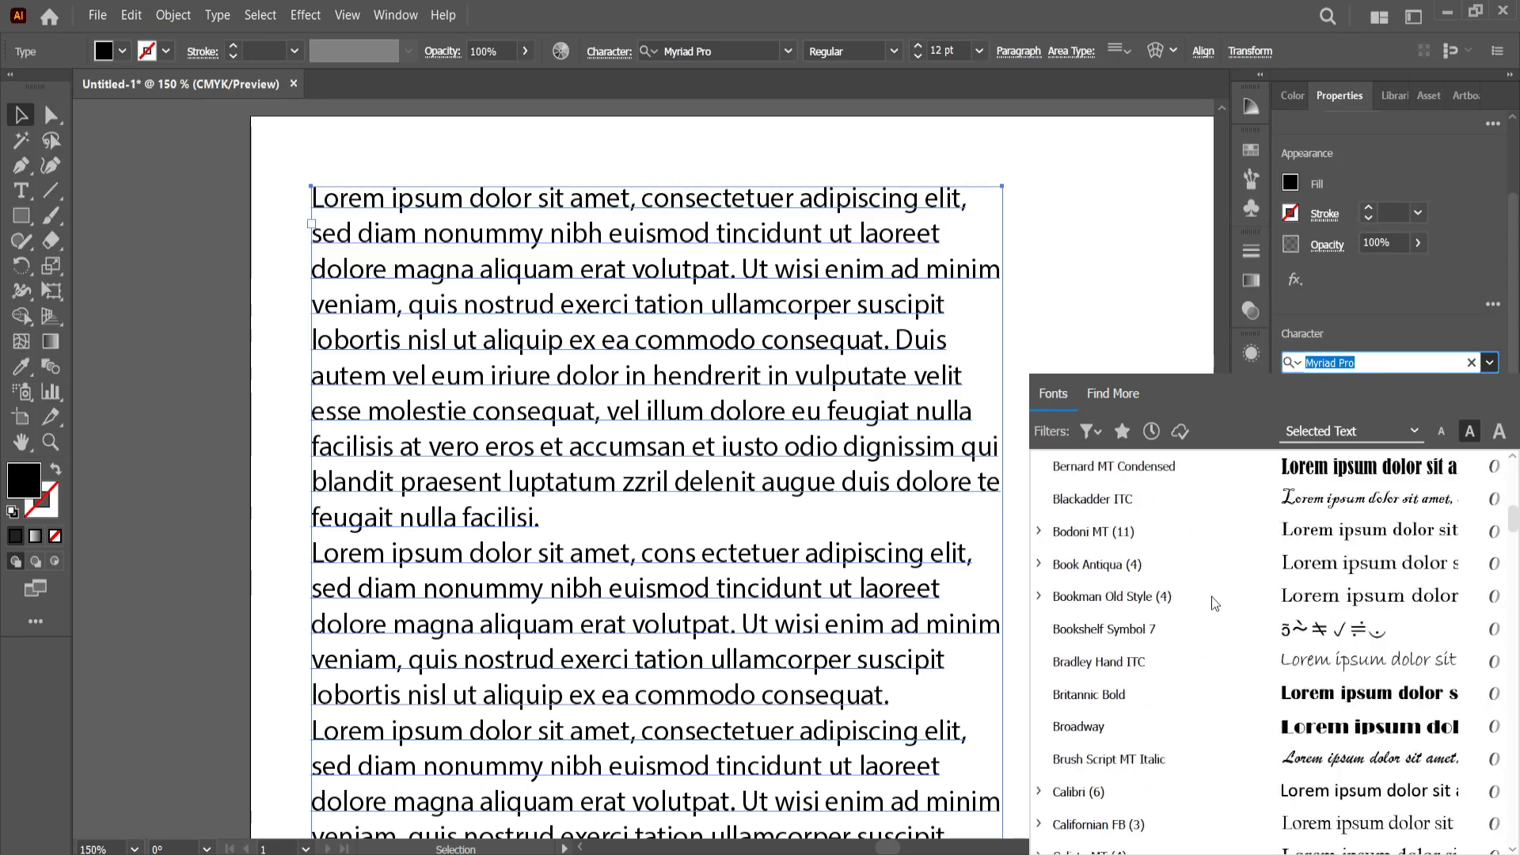
scroll(1178, 635, "down", 20)
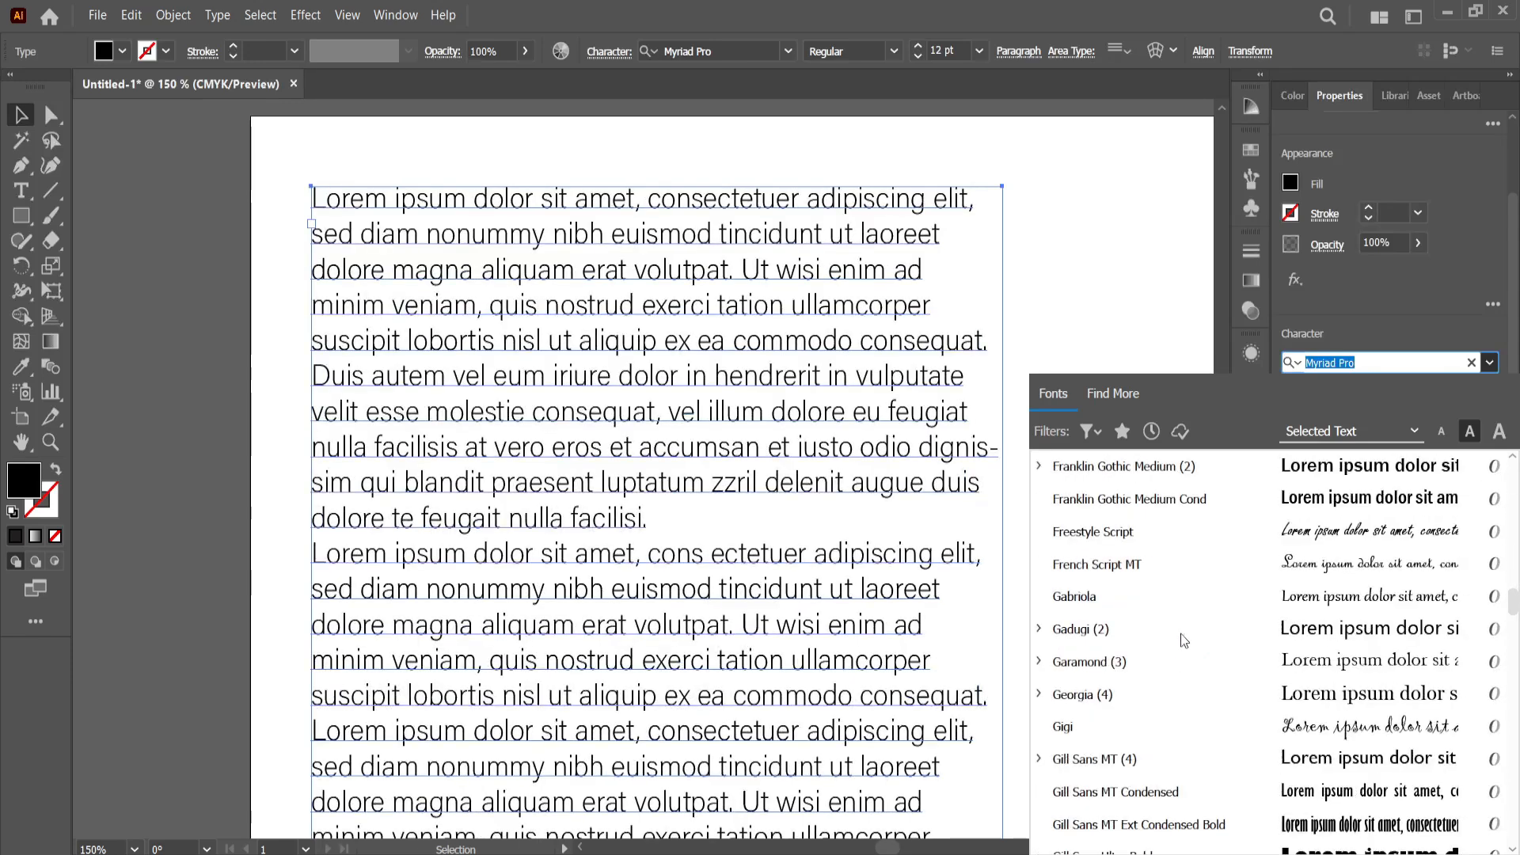
scroll(1181, 633, "down", 20)
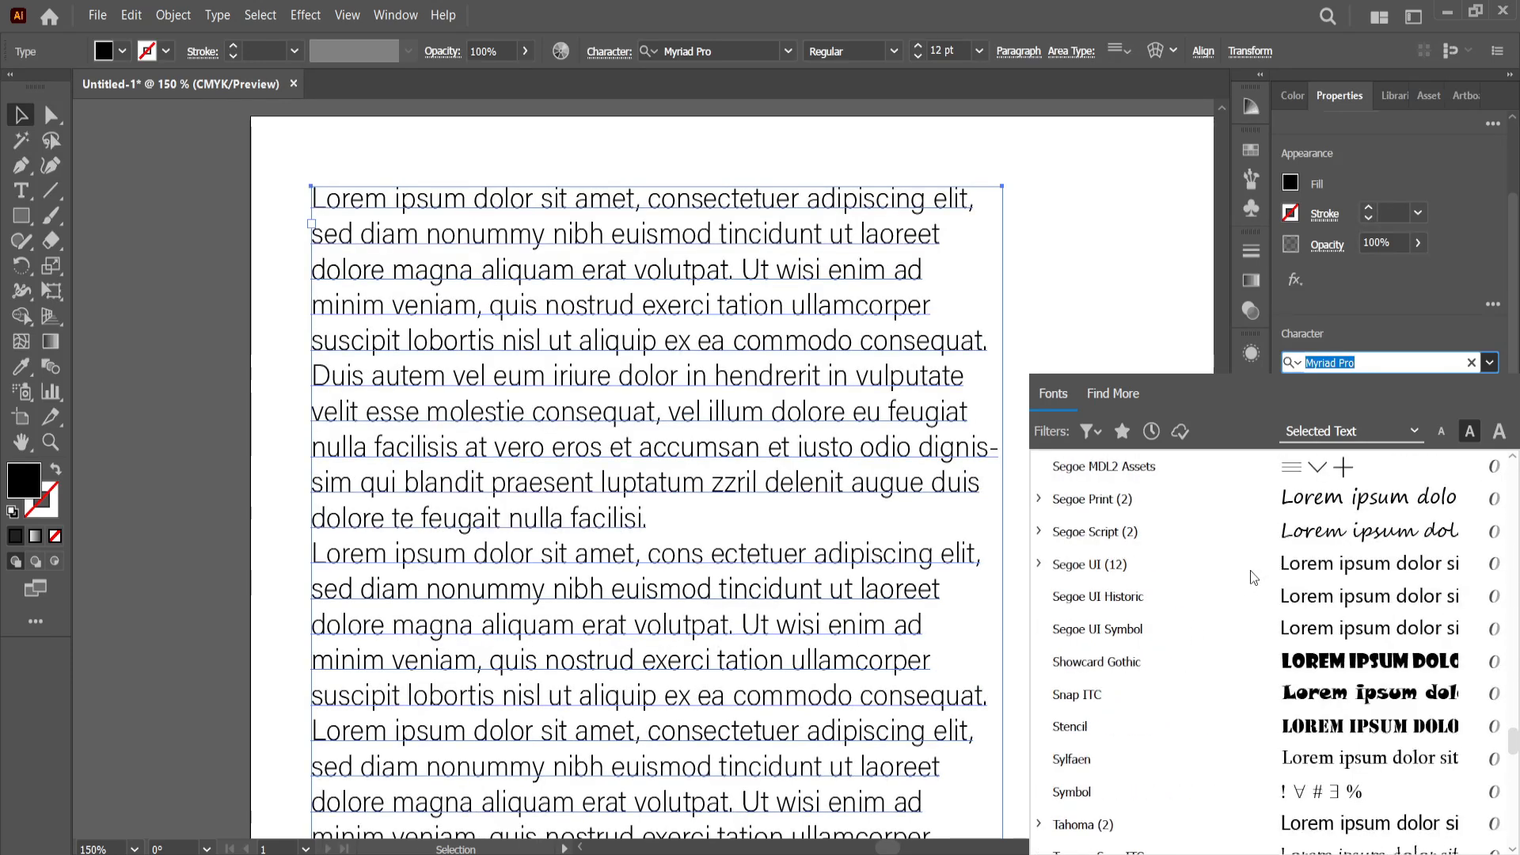
scroll(1205, 553, "up", 20)
scroll(1125, 669, "down", 20)
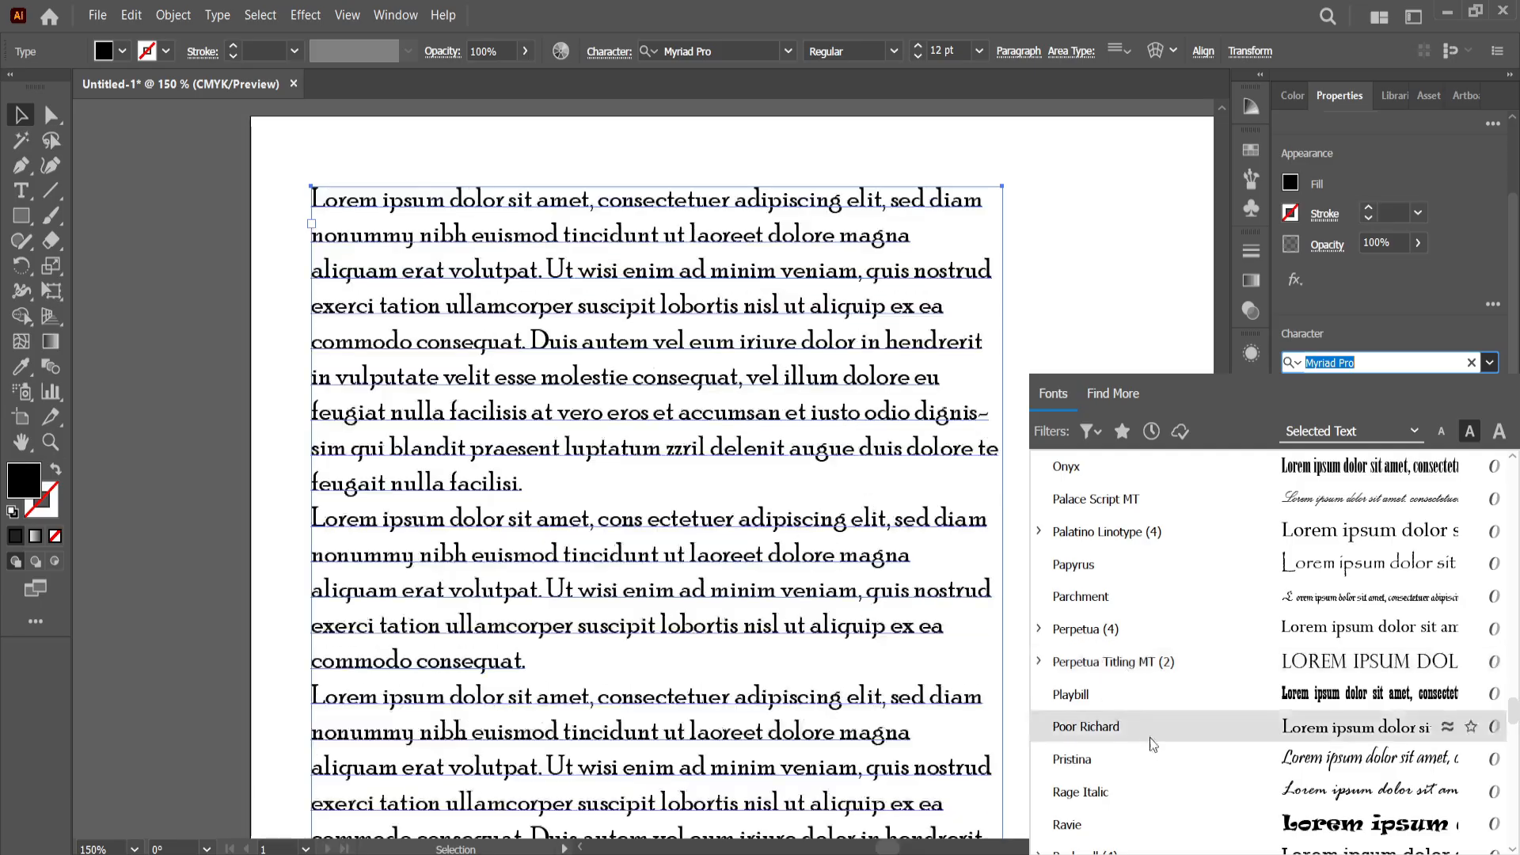
scroll(1125, 764, "up", 20)
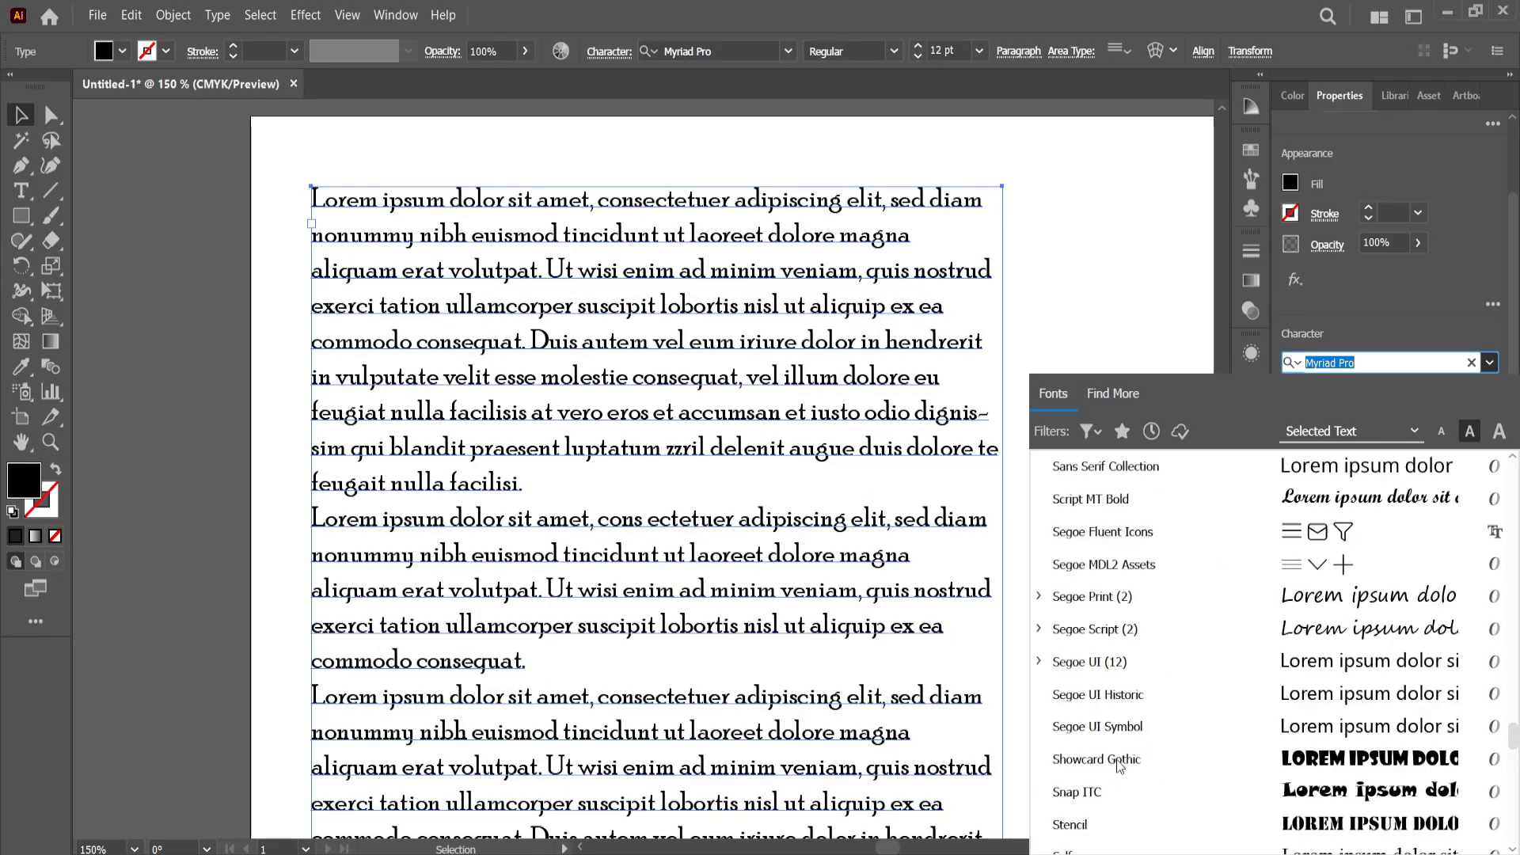
scroll(1152, 705, "down", 3)
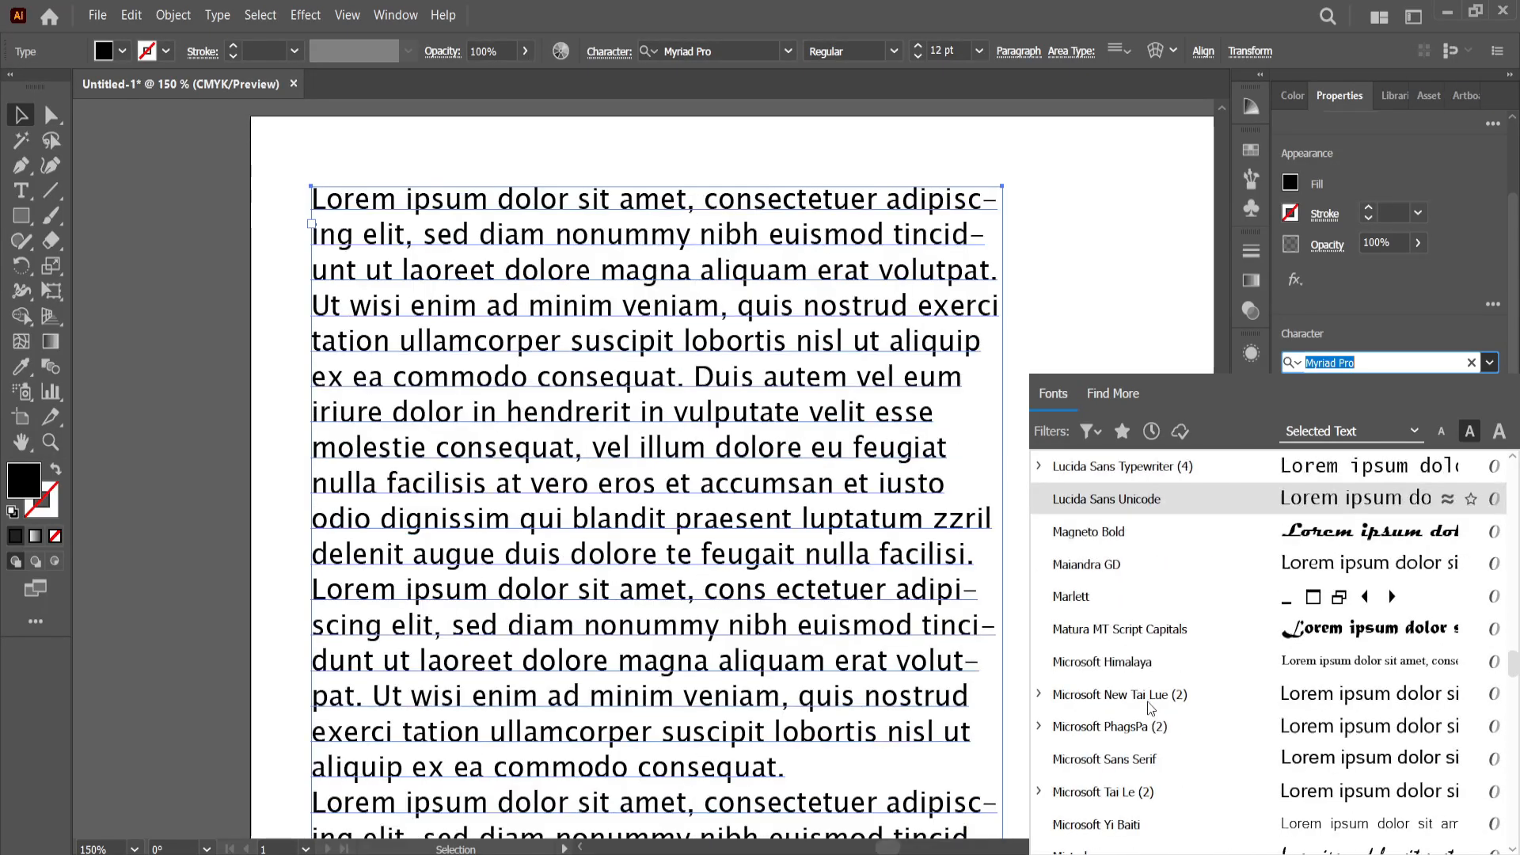
scroll(1129, 688, "up", 4)
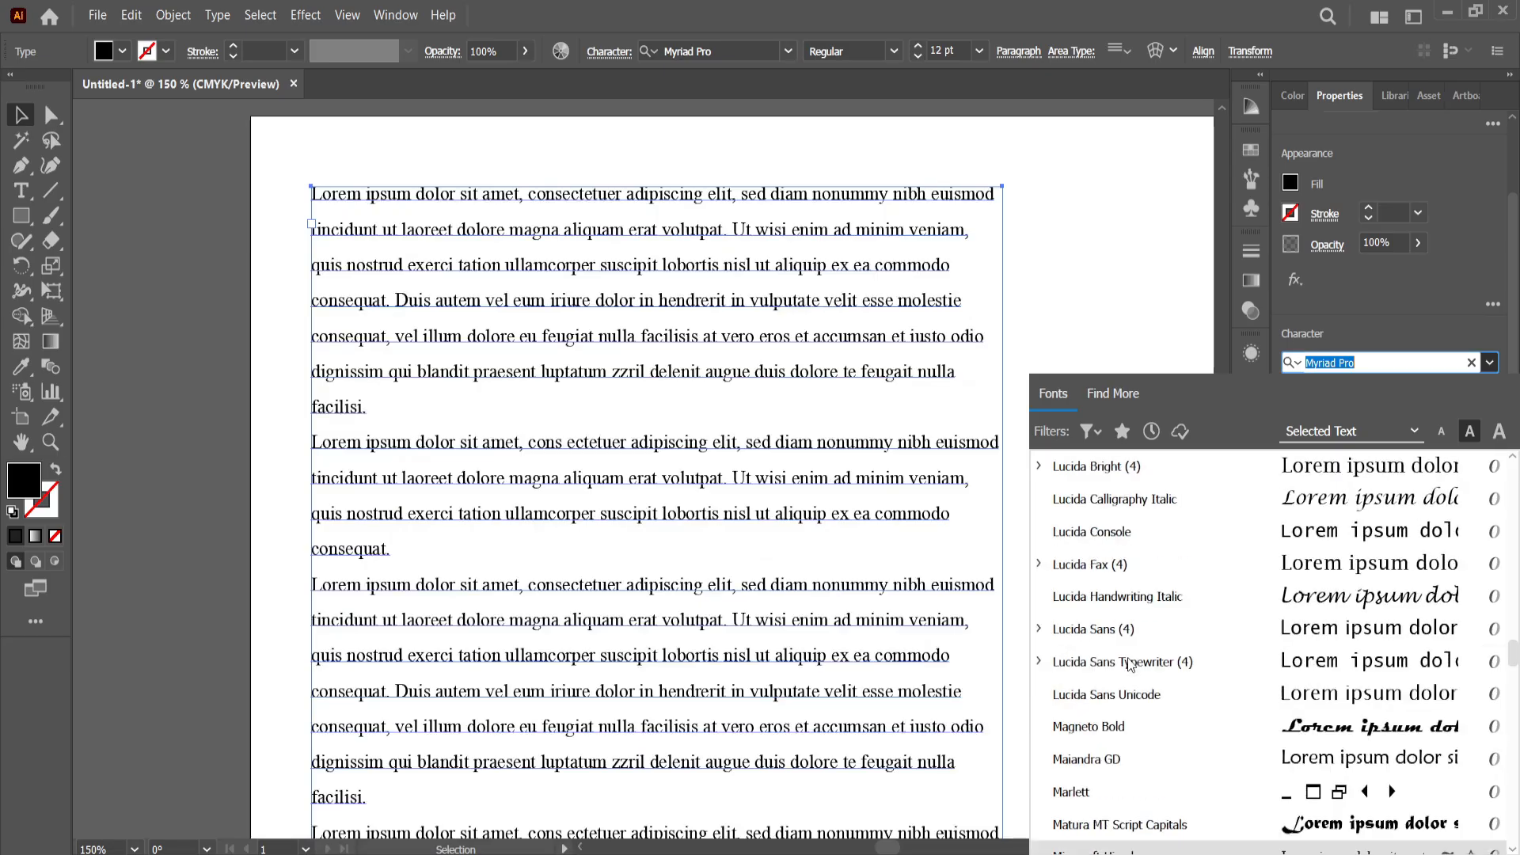
scroll(1139, 606, "up", 8)
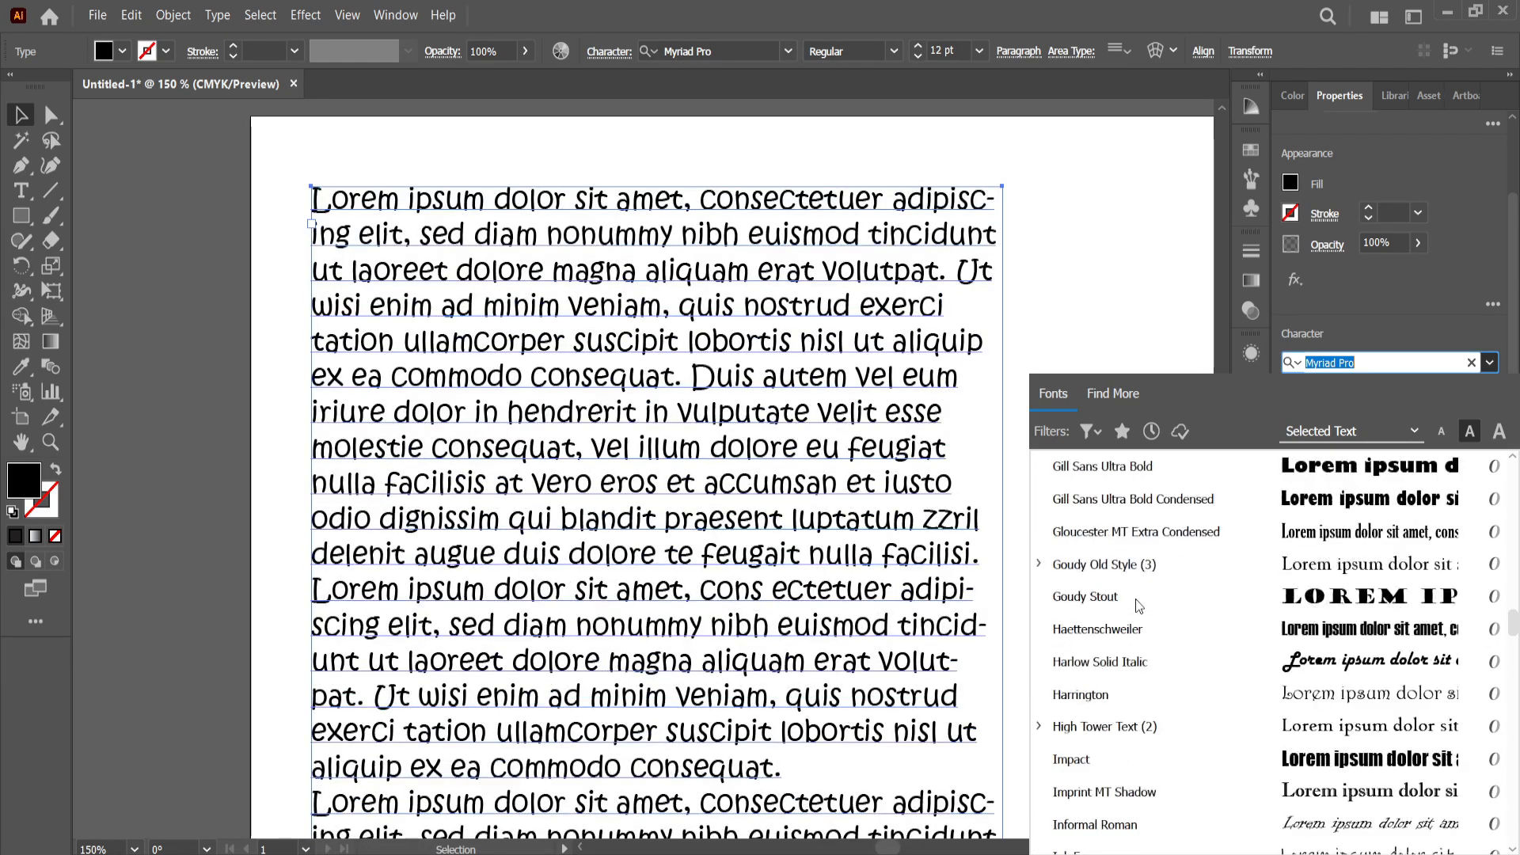
scroll(1144, 603, "up", 10)
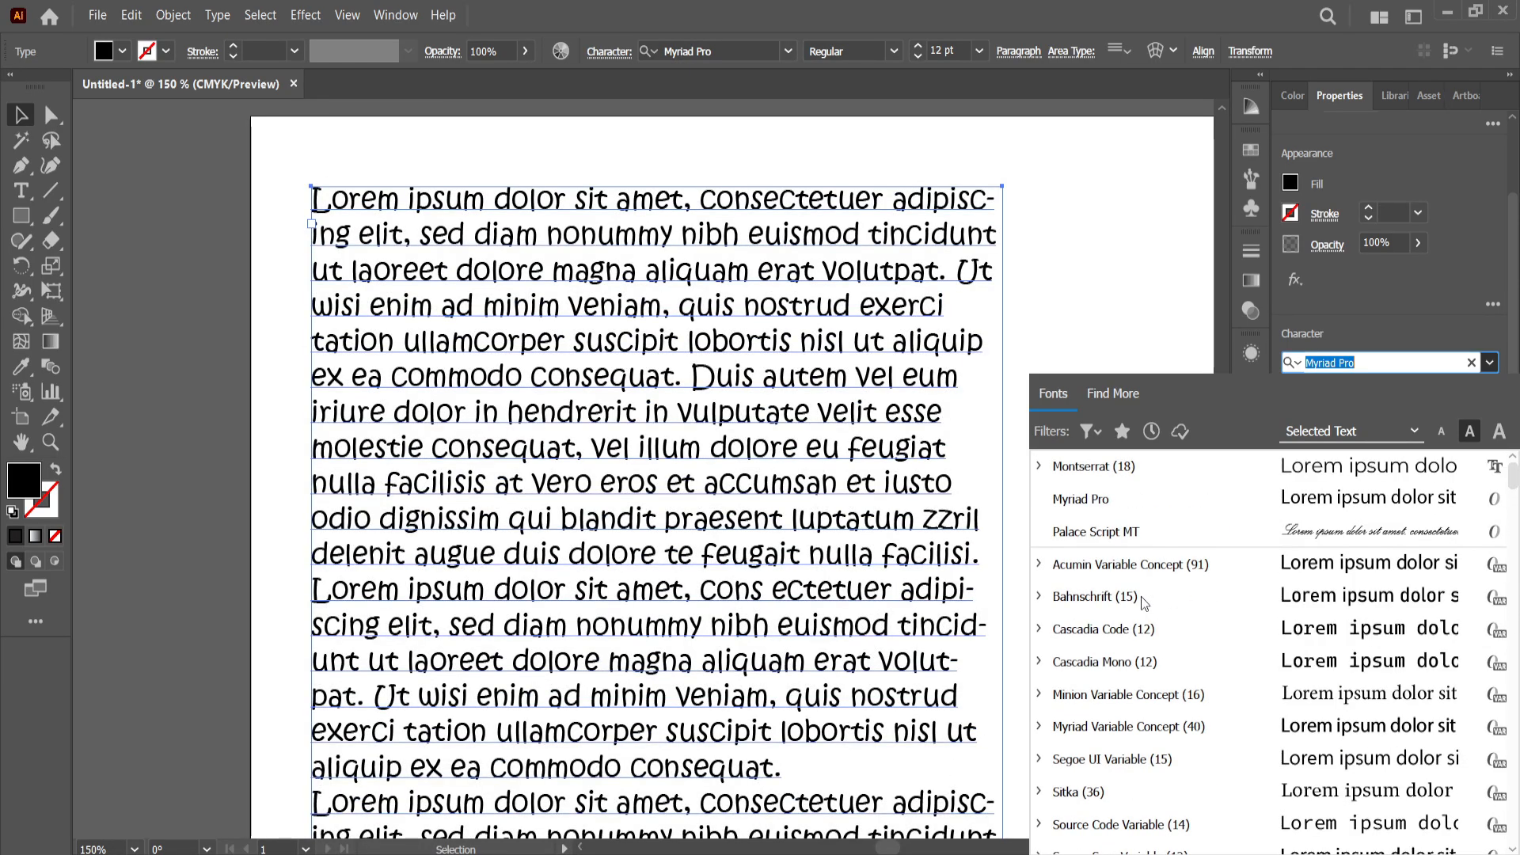
left_click(1100, 466)
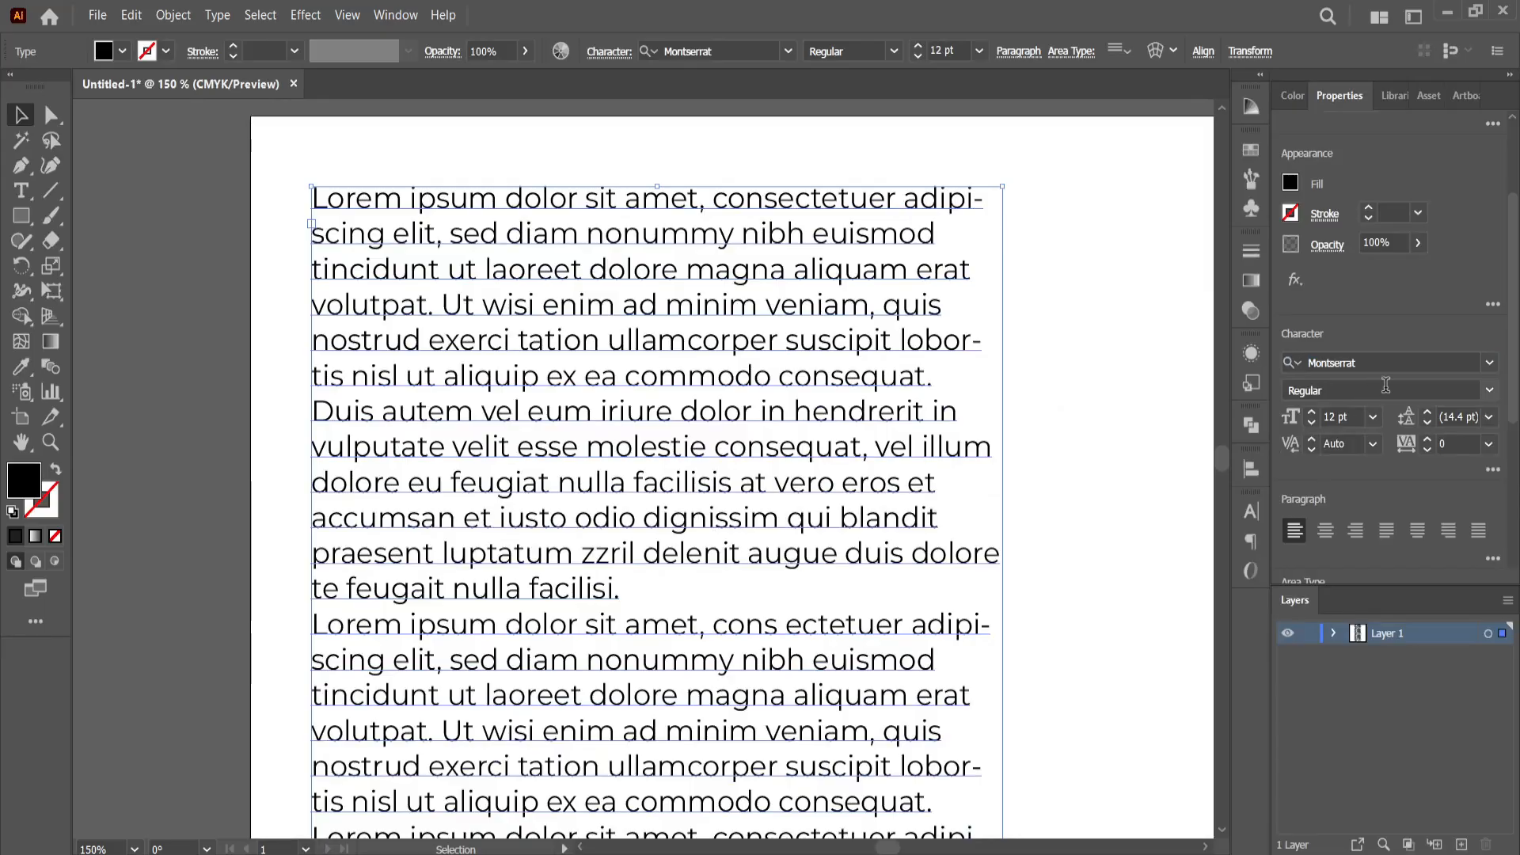
left_click(1492, 392)
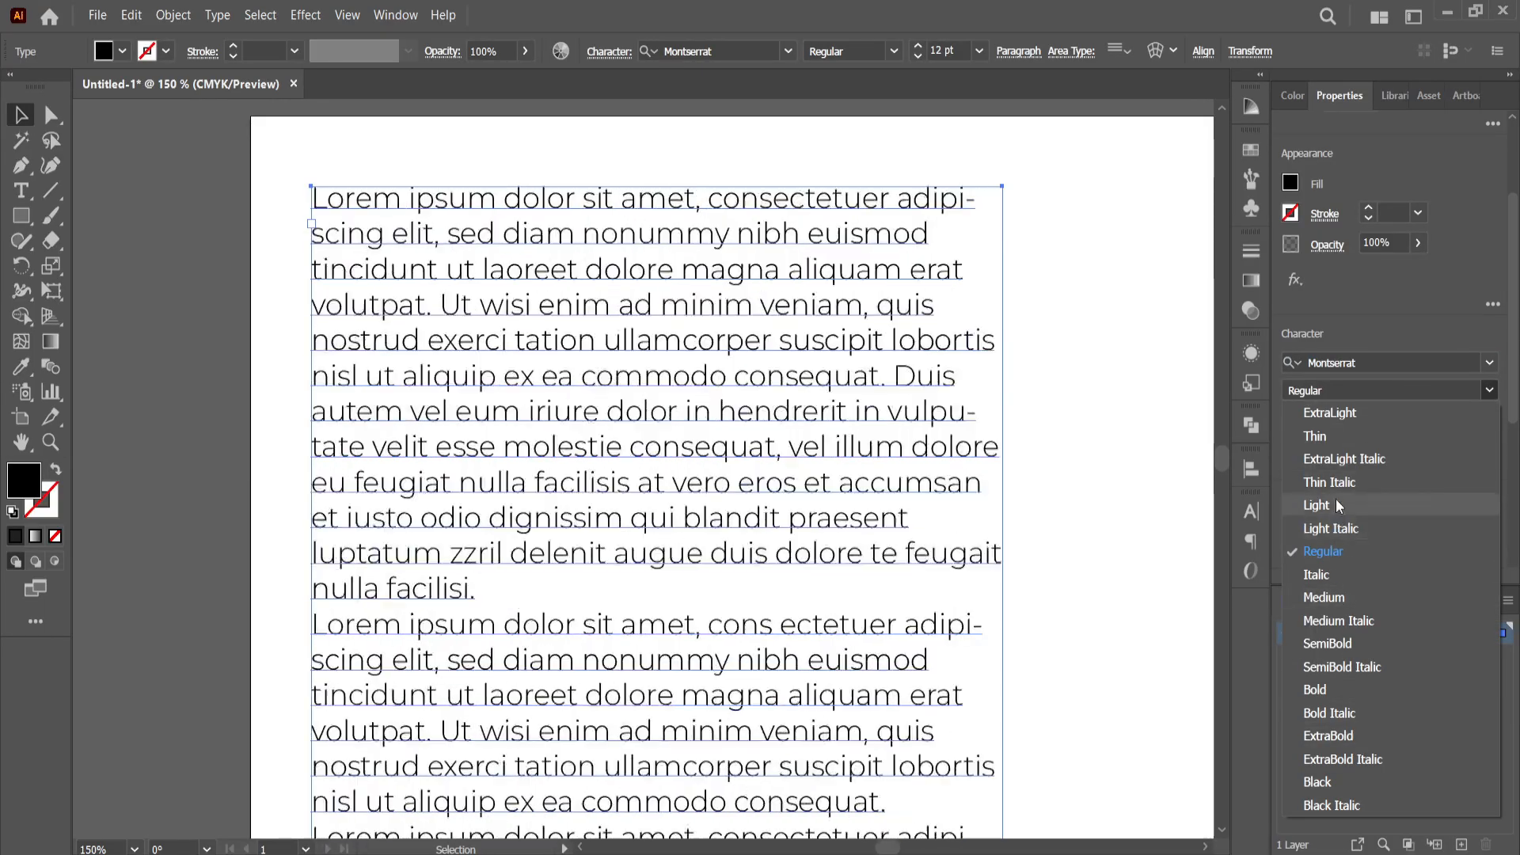
left_click(1324, 552)
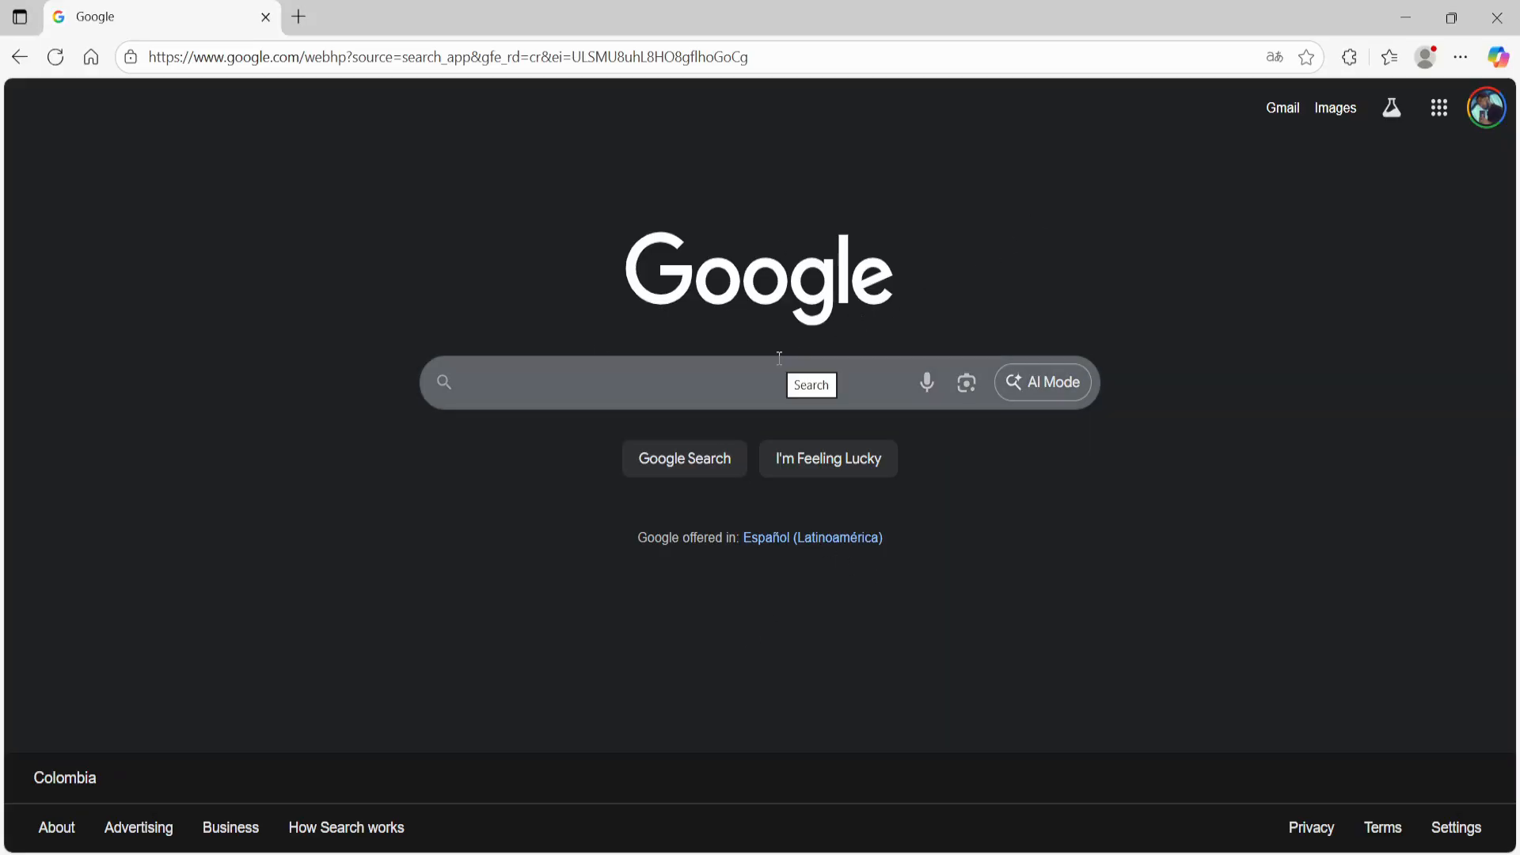
Switch to the web browser, search Google for "google fonts" and open the Google Fonts website
left_click(760, 385)
type("gg")
key("BackSpace")
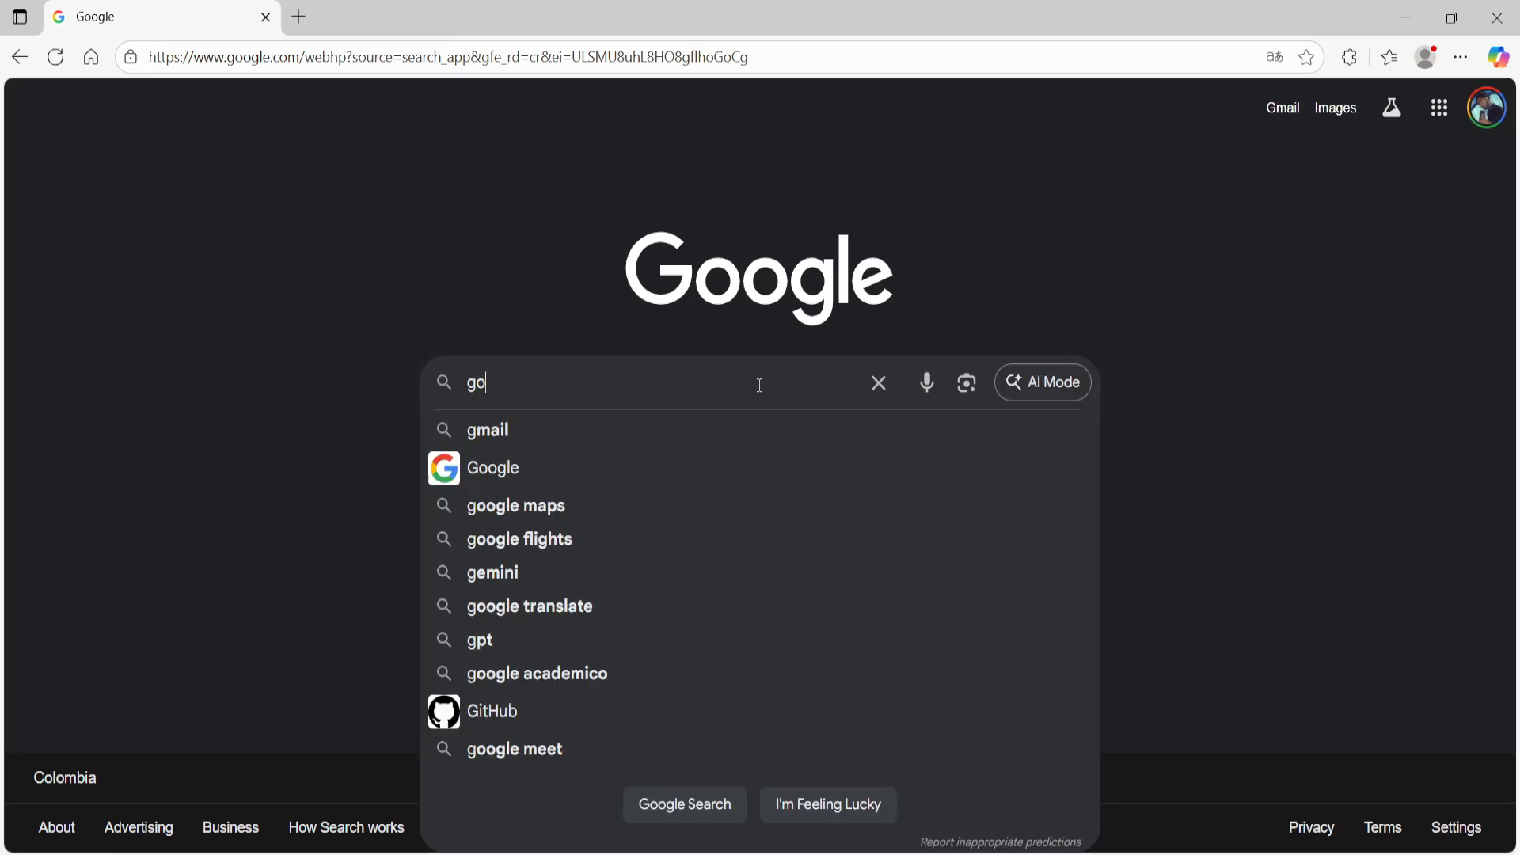
type("oogle f")
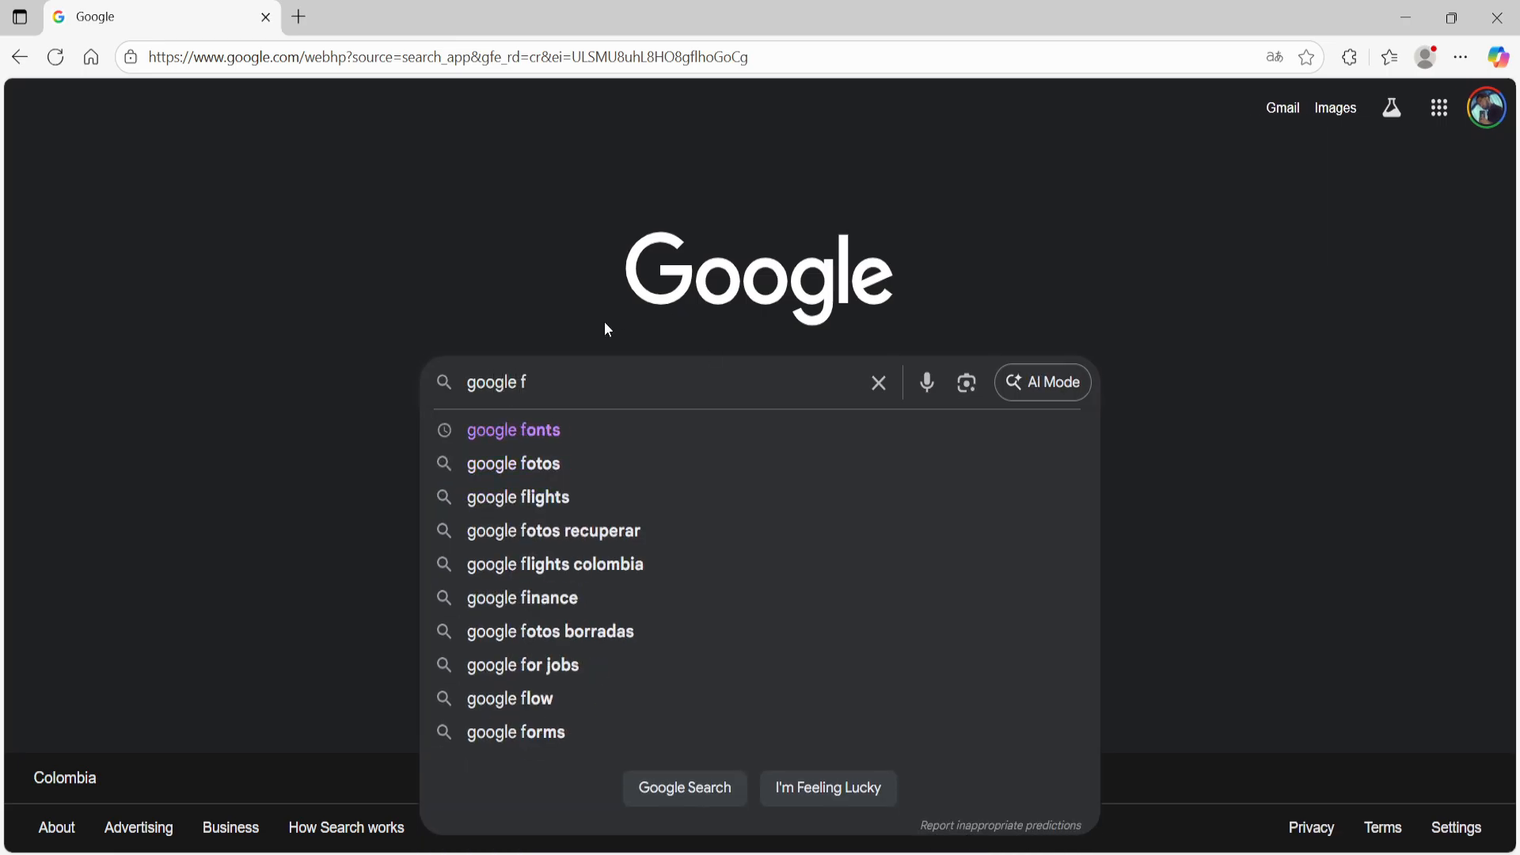
left_click(606, 433)
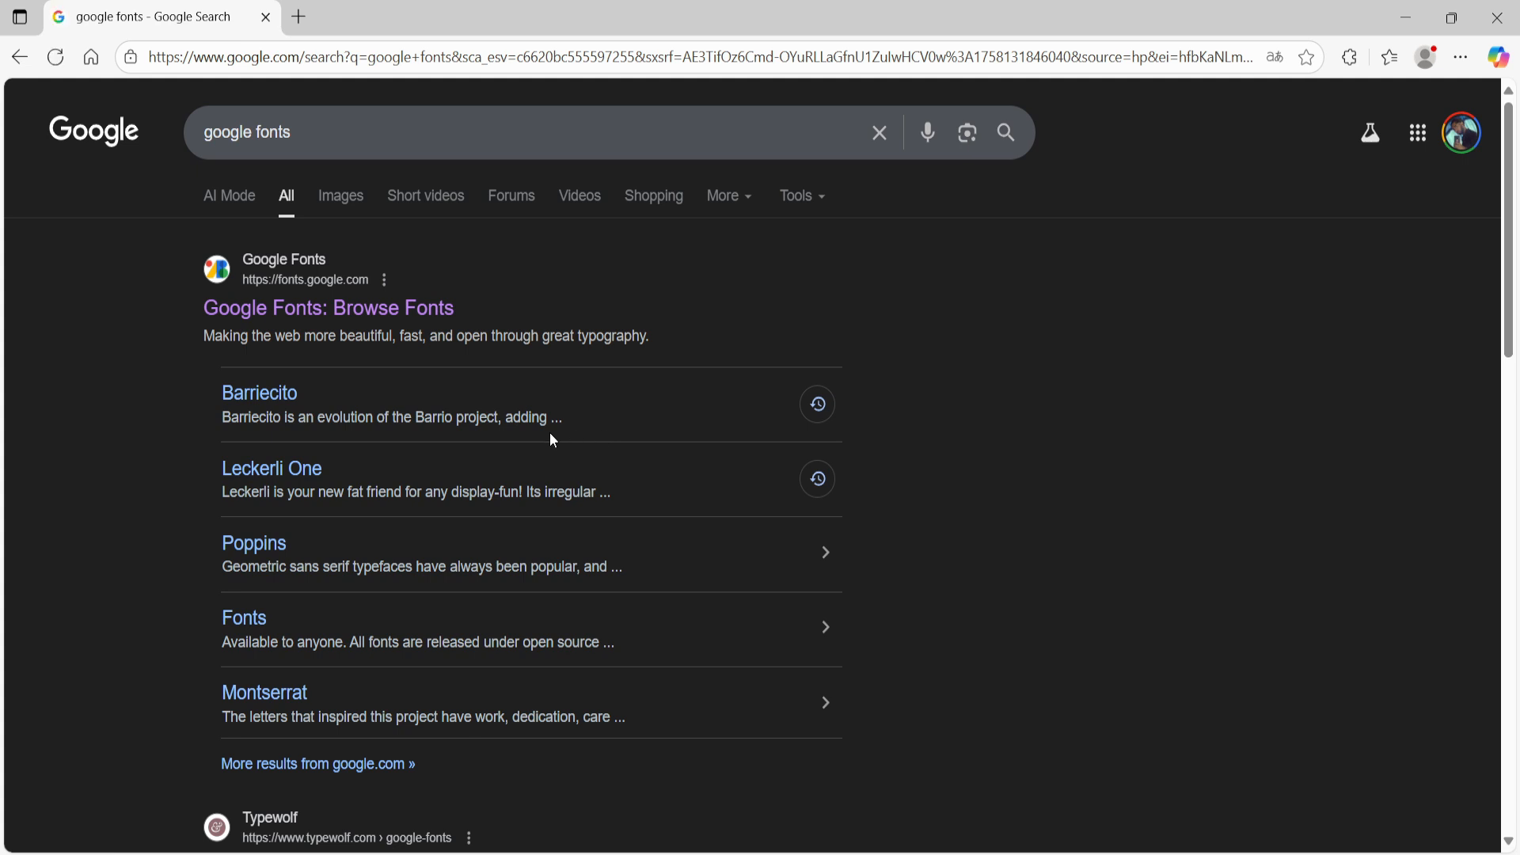
left_click(428, 309)
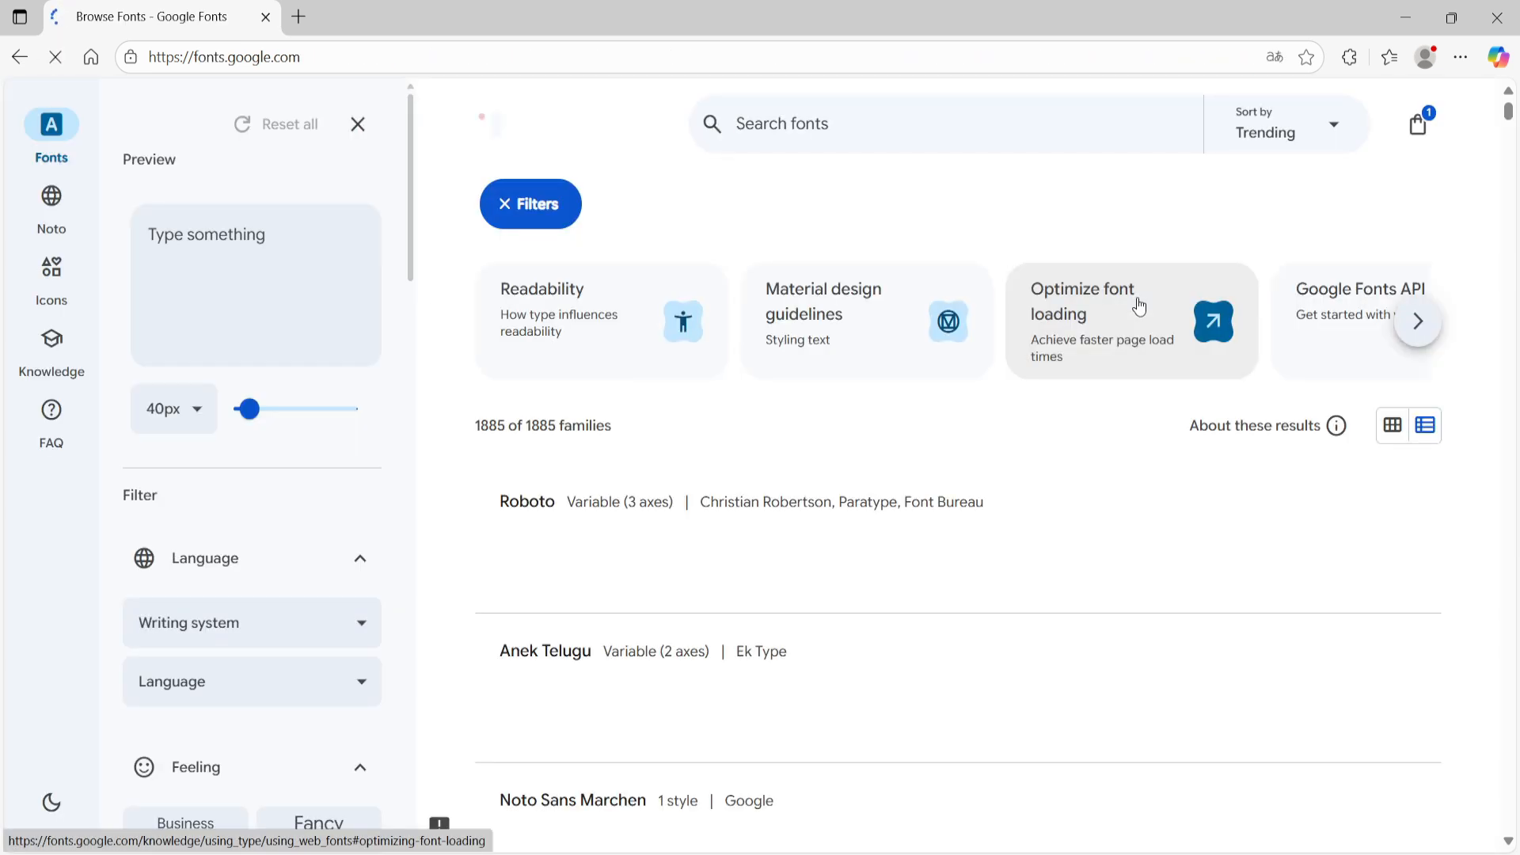
Browse the font families in the Google Fonts catalogue and examine their sample text
scroll(590, 525, "down", 5)
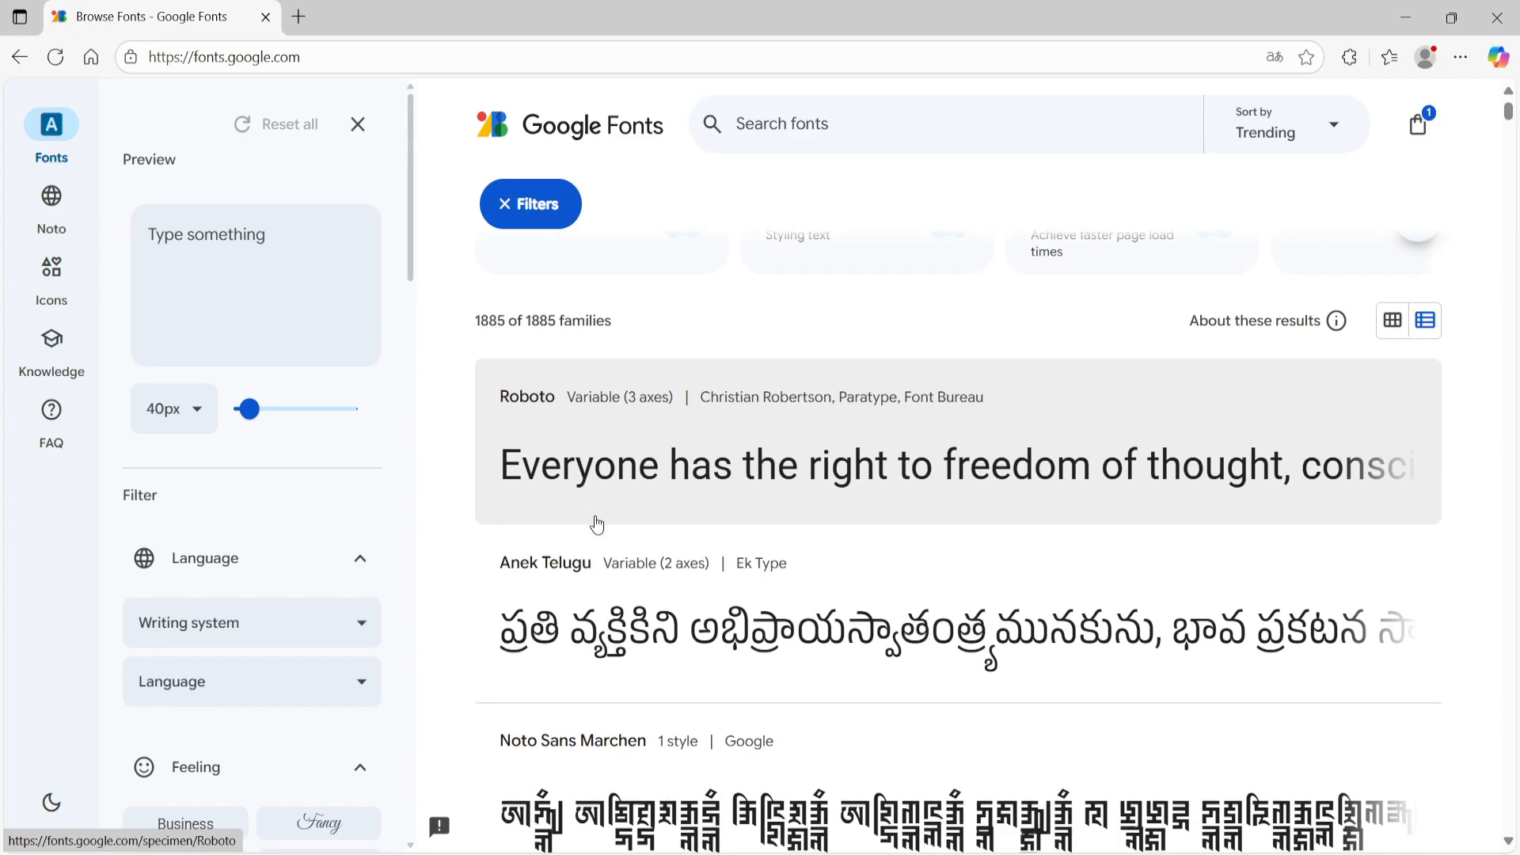
scroll(855, 421, "down", 4)
scroll(1093, 459, "up", 2)
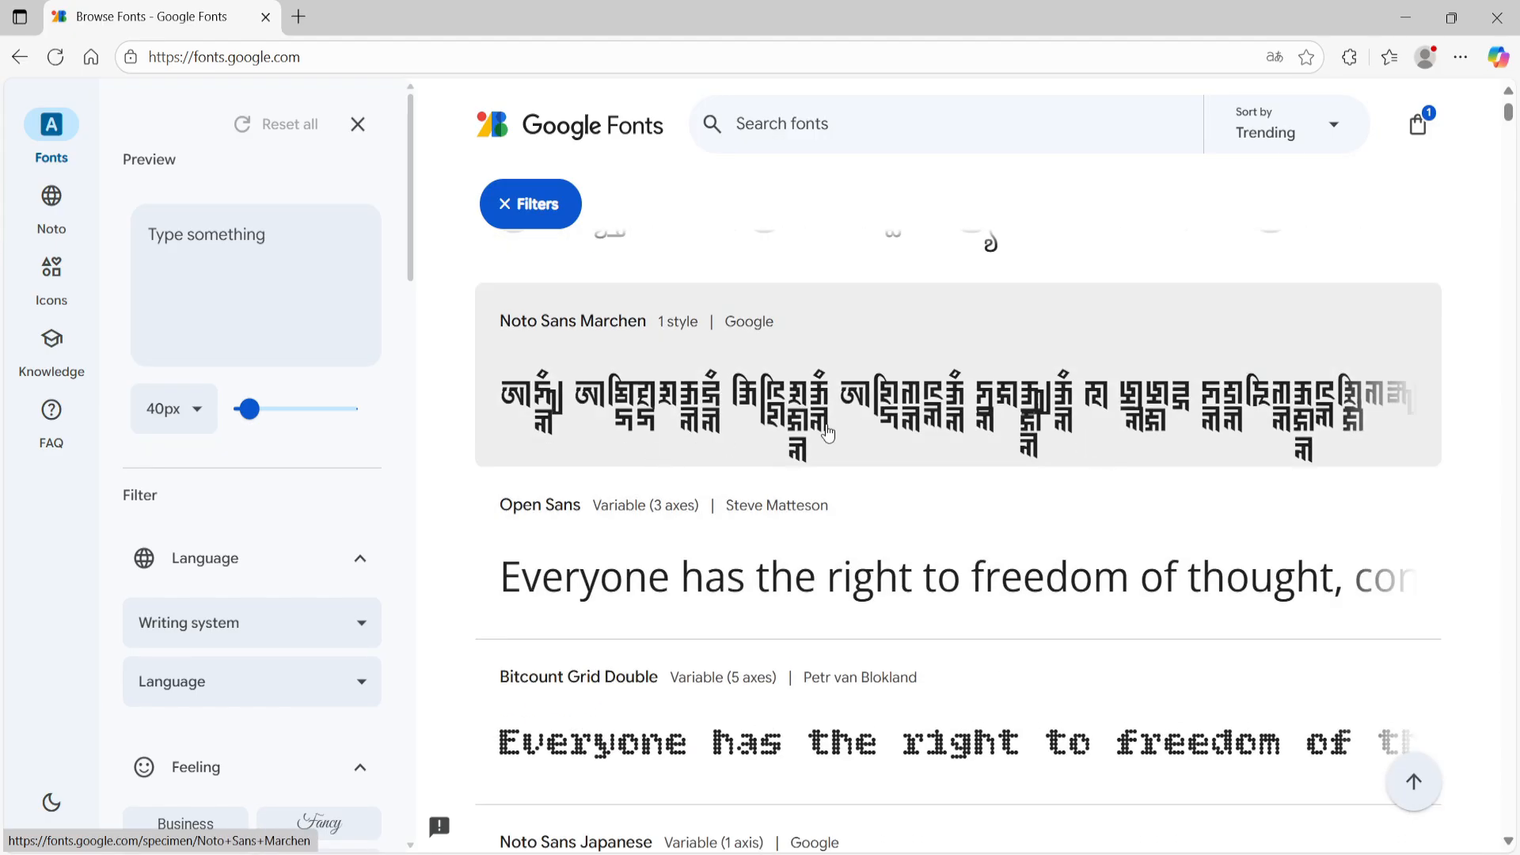
scroll(1099, 422, "down", 1)
scroll(1099, 422, "down", 2)
scroll(768, 516, "down", 9)
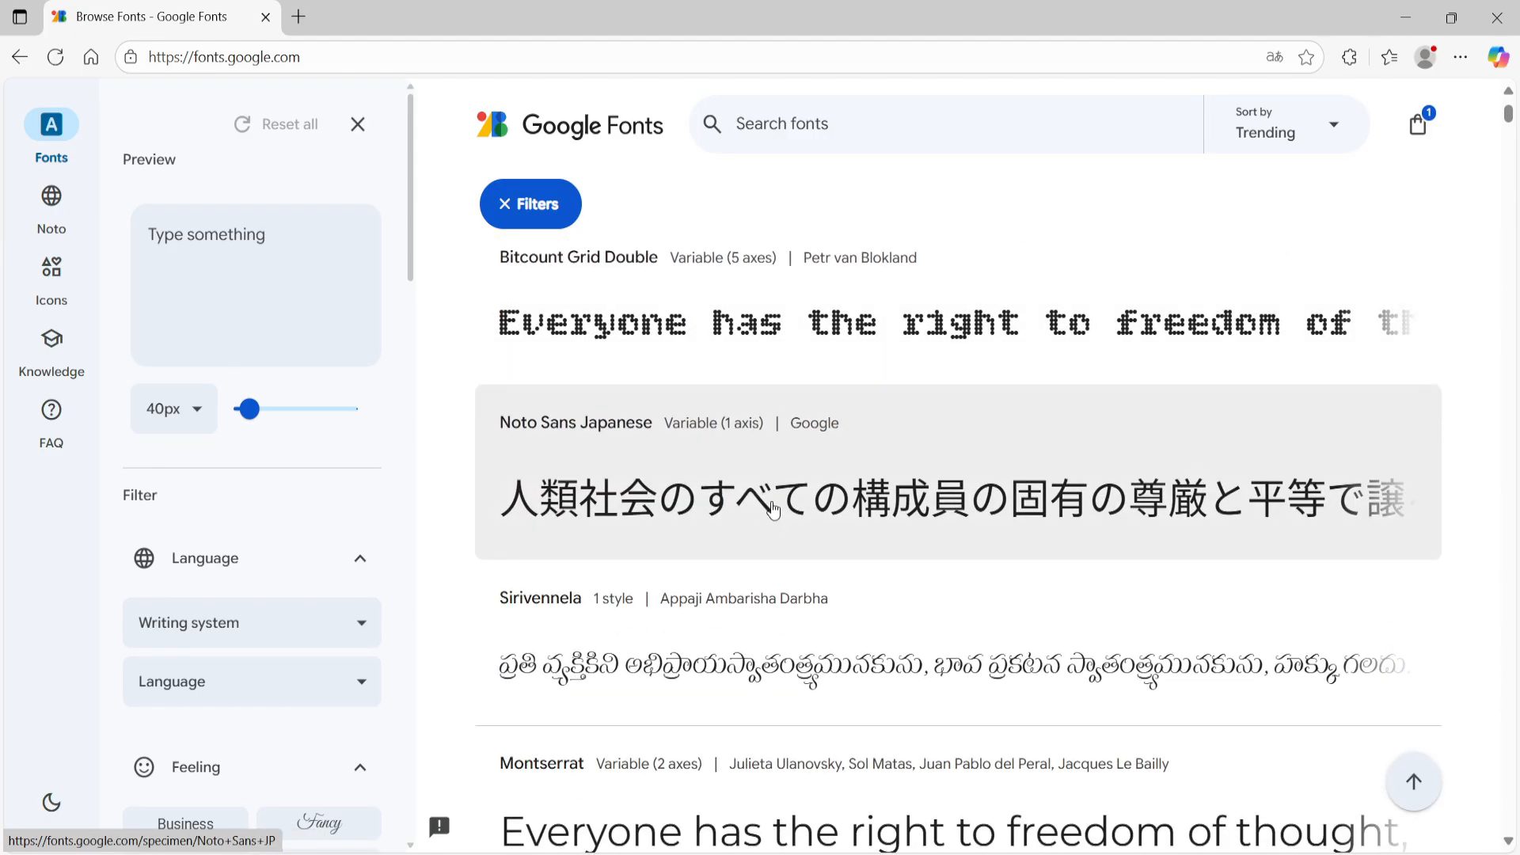
scroll(869, 523, "down", 13)
scroll(877, 523, "up", 2)
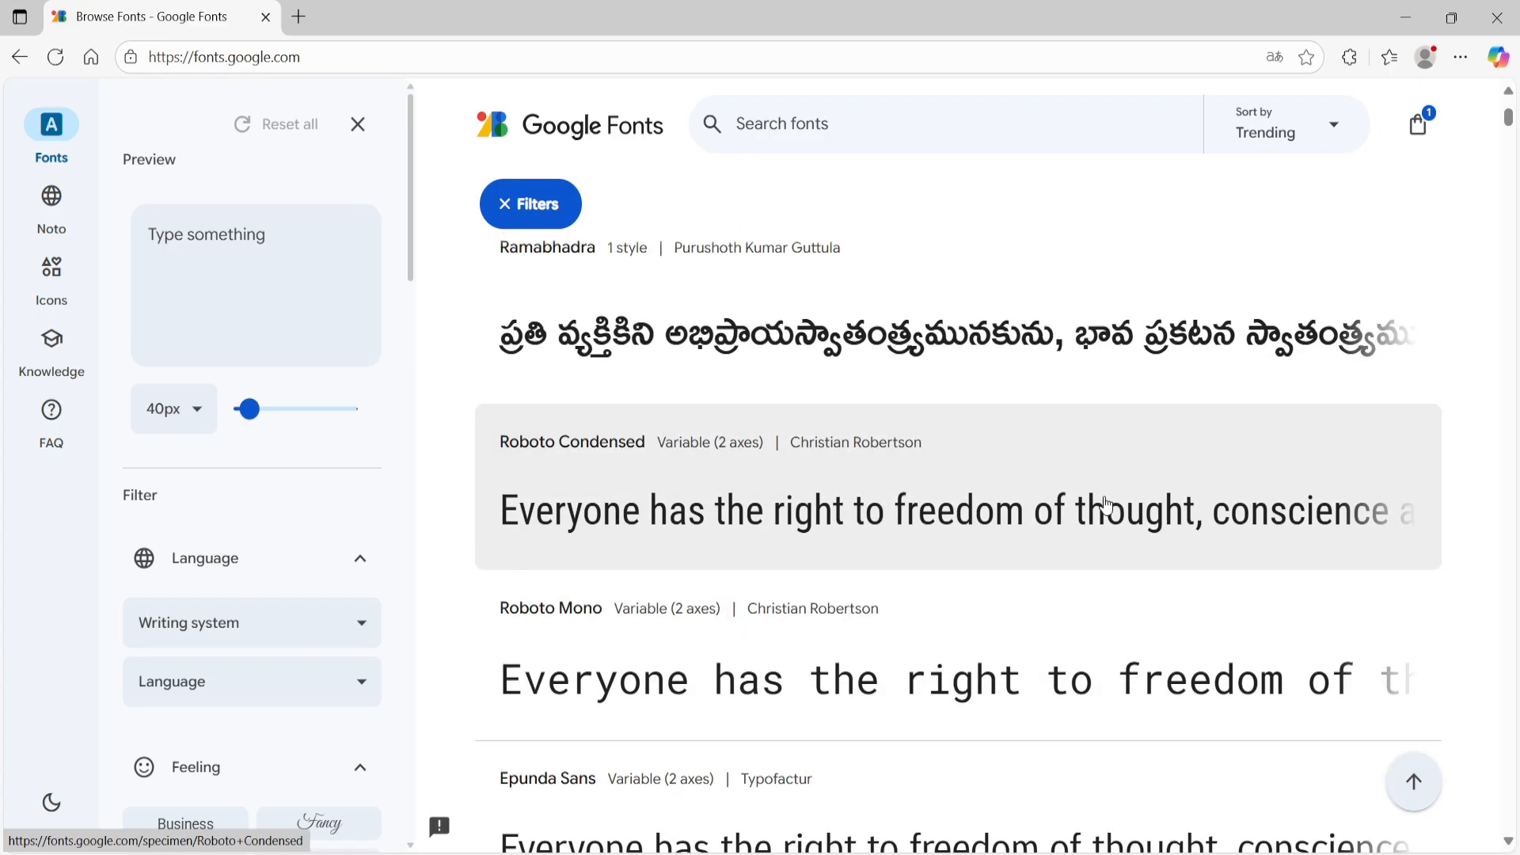
scroll(766, 534, "down", 3)
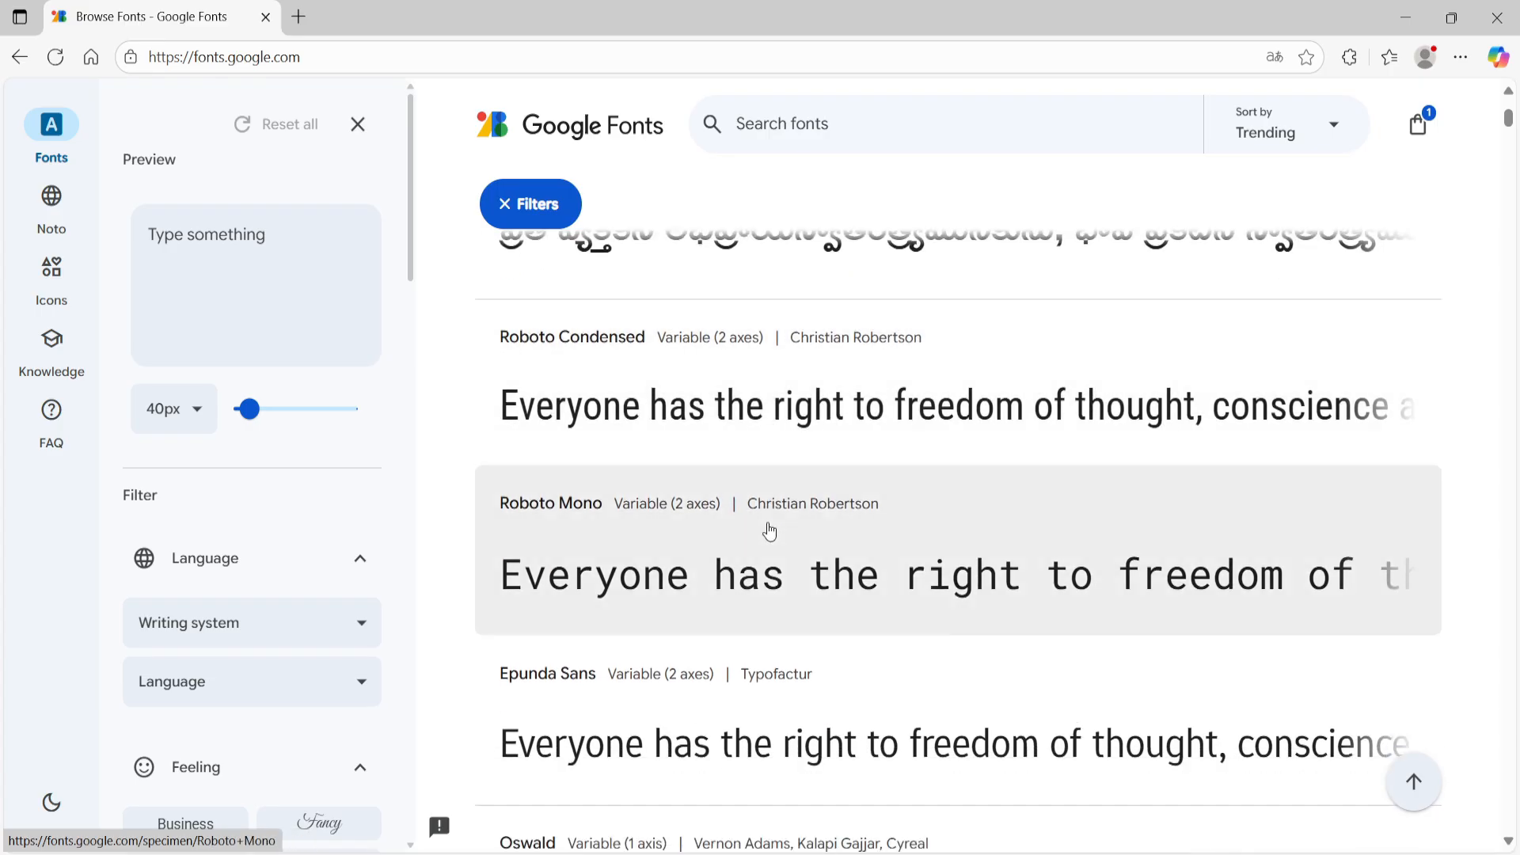
scroll(783, 537, "down", 2)
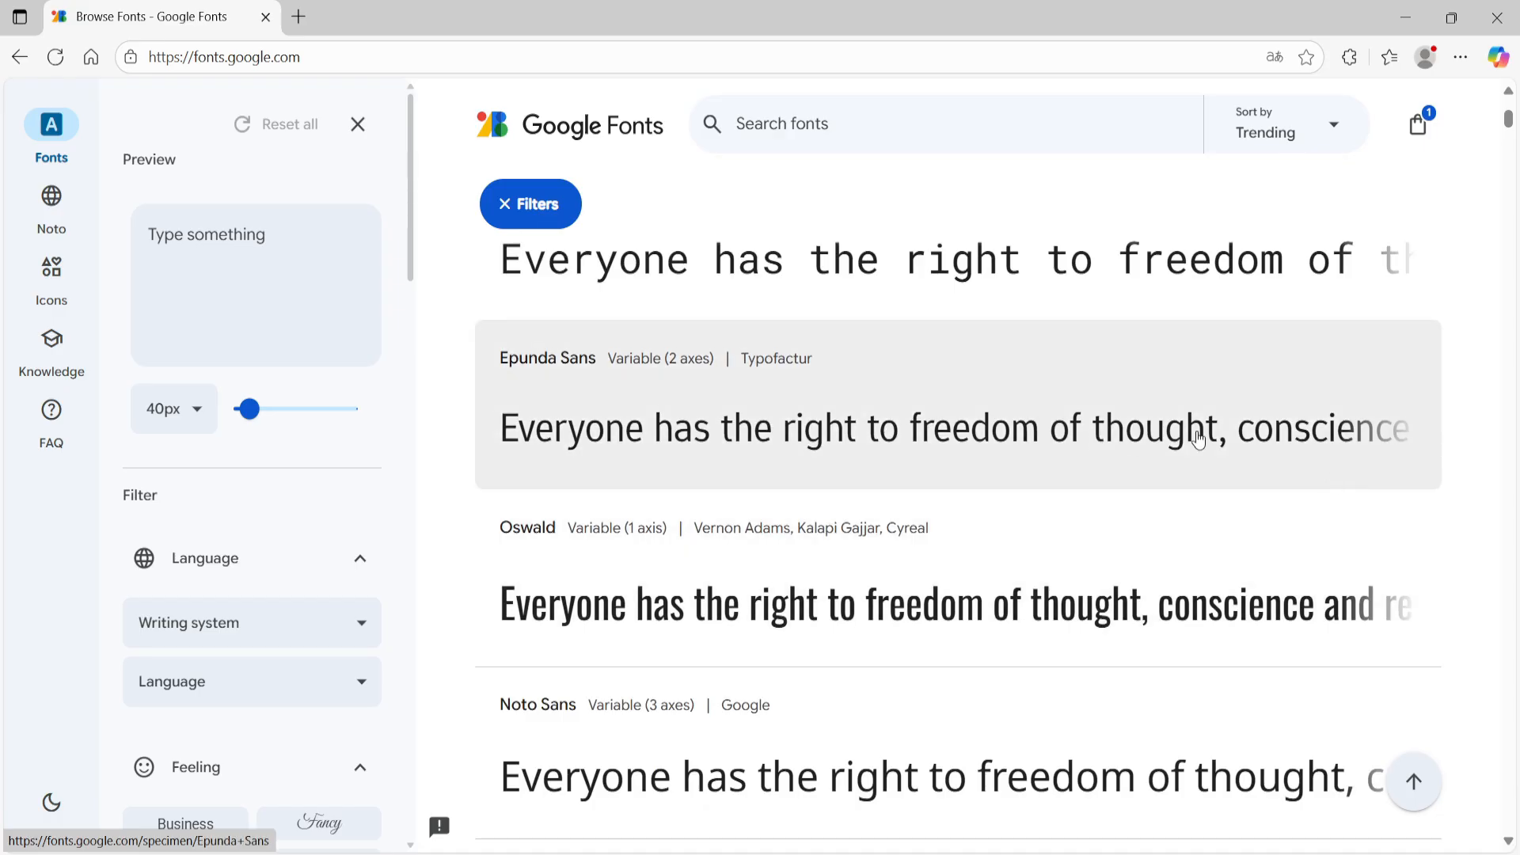
Search the Google Fonts catalogue for "mont" and open the Montserrat family page
scroll(1016, 442, "down", 15)
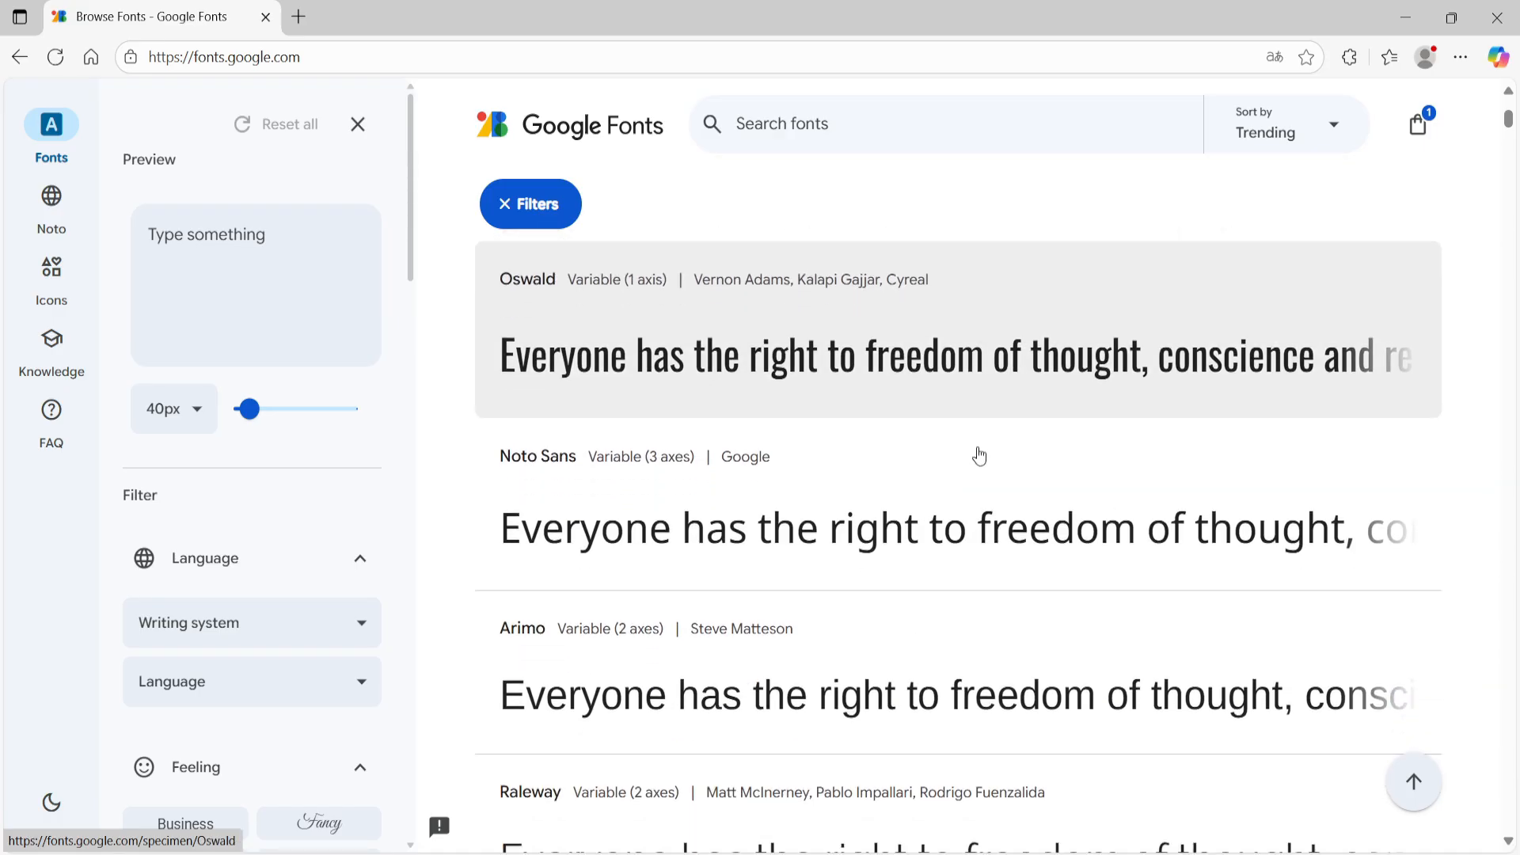
scroll(986, 458, "down", 10)
scroll(986, 458, "up", 6)
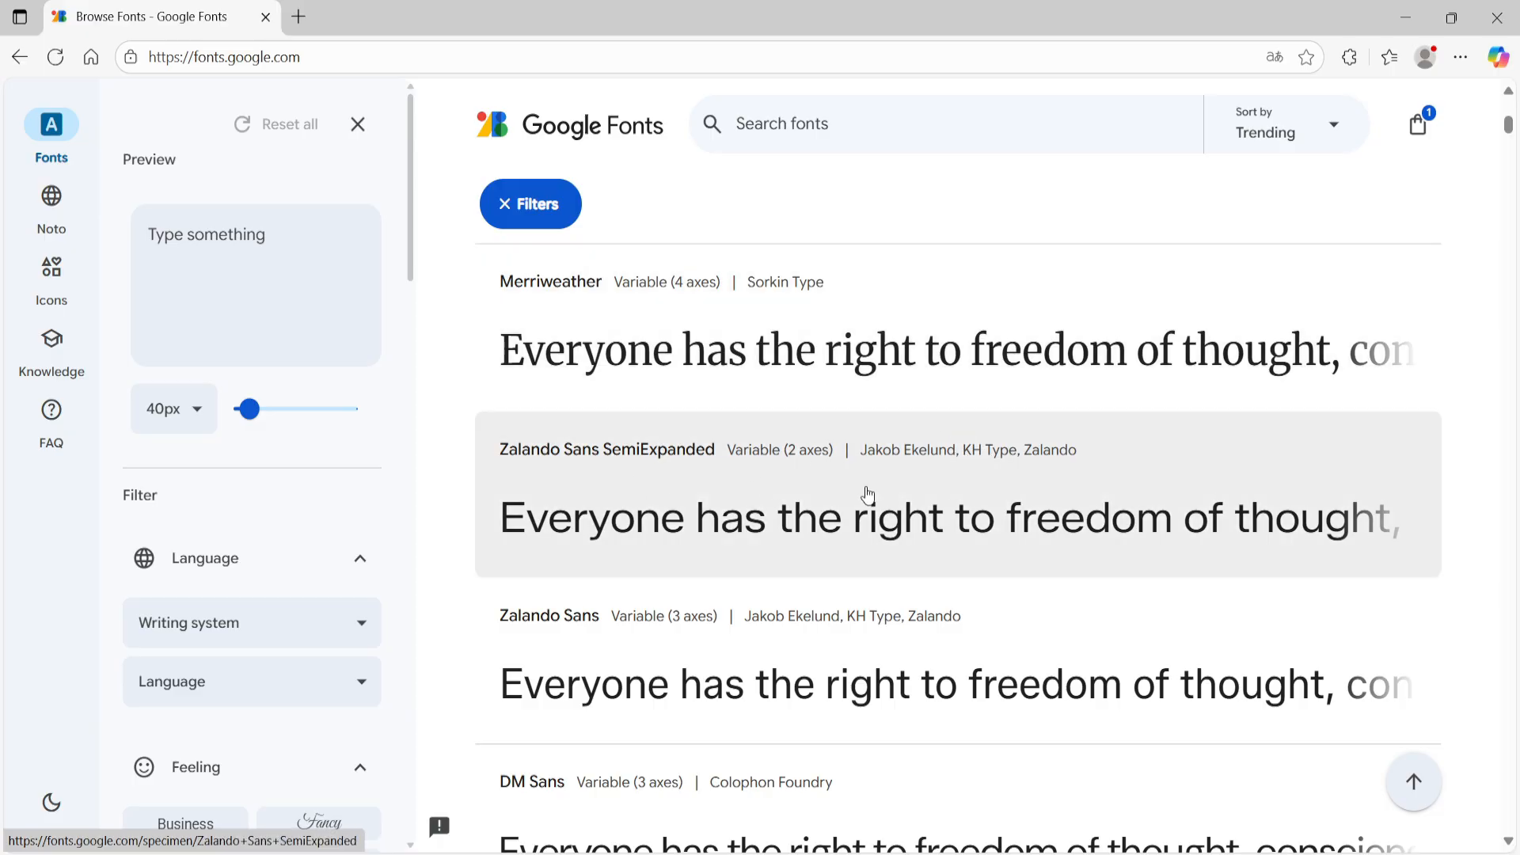
scroll(1123, 452, "up", 15)
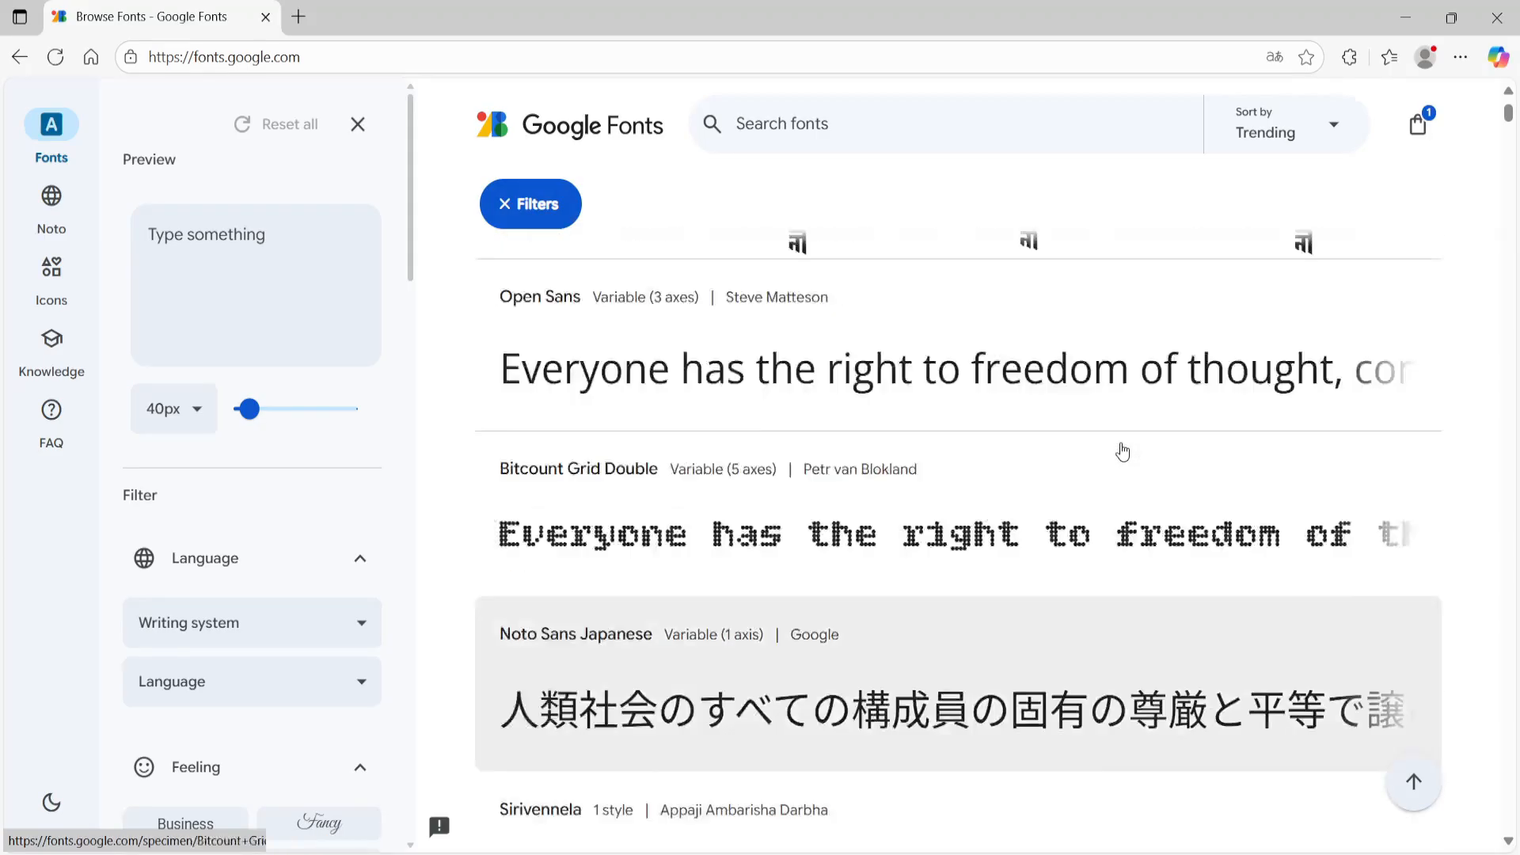
scroll(1122, 452, "up", 5)
left_click(845, 123)
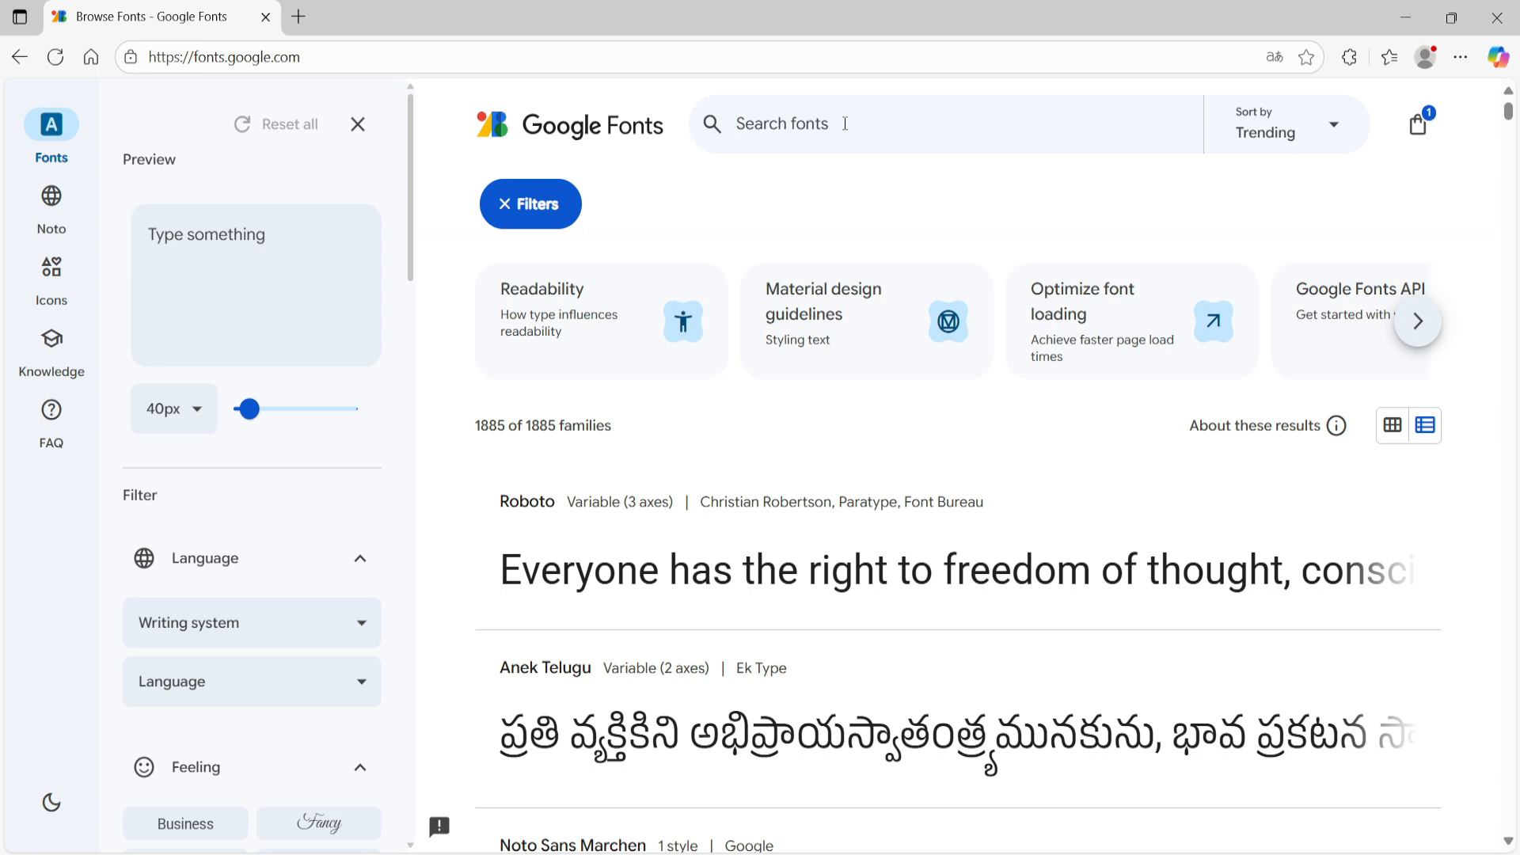
type("mont")
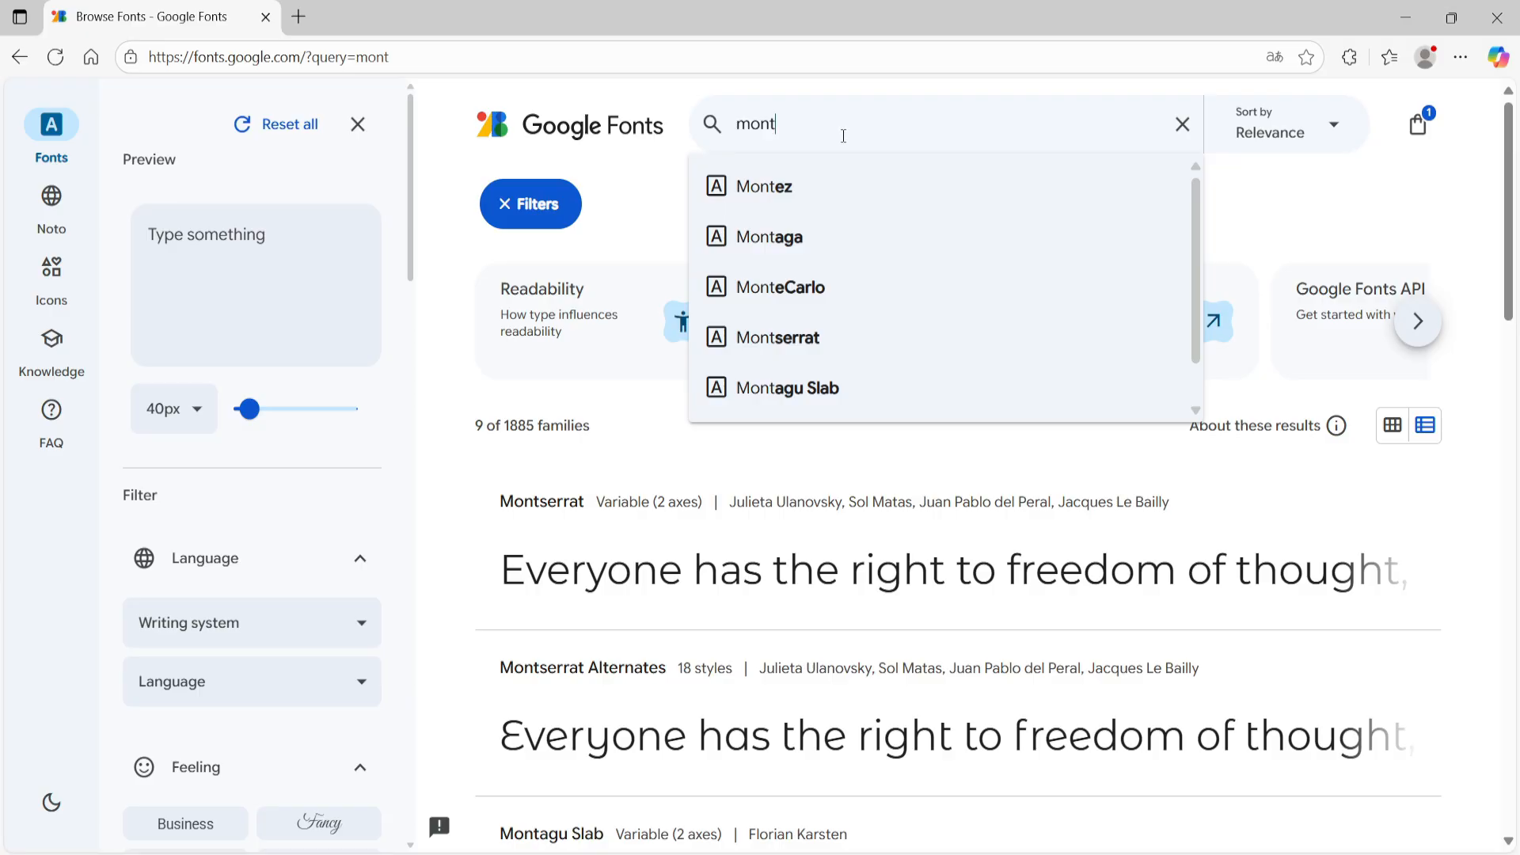
left_click(824, 327)
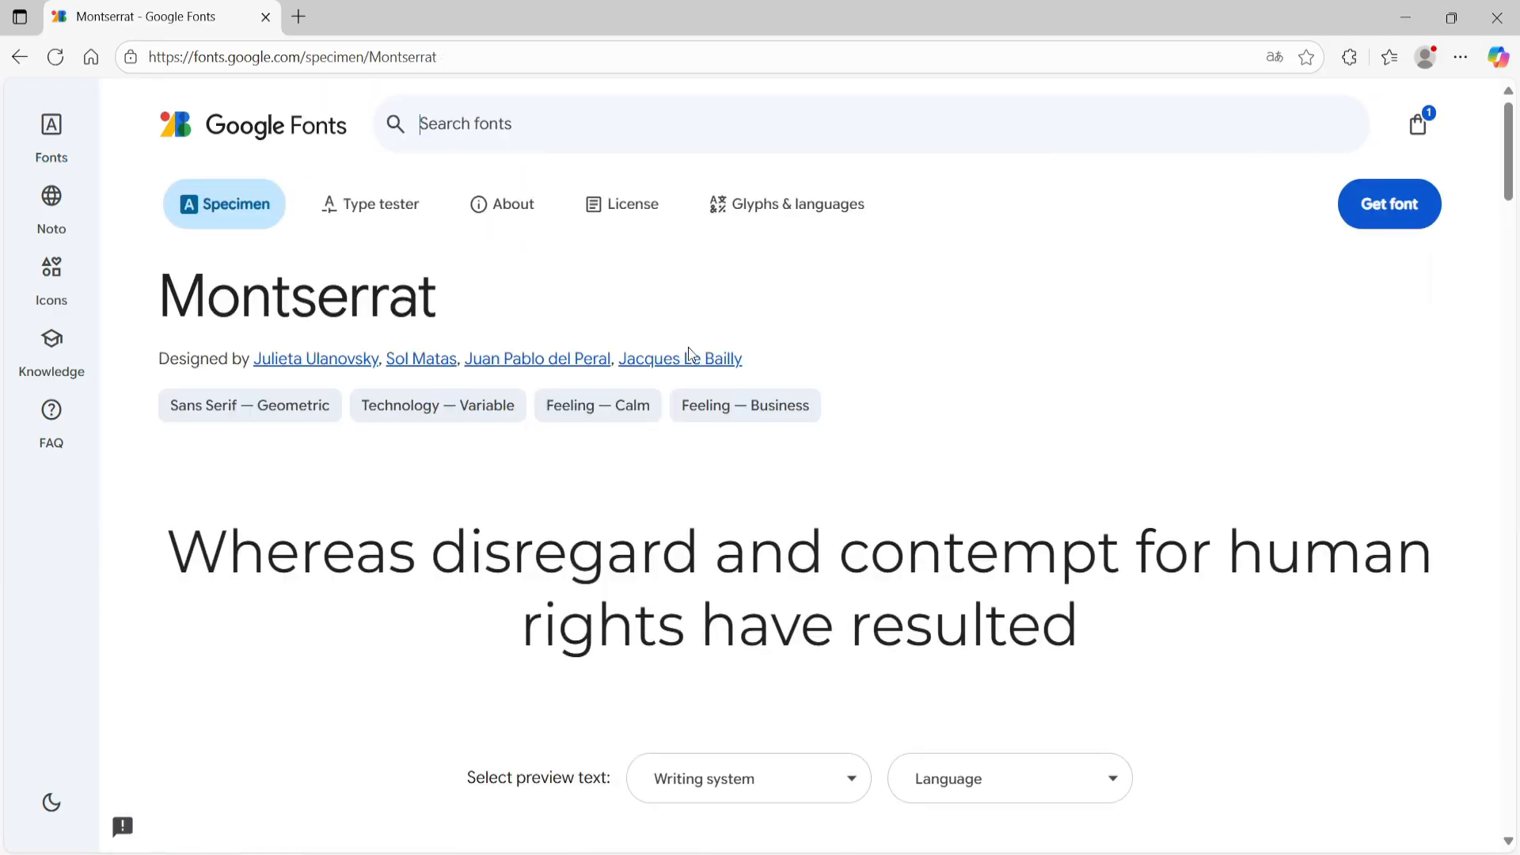
Examine the Montserrat styles, from Thin 100 up to Black 900 Italic, in their sample lines
scroll(526, 424, "down", 3)
scroll(735, 594, "down", 5)
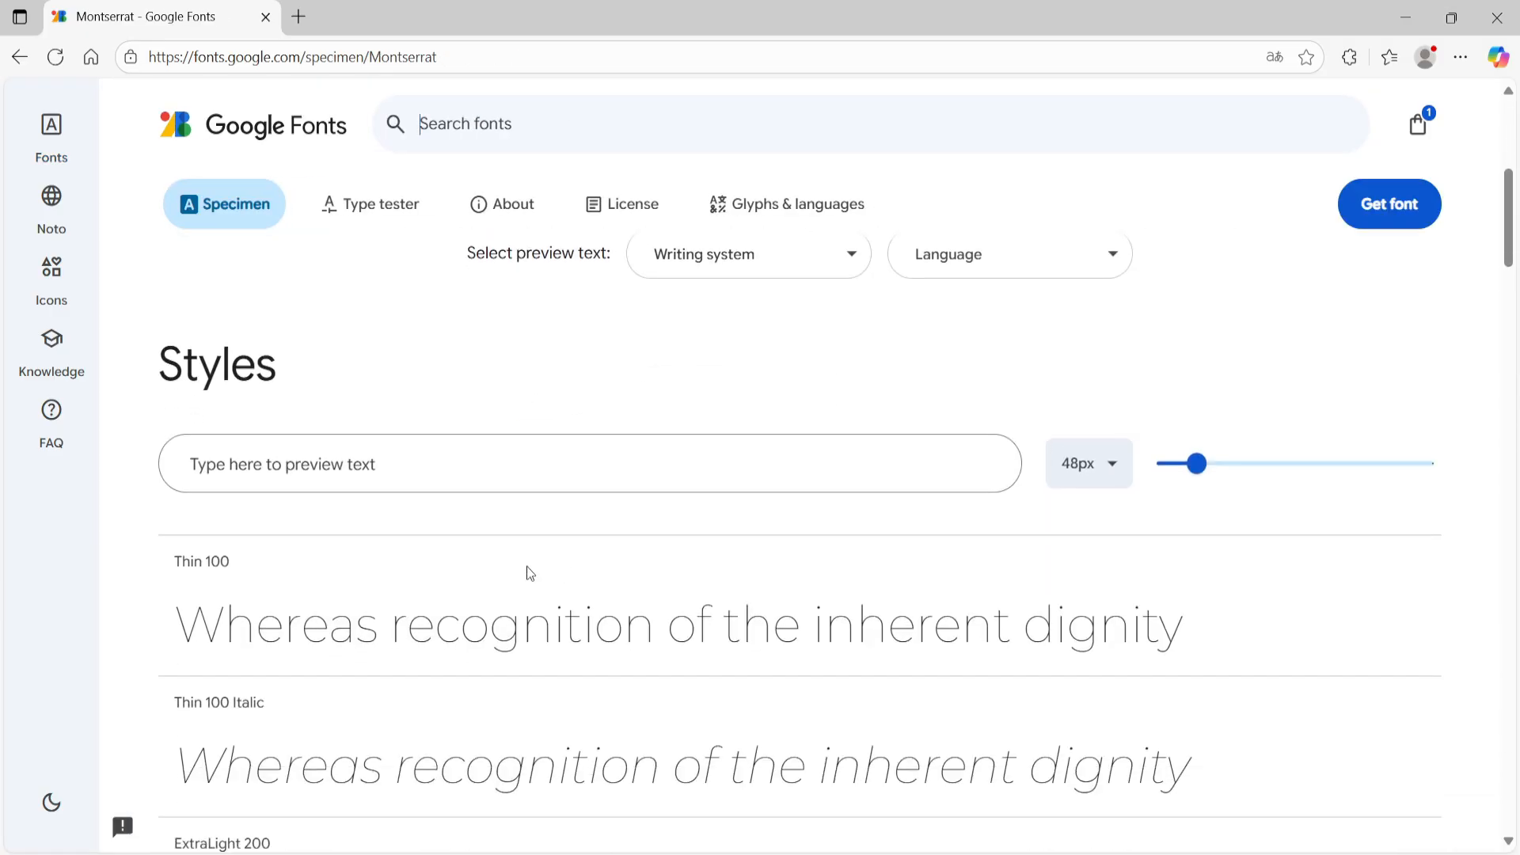
scroll(795, 442, "down", 3)
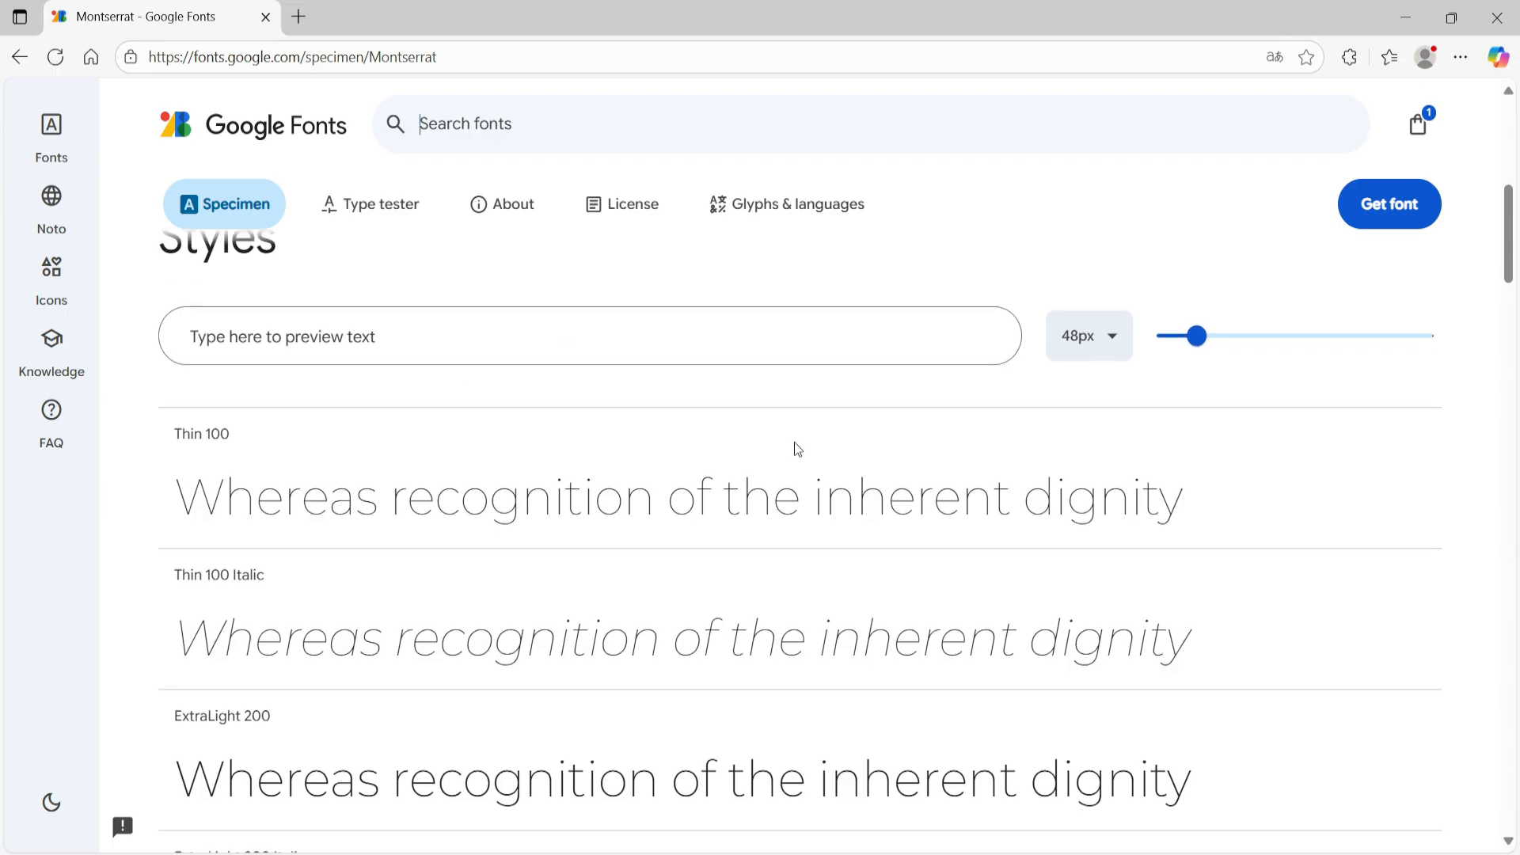
scroll(226, 358, "up", 1)
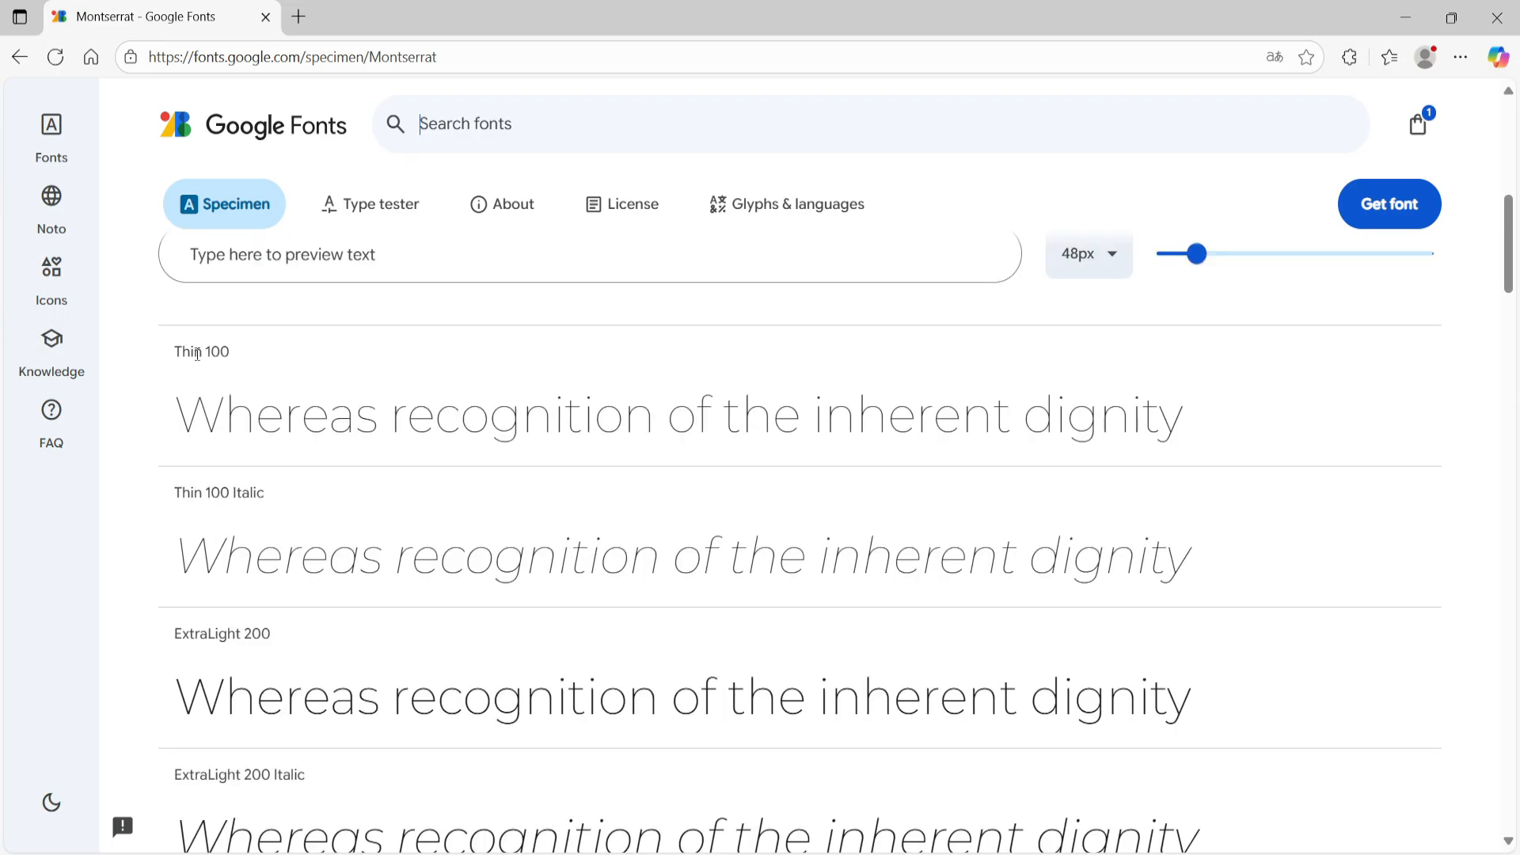
scroll(230, 382, "down", 1)
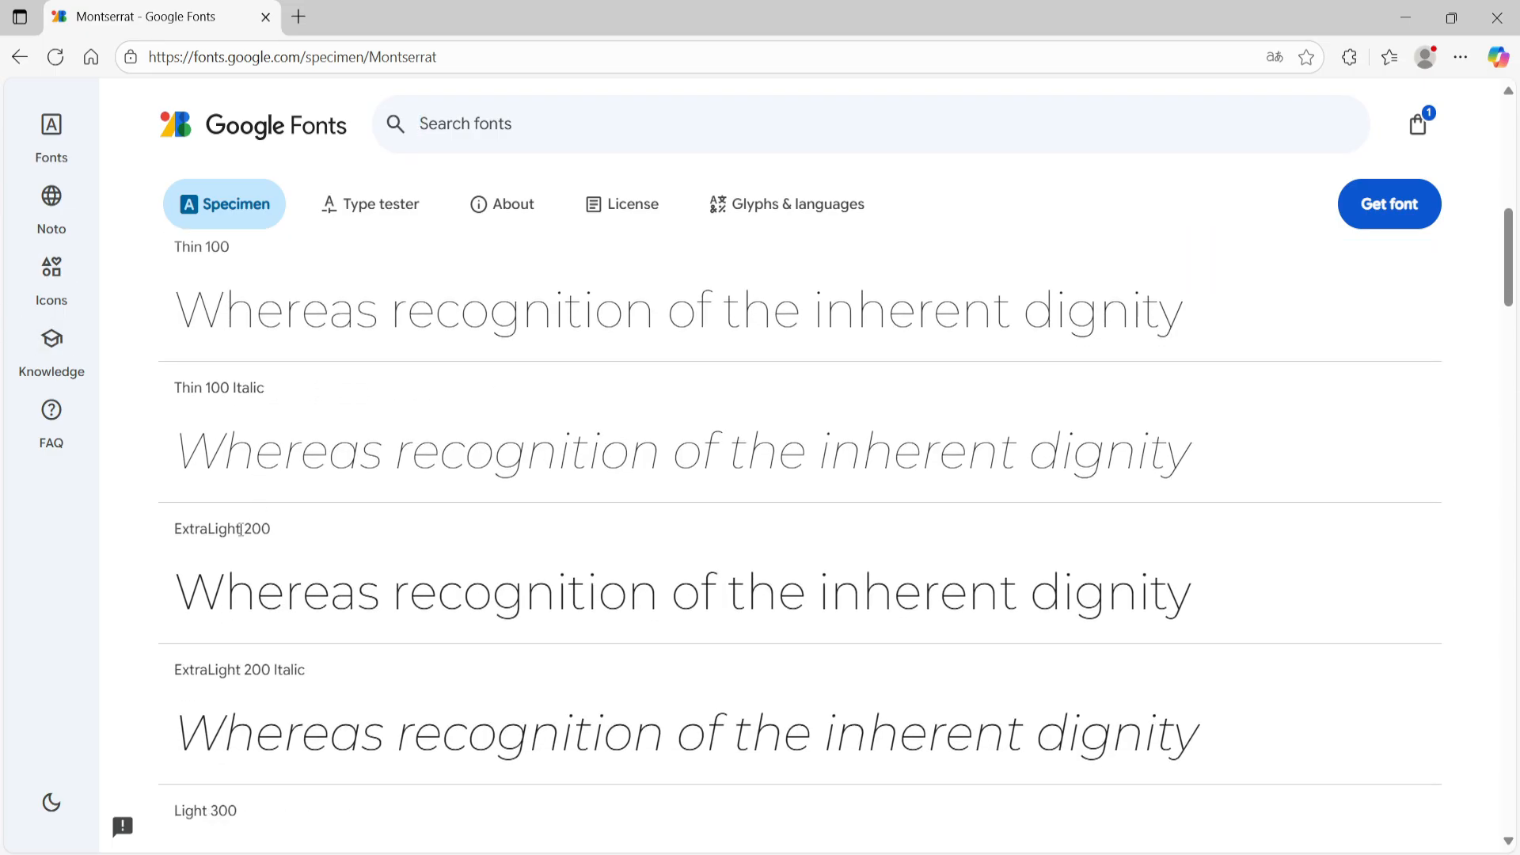
scroll(602, 523, "up", 1)
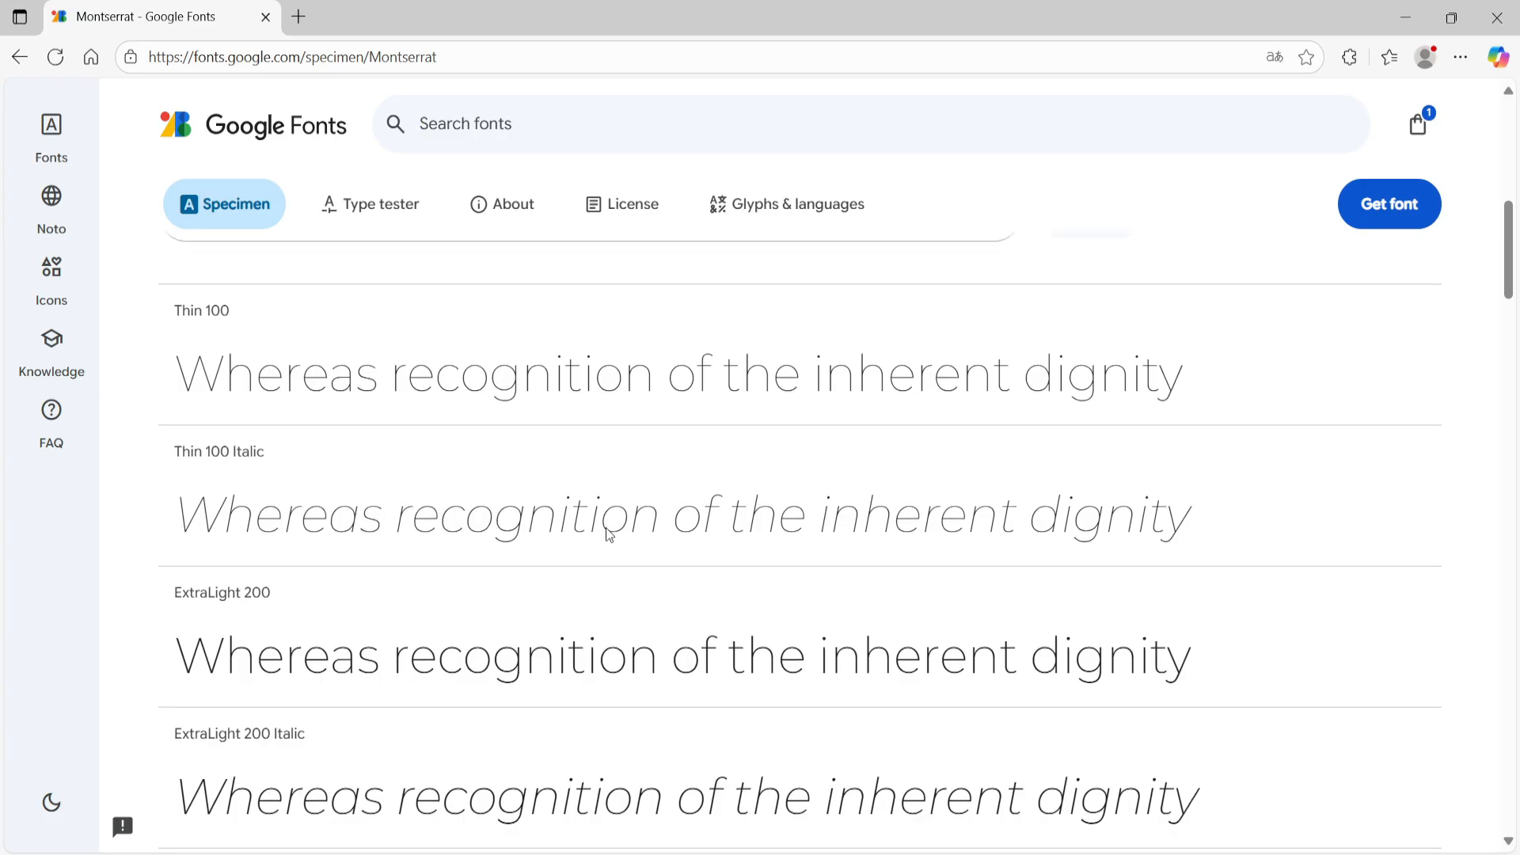
scroll(475, 546, "down", 6)
scroll(233, 606, "down", 2)
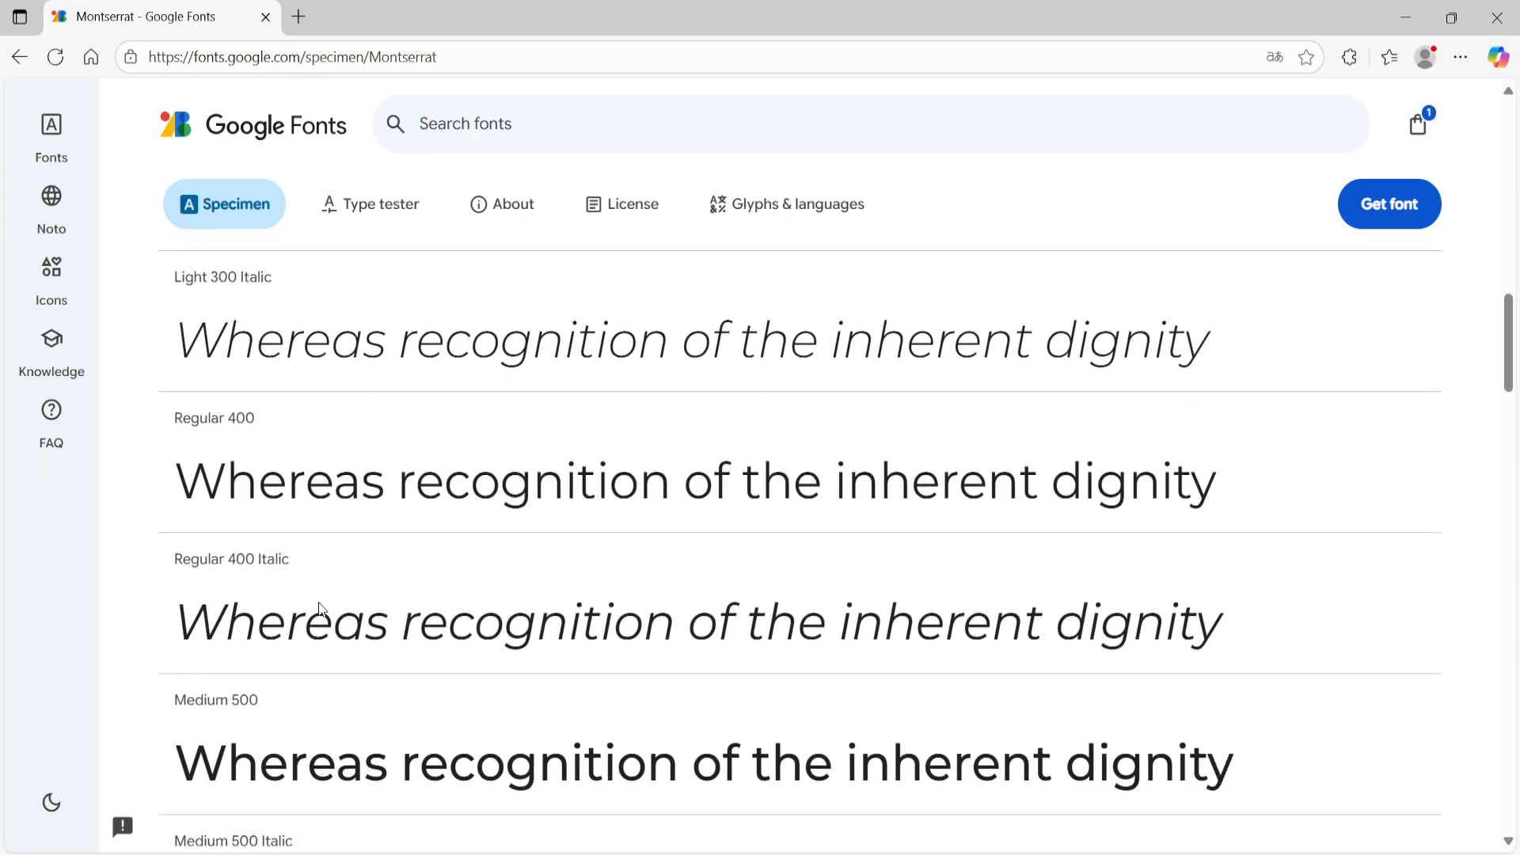
scroll(205, 538, "down", 2)
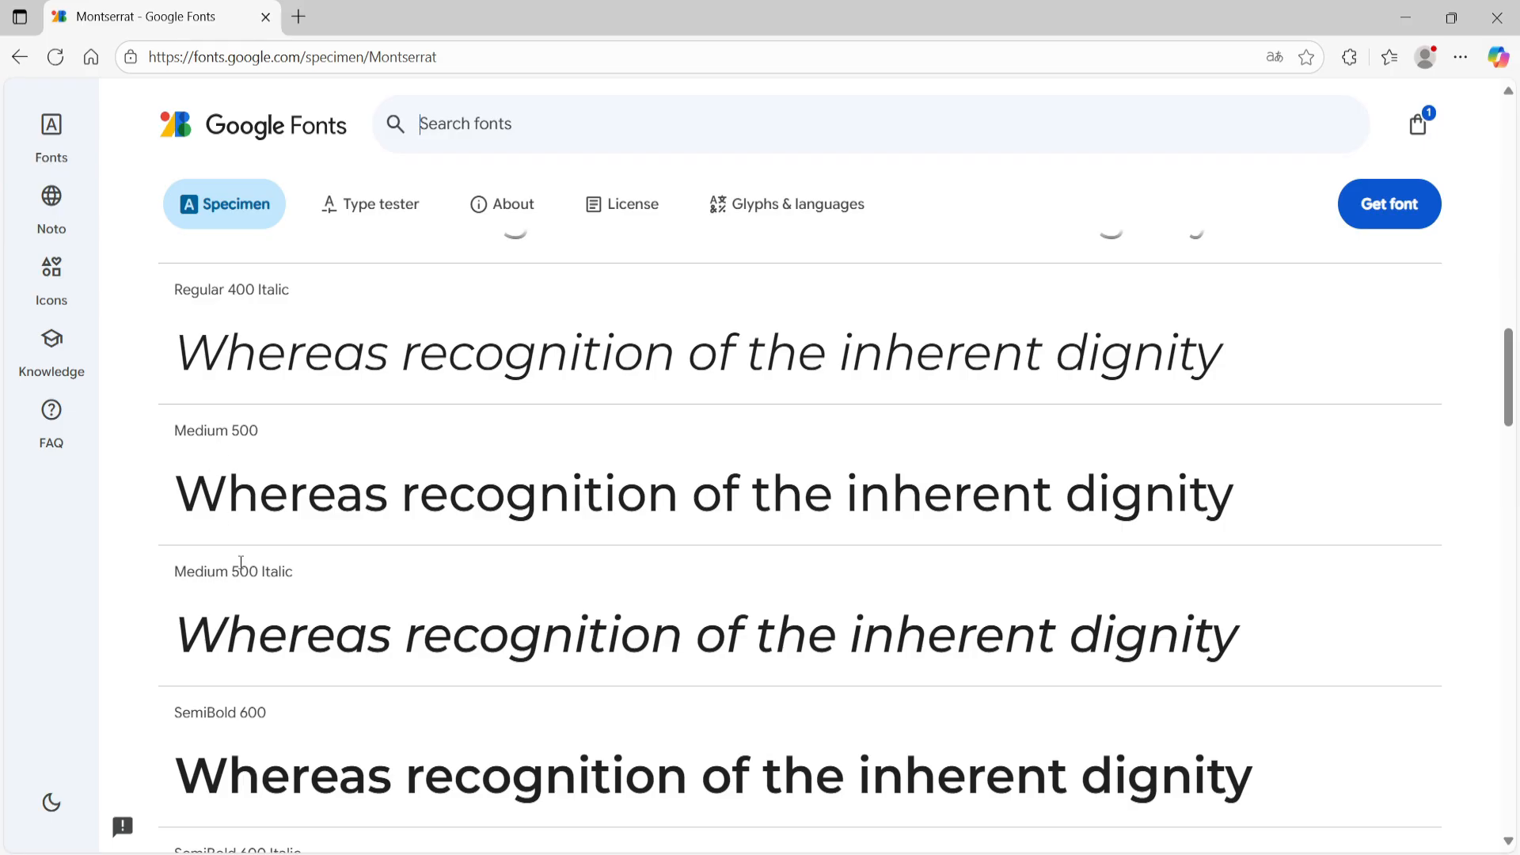
scroll(242, 562, "down", 4)
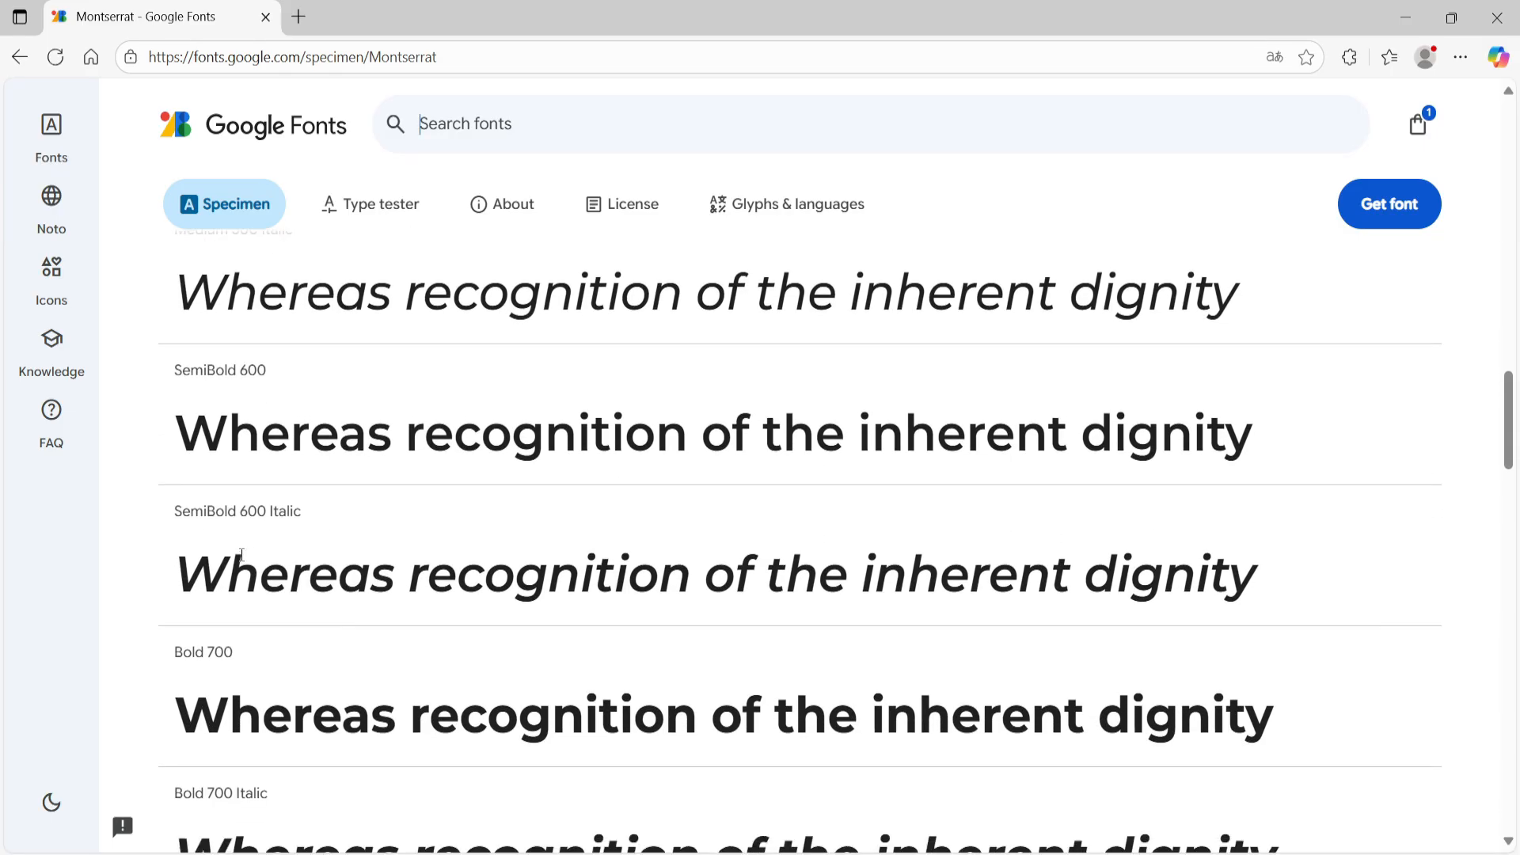
scroll(242, 554, "down", 10)
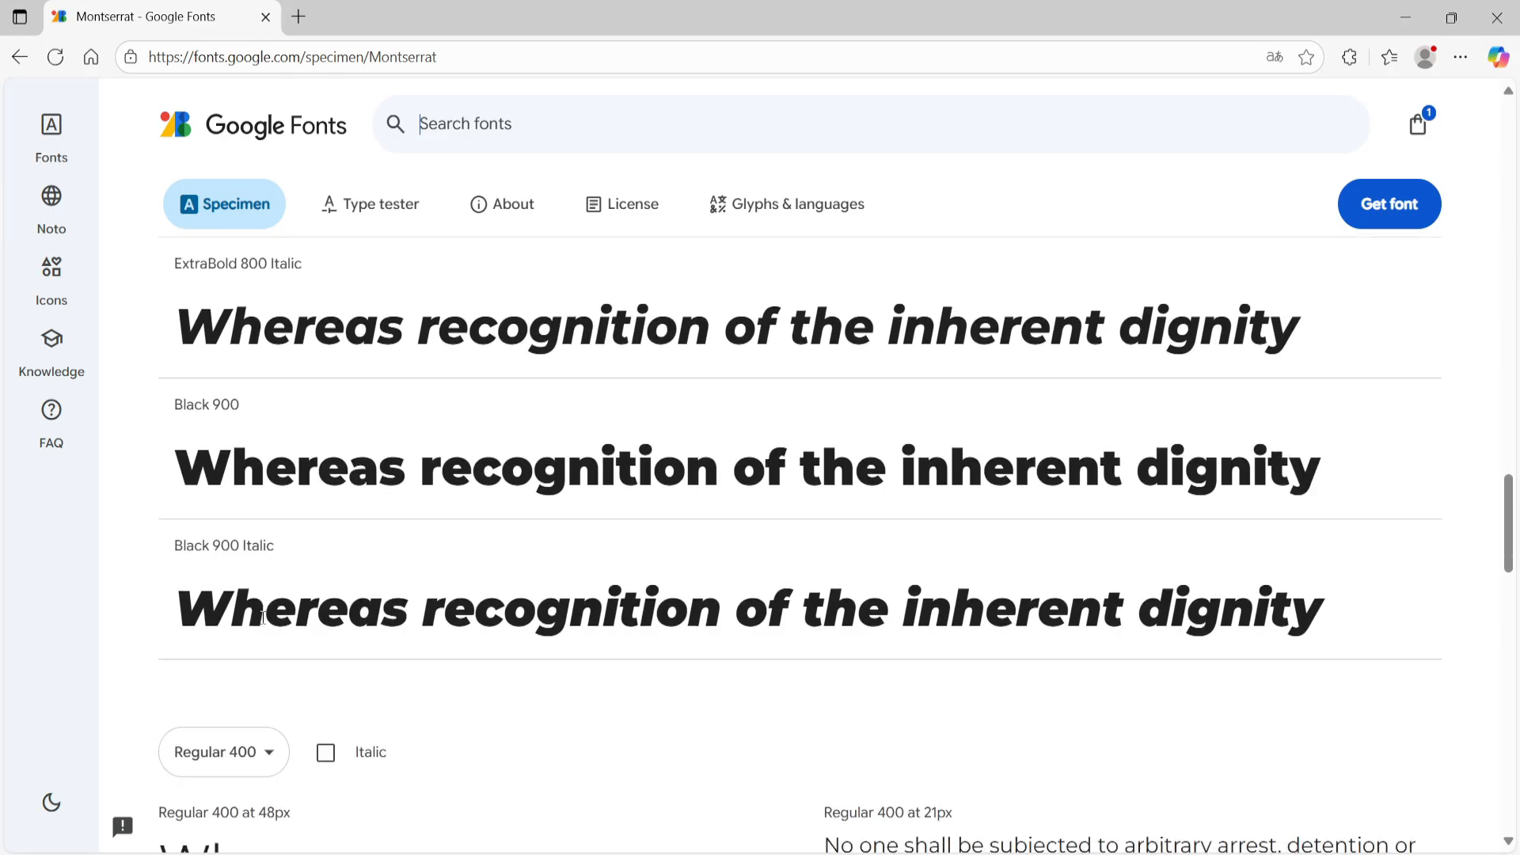
scroll(219, 507, "up", 2)
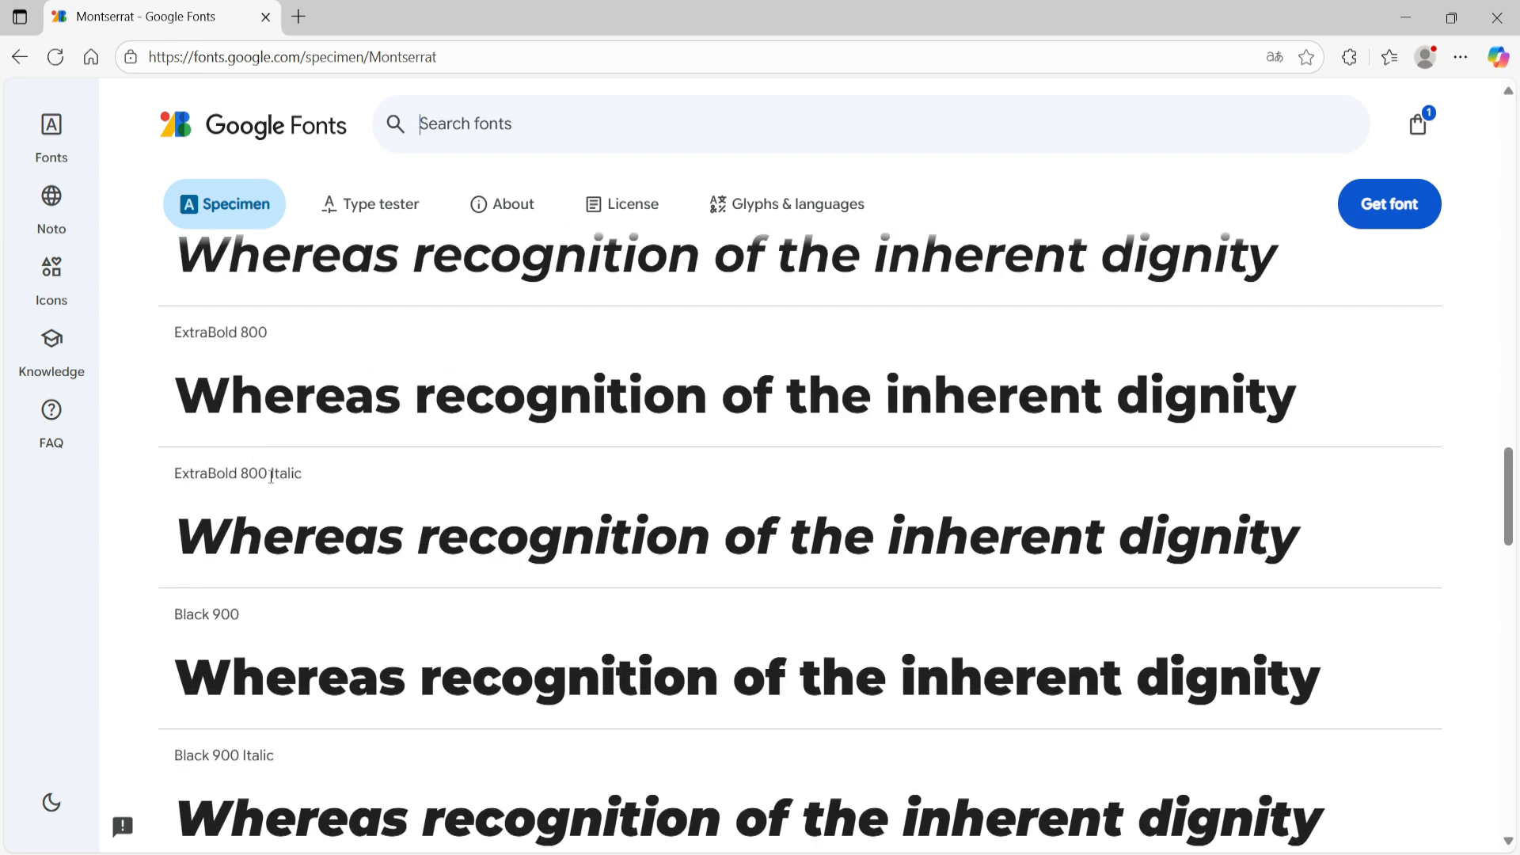
scroll(739, 499, "up", 20)
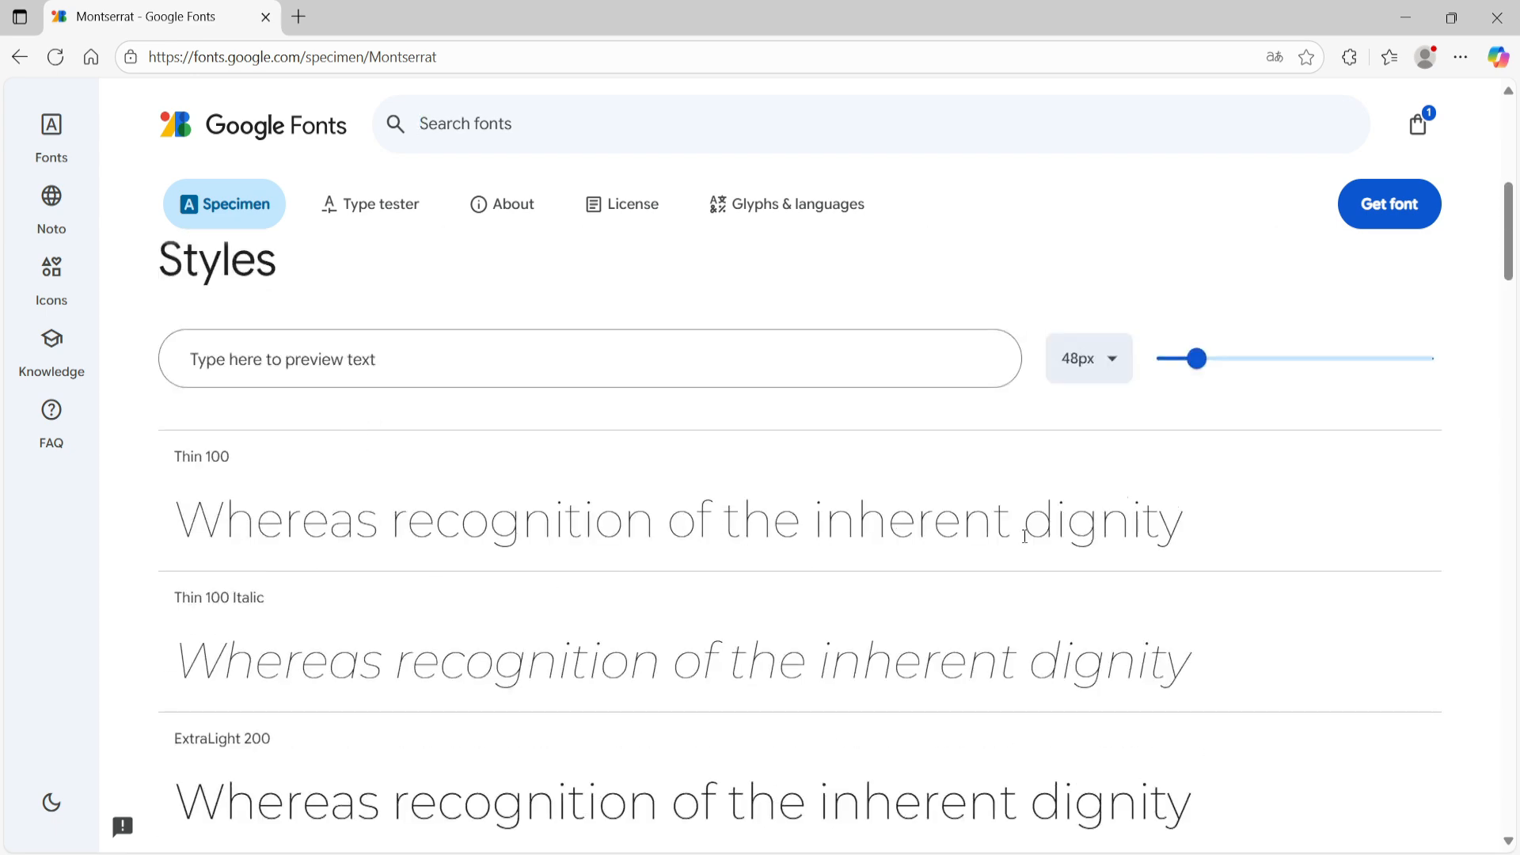
Enlarge the preview size of the Montserrat style samples slightly and examine the heavier weights and the Regular 400 paragraph samples
left_click_drag(1185, 367, 1202, 364)
scroll(951, 554, "down", 20)
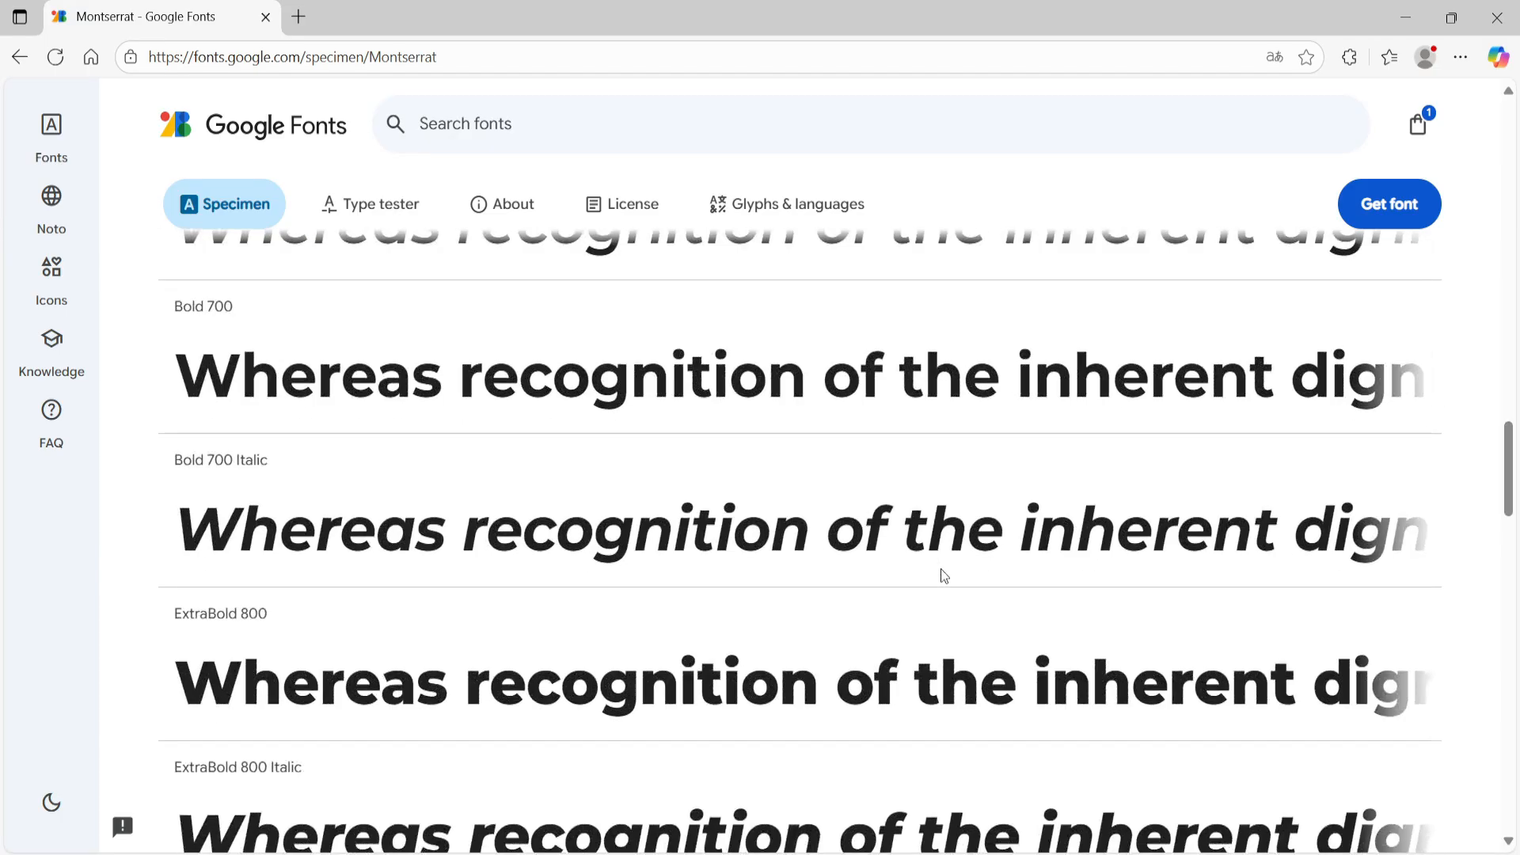
scroll(942, 572, "down", 8)
scroll(1072, 581, "down", 4)
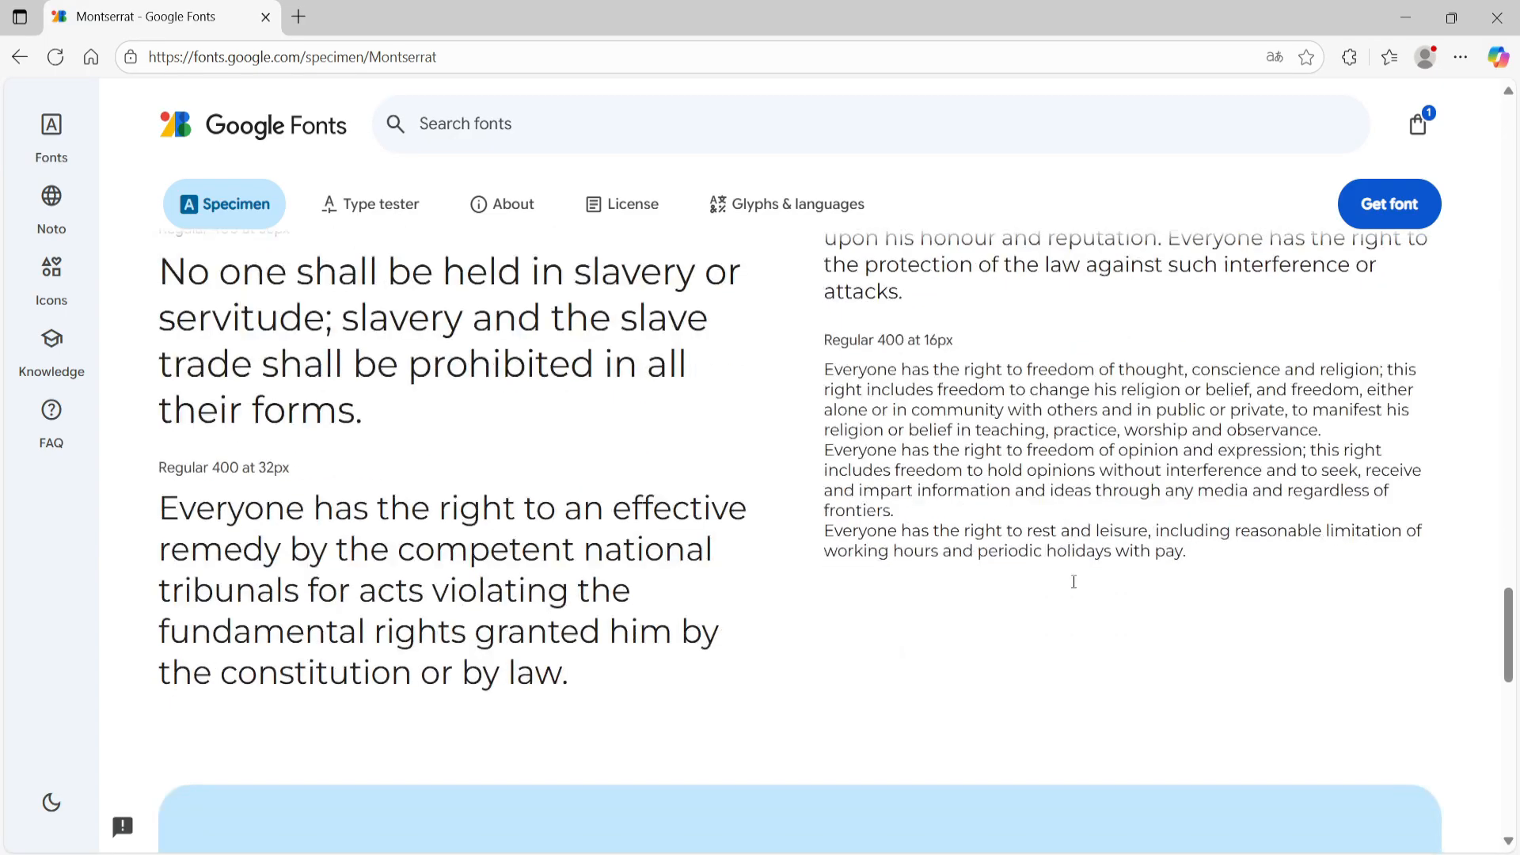
scroll(1074, 583, "up", 3)
scroll(1076, 588, "up", 1)
scroll(927, 451, "down", 6)
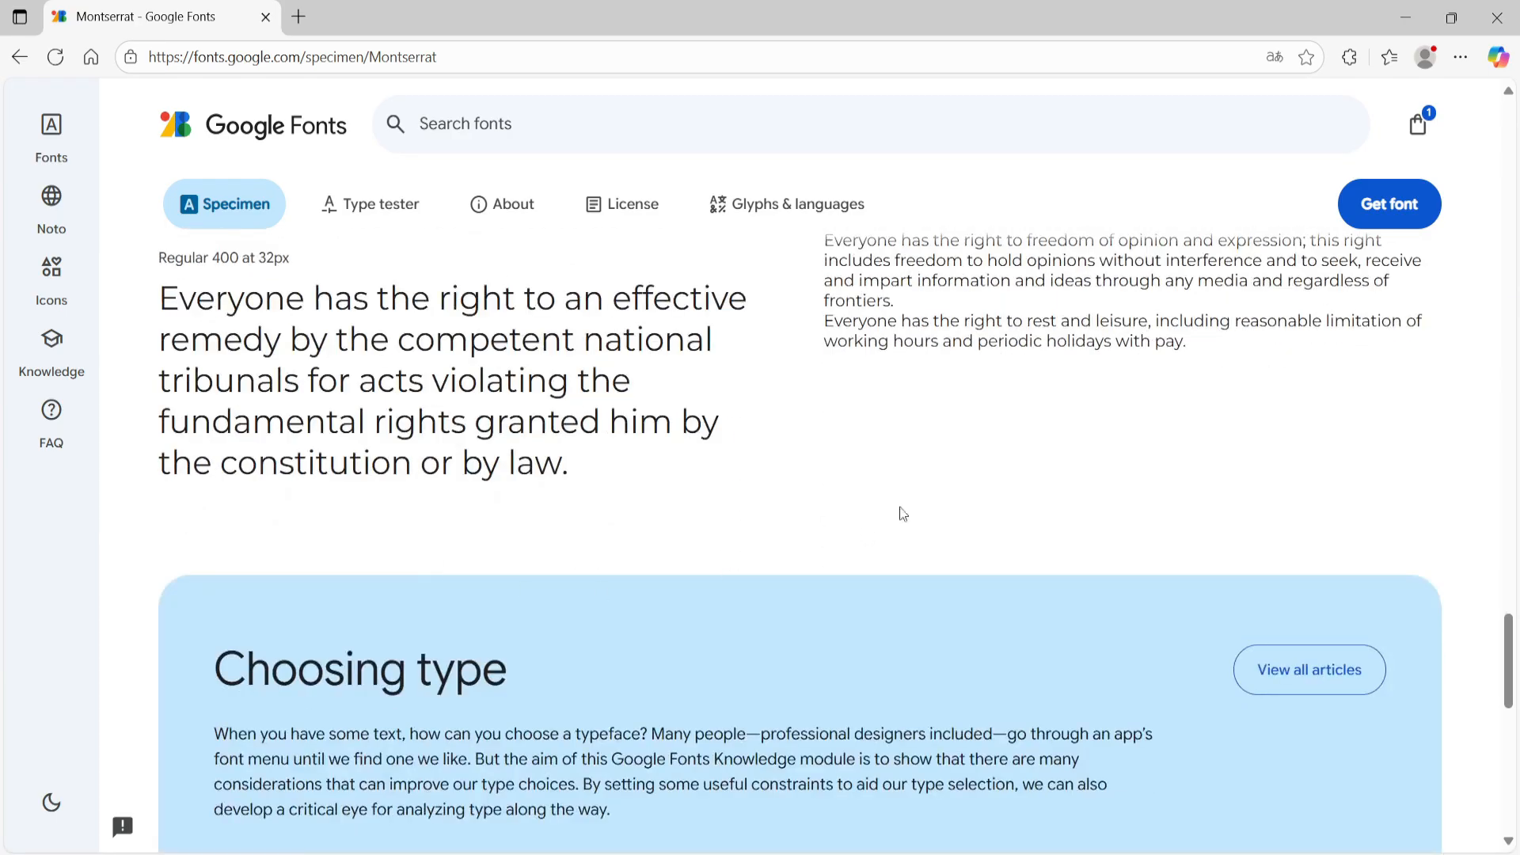
scroll(903, 511, "up", 4)
scroll(939, 481, "up", 12)
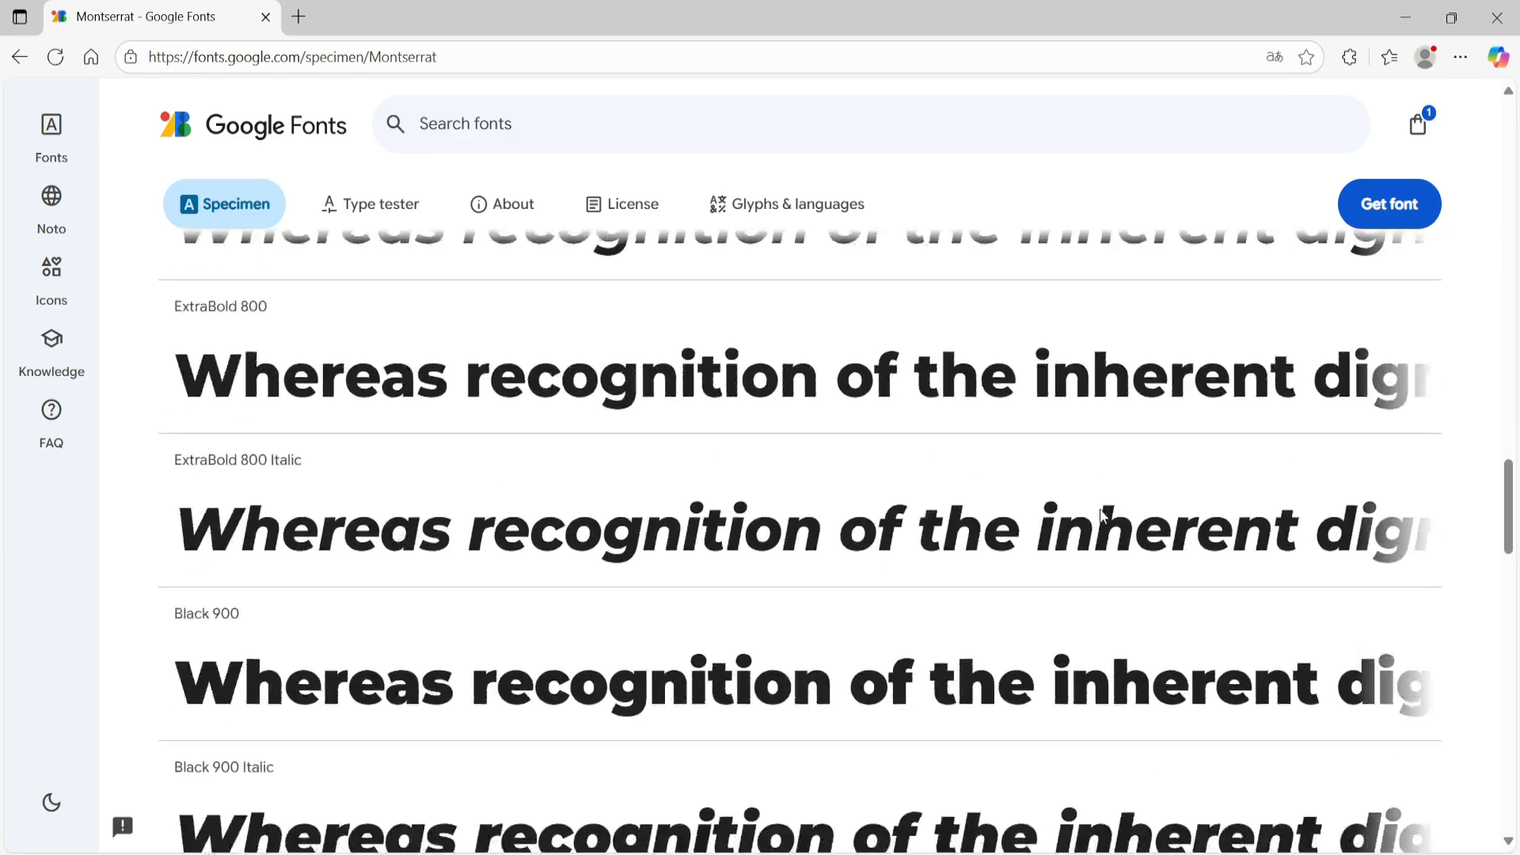
scroll(1029, 506, "down", 10)
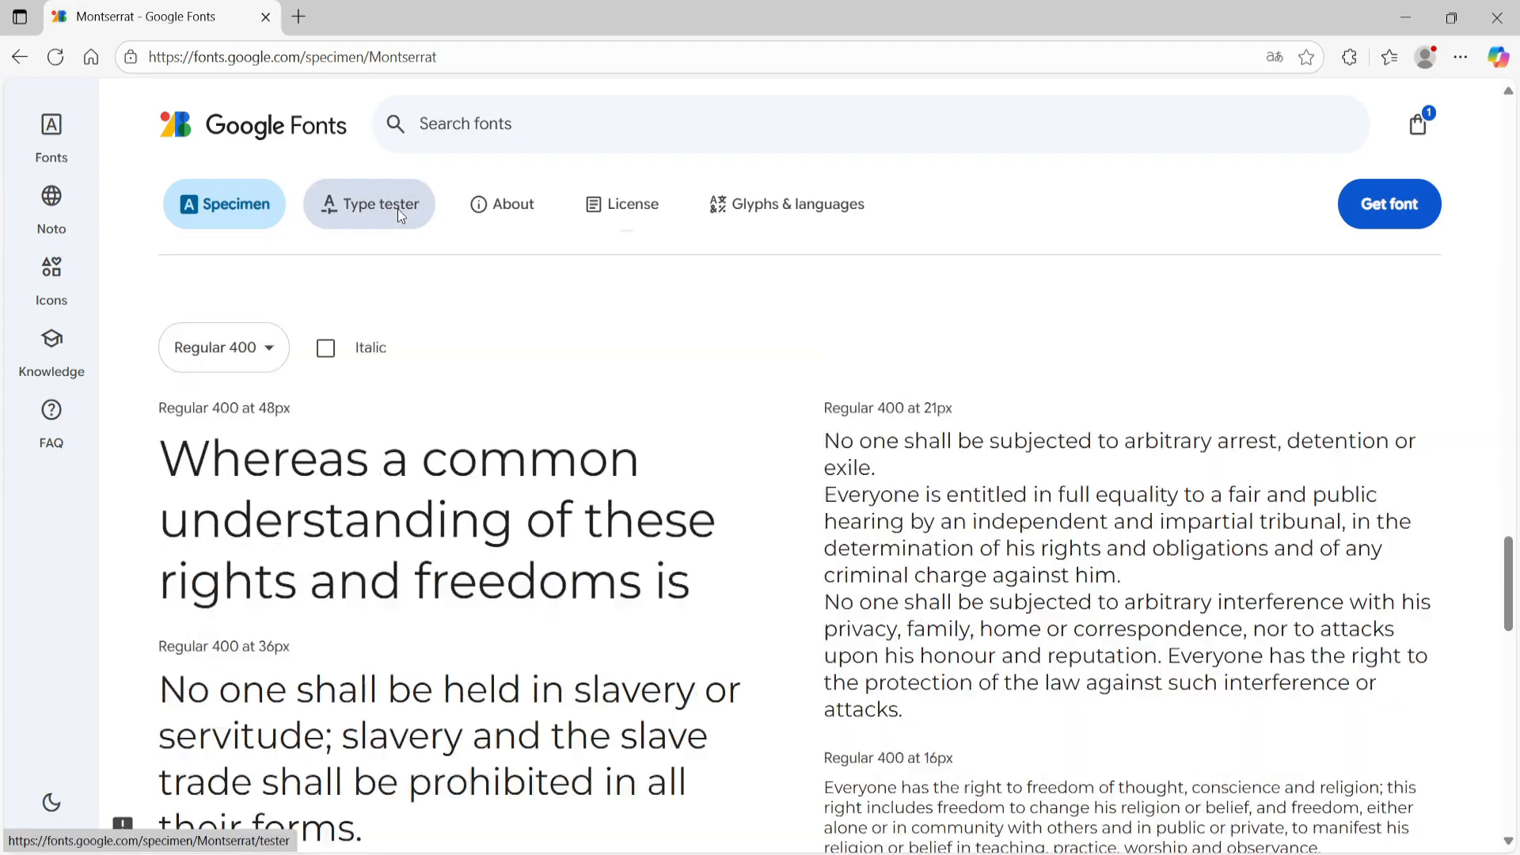
Open Montserrat's Type tester and examine the sample heading, paragraphs and the list of styles used
left_click(382, 204)
scroll(704, 557, "down", 3)
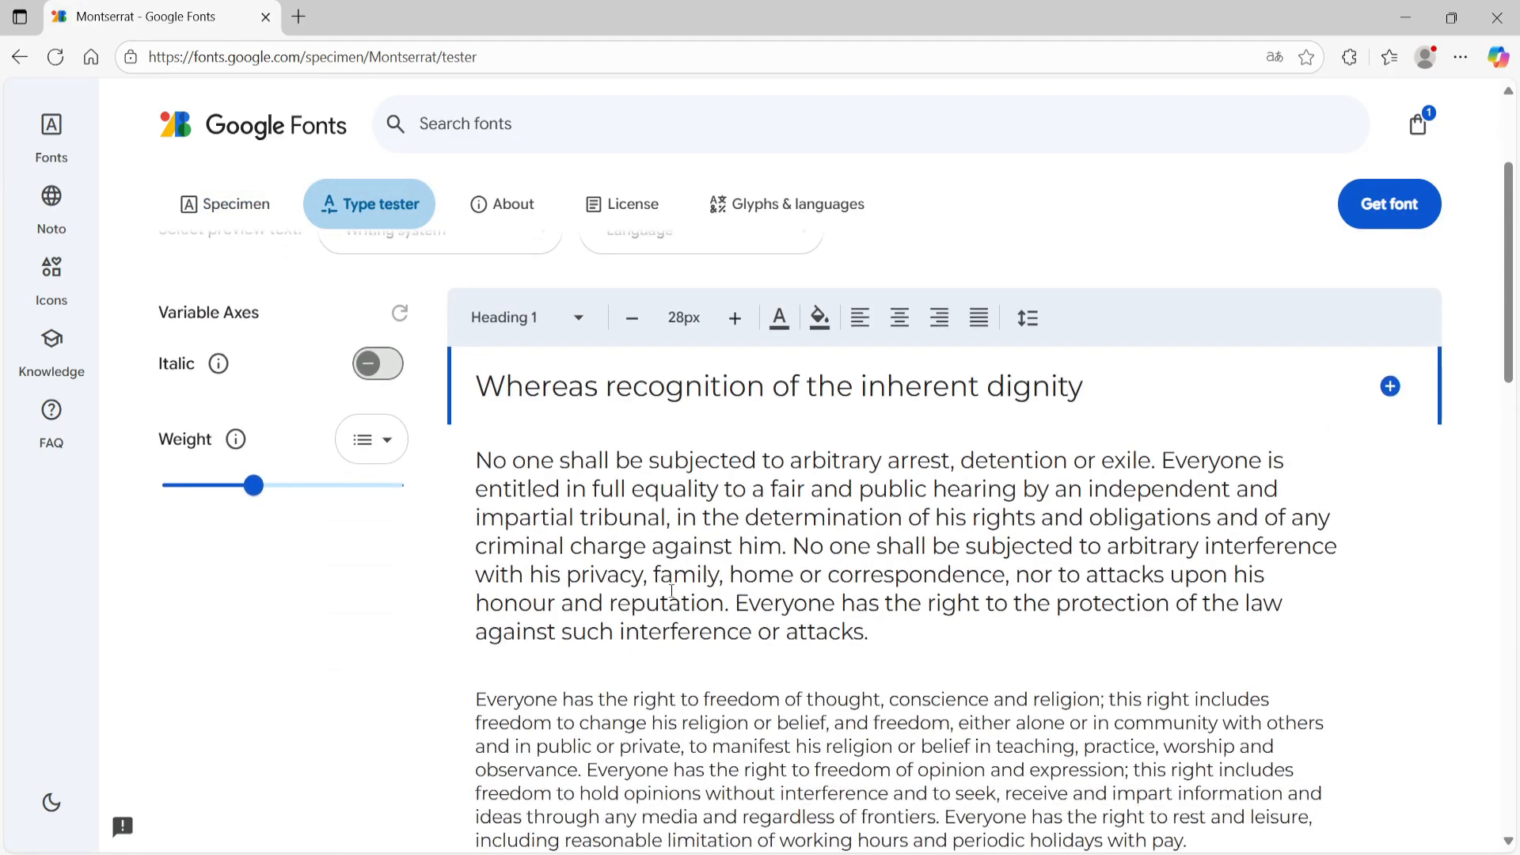
scroll(1050, 629, "down", 4)
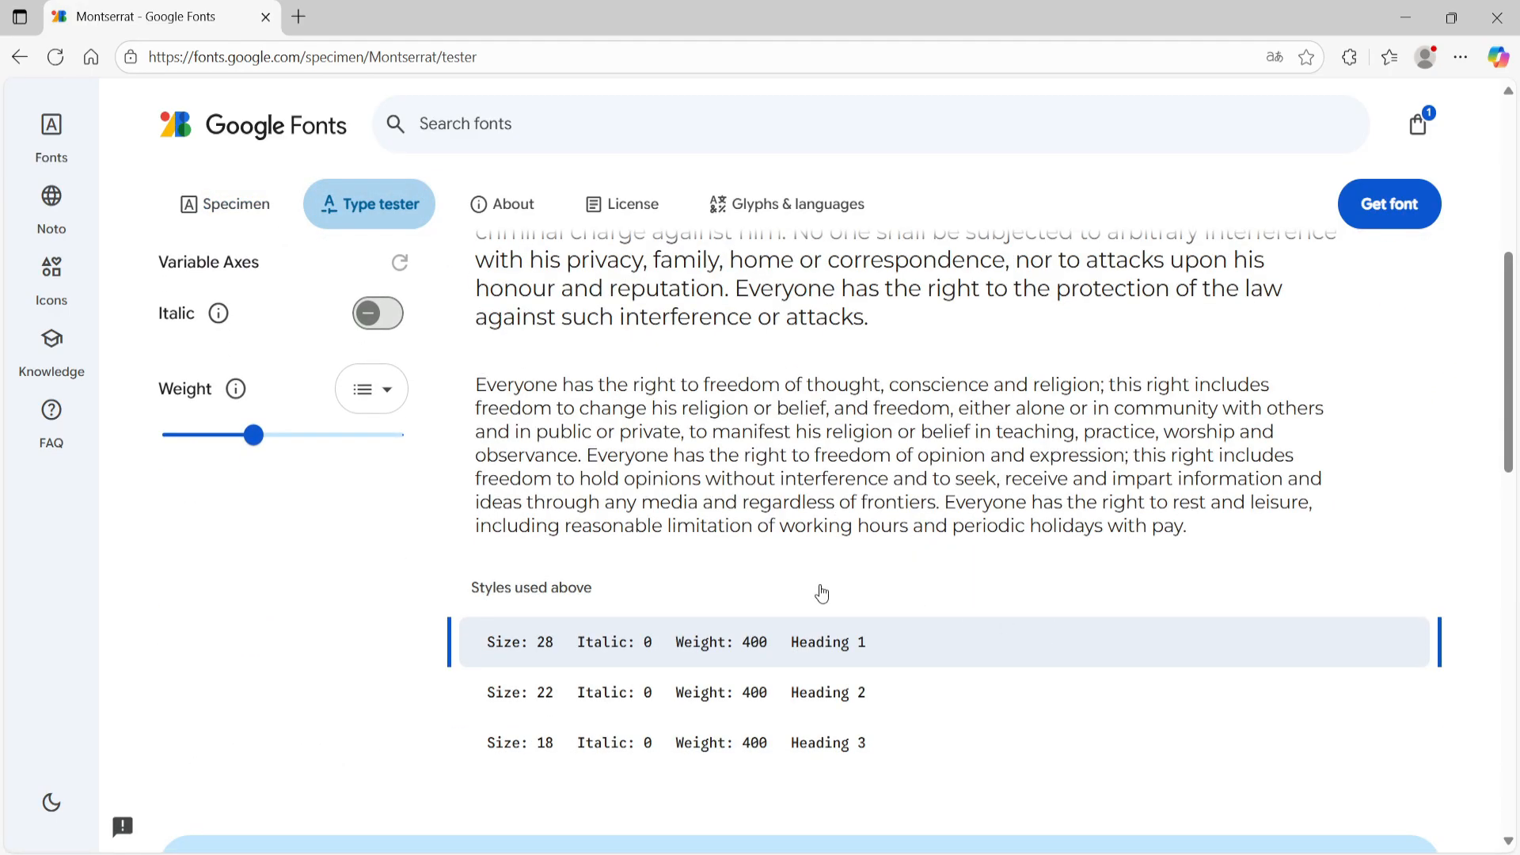
scroll(822, 594, "up", 7)
Return to the full Google Fonts catalogue and open the Oswald family page
left_click(254, 127)
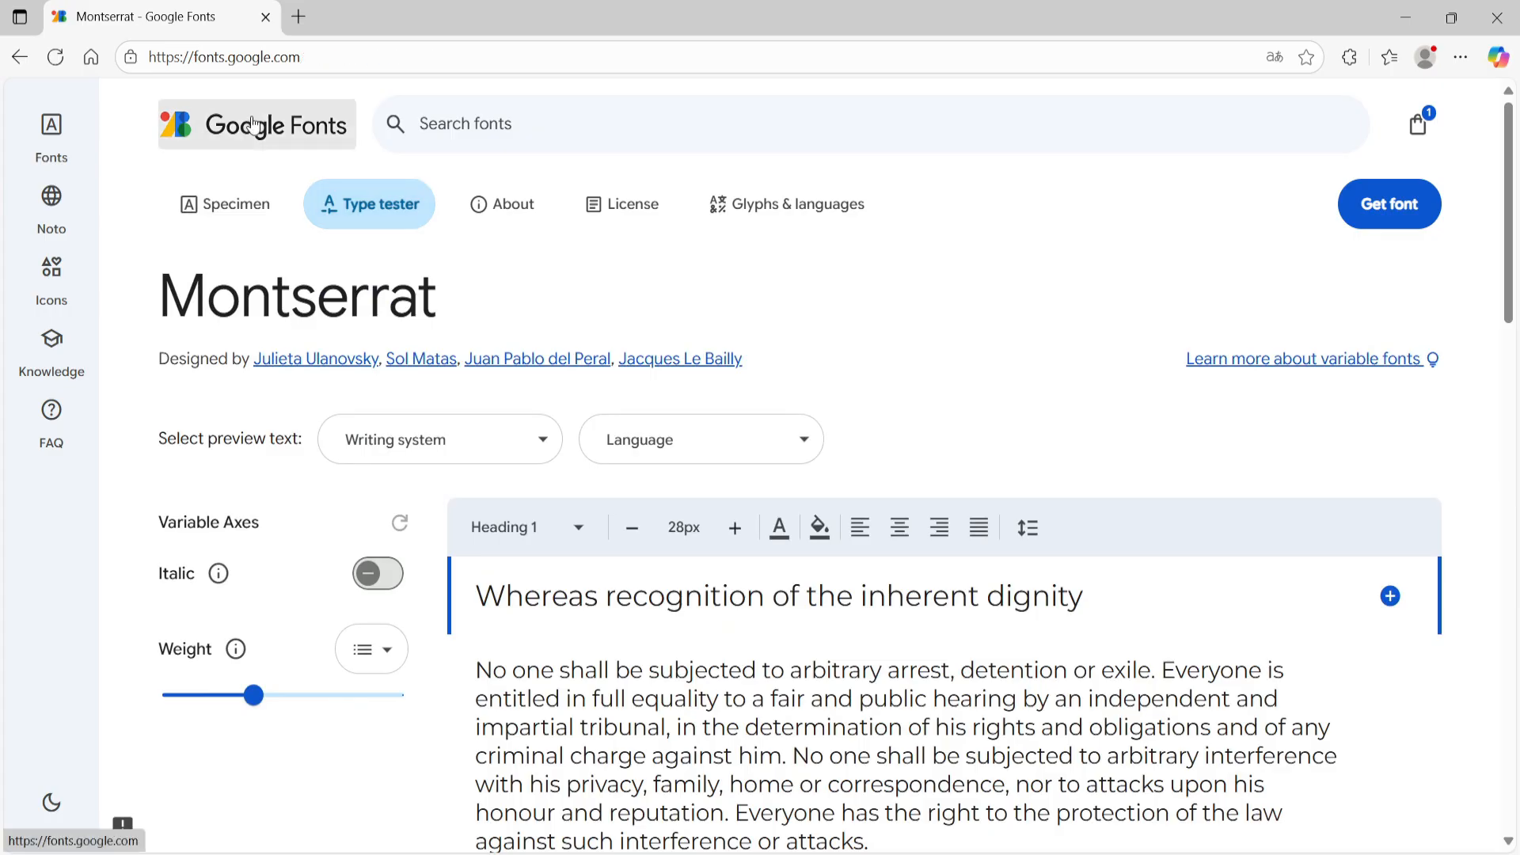
scroll(748, 443, "down", 8)
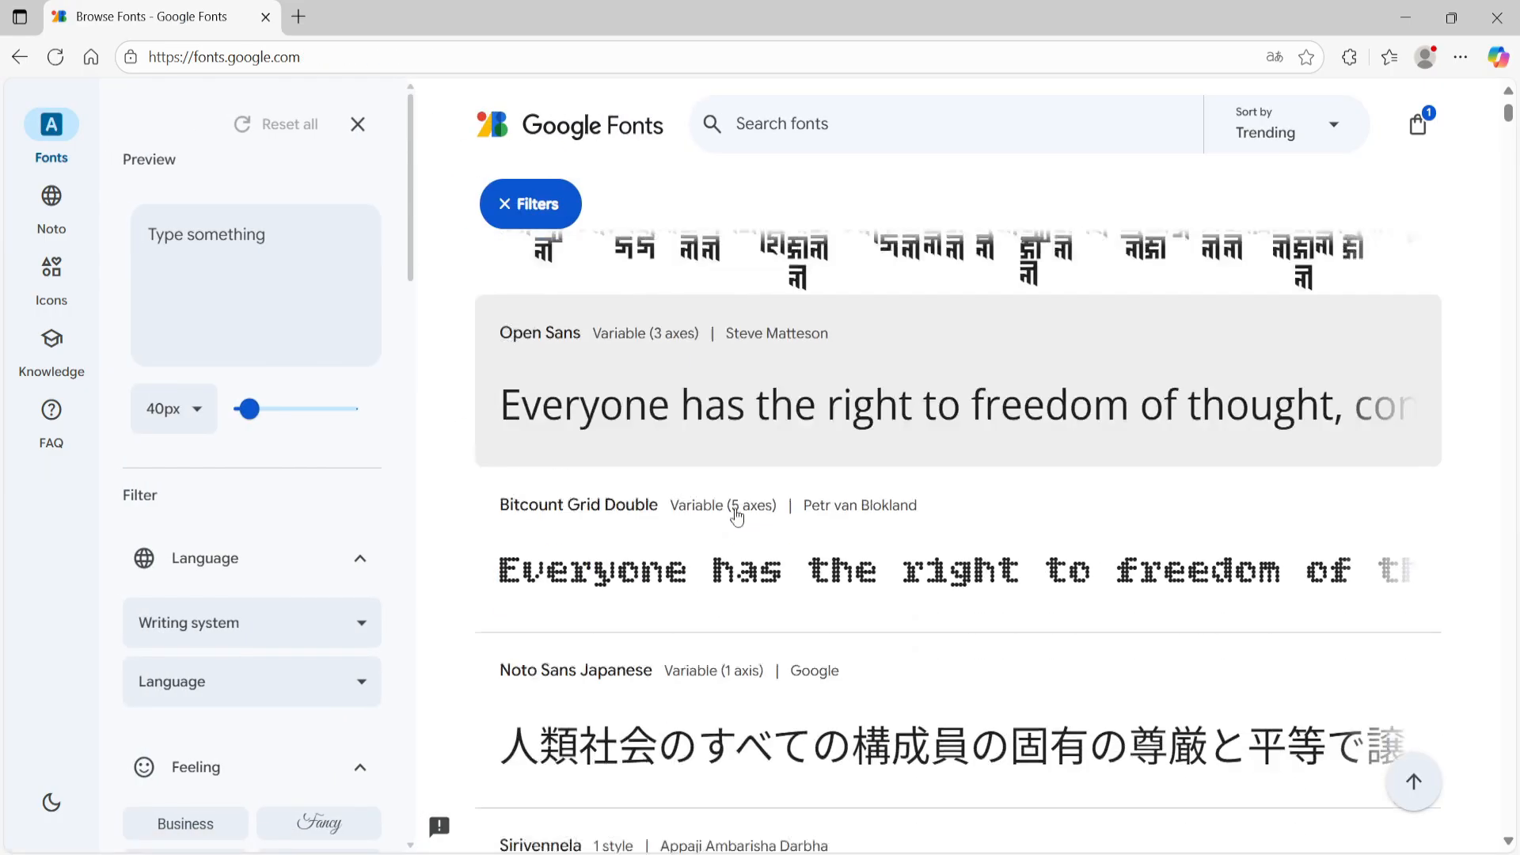
scroll(737, 515, "down", 12)
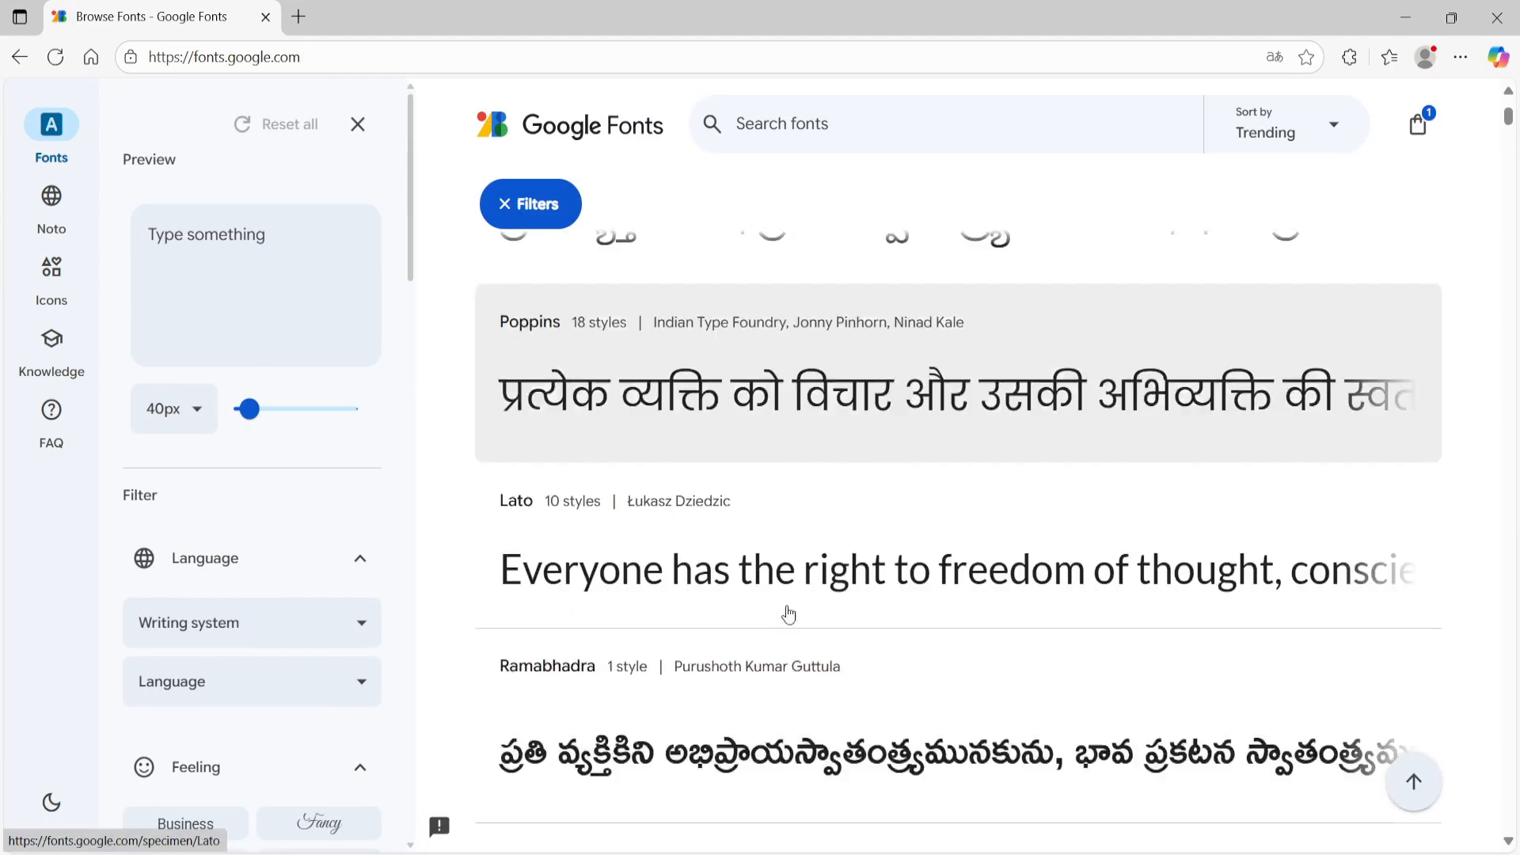
scroll(789, 614, "down", 10)
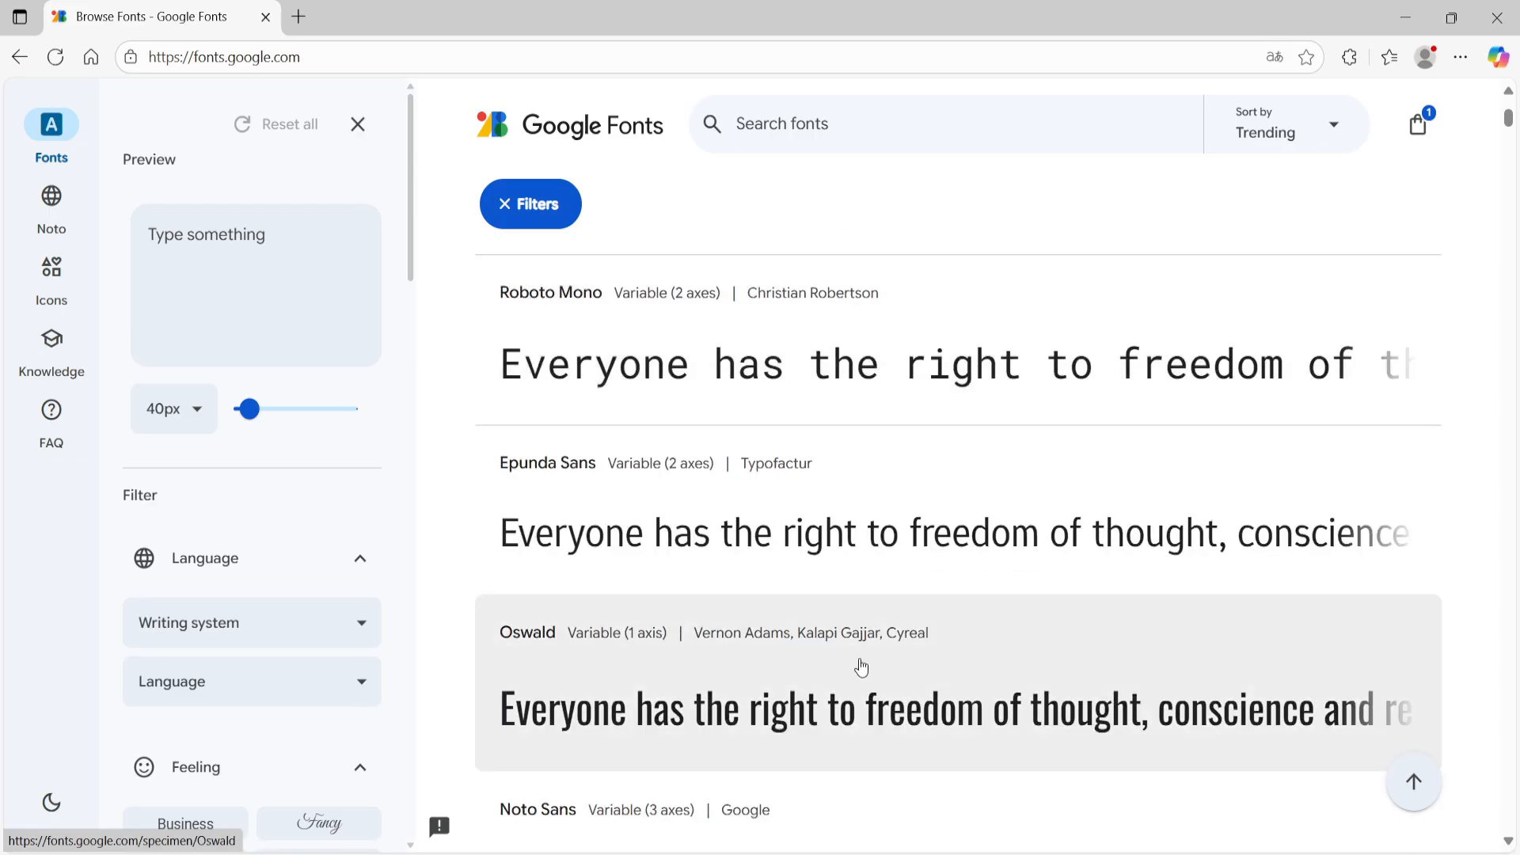
left_click(758, 684)
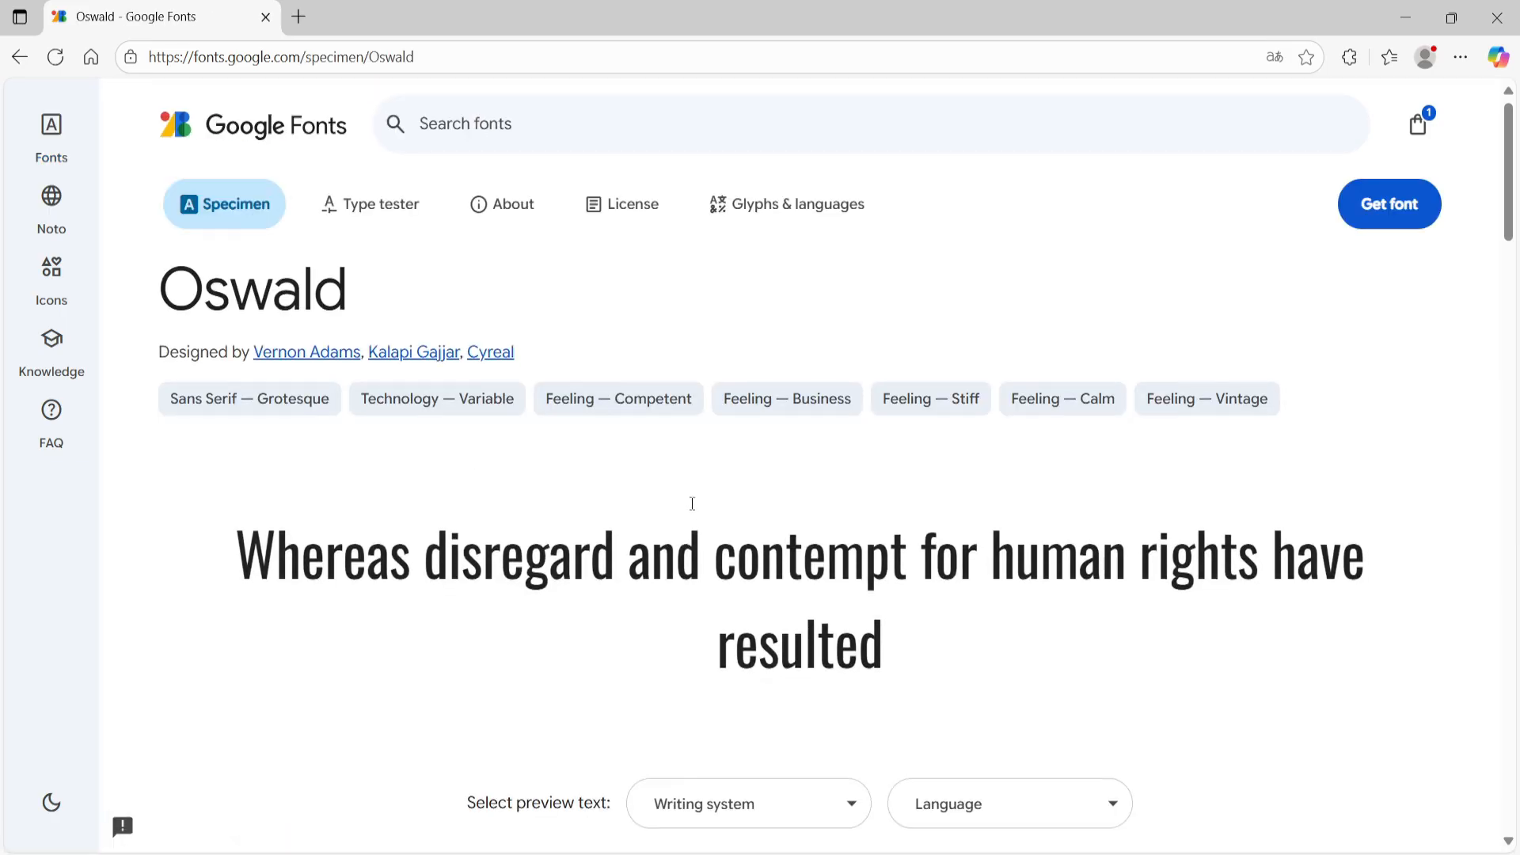
Examine the Oswald styles, from ExtraLight 200 to Bold 700, in their sample lines
scroll(692, 504, "down", 15)
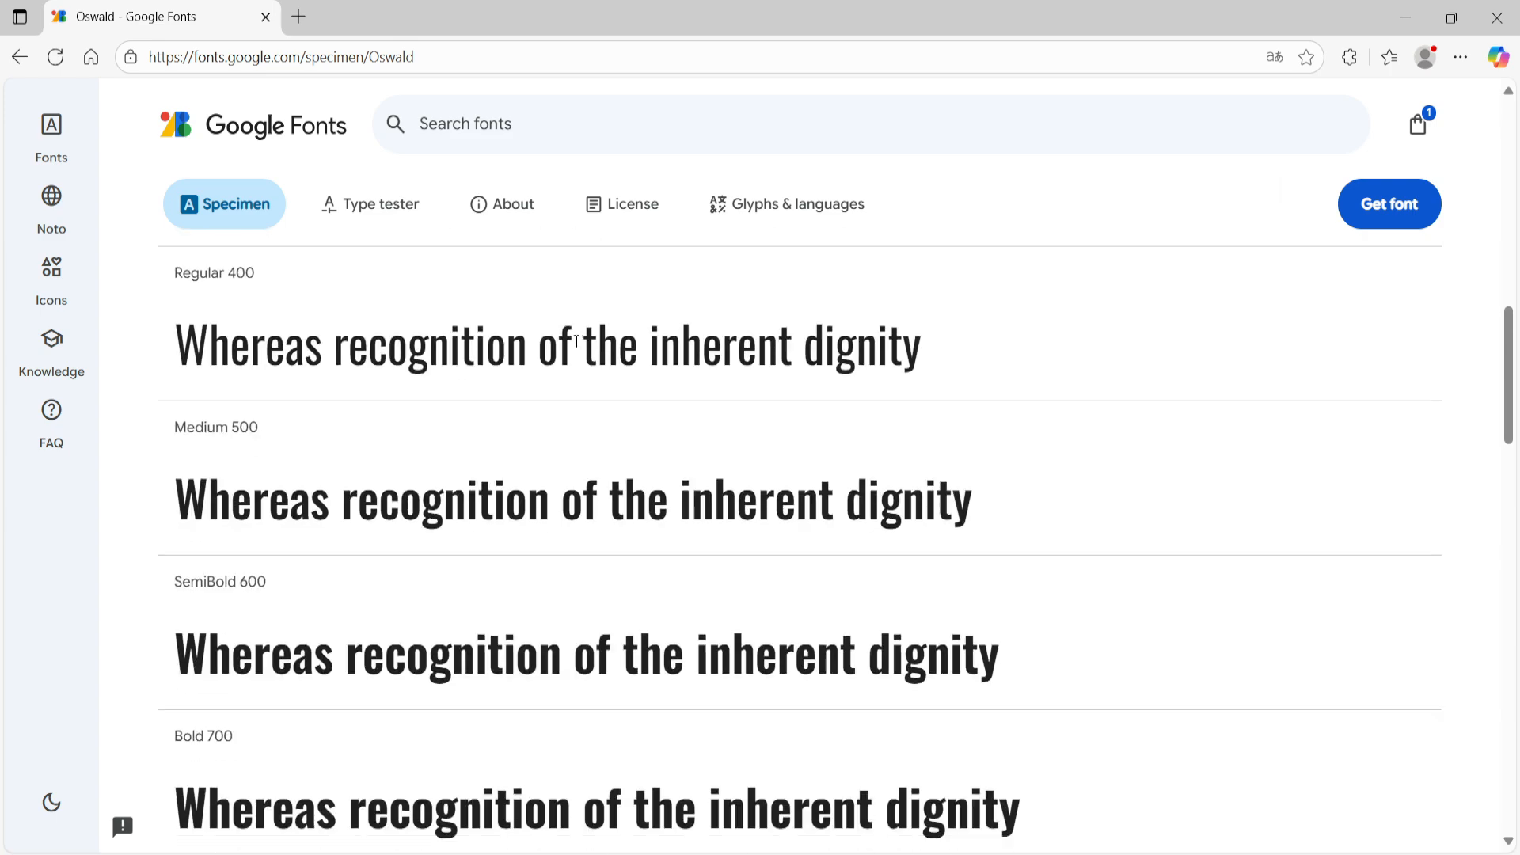
scroll(747, 417, "down", 9)
scroll(777, 451, "up", 7)
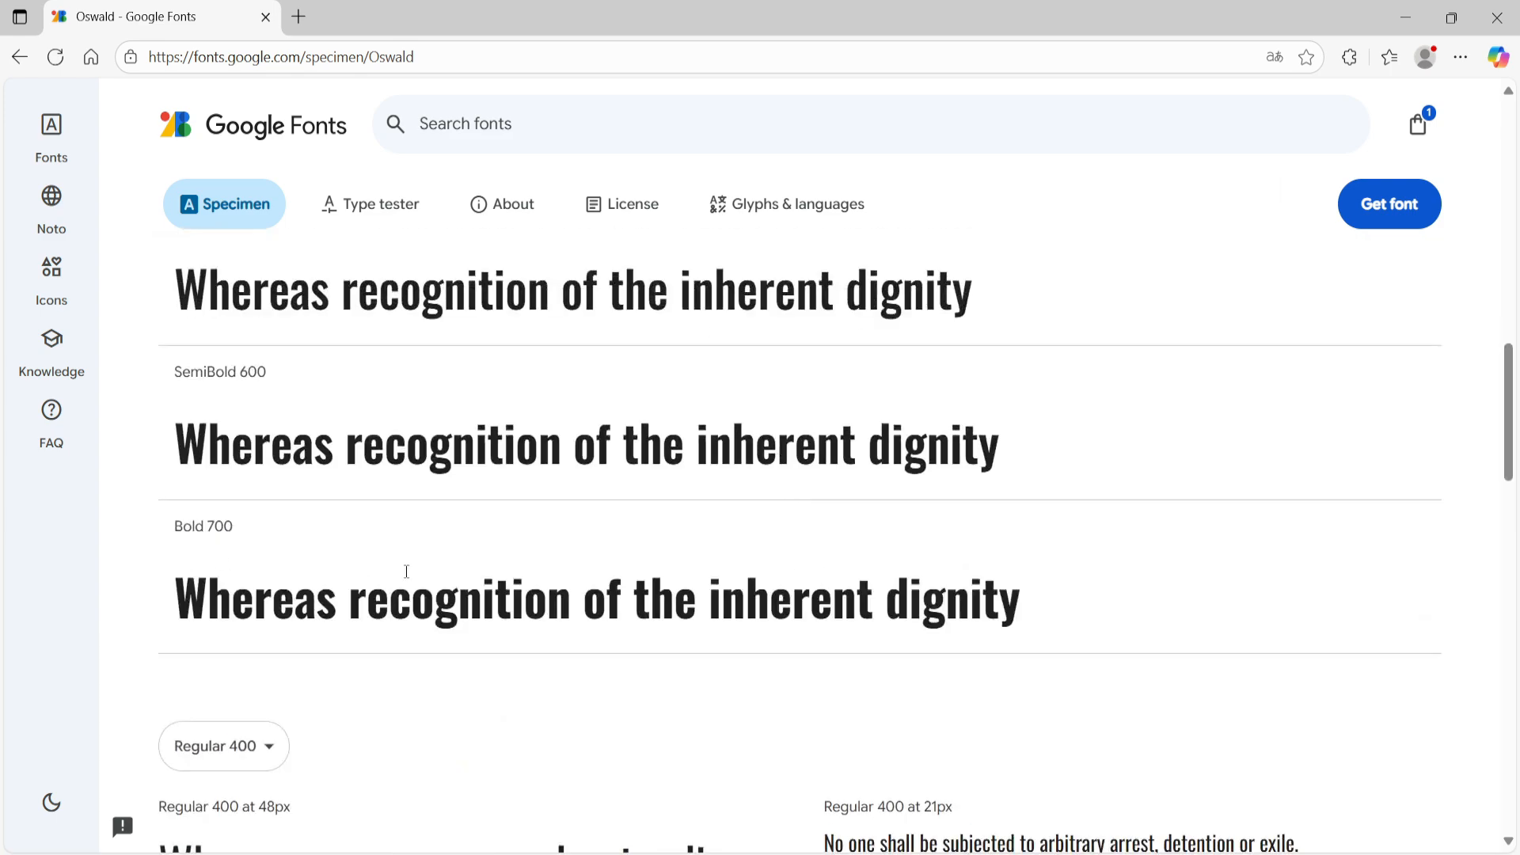
scroll(504, 526, "up", 8)
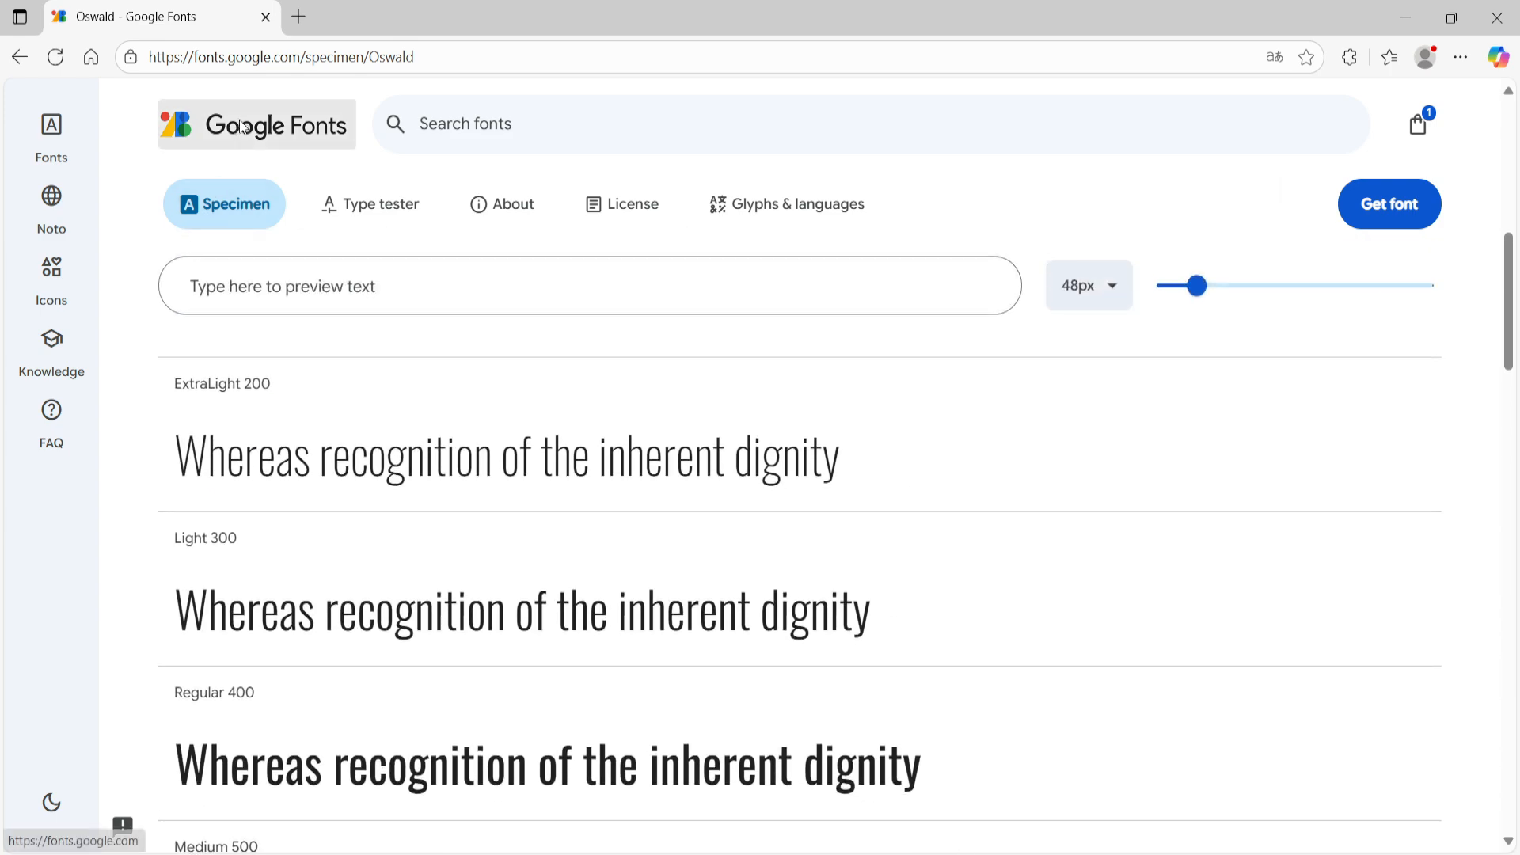
Return from Oswald to the font catalogue, browse its first families and open a new browser tab
left_click(277, 125)
scroll(683, 363, "down", 8)
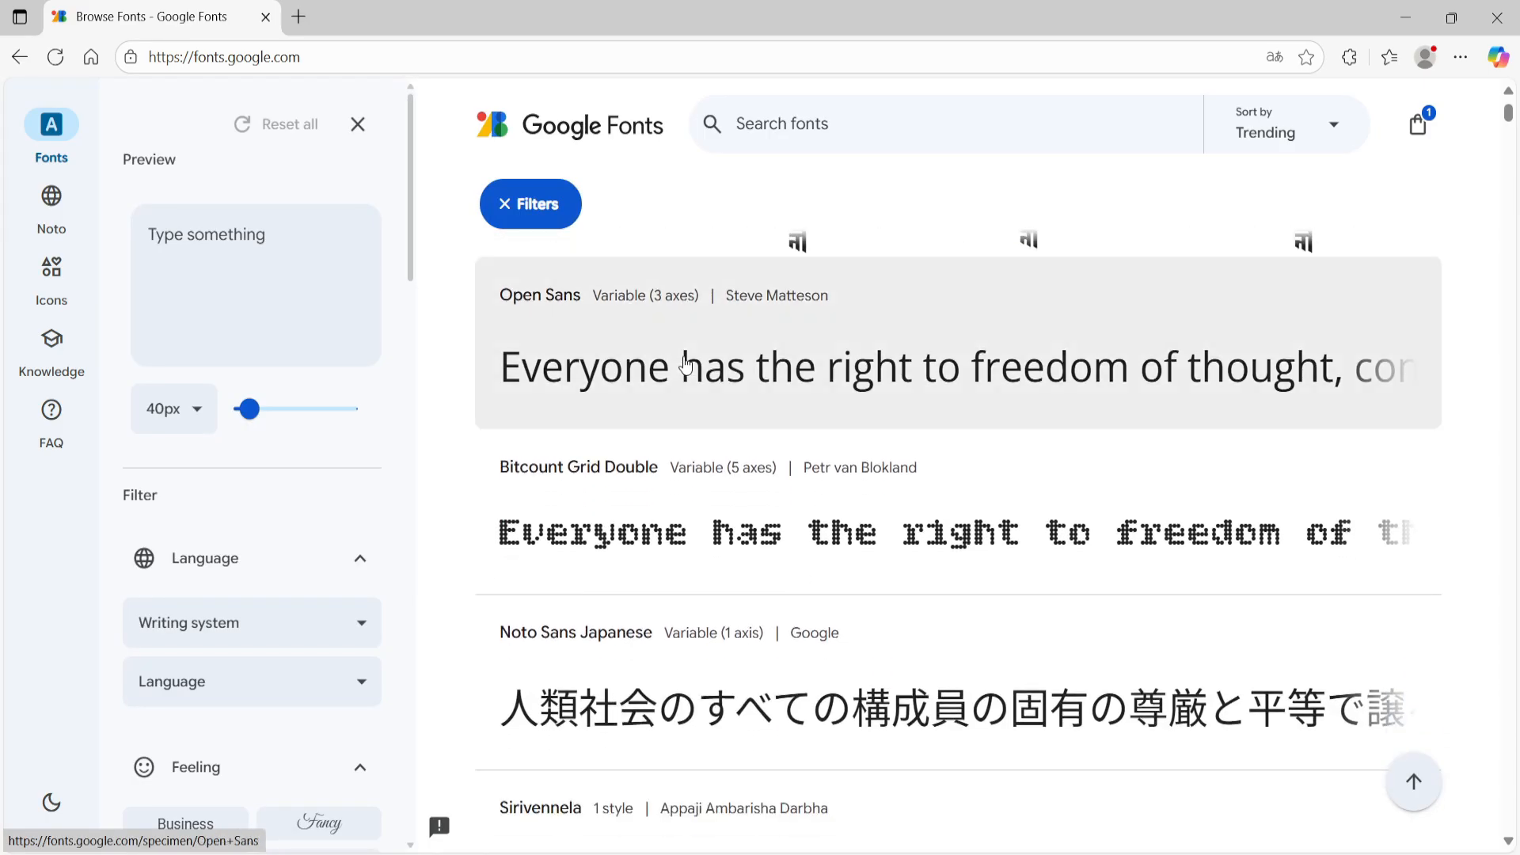
scroll(686, 364, "down", 2)
scroll(637, 600, "down", 1)
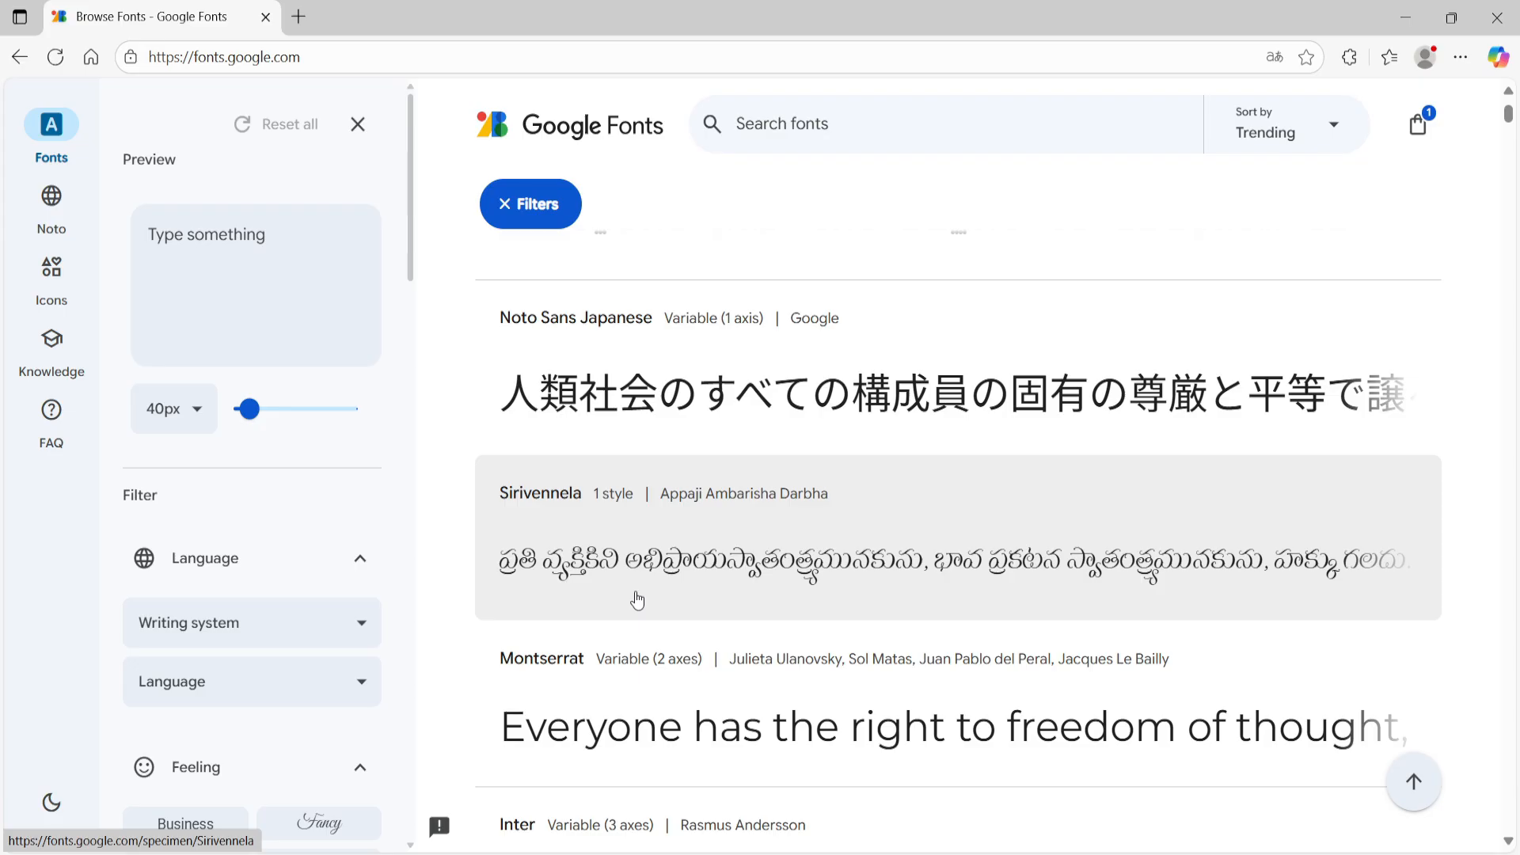
left_click(298, 17)
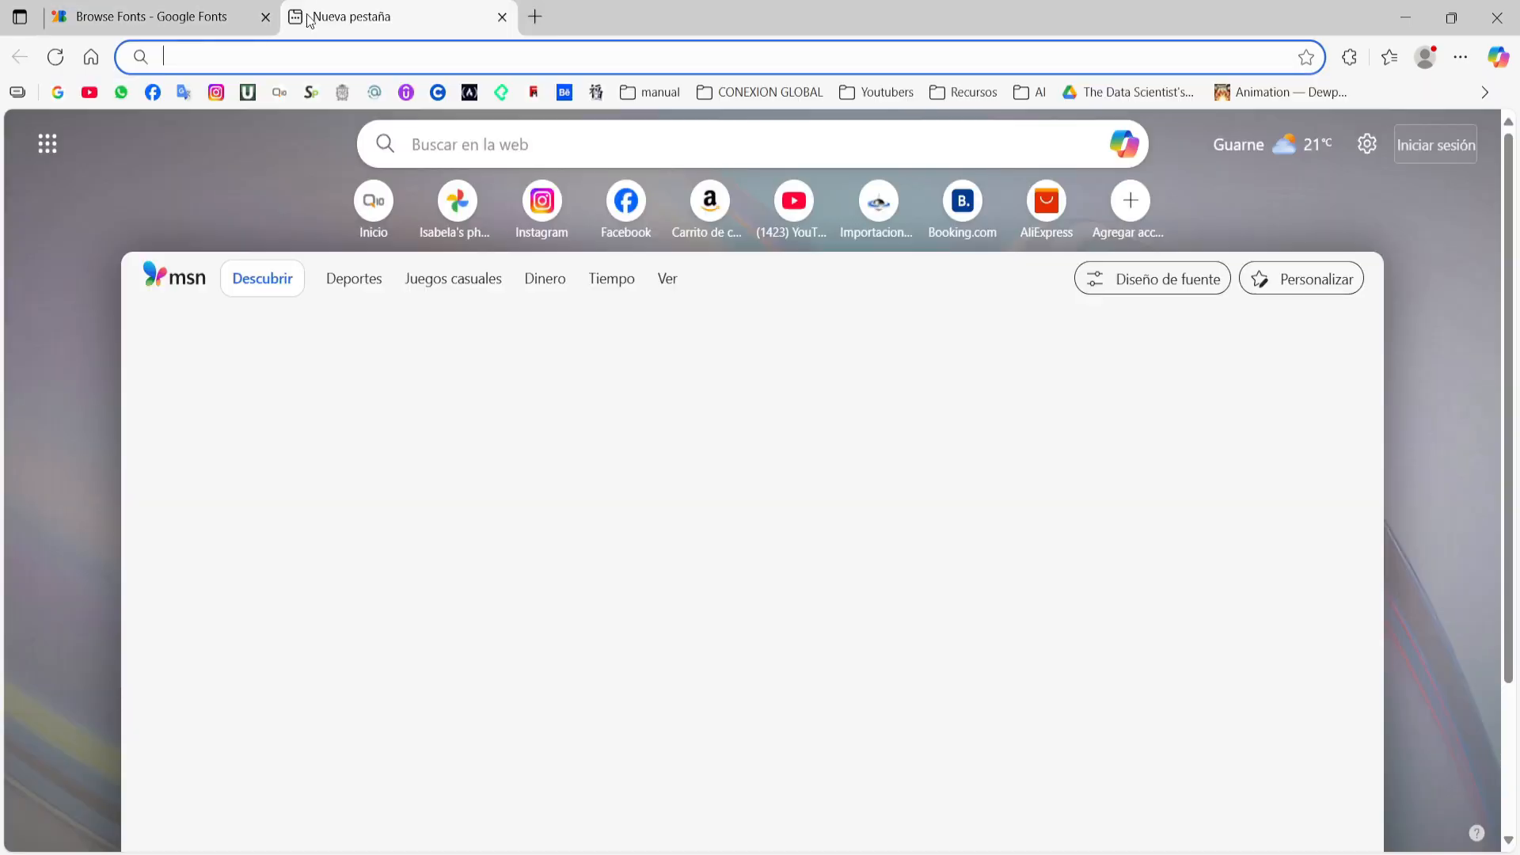
Search the web for dafont and open the DaFont site in Spanish from the results
type("daf")
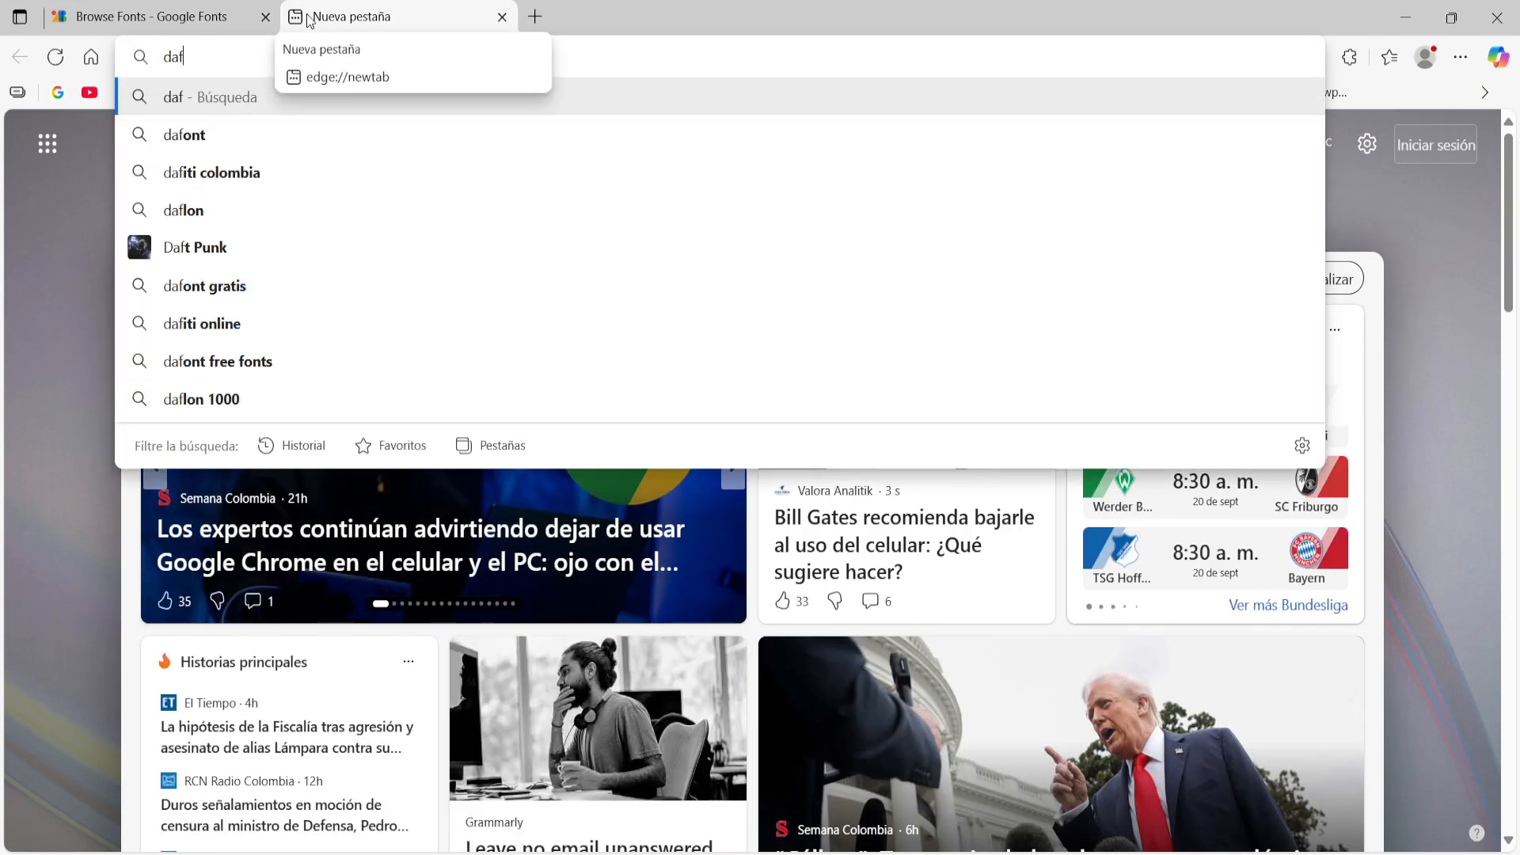
key("Down")
key("Return")
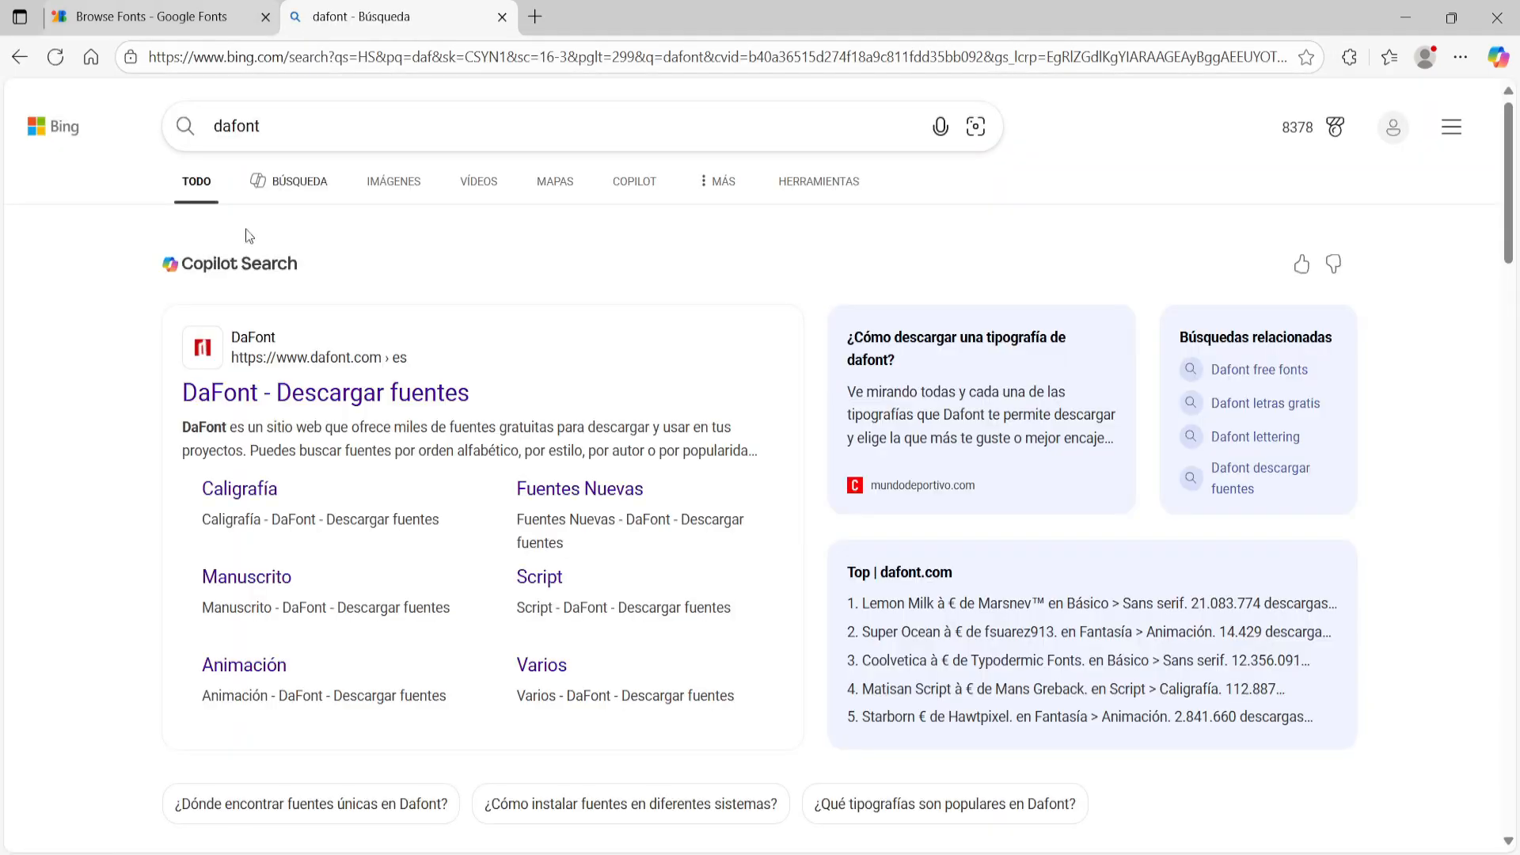
left_click(269, 409)
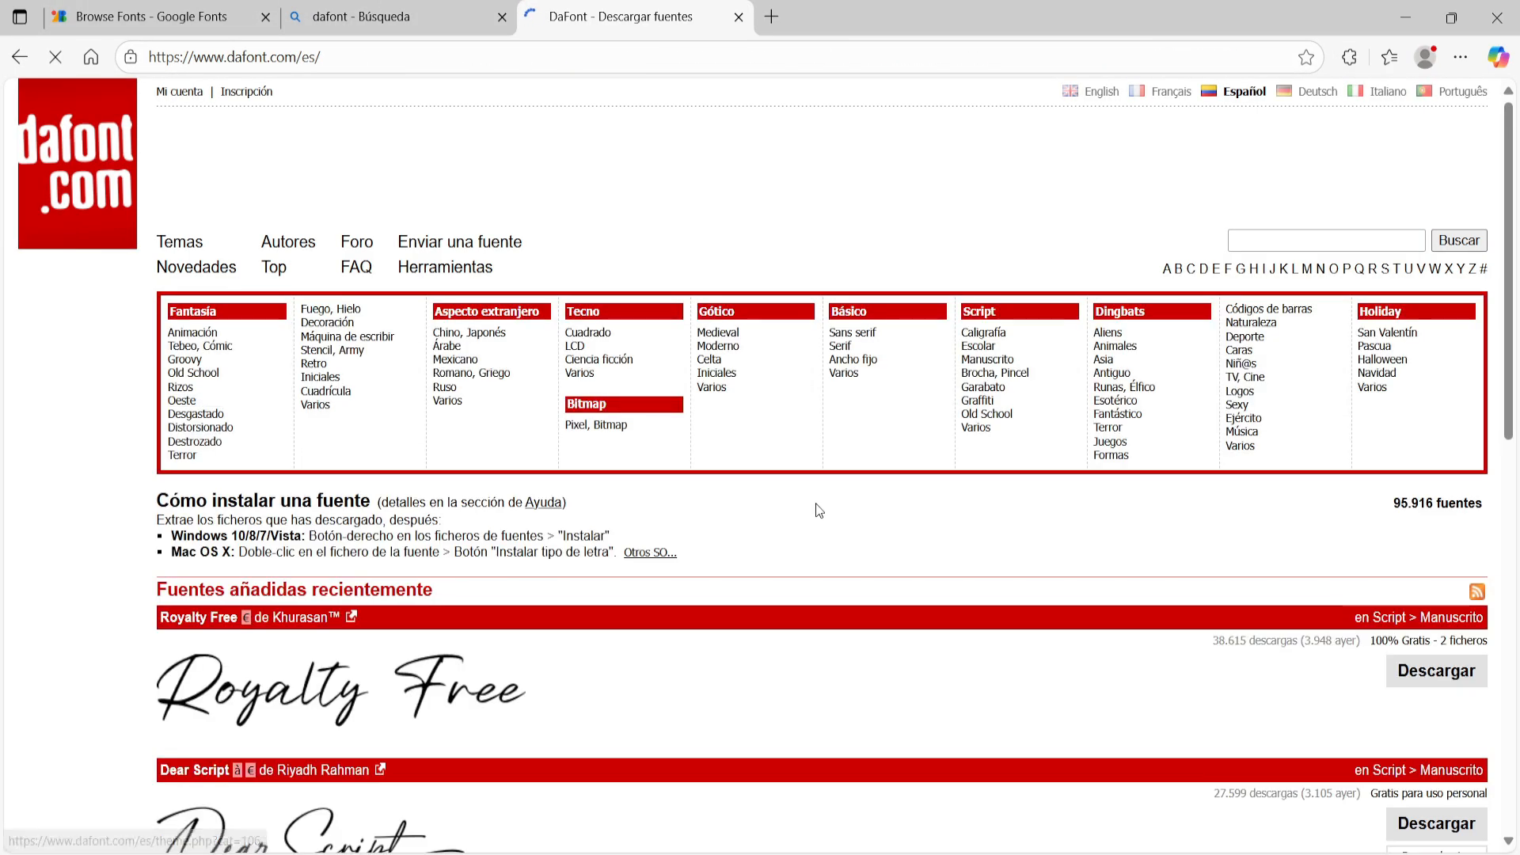
Browse the recently added fonts on DaFont's home page, and look through the Básico > Sans serif category
scroll(817, 511, "down", 4)
scroll(819, 511, "down", 5)
scroll(971, 501, "up", 3)
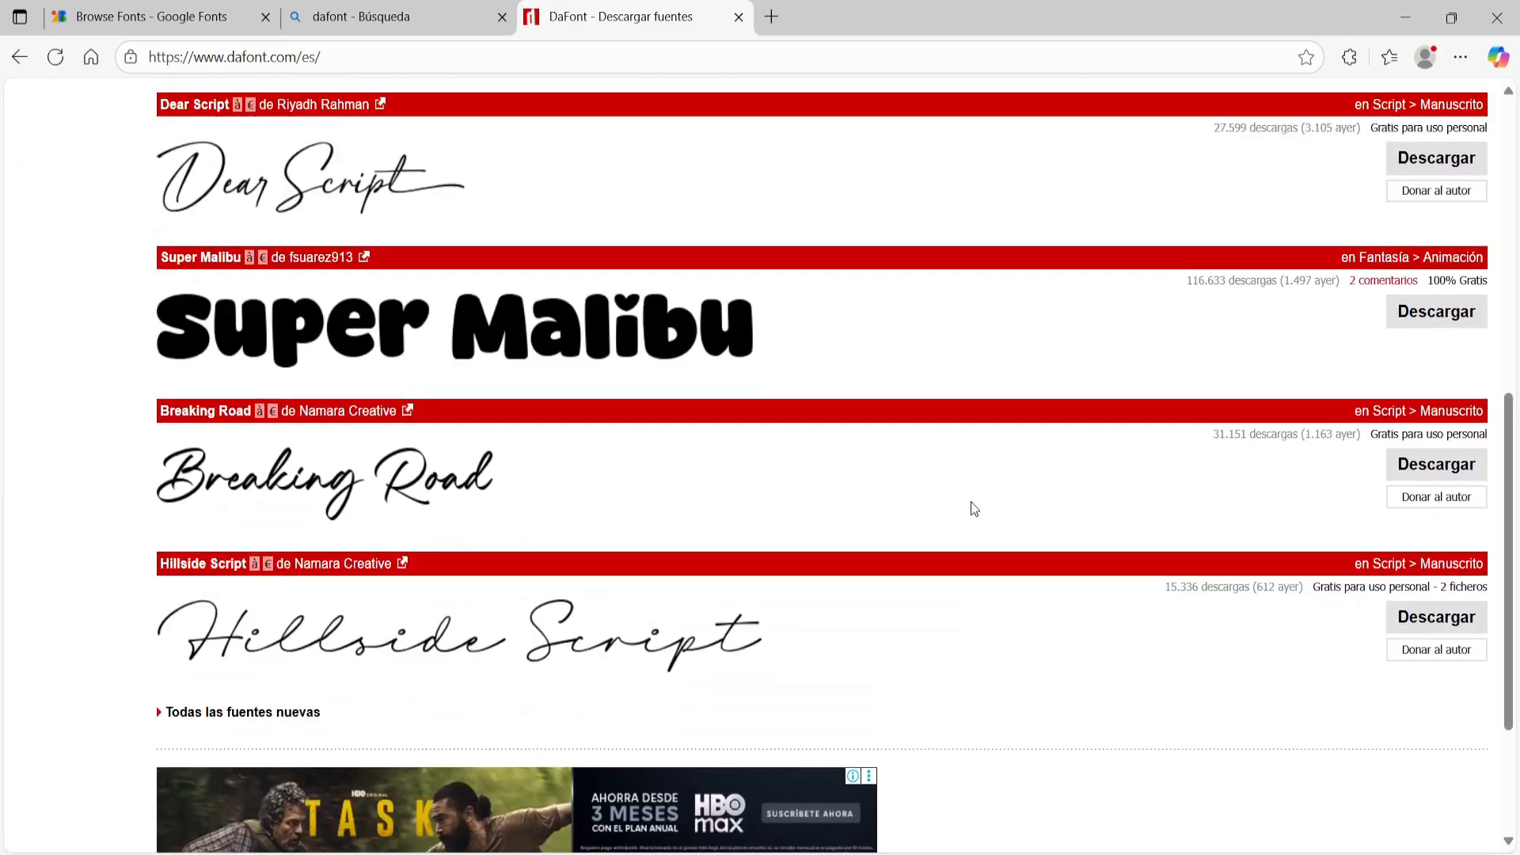
scroll(587, 441, "up", 4)
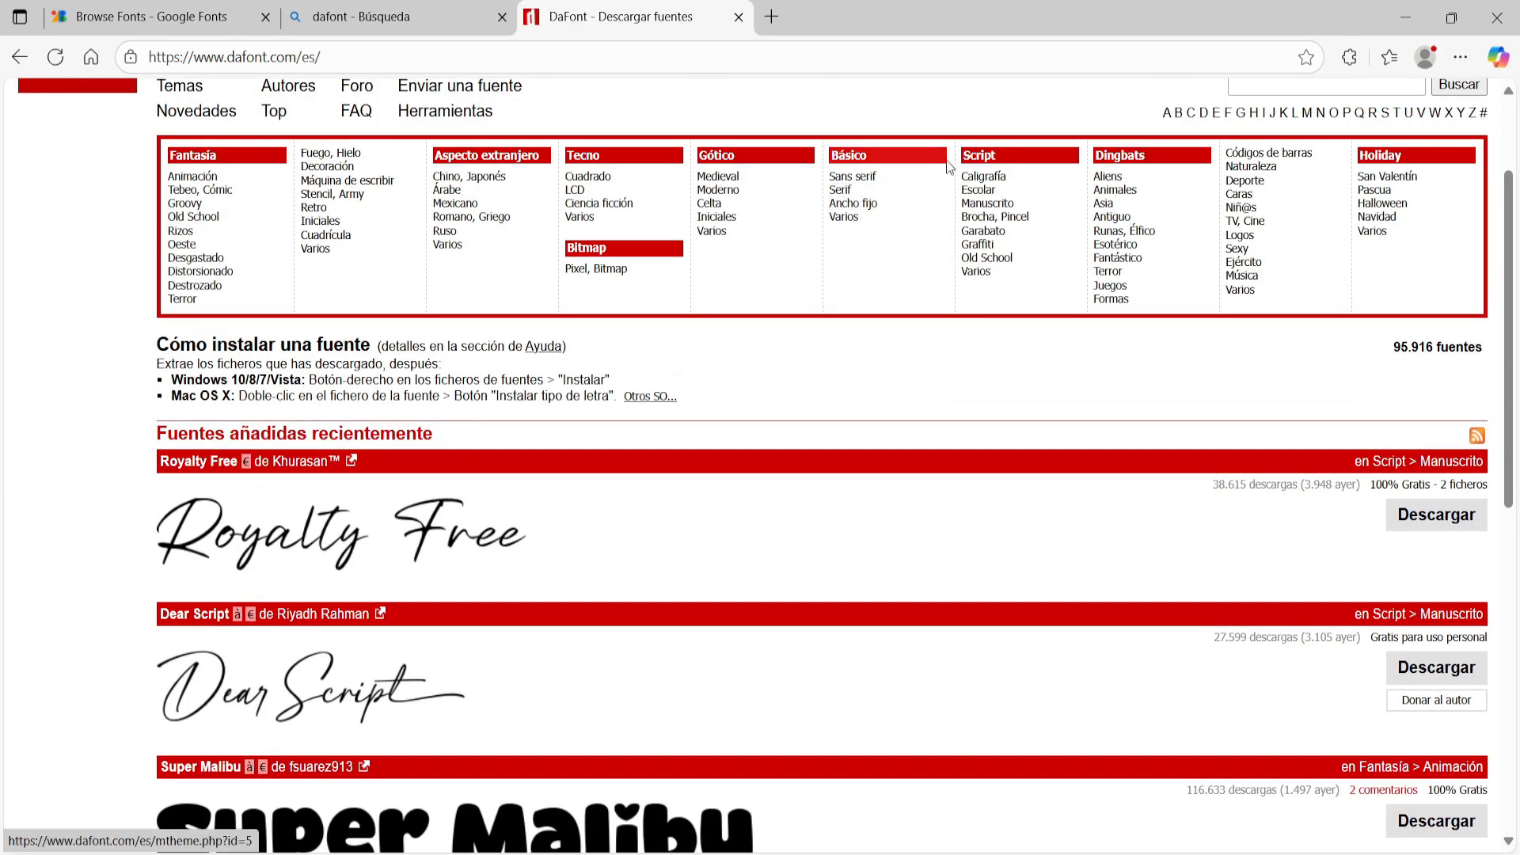
left_click(862, 181)
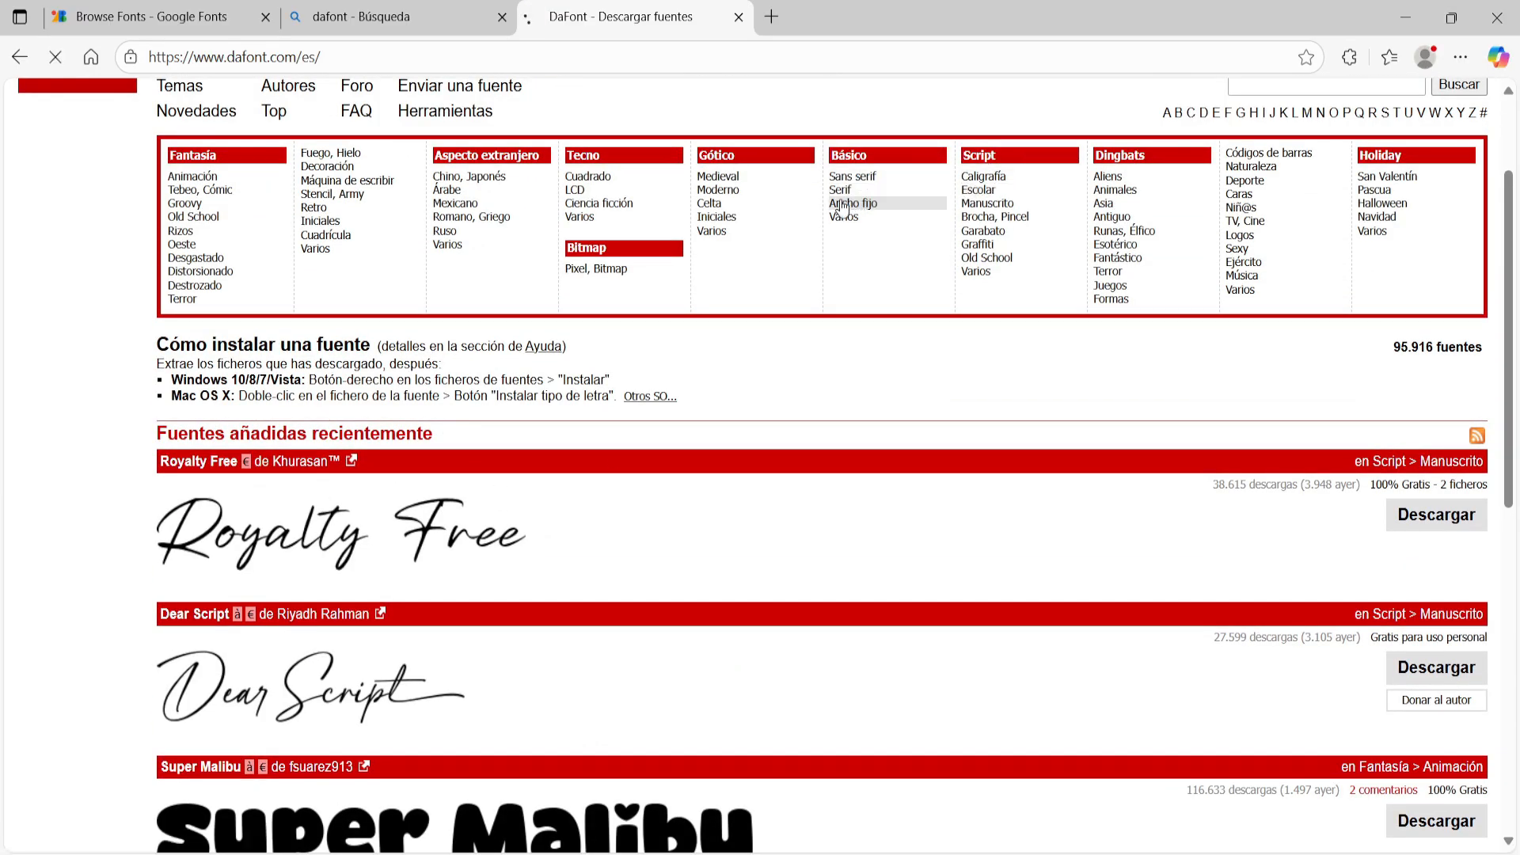
scroll(900, 317, "down", 3)
scroll(1009, 295, "up", 5)
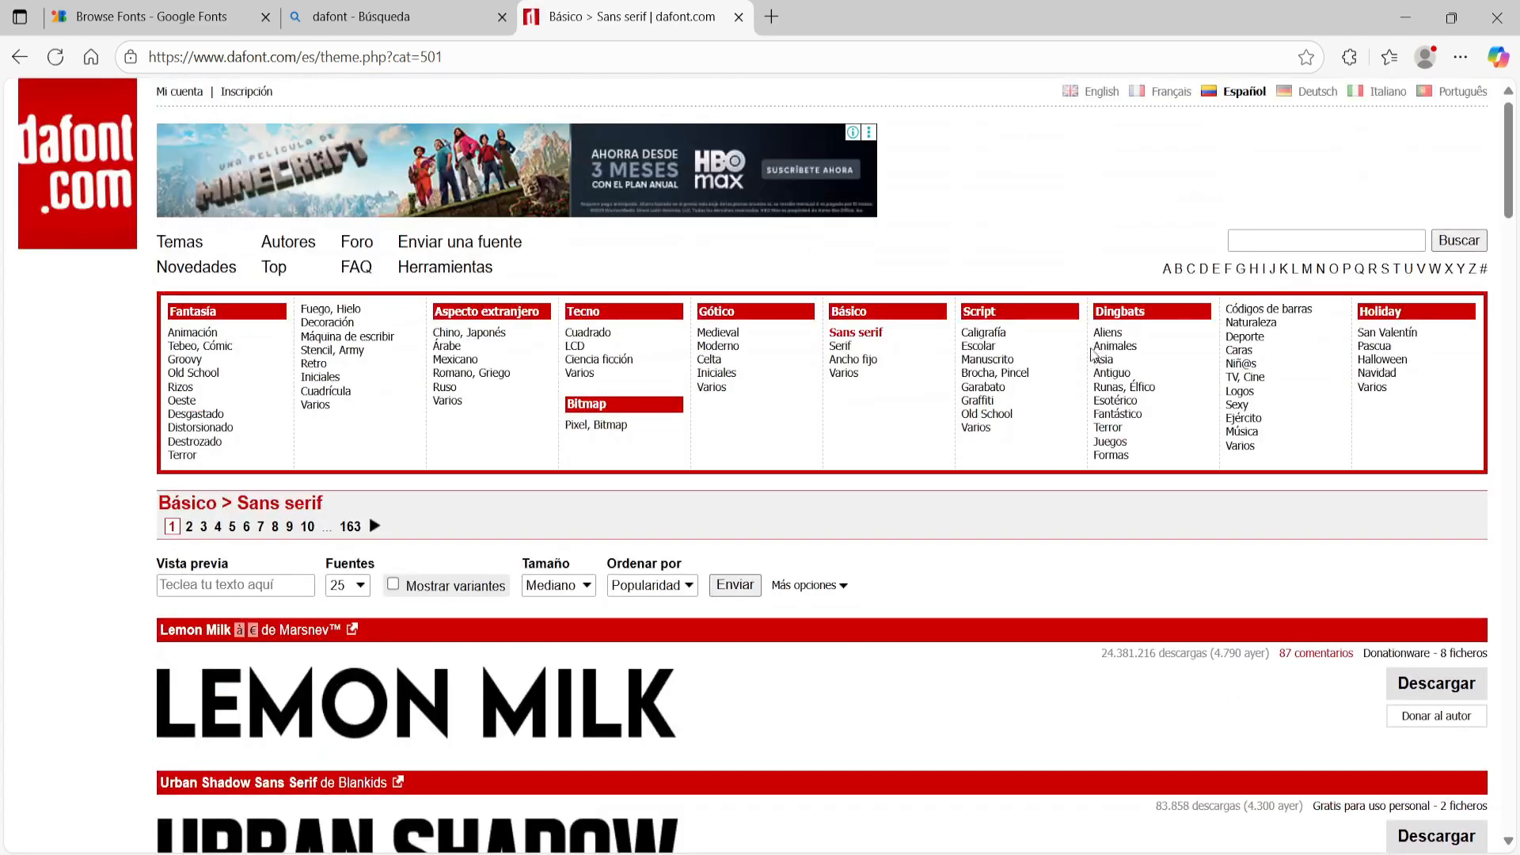
Open DaFont's Dingbats > Runas, Élfico category and look through its rune and Elvish font samples
left_click(1125, 386)
scroll(656, 491, "down", 3)
scroll(655, 492, "down", 15)
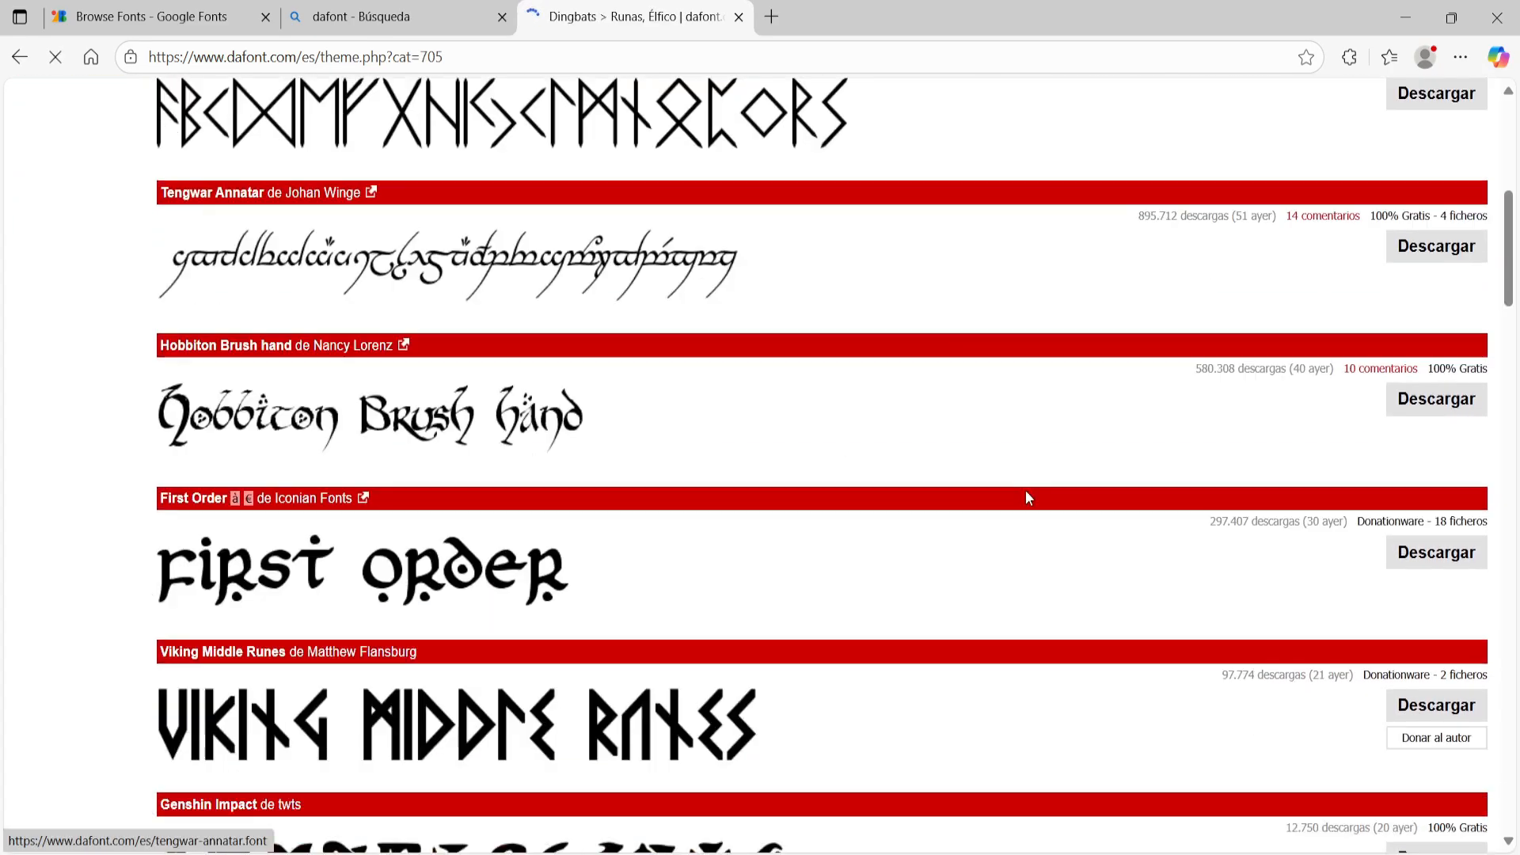
scroll(1077, 424, "up", 13)
scroll(1077, 424, "up", 5)
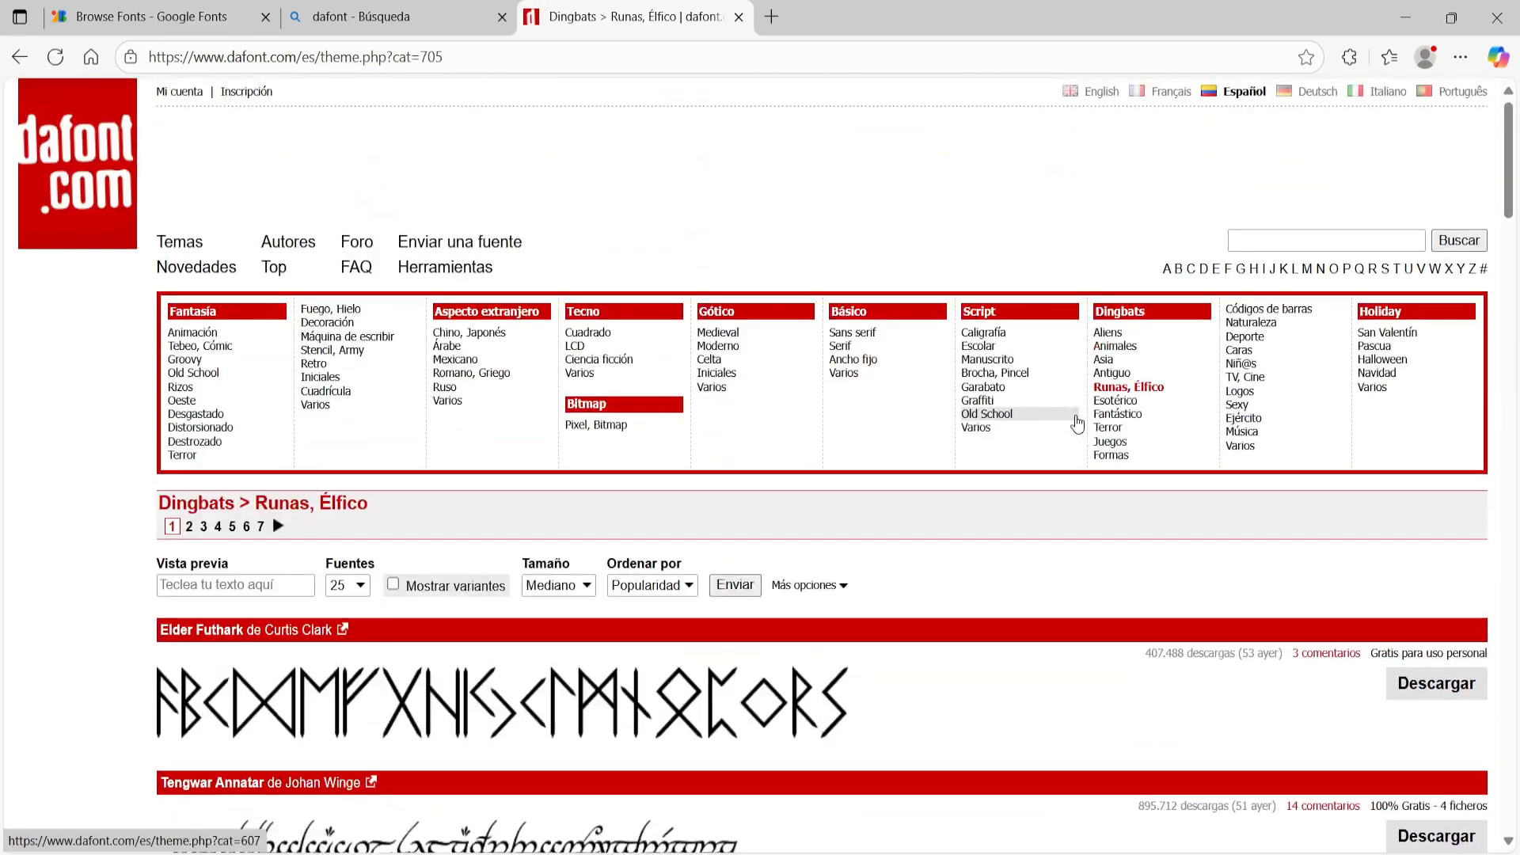
Open the Dingbats > Sexy category and look through its first fonts
left_click(1264, 405)
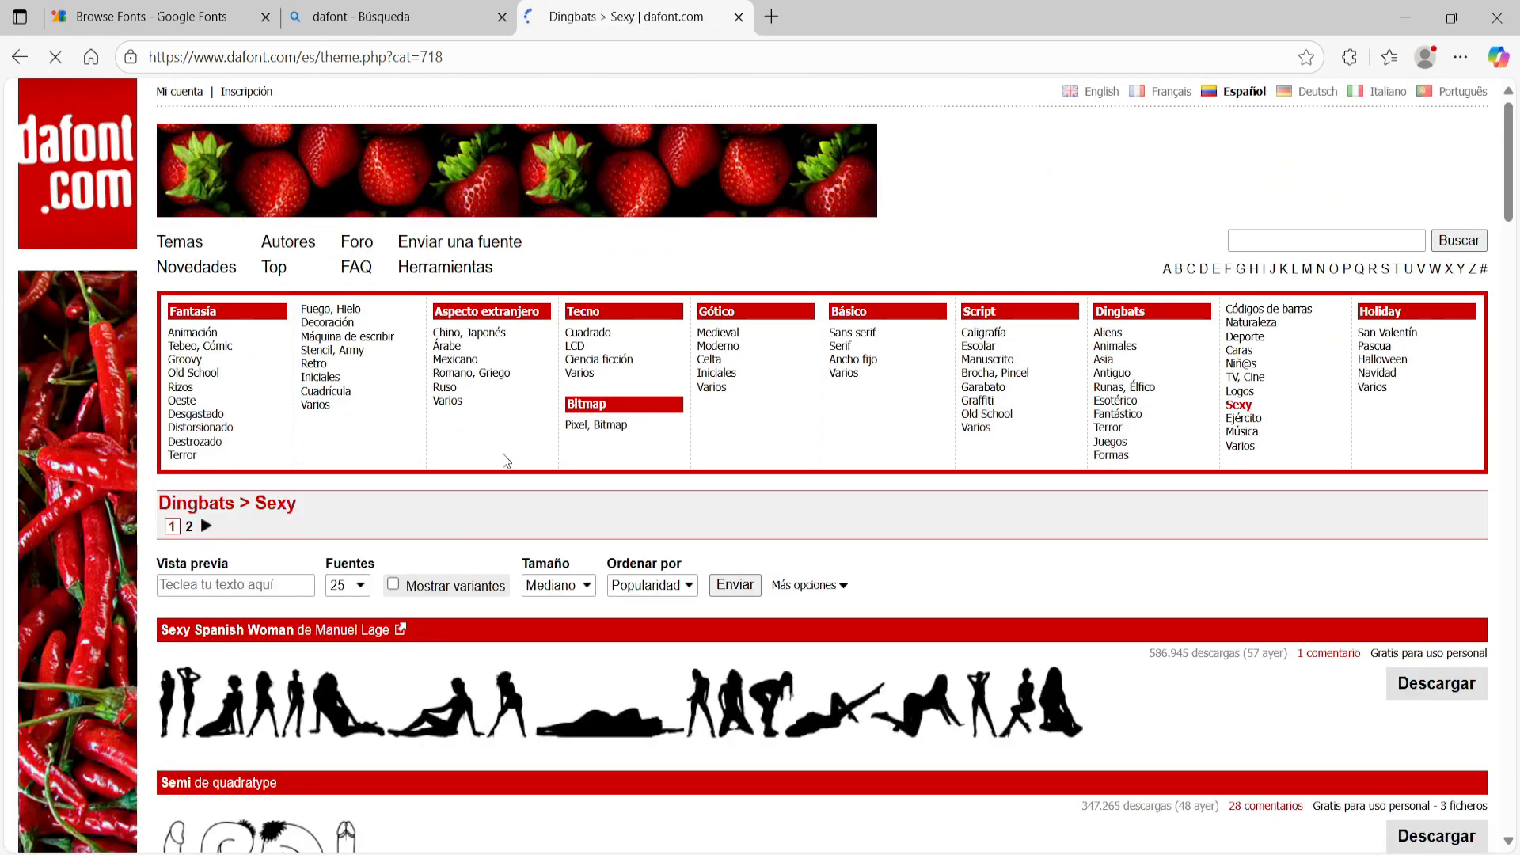
scroll(814, 465, "down", 7)
scroll(1036, 380, "up", 7)
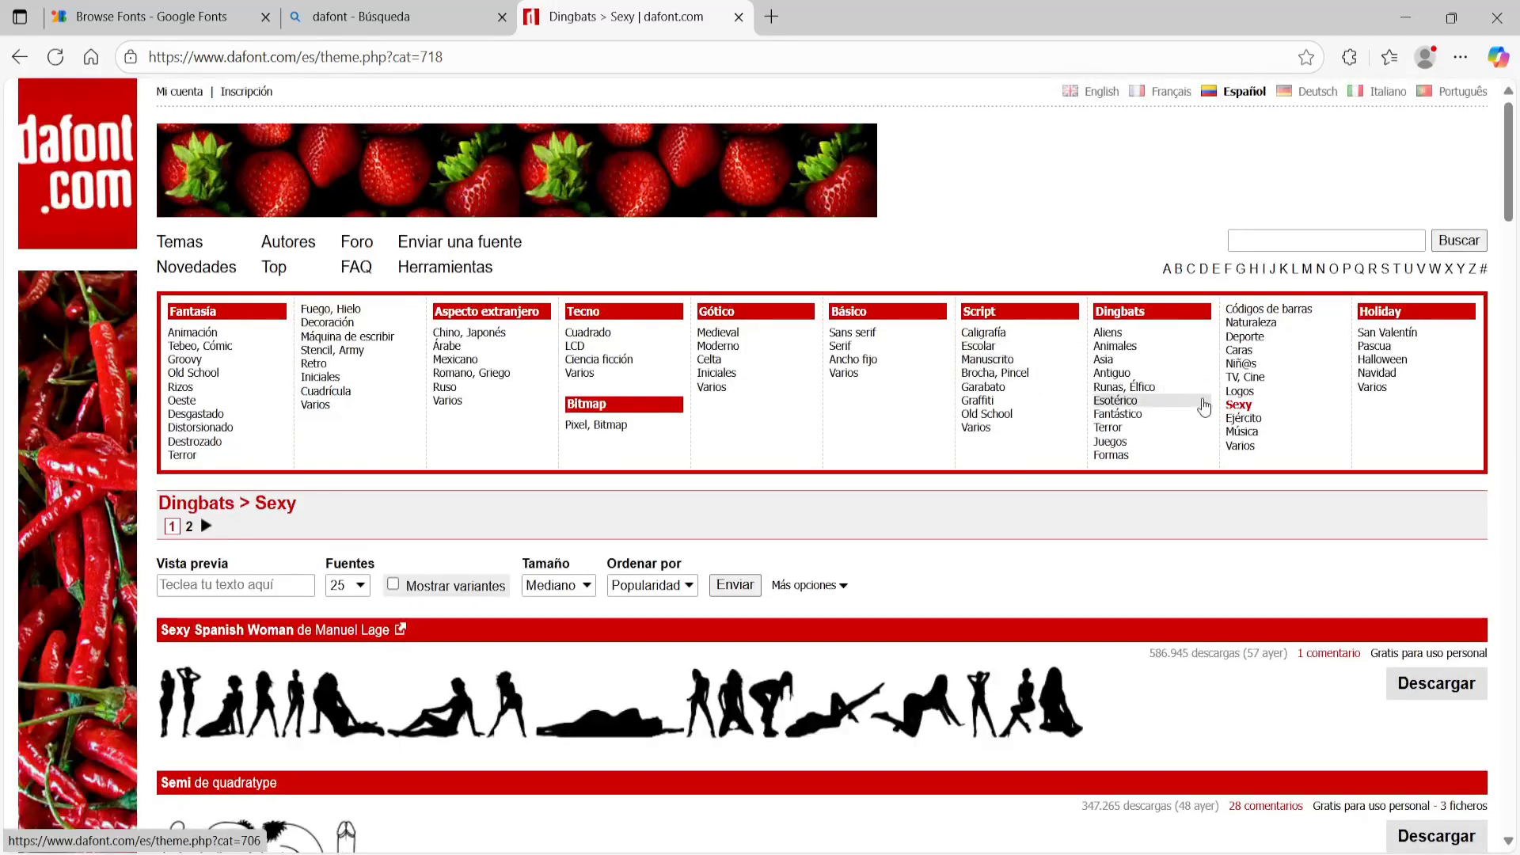
Open the Dingbats > TV, Cine category and look through its film and cartoon symbol fonts
left_click(1246, 377)
scroll(626, 480, "down", 5)
scroll(626, 481, "down", 4)
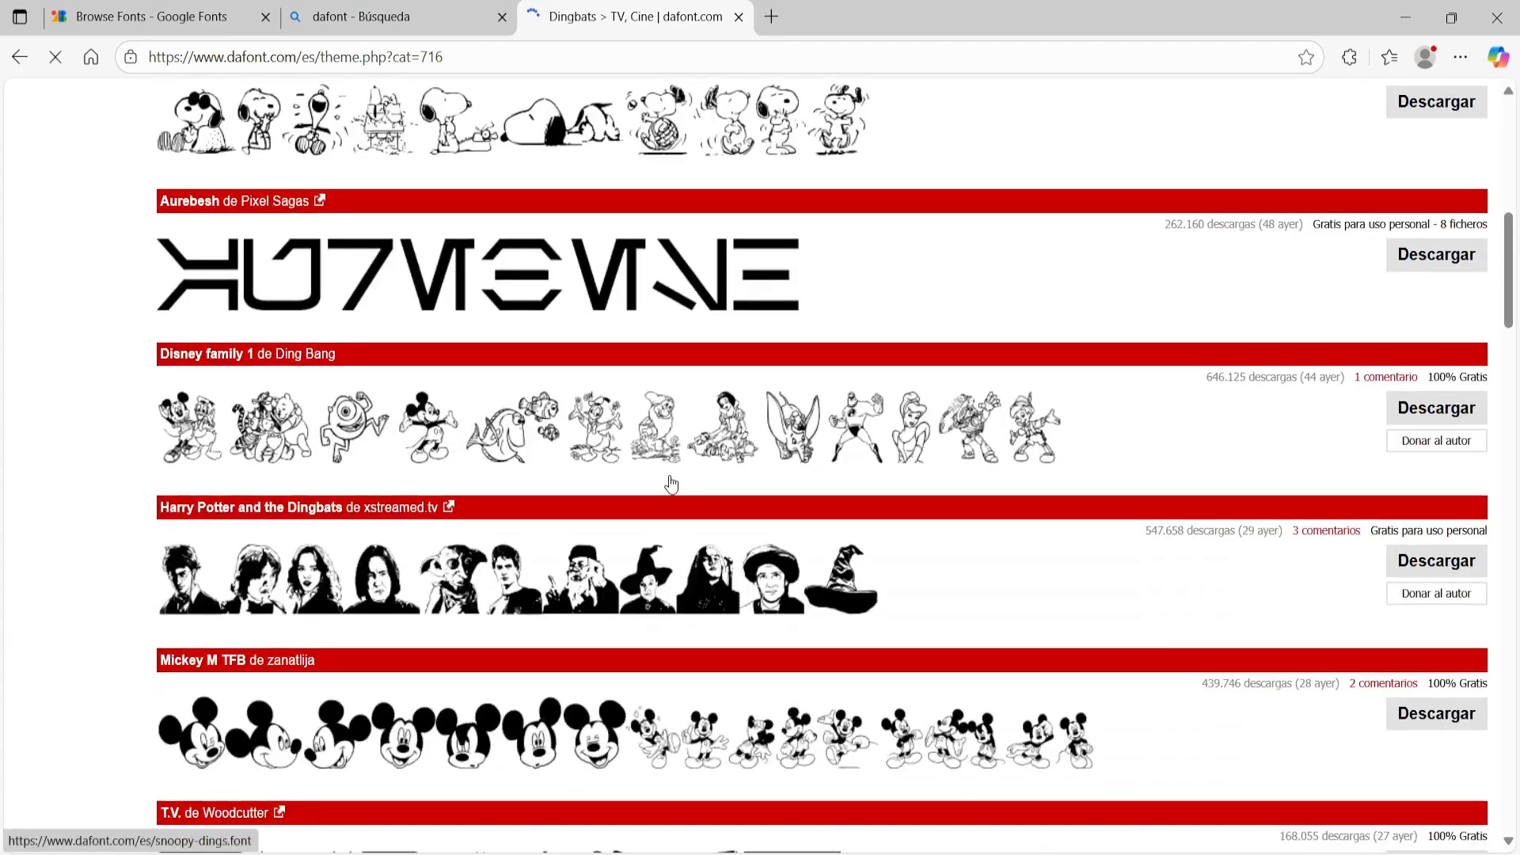
mouse_move(282, 8)
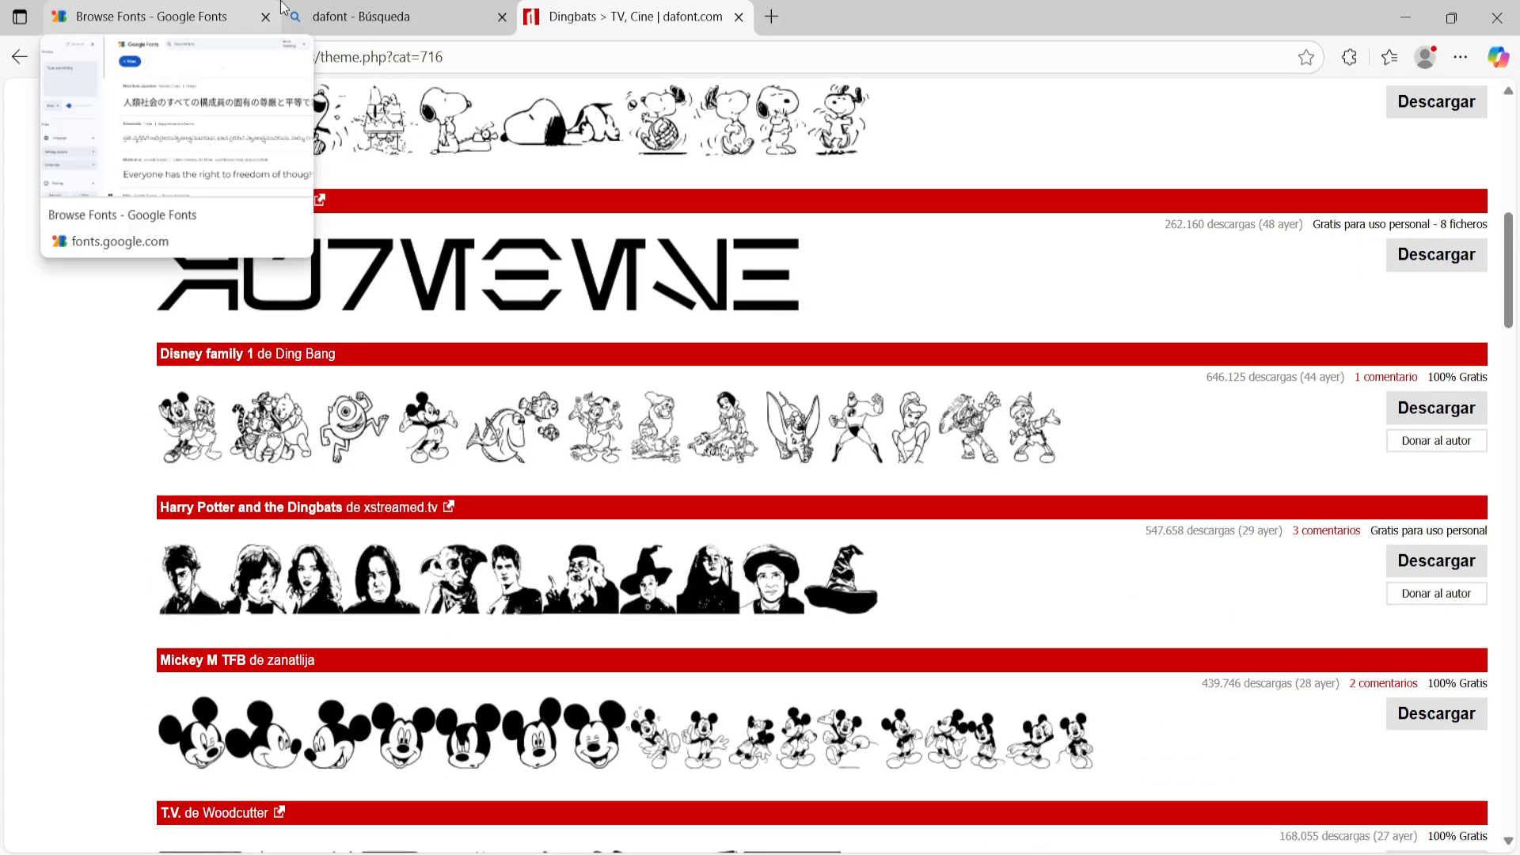
scroll(464, 383, "up", 10)
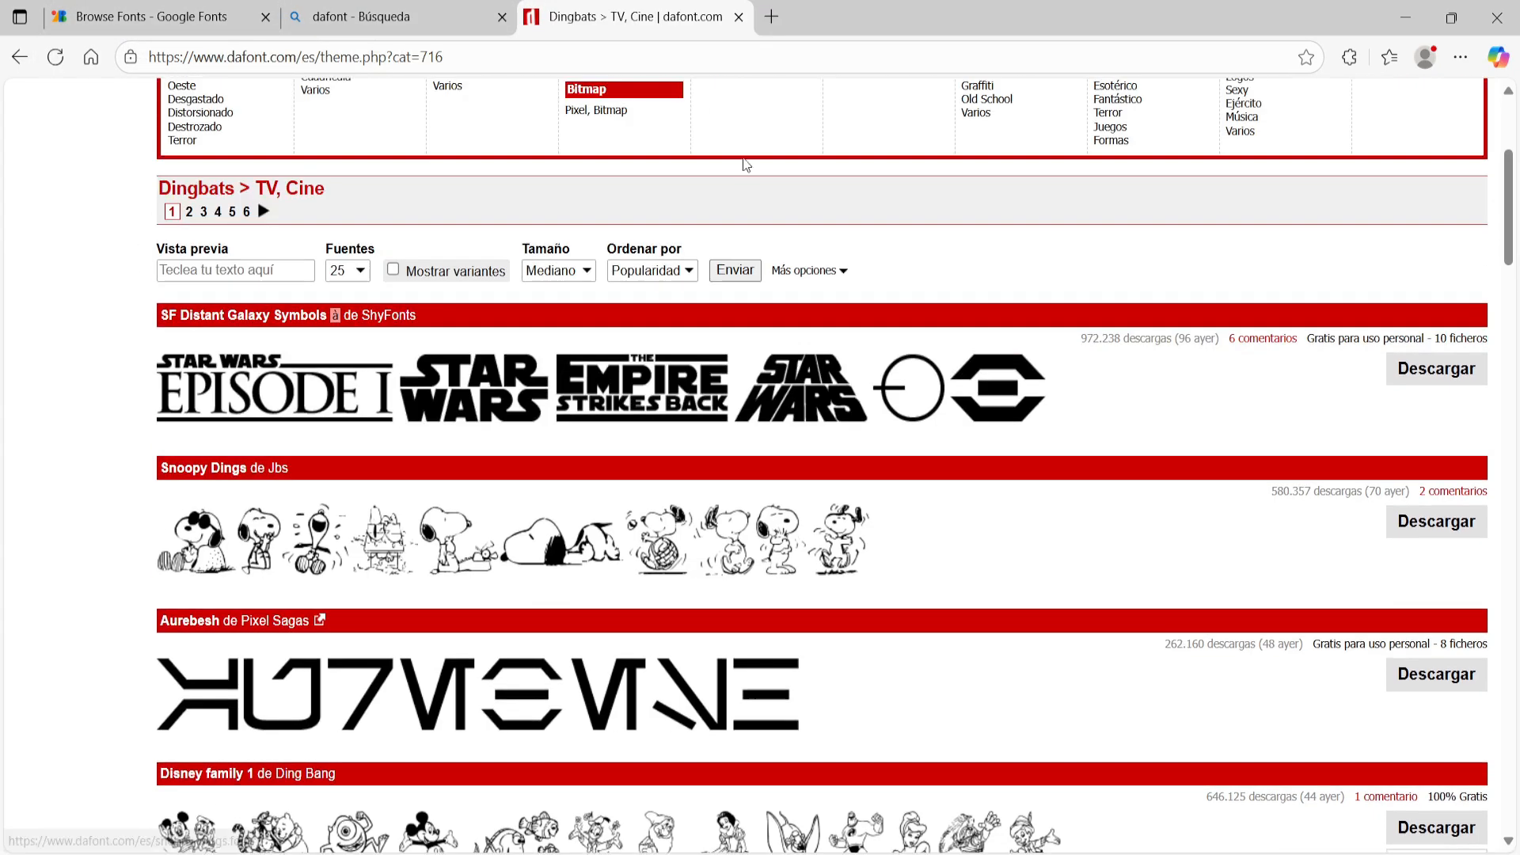
Open the Aspecto extranjero > Mexicano category and examine the font samples on its first page
left_click(458, 361)
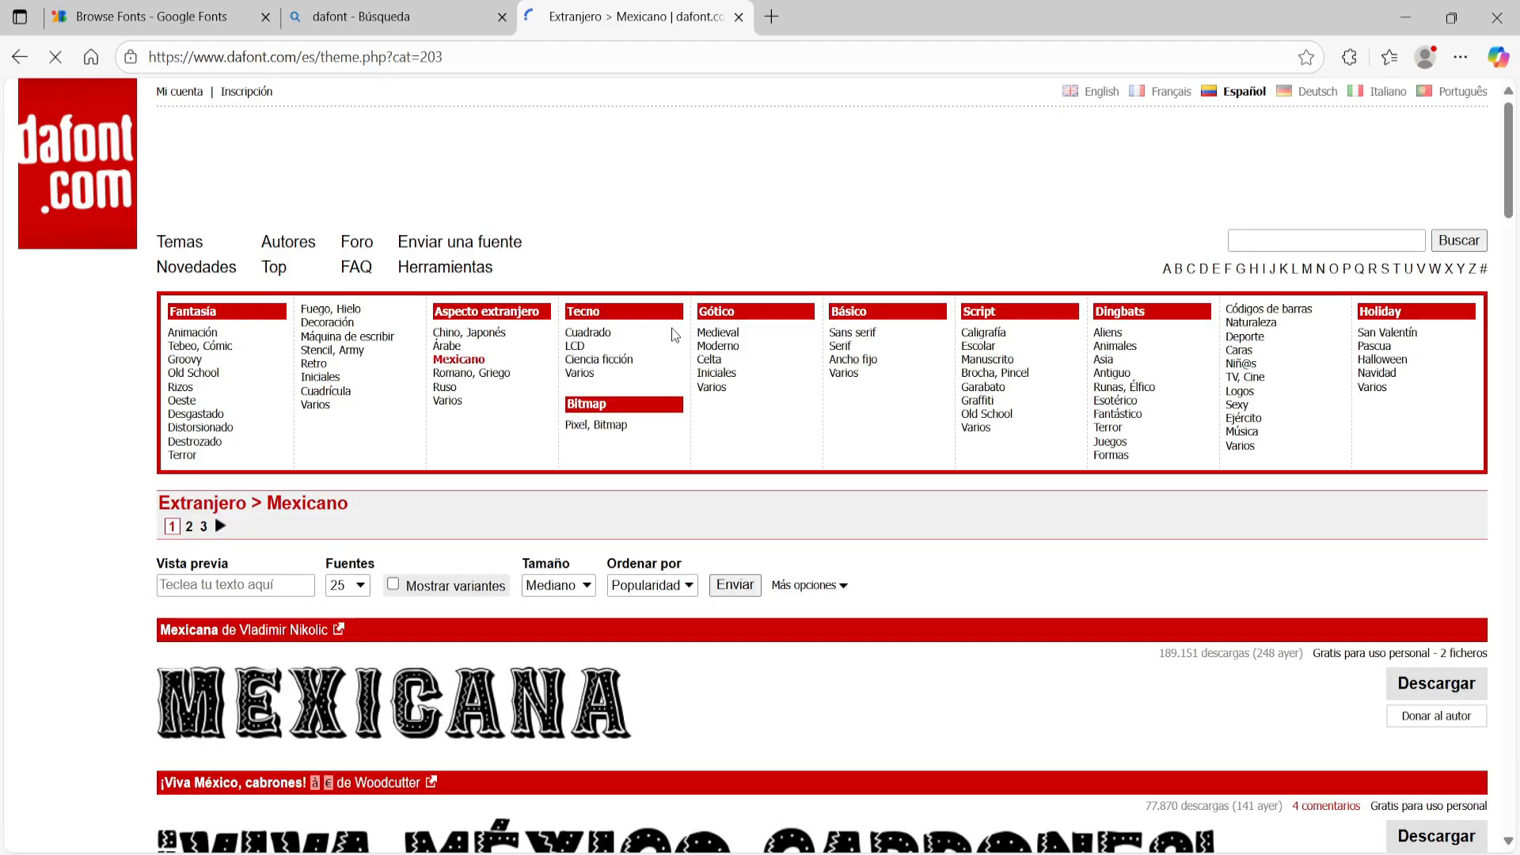
scroll(689, 357, "down", 5)
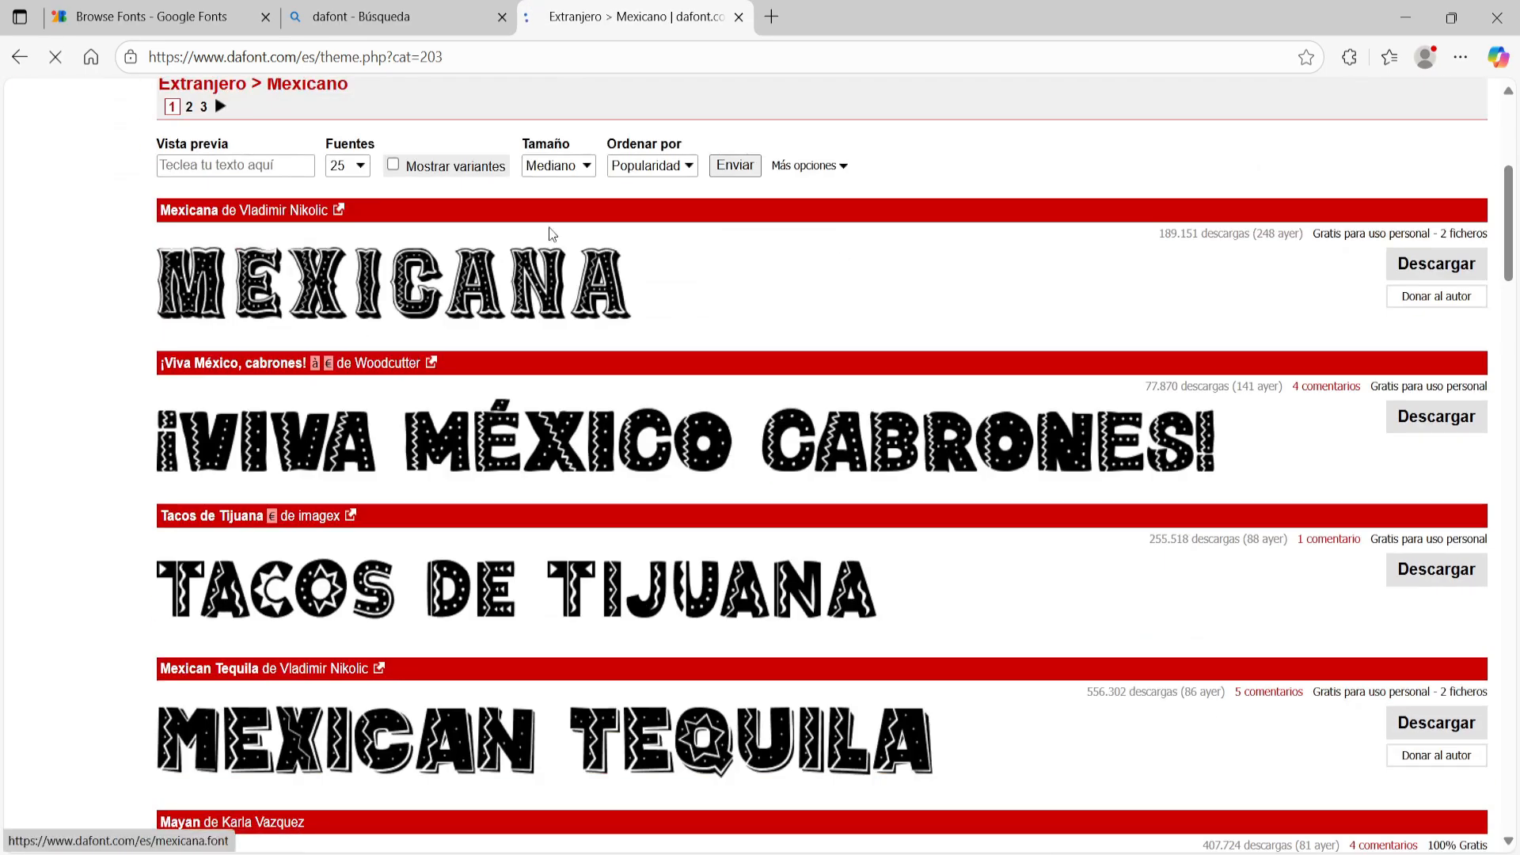
scroll(552, 235, "up", 5)
scroll(524, 358, "down", 6)
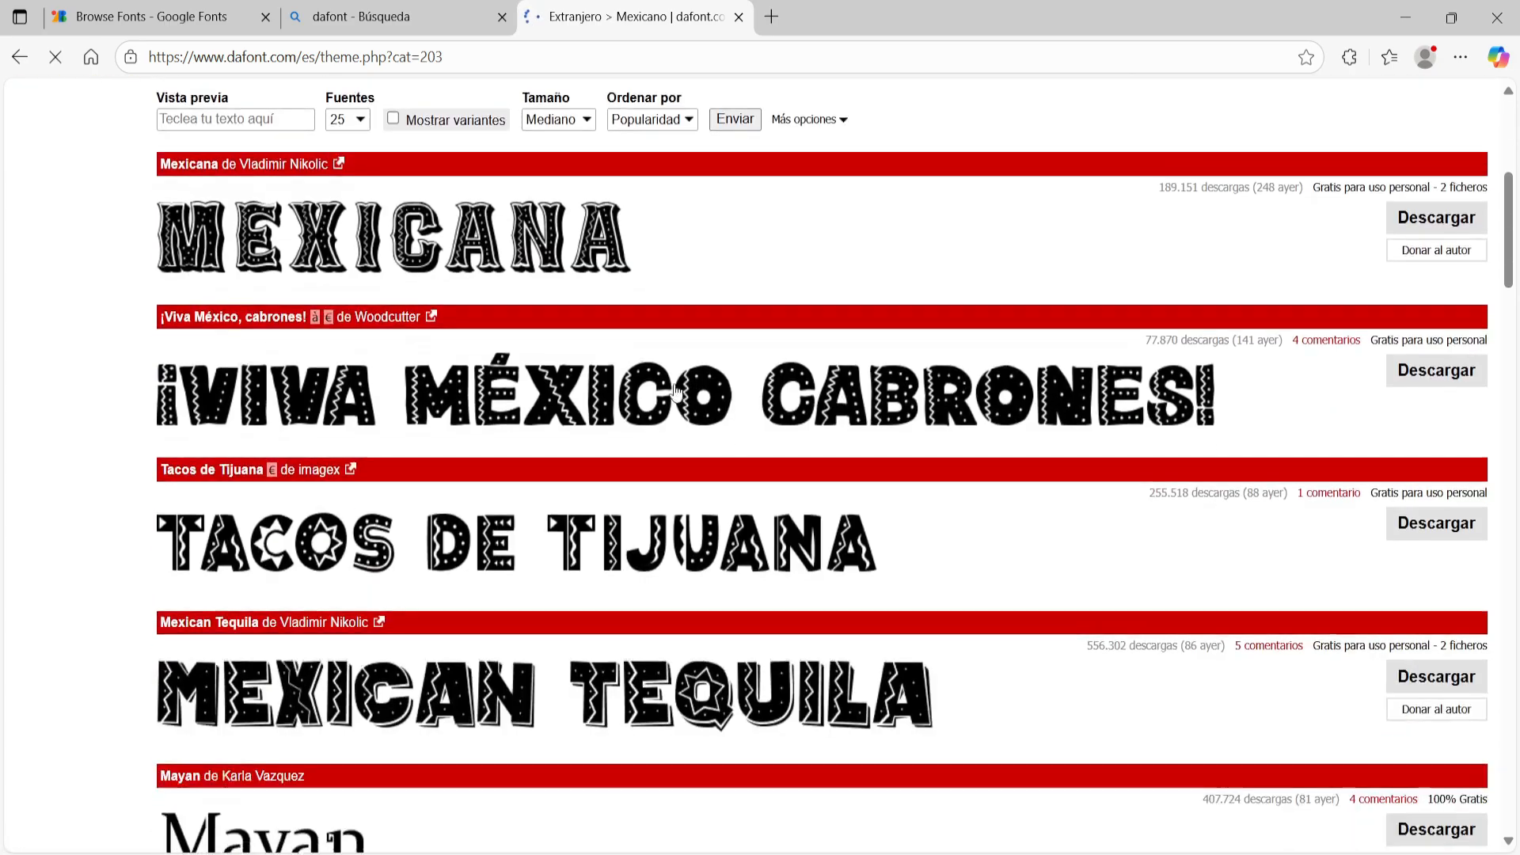
scroll(675, 391, "down", 3)
scroll(240, 443, "down", 13)
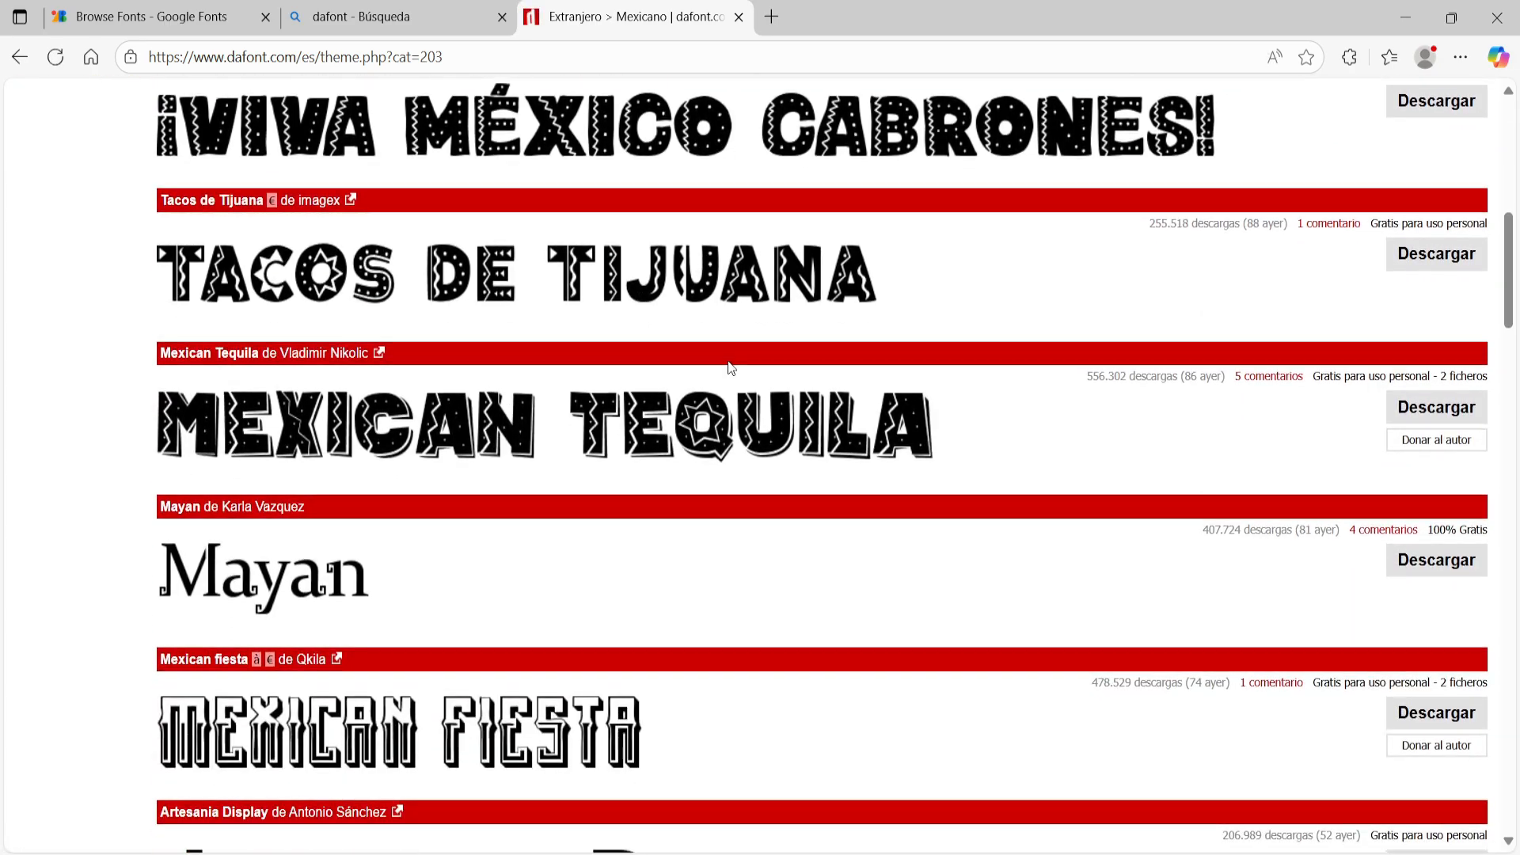
scroll(242, 516, "down", 10)
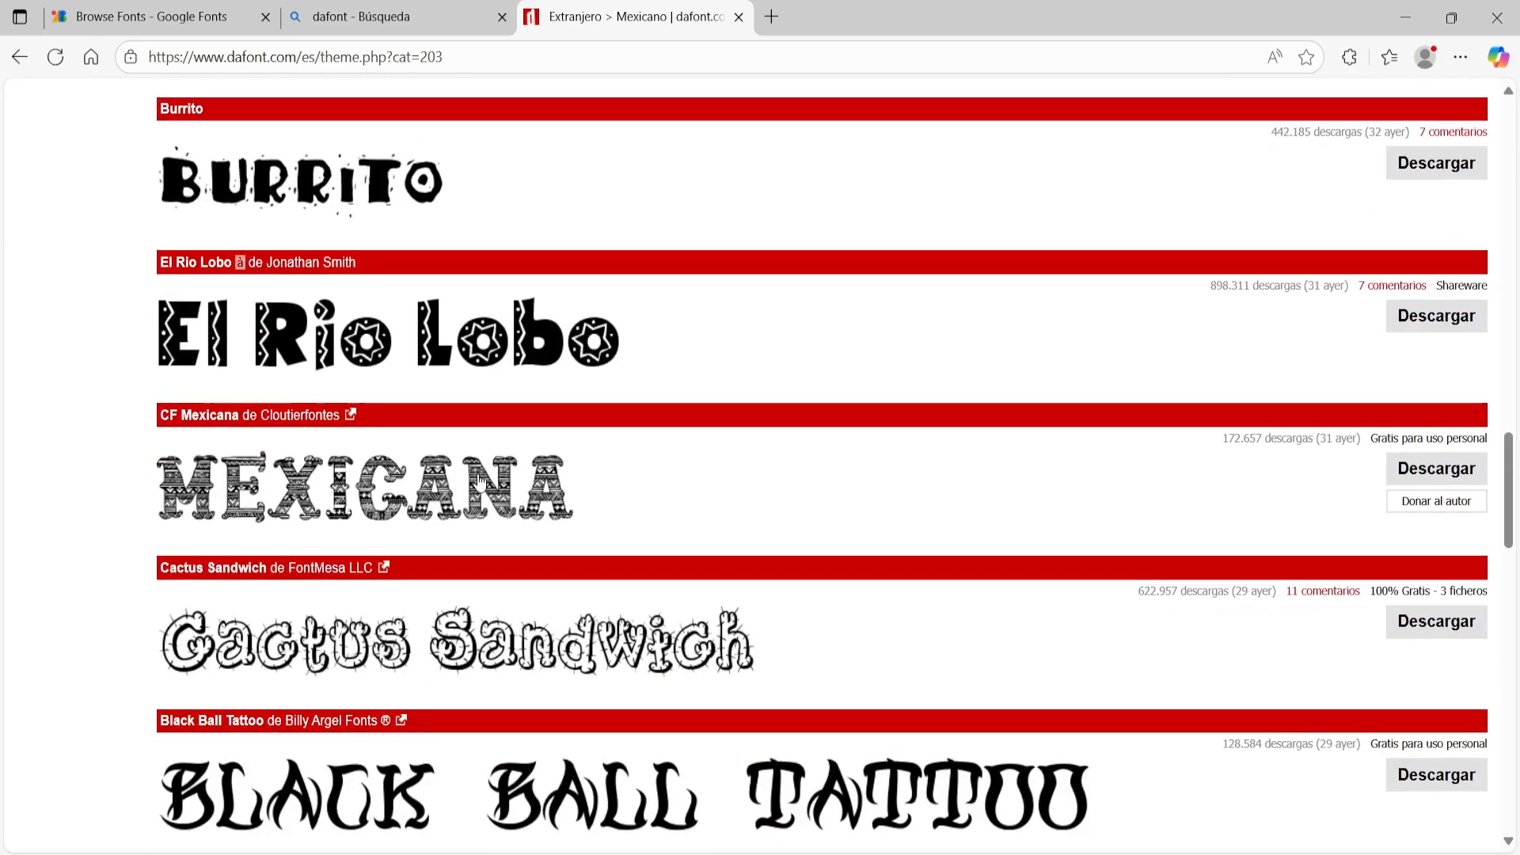
scroll(628, 523, "up", 7)
scroll(627, 523, "up", 20)
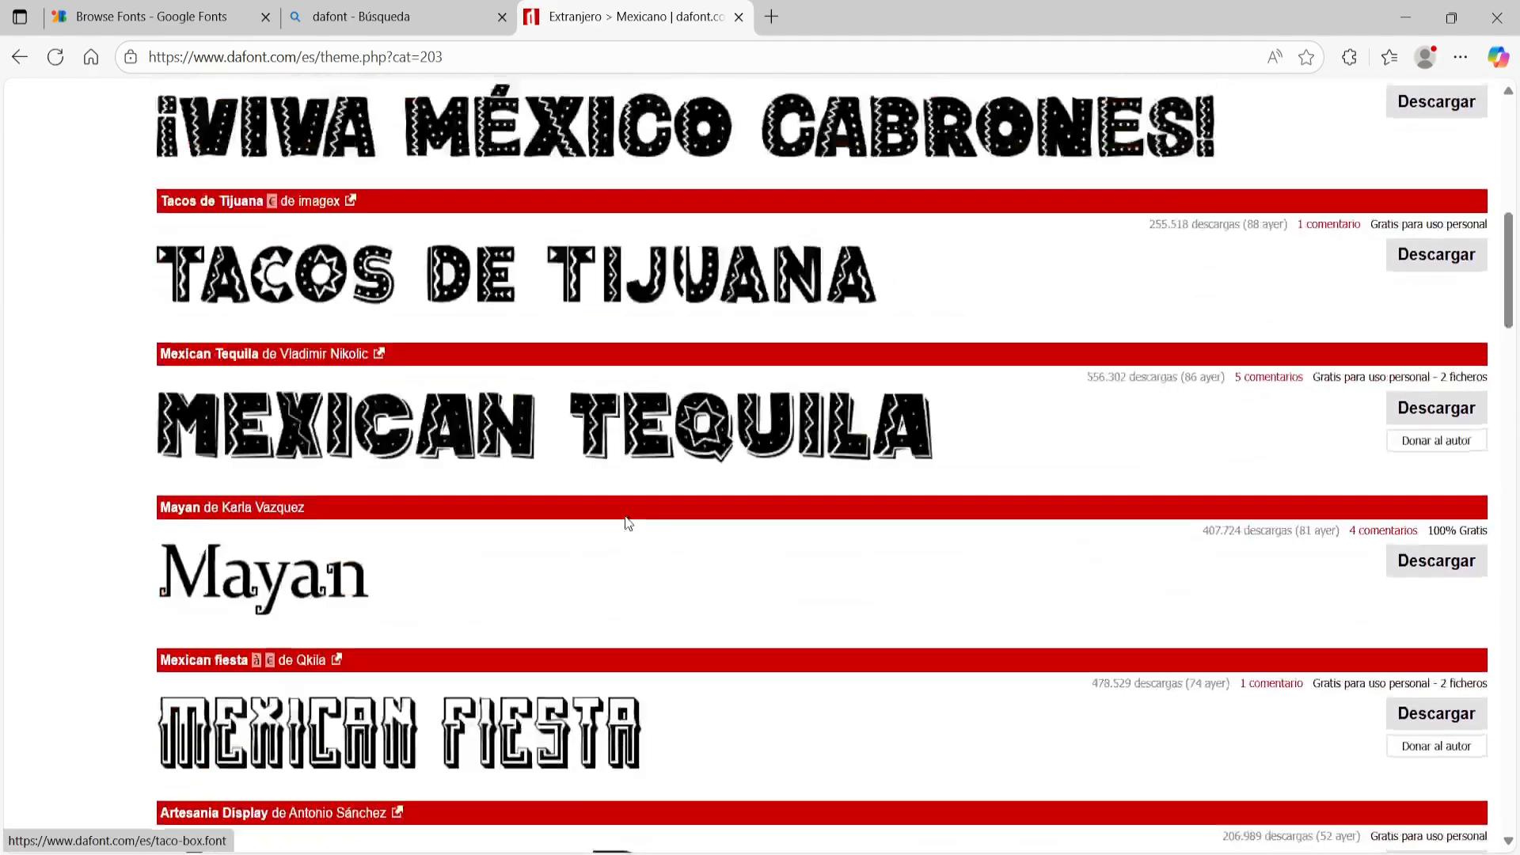
Open the Mexicana font's page from the Mexicano list and download the font as mexicana.zip
scroll(411, 420, "down", 2)
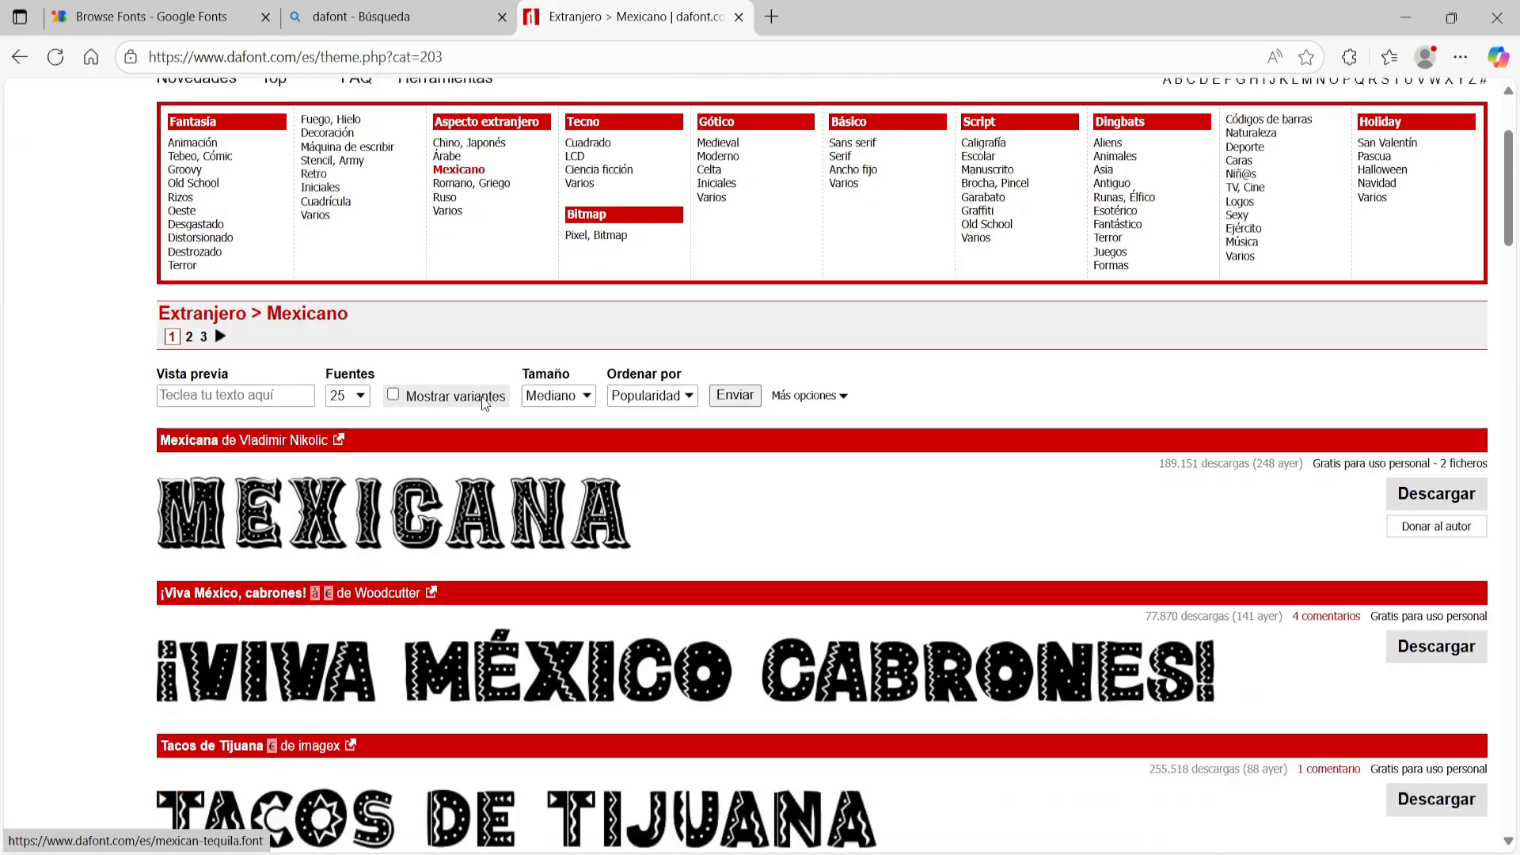
left_click(442, 392)
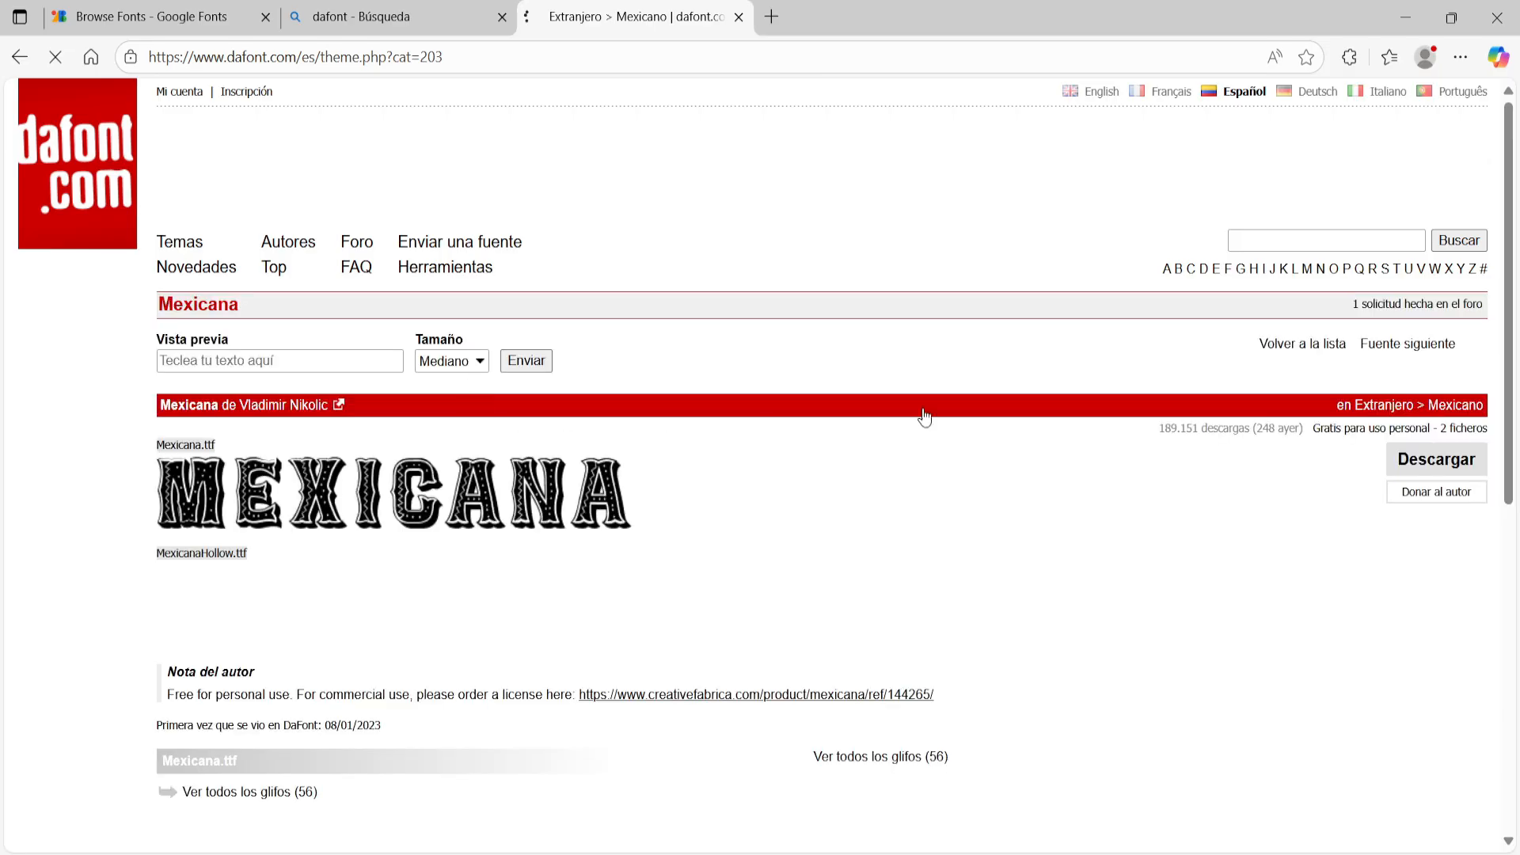
left_click(1452, 445)
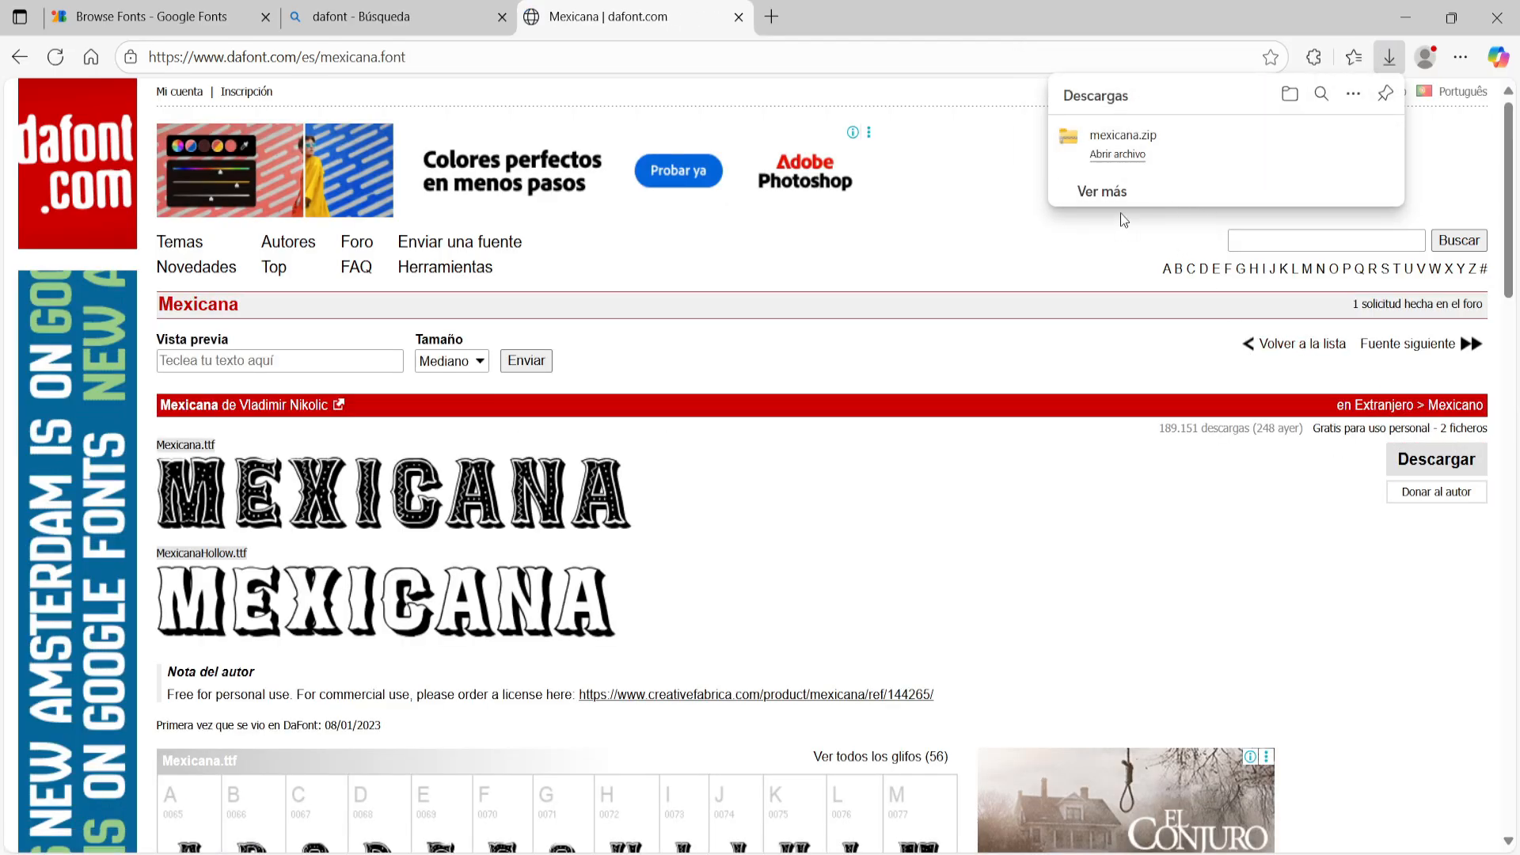
Open the downloaded mexicana.zip archive and install the Mexicana TrueType font from it
left_click(1129, 160)
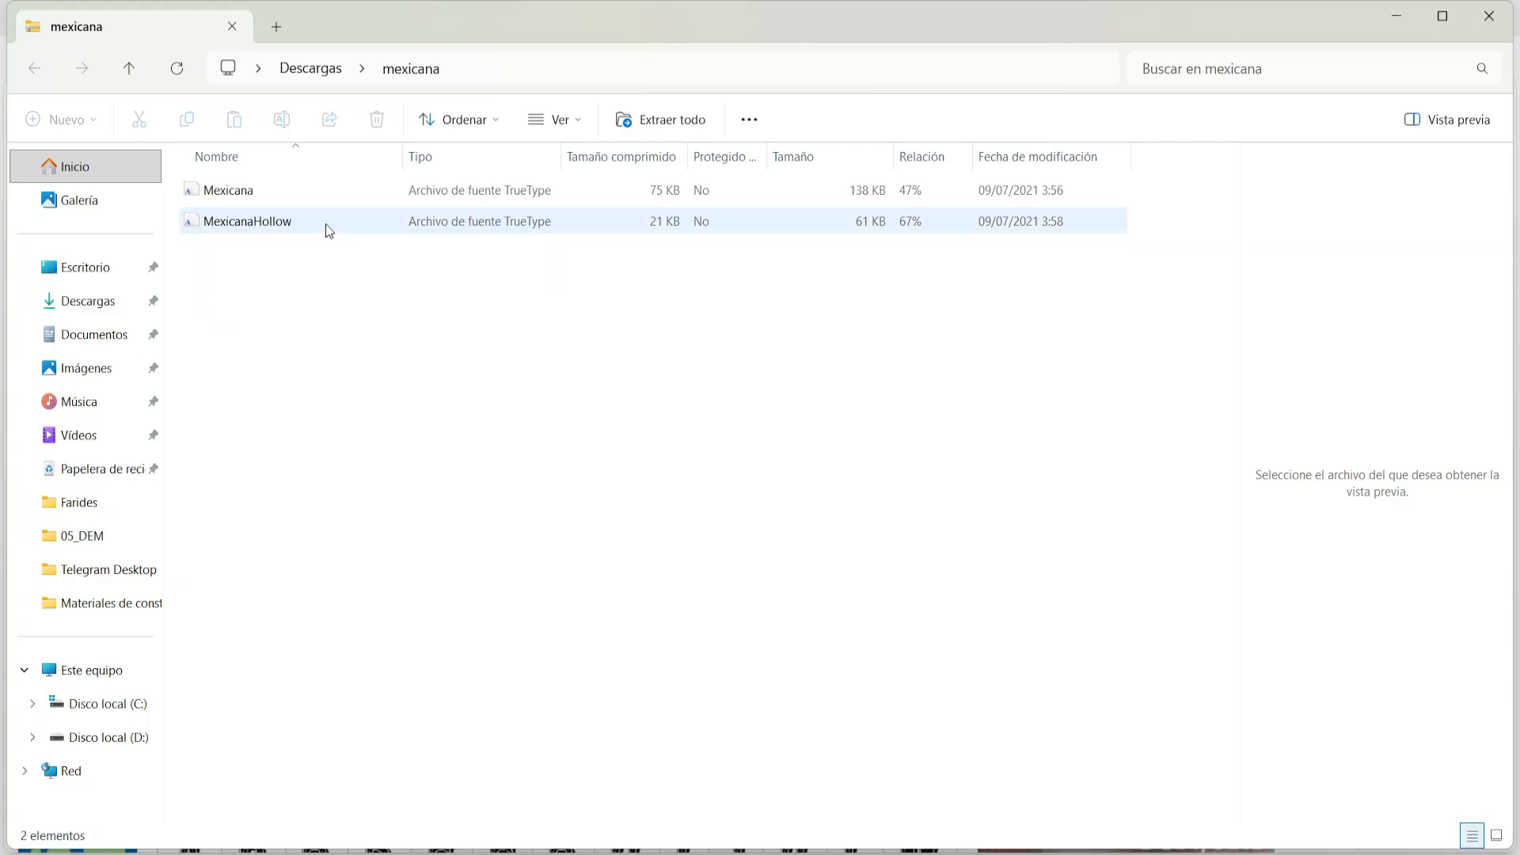
double_click(269, 195)
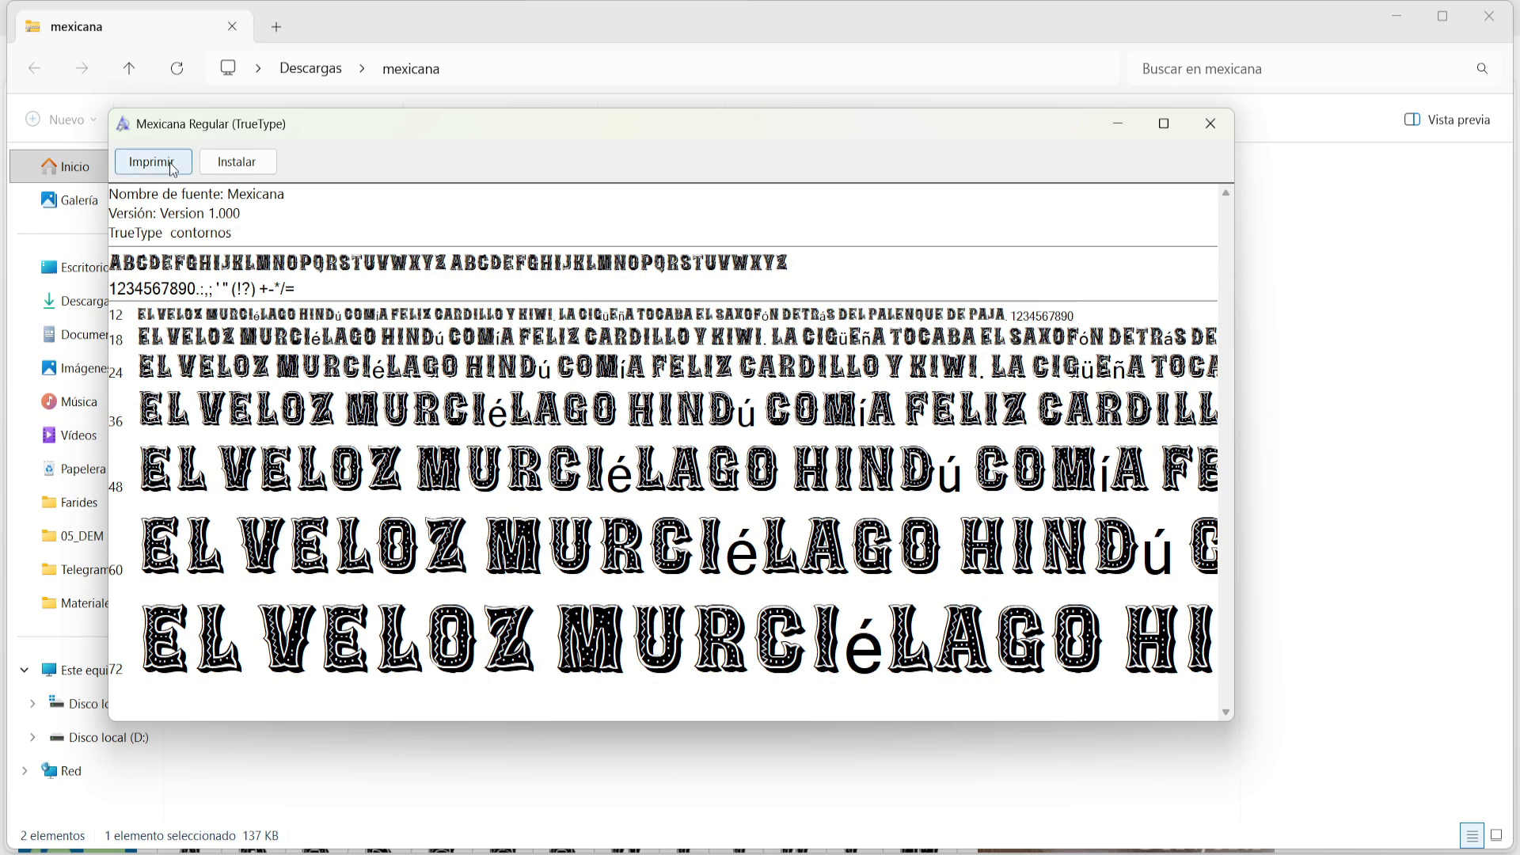
left_click(237, 161)
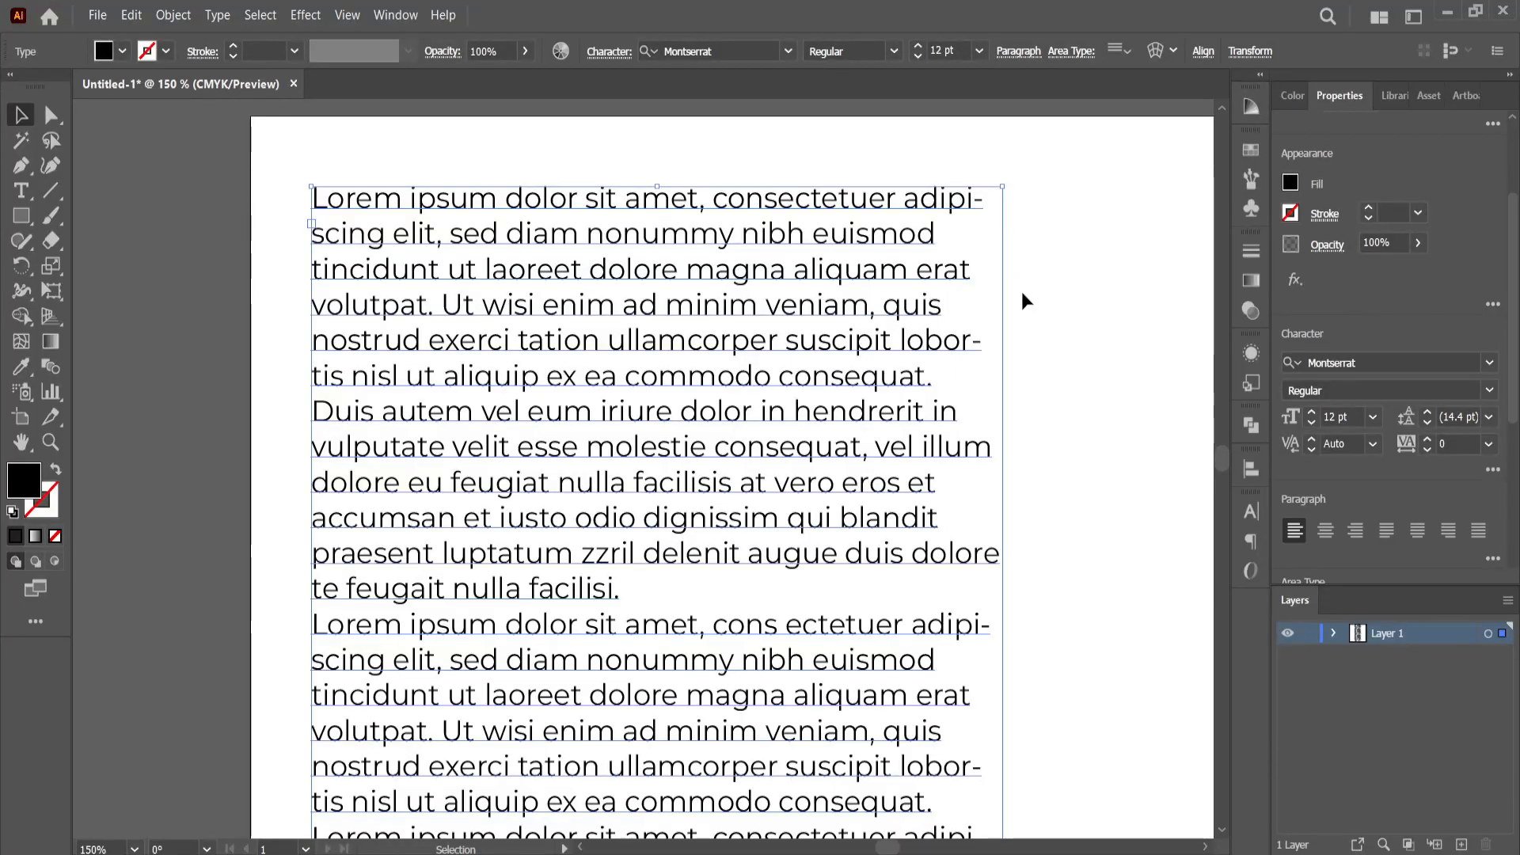
Set the font of the selected lorem ipsum text block to Mexicana Regular
left_click(1386, 363)
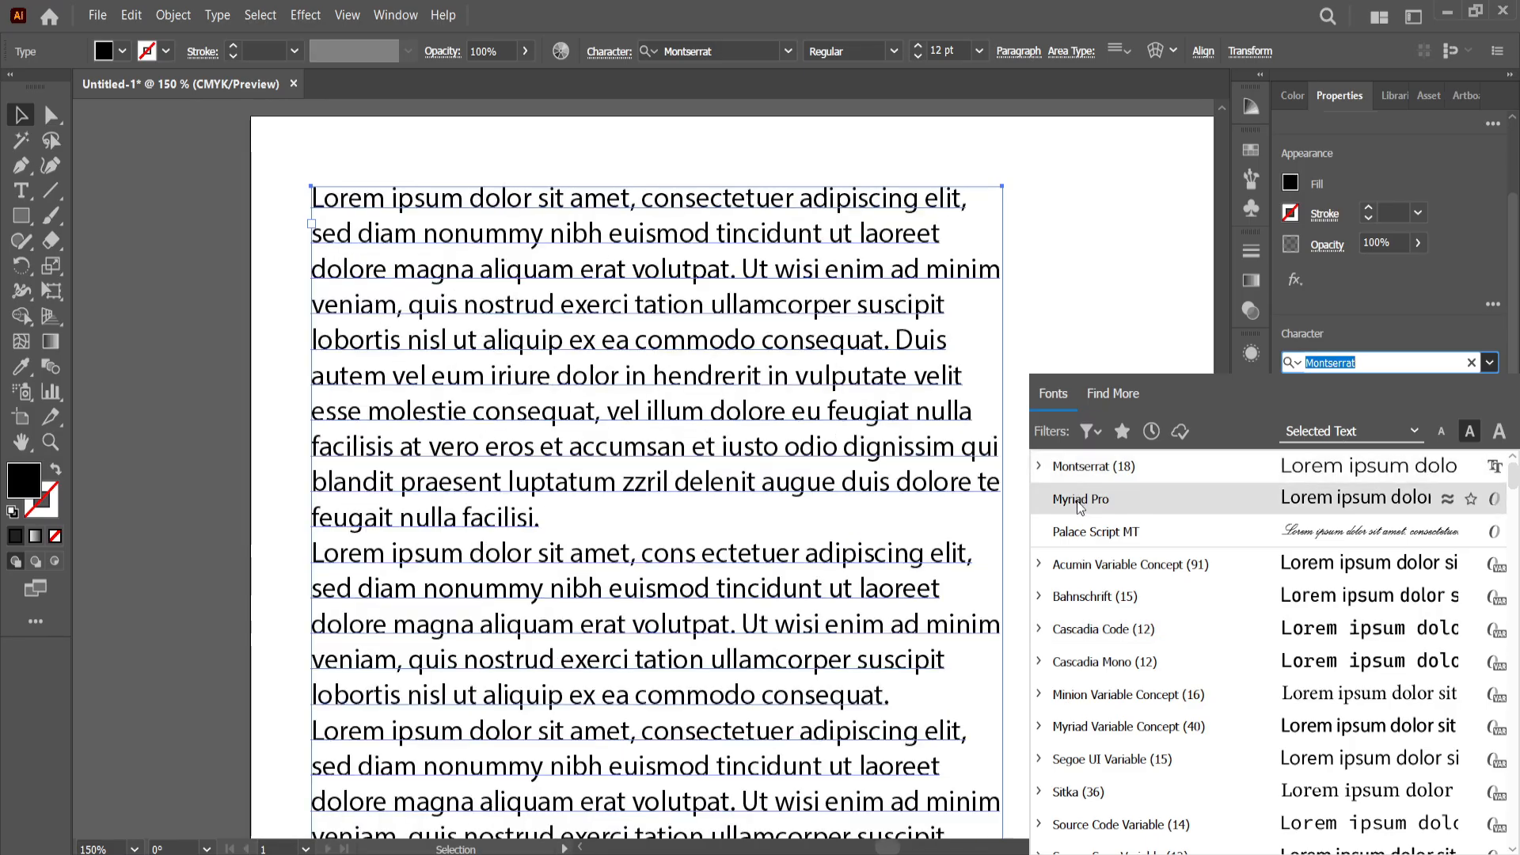
scroll(1209, 534, "down", 2)
scroll(1209, 534, "down", 20)
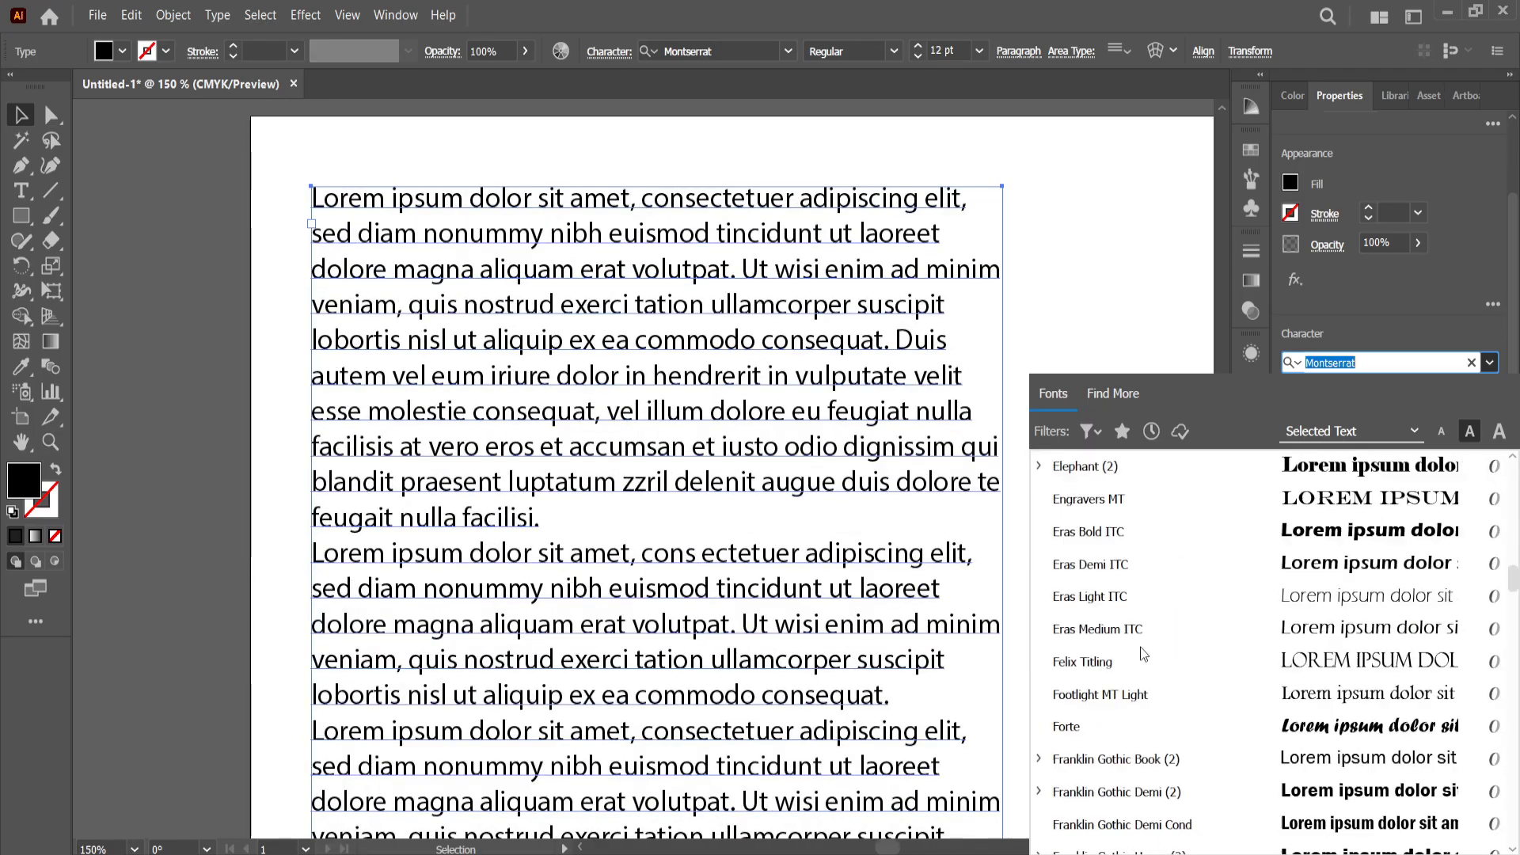
scroll(1084, 688, "down", 10)
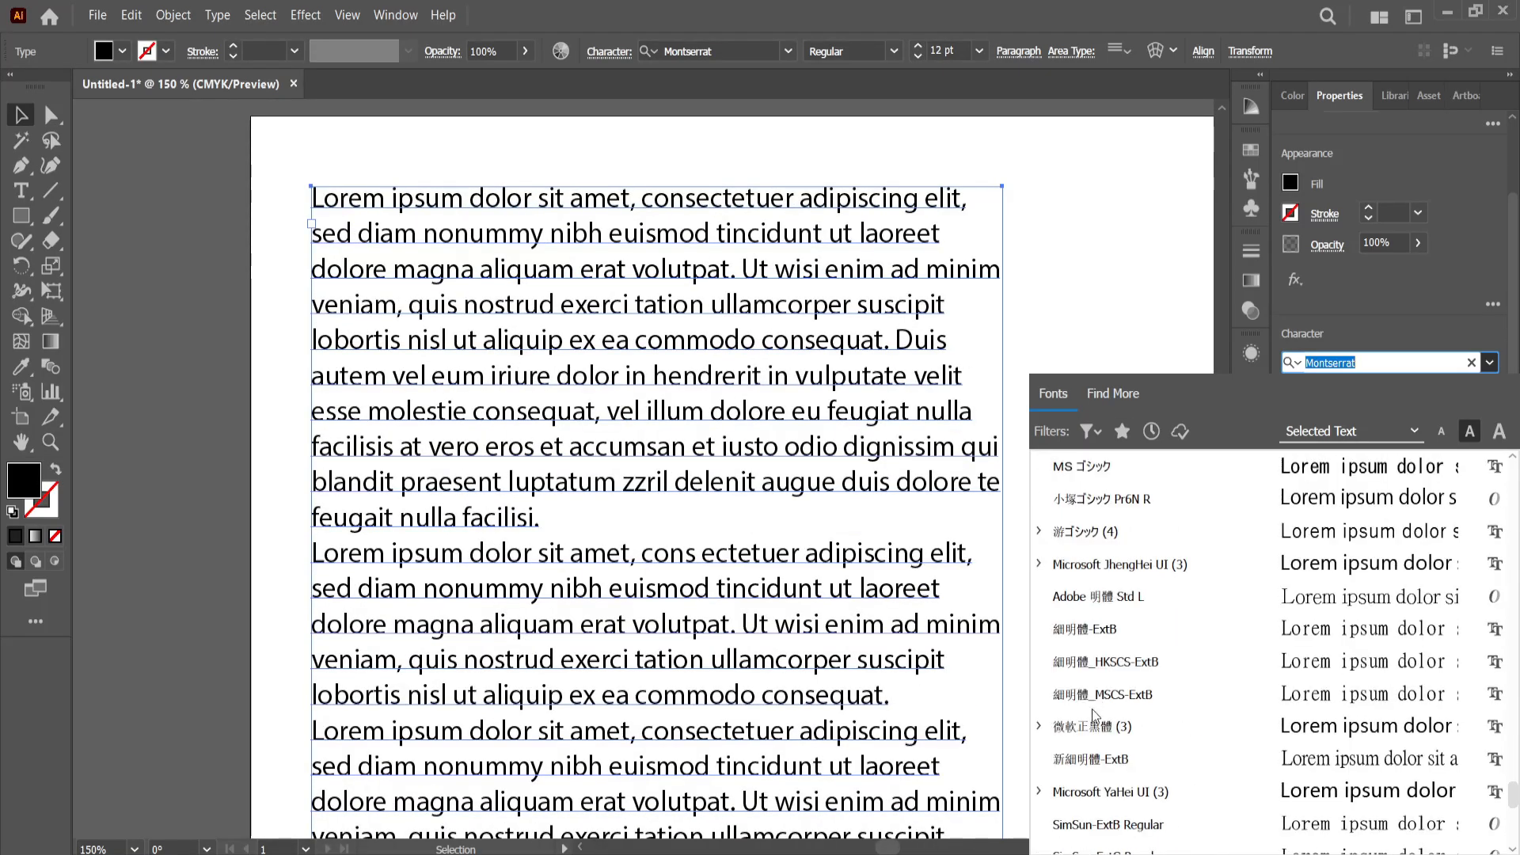
scroll(1123, 699, "up", 2)
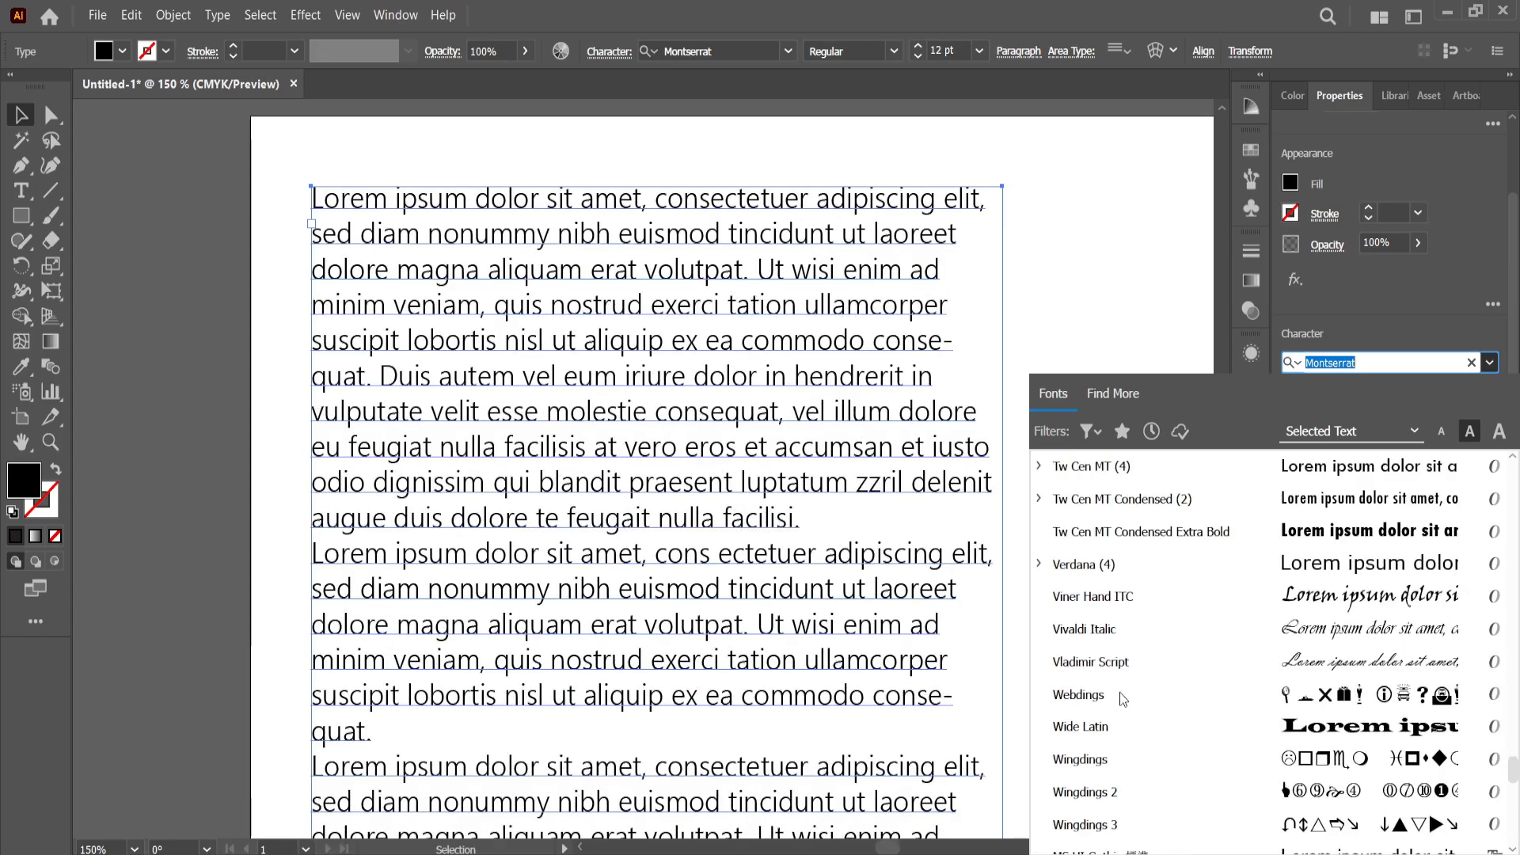
scroll(1123, 699, "down", 1)
scroll(1123, 698, "up", 10)
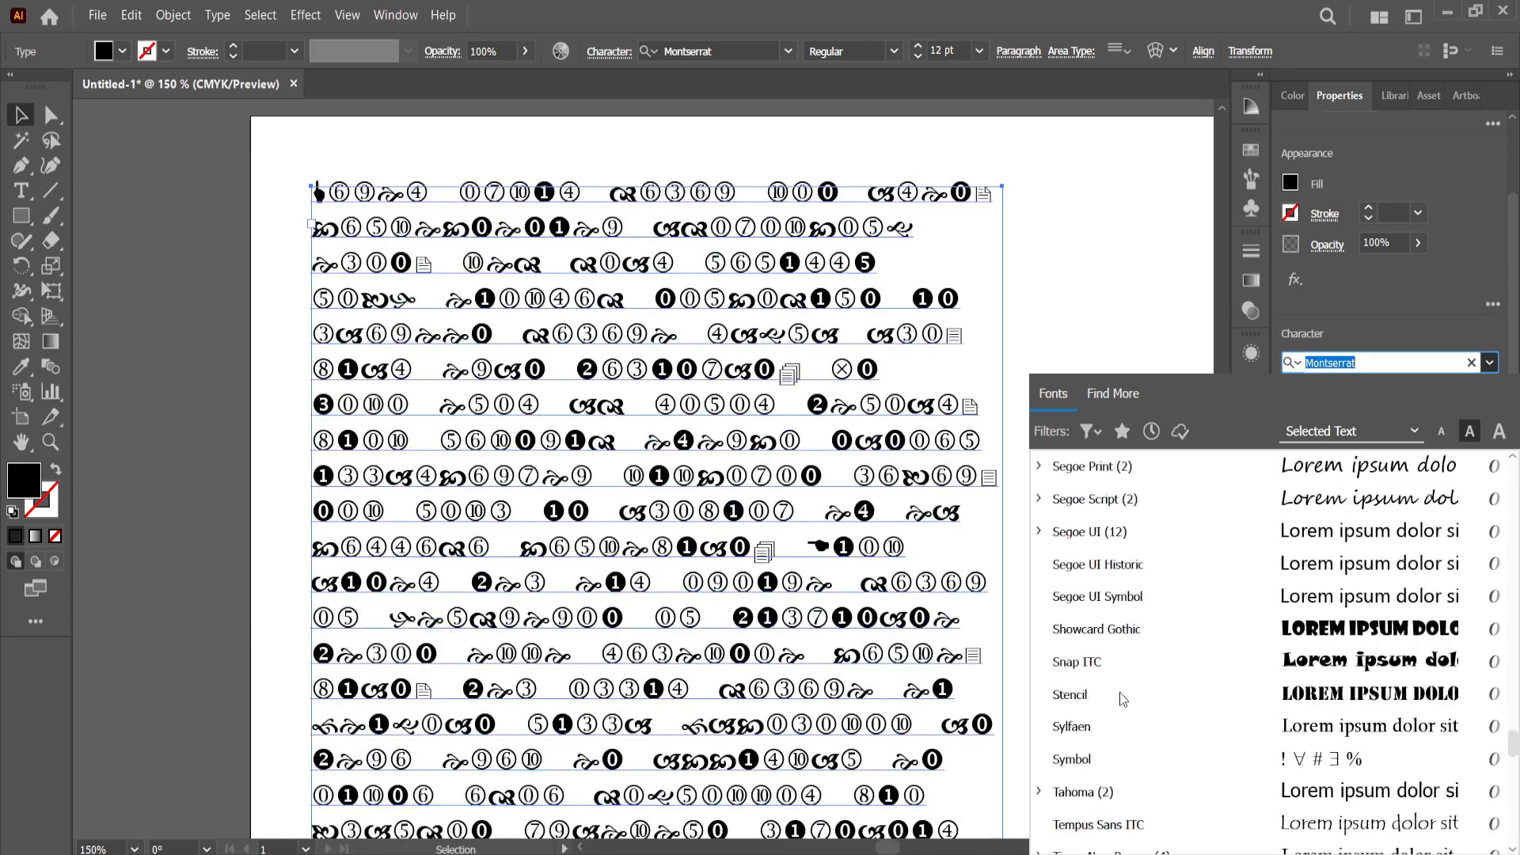
scroll(1148, 633, "up", 15)
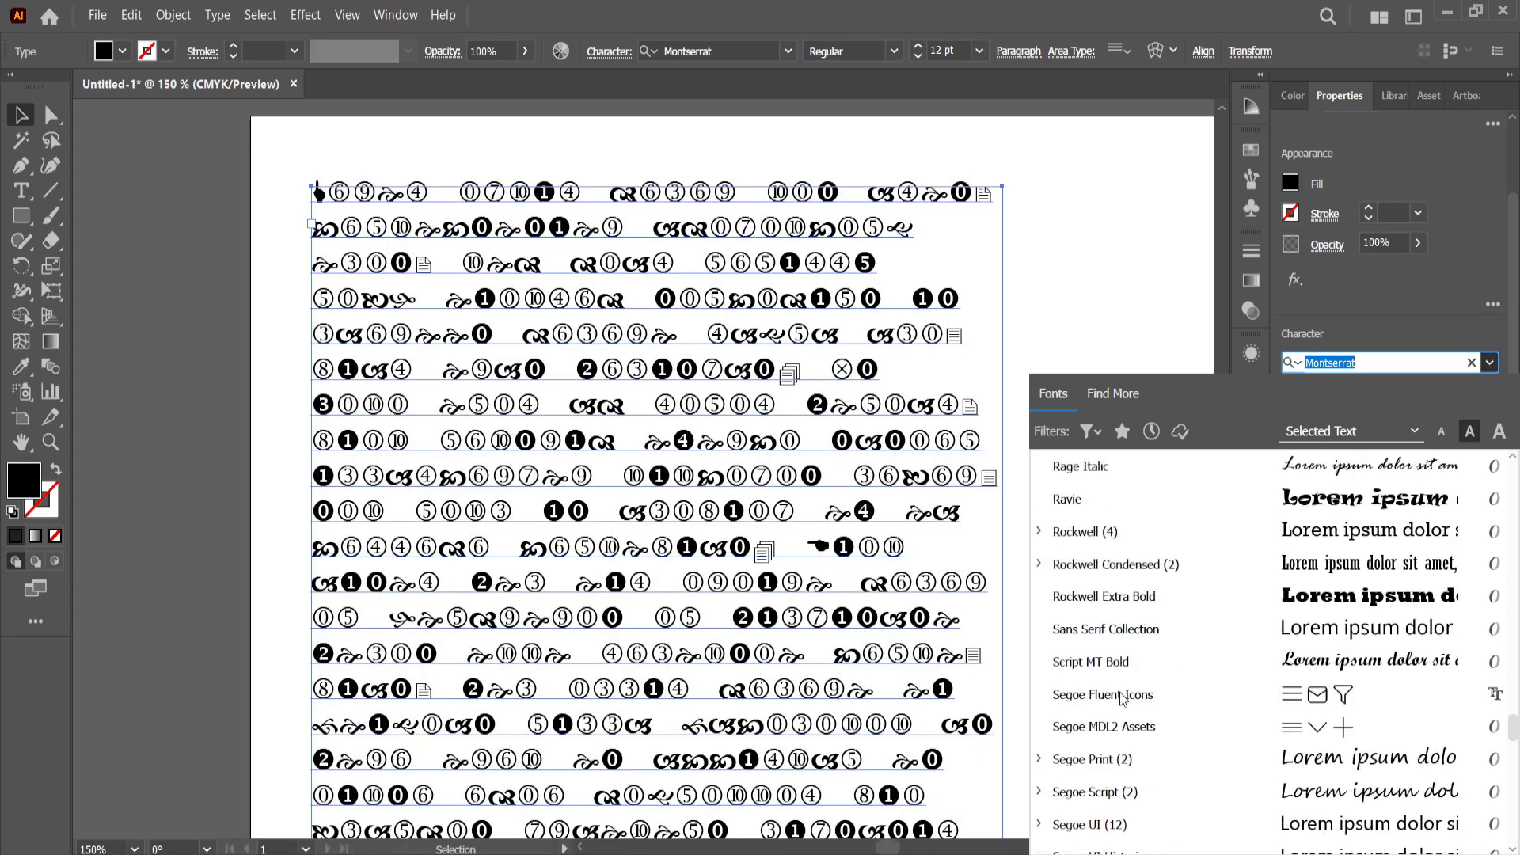
scroll(1180, 551, "up", 10)
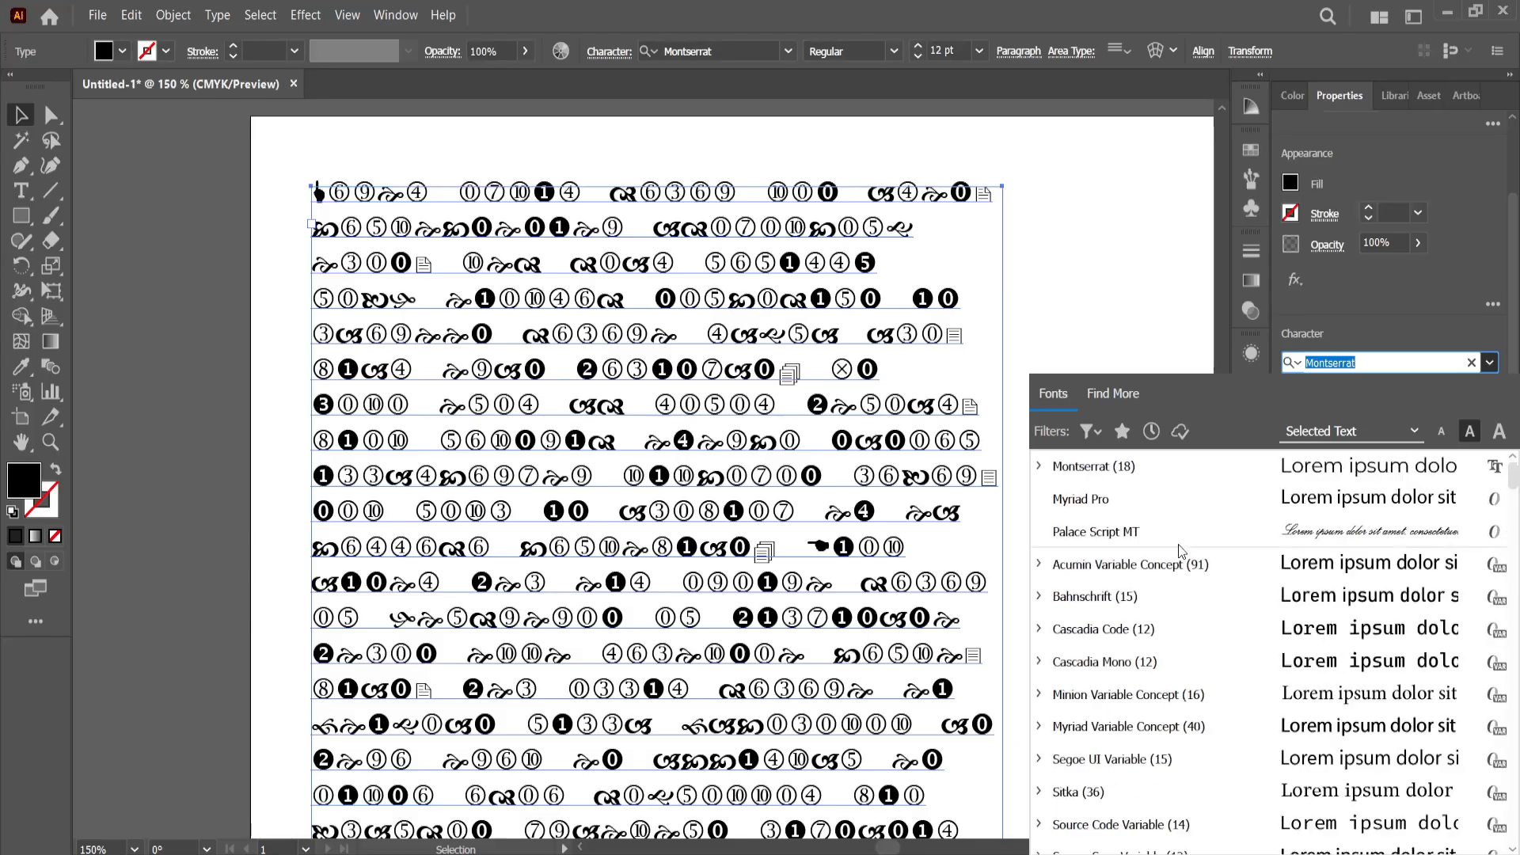
scroll(1105, 602, "down", 20)
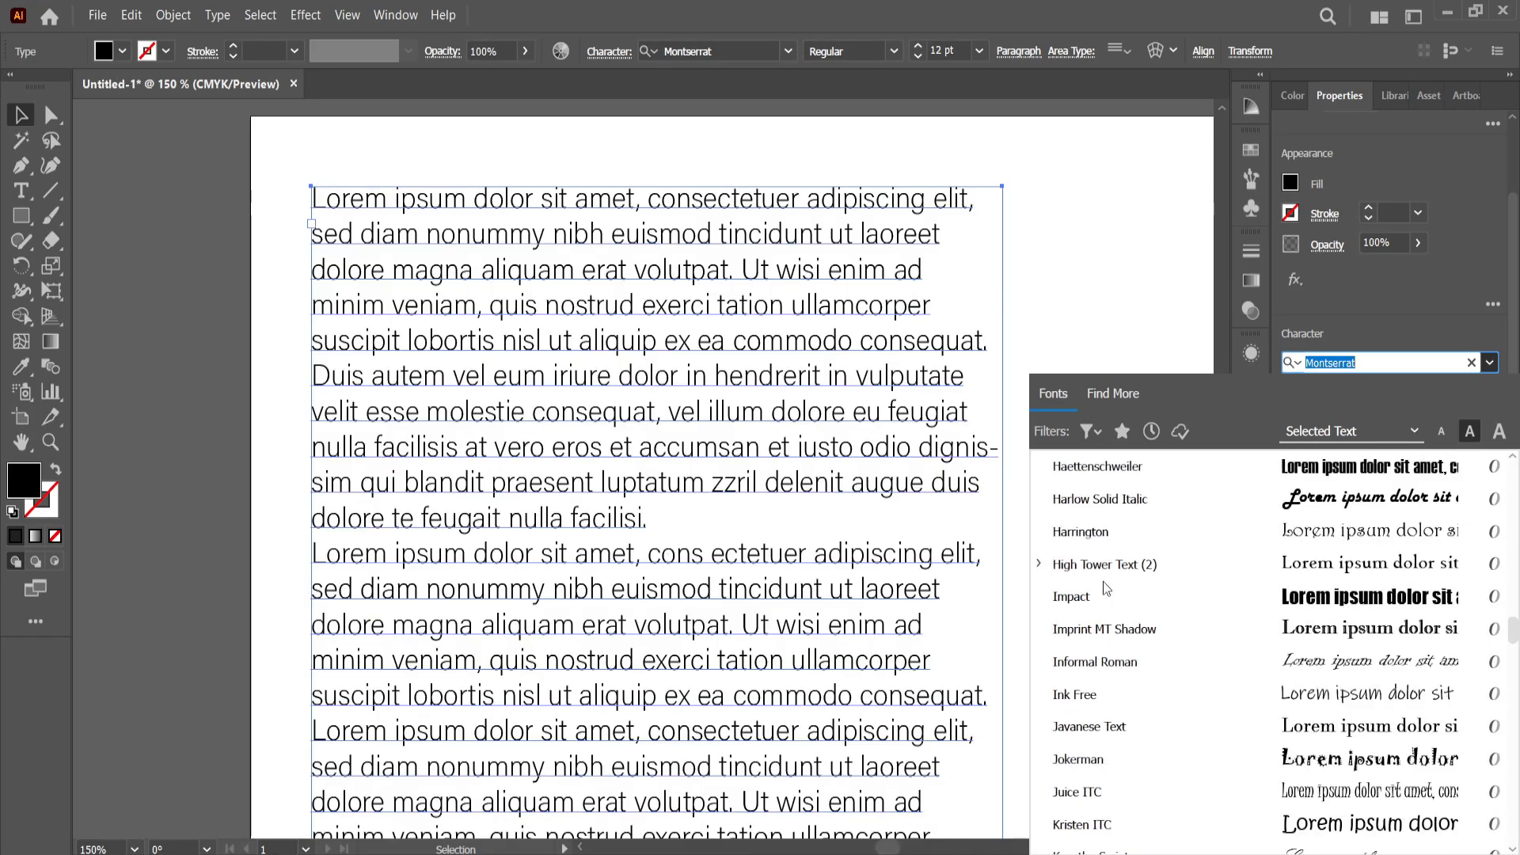
scroll(1108, 642, "up", 3)
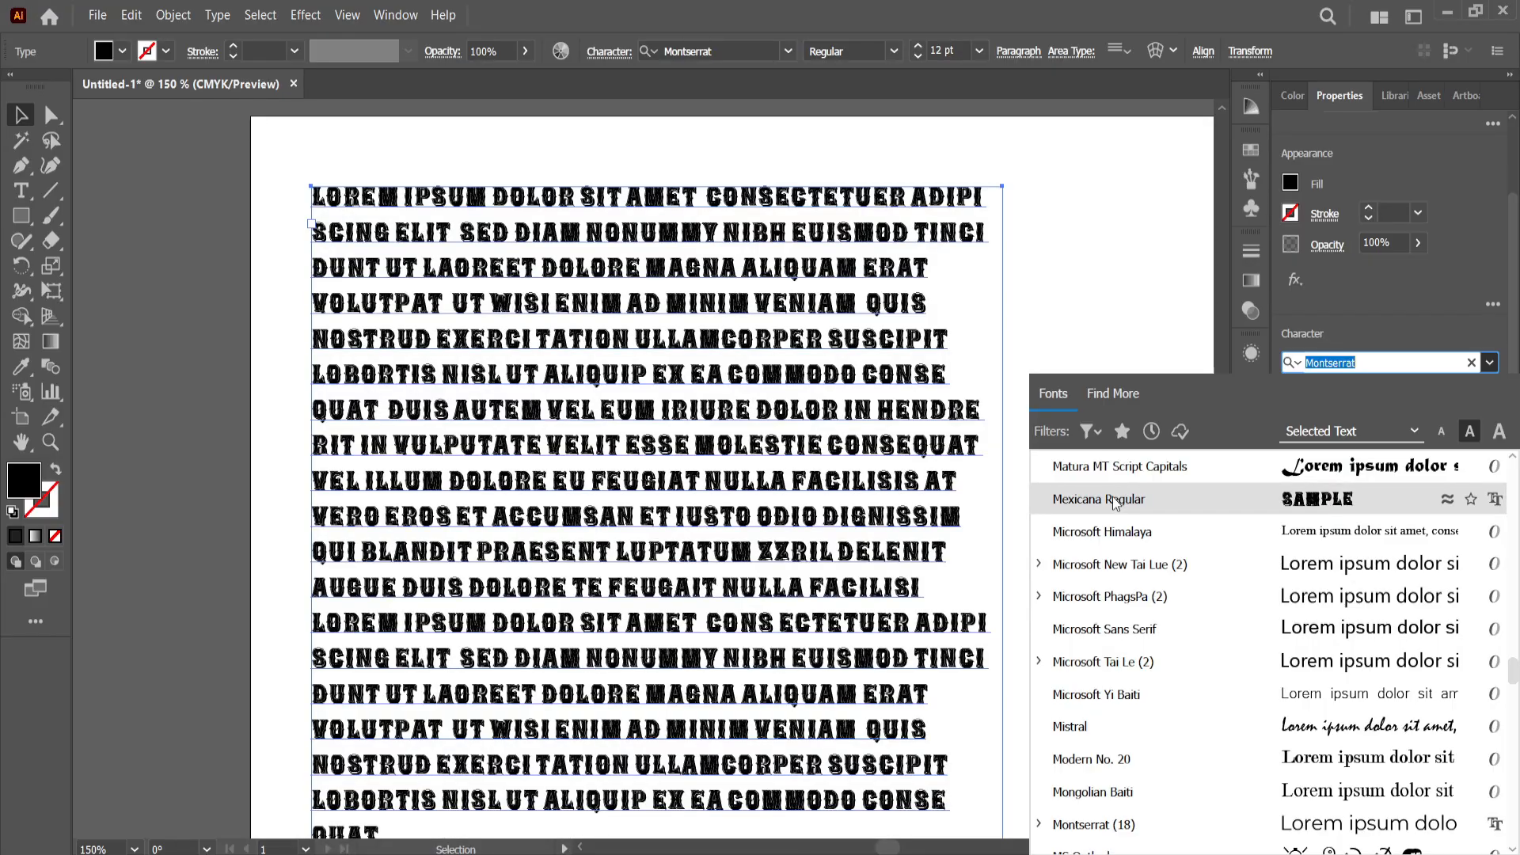
left_click(1114, 496)
Insert the word "MÉXICO" directly before "LOREM" at the start of the text block
scroll(442, 392, "down", 3)
scroll(442, 392, "up", 5)
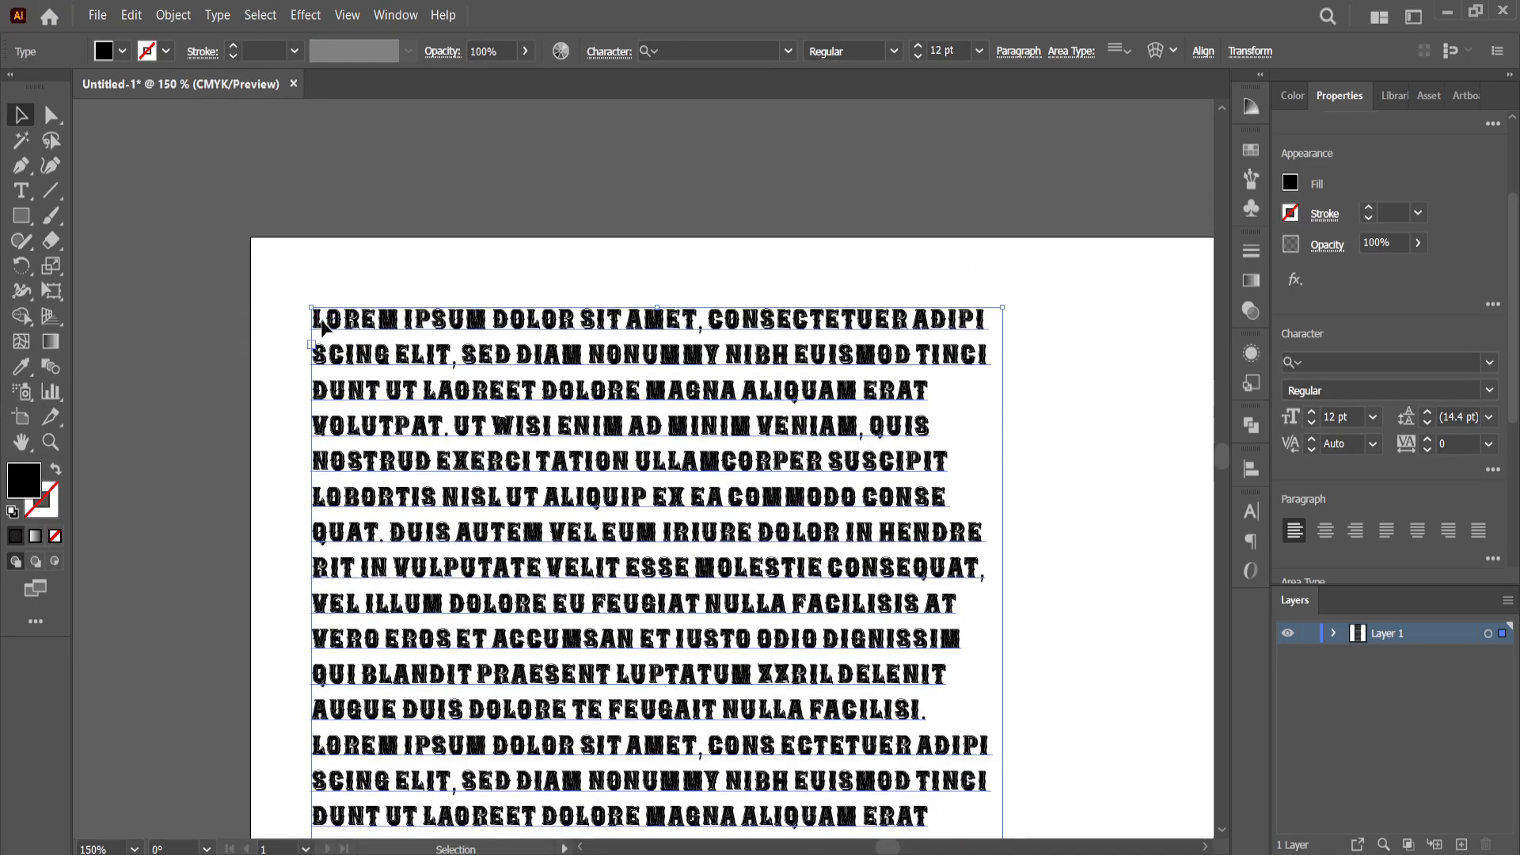
double_click(367, 323)
key("ctrl+a")
scroll(340, 325, "up", 2)
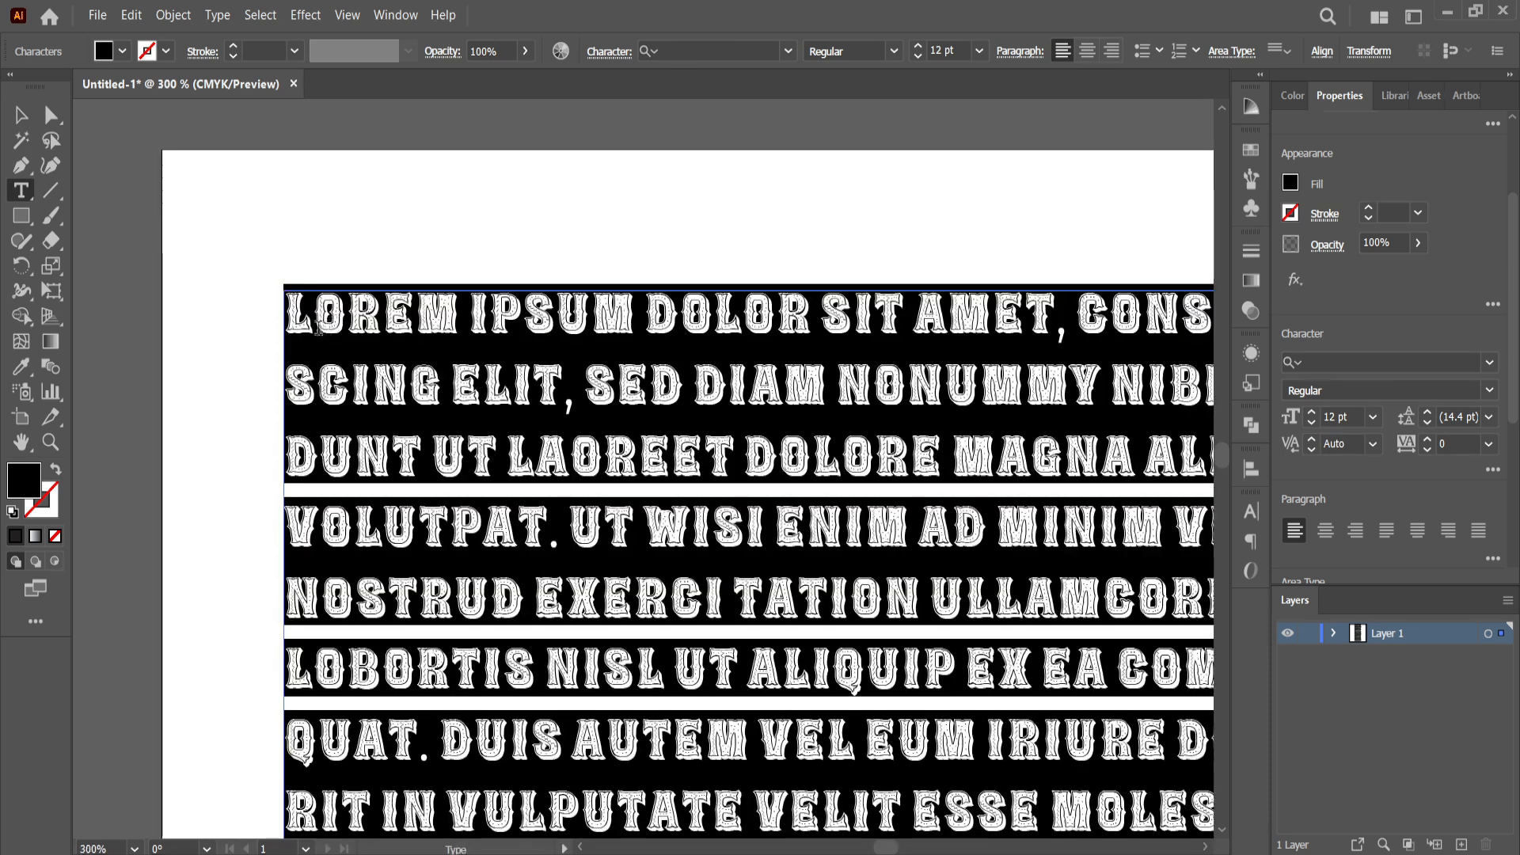
left_click(298, 324)
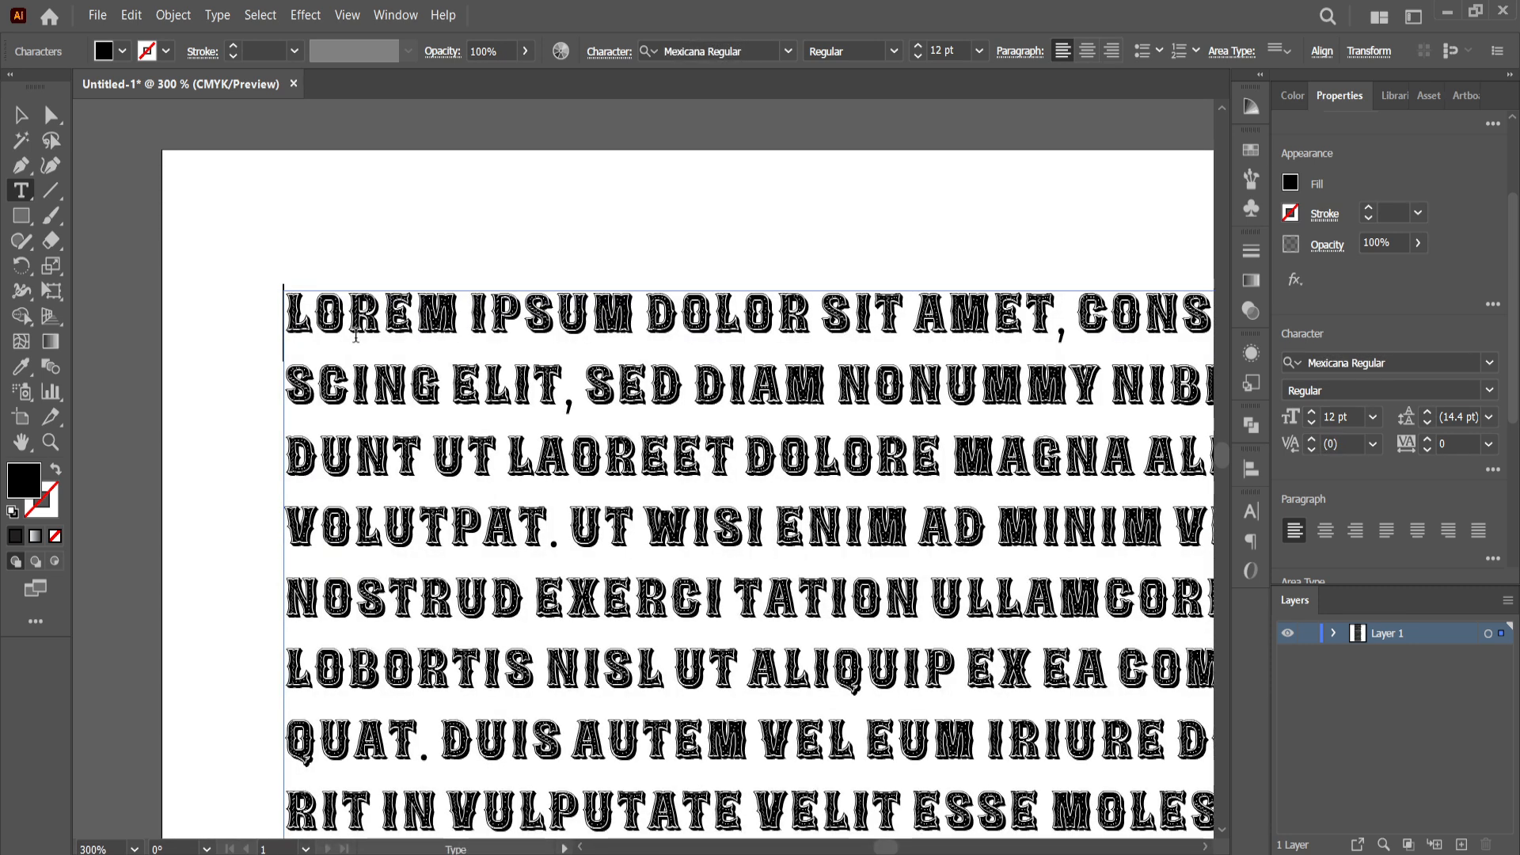
key("Caps_Lock")
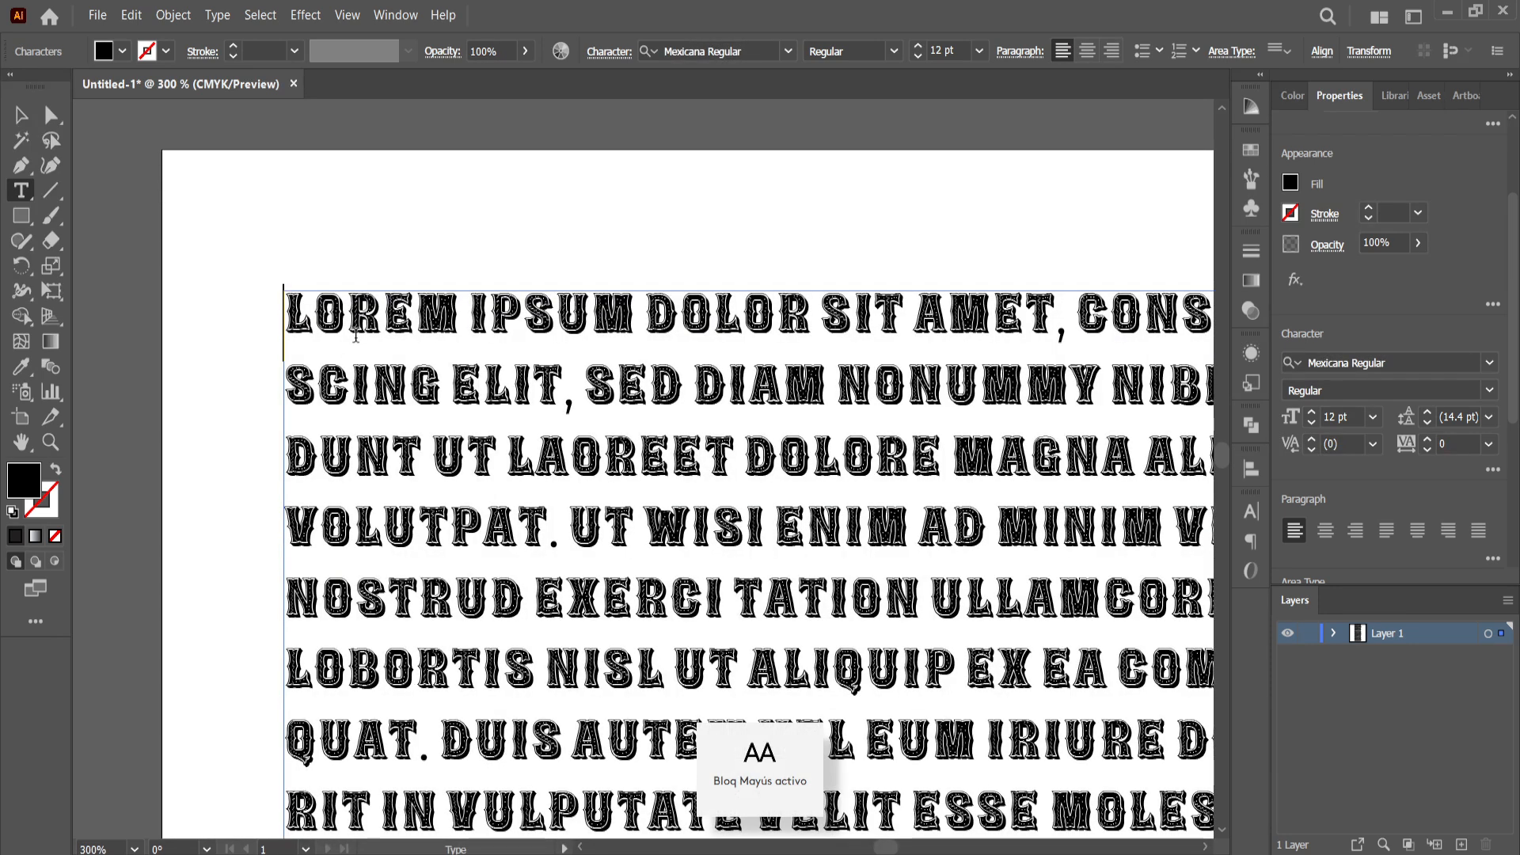
type("MÉ")
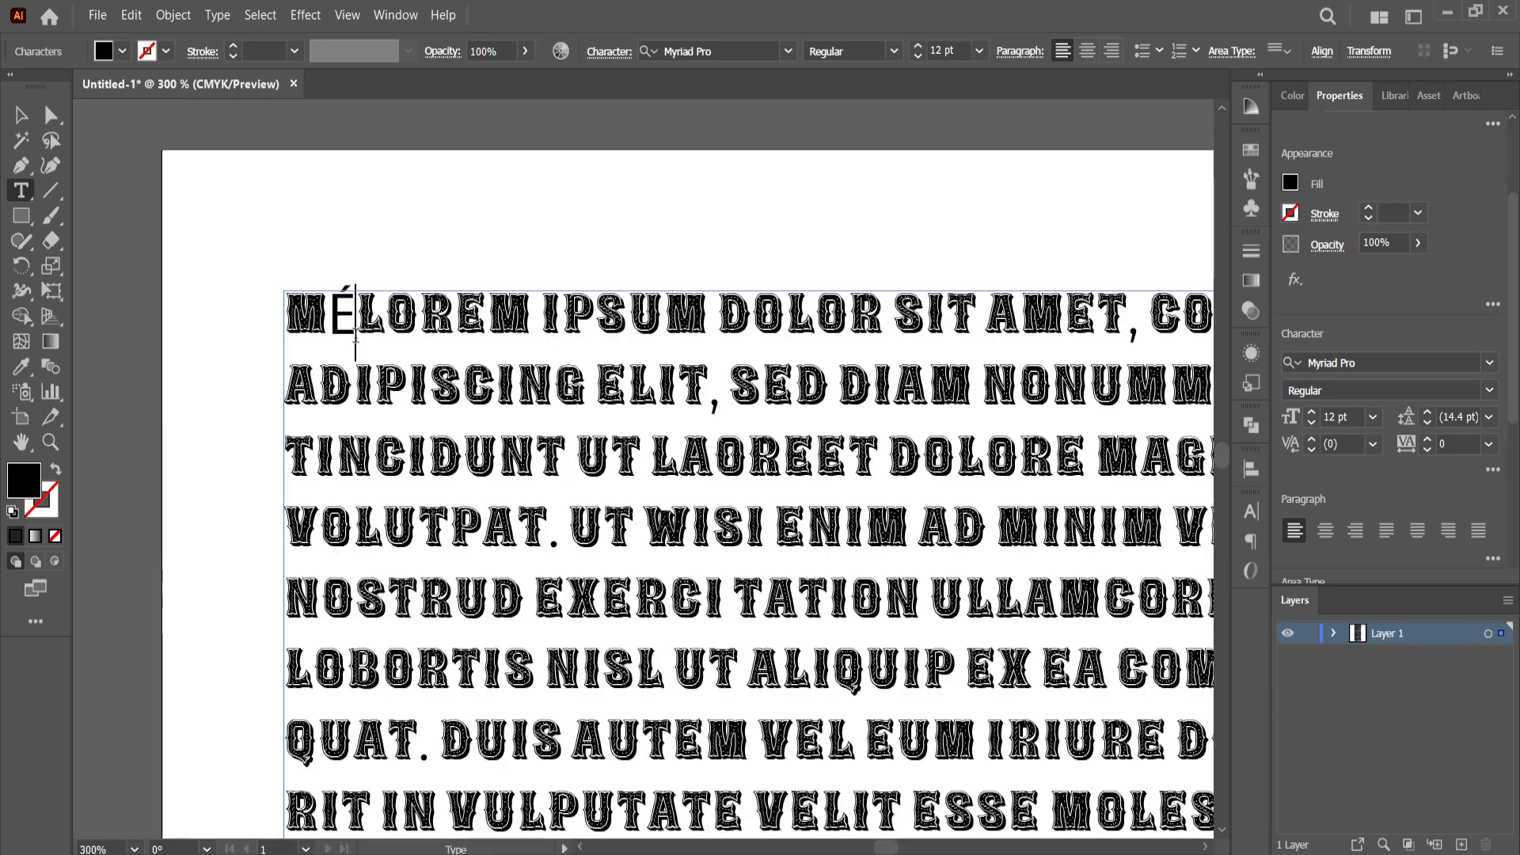
type("XICO")
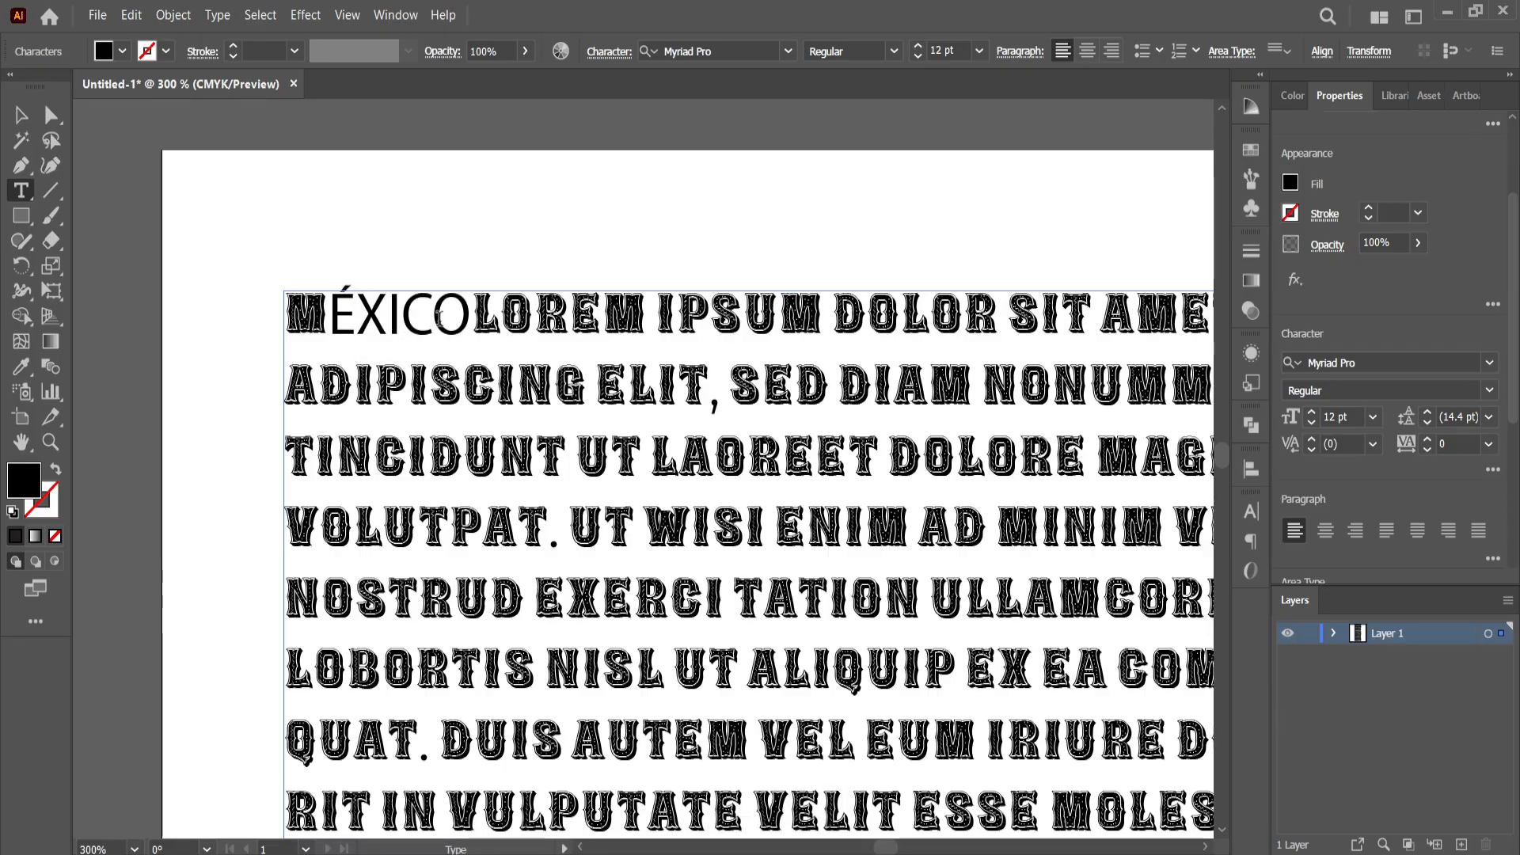
Replace the letters "XICO" of the inserted word with "XI", two spaces and "HJHJH"
left_click_drag(472, 317, 356, 318)
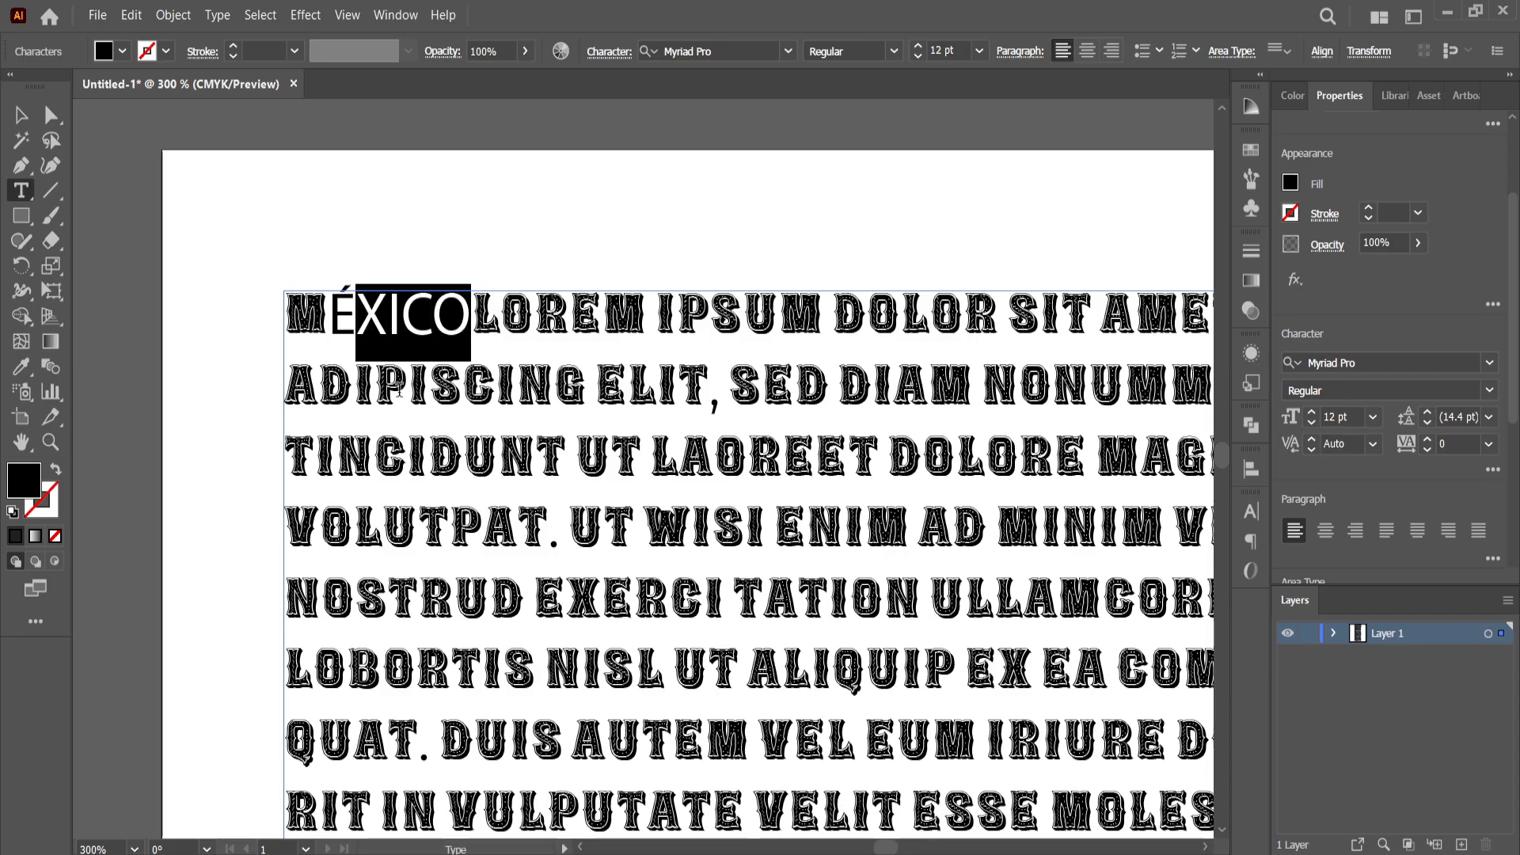
type("XI")
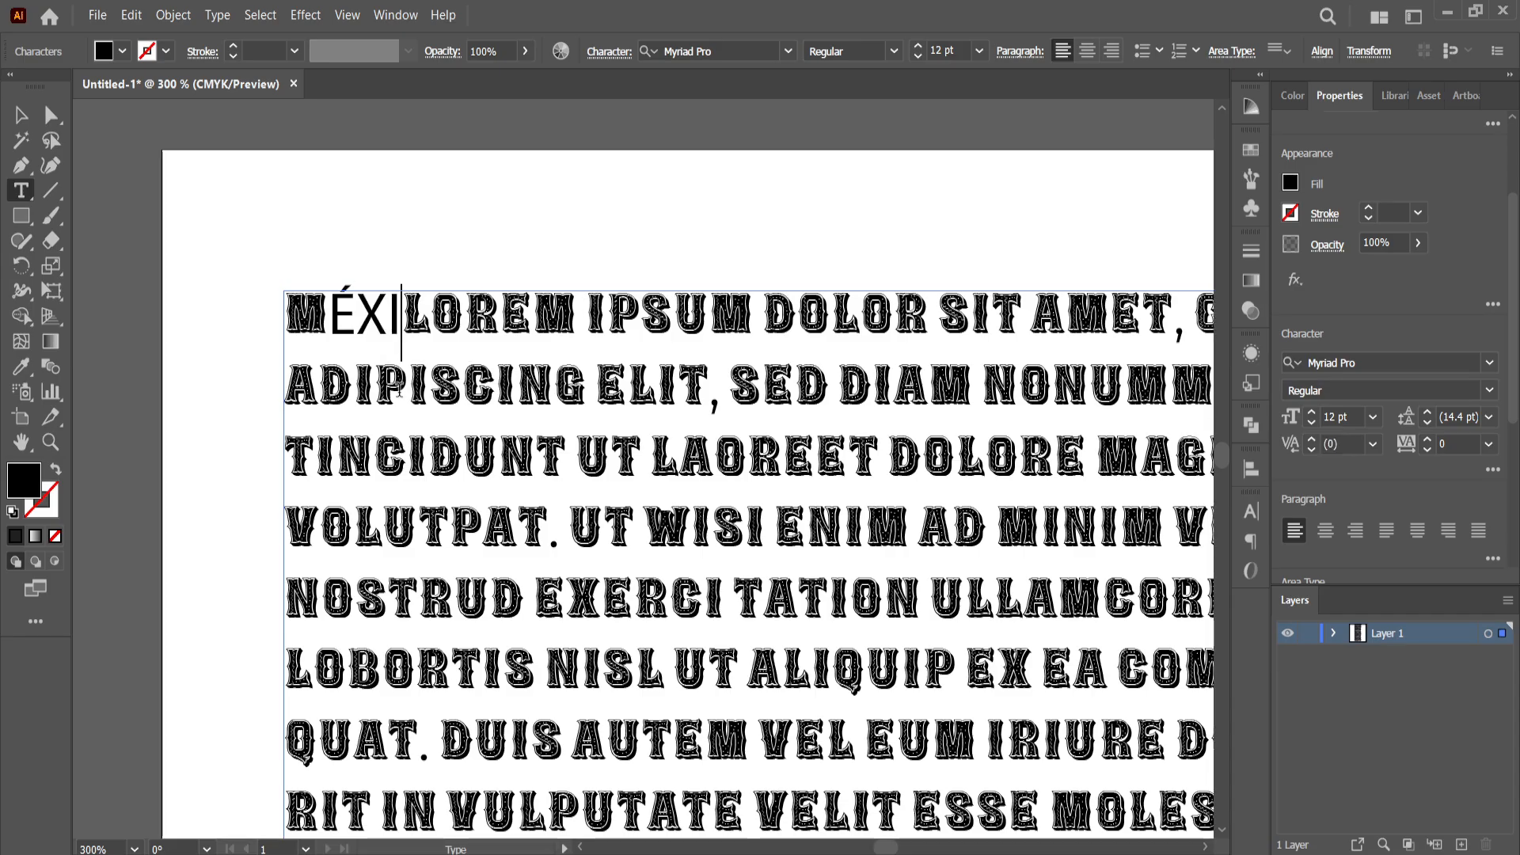
type("  HJHJH")
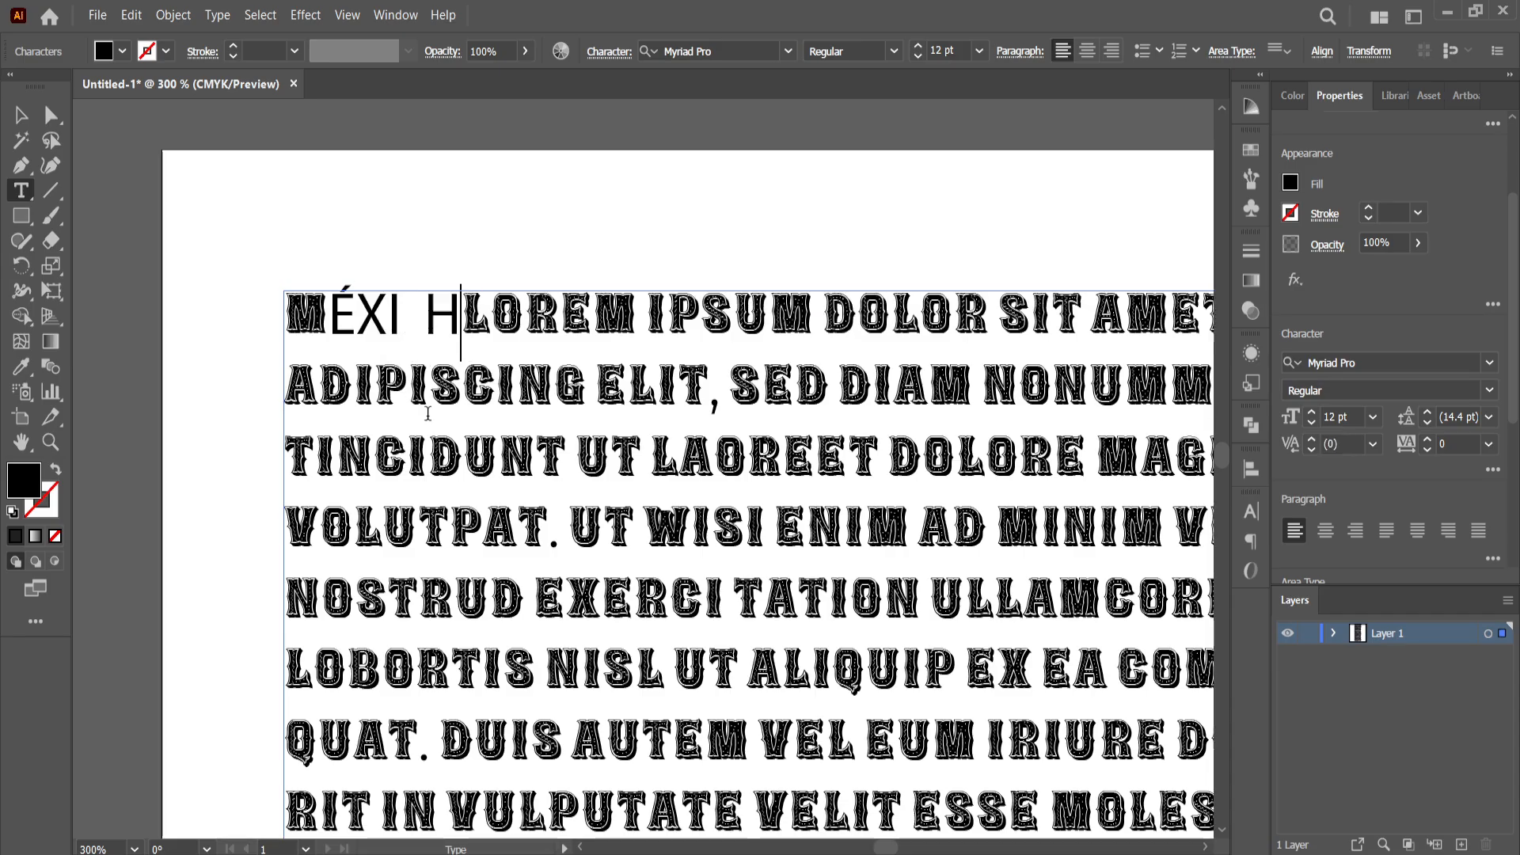
left_click(868, 391)
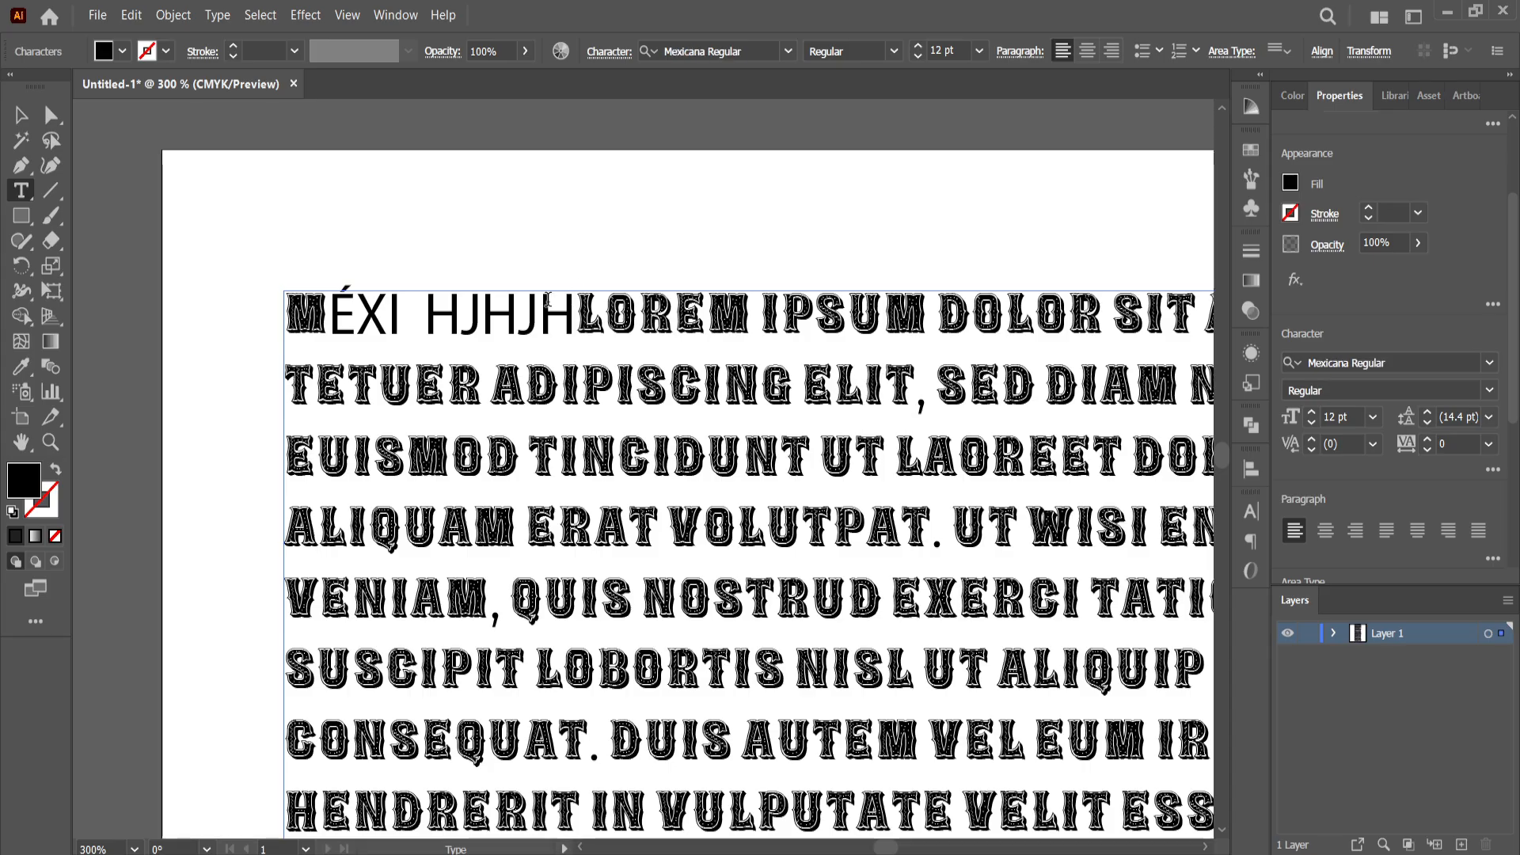
Apply the Mexicana Regular font to the characters "ÉXI HJHJH" in the first line
left_click_drag(572, 309, 331, 313)
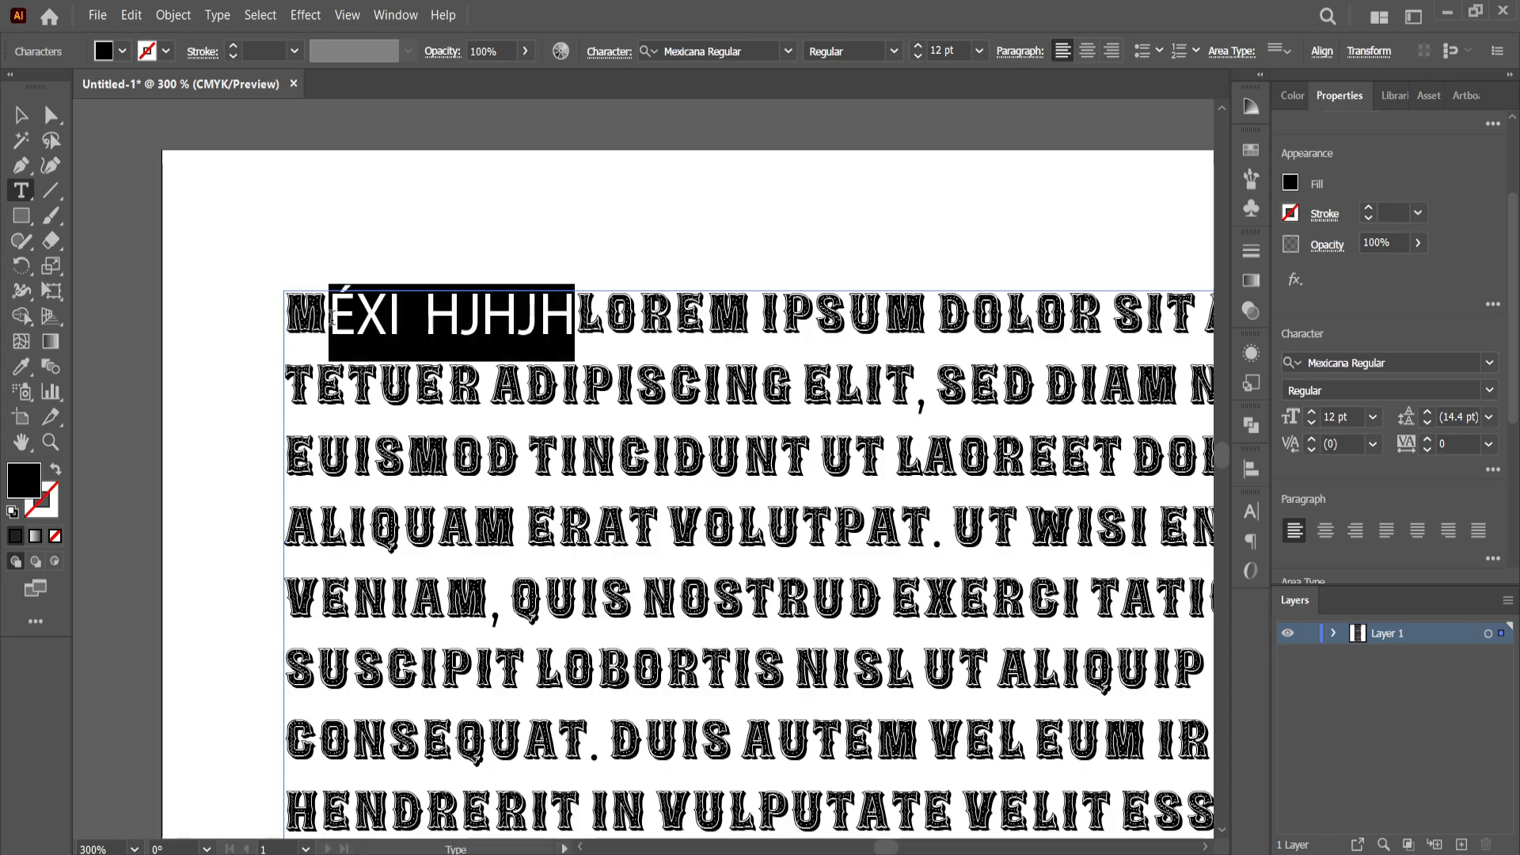
left_click(1489, 363)
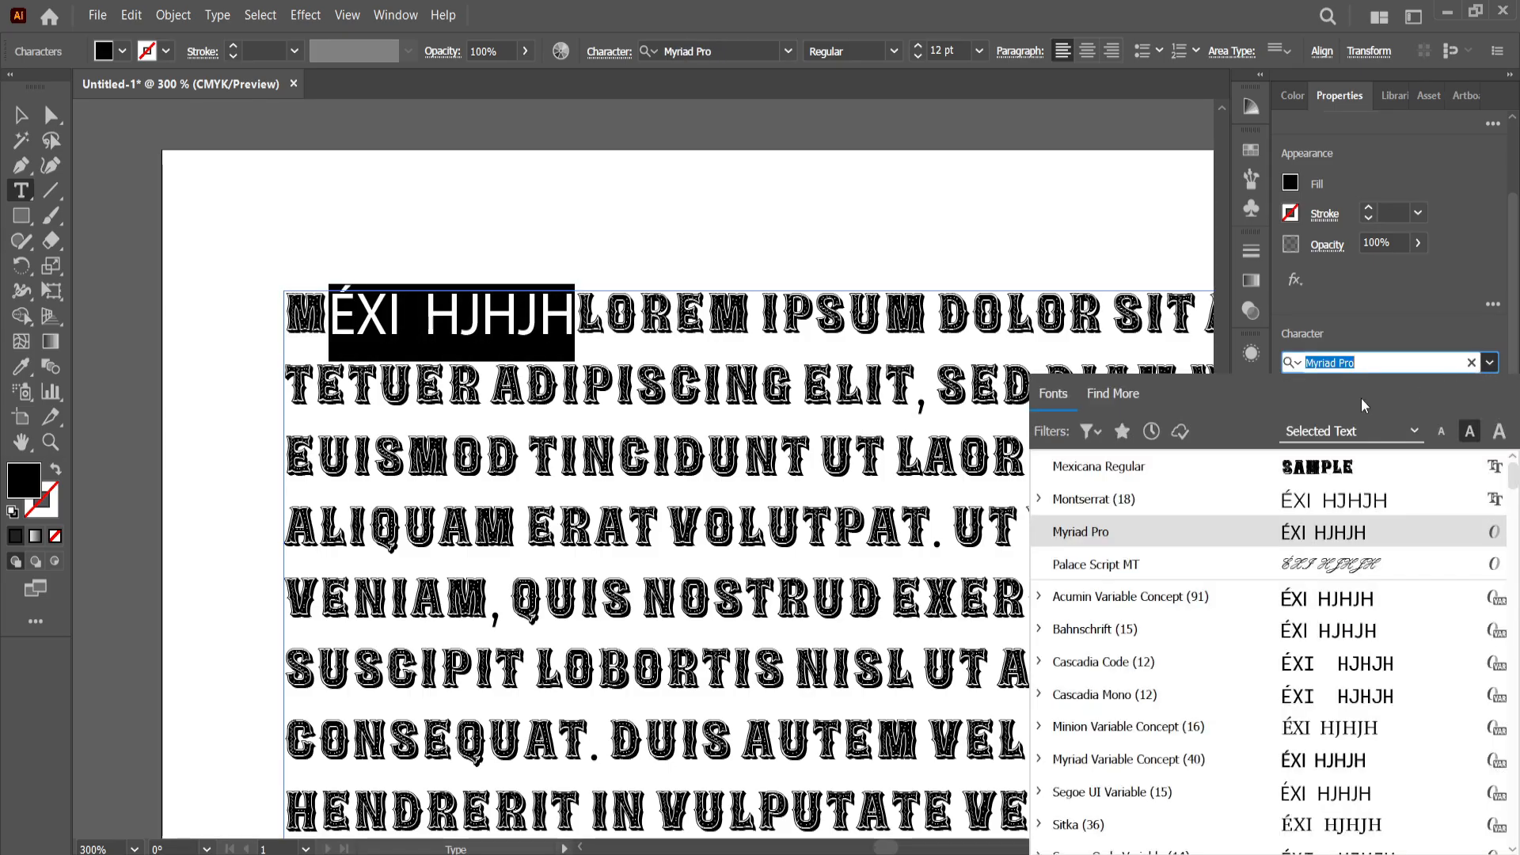
left_click(1164, 479)
left_click(425, 340)
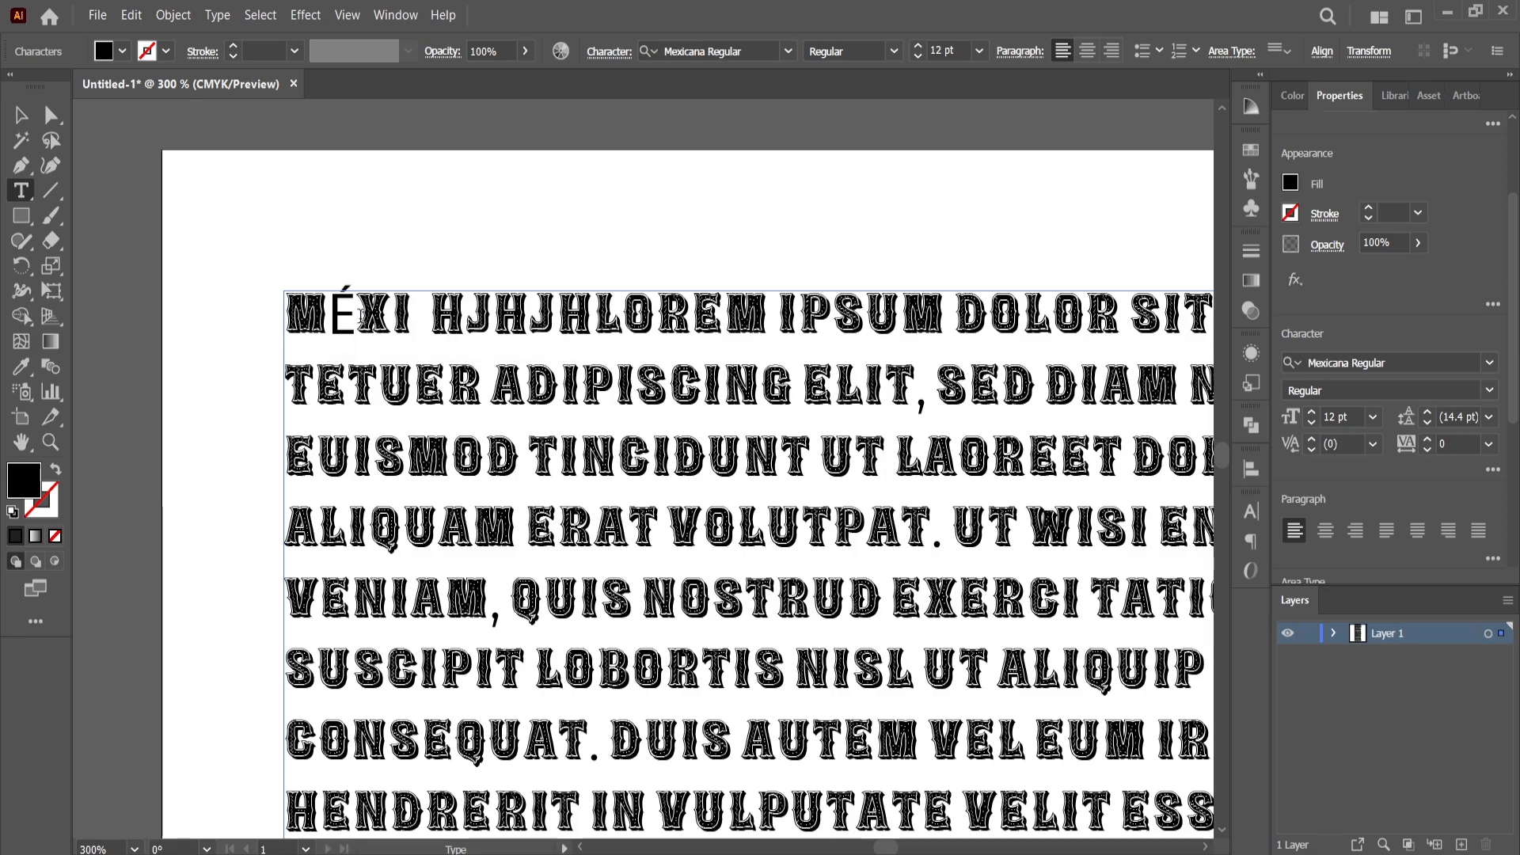
Add "CO" after "MÉXI" in the first line to complete the word "MÉXICO"
left_click_drag(357, 316, 337, 321)
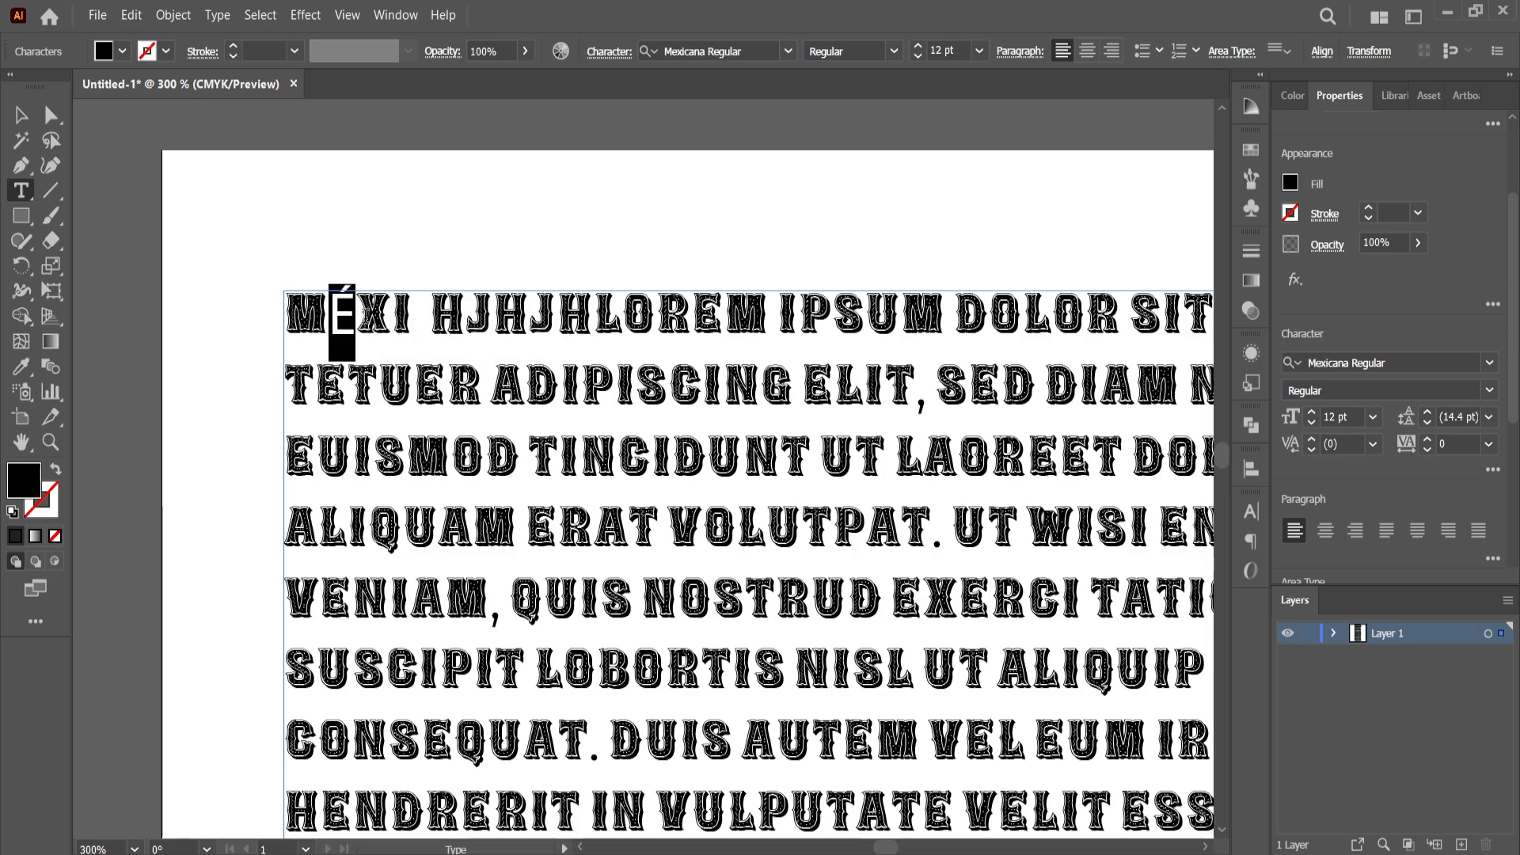
left_click(419, 327)
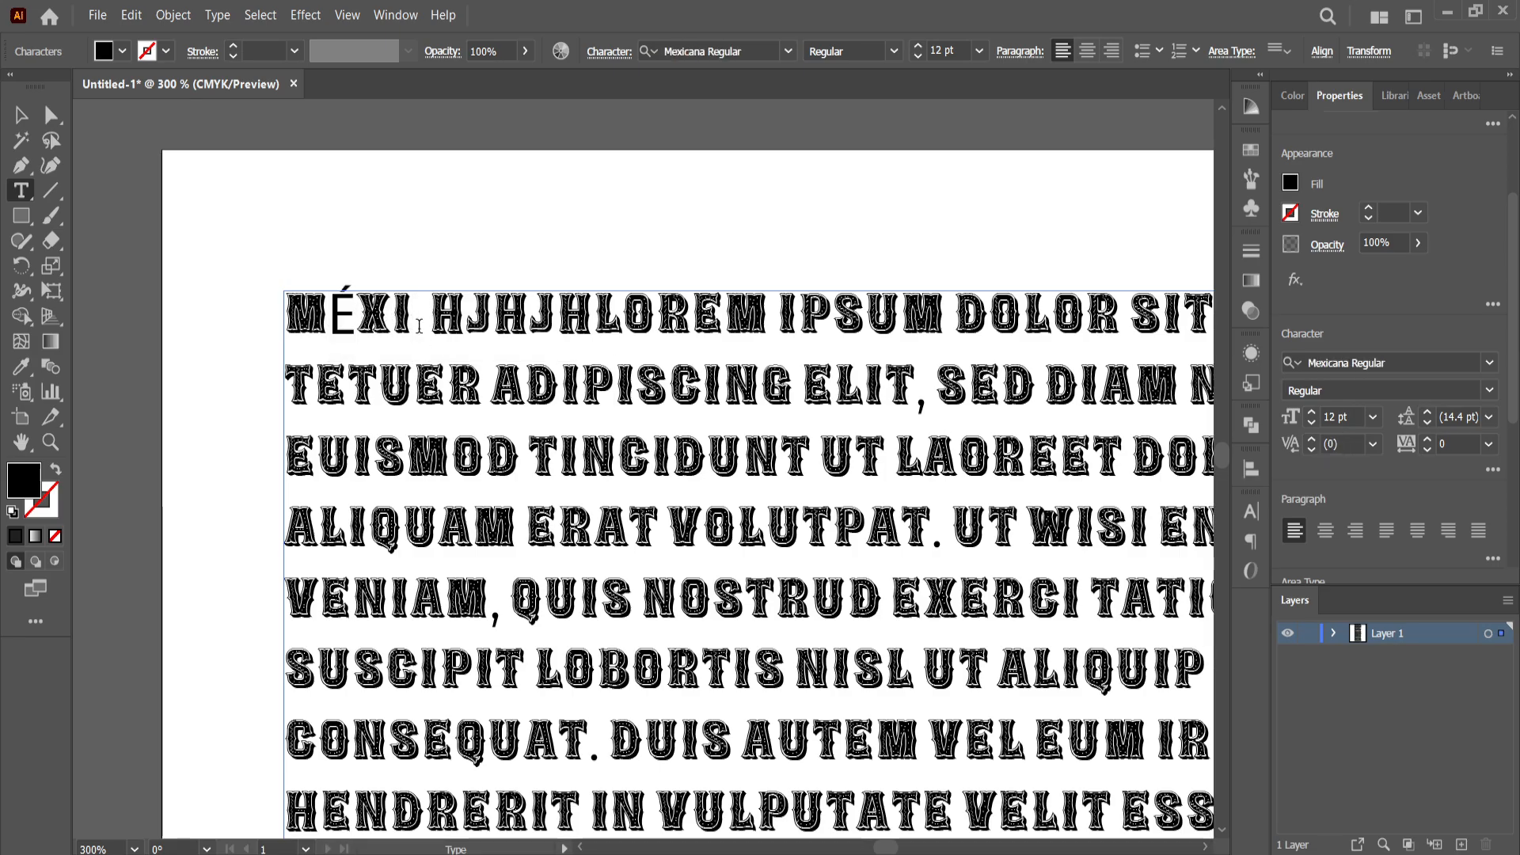
type("CO")
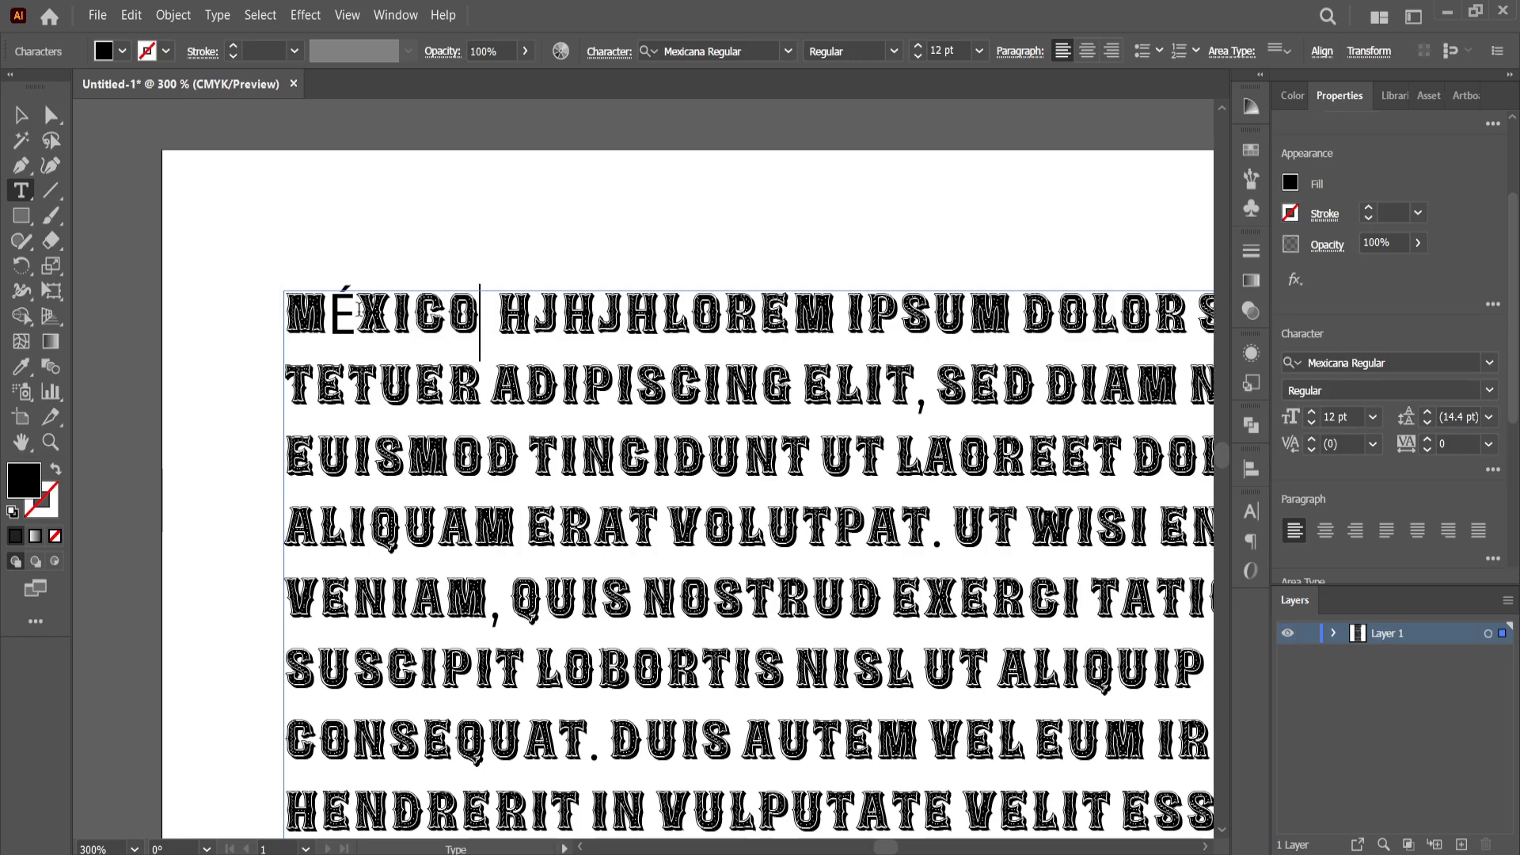
Replace the accented "É" in "MÉXICO" with an unaccented "E" set in Mexicana Regular
left_click_drag(359, 310, 340, 315)
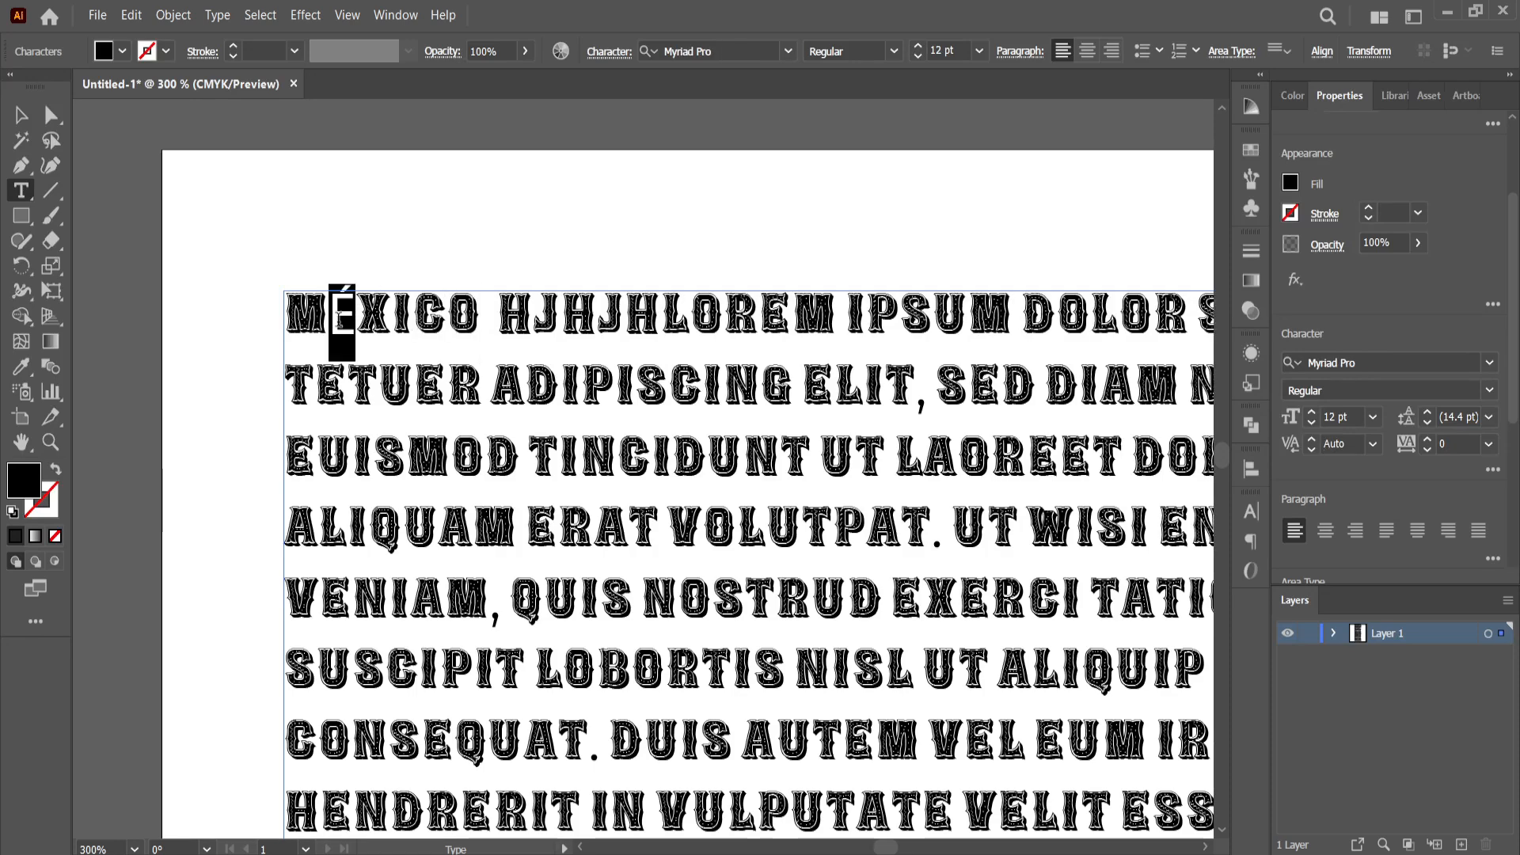
type("E")
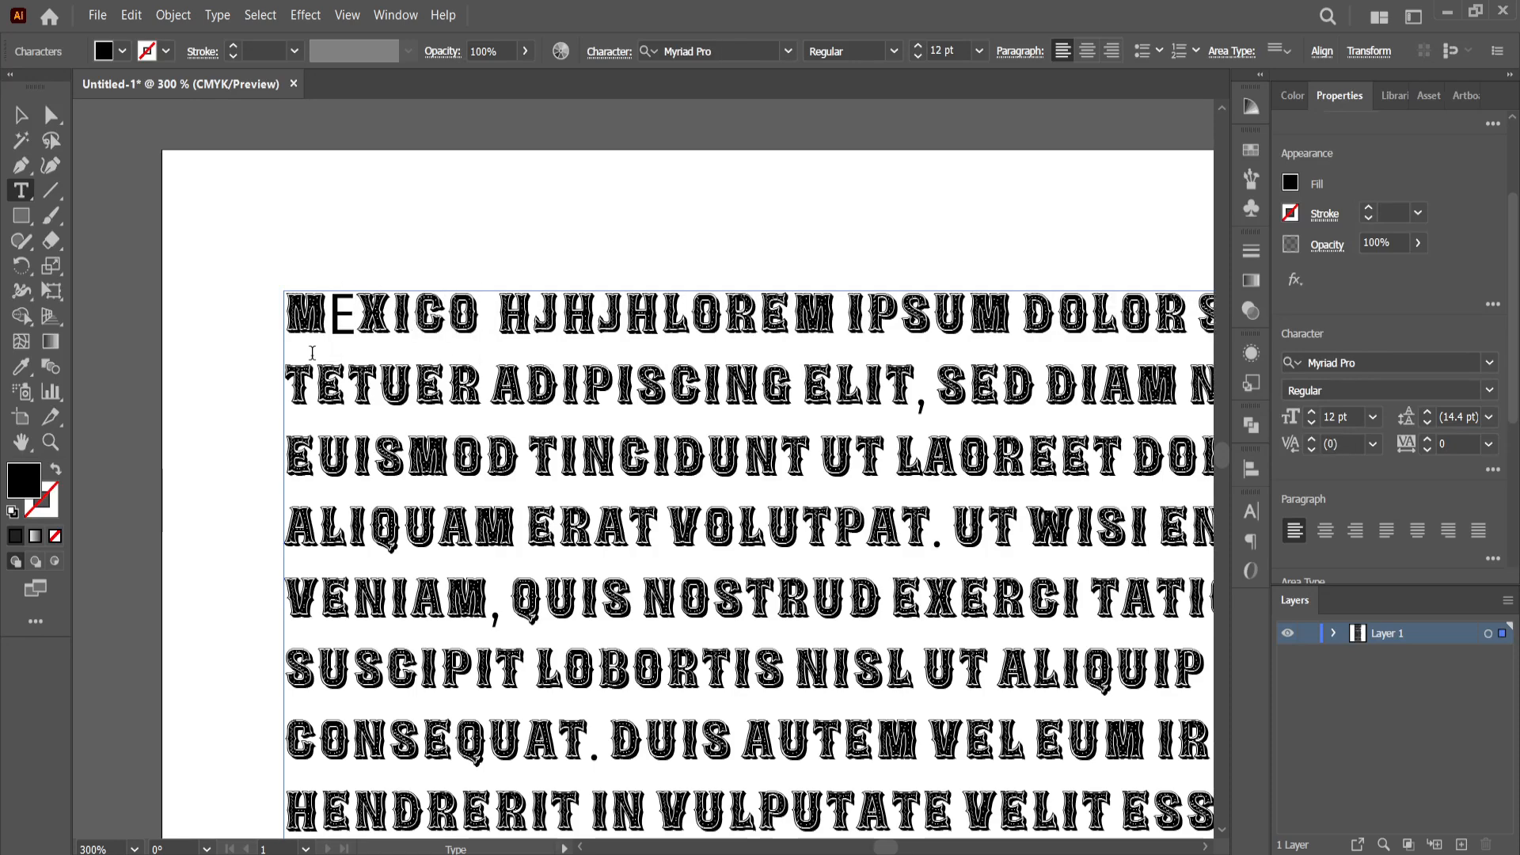
key("BackSpace")
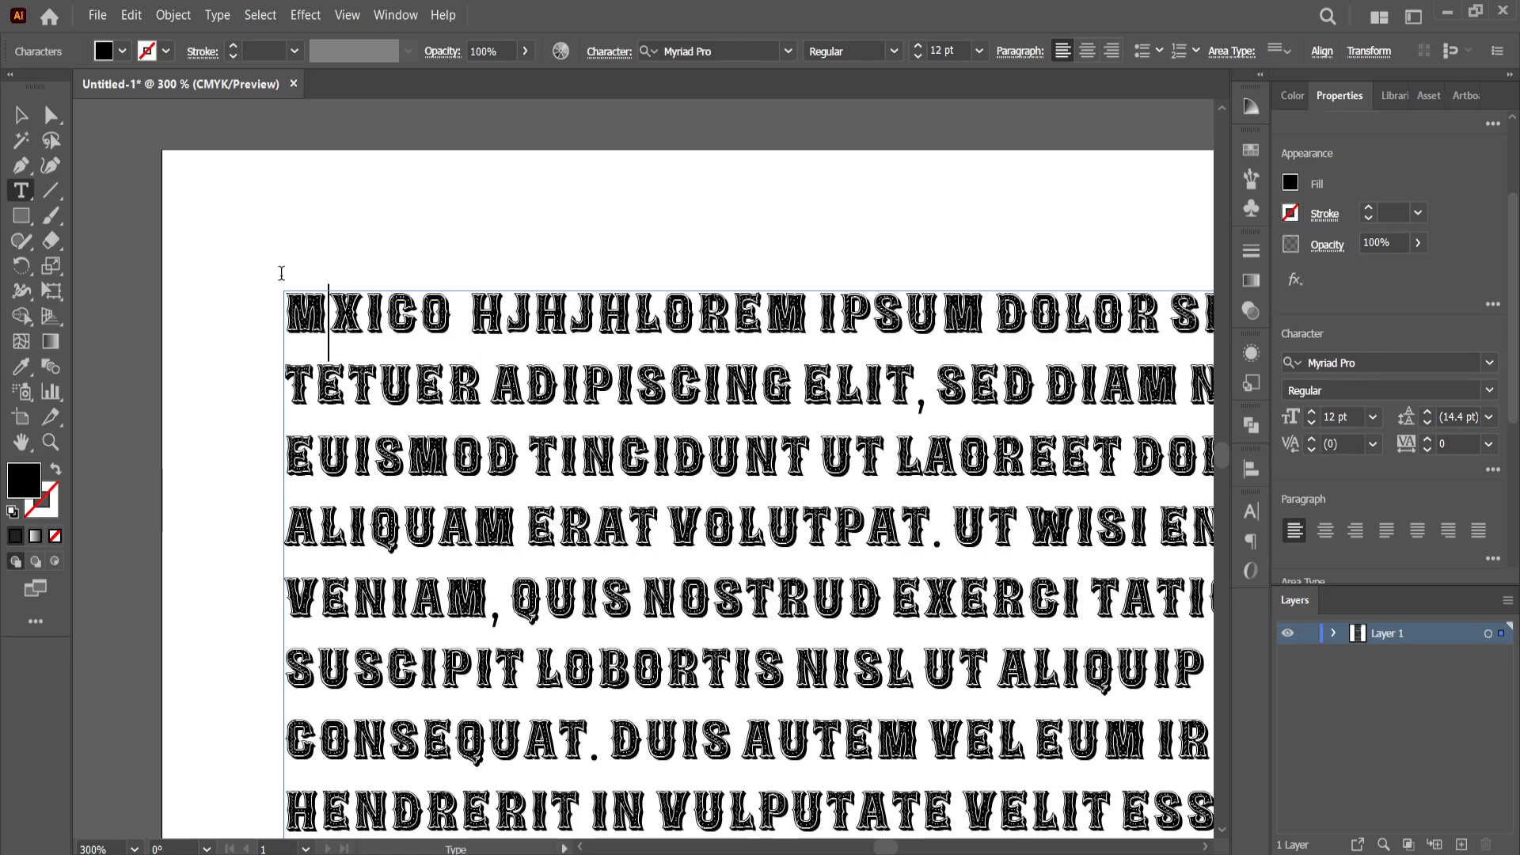
left_click(1492, 362)
left_click(1170, 466)
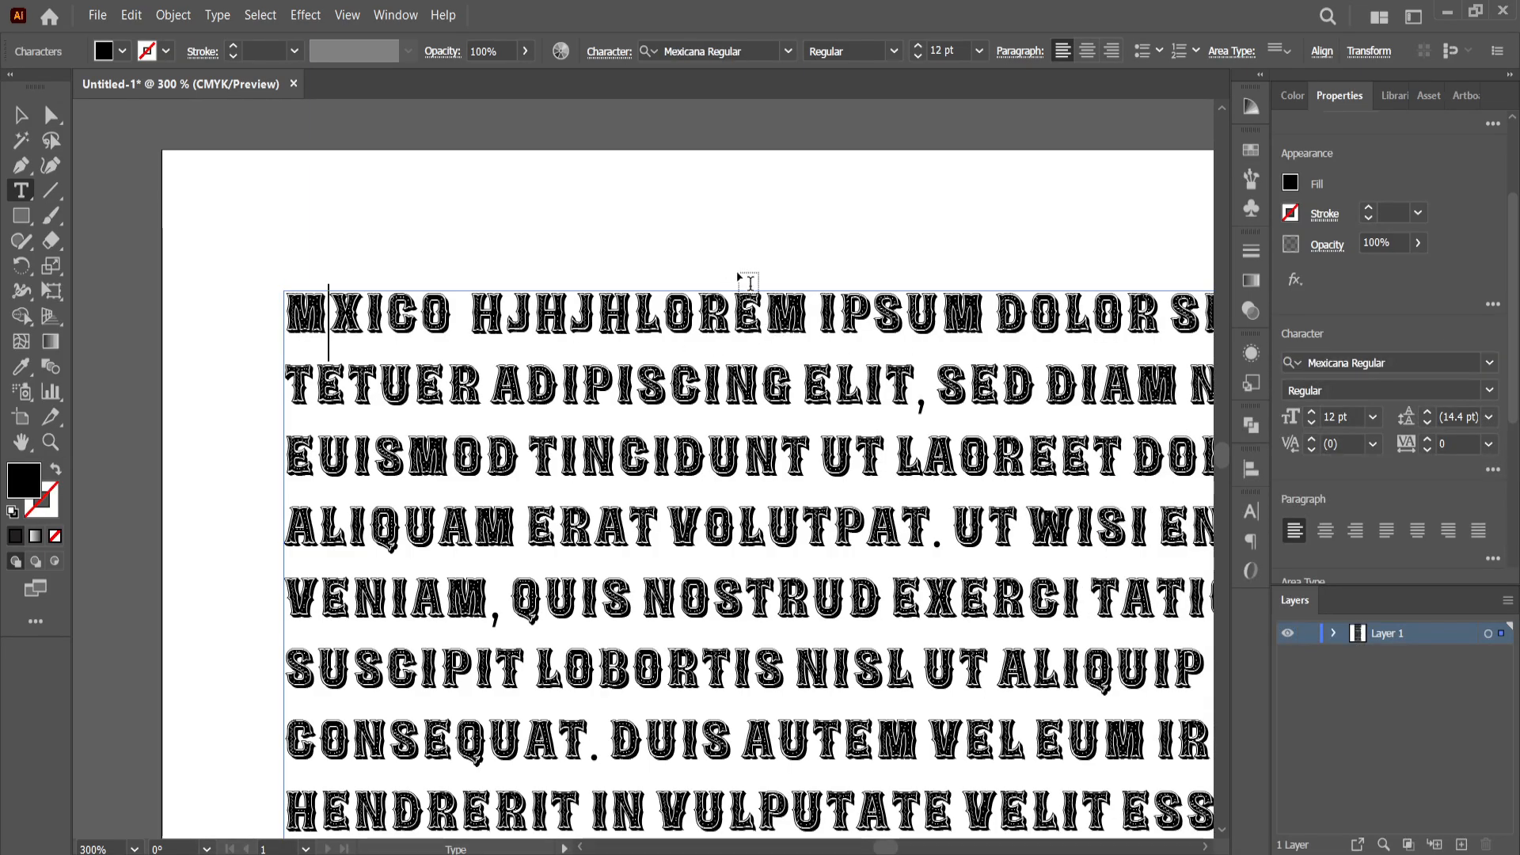
type("E")
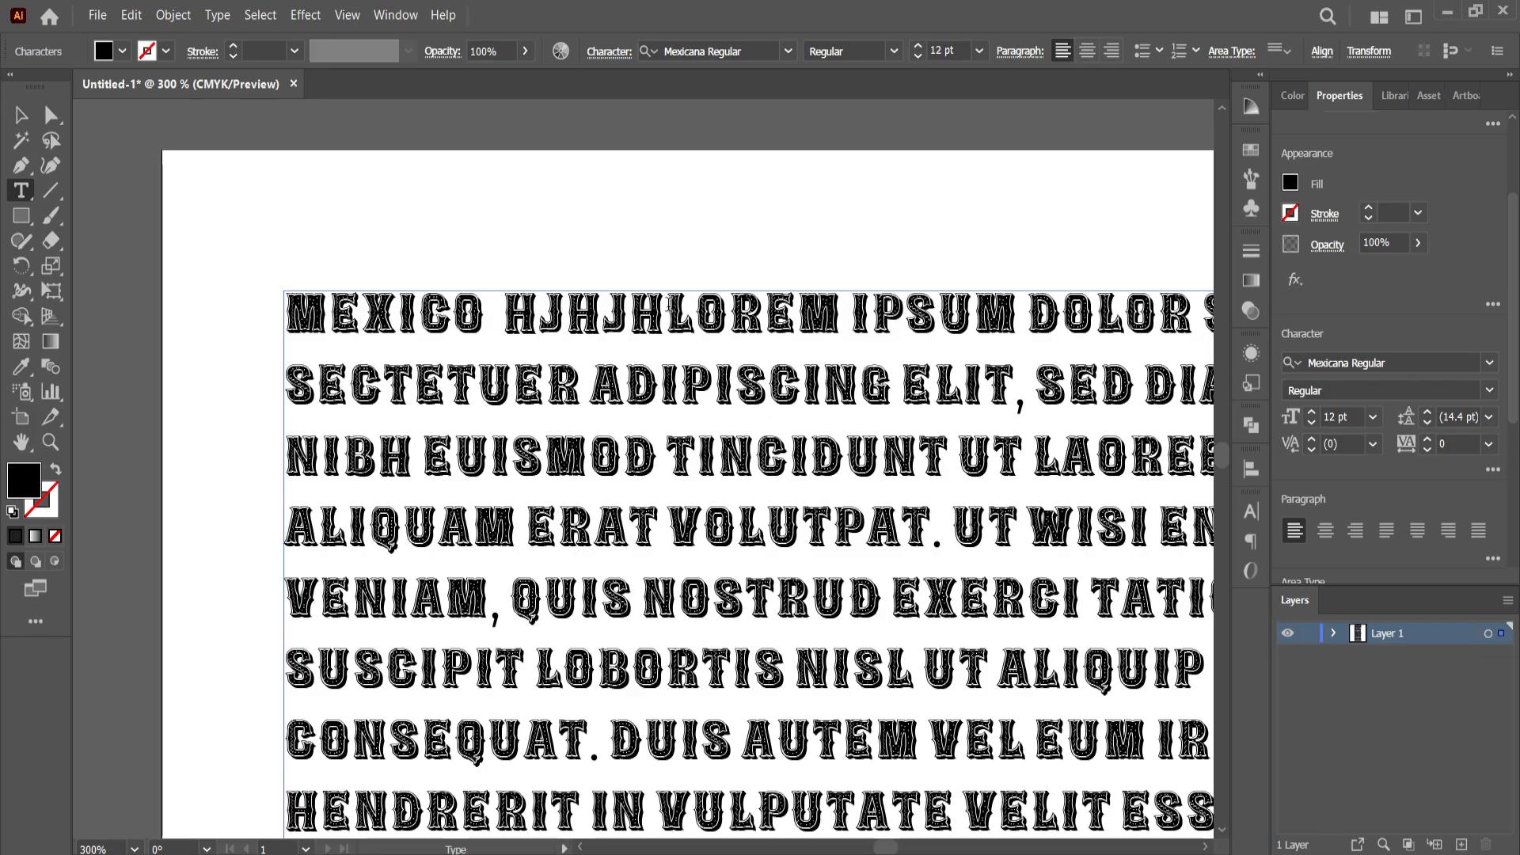
Clear away the Illustrator, Mexicana font preview and mexicana folder windows to return to the DaFont page in the browser
double_click(601, 348)
left_click(1447, 12)
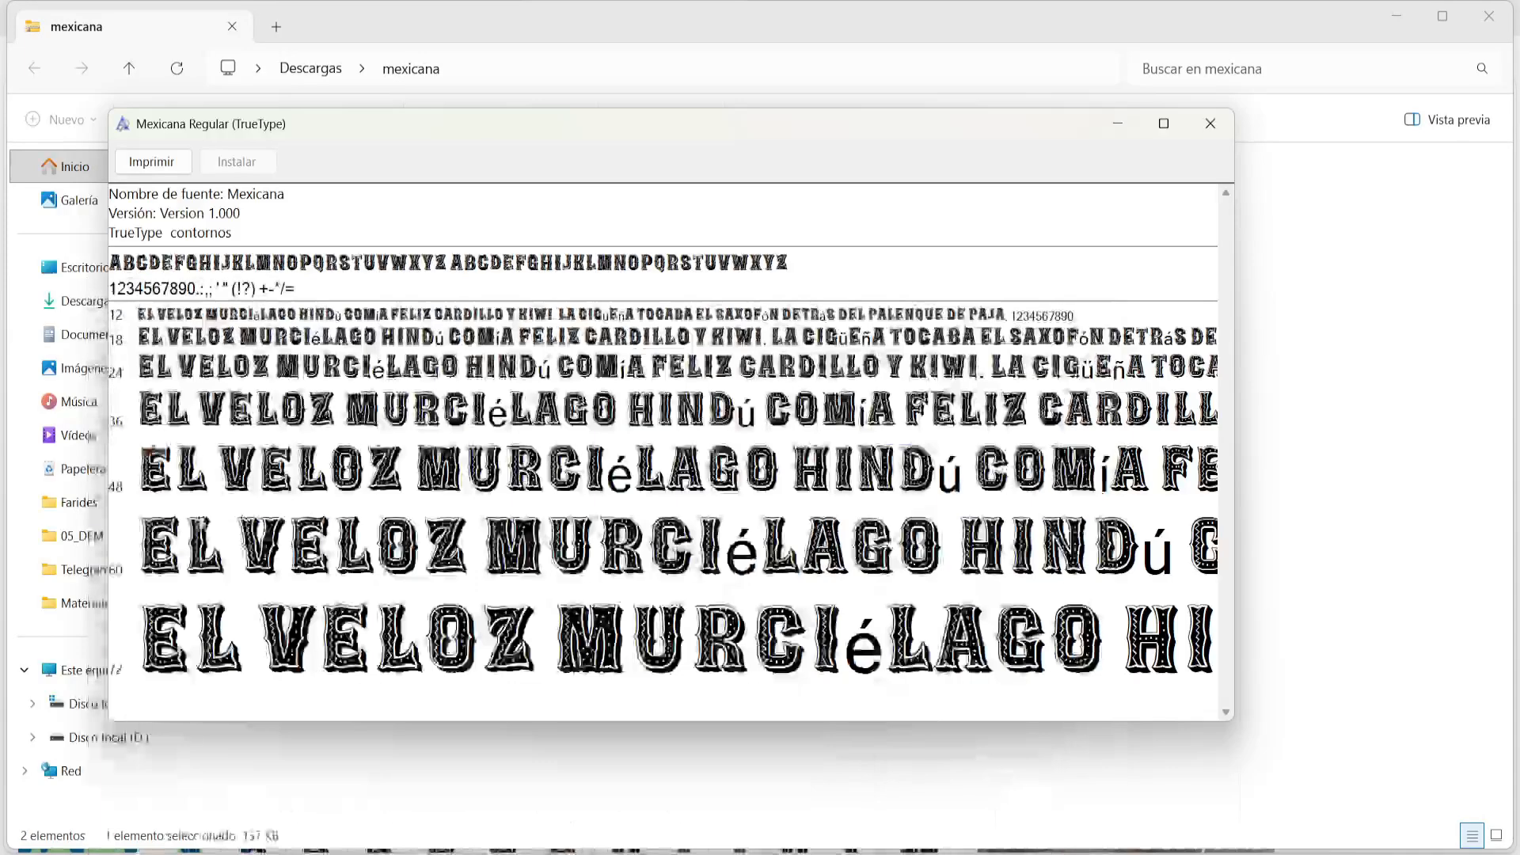
left_click(1211, 127)
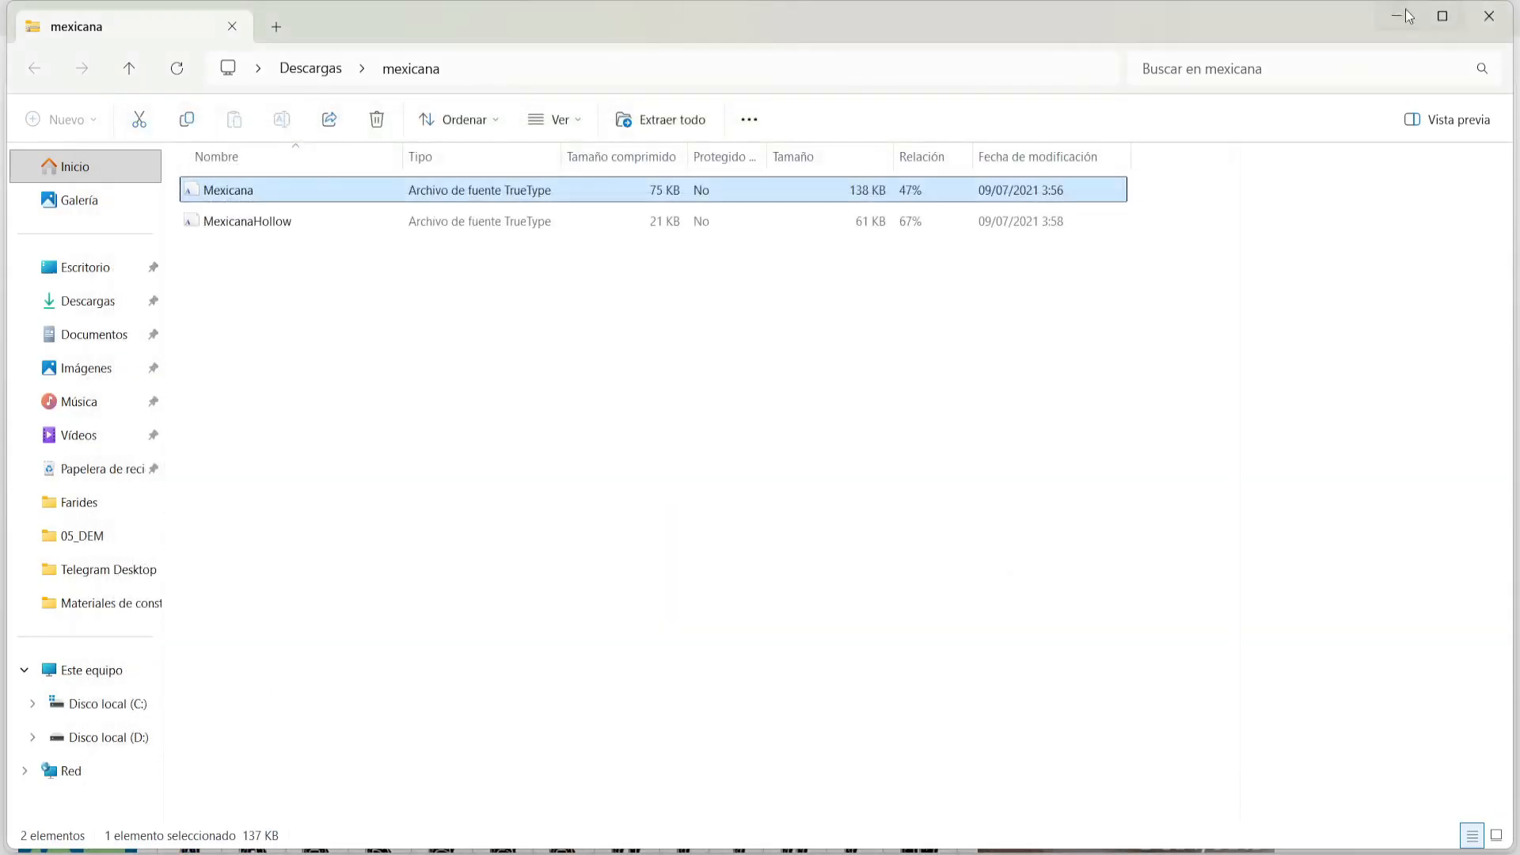
left_click(1407, 16)
Review the Mexicana character set on DaFont and return to the Google Fonts listing to browse its fonts
scroll(753, 519, "down", 8)
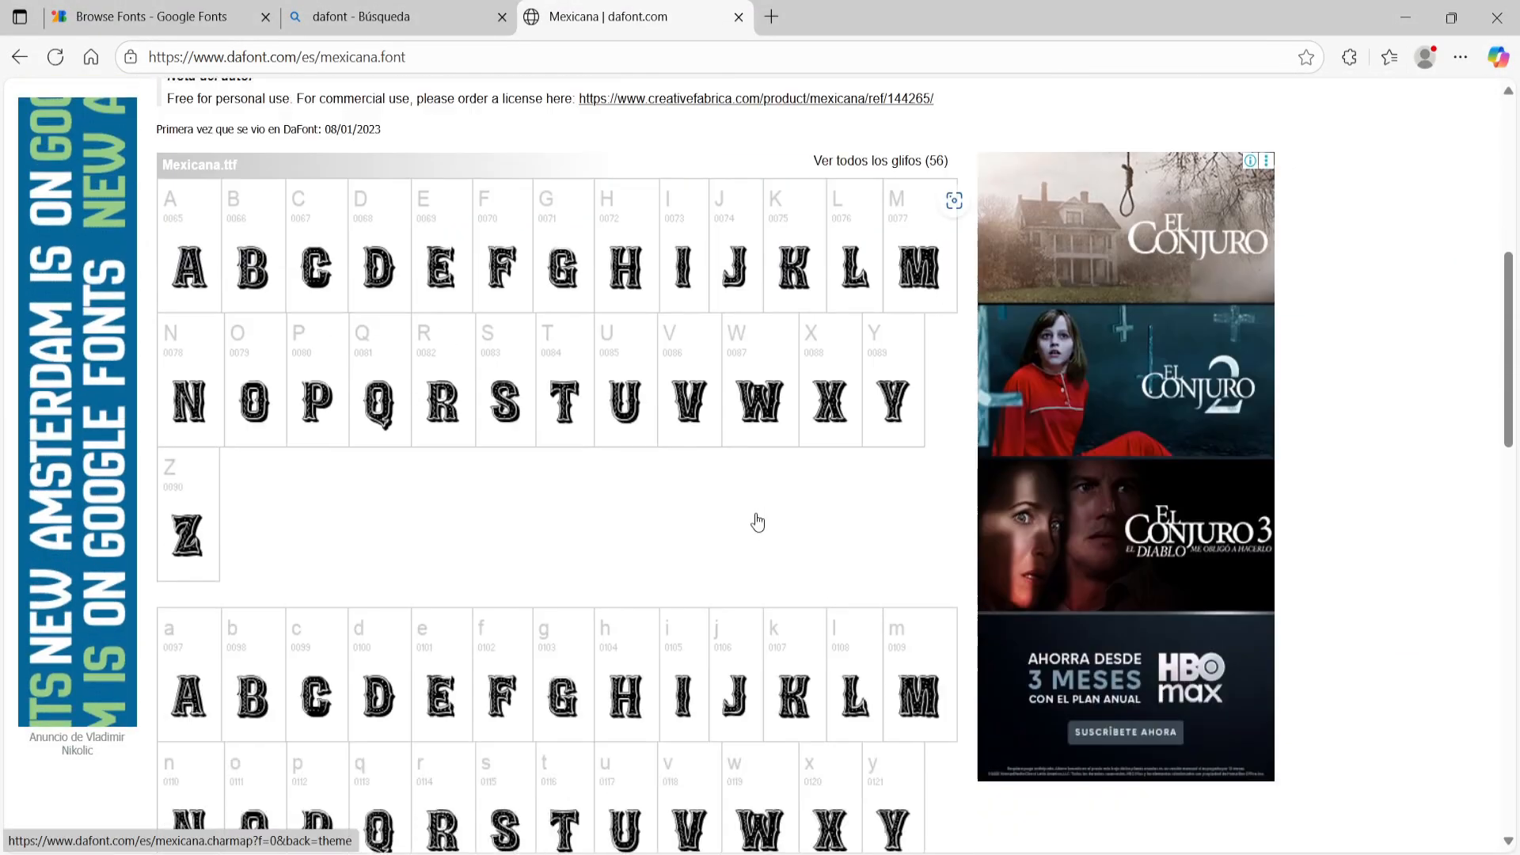
scroll(756, 522, "up", 8)
left_click(443, 17)
left_click(229, 17)
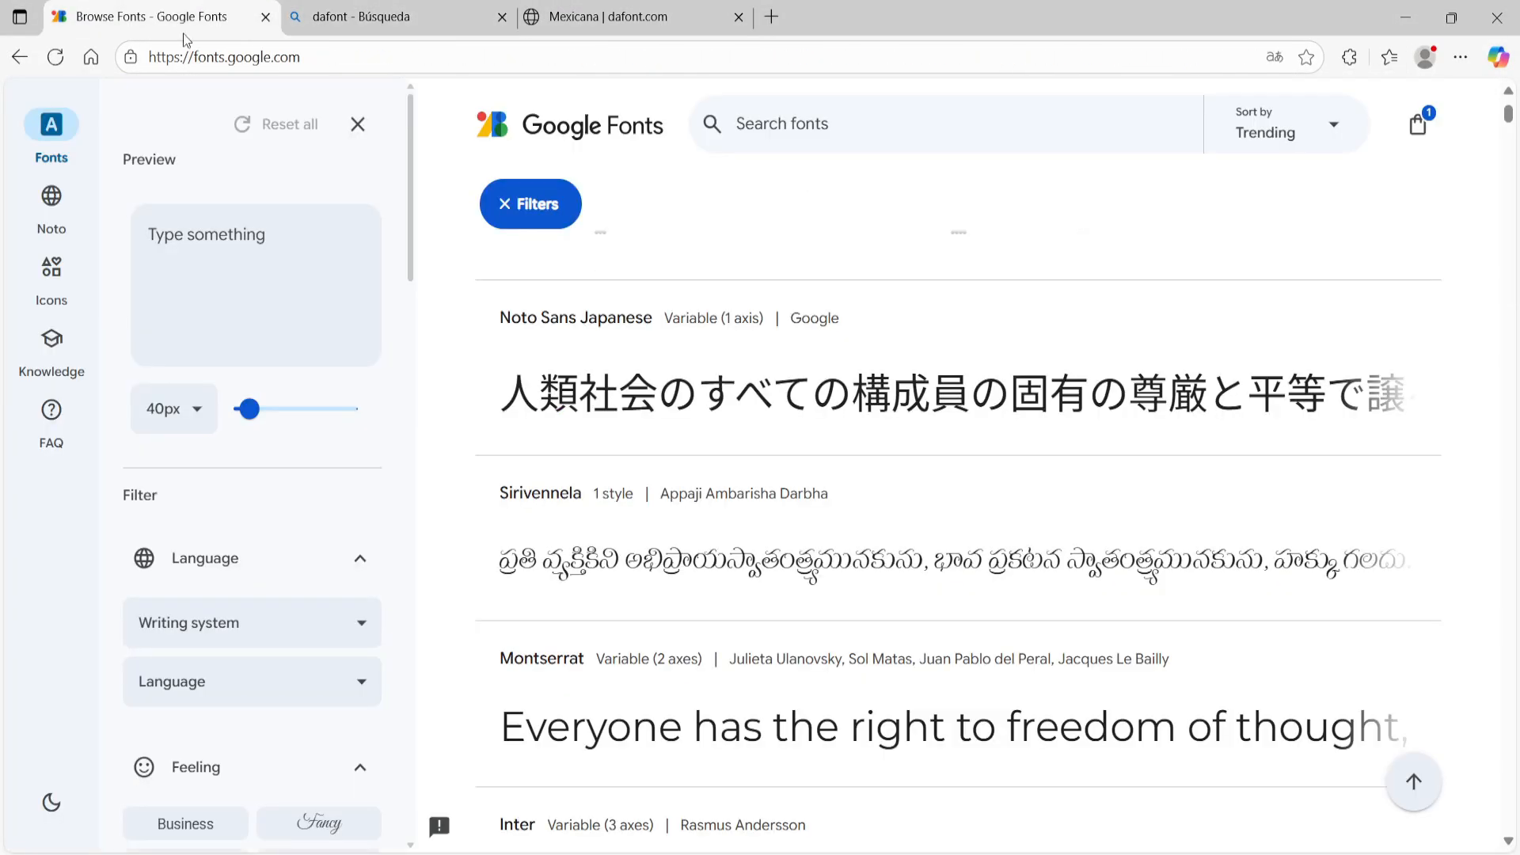
scroll(792, 451, "down", 3)
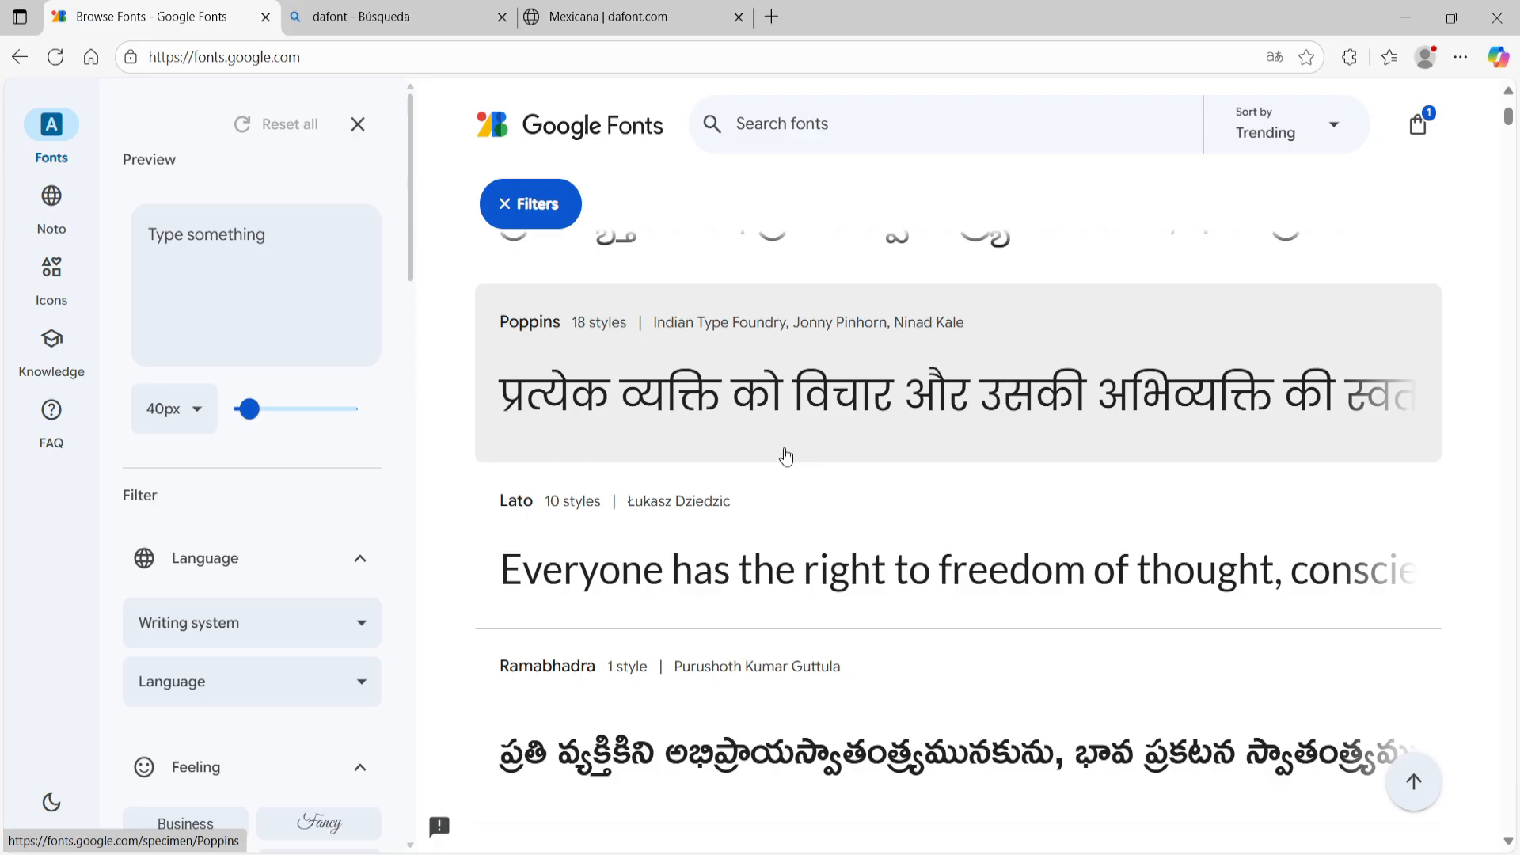
Look over the Mexicana page on DaFont and browse the Google Fonts listing for another family
left_click(592, 16)
scroll(679, 434, "down", 10)
scroll(133, 263, "up", 10)
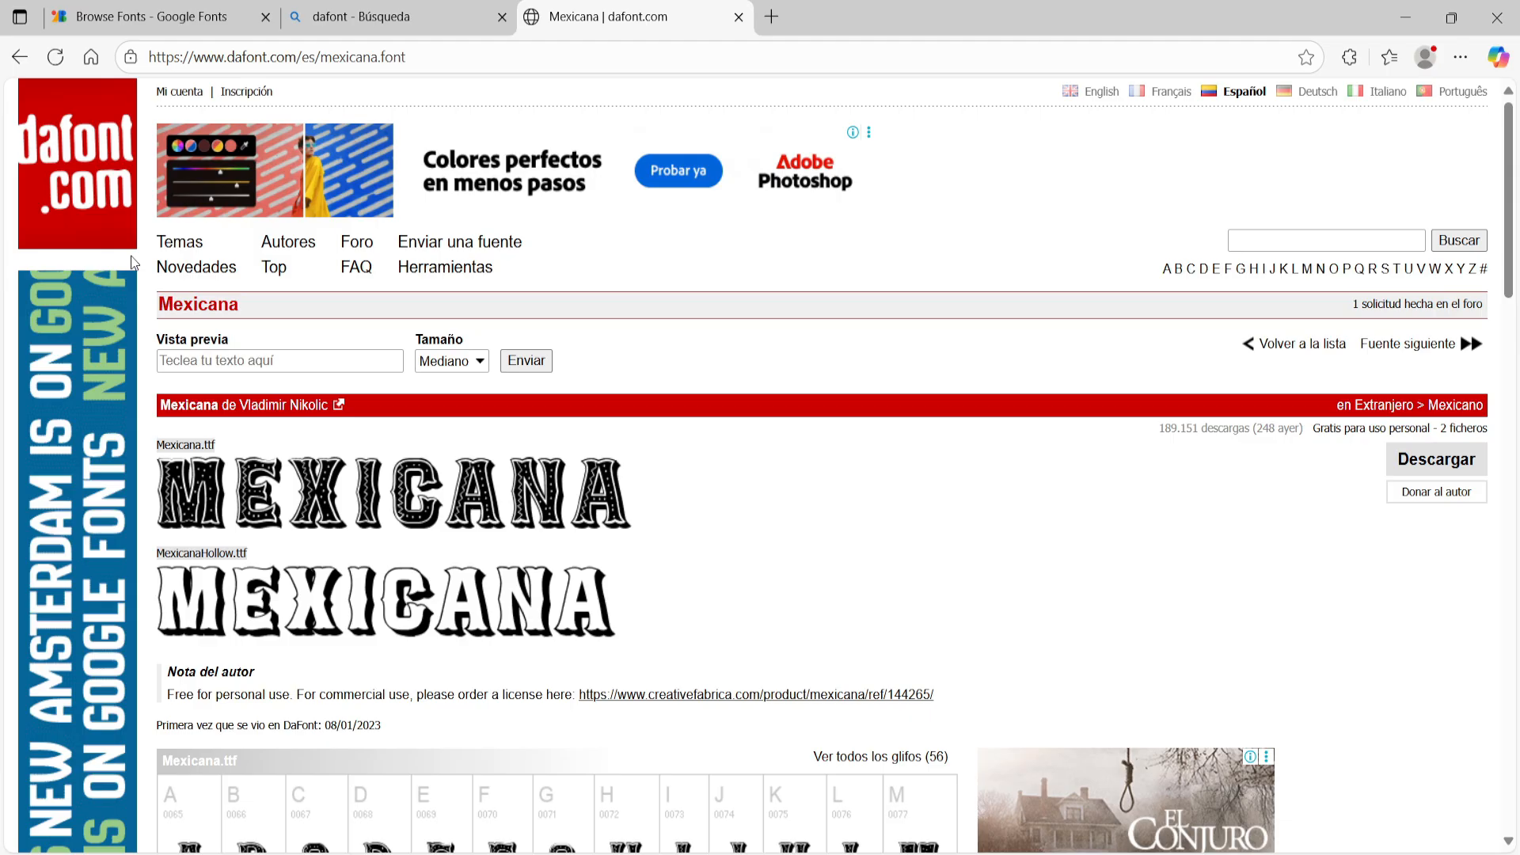
left_click(238, 10)
scroll(1150, 265, "up", 2)
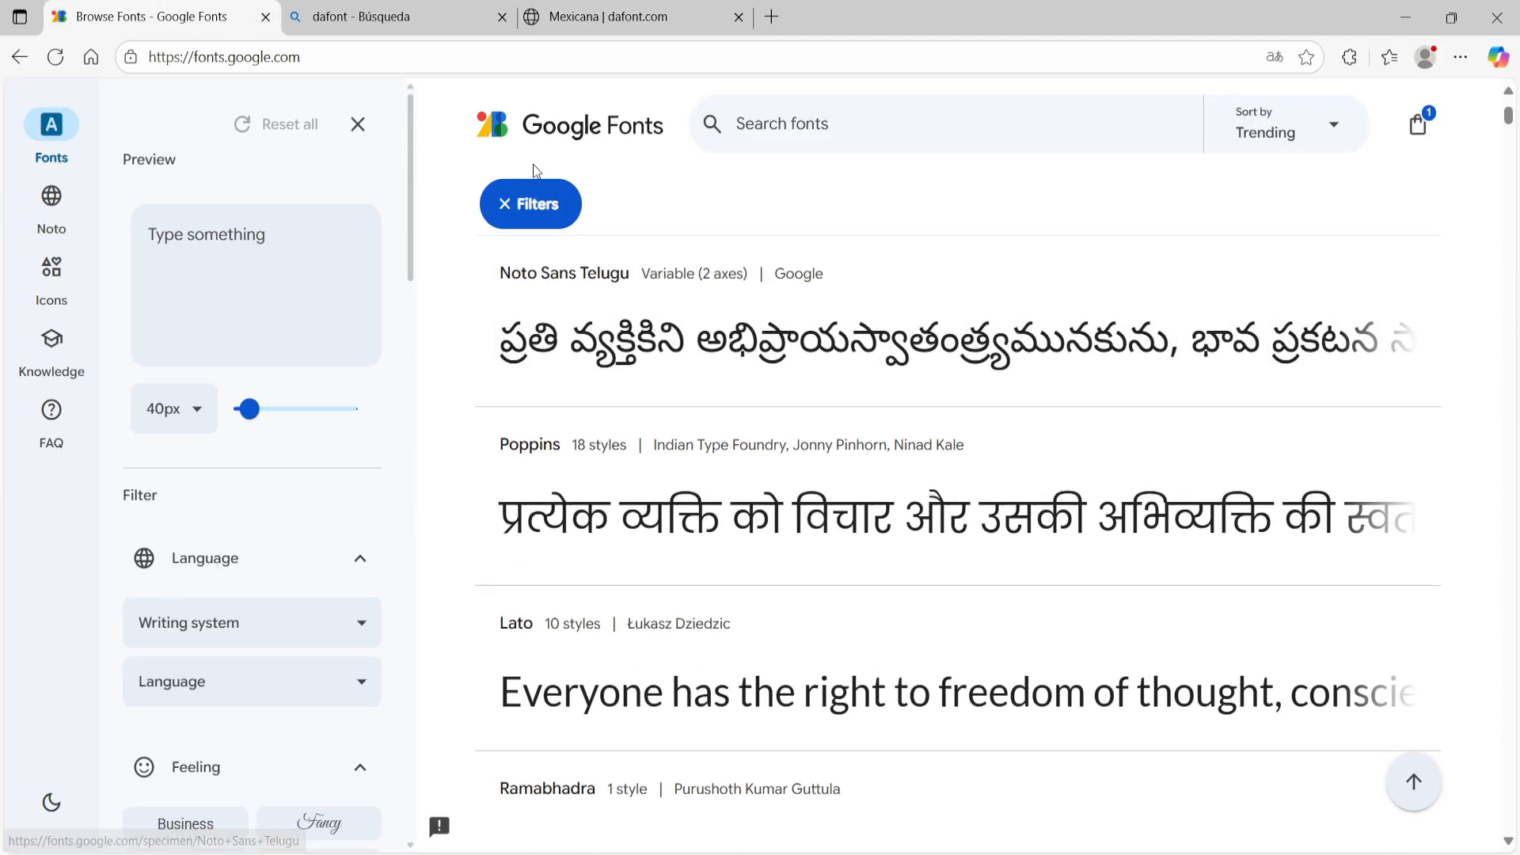
scroll(845, 374, "up", 2)
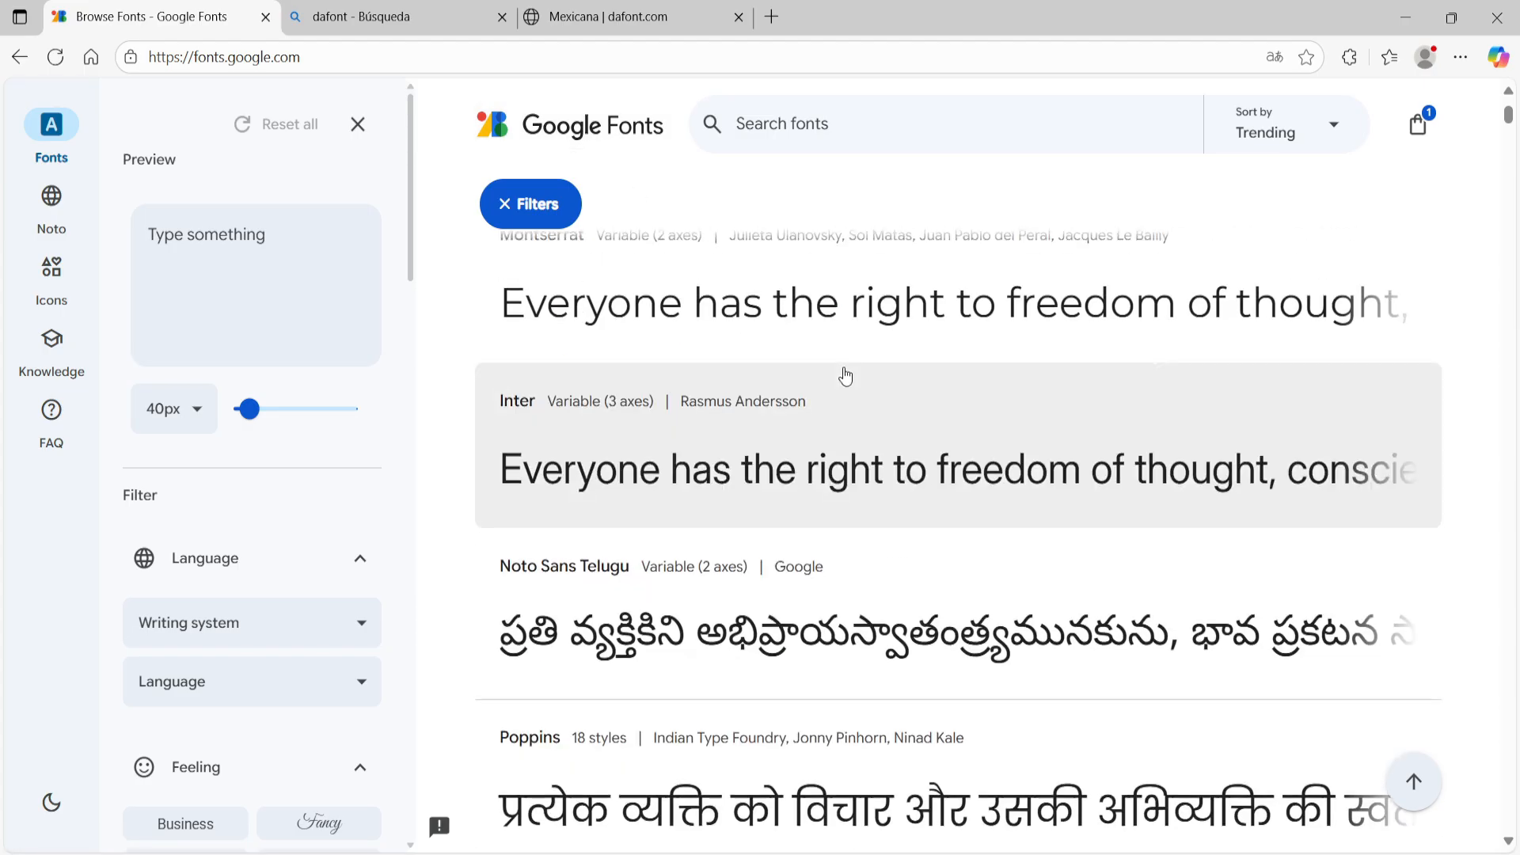
scroll(852, 390, "down", 9)
scroll(854, 389, "down", 10)
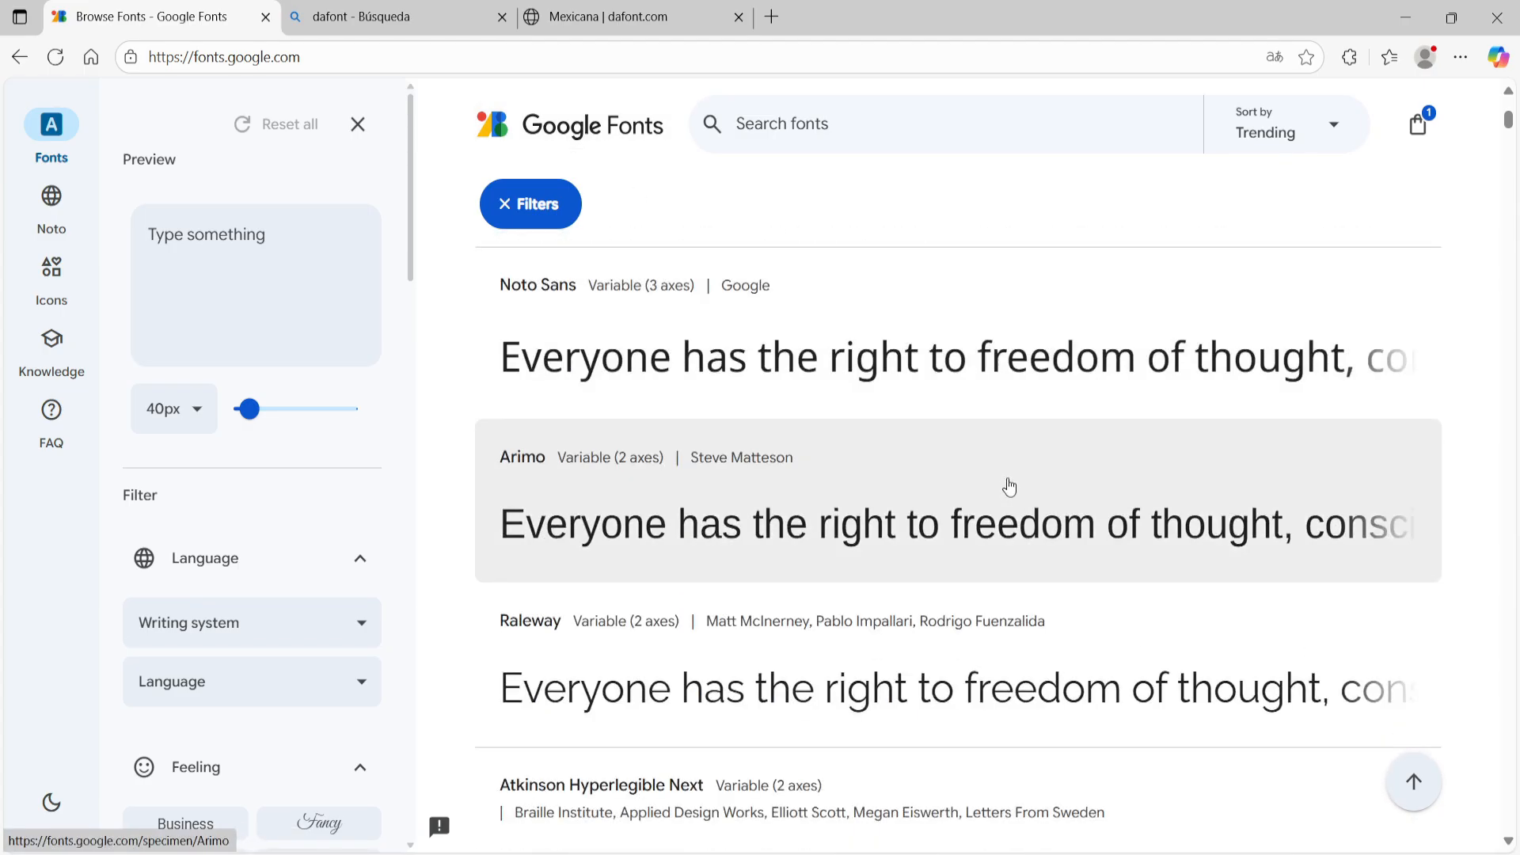
scroll(816, 491, "up", 1)
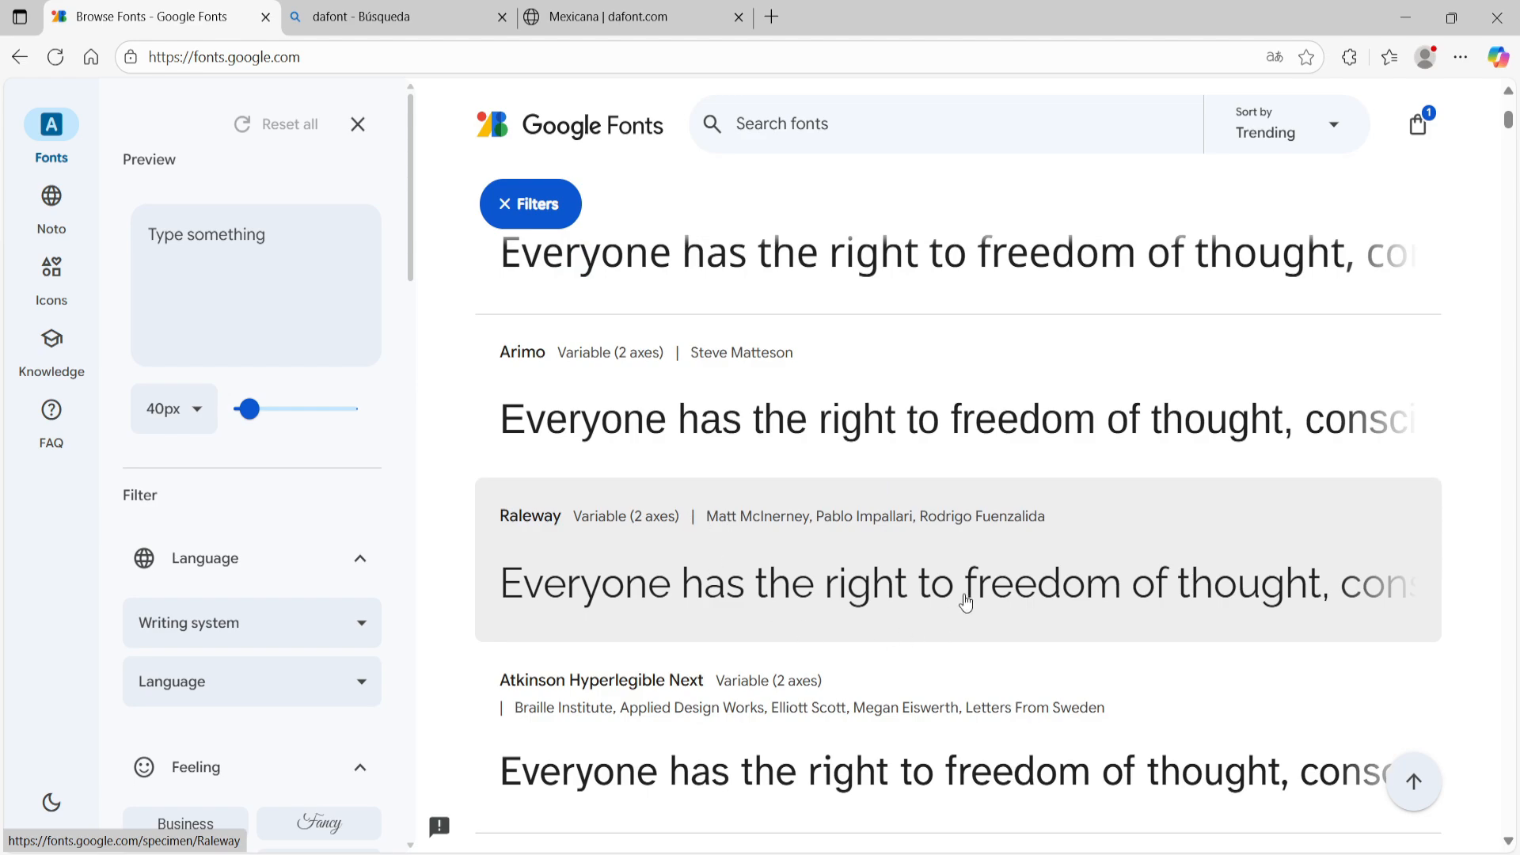
Open the Raleway family, review its styles and add it to the font selection
left_click(979, 573)
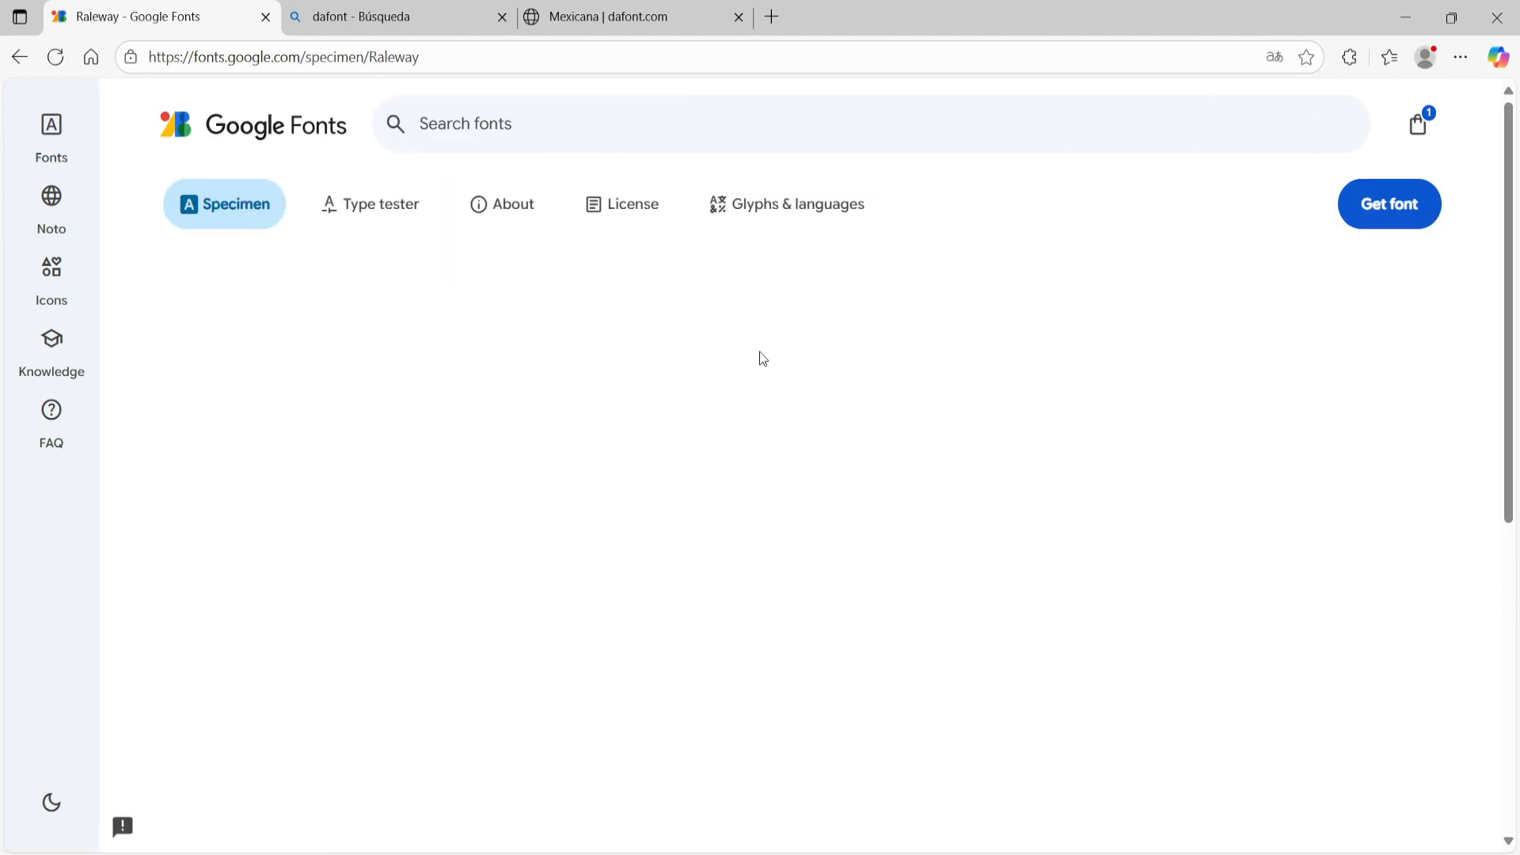
scroll(387, 510, "down", 20)
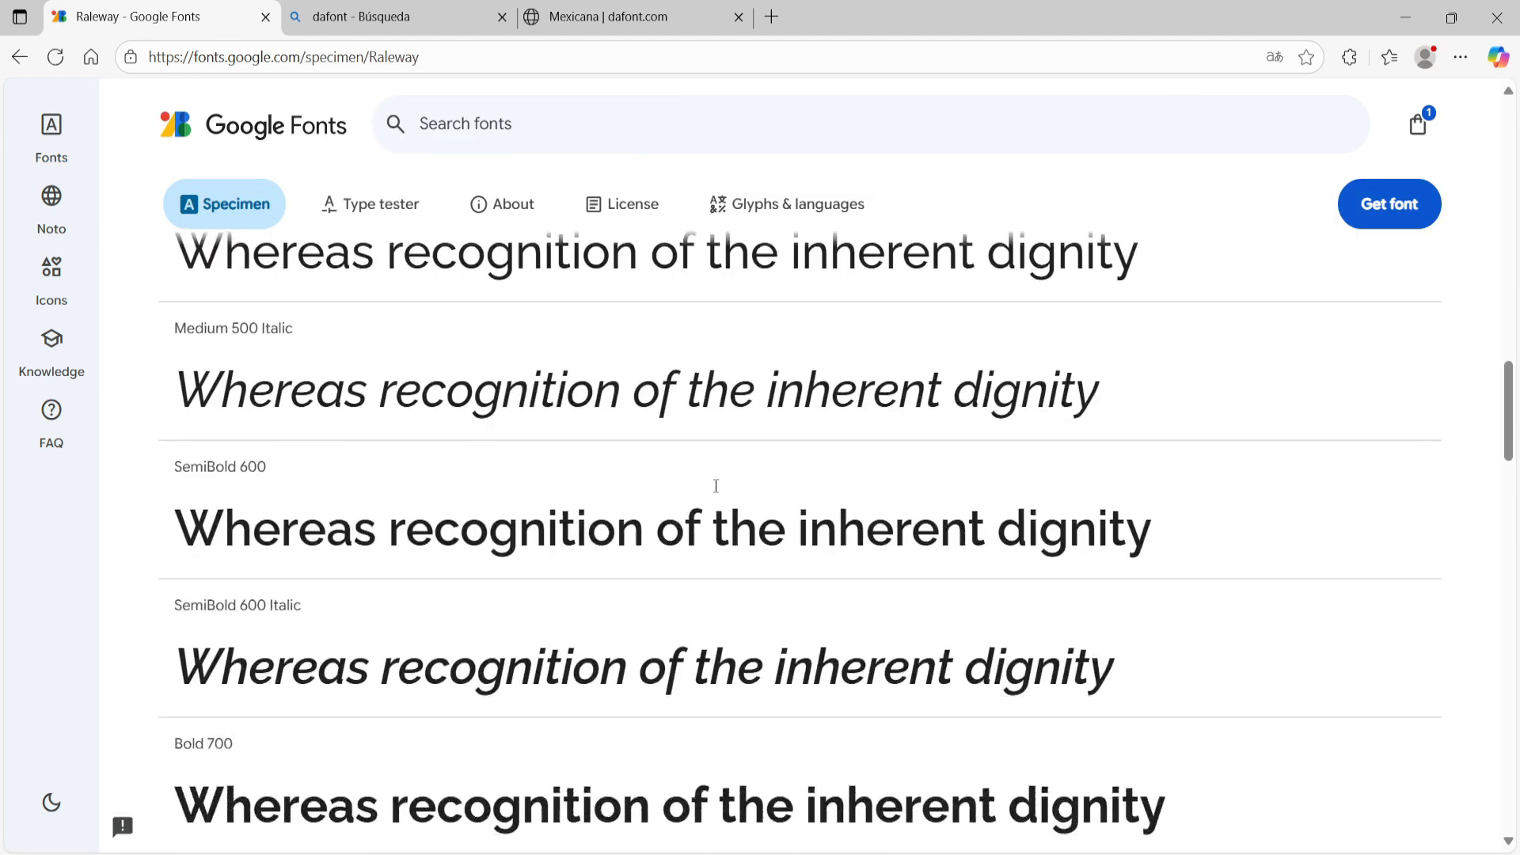
scroll(716, 485, "up", 20)
left_click(1374, 208)
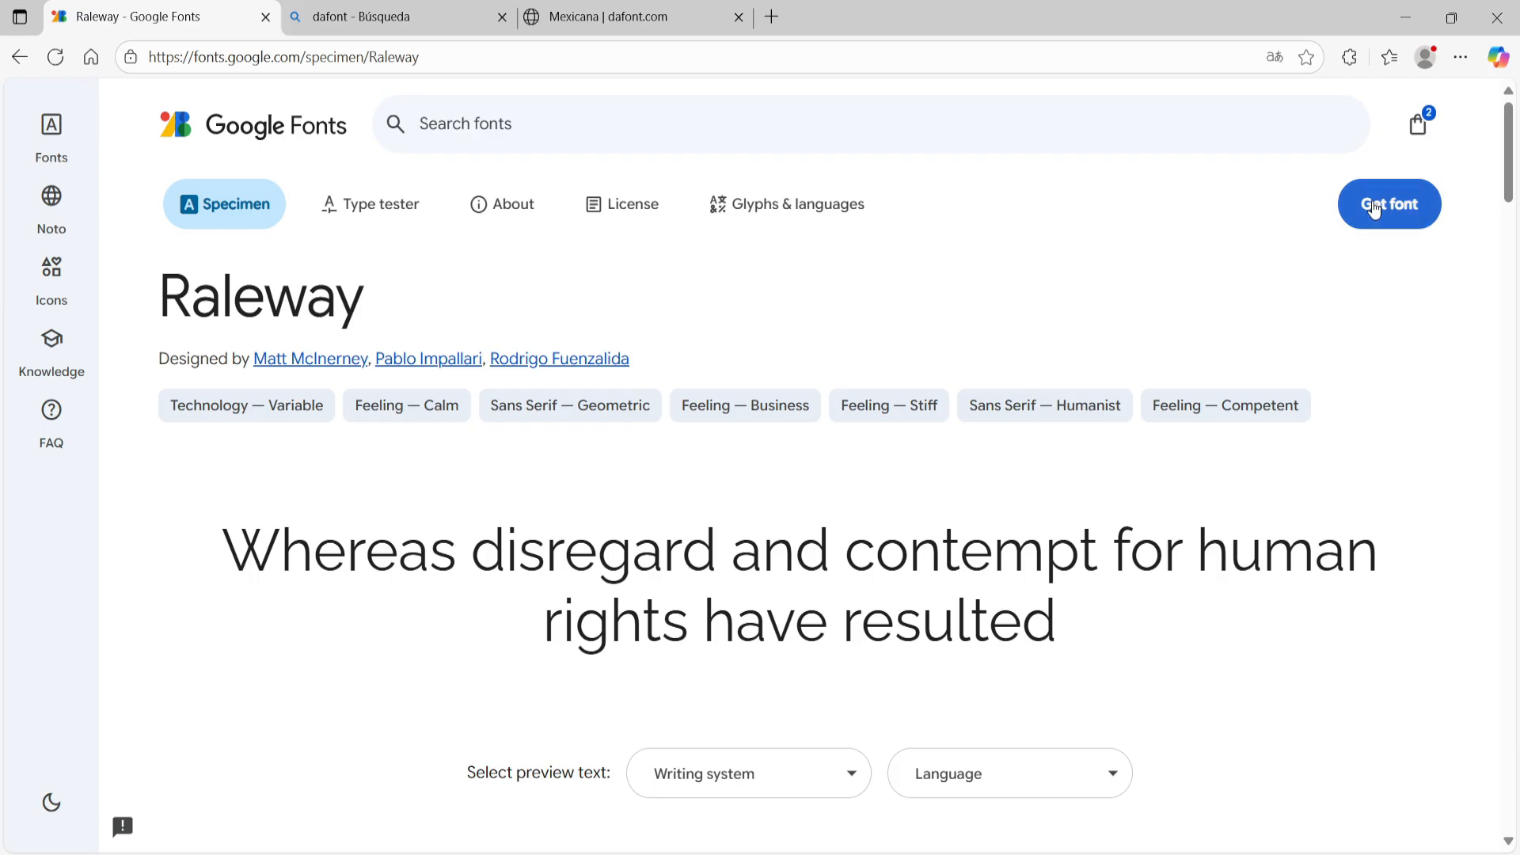
Remove Montserrat from the selected font families and download Raleway alone
scroll(676, 483, "down", 3)
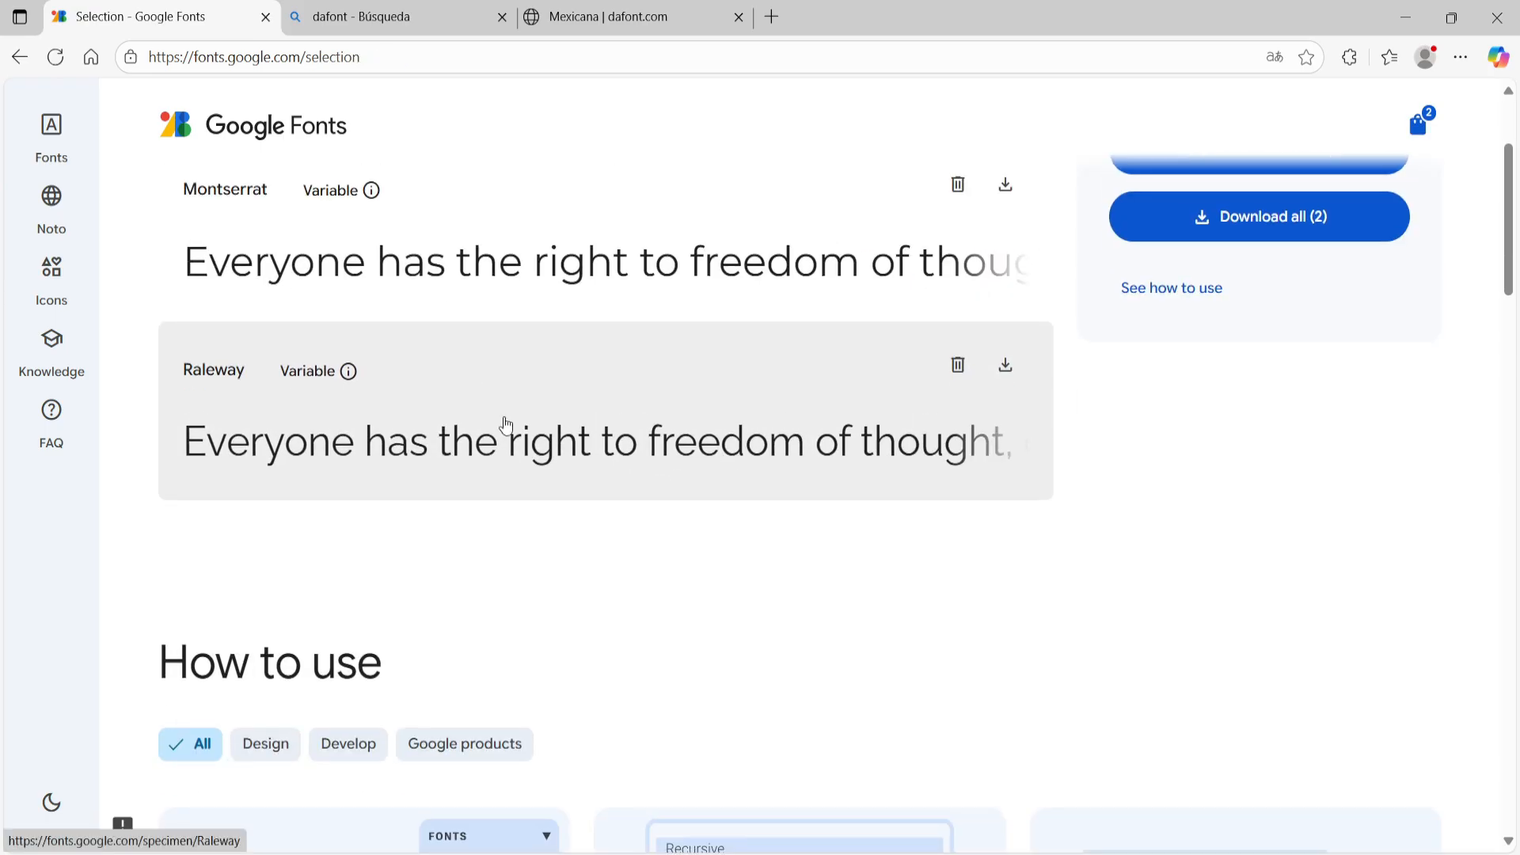
scroll(506, 425, "up", 3)
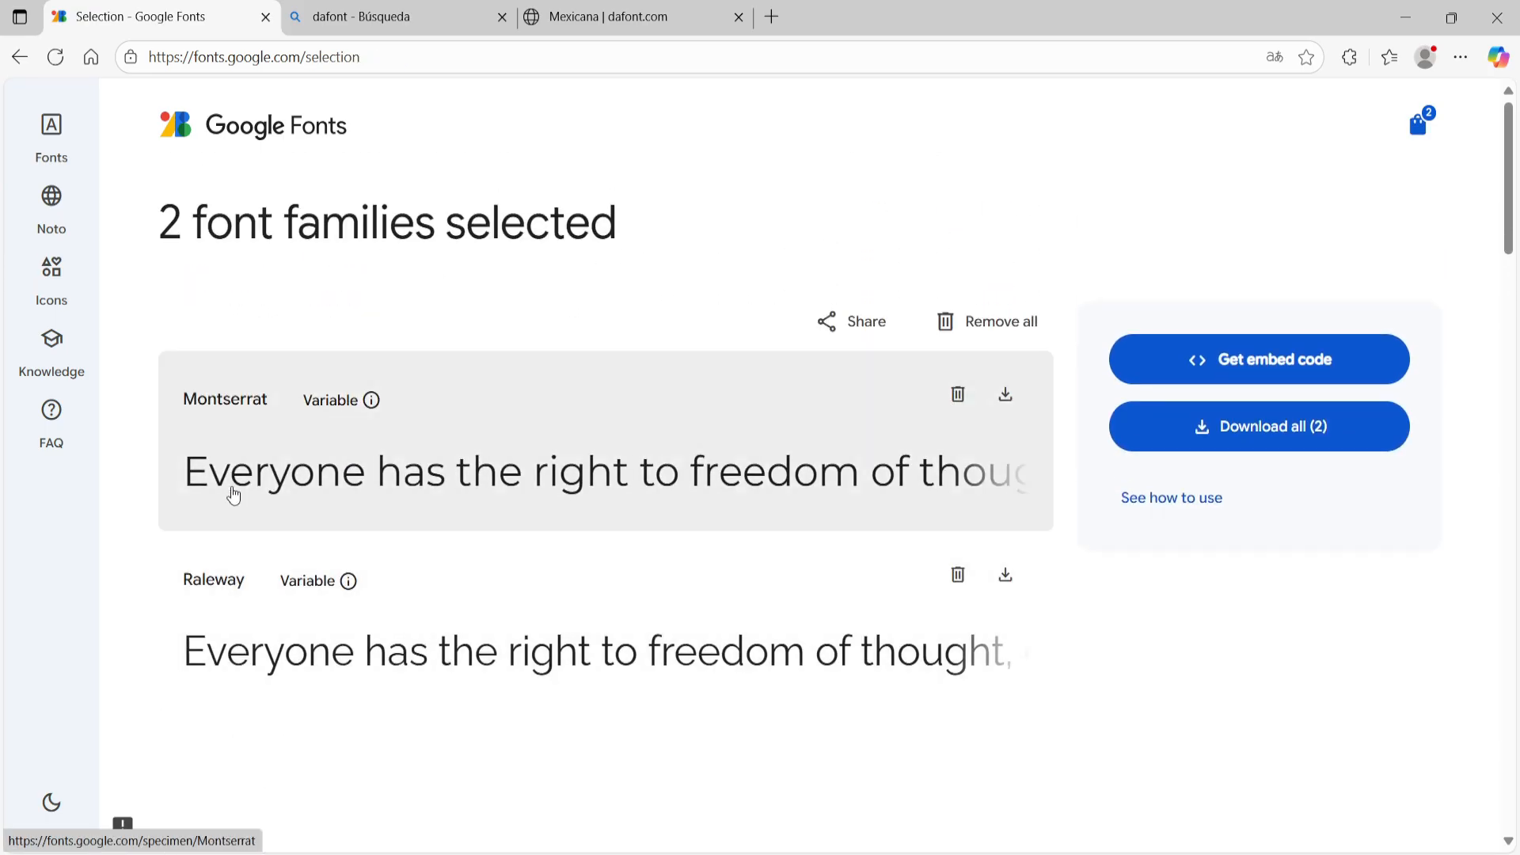
left_click(960, 398)
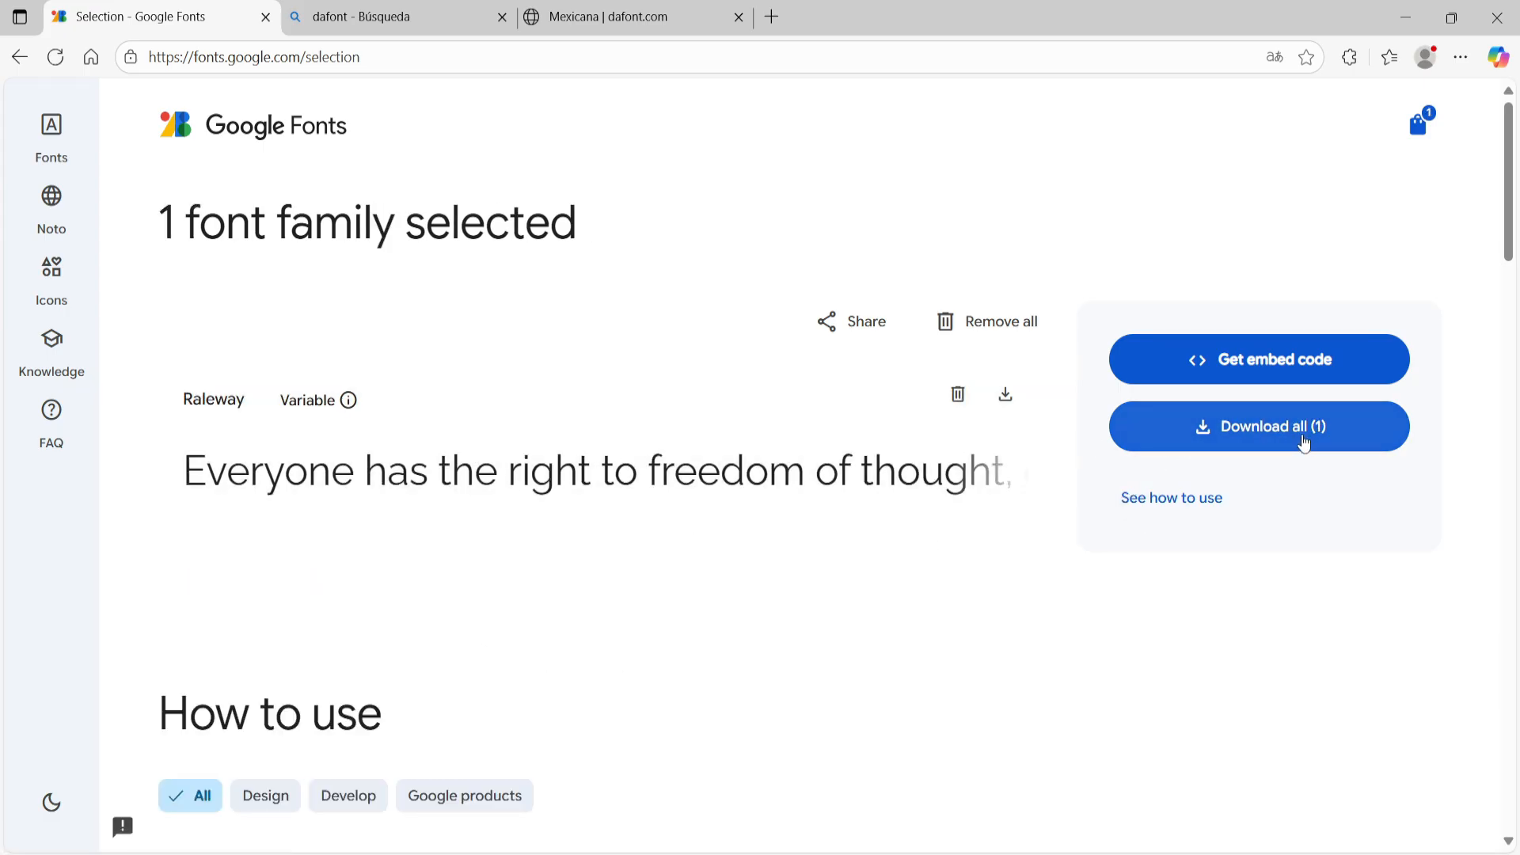
left_click(1285, 441)
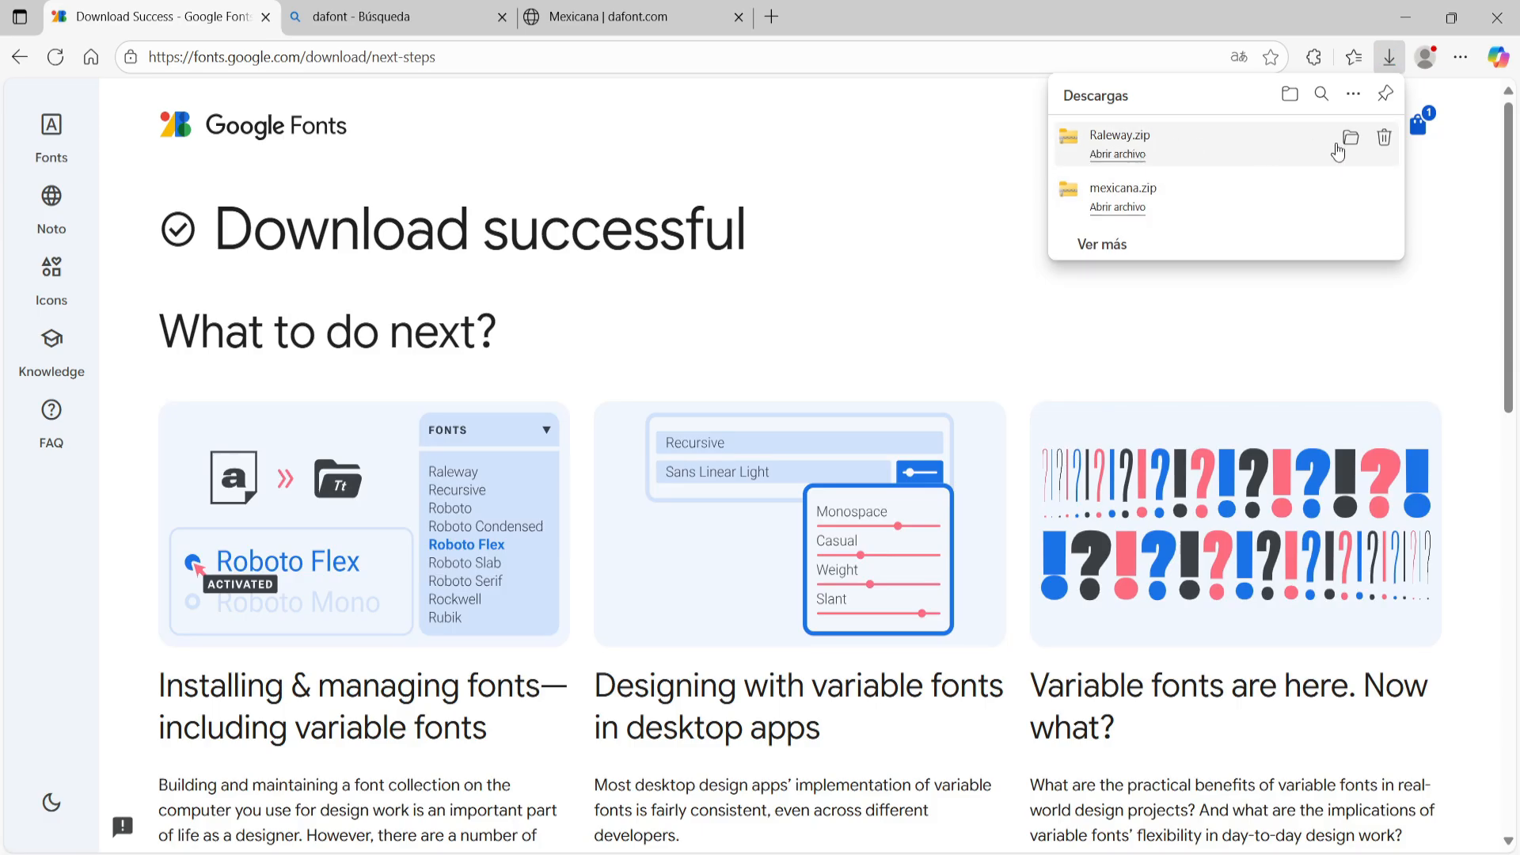
Show the downloaded Raleway.zip in its folder and extract it into its own Raleway folder
left_click(1350, 138)
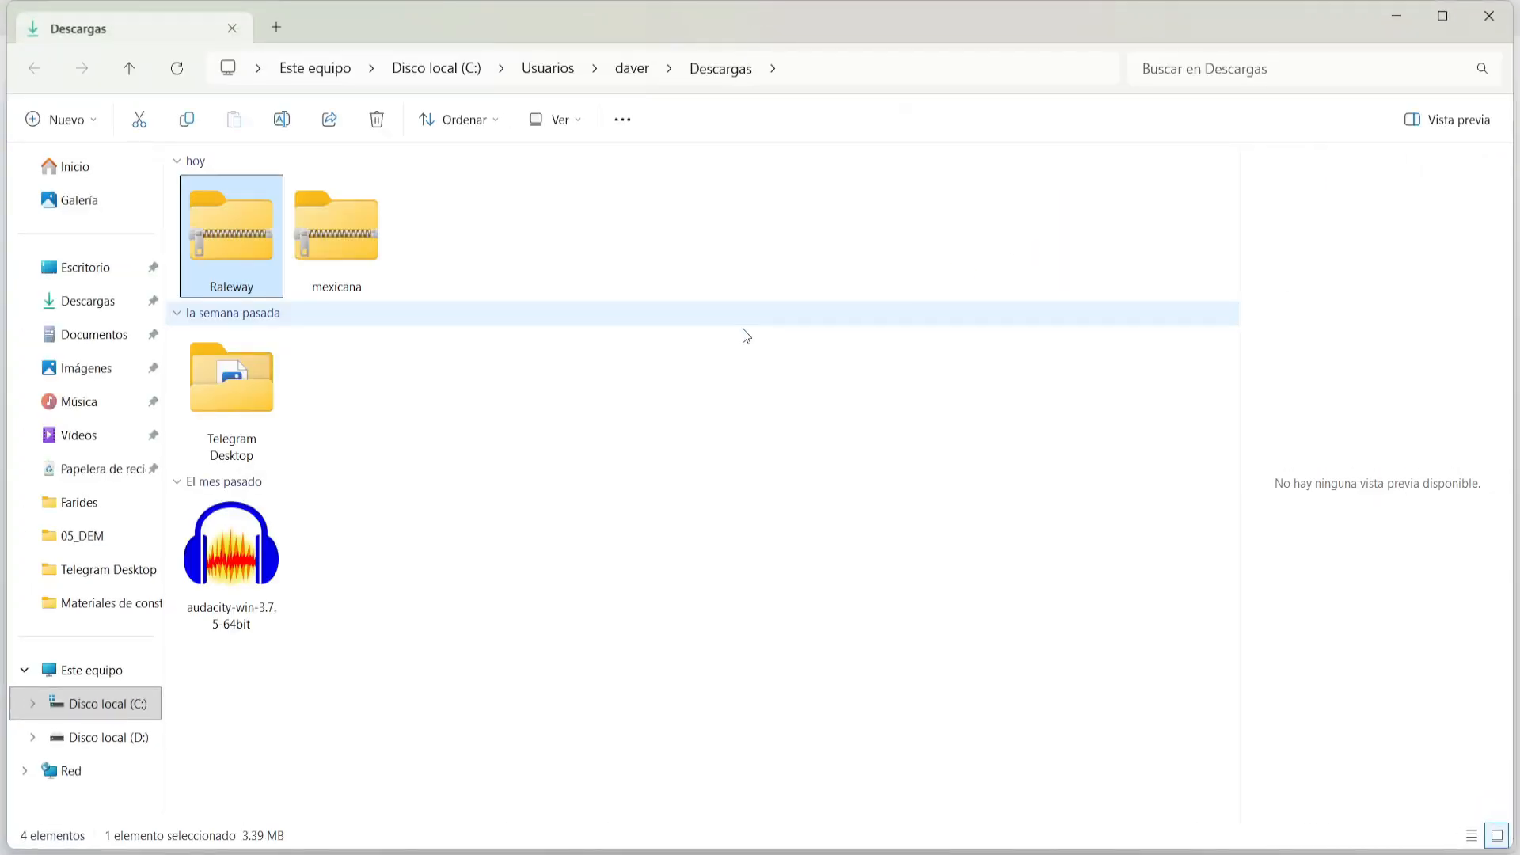
right_click(236, 230)
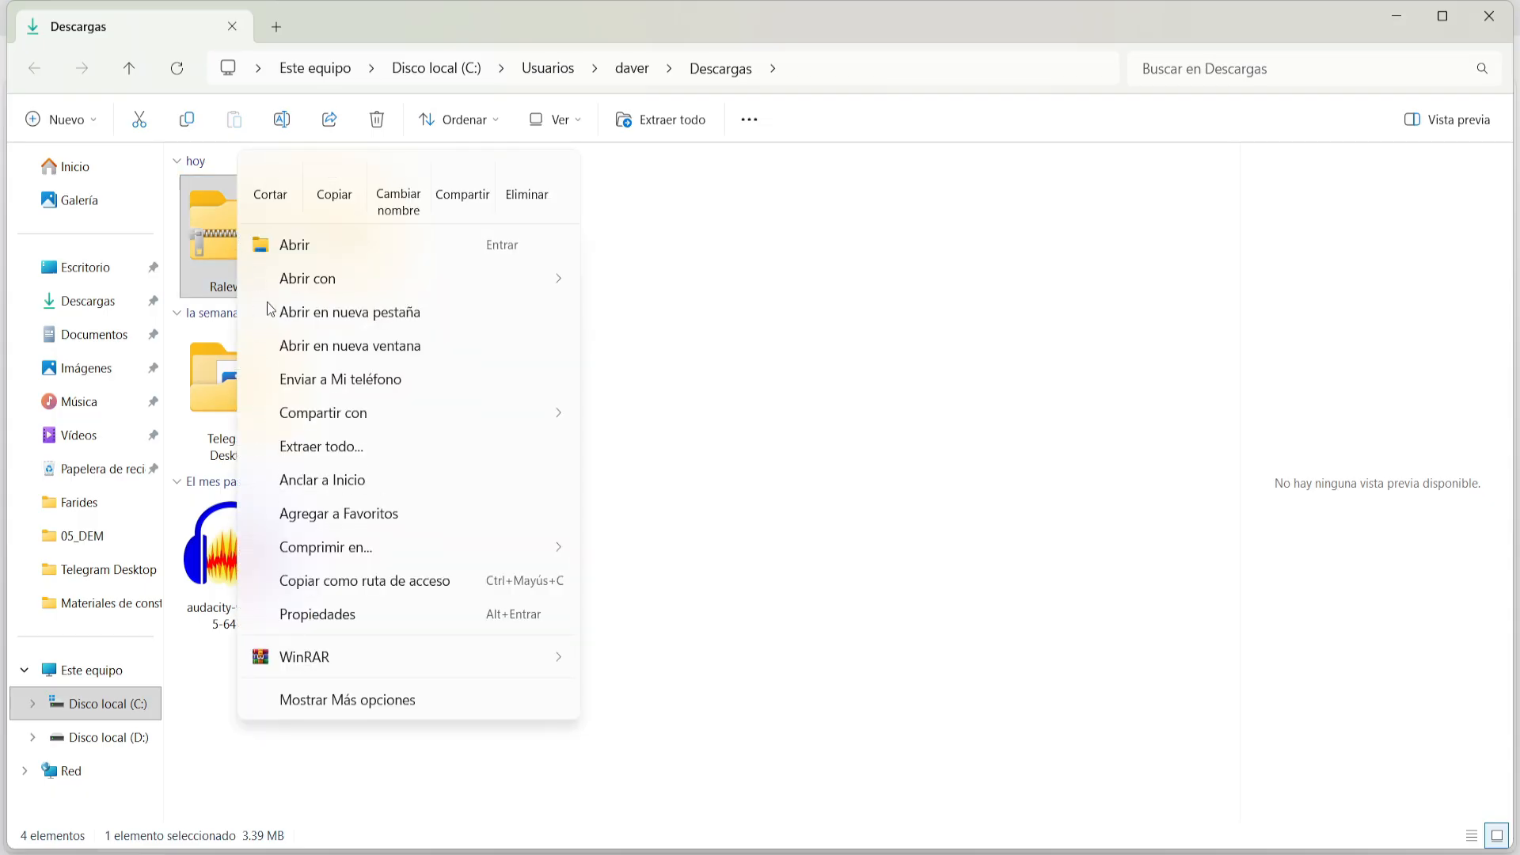
mouse_move(559, 657)
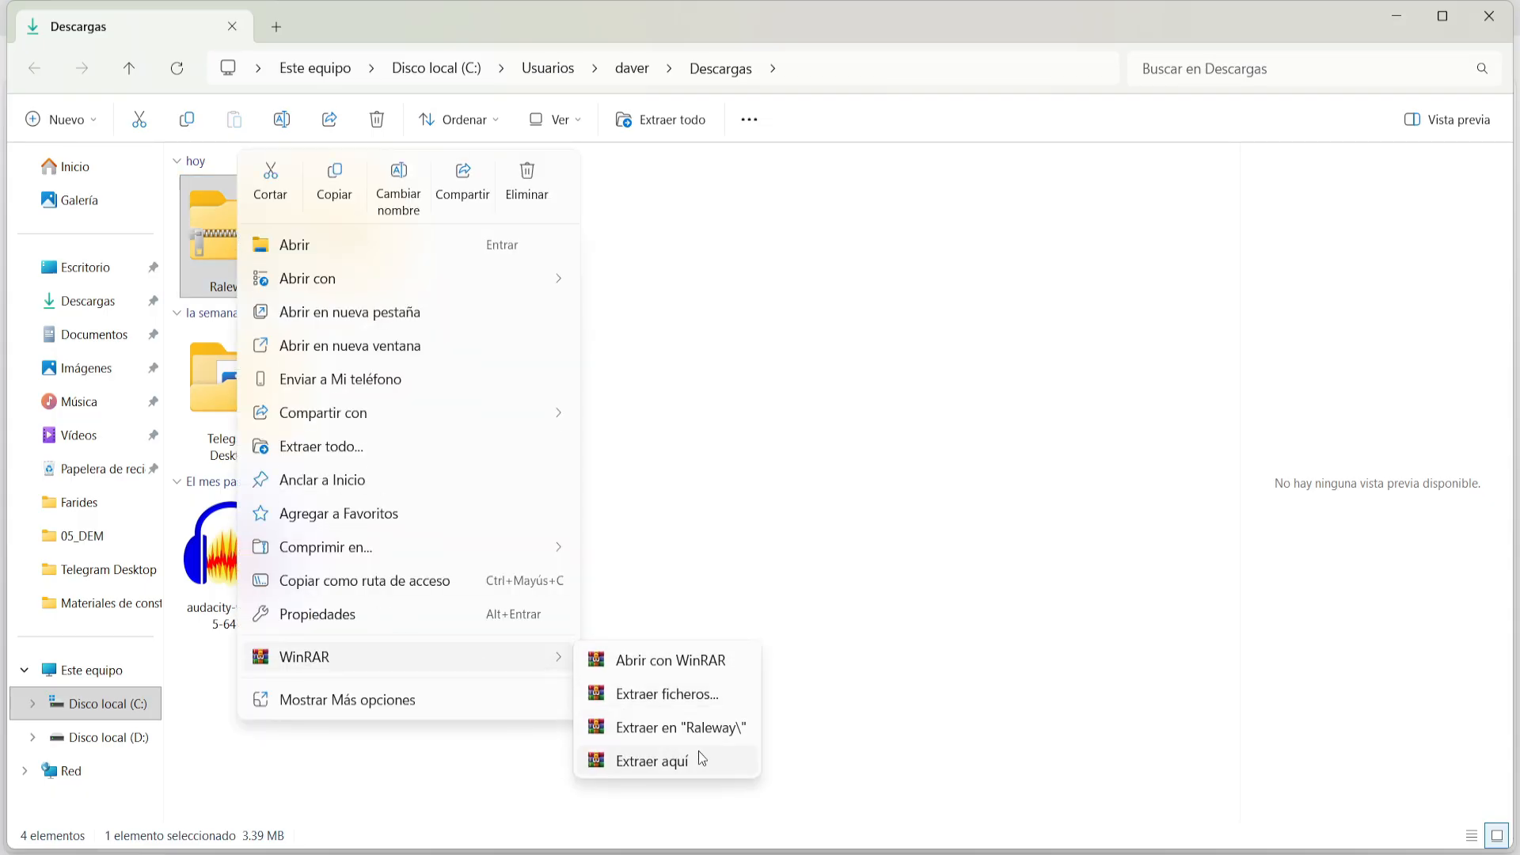
left_click(724, 738)
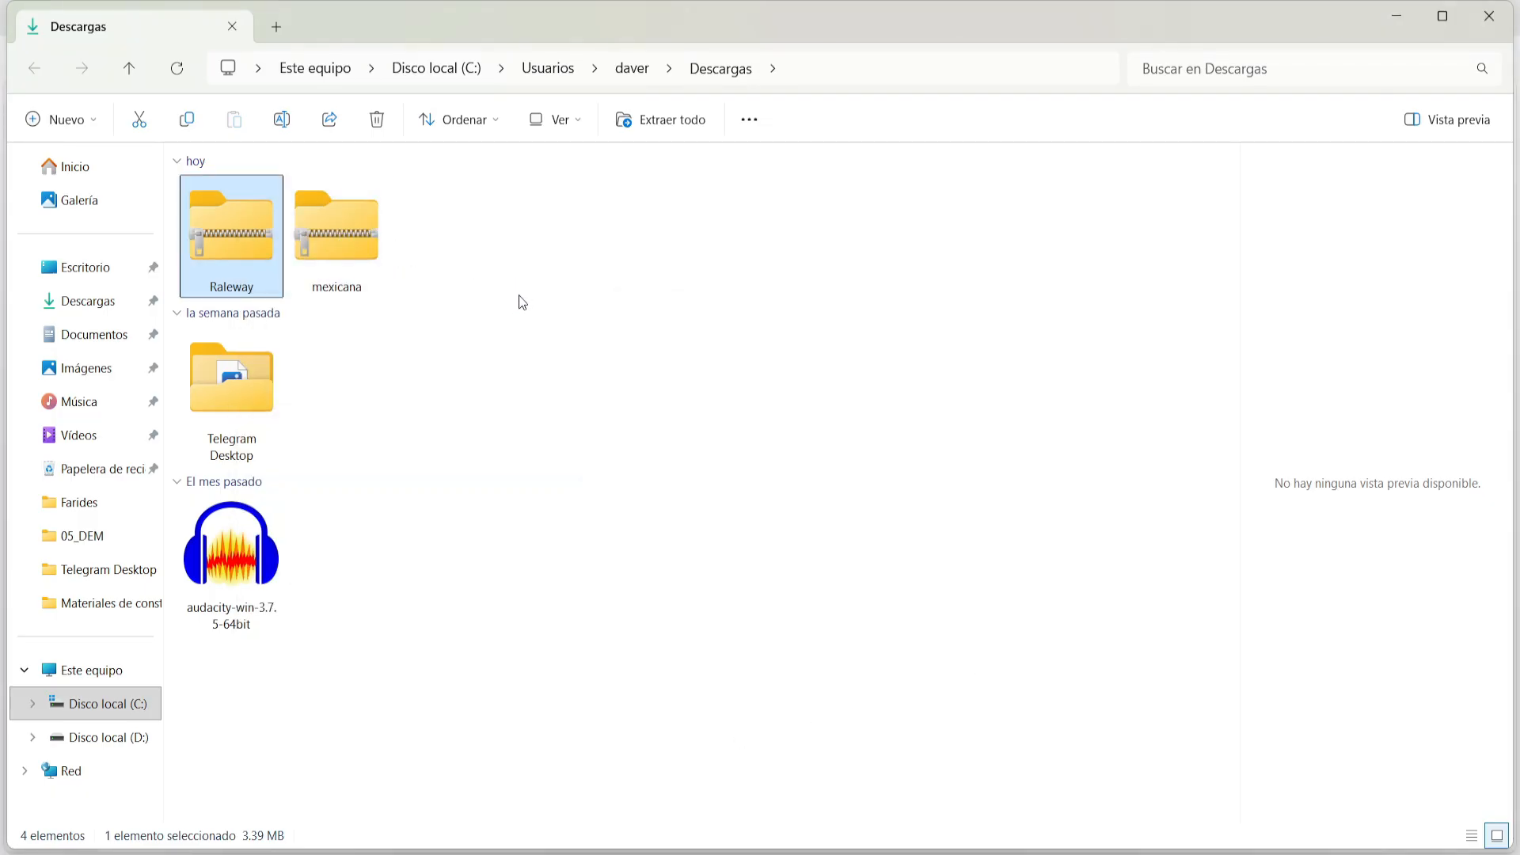
Install all the Raleway font files from the static subfolder of the extracted Raleway folder
double_click(457, 254)
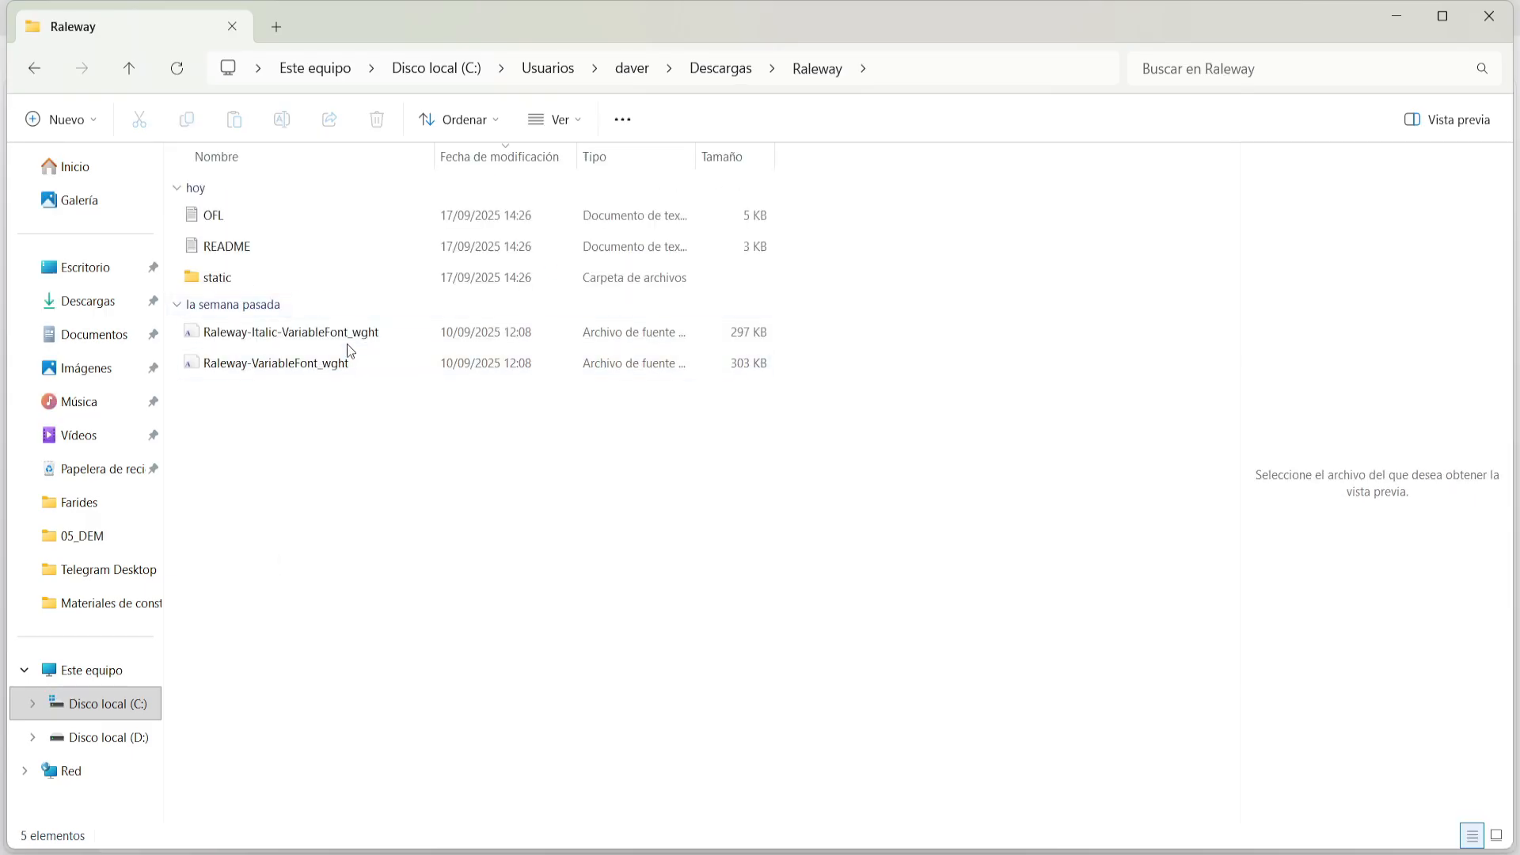
double_click(240, 278)
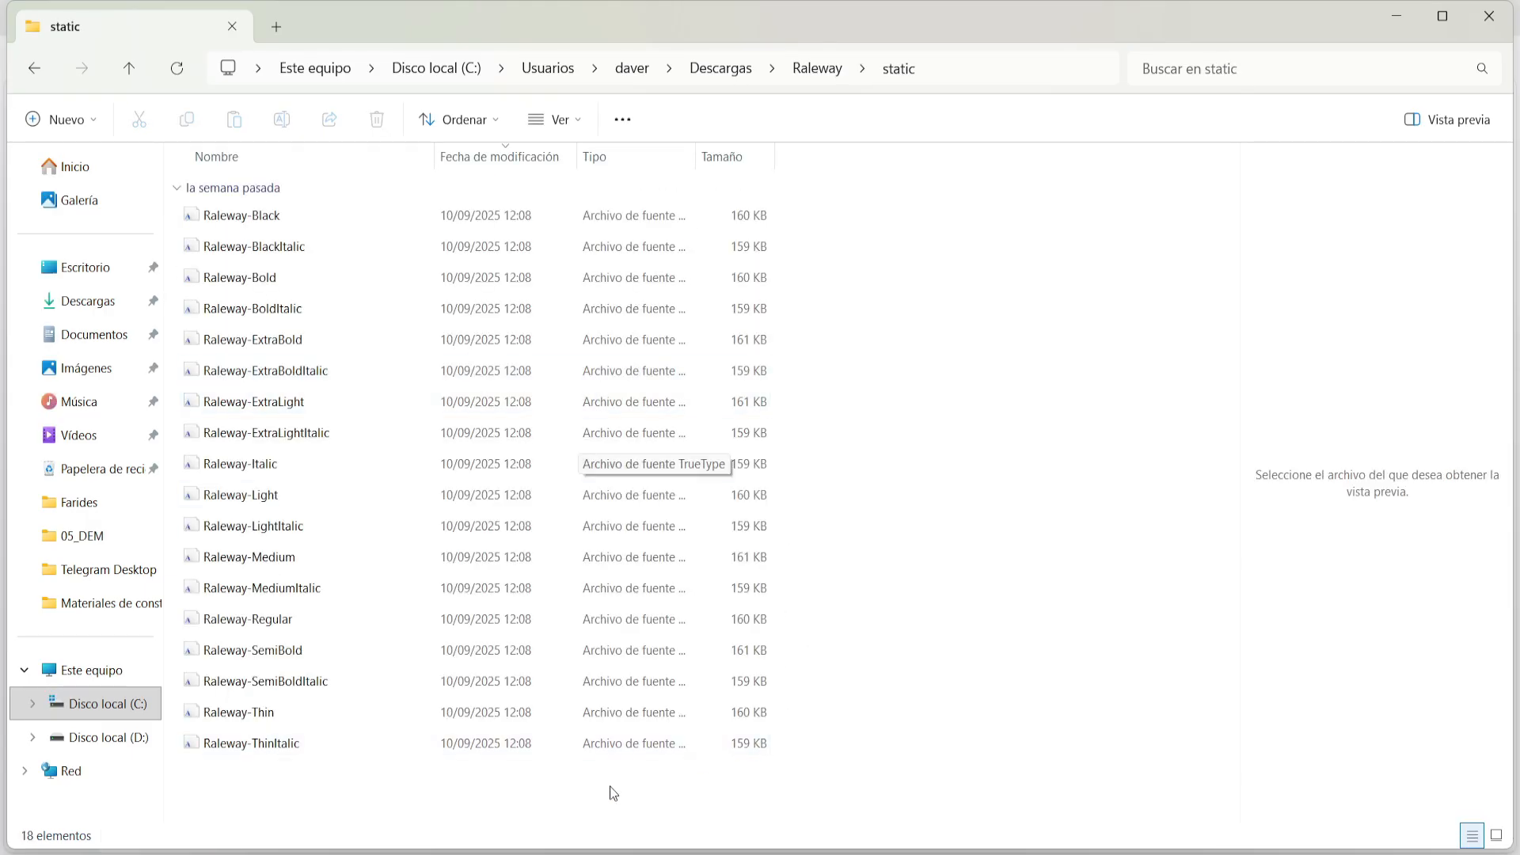
left_click_drag(550, 789, 345, 216)
right_click(345, 216)
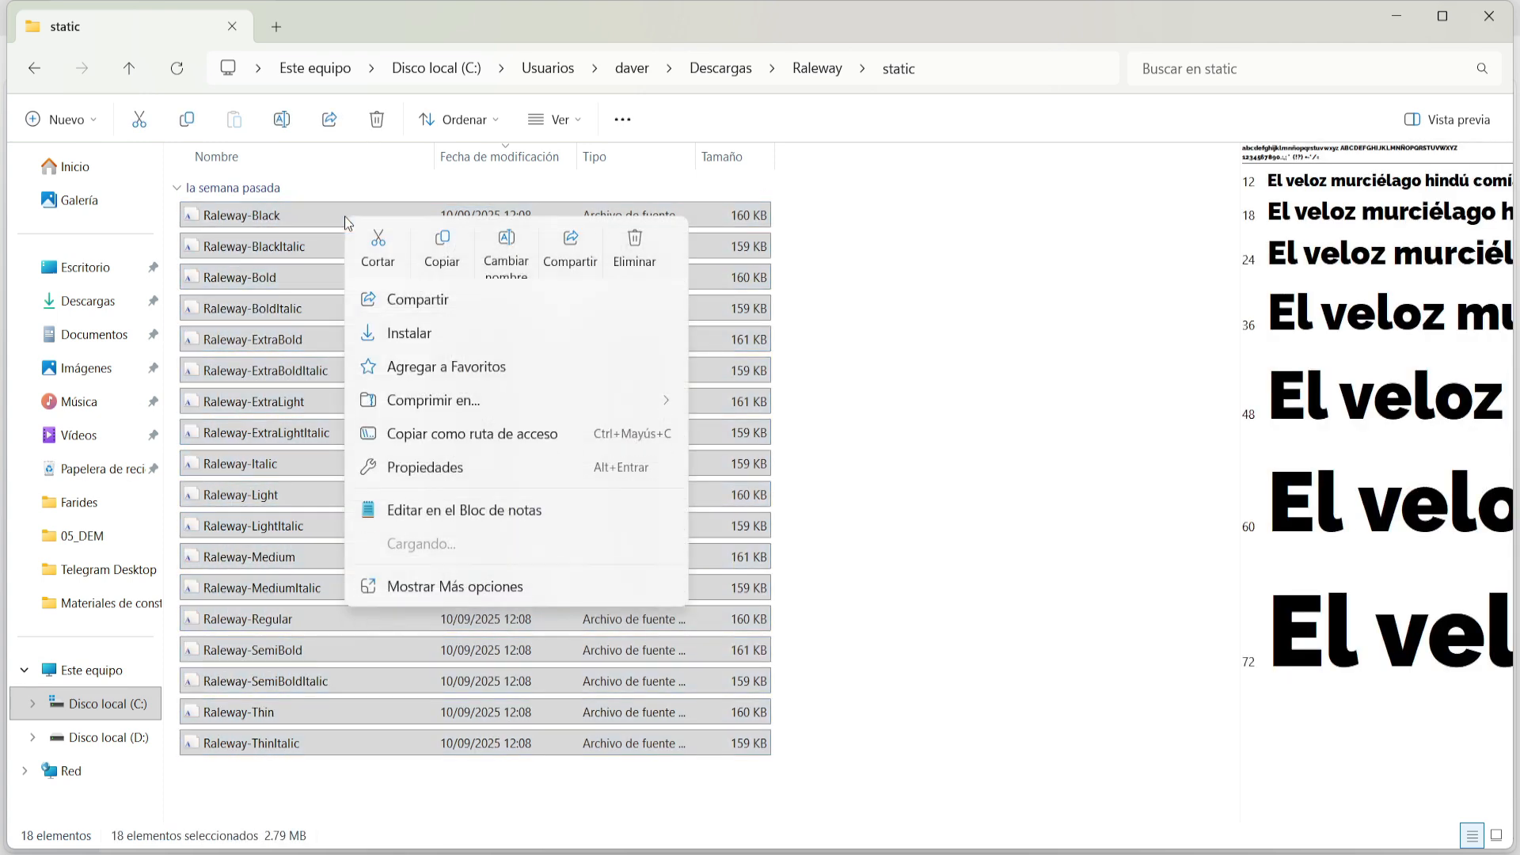
left_click(416, 347)
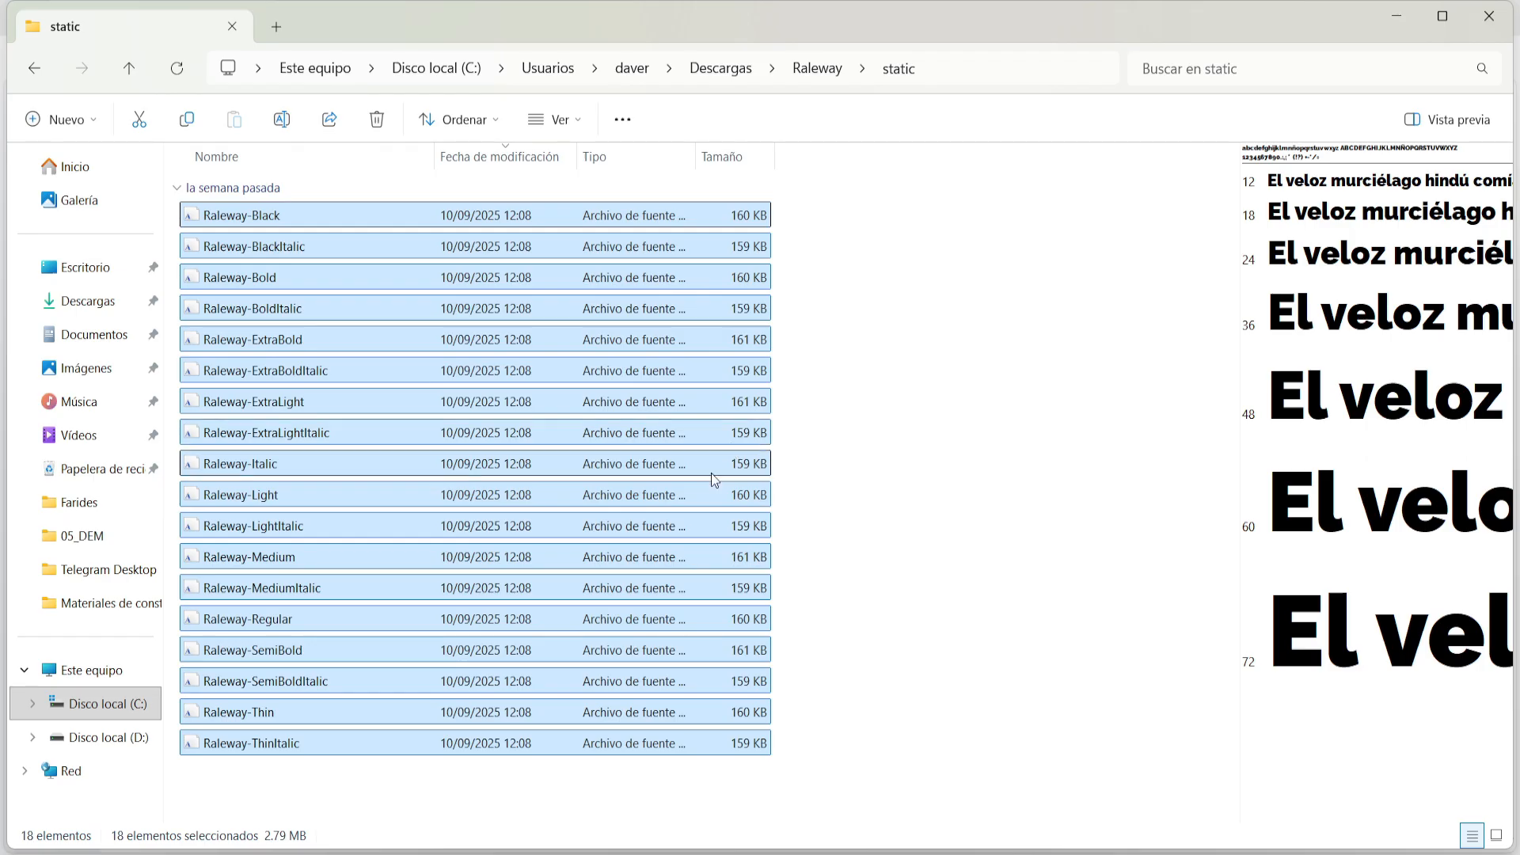
Switch to Illustrator, leave text editing and select the whole lorem ipsum text block as an object
left_click(511, 763)
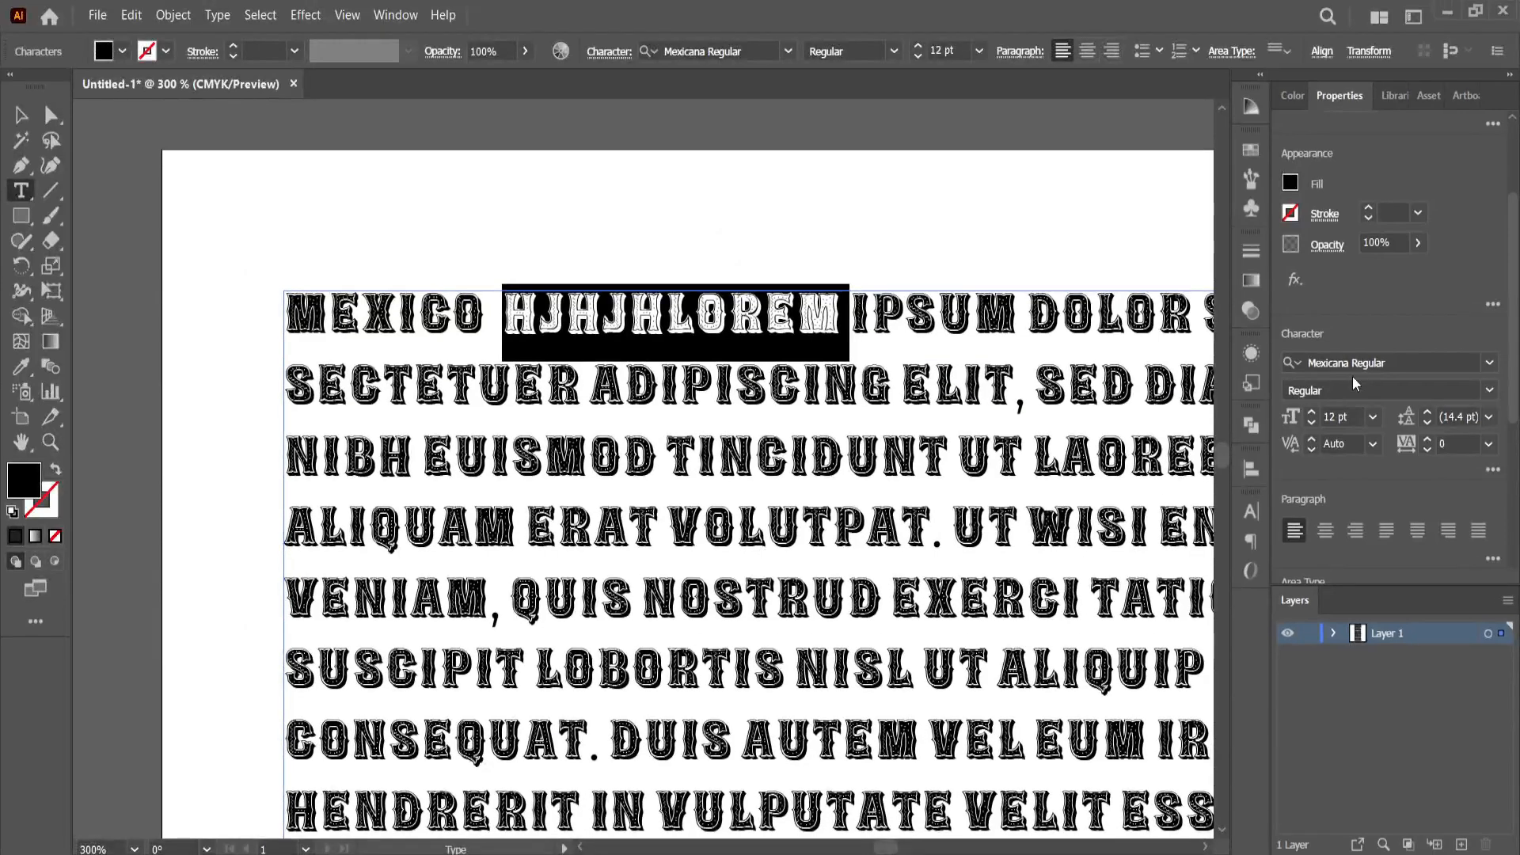
left_click(898, 388)
scroll(372, 408, "down", 4)
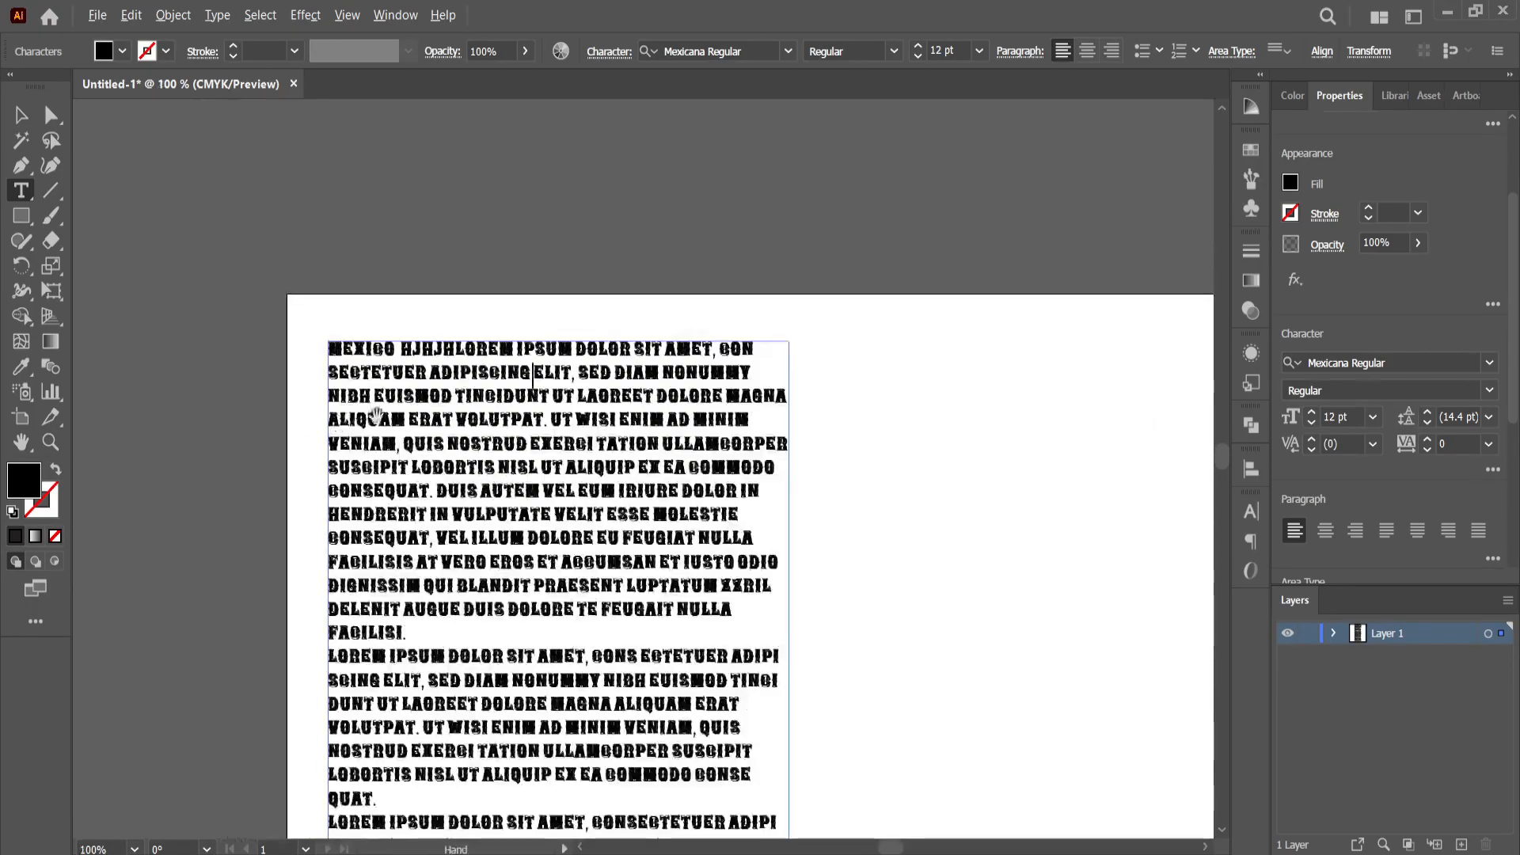
left_click(993, 423)
left_click(16, 122)
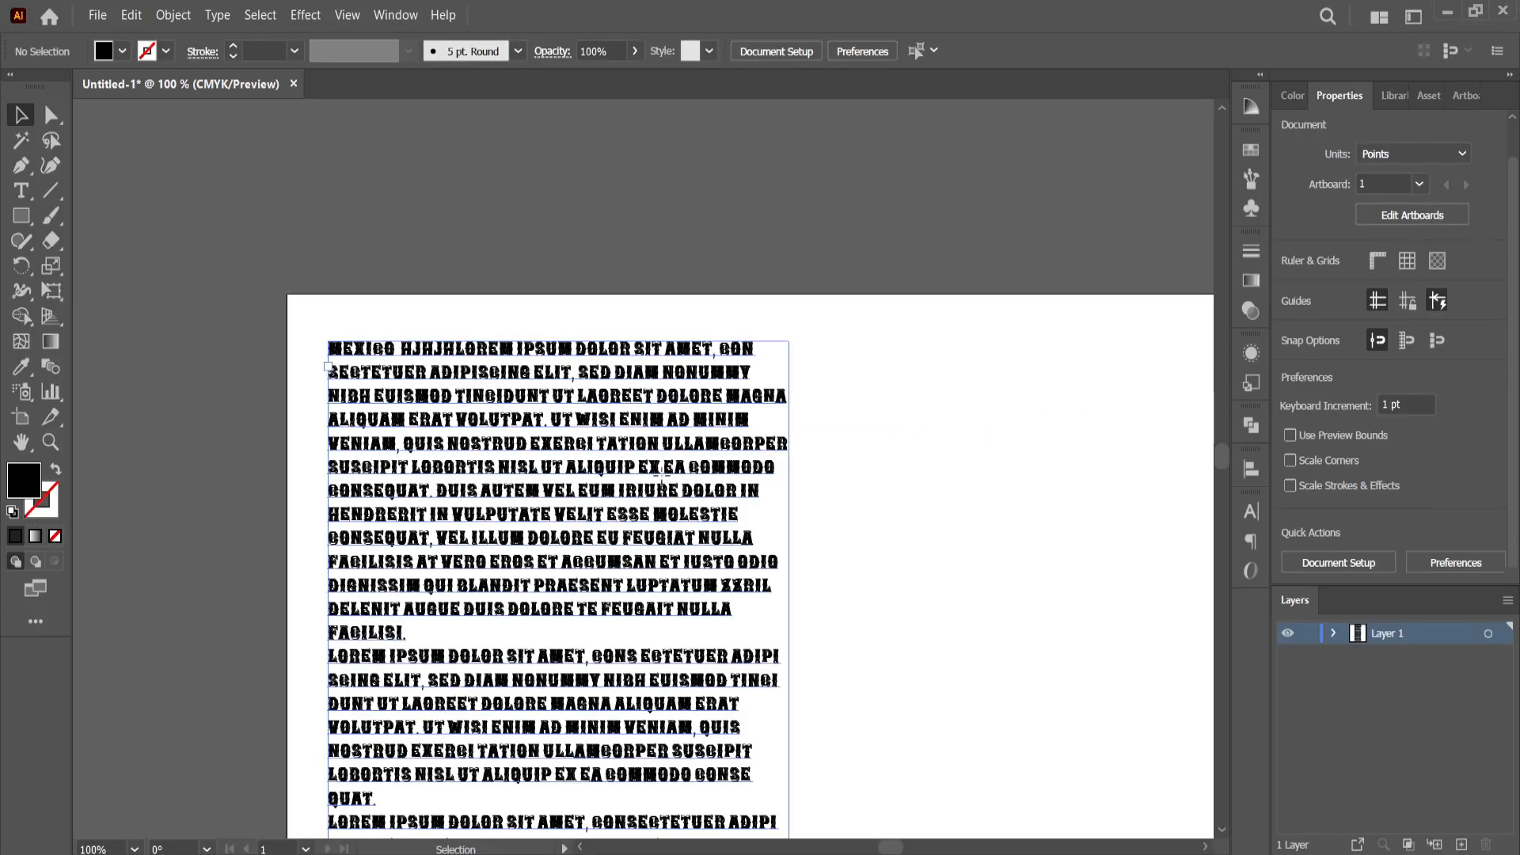
key("ctrl+a")
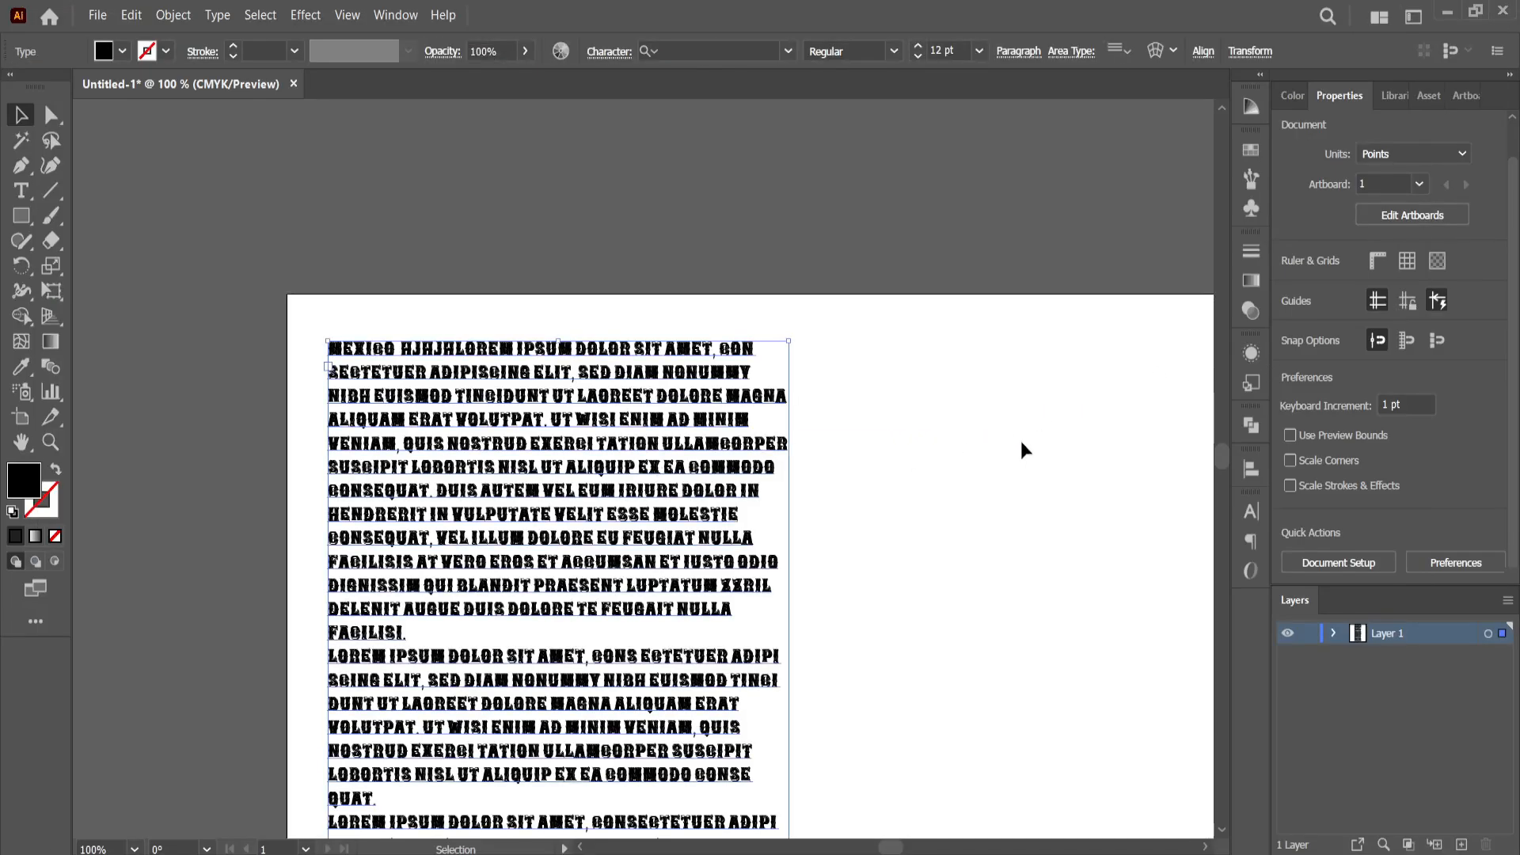
Apply the installed Raleway font to the selected text block and set its style to Black
left_click(1490, 466)
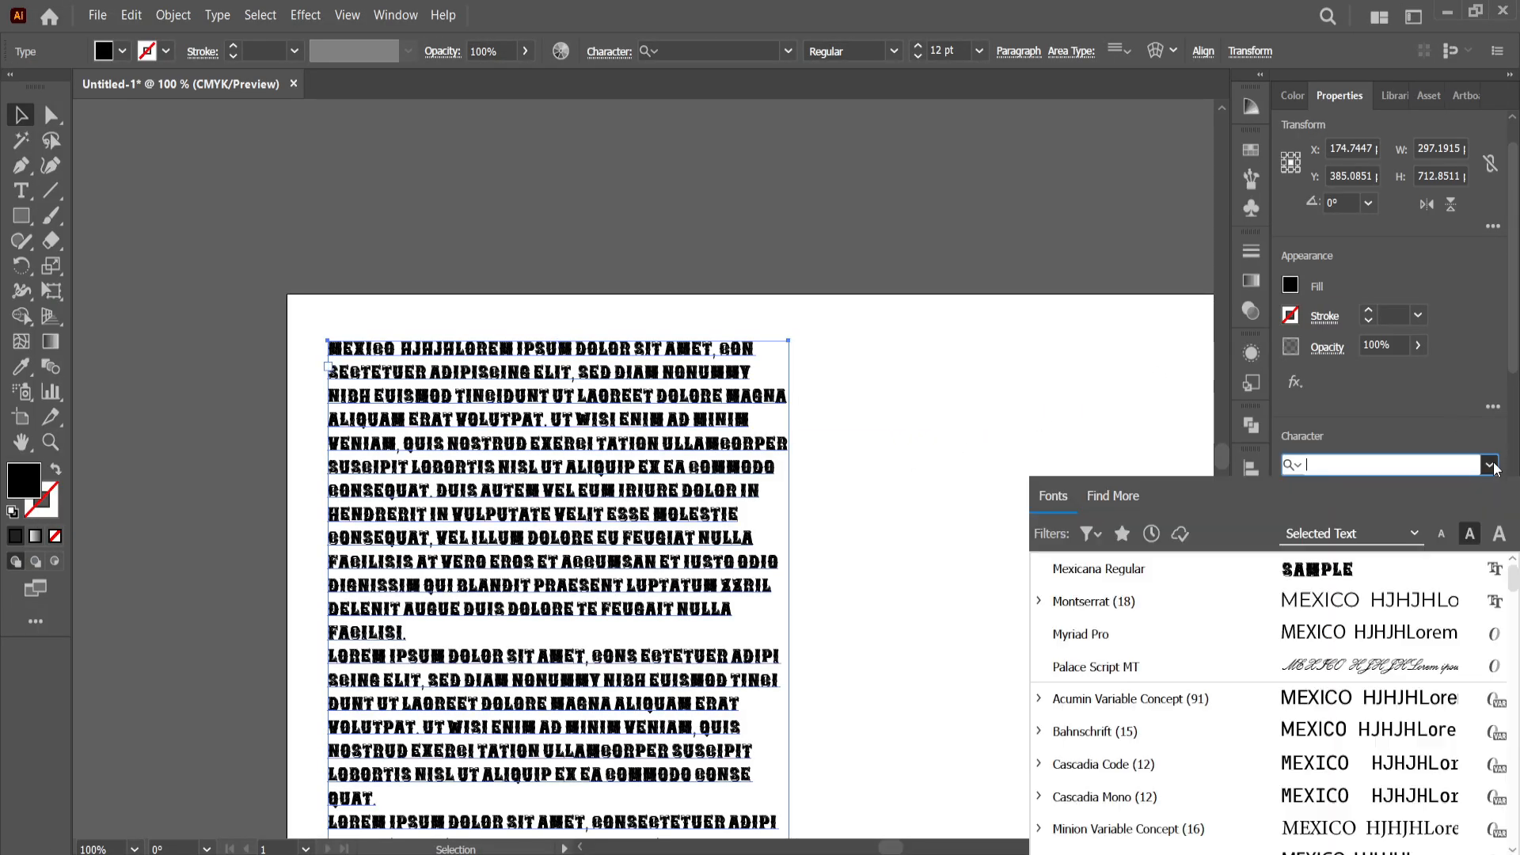
scroll(1163, 656, "down", 10)
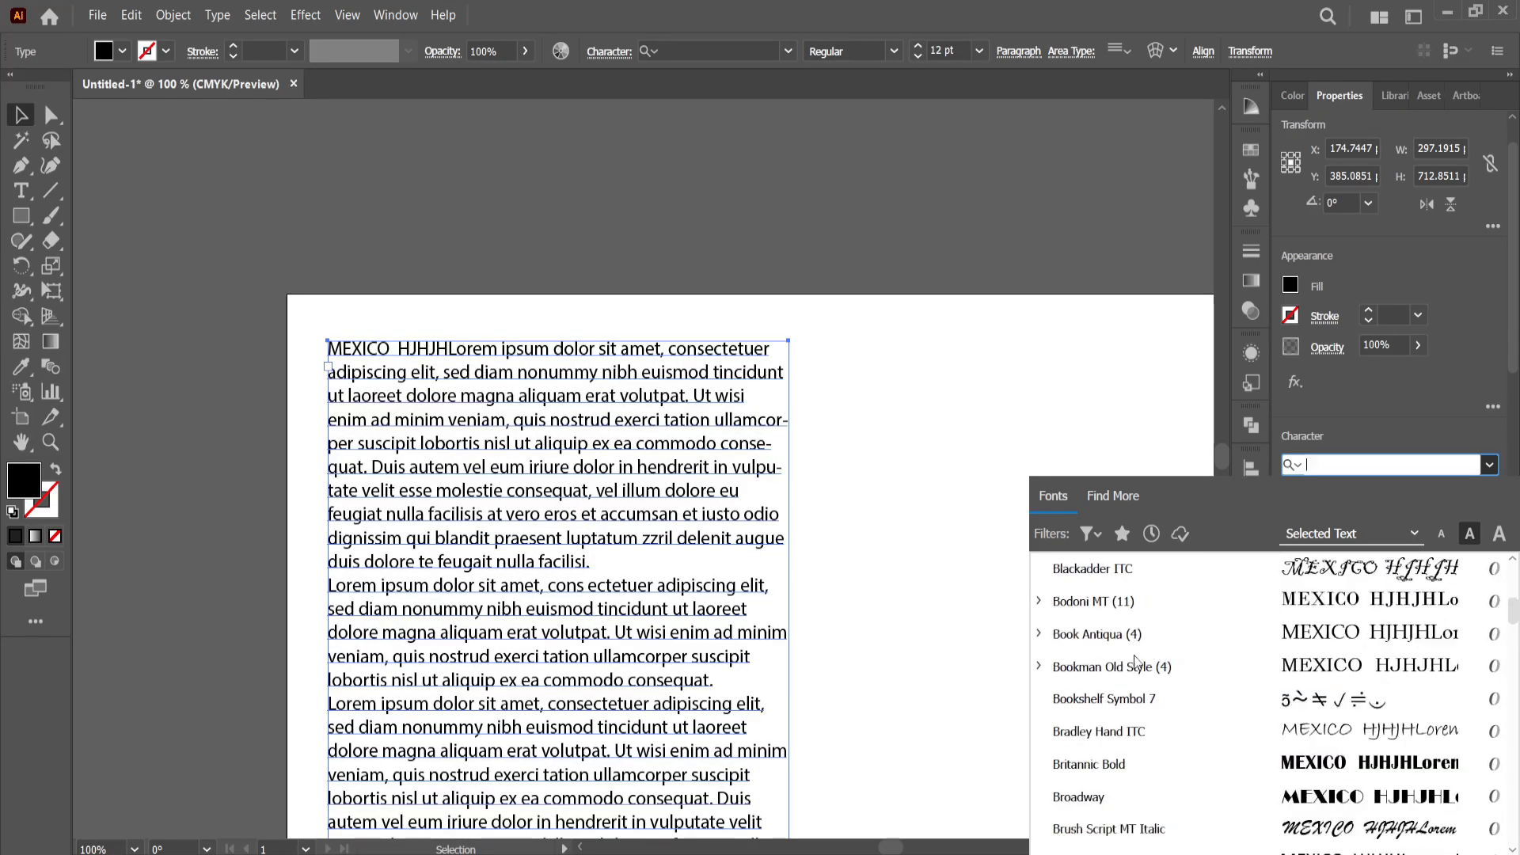
scroll(1106, 738, "down", 15)
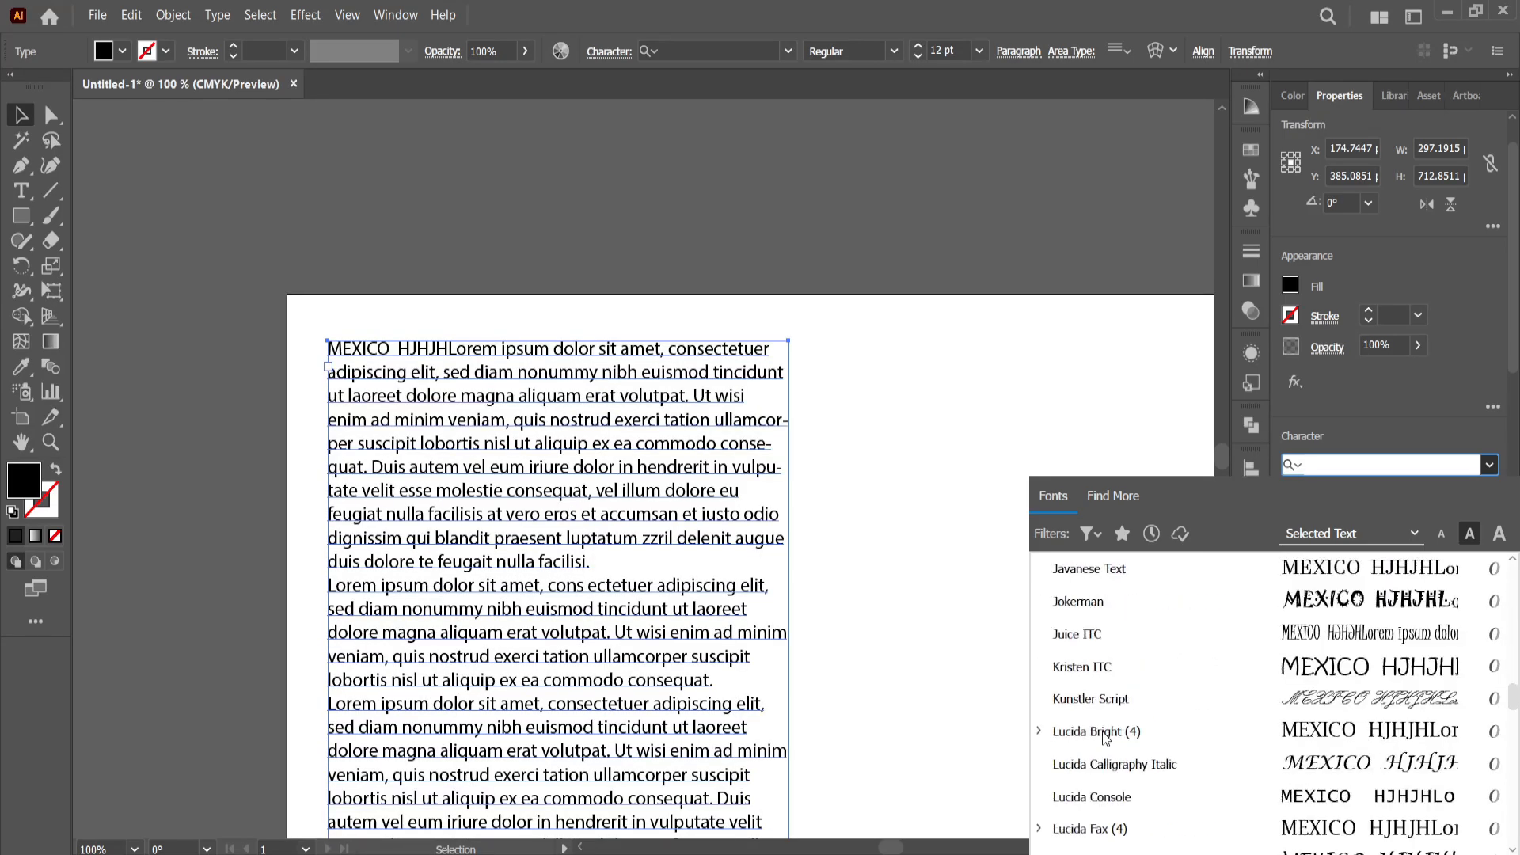
scroll(1106, 738, "down", 15)
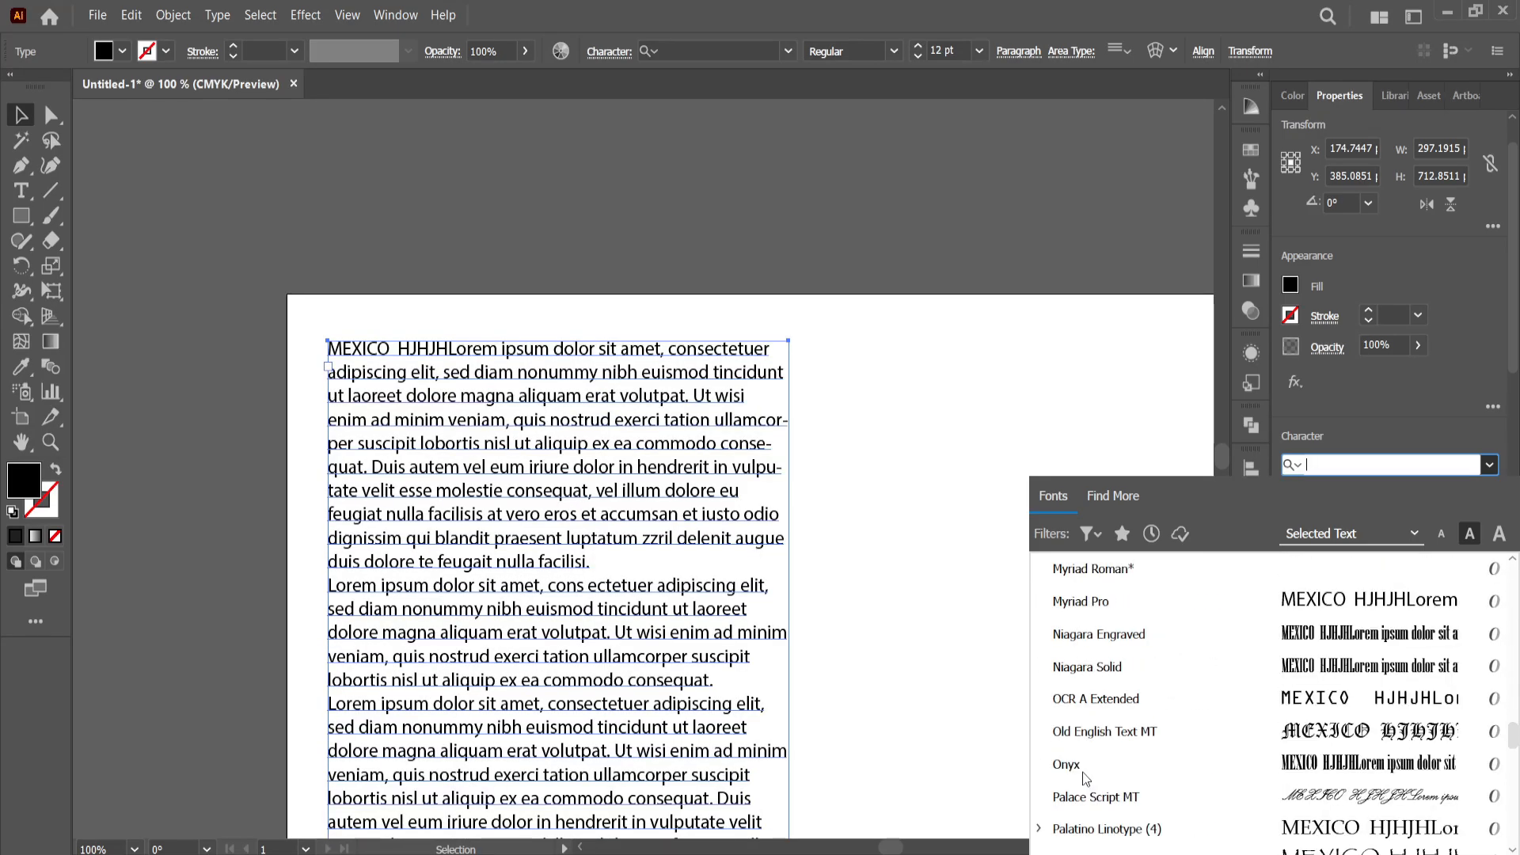
scroll(1086, 779, "down", 15)
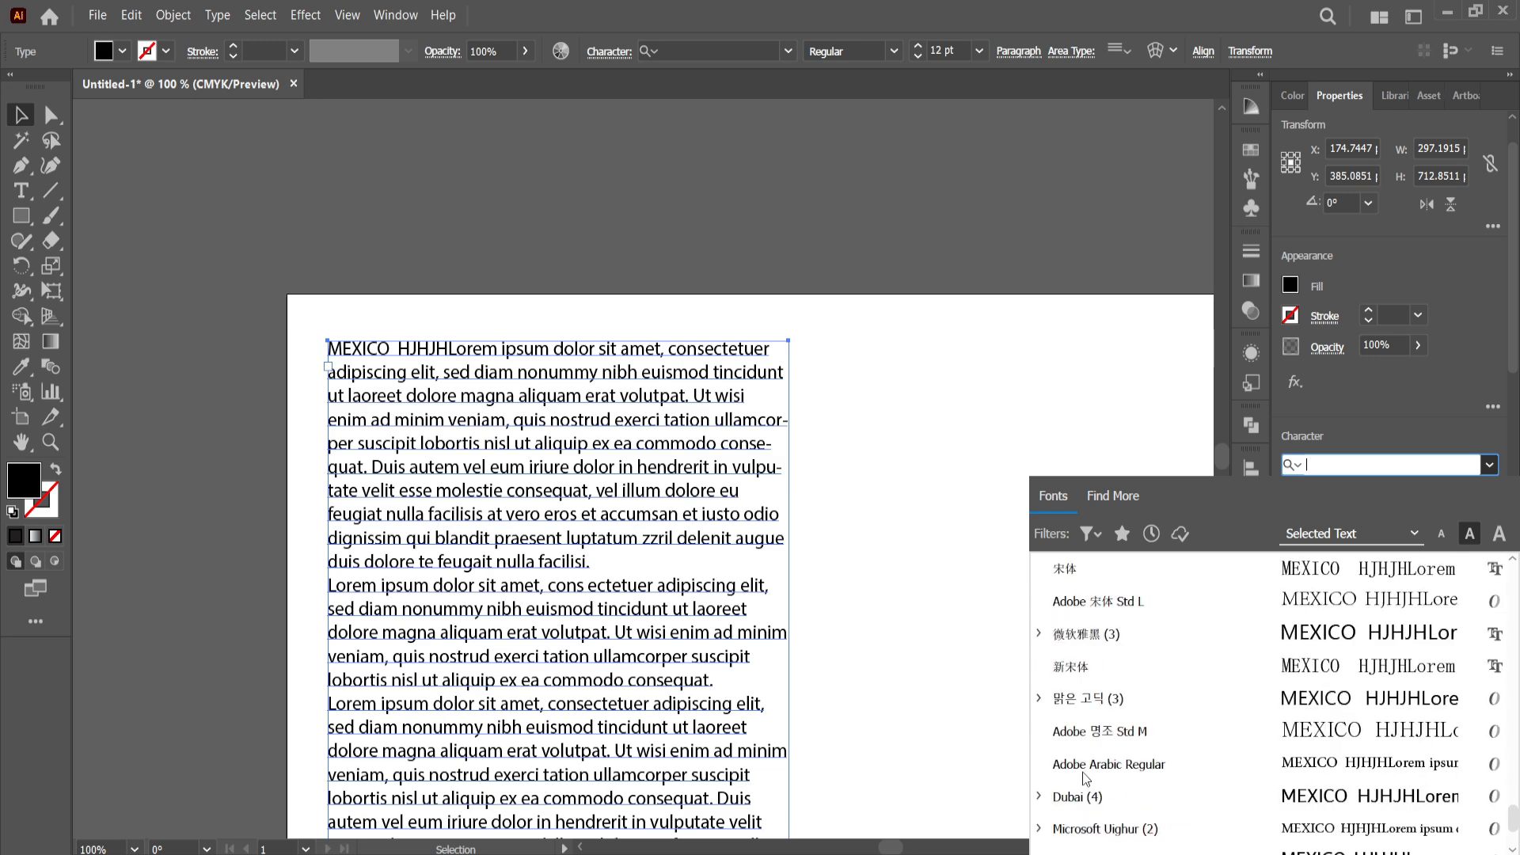
scroll(1082, 772, "down", 5)
scroll(1082, 772, "up", 10)
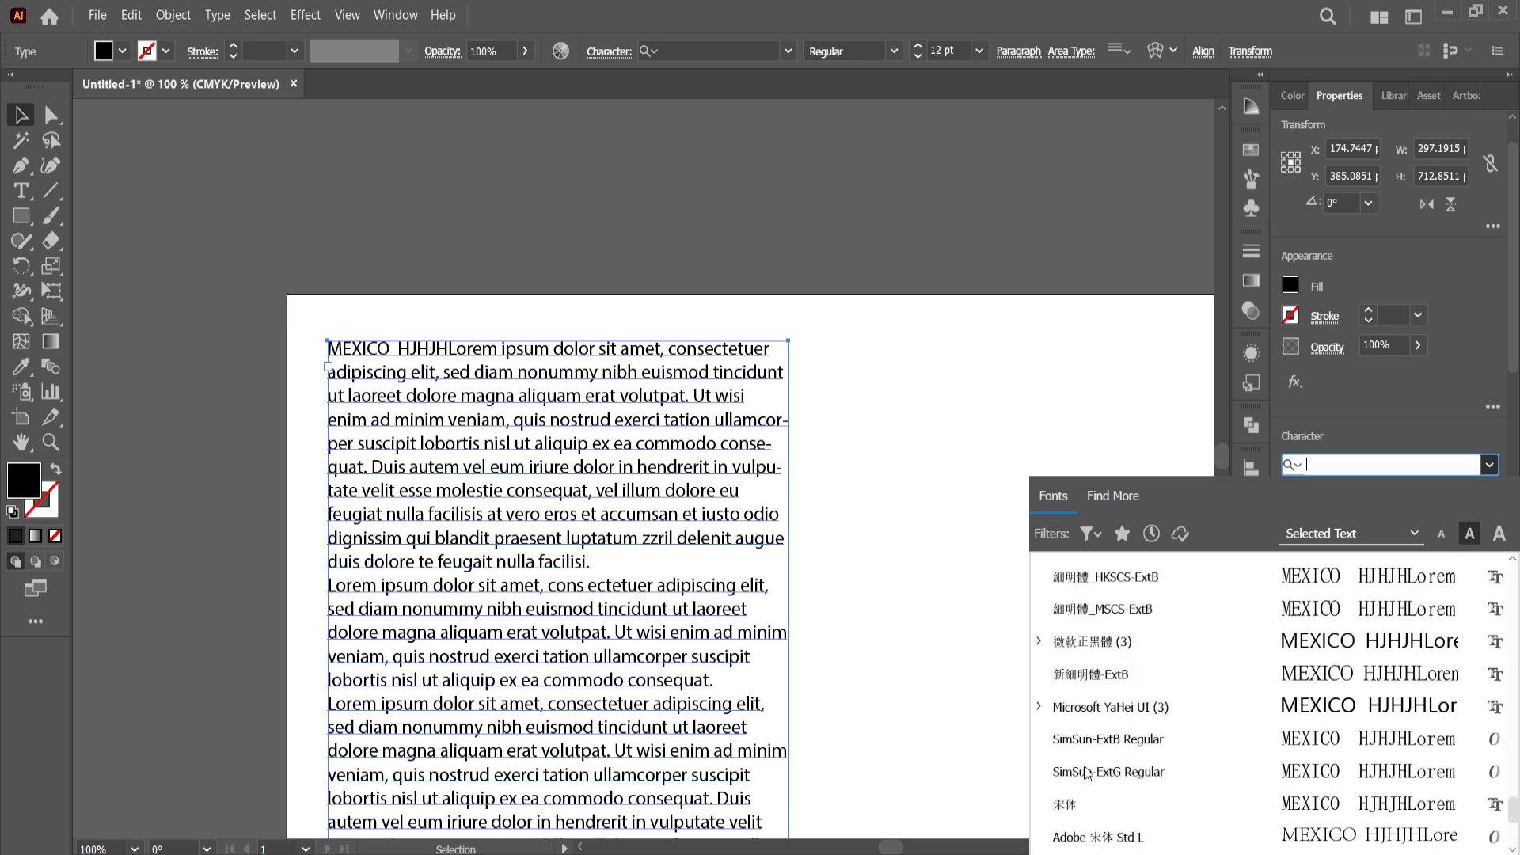
left_click(1315, 538)
left_click(1317, 534)
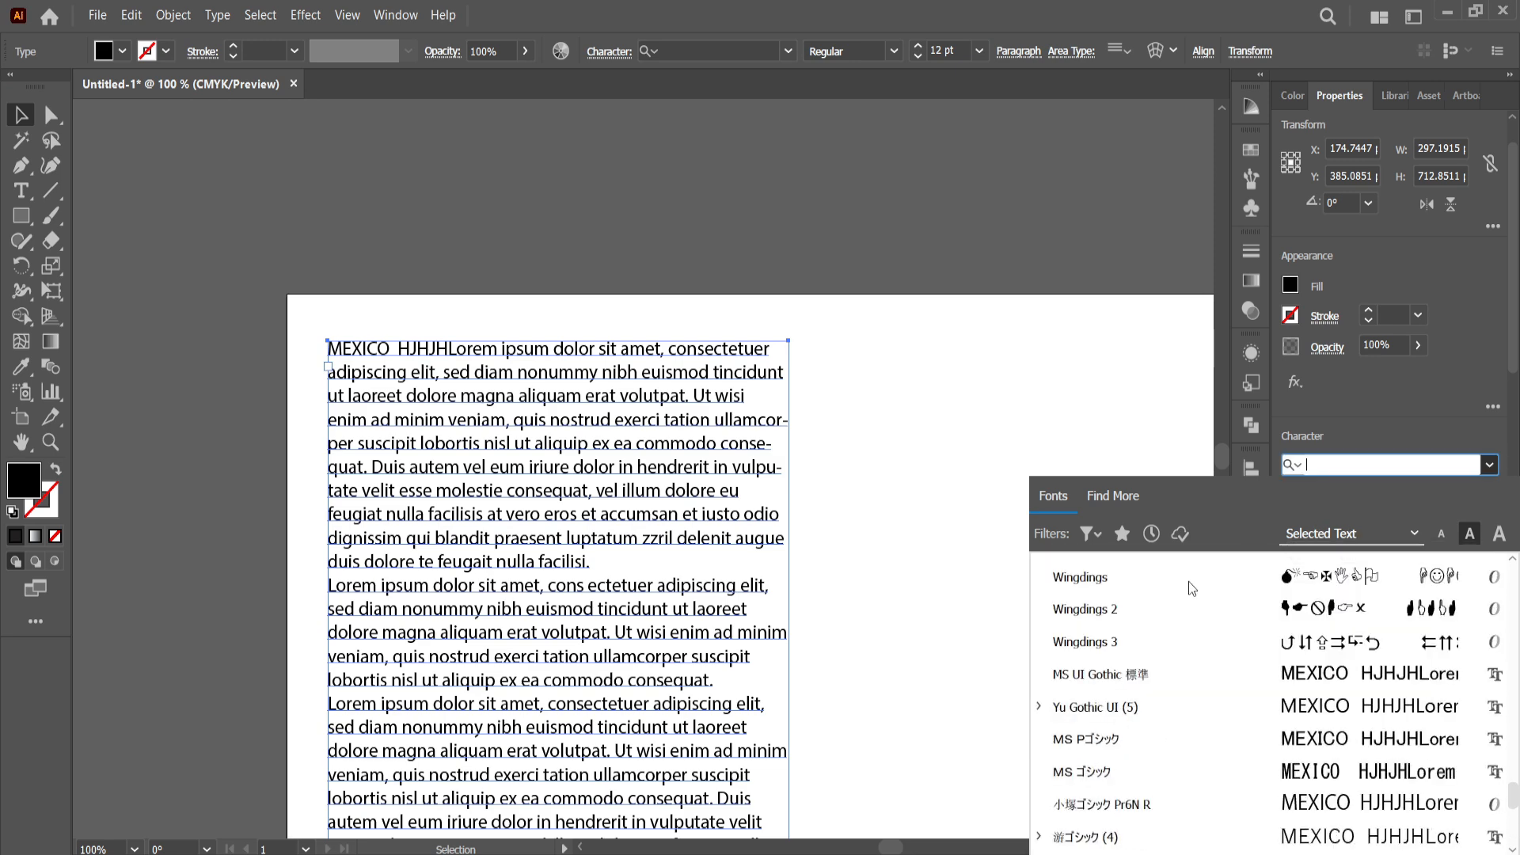
scroll(1108, 664, "up", 6)
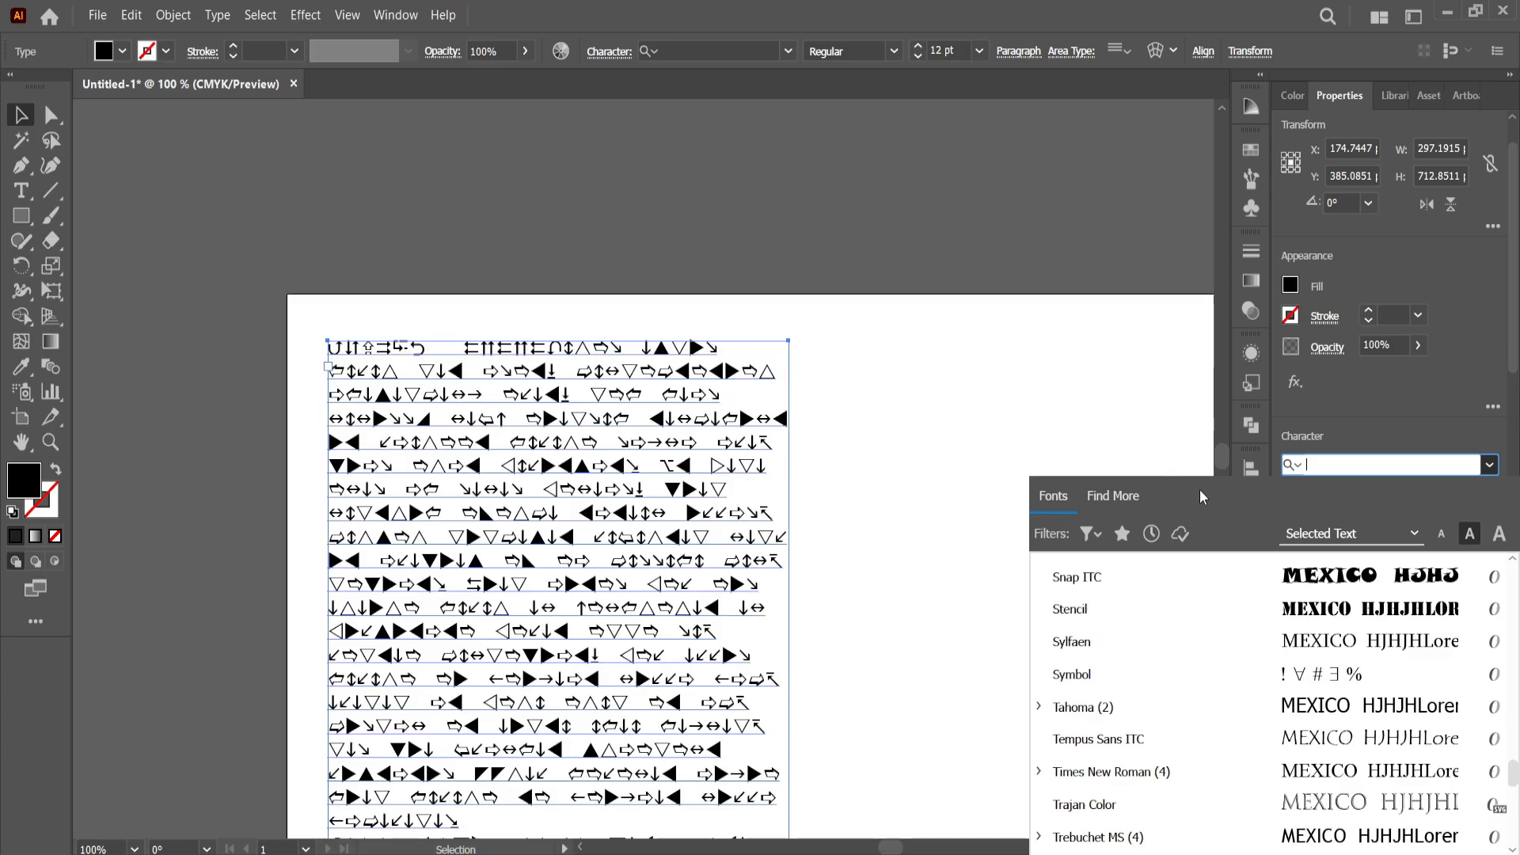
scroll(1133, 678, "up", 10)
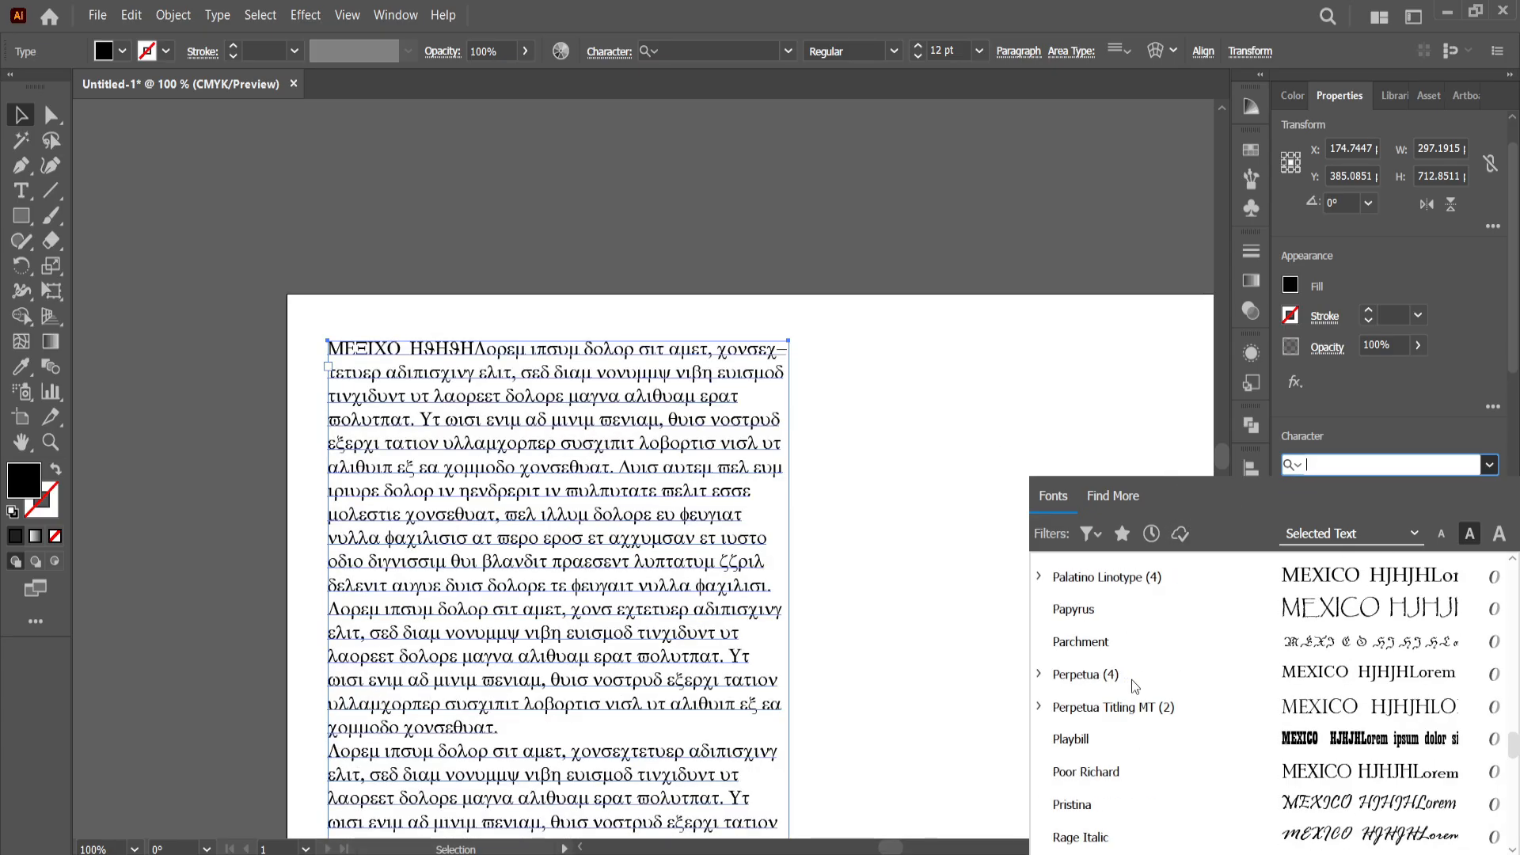
scroll(1133, 679, "down", 7)
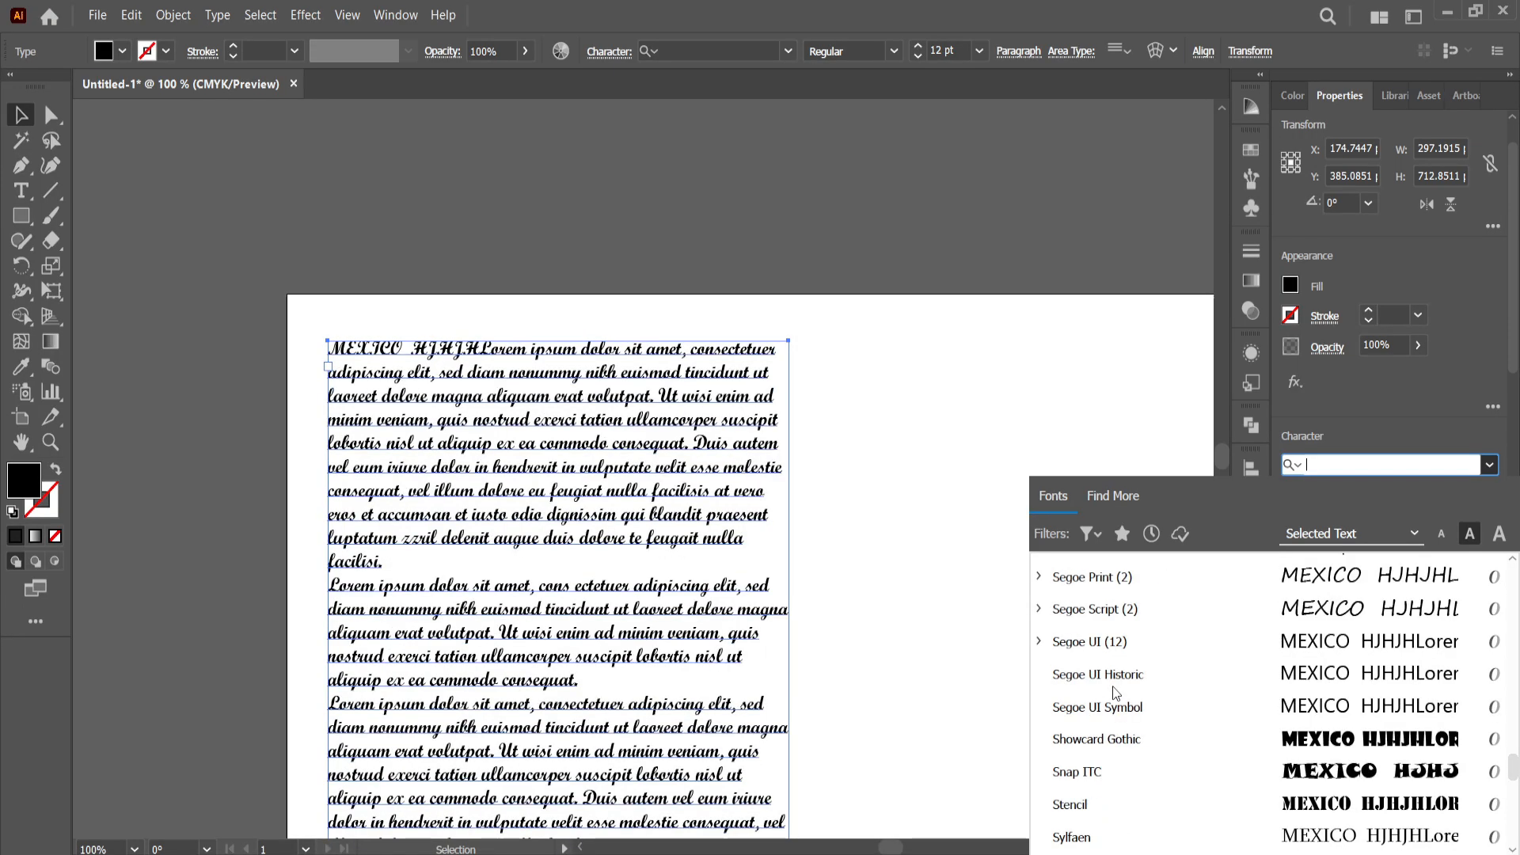
scroll(1112, 692, "up", 2)
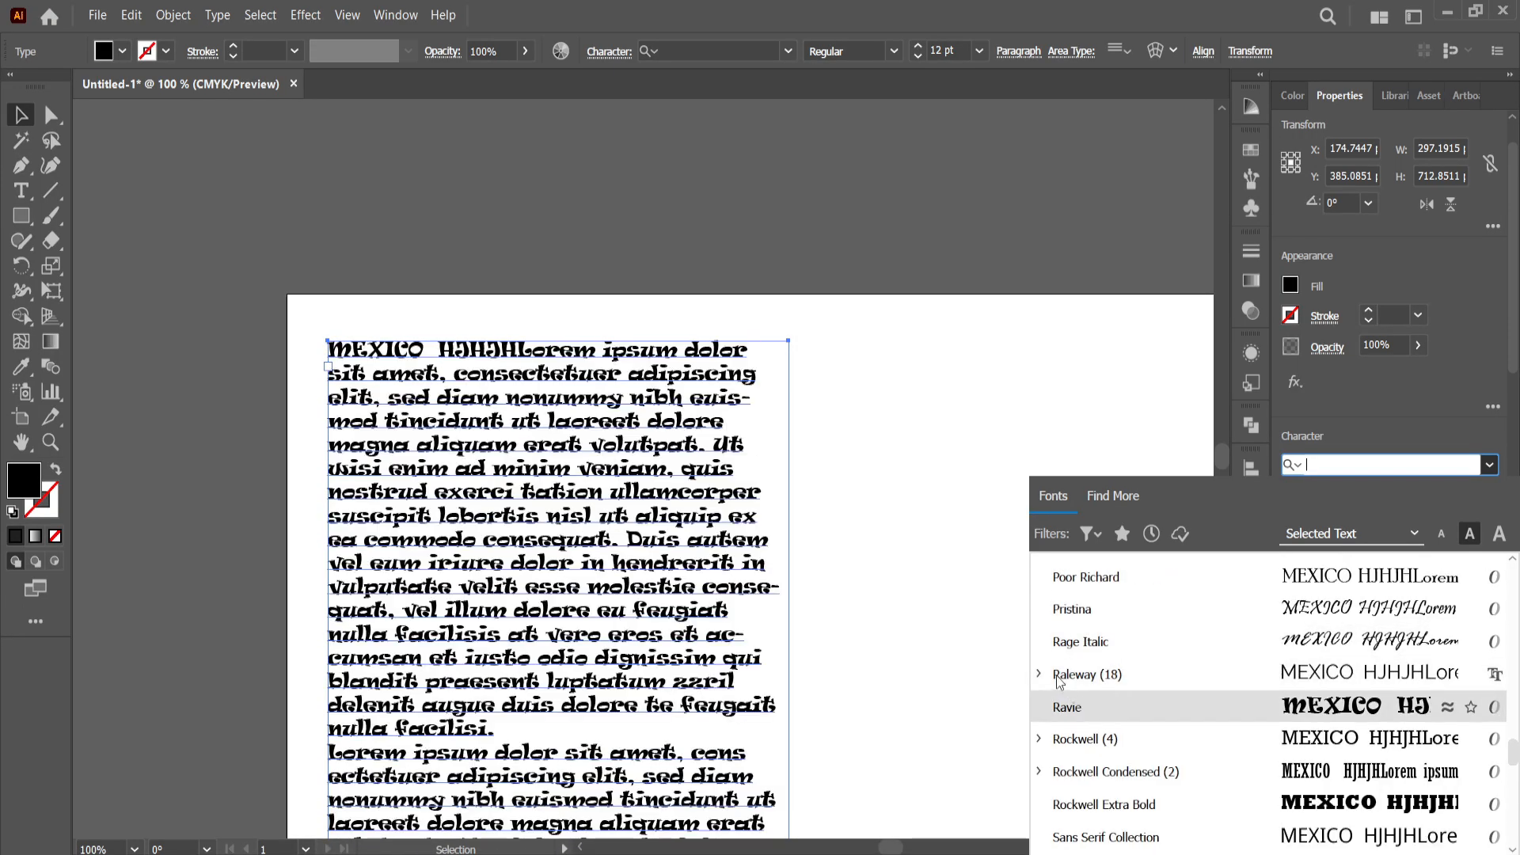
left_click(1090, 678)
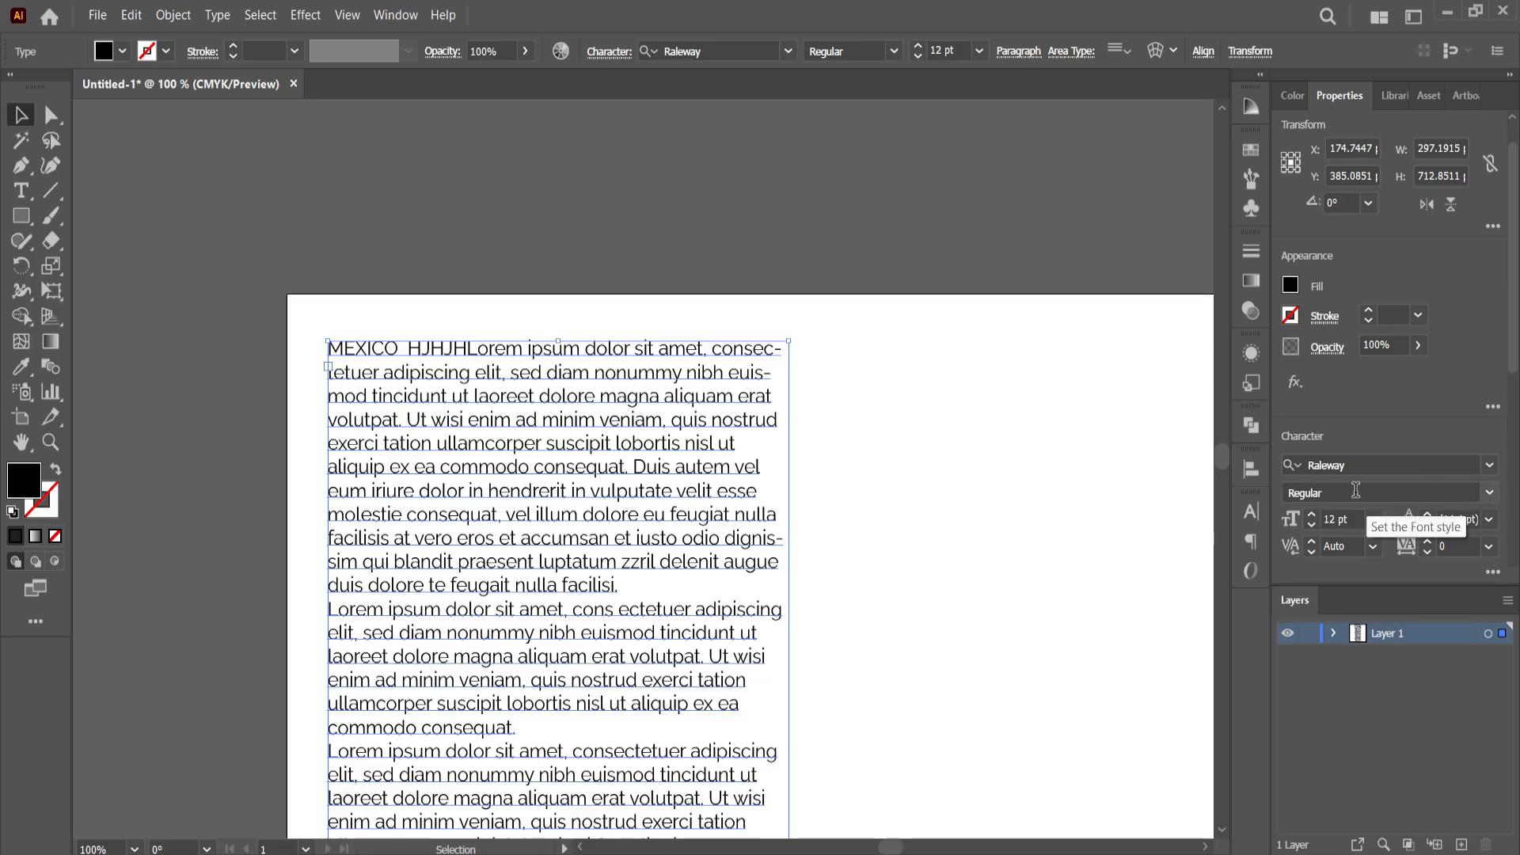
left_click(1487, 497)
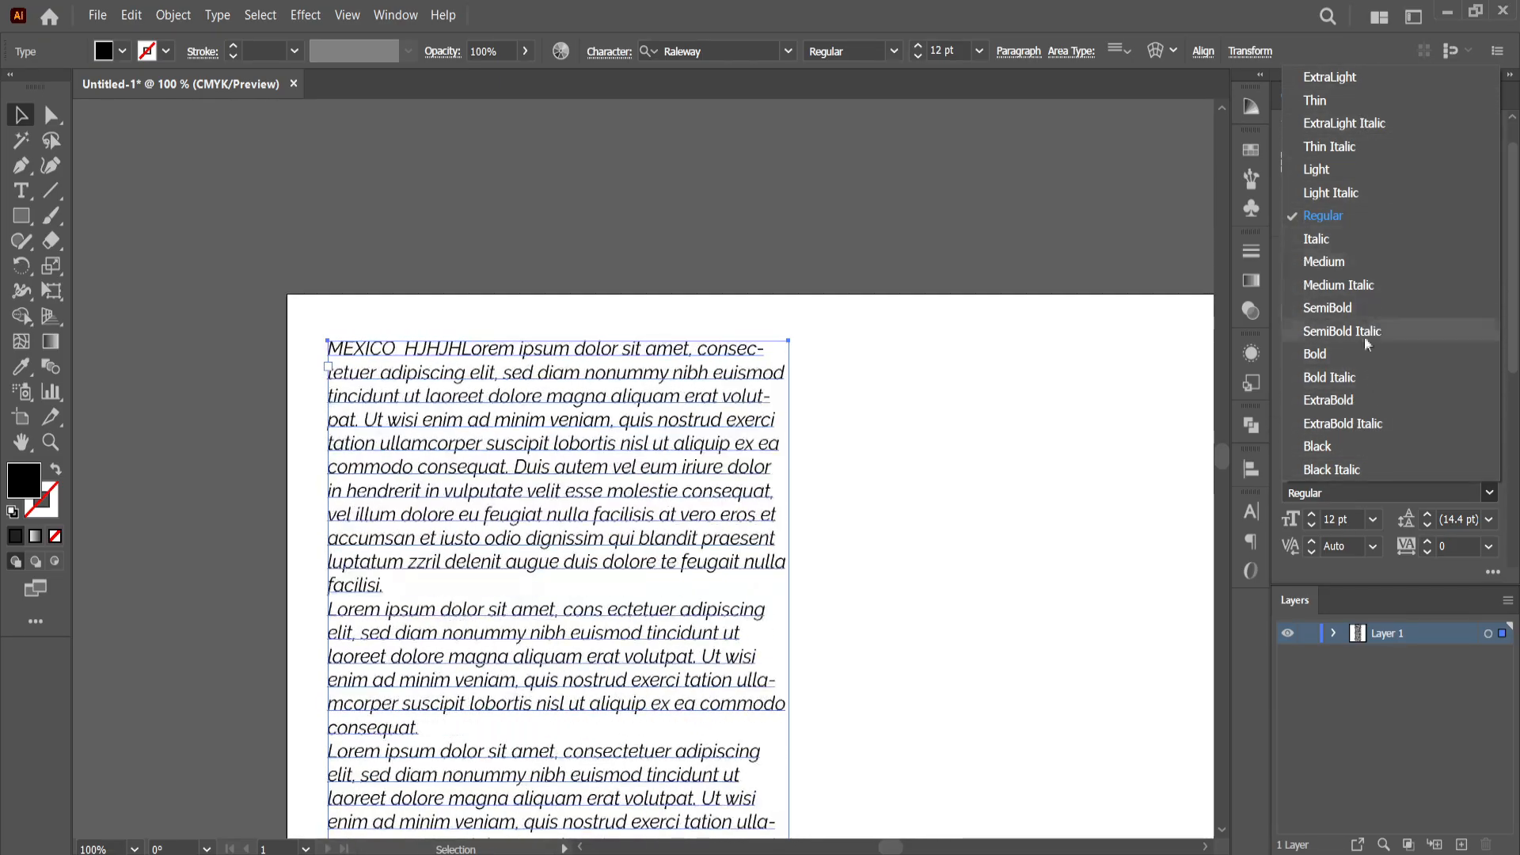
left_click(1319, 446)
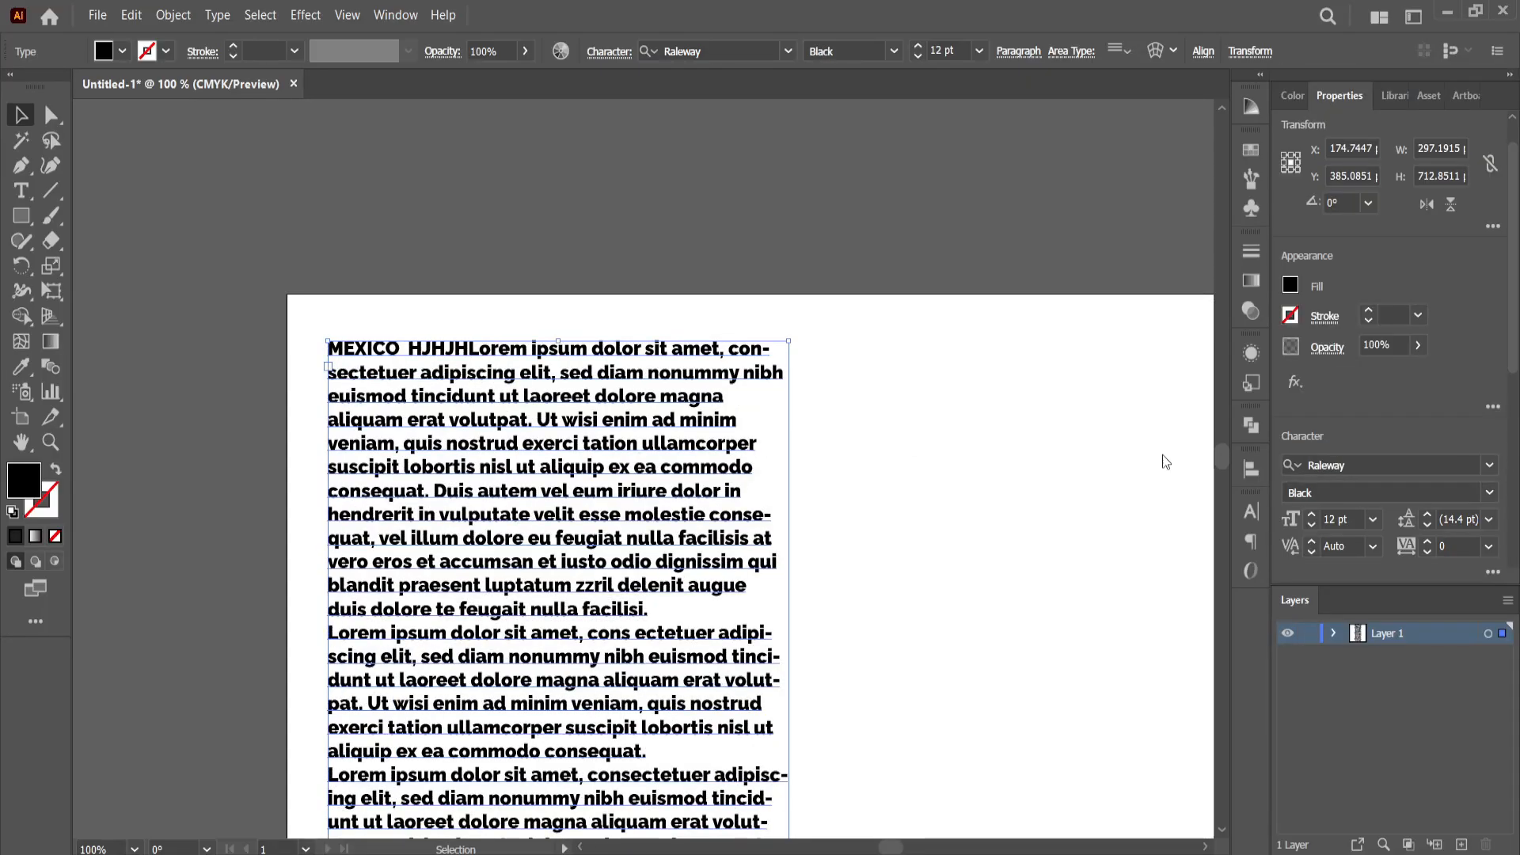
Delete the stray letters HJHJH after MEXICO and break the line so MEXICO stands alone above the lorem ipsum text
left_click(312, 380)
double_click(405, 352)
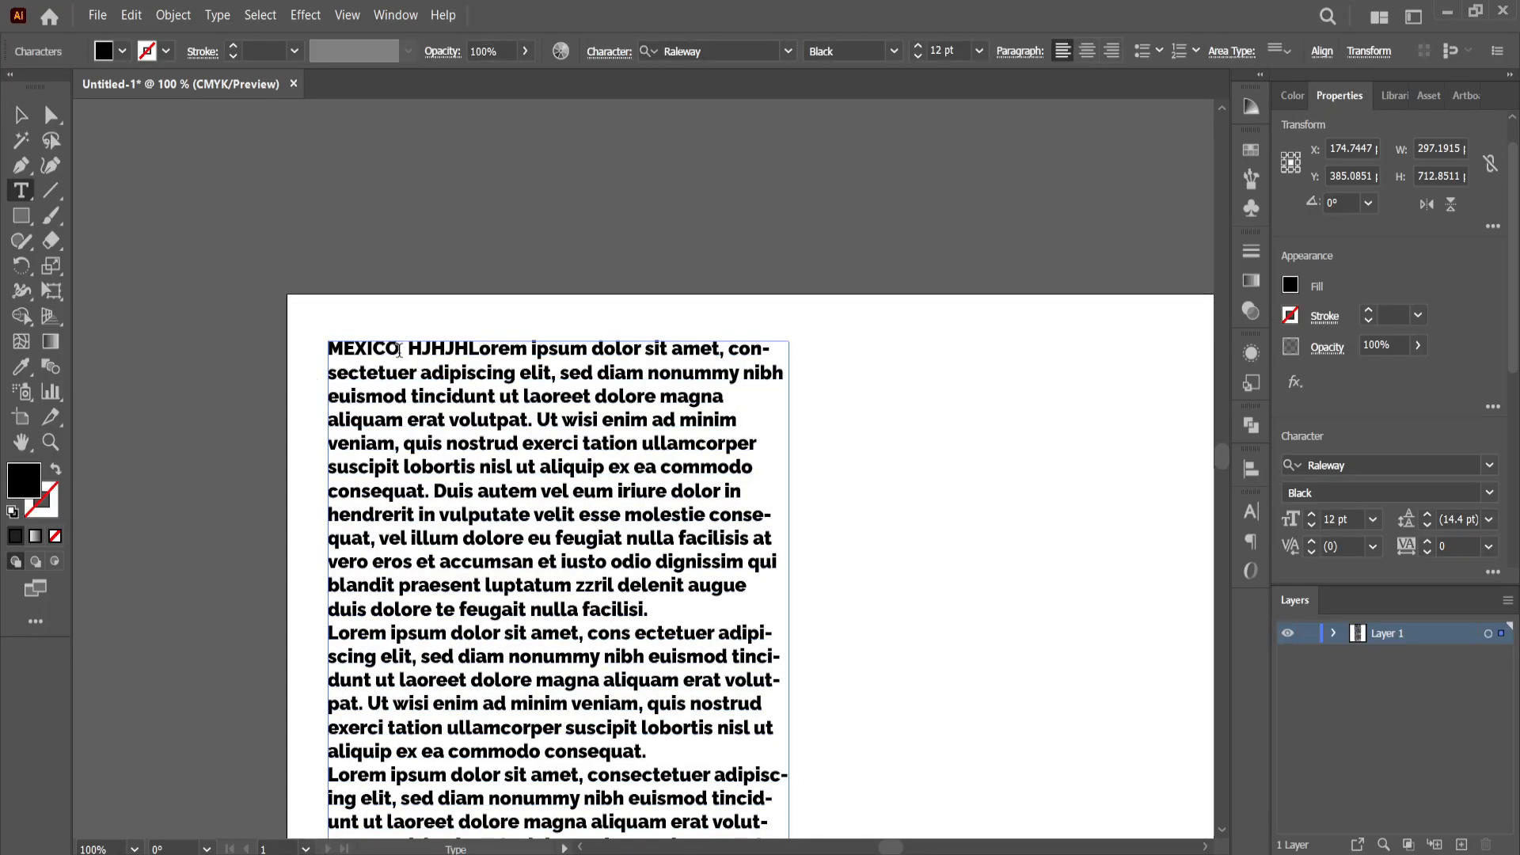
double_click(334, 349)
left_click(440, 352)
left_click_drag(468, 349, 408, 349)
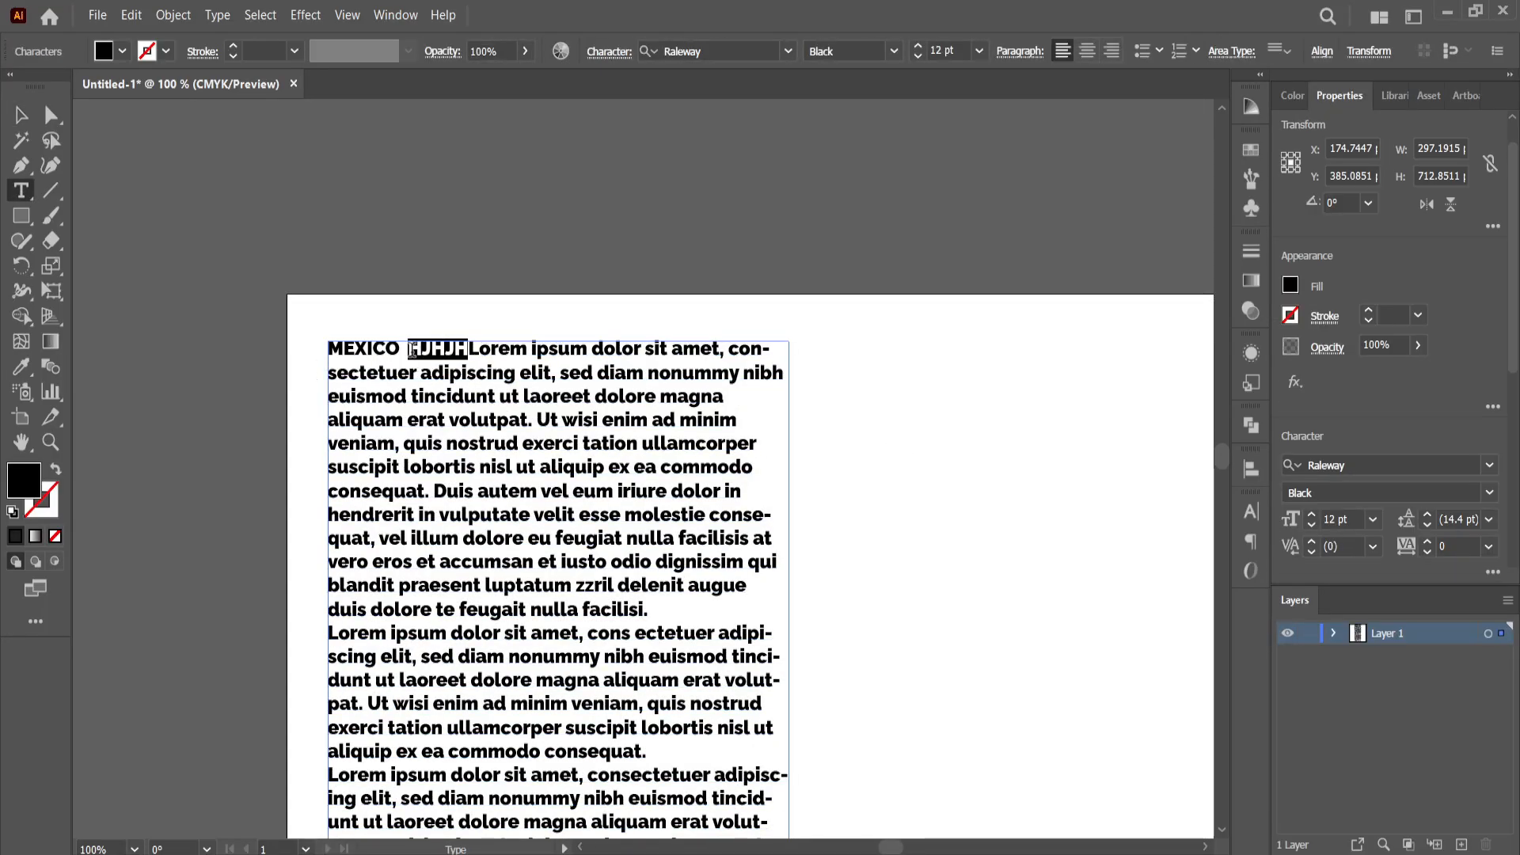
key("BackSpace")
key("Return")
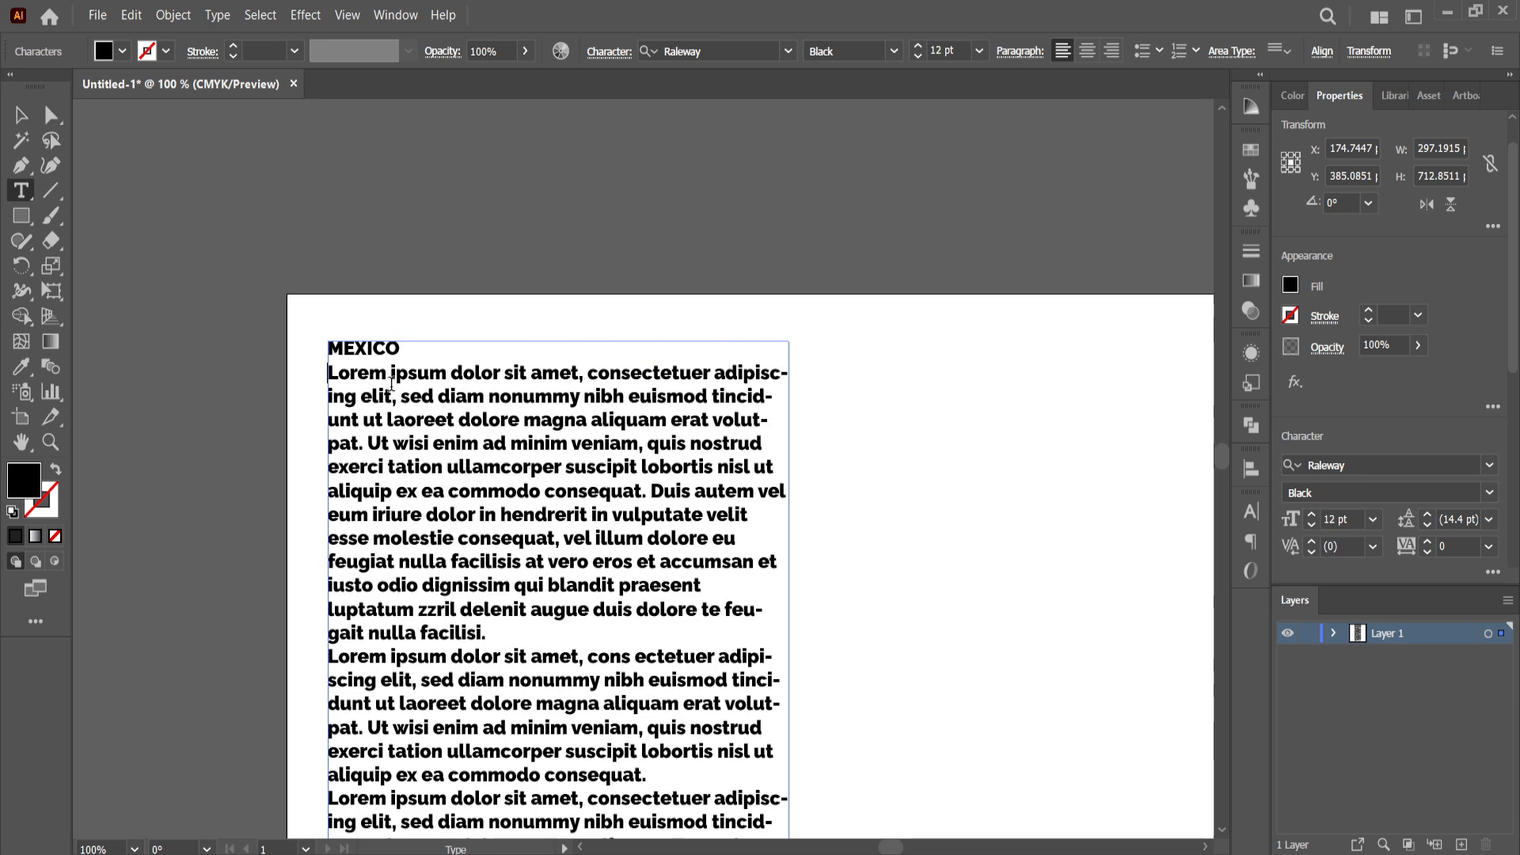
Select the first lorem ipsum paragraph below the MEXICO heading, from "Lorem ipsum" to "nulla facilisi."
scroll(427, 416, "down", 1)
left_click_drag(329, 351, 665, 611)
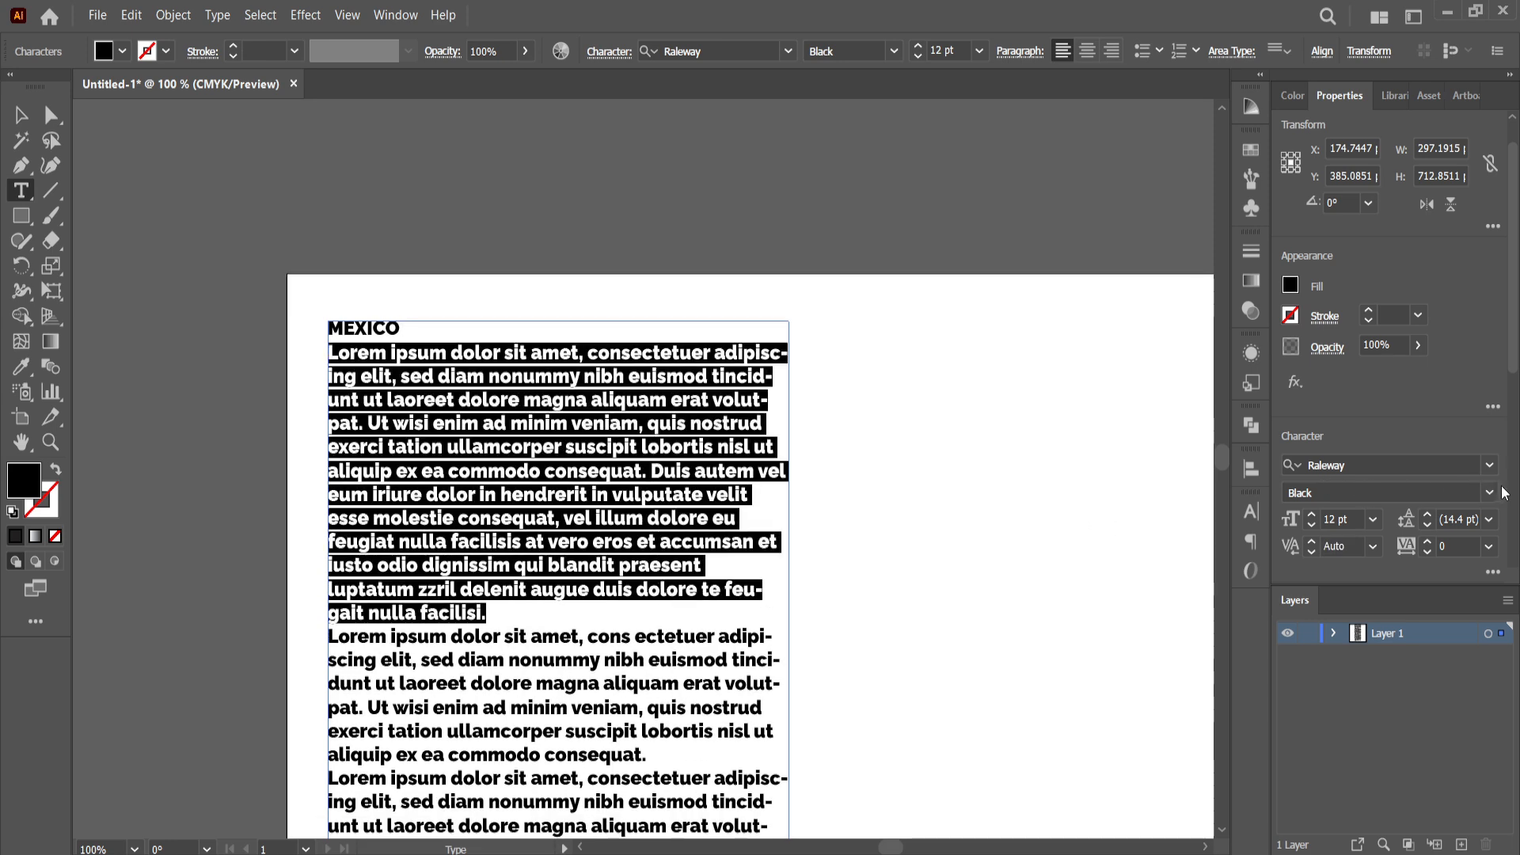
Set the first body paragraph's font style to Raleway Regular and add a blank line after it
left_click(1349, 489)
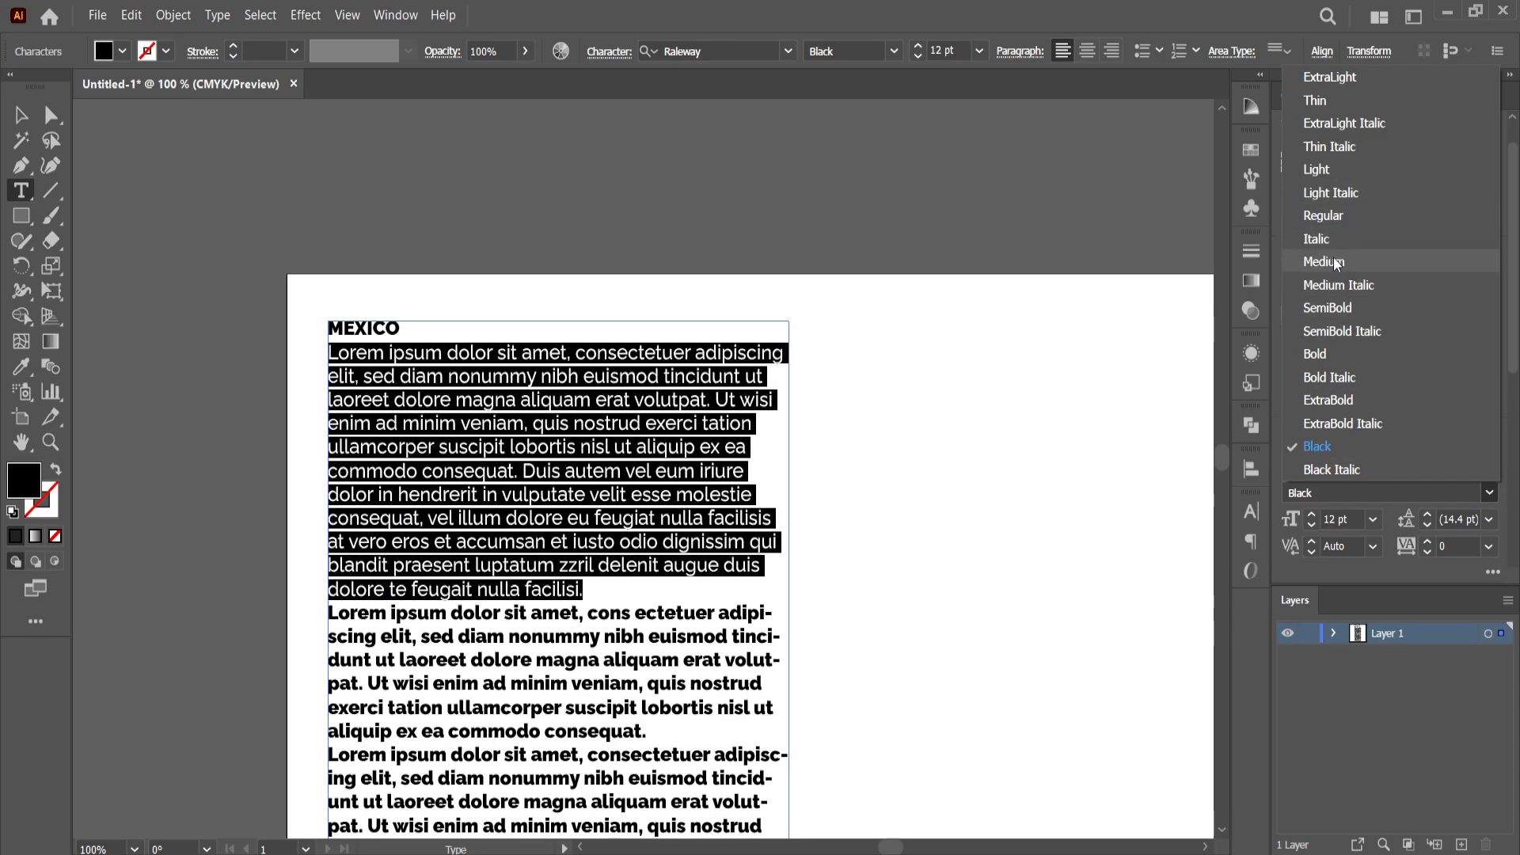
left_click(1337, 222)
key("Escape")
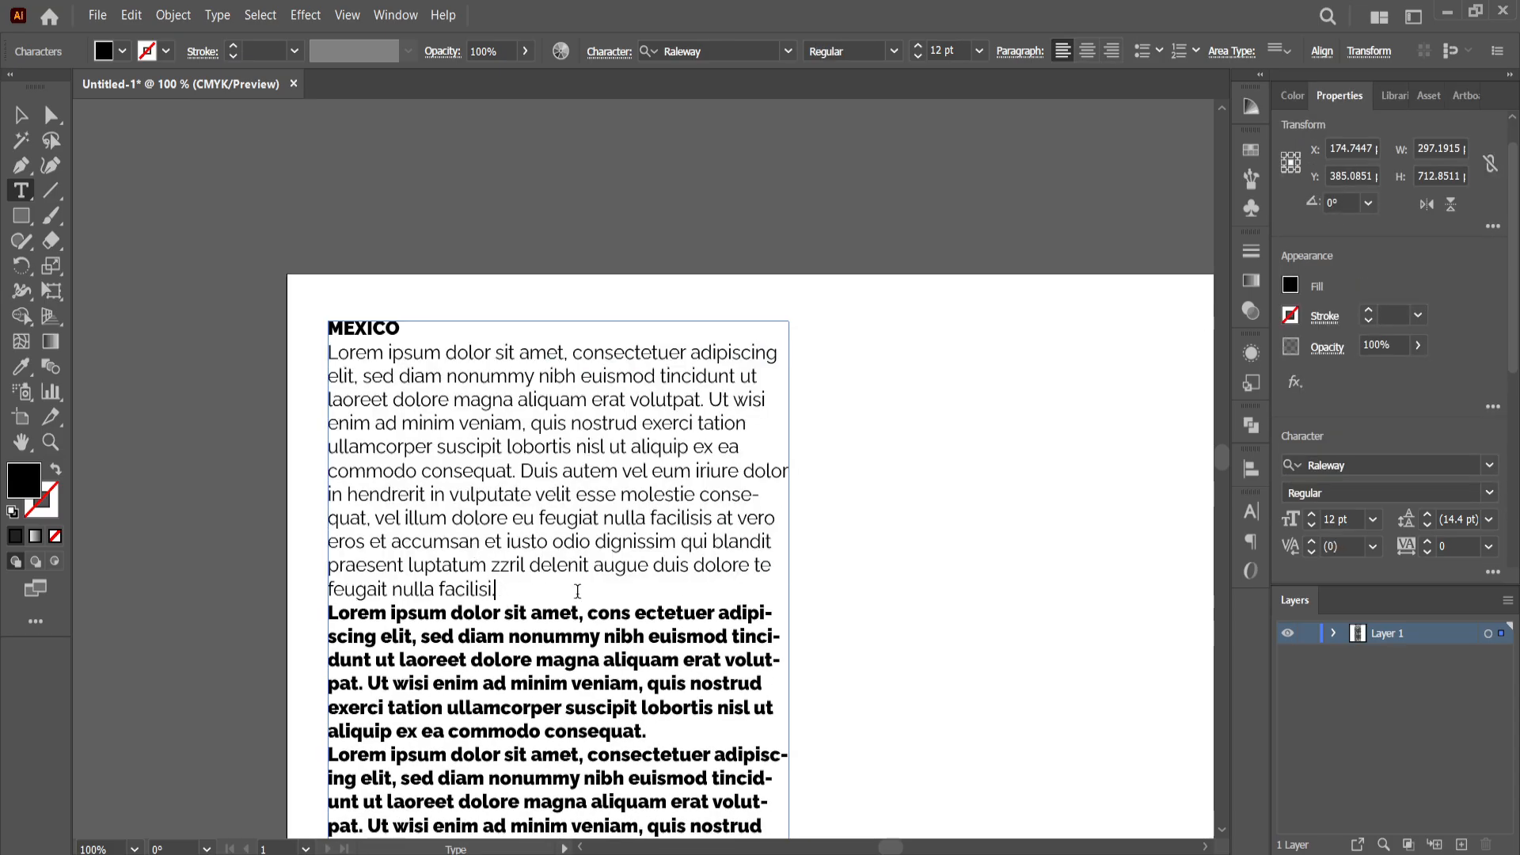
key("Return")
left_click(586, 638)
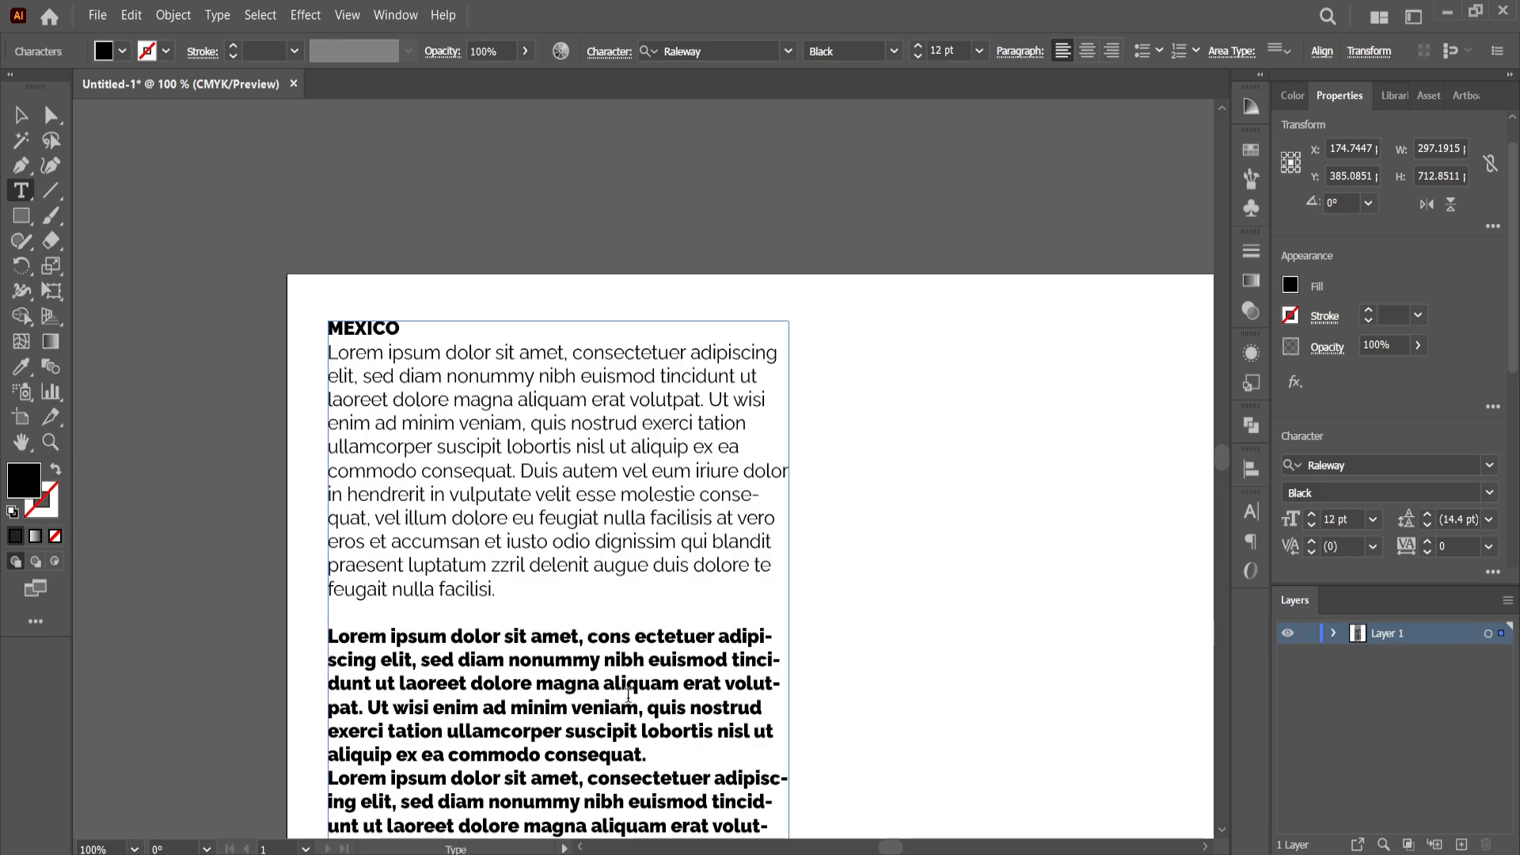
Add a blank line after the second body paragraph and set that paragraph's font style to Italic
left_click(646, 755)
key("Return")
left_click_drag(669, 755, 326, 610)
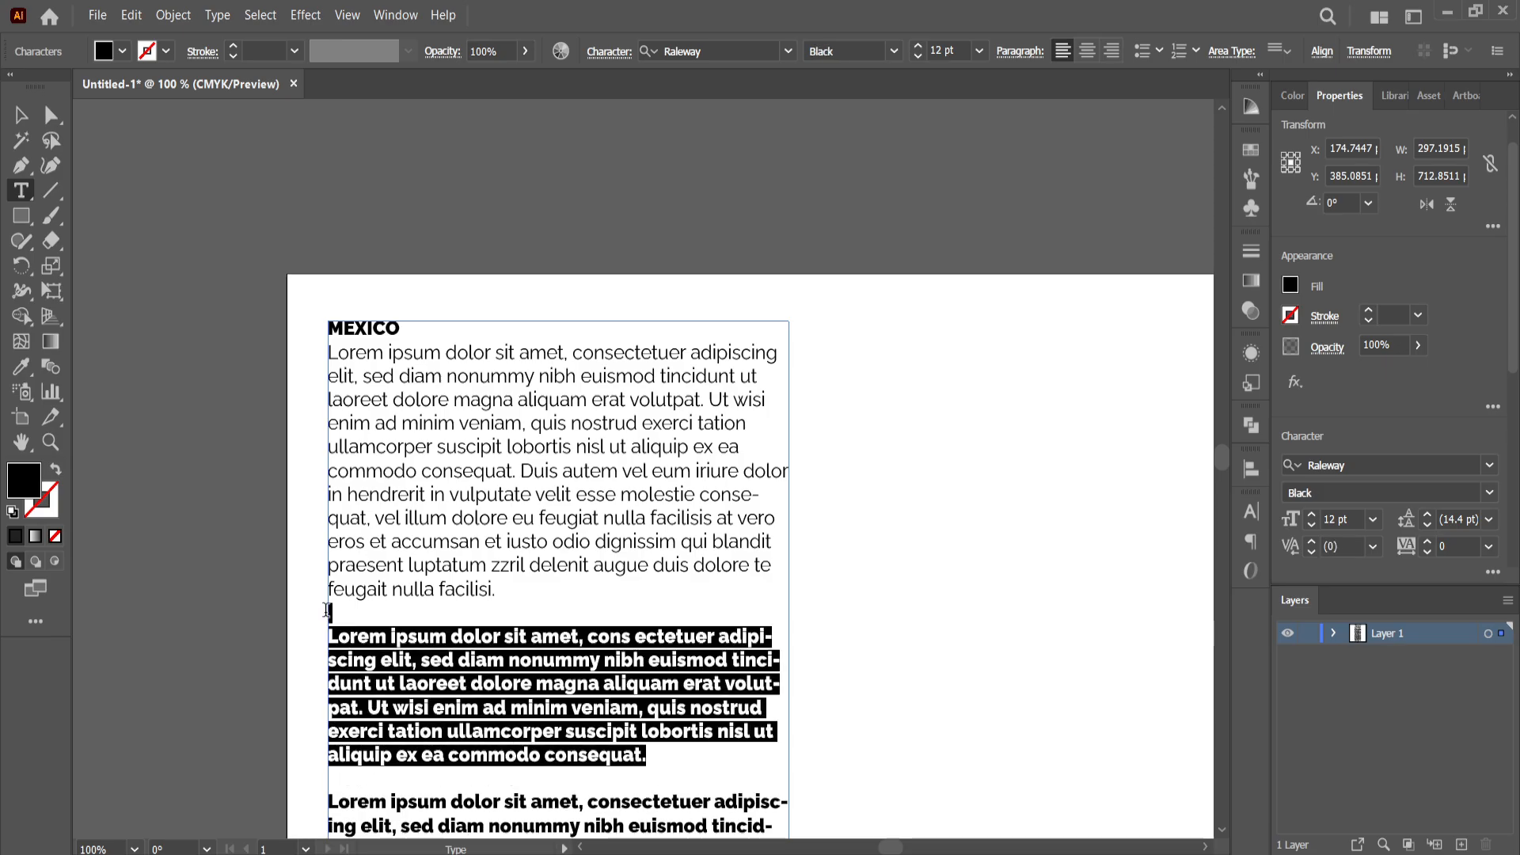
left_click(1489, 469)
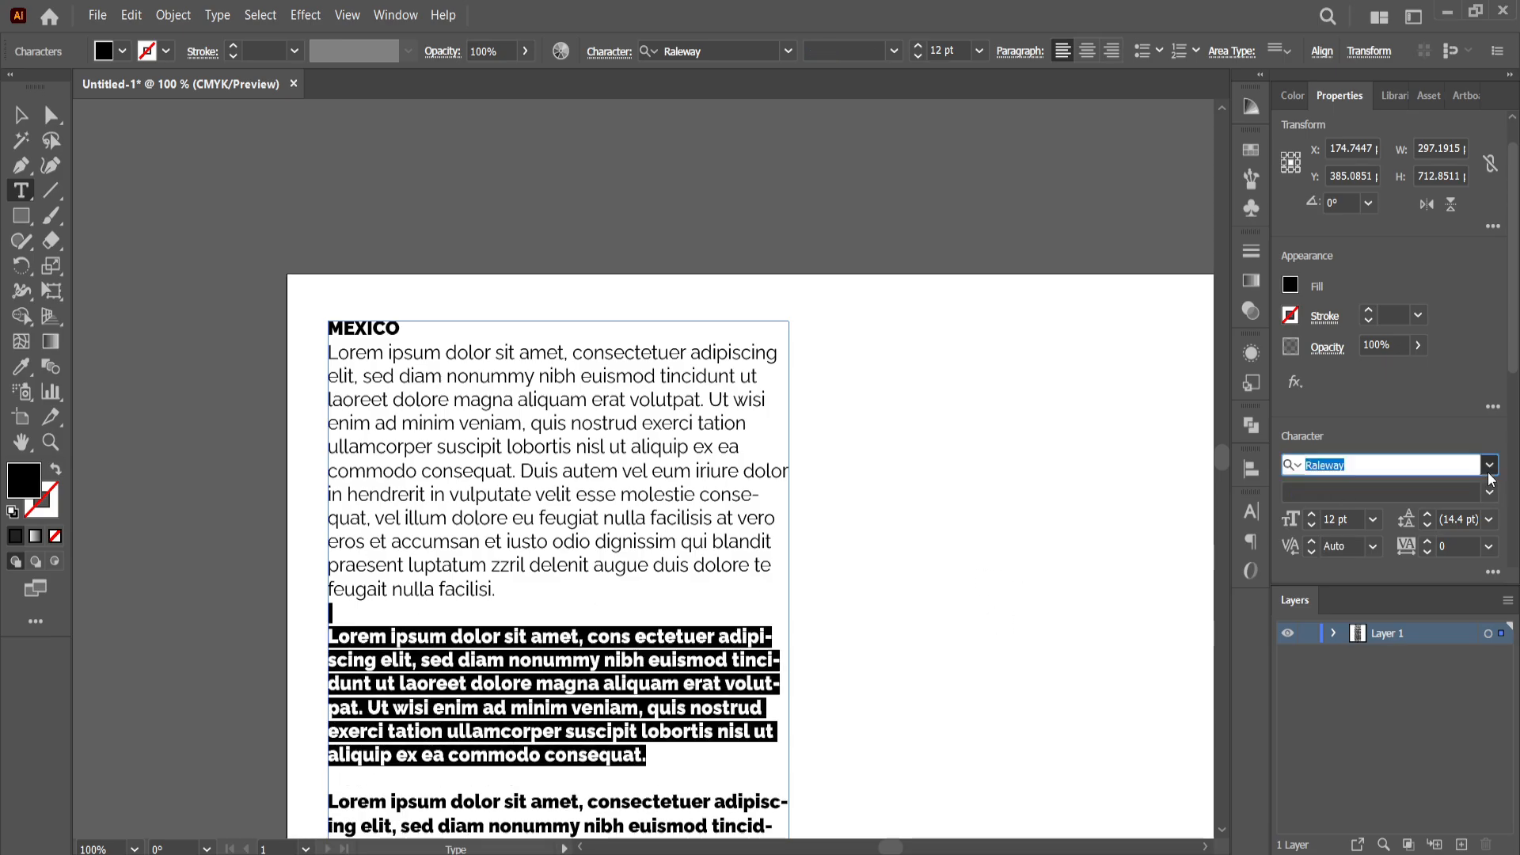
left_click(1490, 467)
left_click(1490, 493)
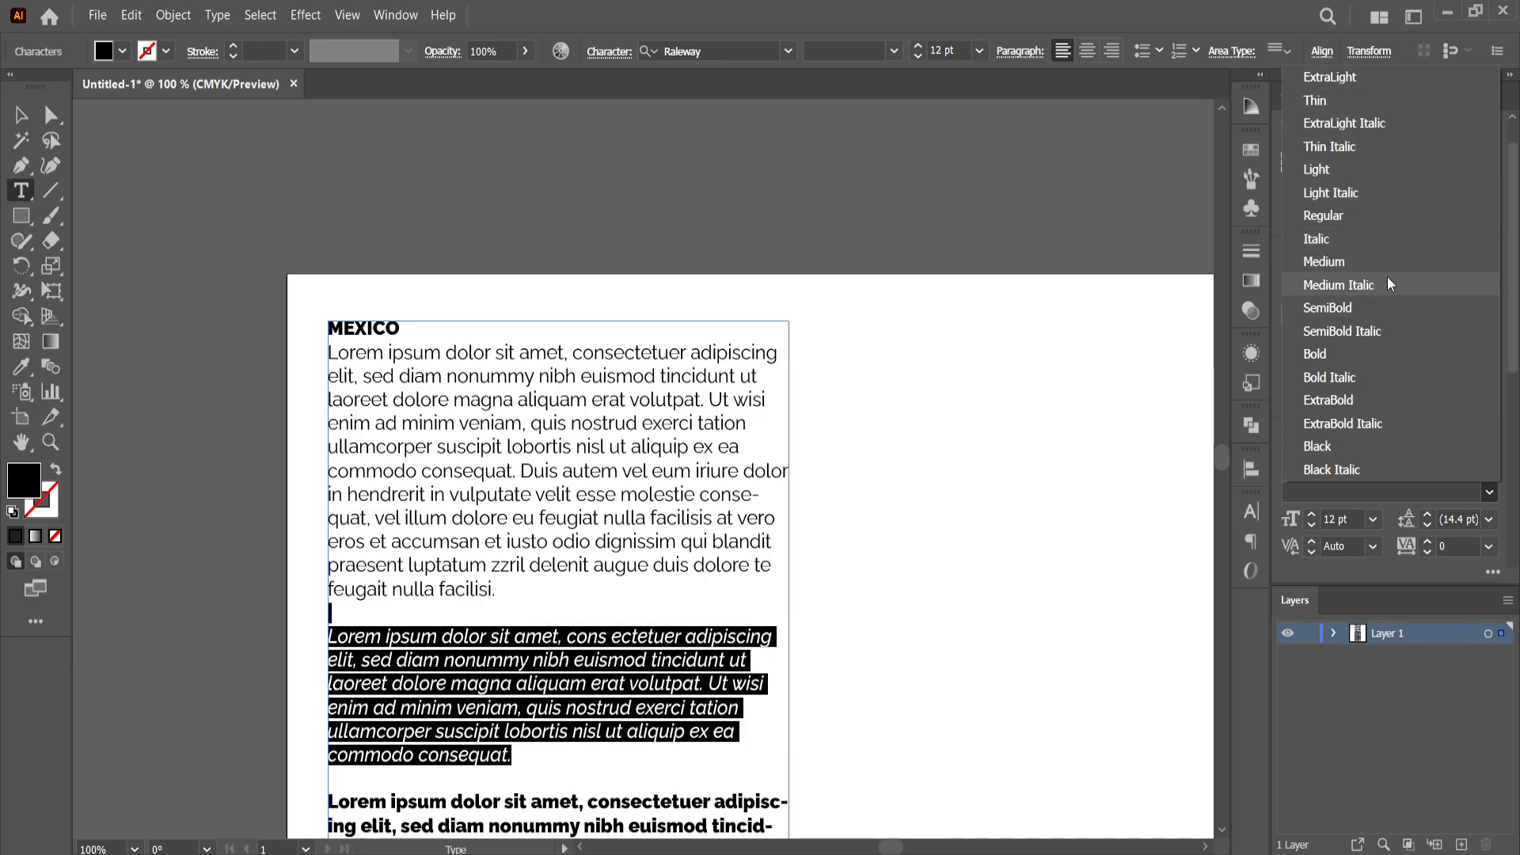
left_click(1346, 237)
left_click(584, 664)
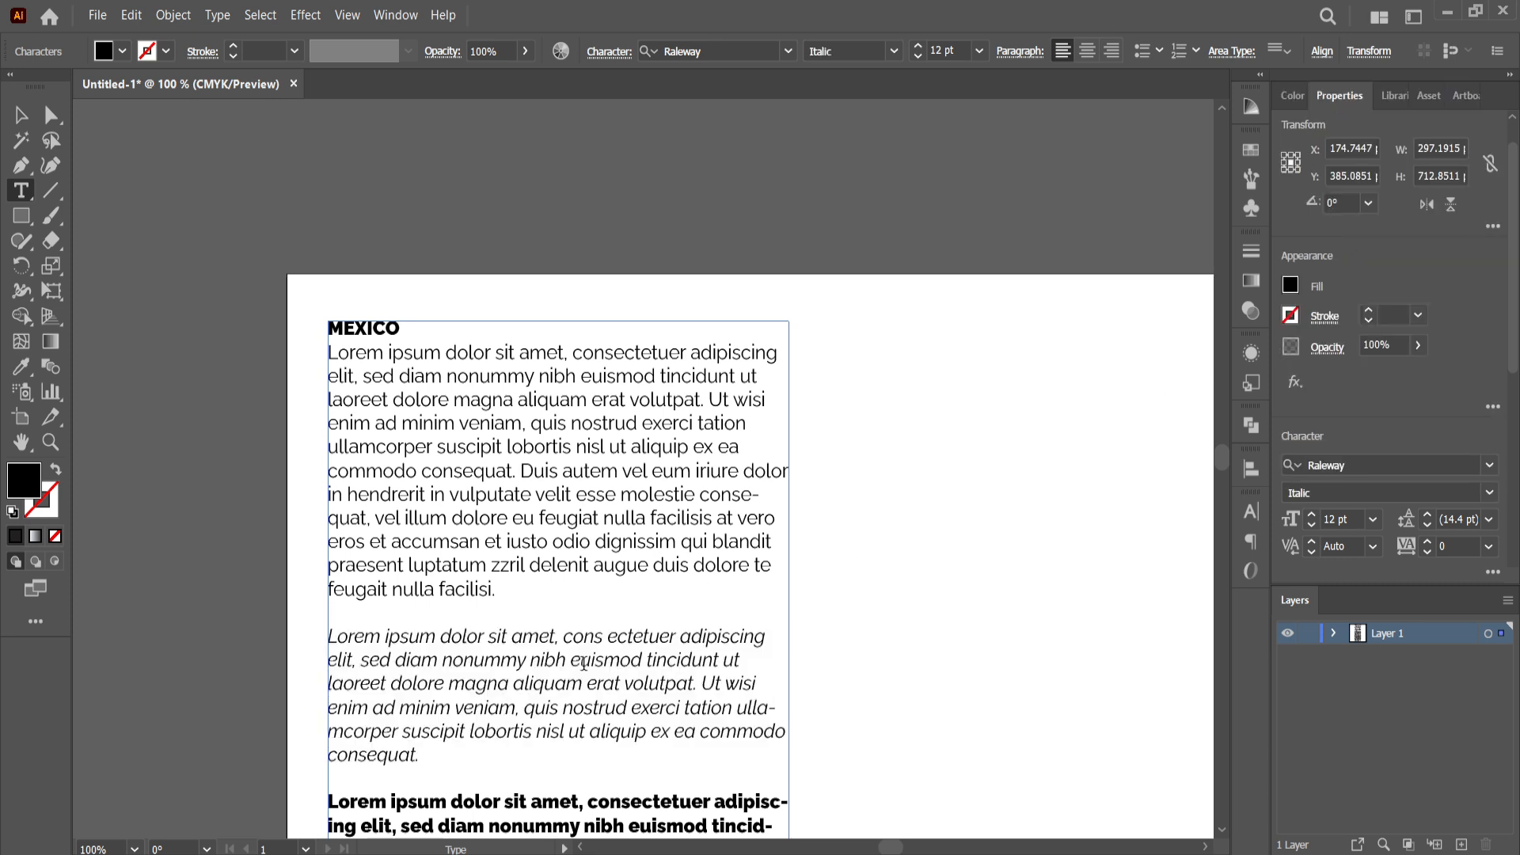
Enclose the italic paragraph in double quotation marks
left_click(331, 643)
type("\"")
left_click(470, 770)
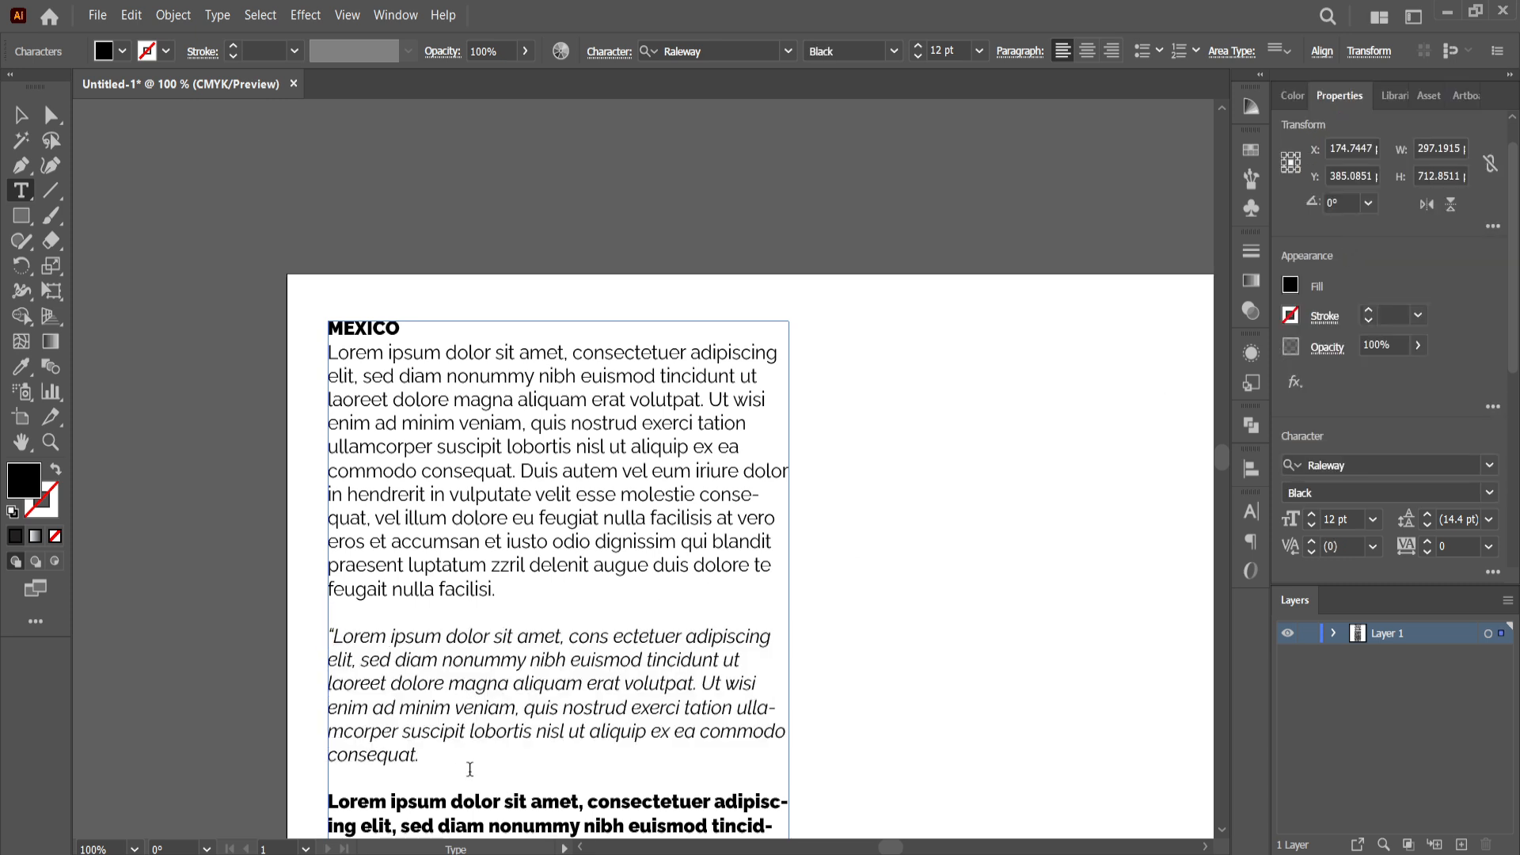
left_click(466, 750)
Delete the surplus placeholder paragraphs that follow the third body paragraph, including the overflowing text
scroll(735, 671, "down", 2)
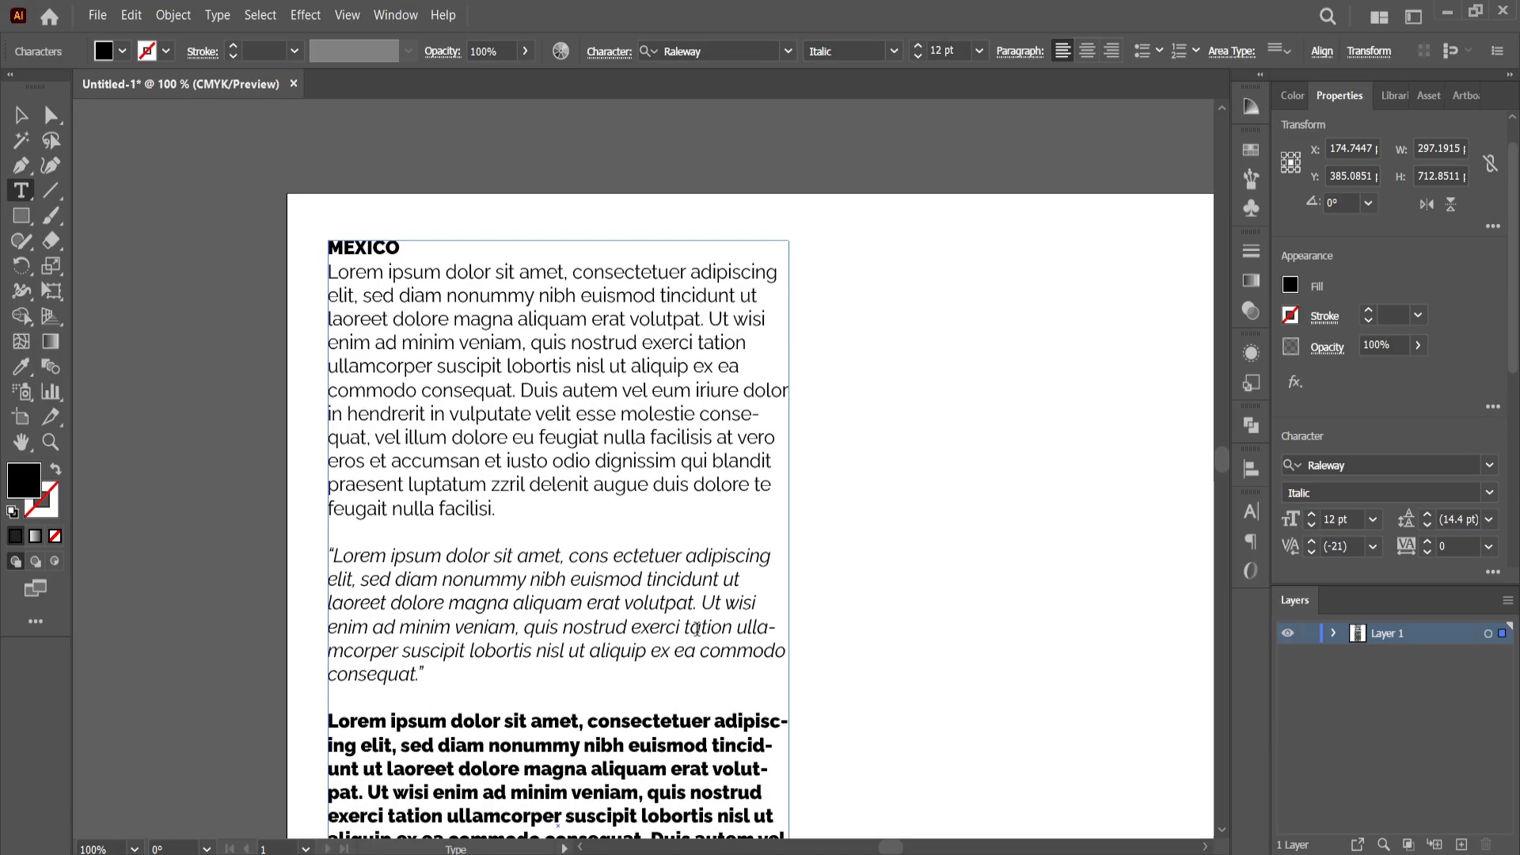
scroll(441, 536, "down", 2)
scroll(442, 535, "down", 15)
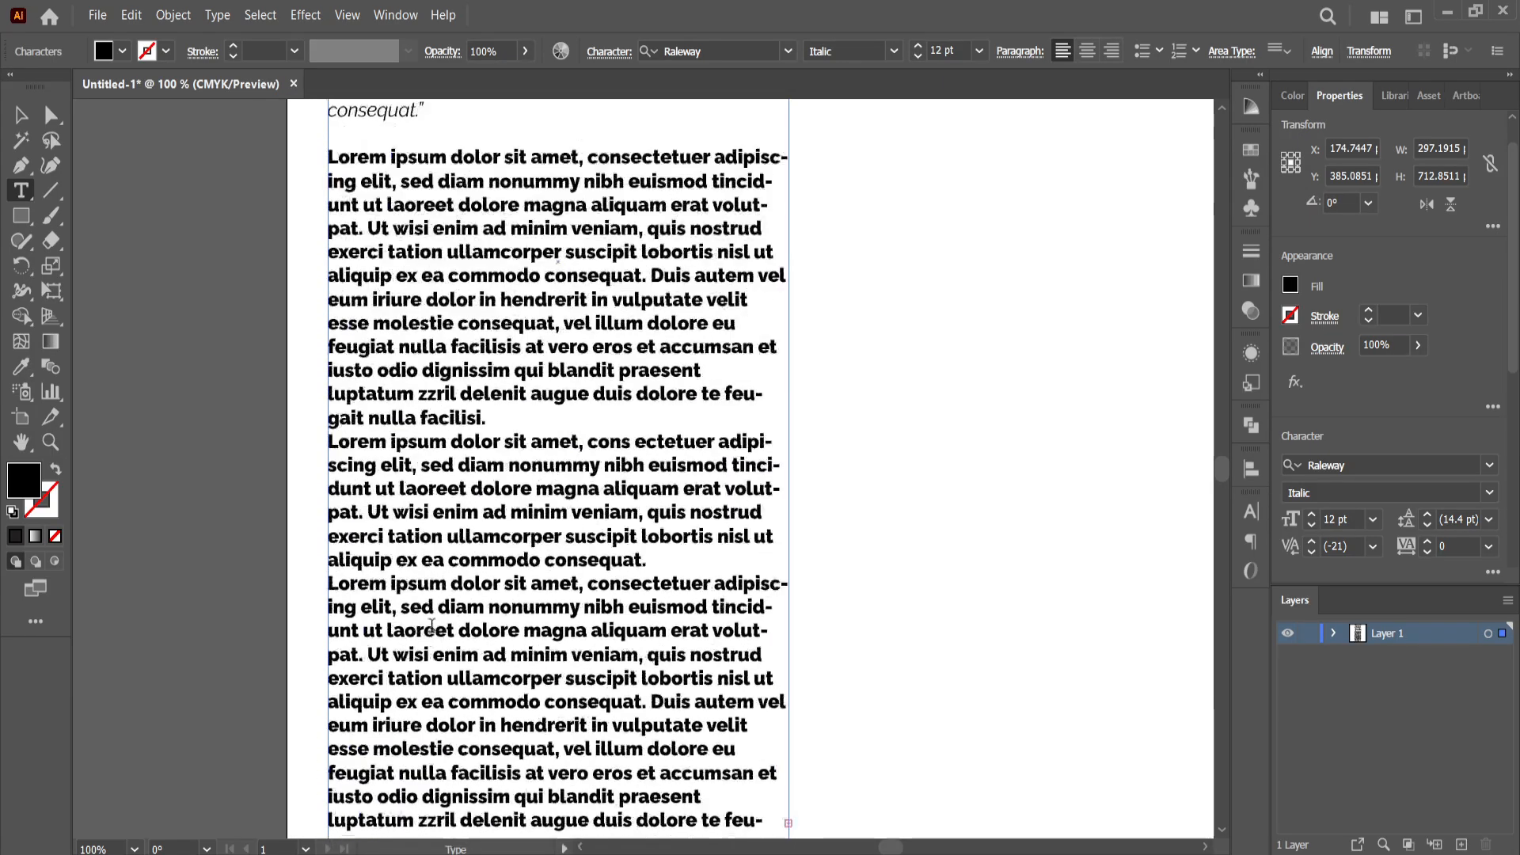
scroll(721, 610, "up", 1)
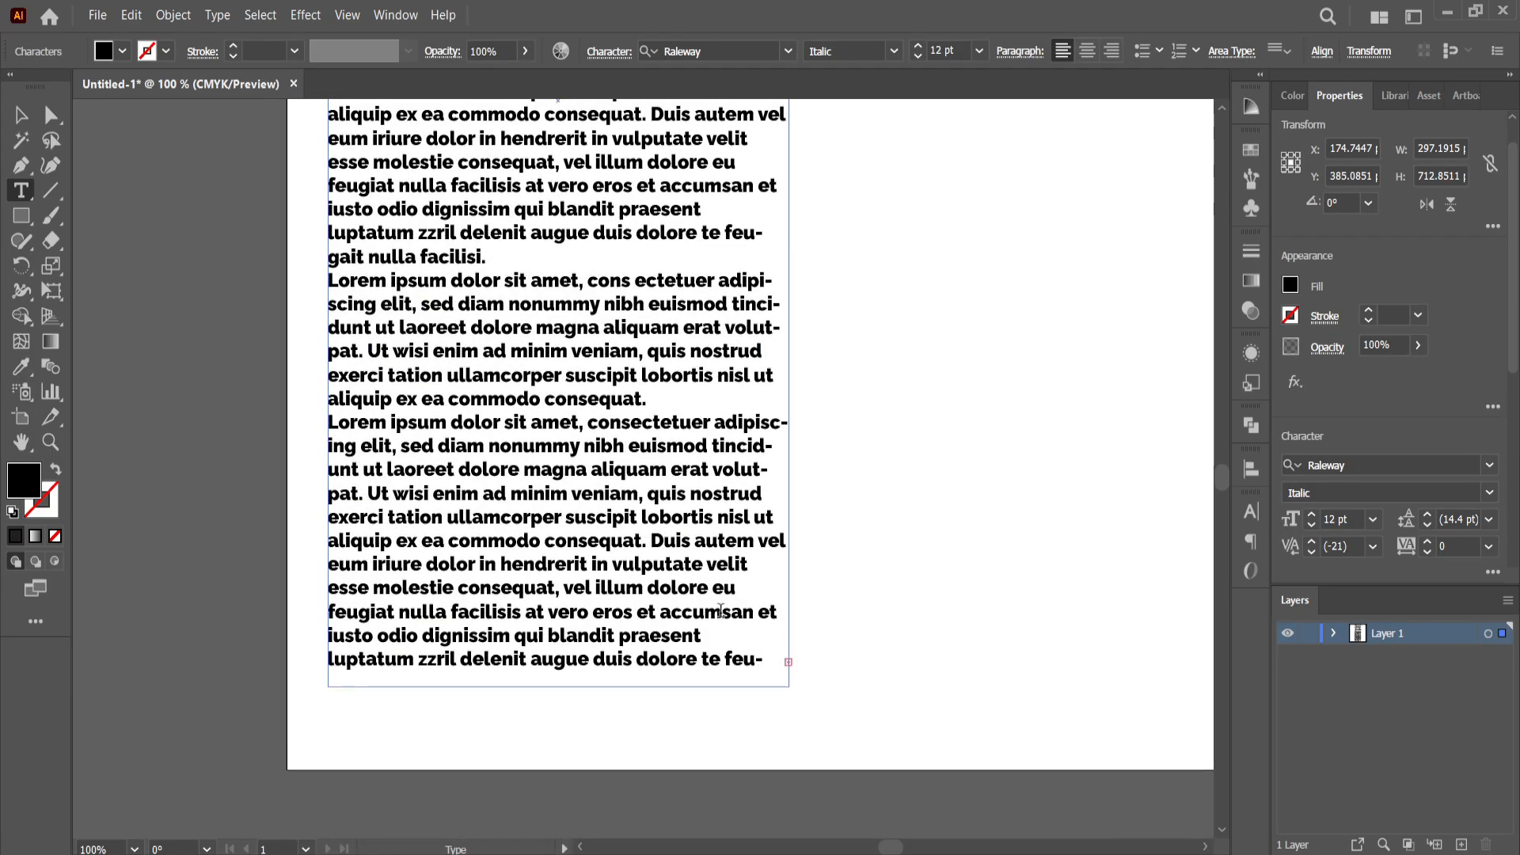
left_click_drag(516, 258, 877, 772)
key("Delete")
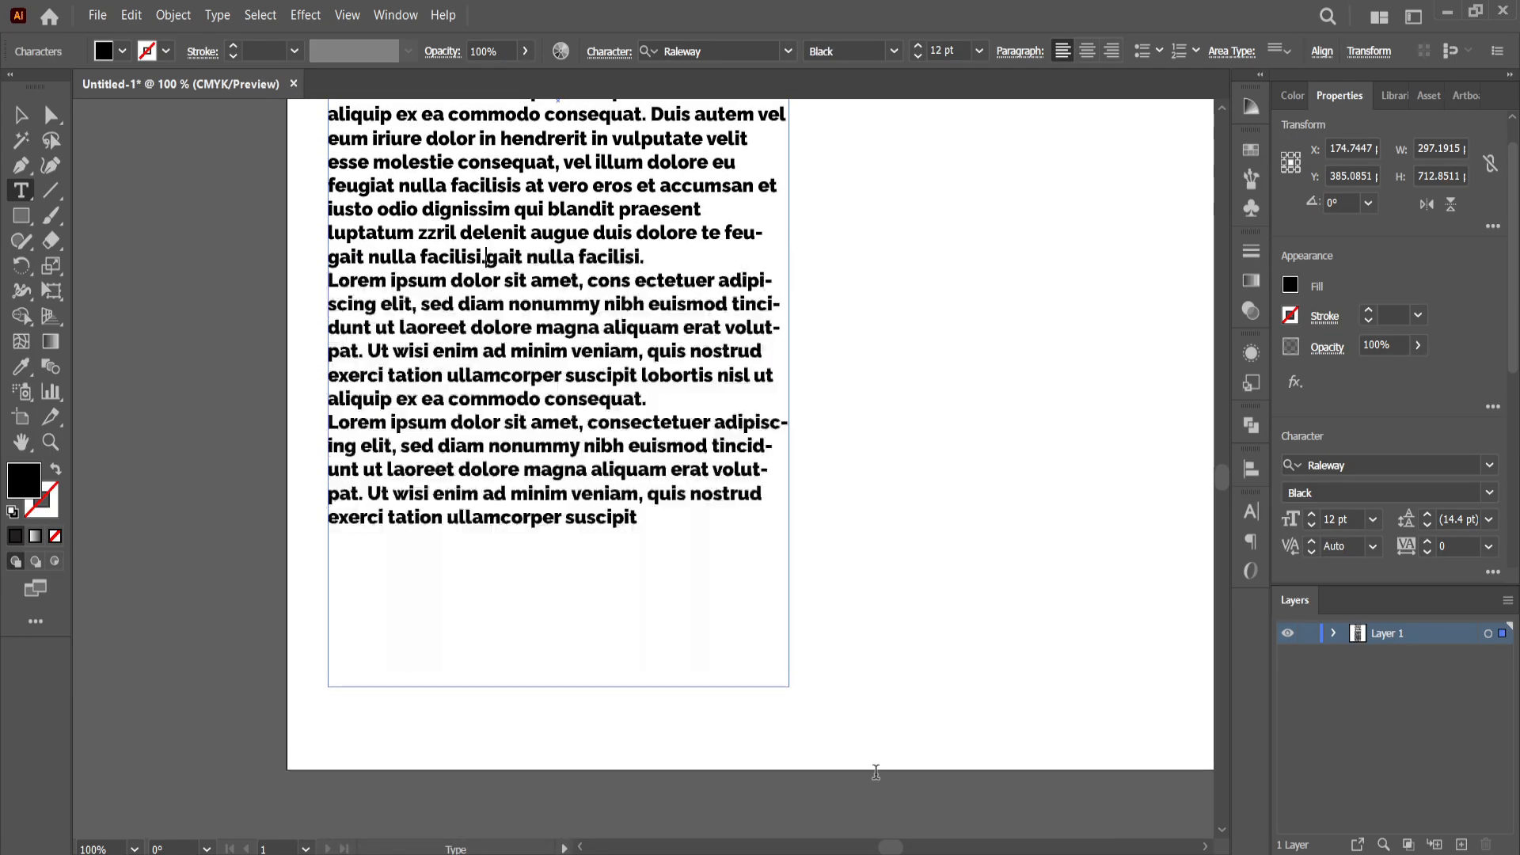
left_click(734, 665, "shift")
key("Delete")
Set the font style of the third body paragraph to Bold
scroll(733, 666, "up", 7)
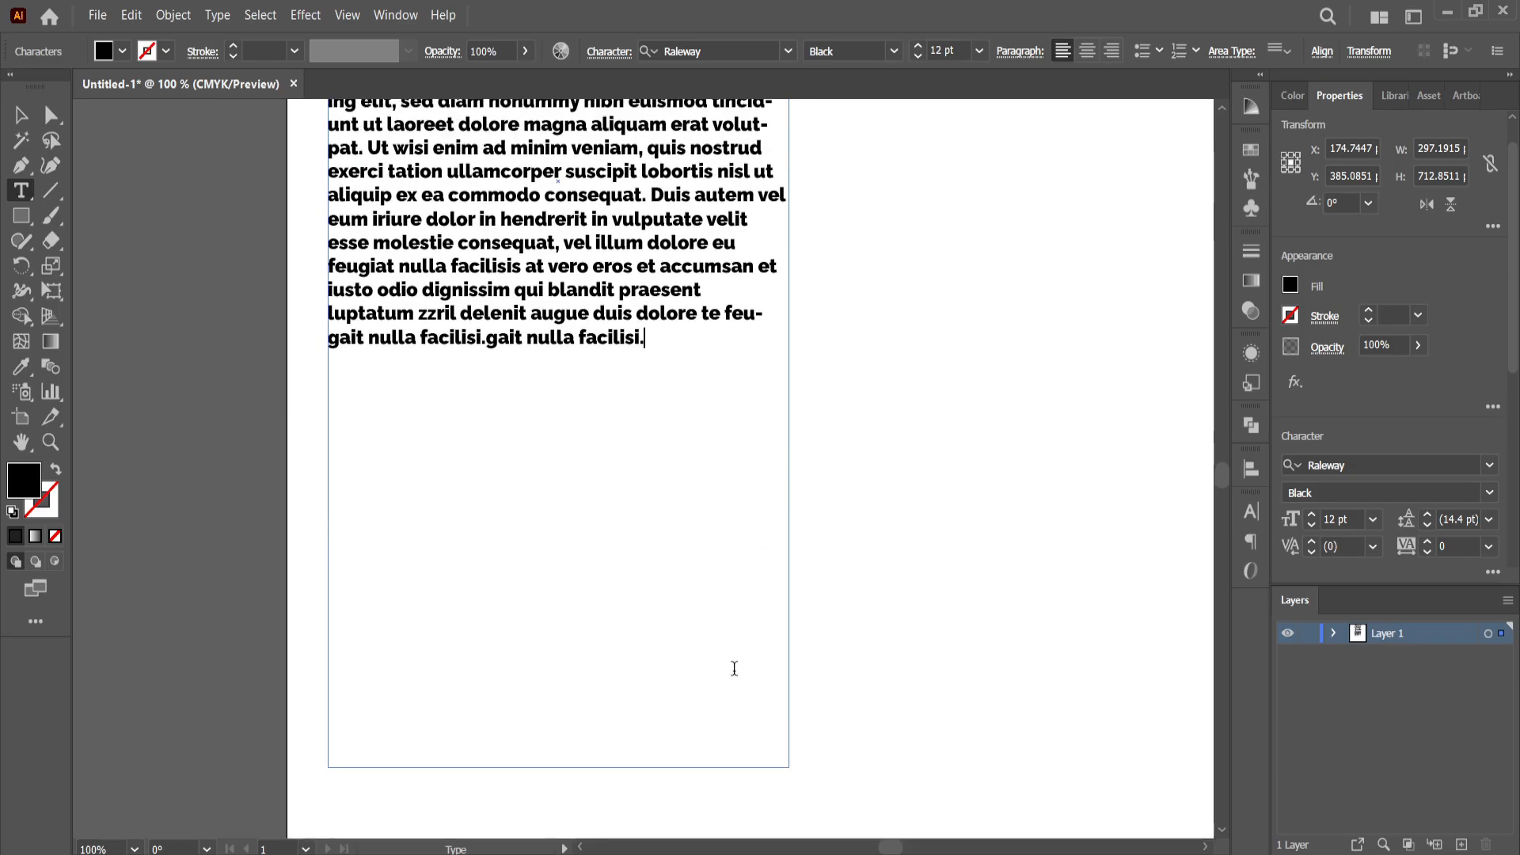
left_click_drag(664, 634, 275, 339)
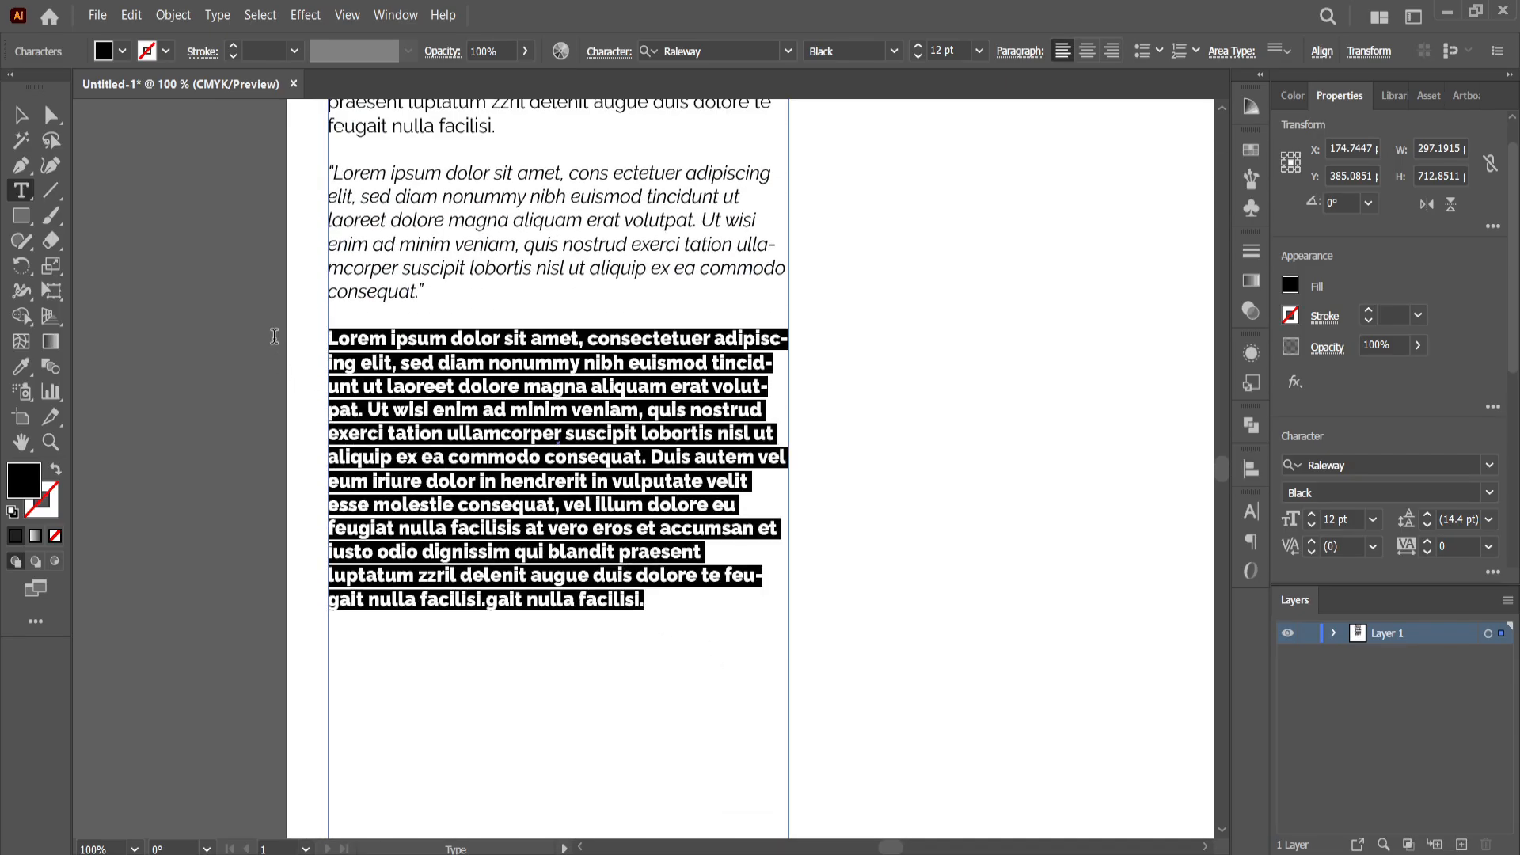
left_click(1489, 493)
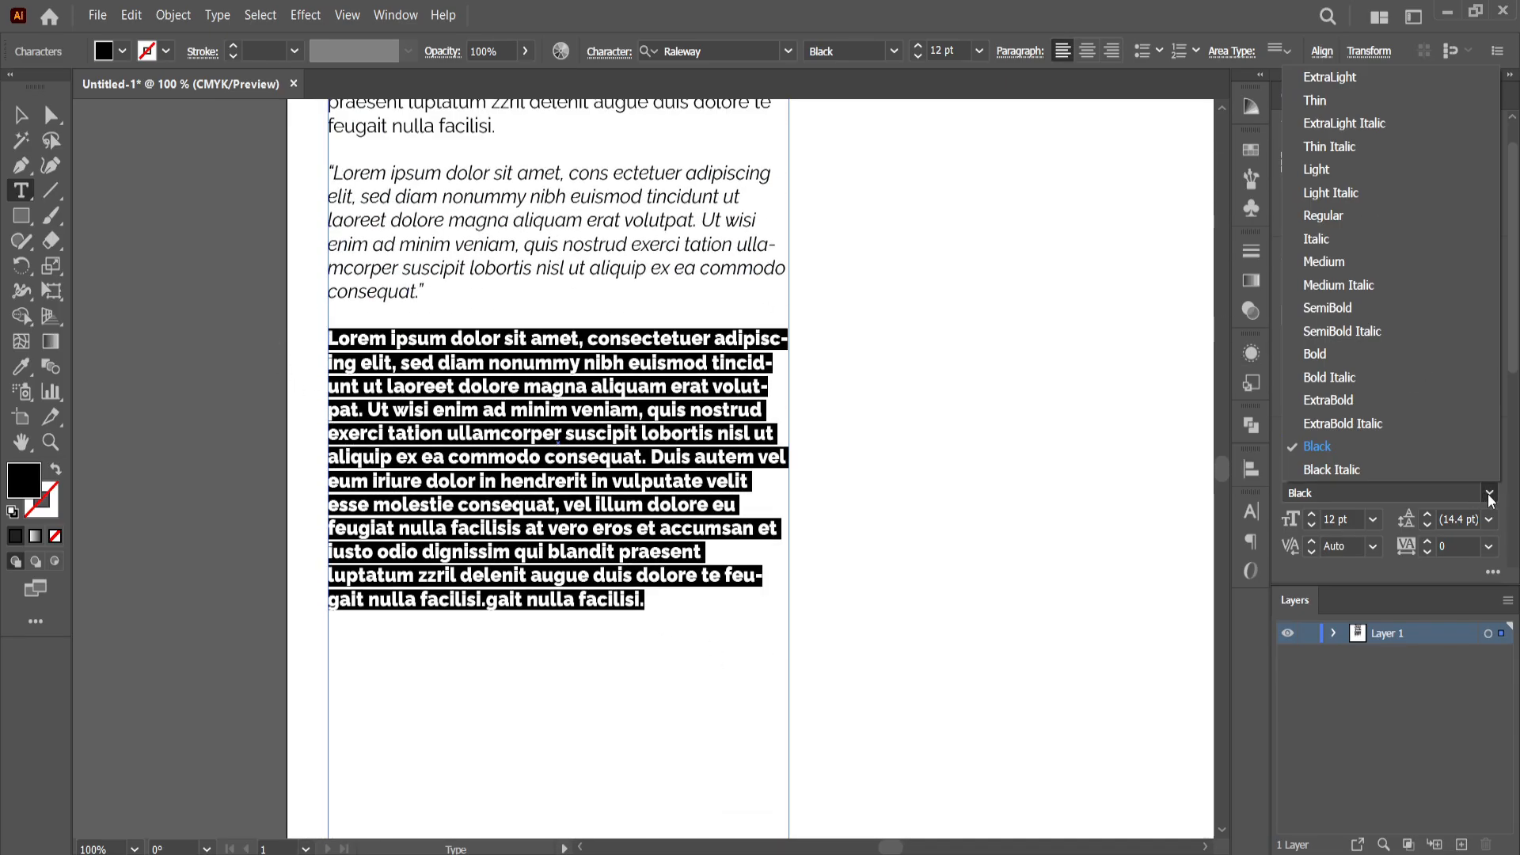
left_click(1331, 355)
scroll(686, 464, "up", 1)
left_click(603, 515)
Insert a blank line between the MEXICO heading and the first body paragraph
scroll(554, 523, "up", 7)
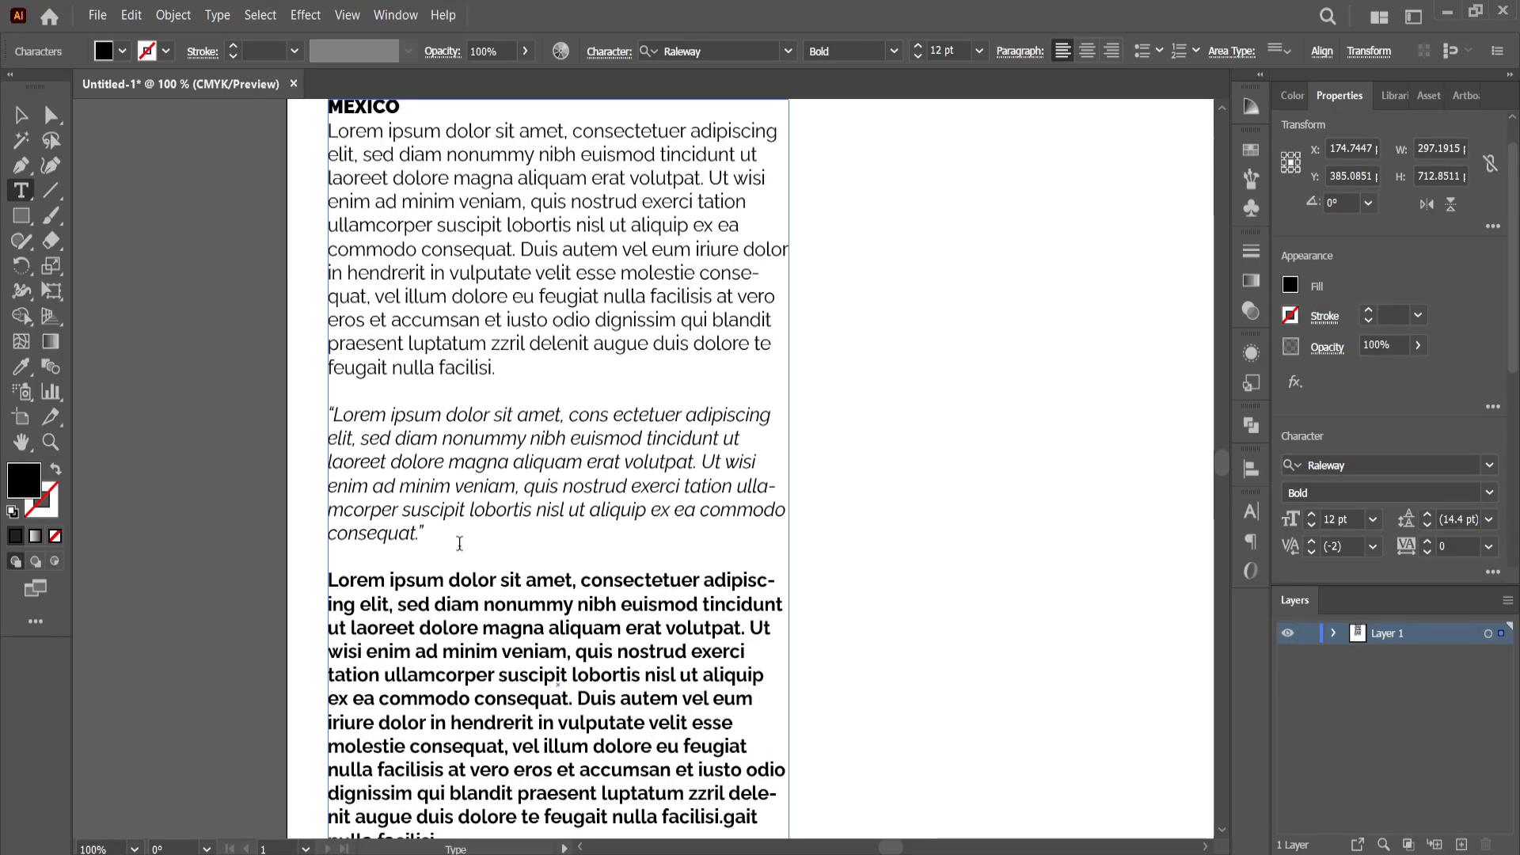
left_click(436, 262)
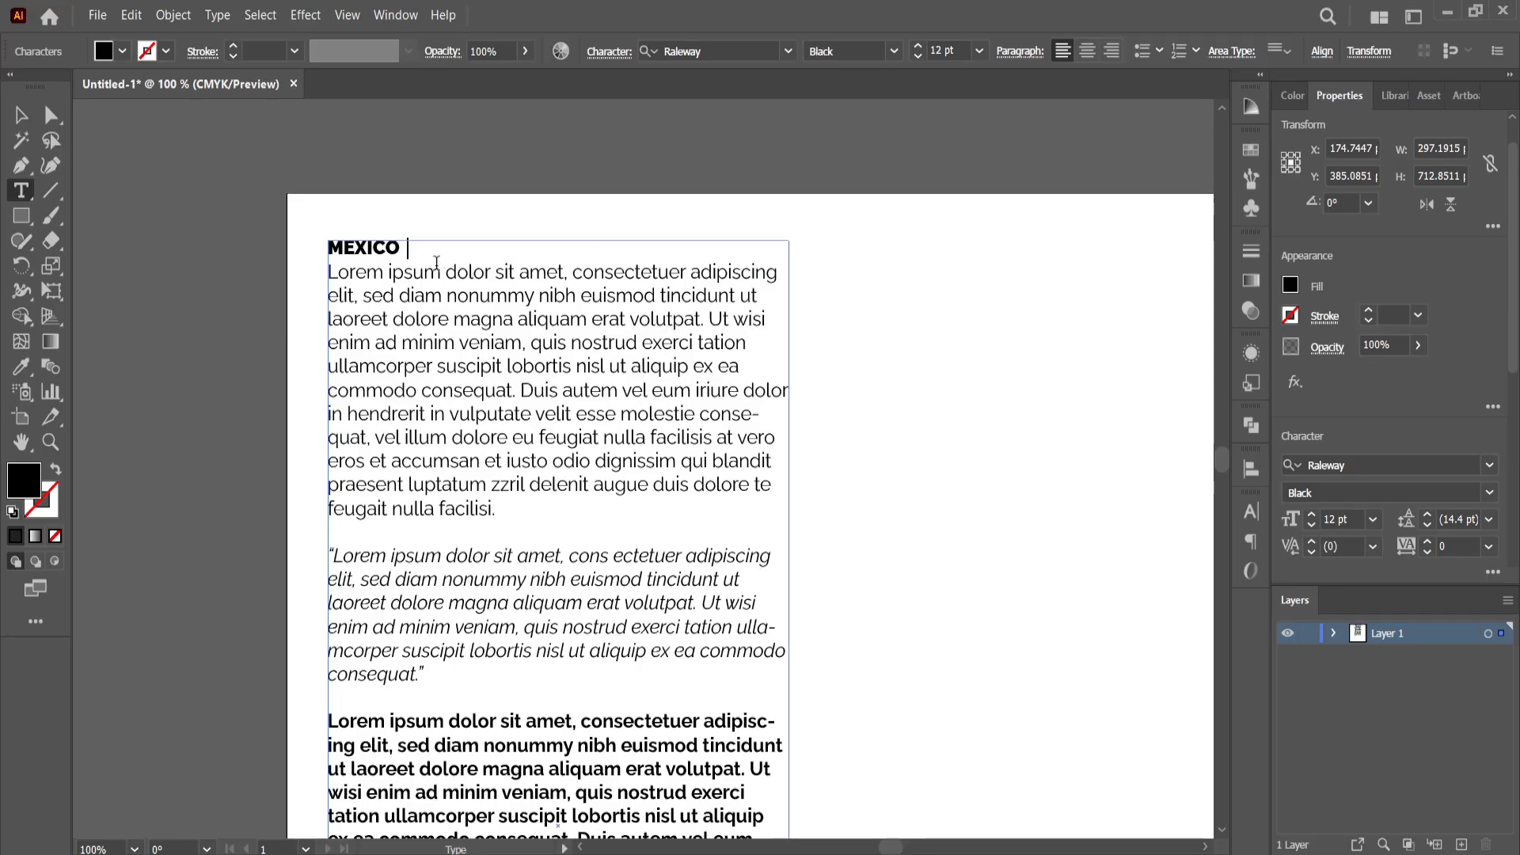
key("Return")
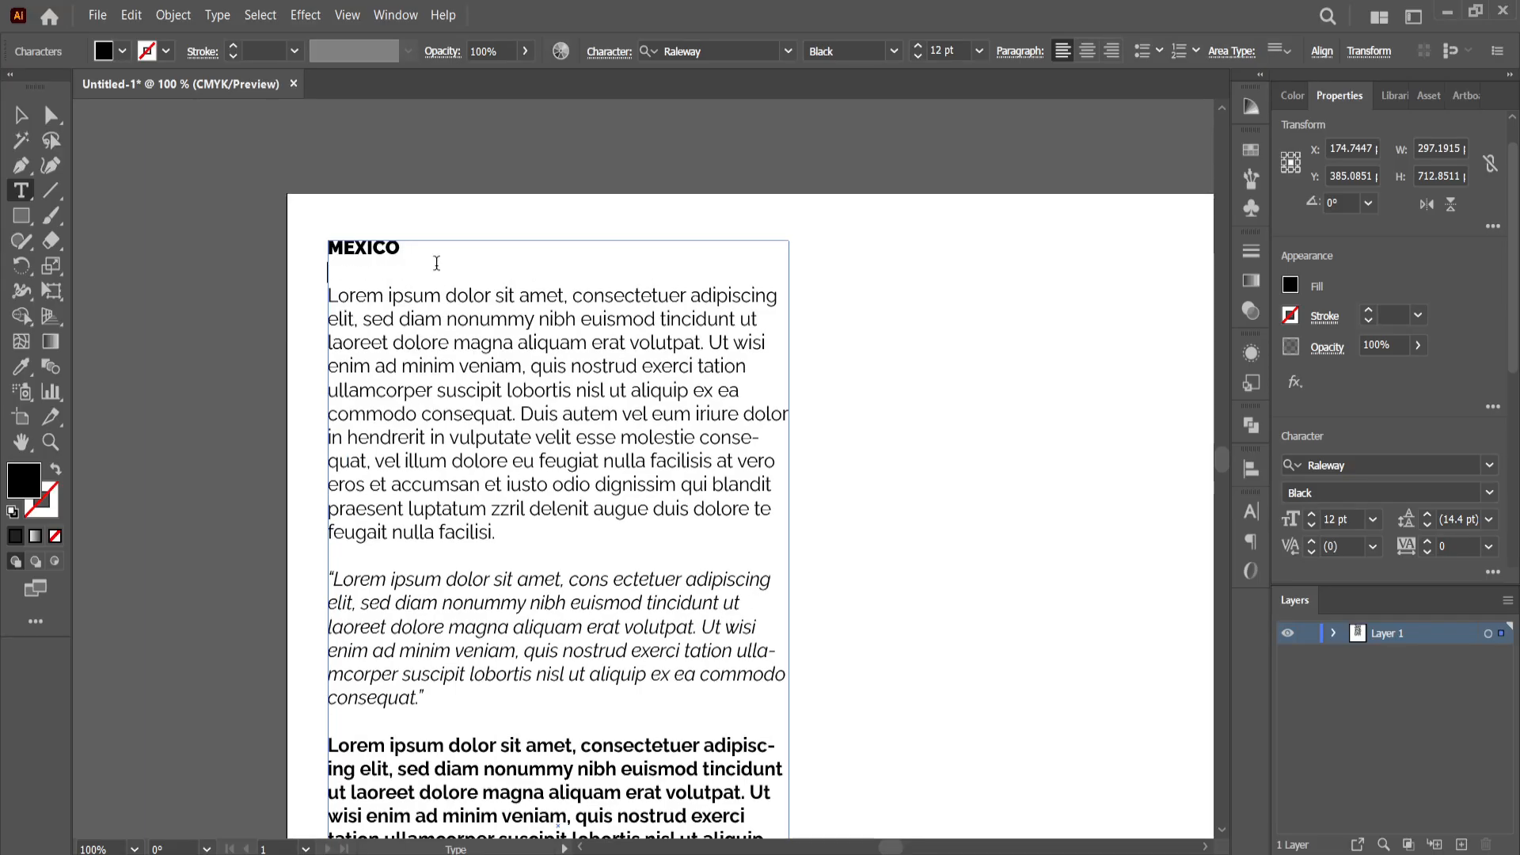
Select the whole first body paragraph and increase its font size to 16 pt
left_click(533, 346)
scroll(1462, 387, "down", 2)
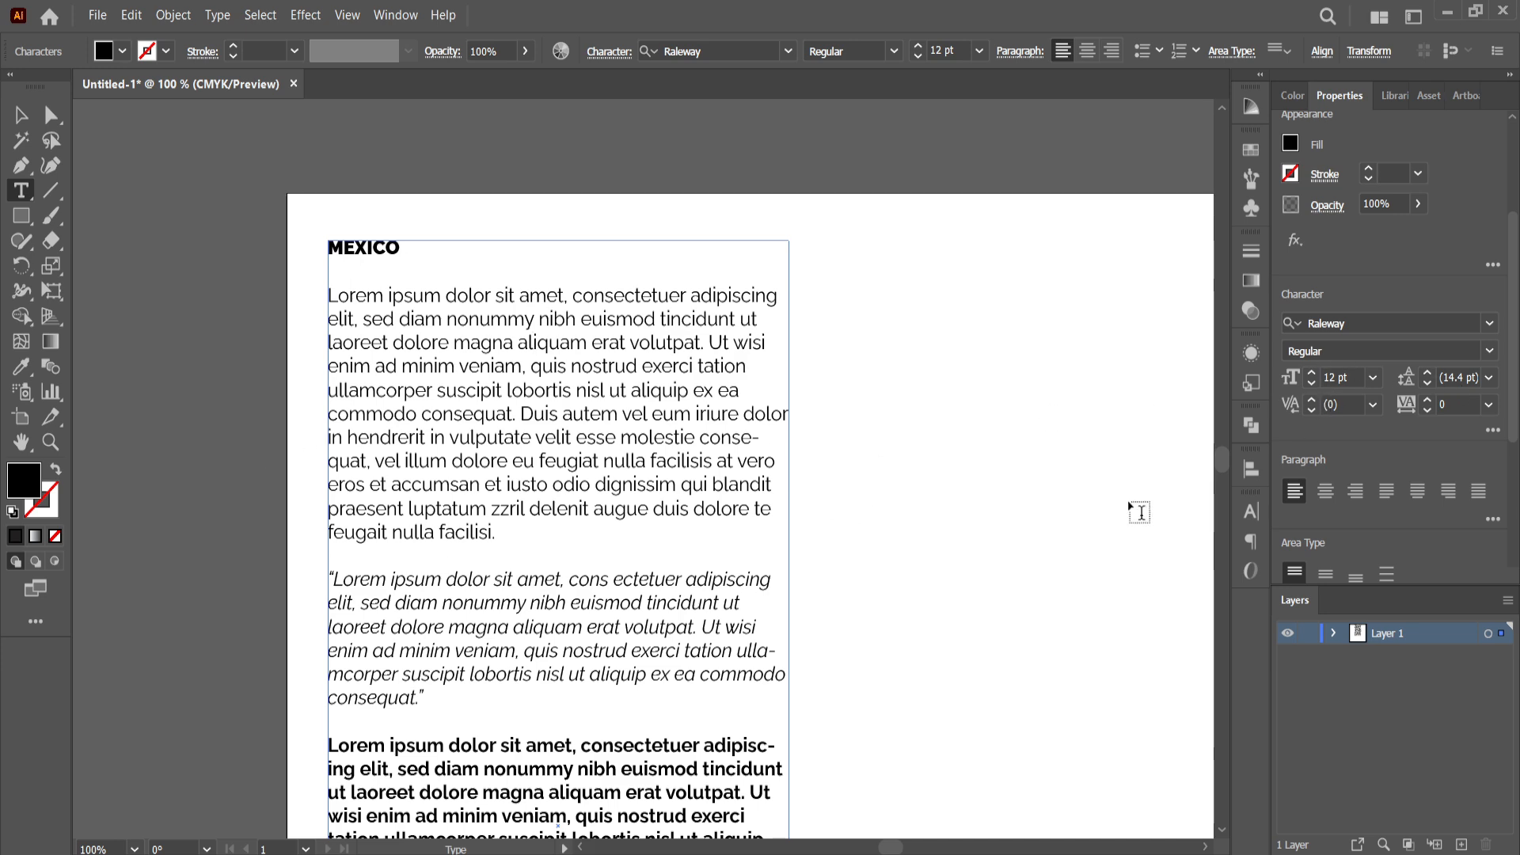
scroll(629, 602, "down", 2)
scroll(578, 548, "up", 3)
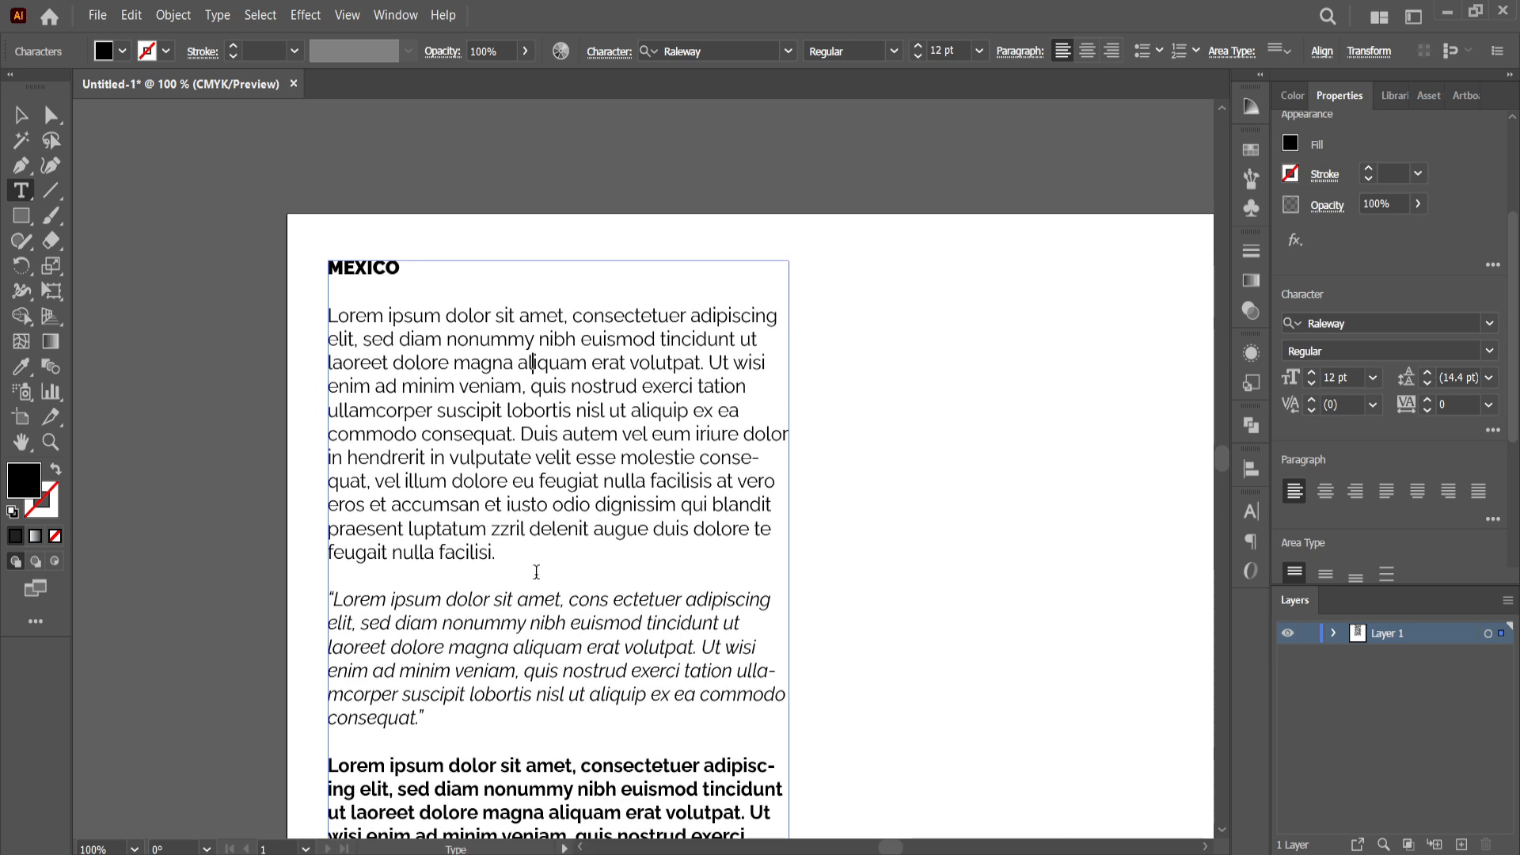
left_click_drag(498, 553, 317, 354)
left_click(316, 347)
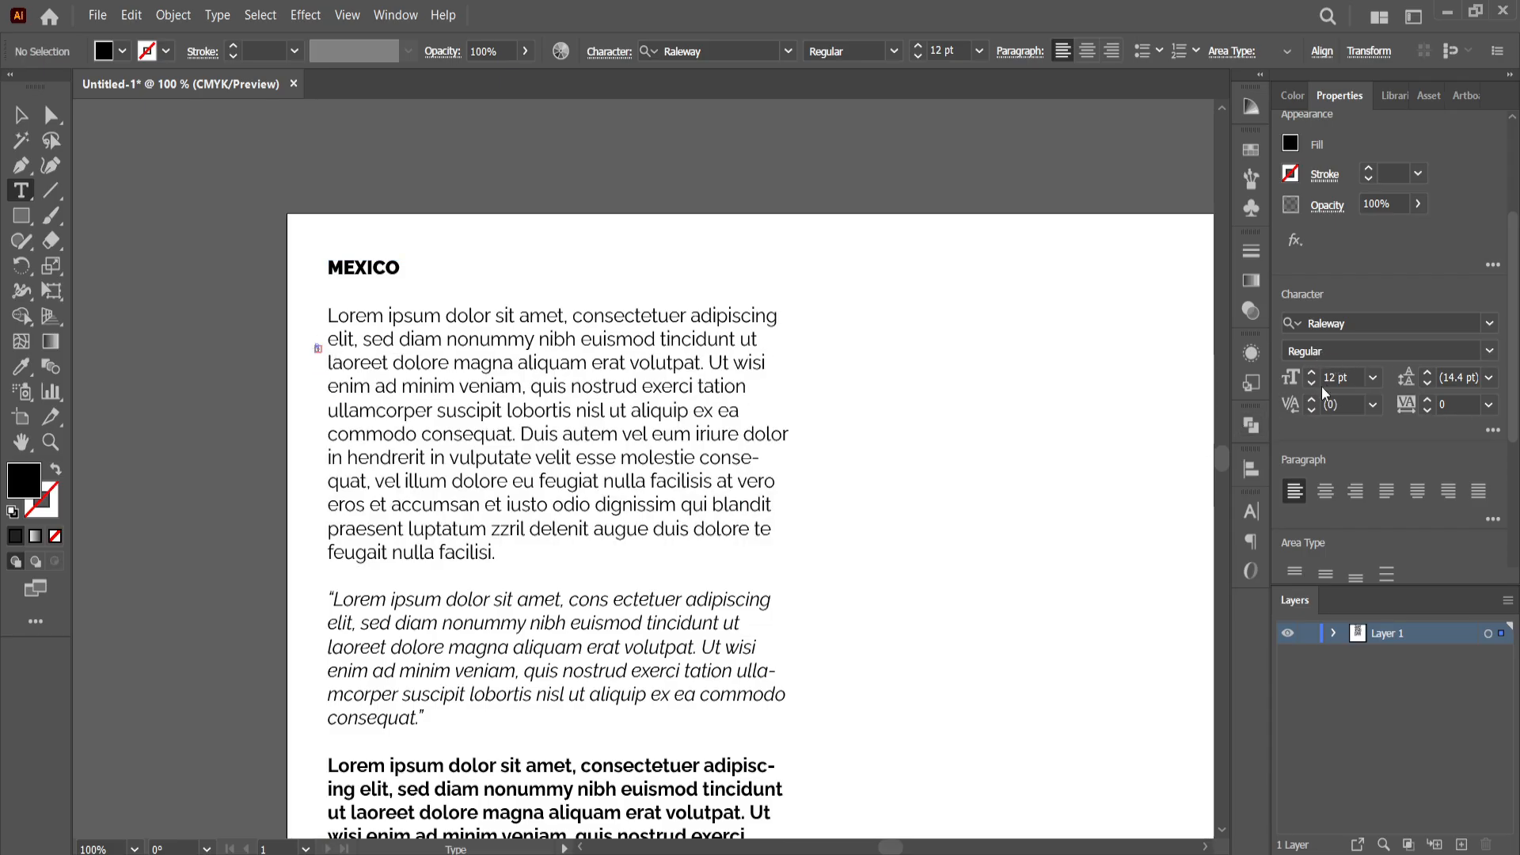
left_click_drag(491, 573, 305, 329)
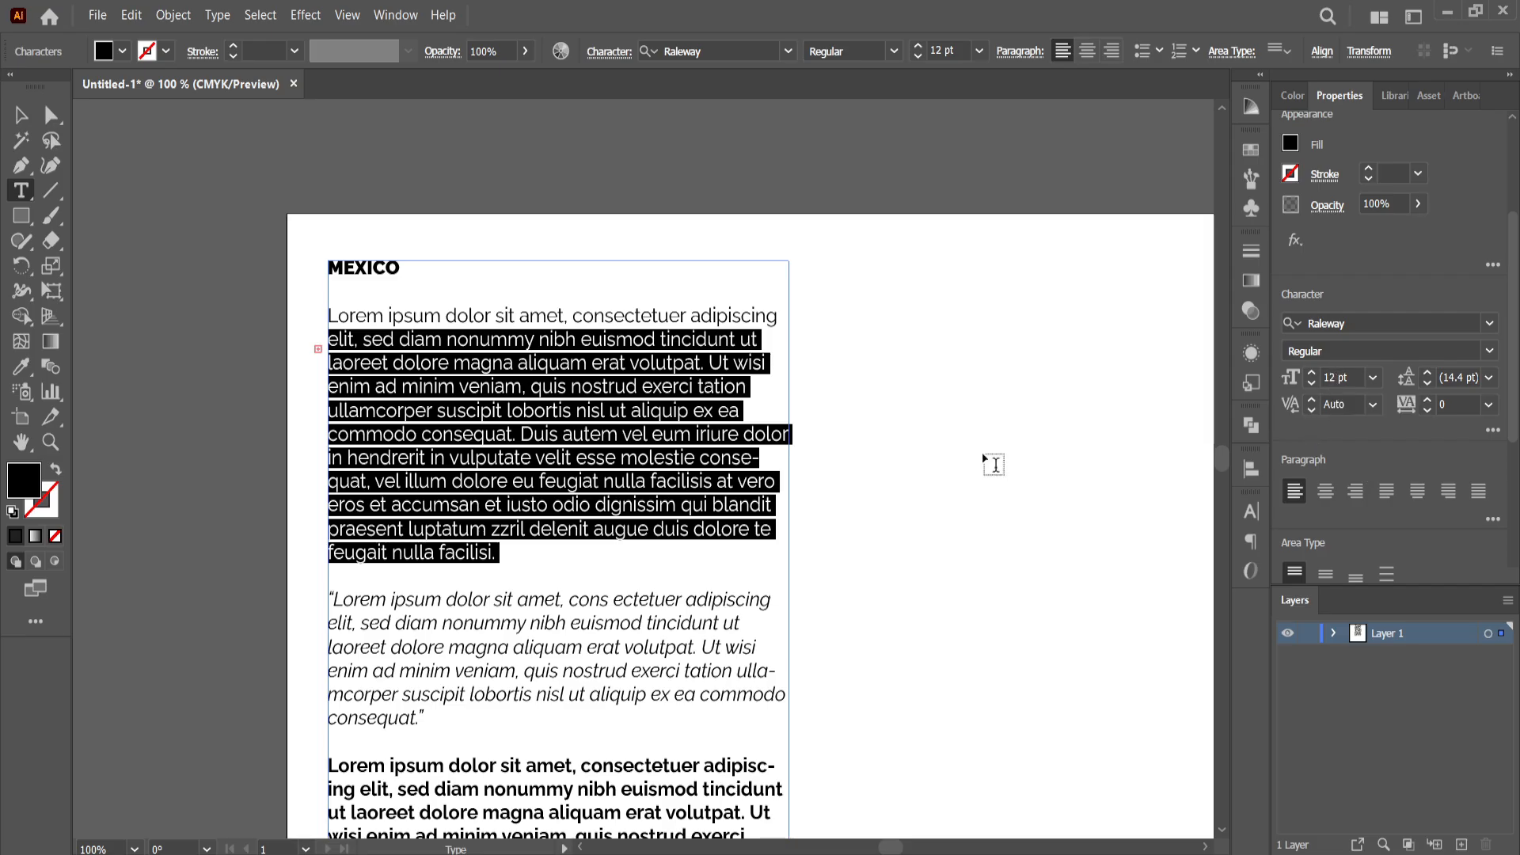
left_click_drag(621, 576, 228, 316)
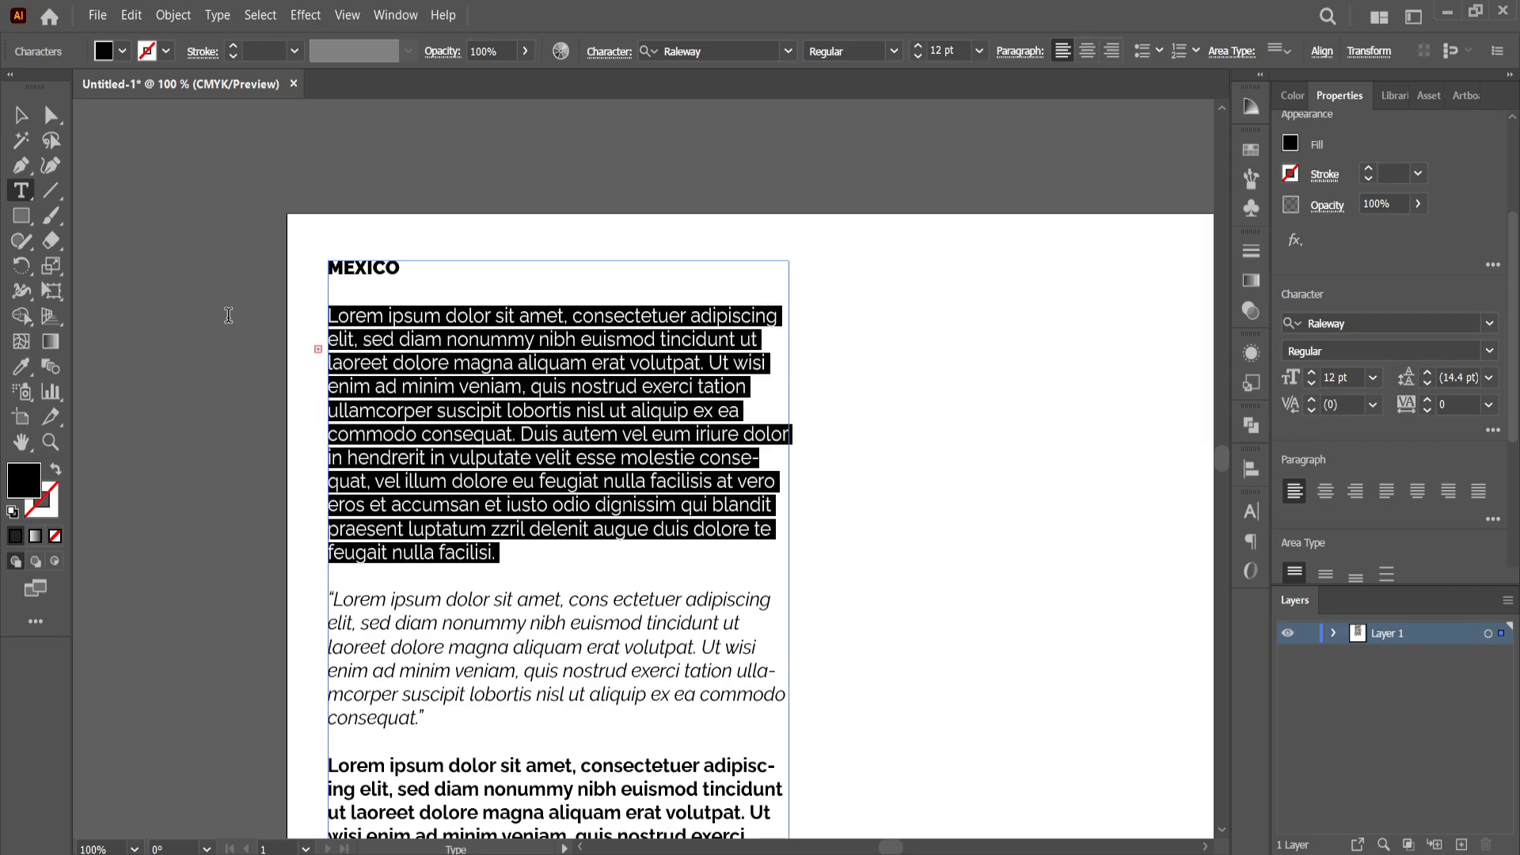
left_click(1313, 371)
left_click(1313, 371)
left_click(1314, 370)
left_click(1314, 371)
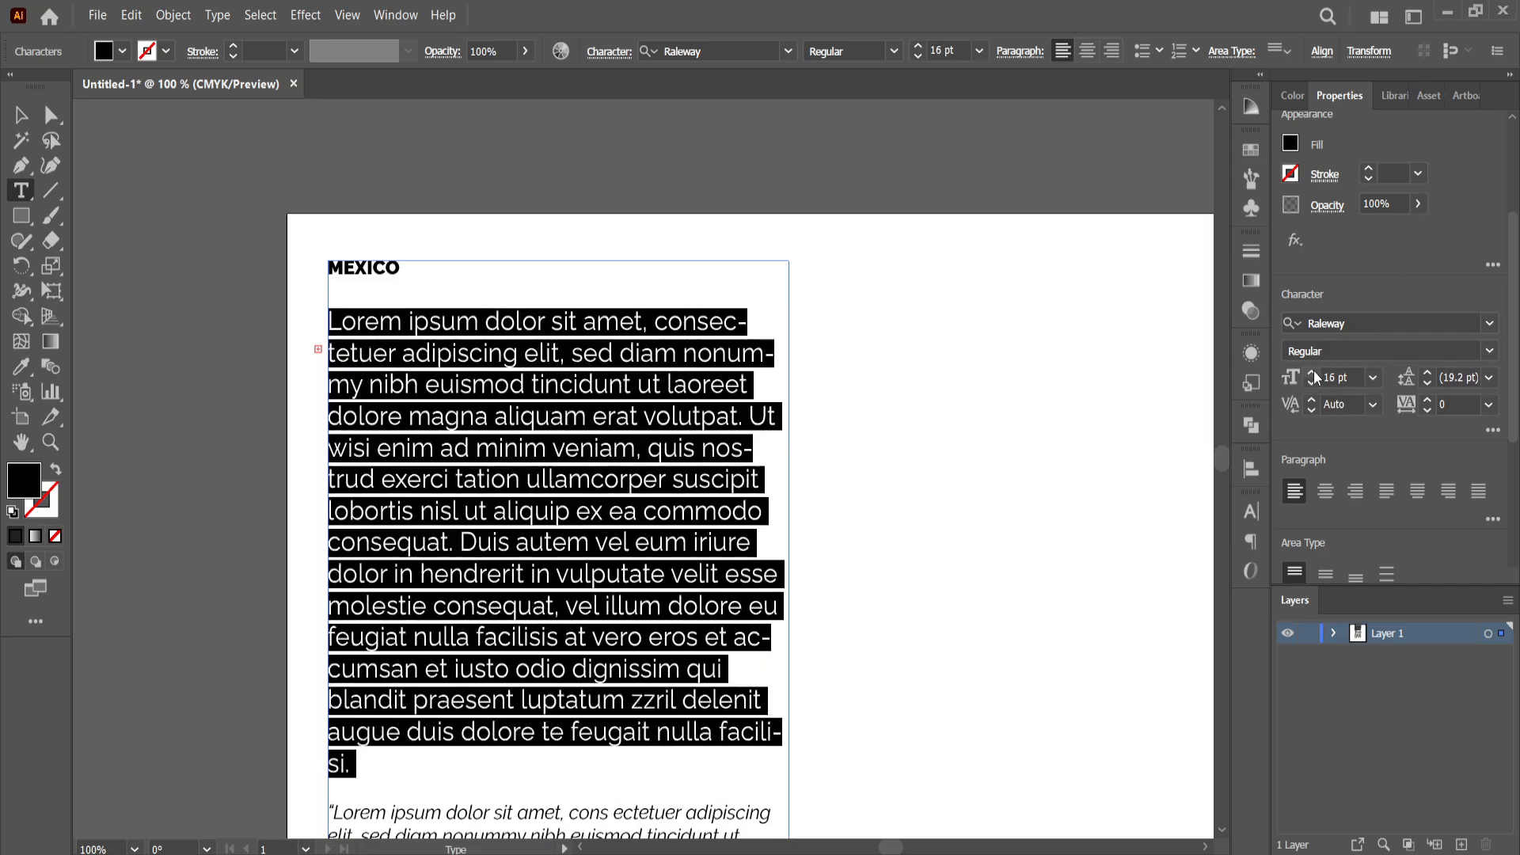
Bring the first body paragraph's font size back down to 12 pt
left_click(1311, 385)
left_click(1311, 385)
left_click(1311, 385)
left_click(1311, 385)
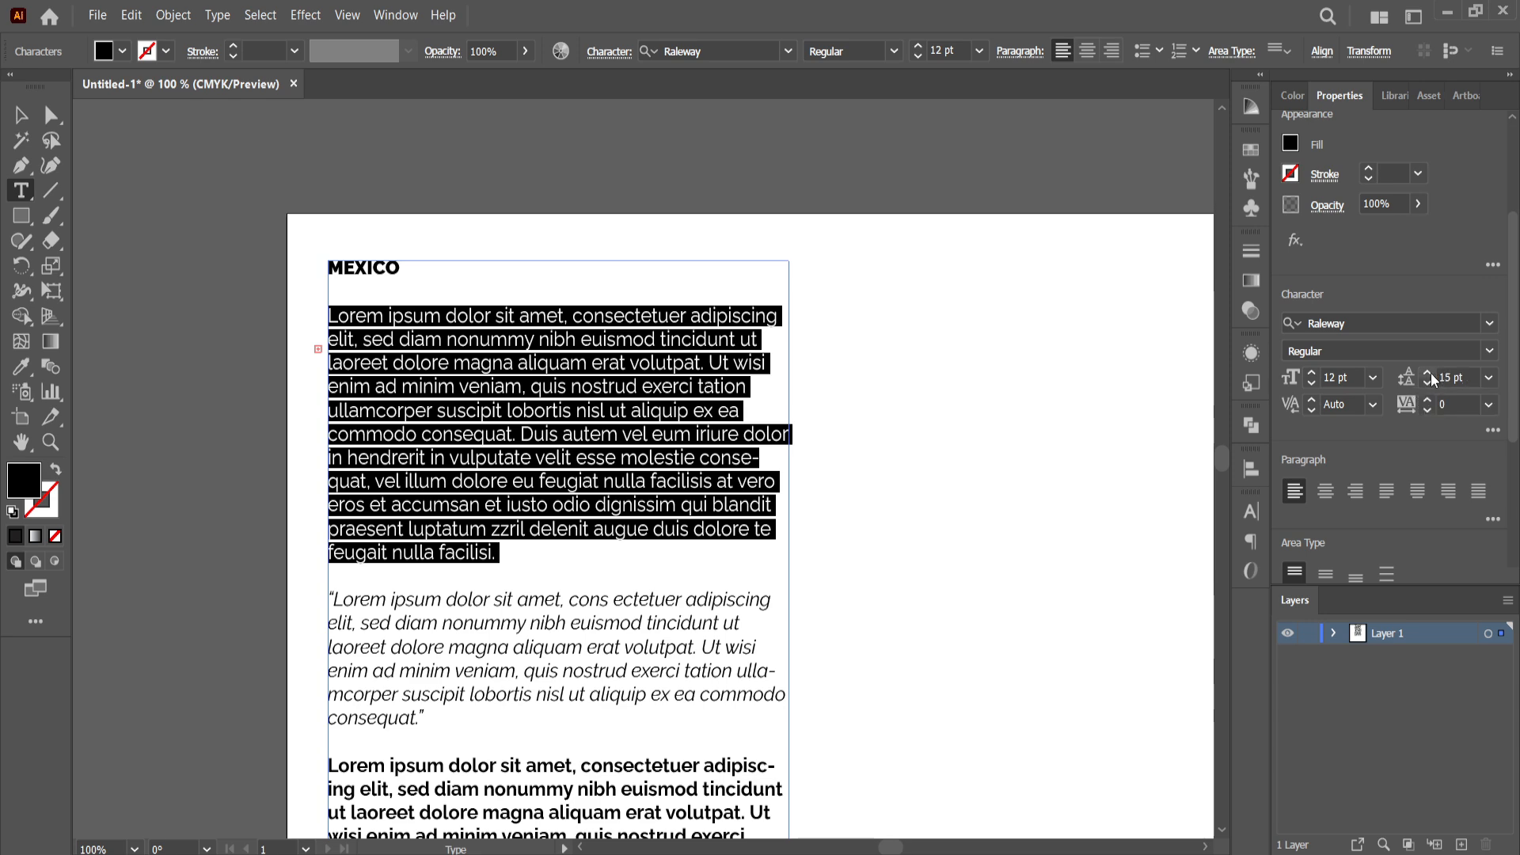
Increase the leading of the first body paragraph step by step to beyond 23 pt
left_click(1429, 374)
left_click(1428, 375)
left_click(1429, 375)
left_click(1428, 374)
left_click(1430, 374)
left_click(1430, 374)
left_click(1430, 374)
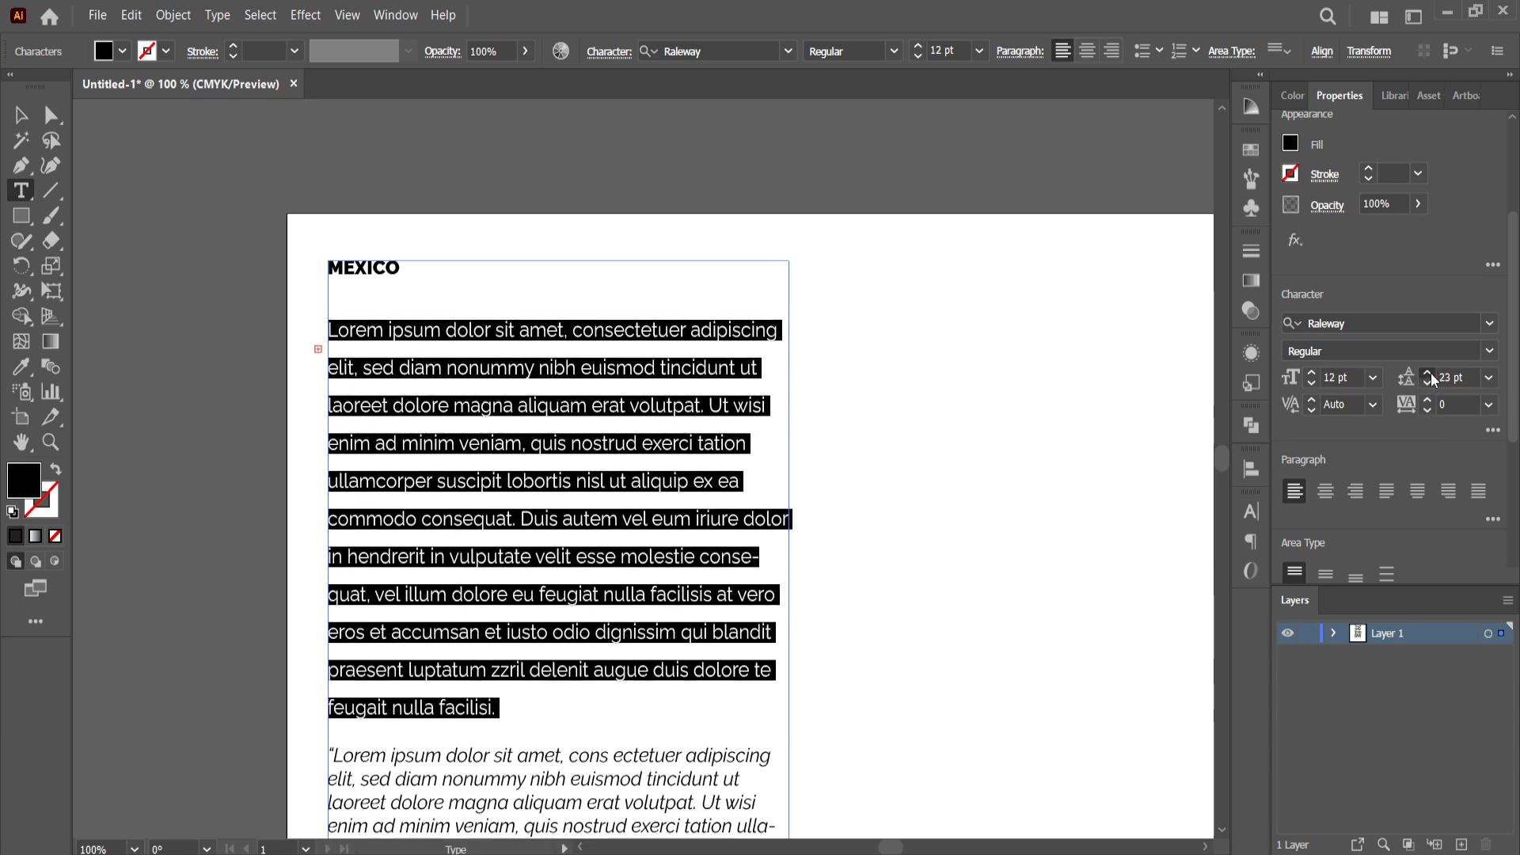
left_click(1430, 373)
left_click(1430, 373)
Reduce the leading of the first body paragraph to 18 pt
left_click(1430, 384)
left_click(1431, 384)
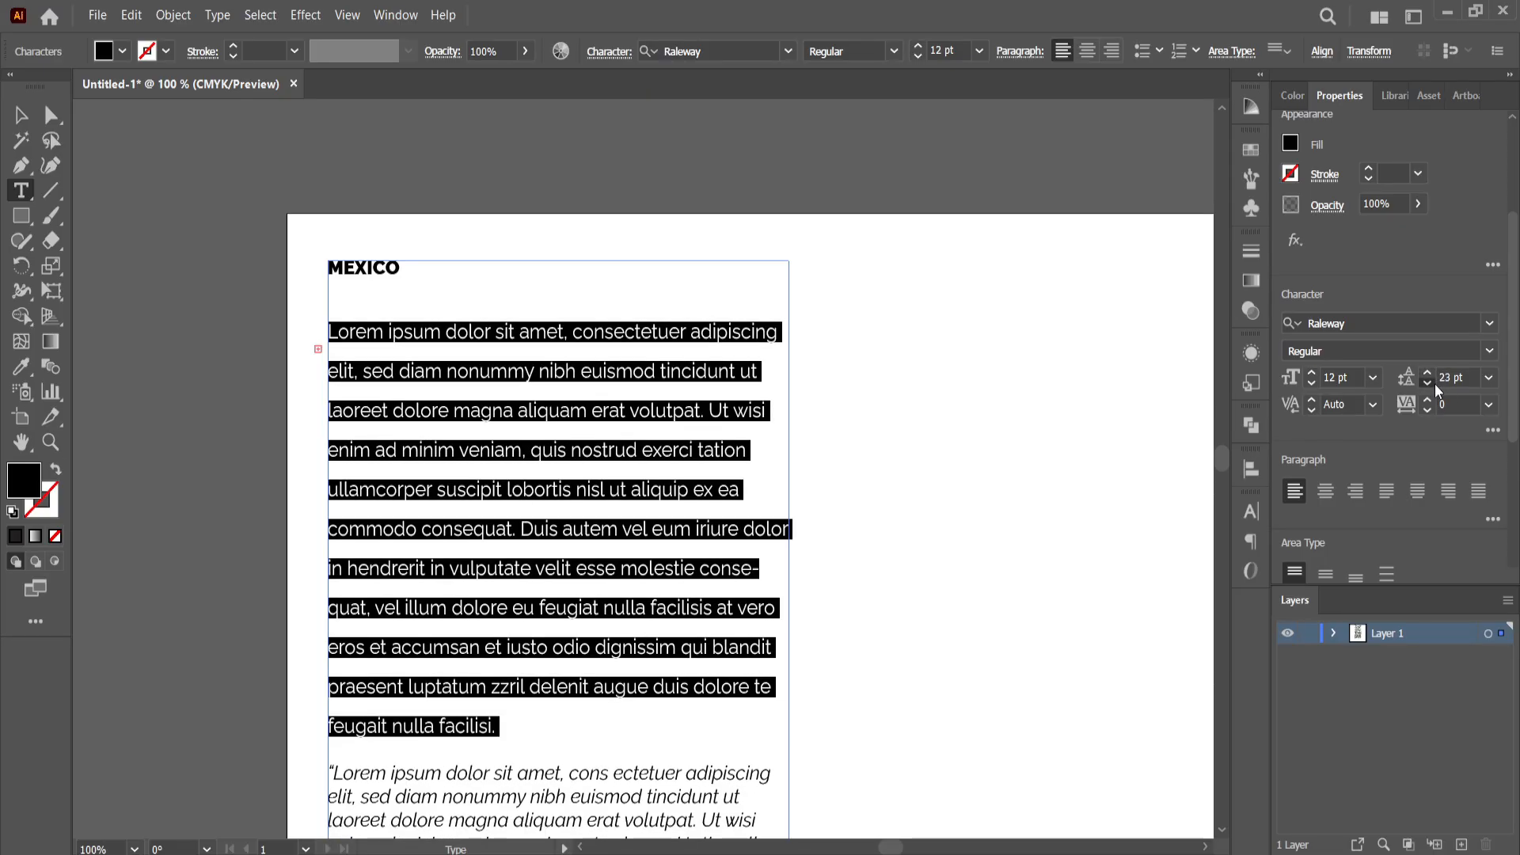
left_click(1430, 384)
left_click(1430, 384)
left_click(1430, 384)
left_click(1430, 384)
left_click(1430, 385)
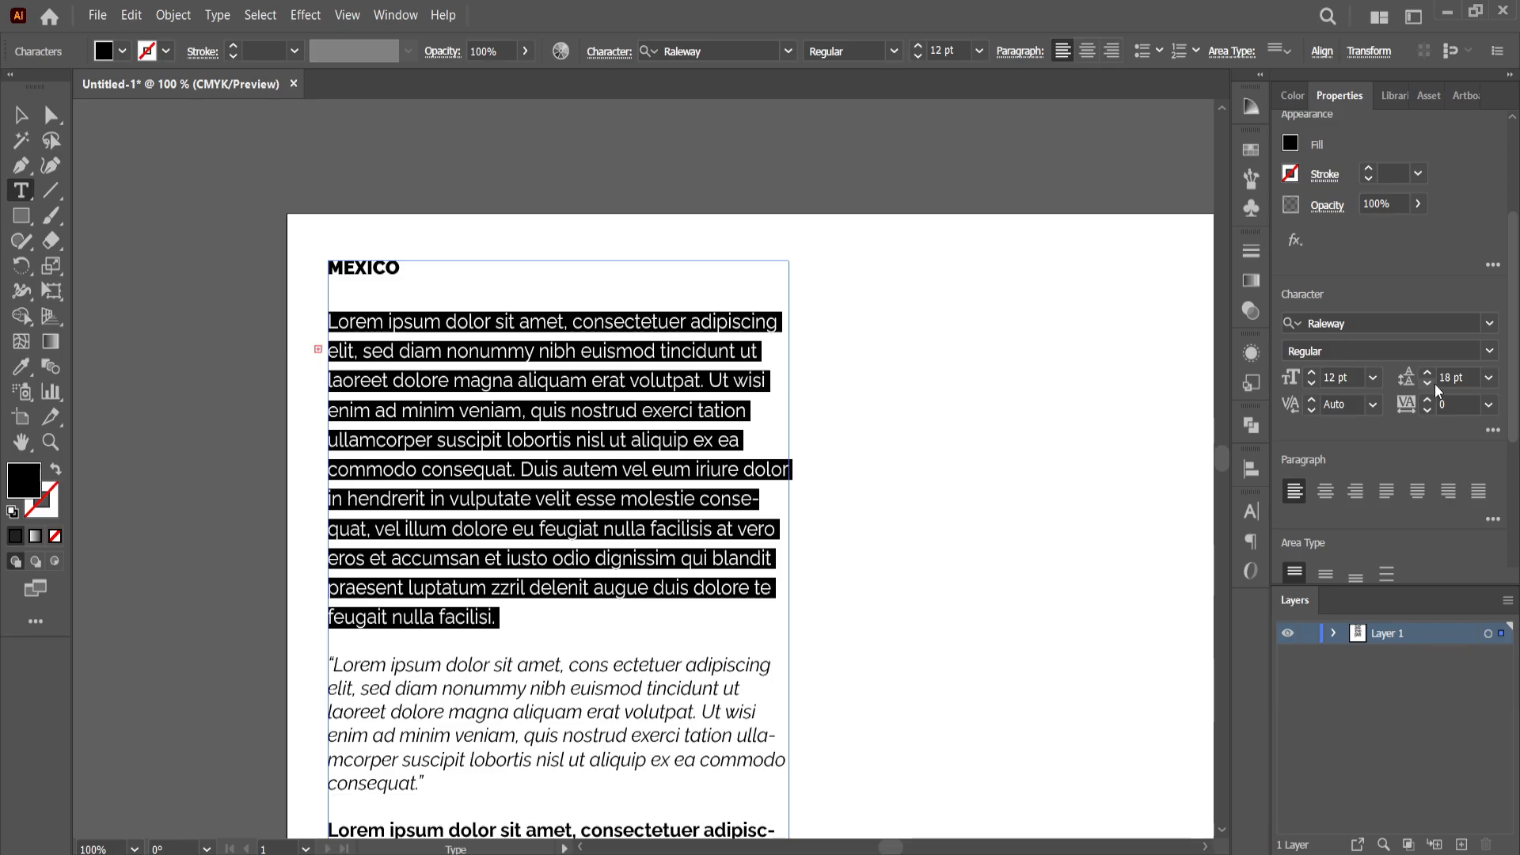
Reset the leading of the first body paragraph to Auto and deselect the text
left_click(1488, 380)
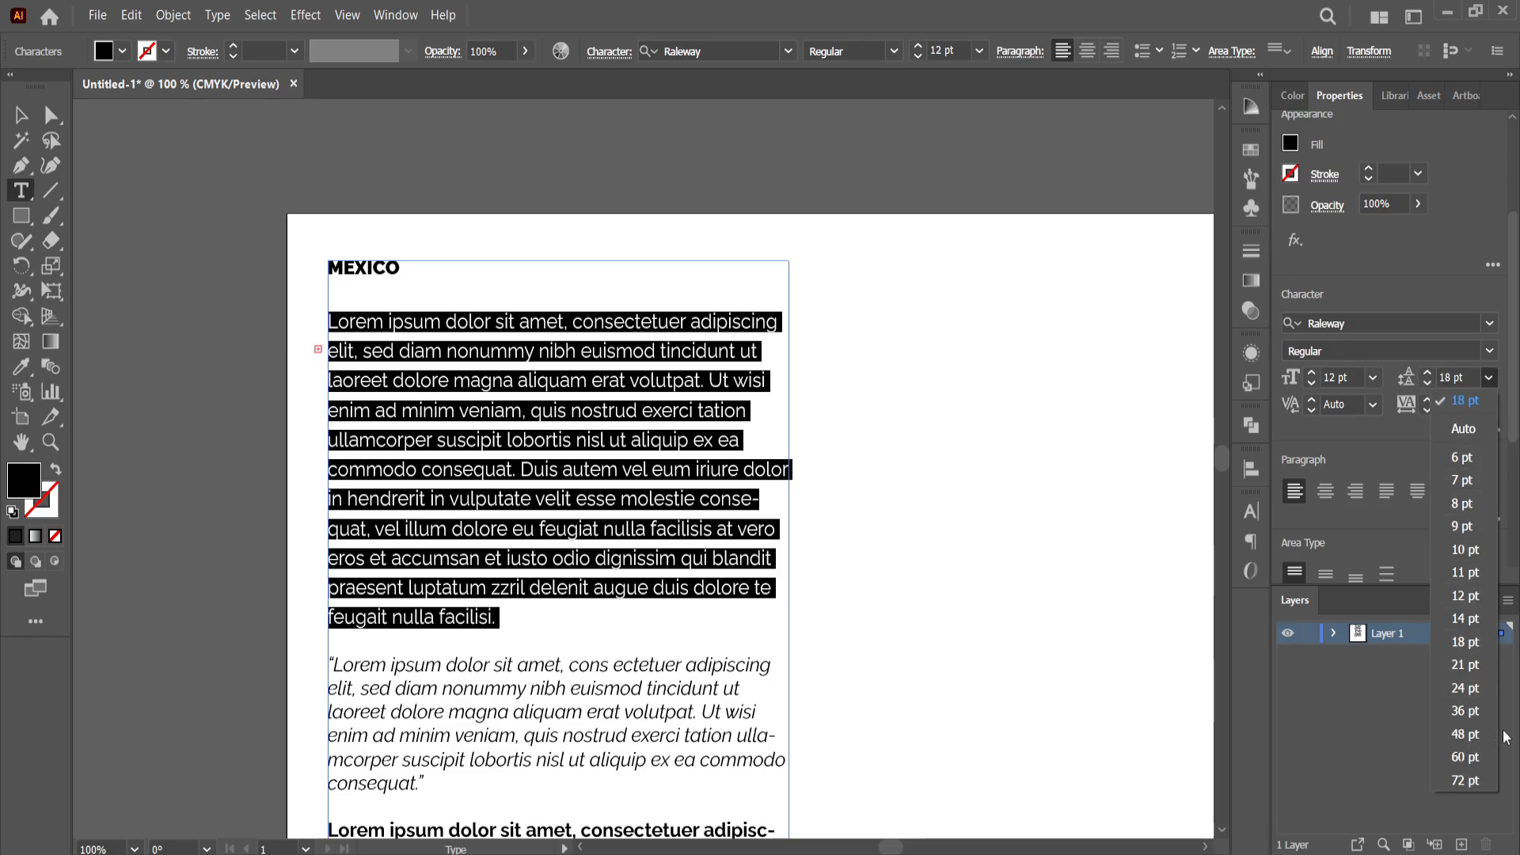
left_click(1463, 428)
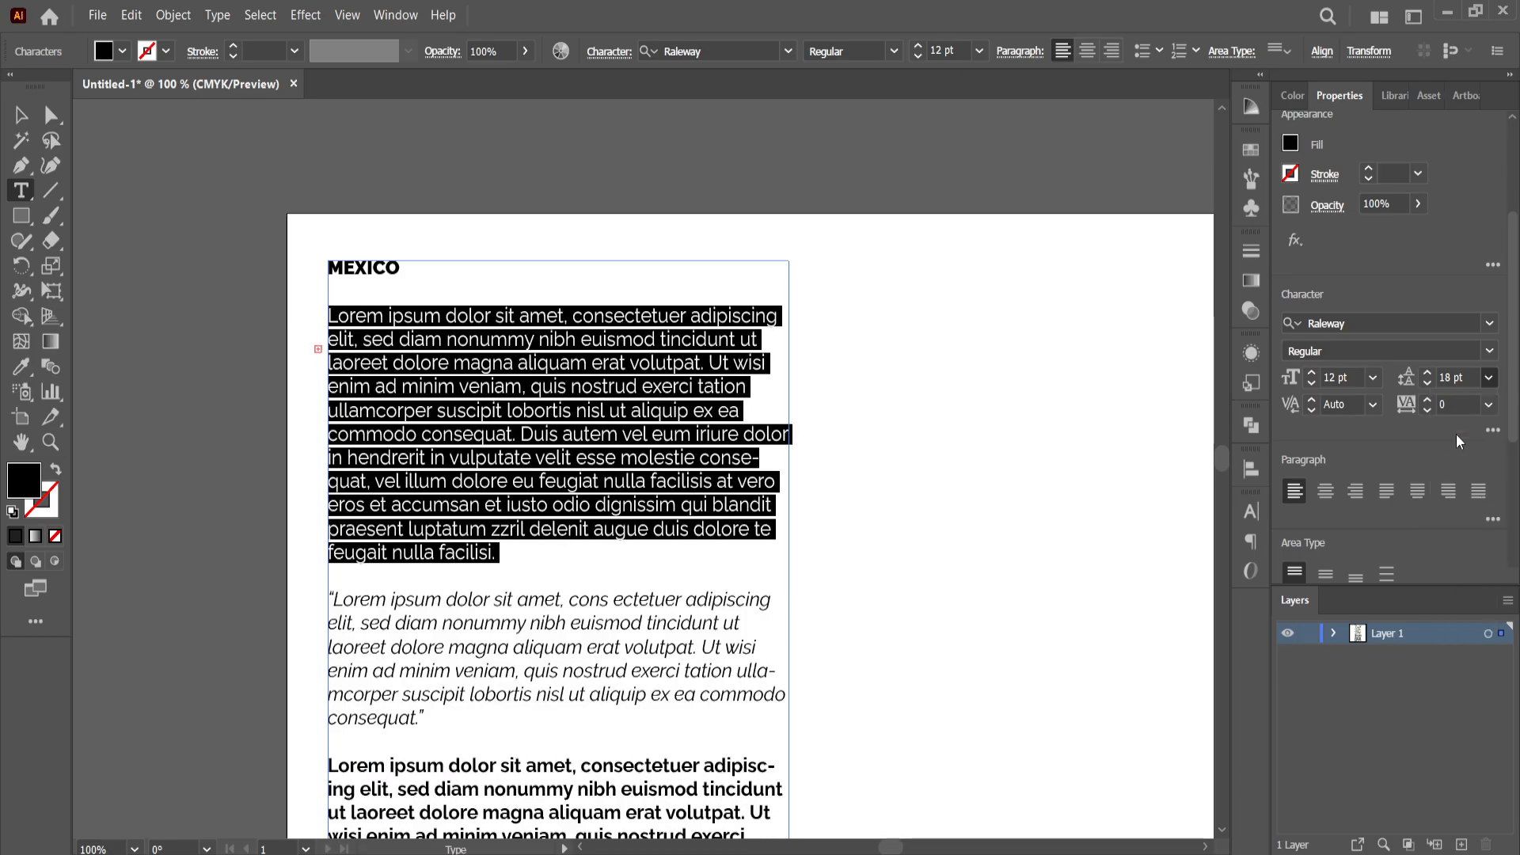
left_click(502, 552)
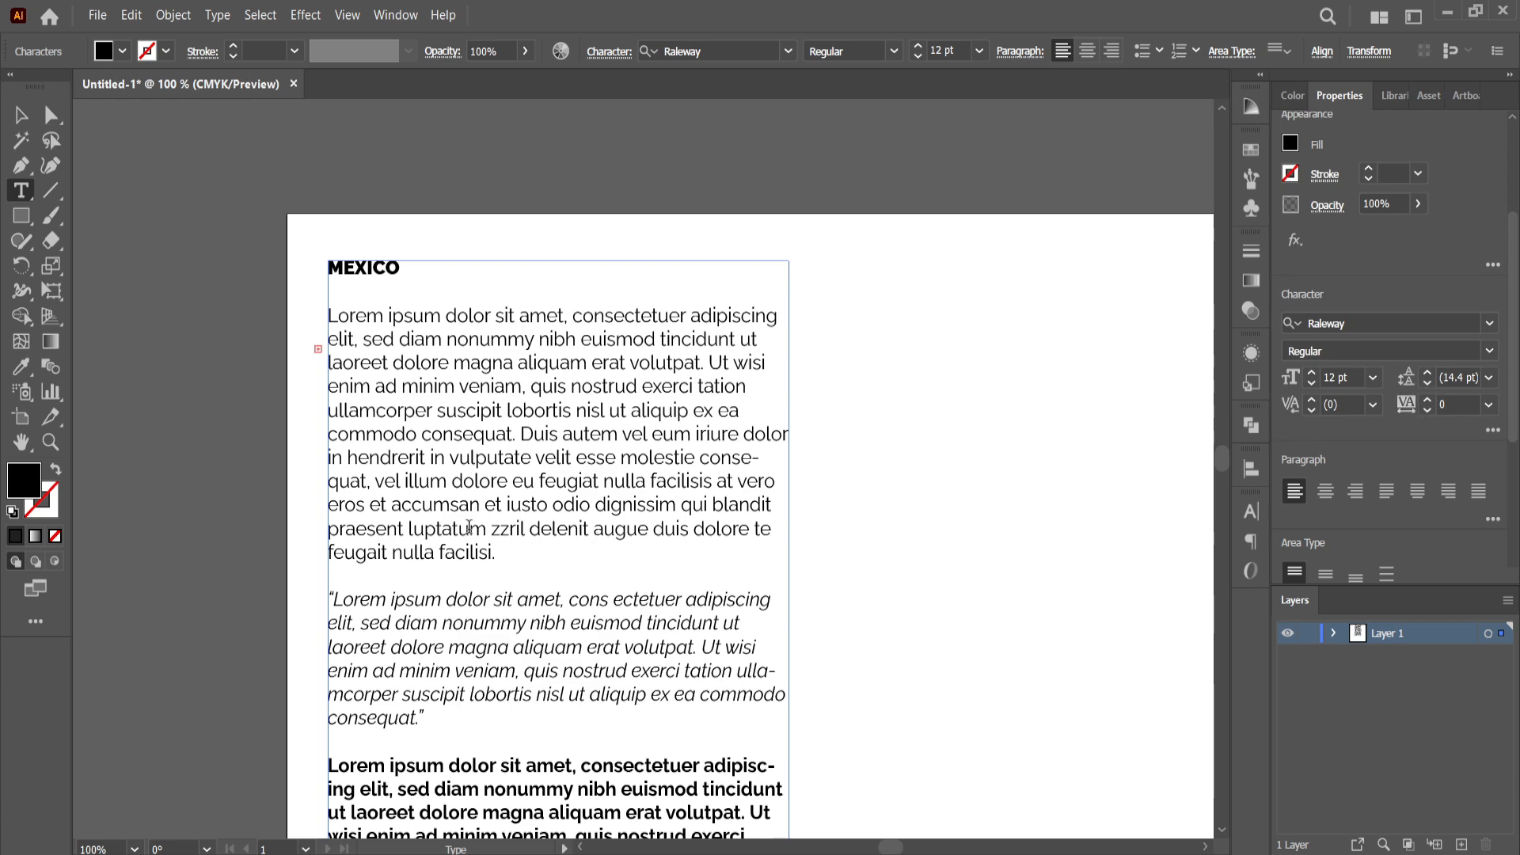
Select the first body paragraph again and tighten its leading to 12 pt
left_click_drag(498, 553, 306, 316)
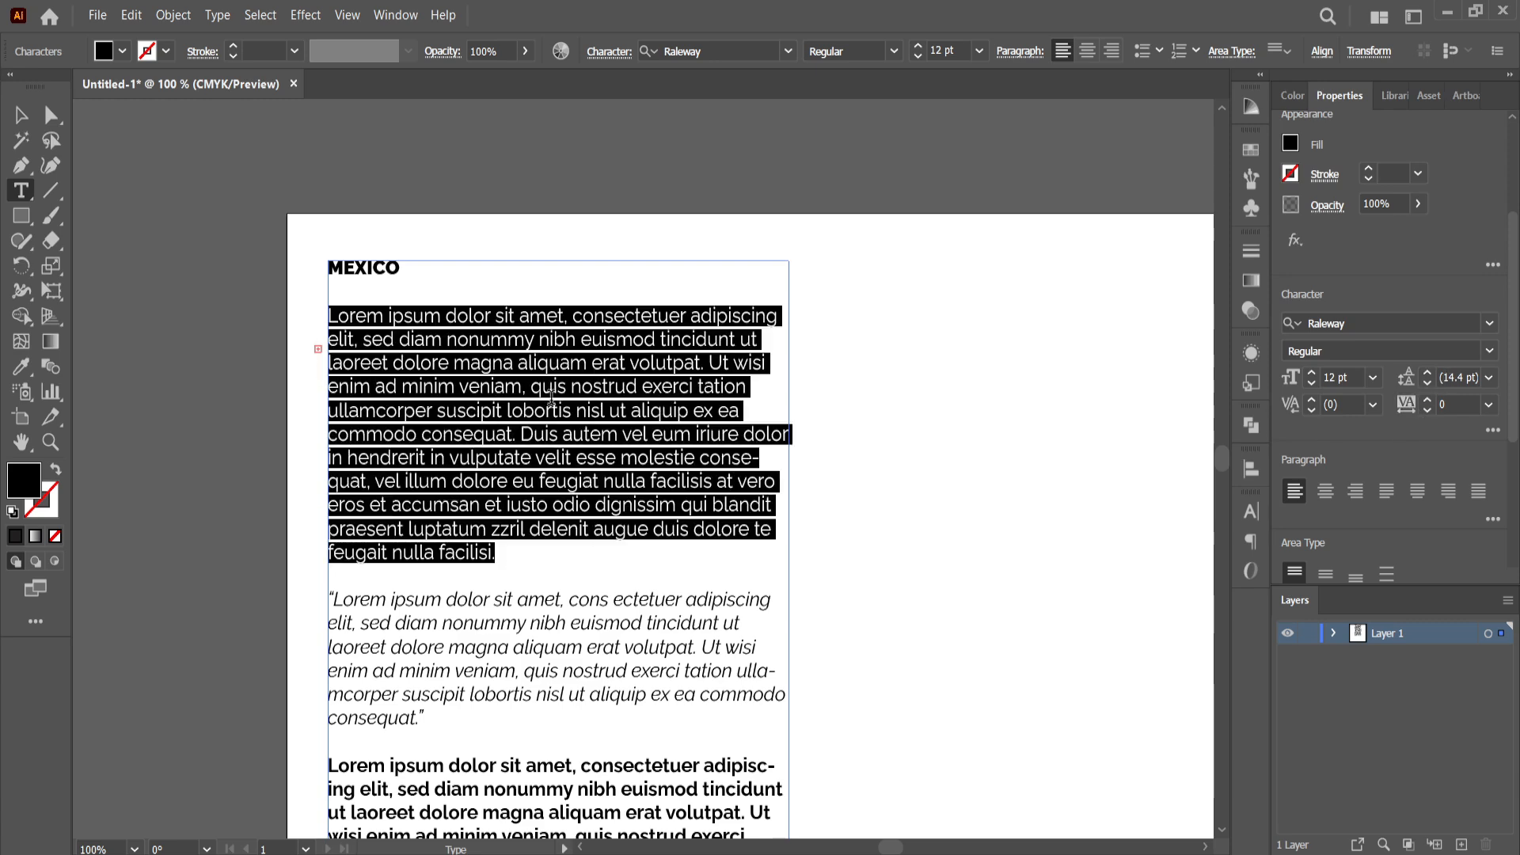
left_click(1430, 383)
left_click(1430, 383)
left_click(1430, 383)
left_click(574, 470)
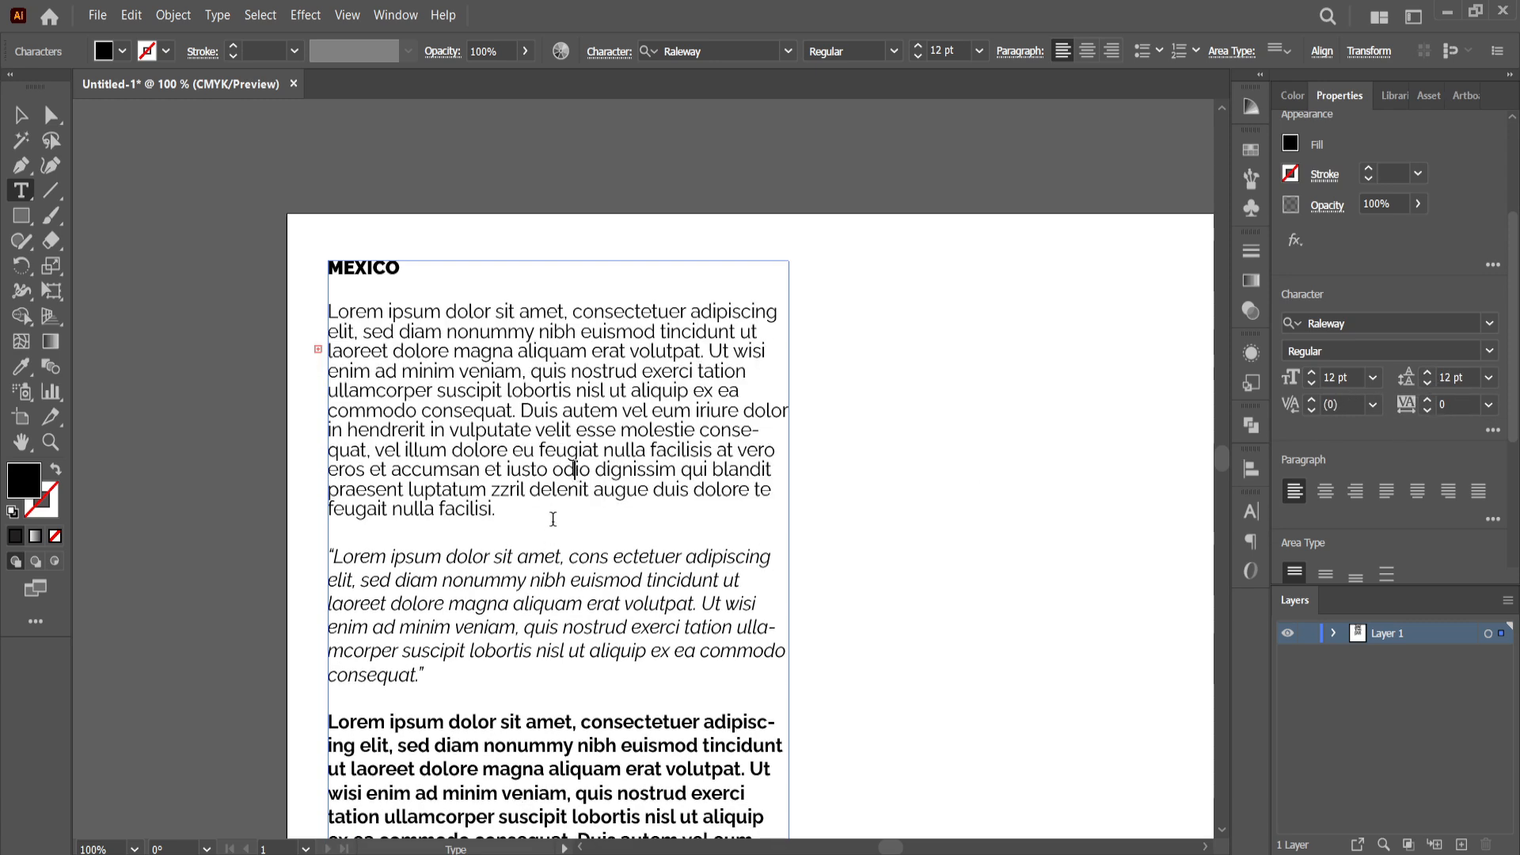
Reselect the first body paragraph and set its leading to 16 pt
left_click_drag(514, 507, 327, 313)
left_click(1430, 373)
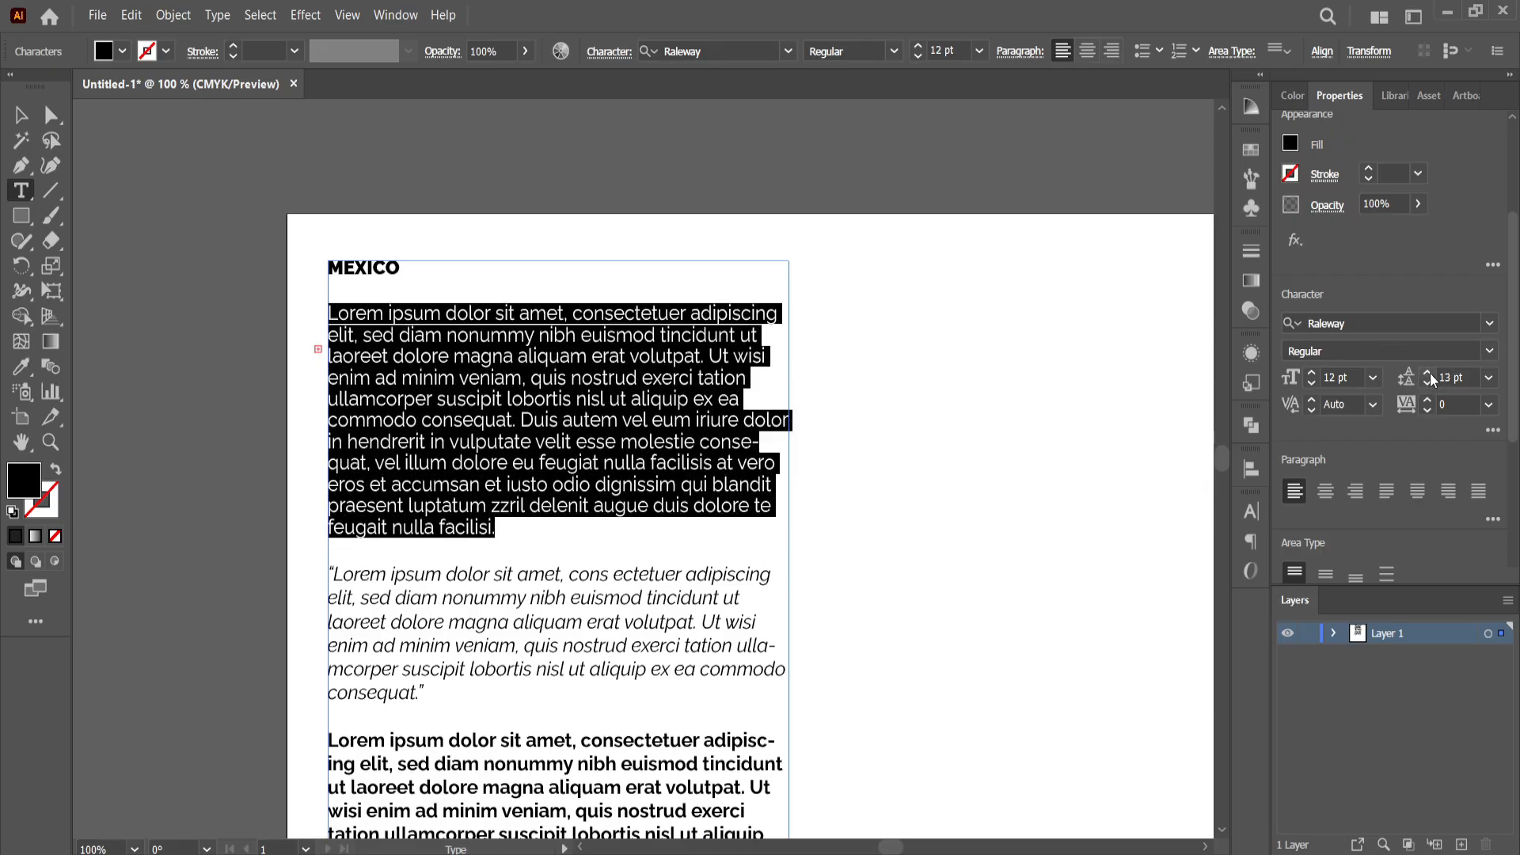
left_click(1430, 373)
left_click(1430, 373)
left_click(1430, 373)
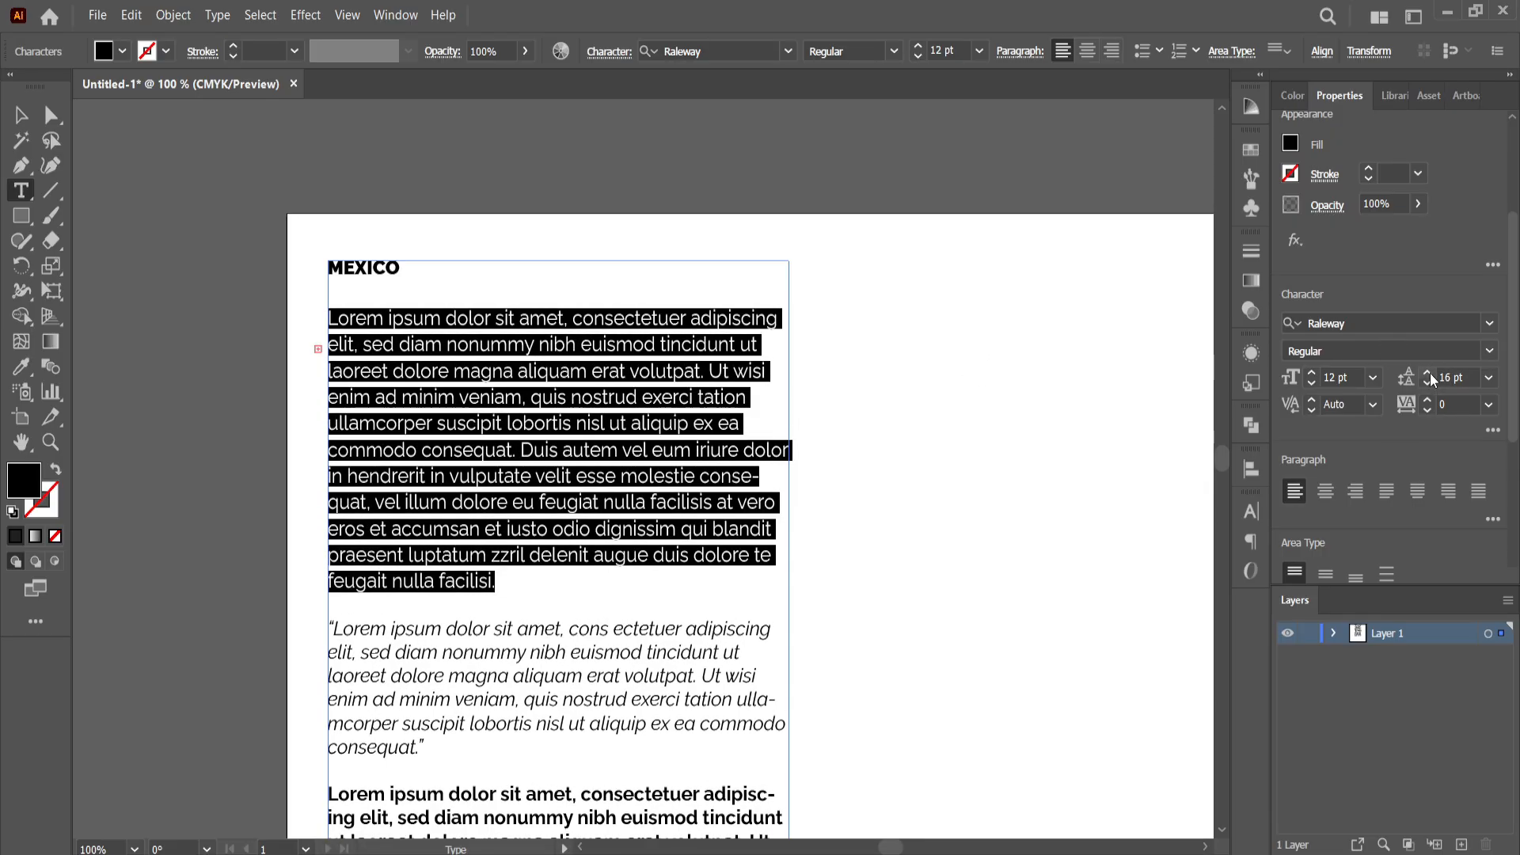
Reset the first body paragraph's leading to Auto and try to increase the kerning of the whole paragraph
left_click(1489, 378)
left_click(1472, 428)
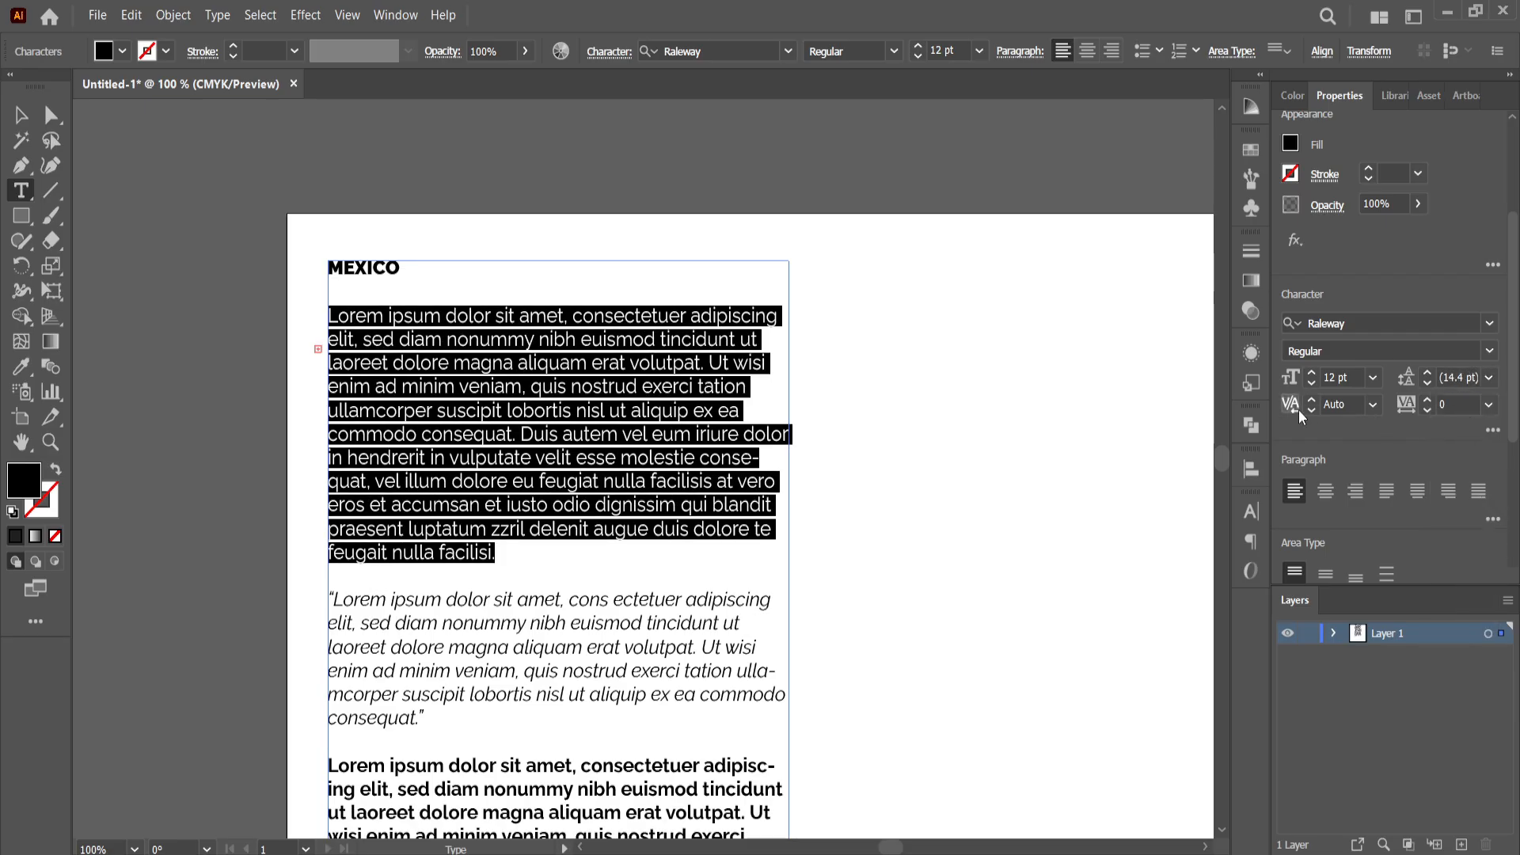
left_click(1324, 407)
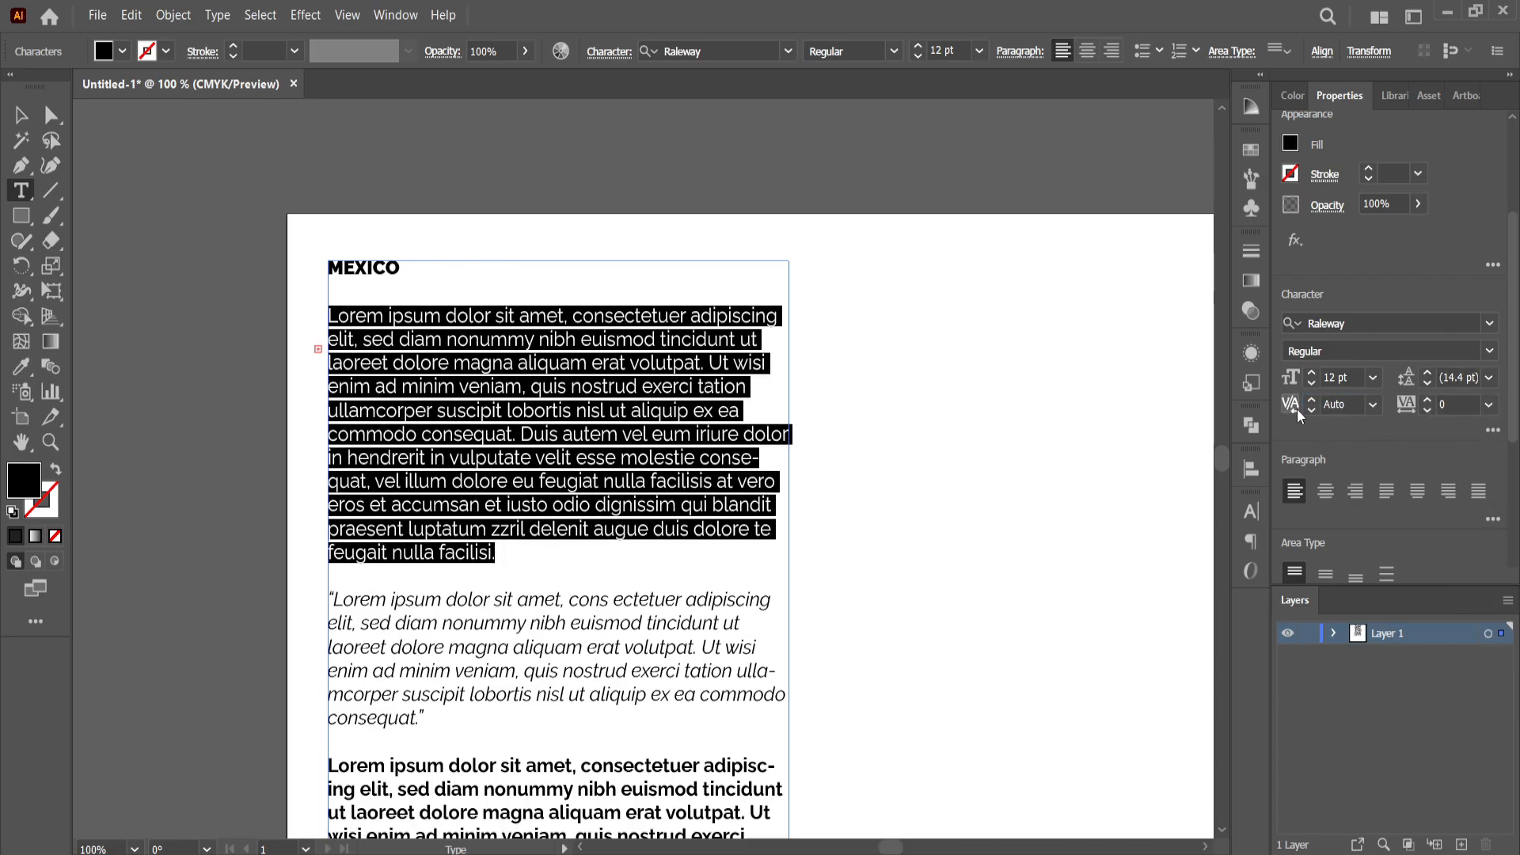
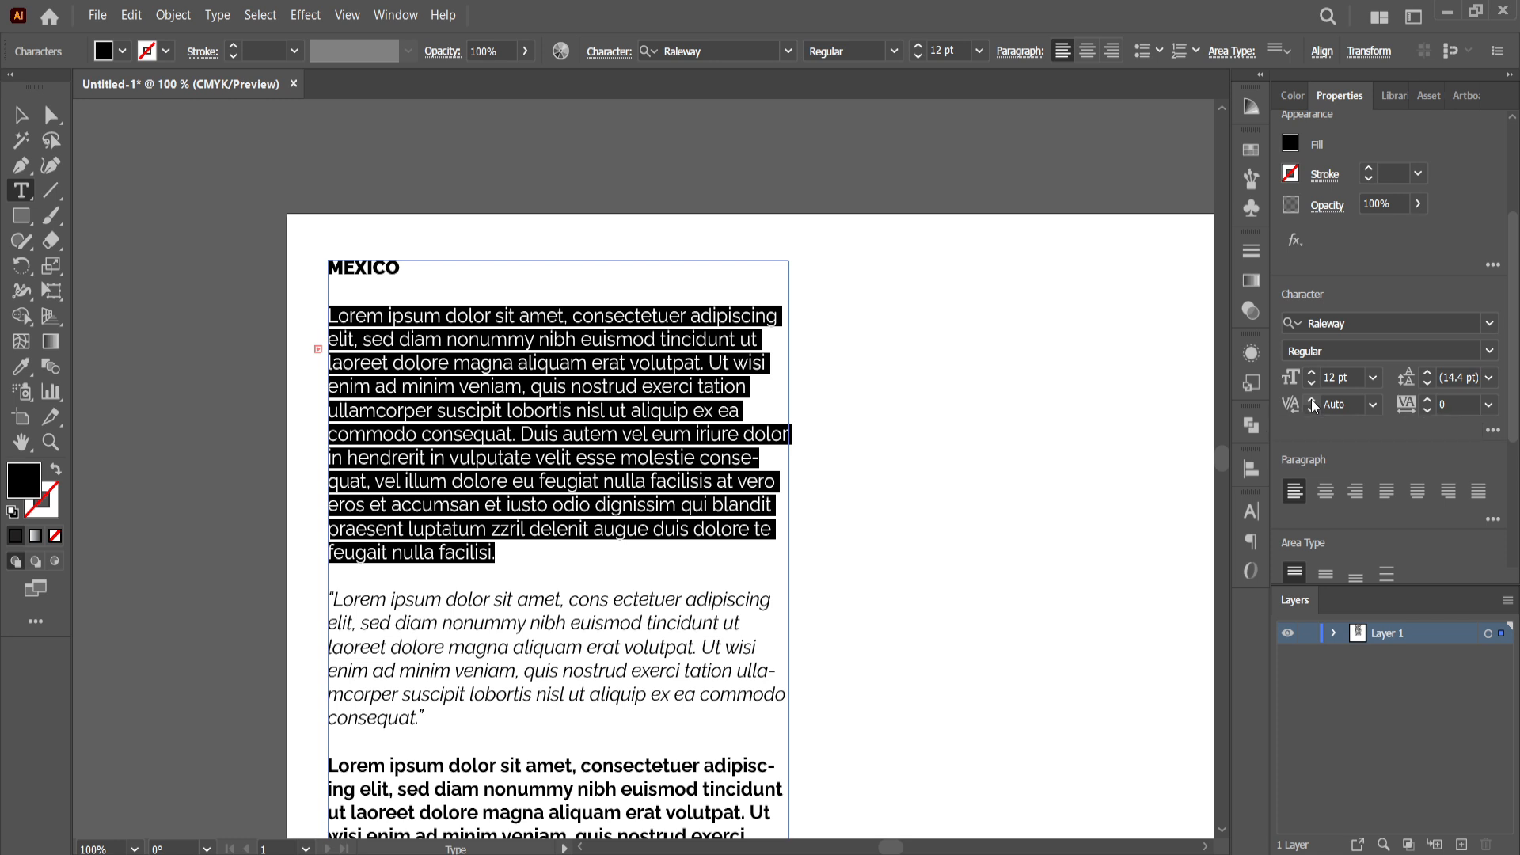
left_click(1312, 399)
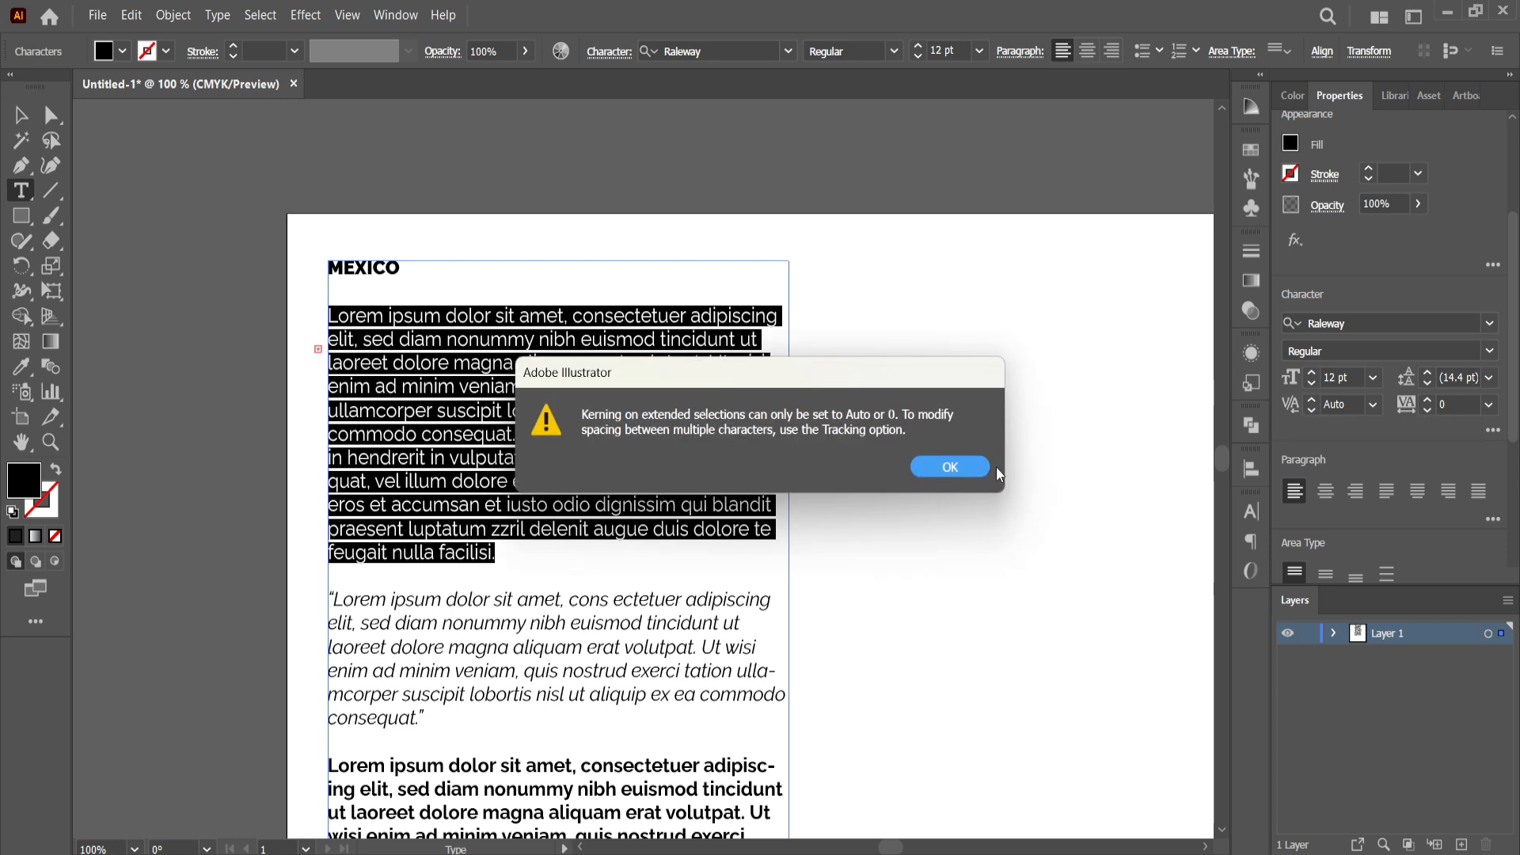
left_click(951, 467)
left_click(602, 428)
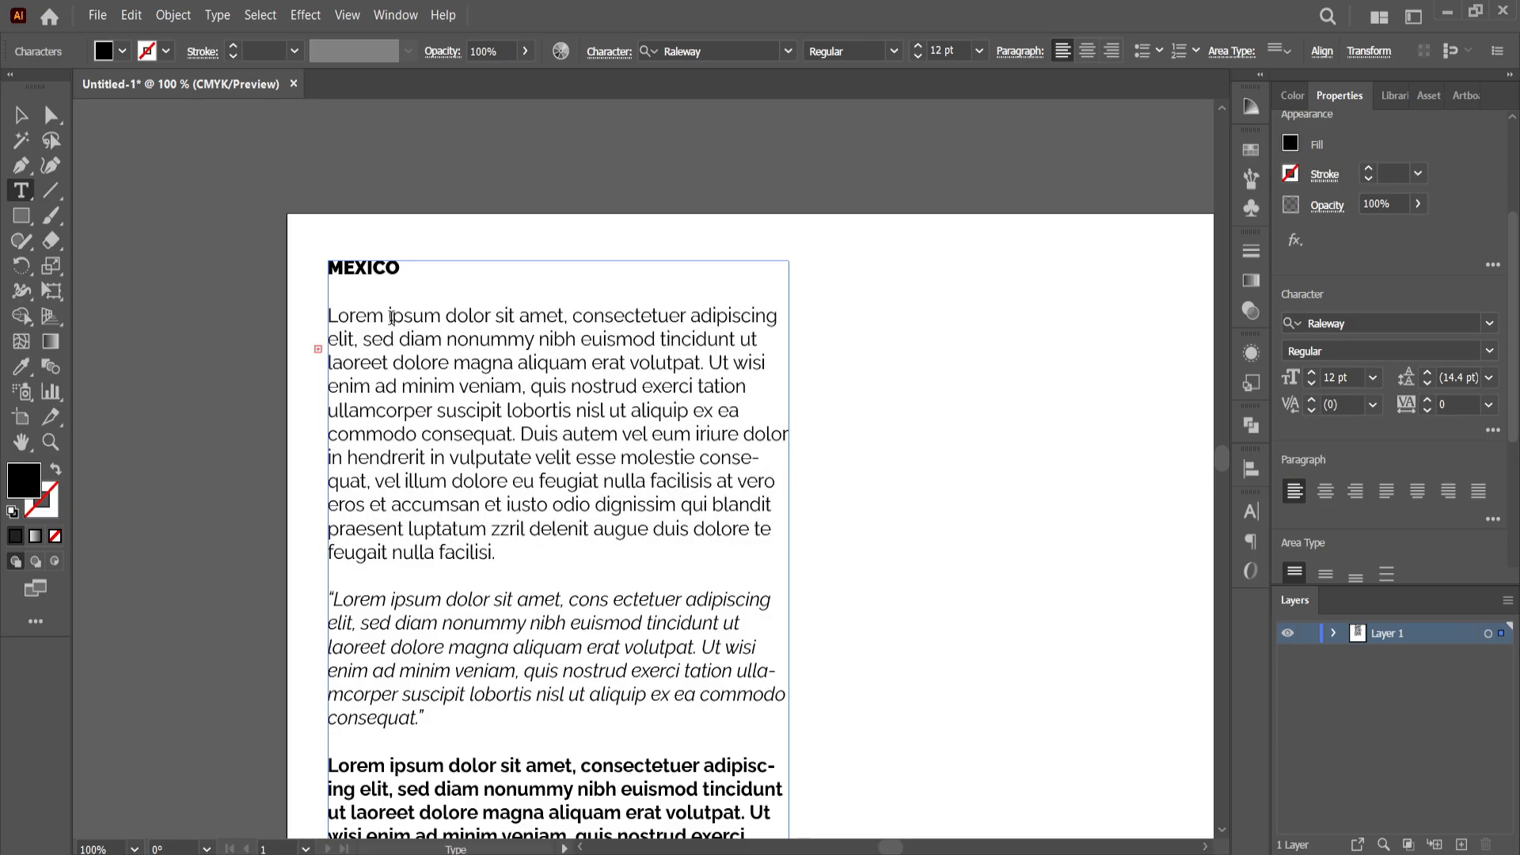
Select "Lorem i" at the start of the first body paragraph, try to increase its kerning, and set the kerning to 0
left_click_drag(392, 317, 328, 317)
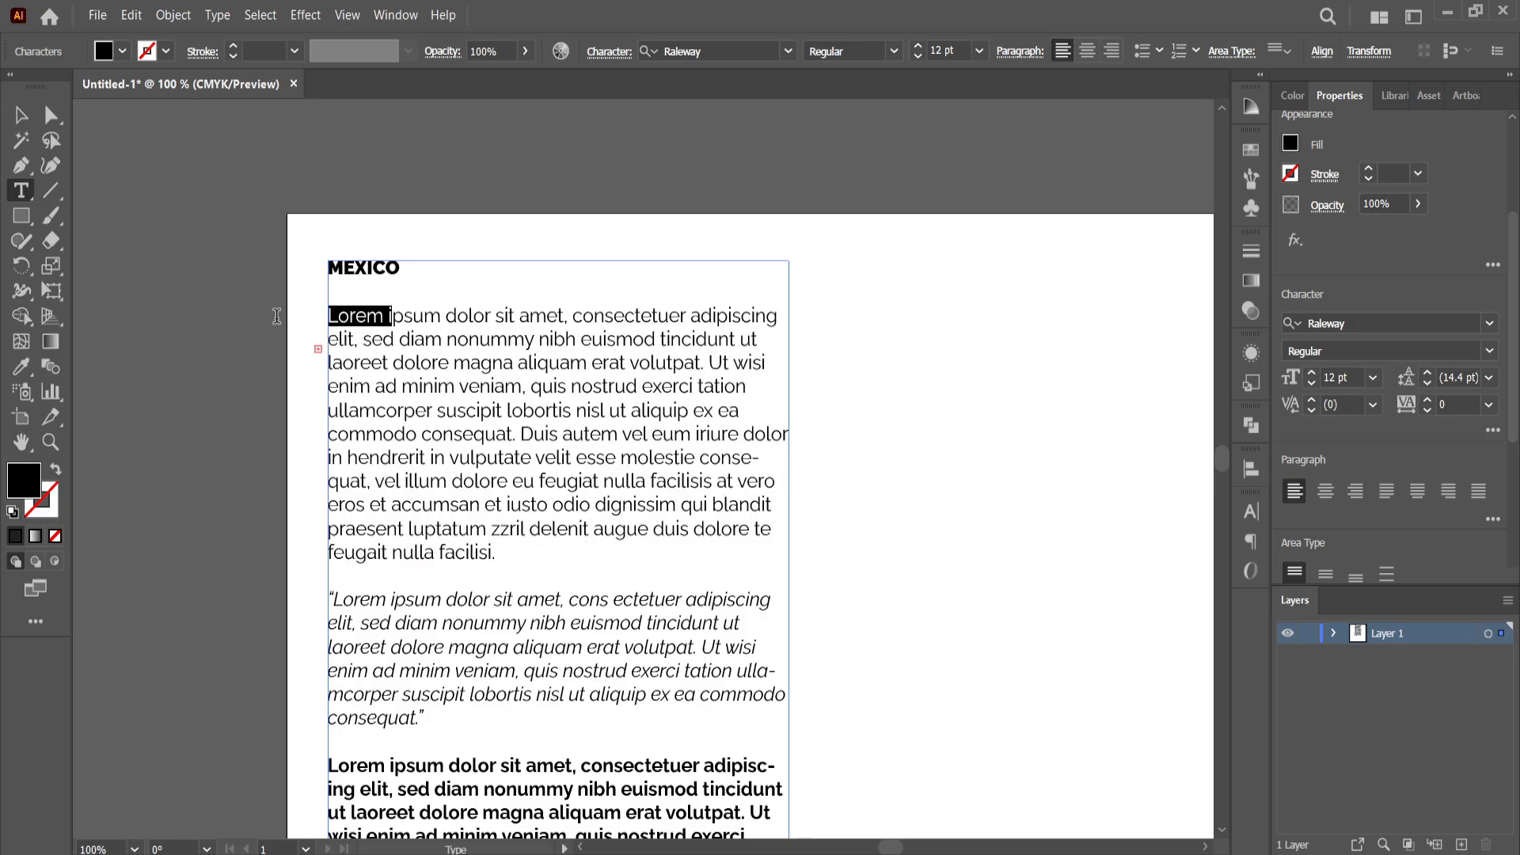
left_click(1312, 400)
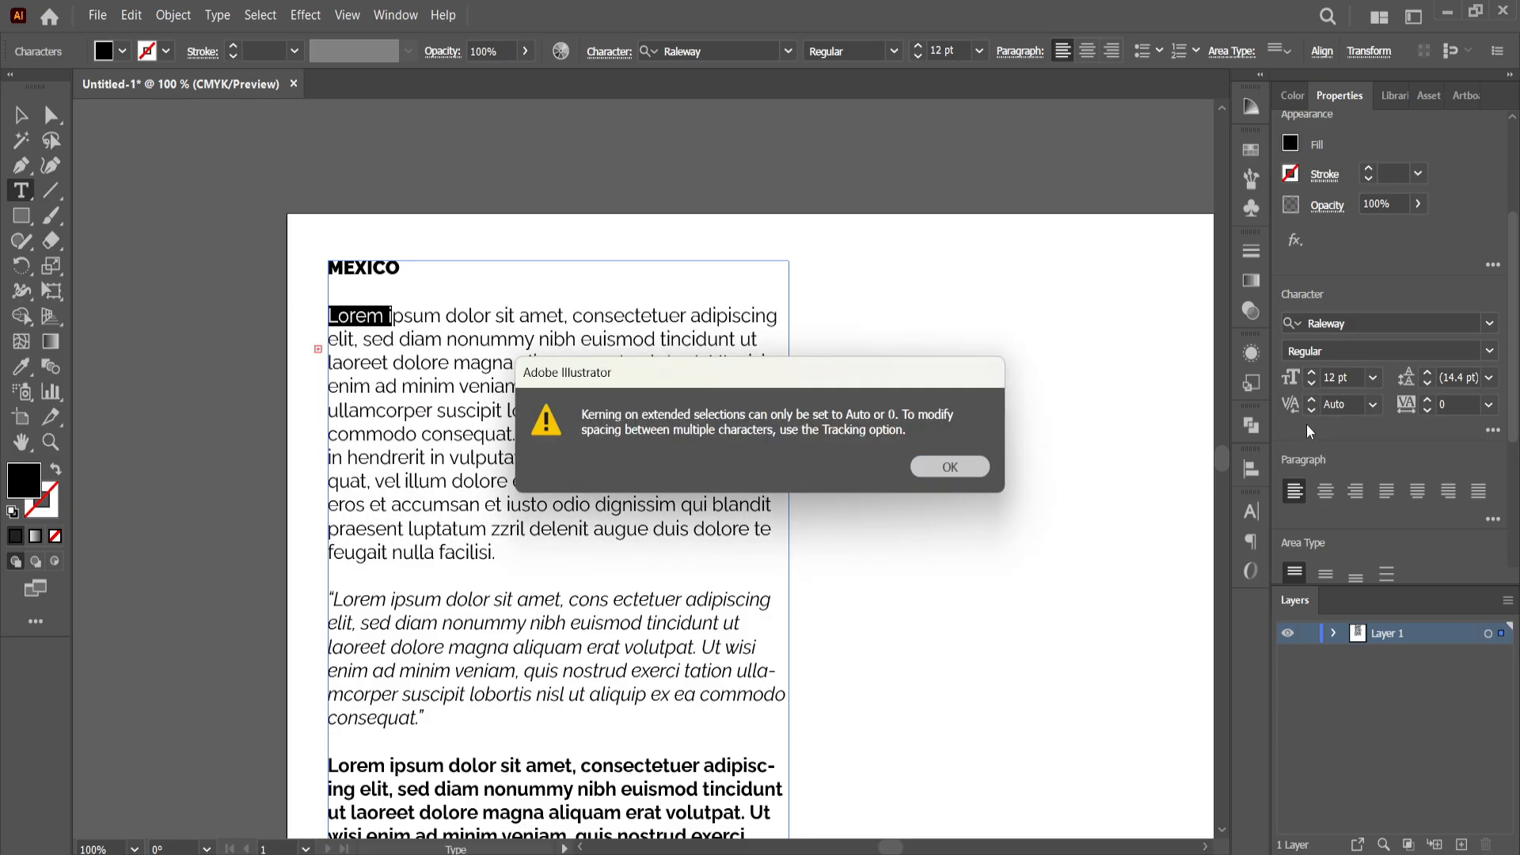
key("Return")
left_click(1373, 405)
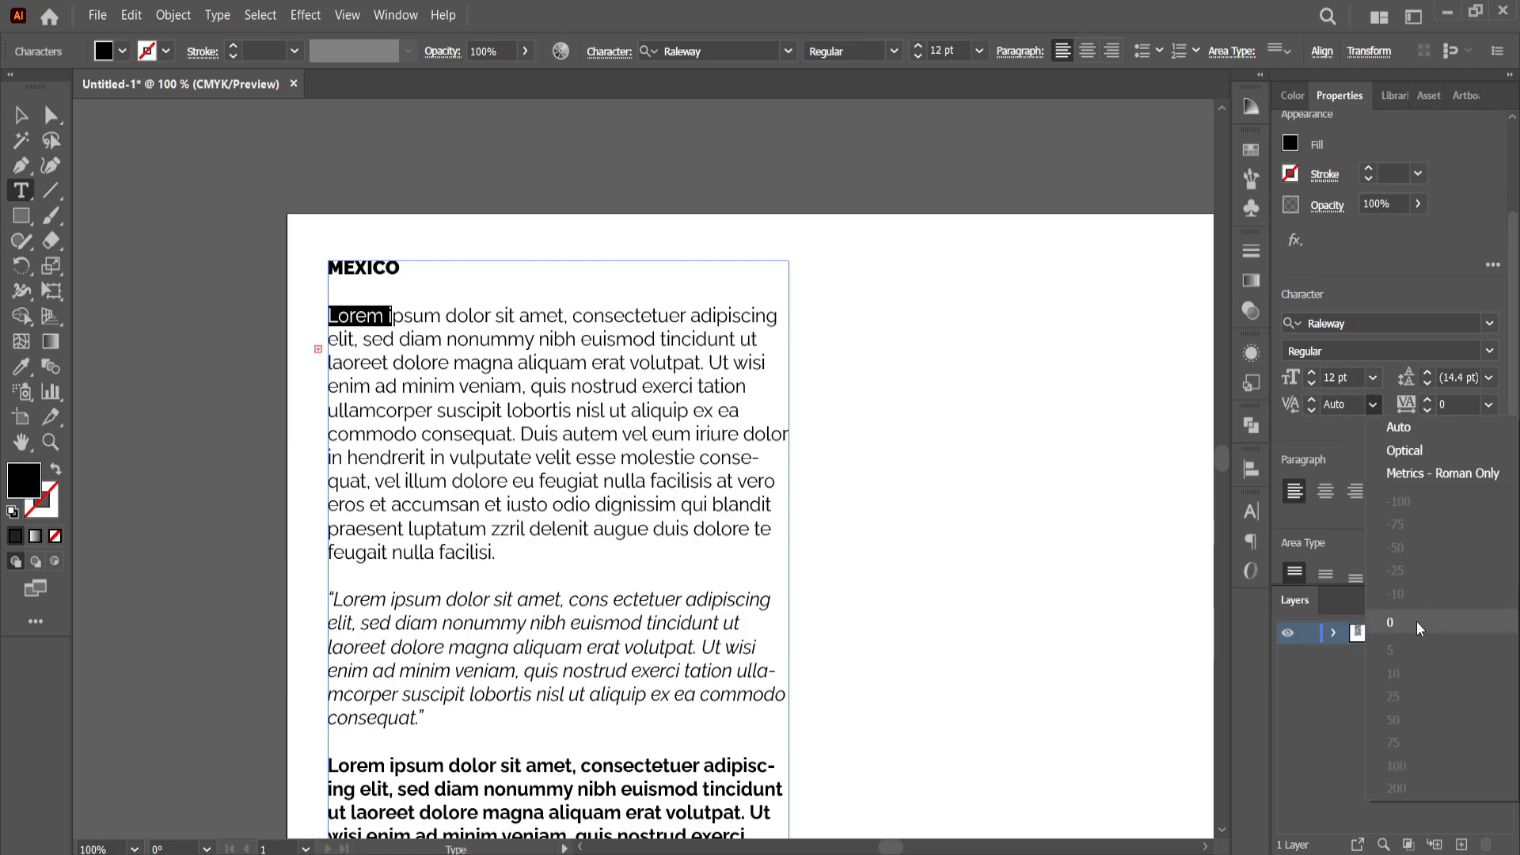
left_click(1417, 626)
Try to raise the kerning of the selected "Lorem i" characters, including with a value of 5
left_click(1312, 400)
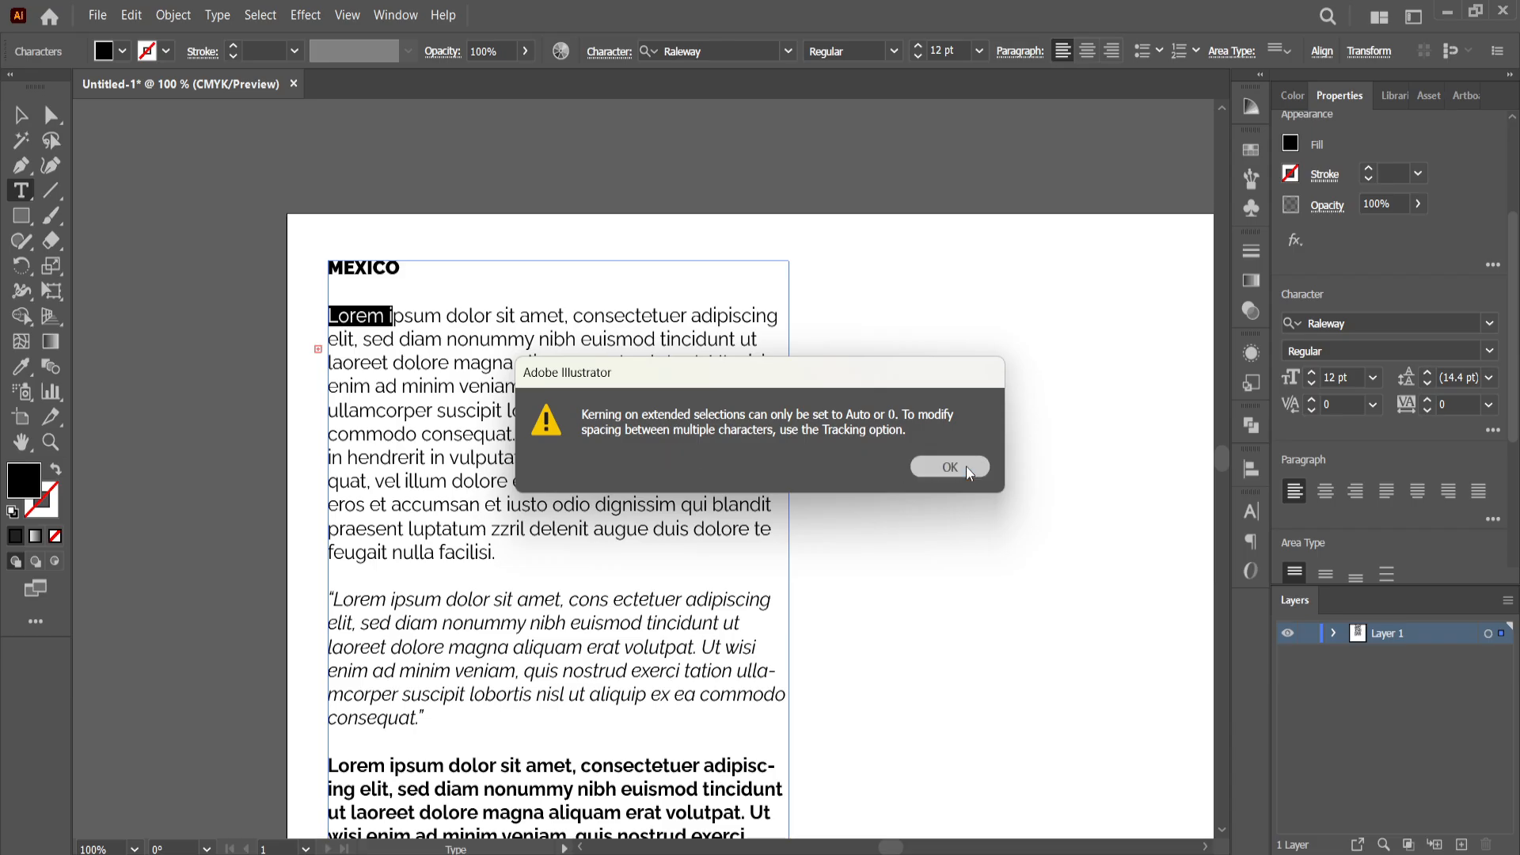
left_click(967, 468)
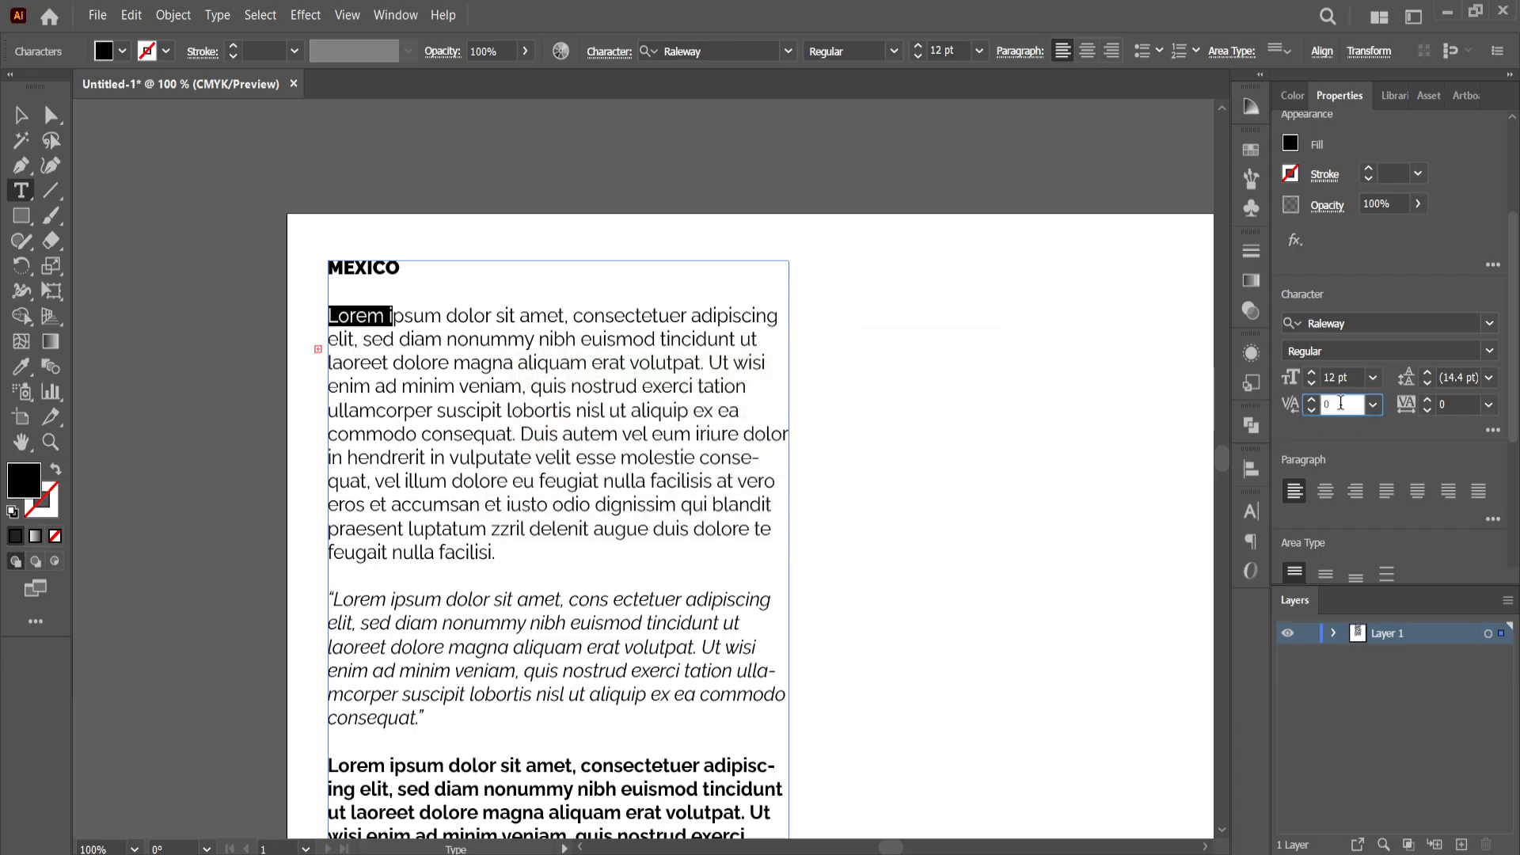
type("5")
key("Return")
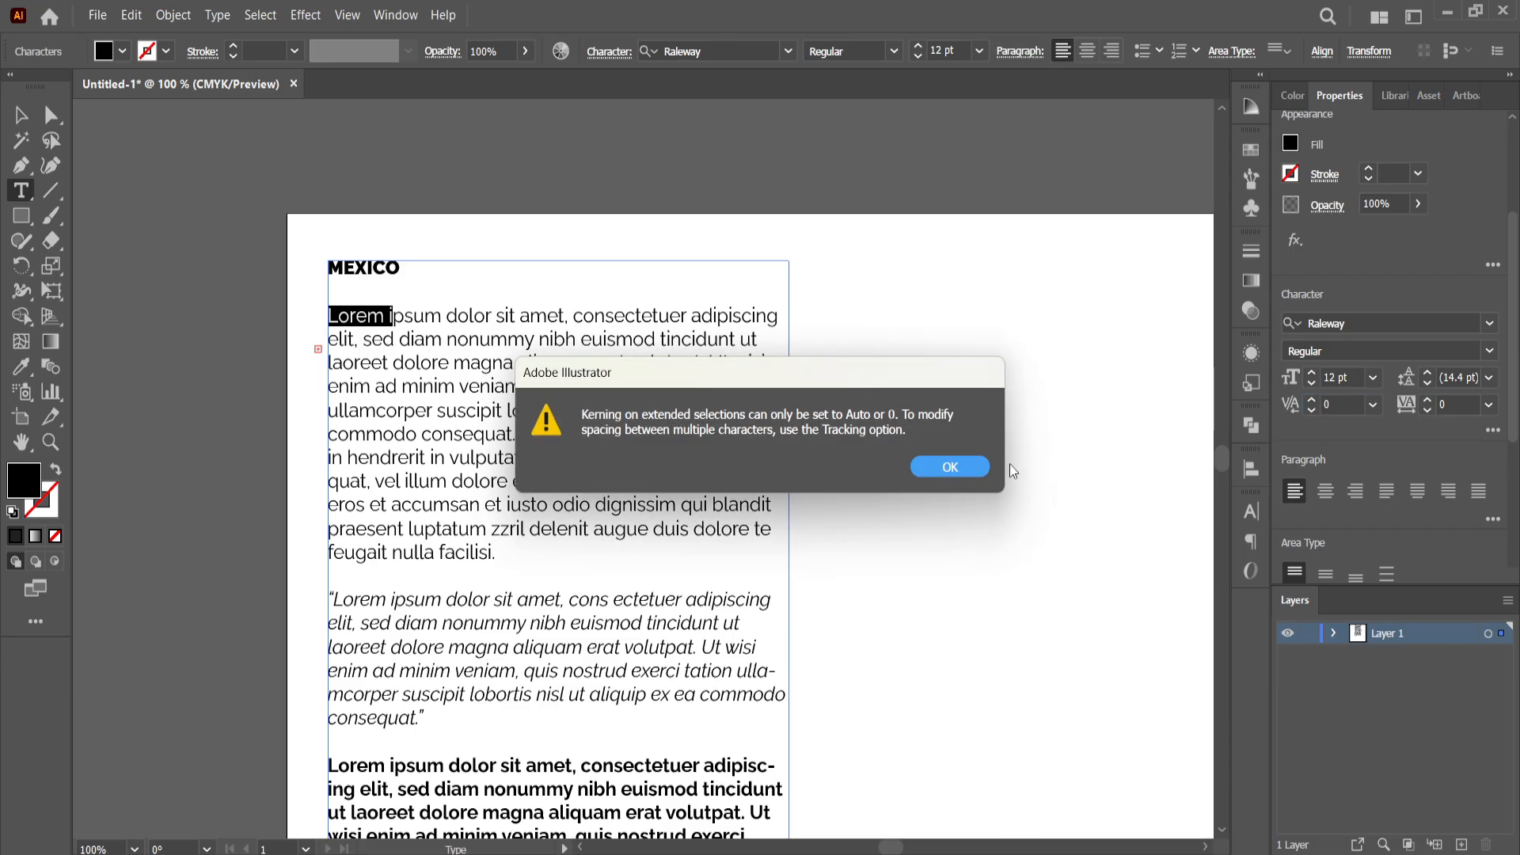
left_click(961, 465)
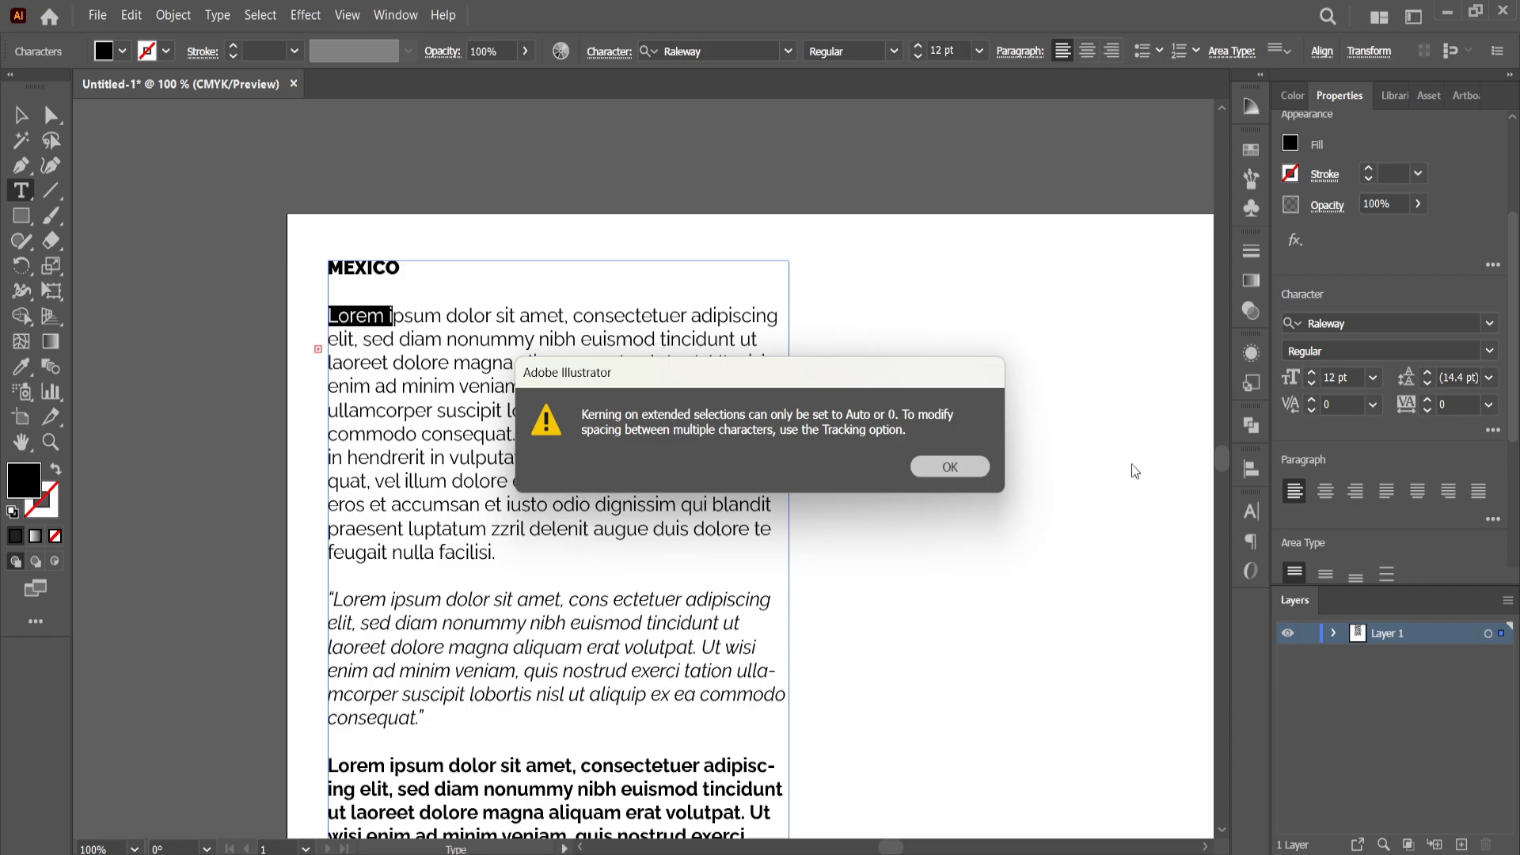
Increase the tracking of the selected "Lorem i" characters to 20 and deselect them
left_click(1430, 399)
left_click(1430, 399)
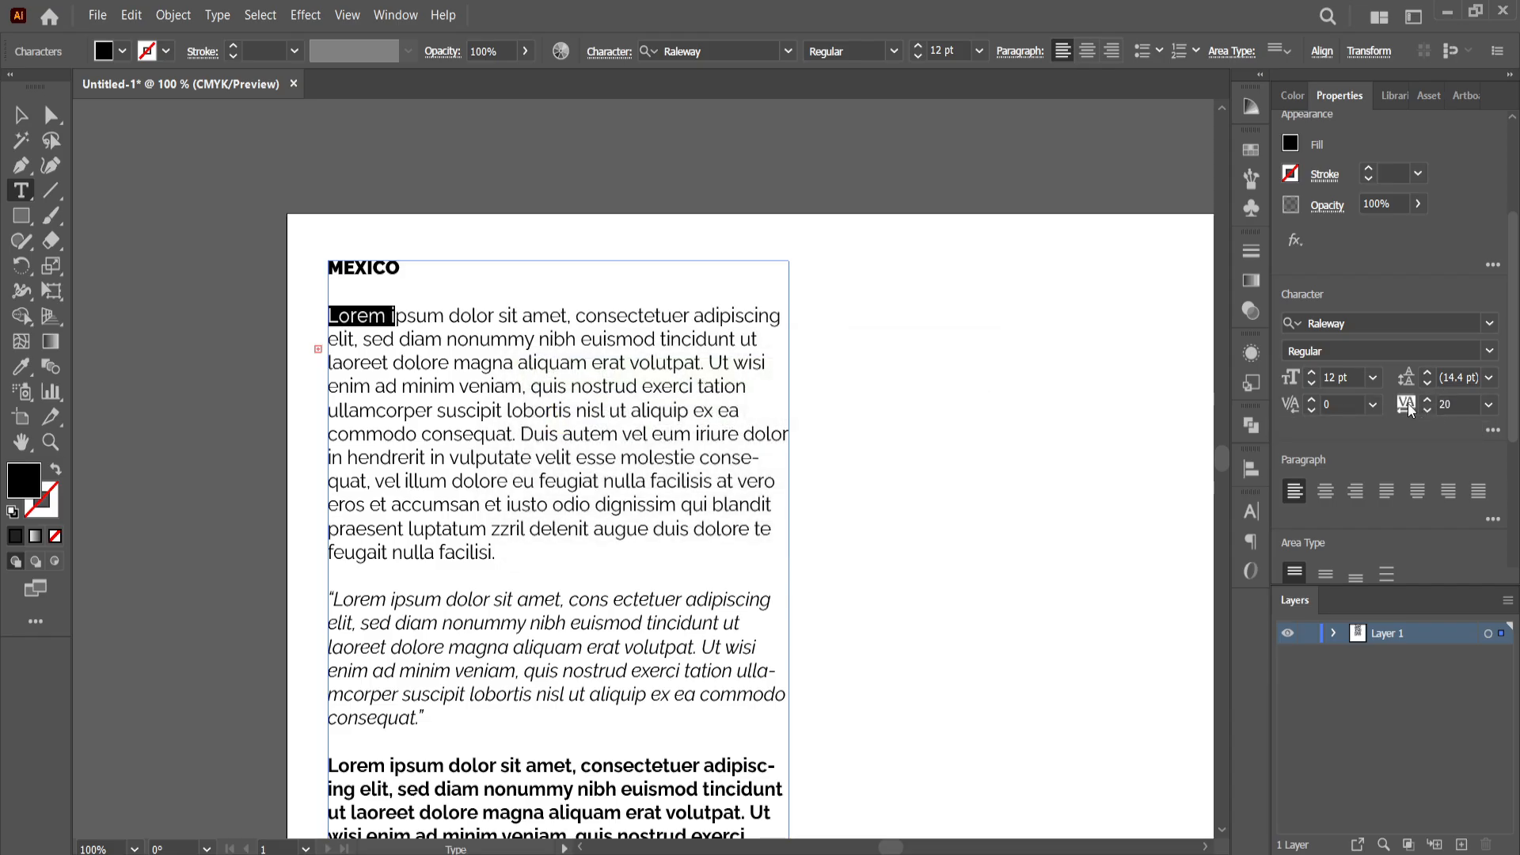
left_click(625, 410)
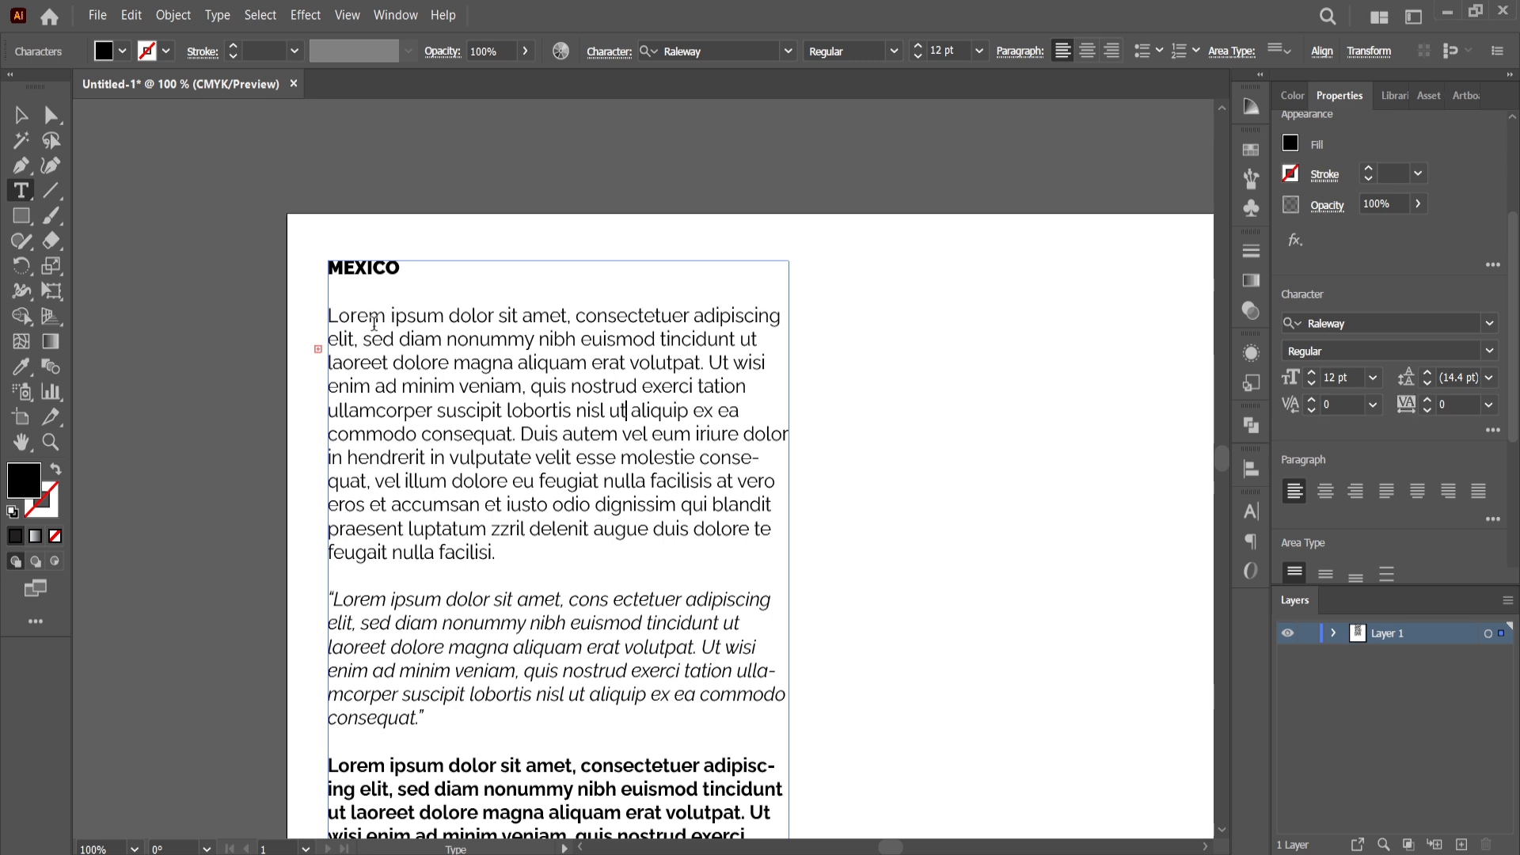
Select the second line of the first body paragraph, increase its tracking to 26, and deselect the text
left_click_drag(375, 317, 329, 317)
left_click_drag(443, 317, 416, 320)
left_click_drag(758, 339, 244, 338)
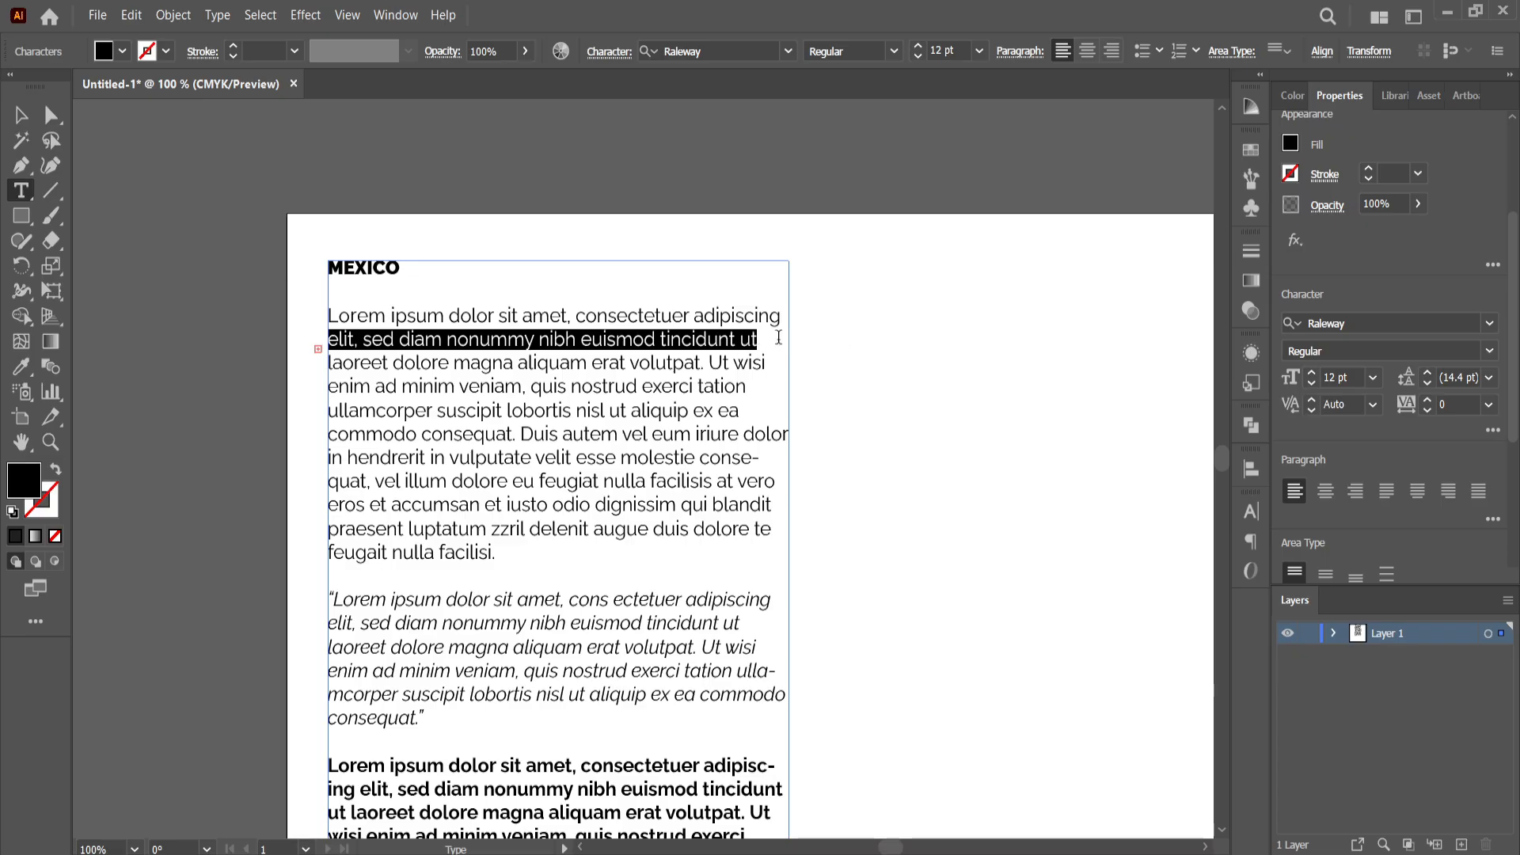
left_click(1426, 401)
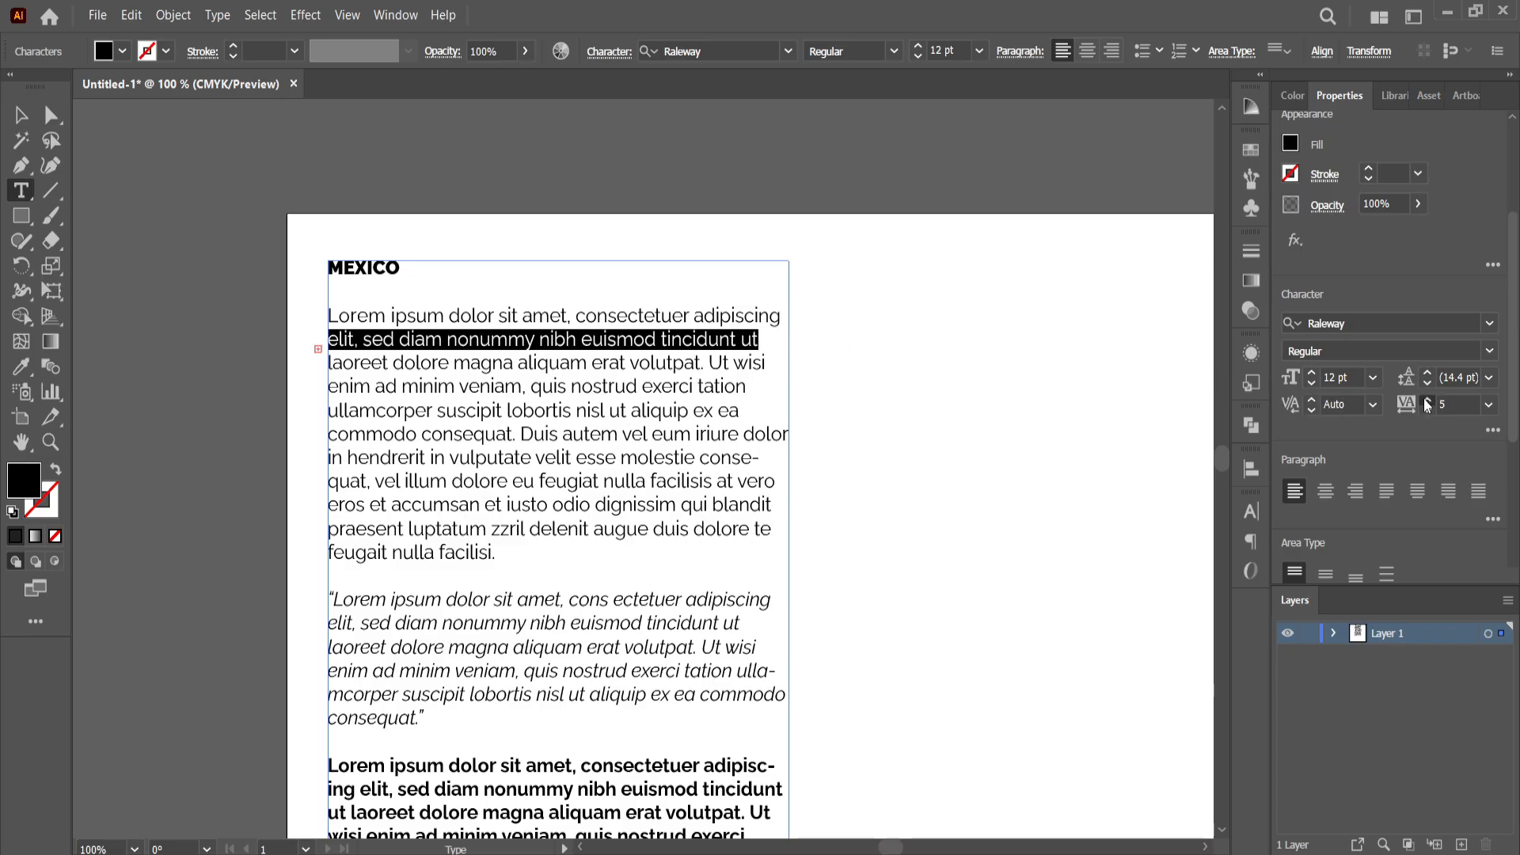
left_click(1426, 403)
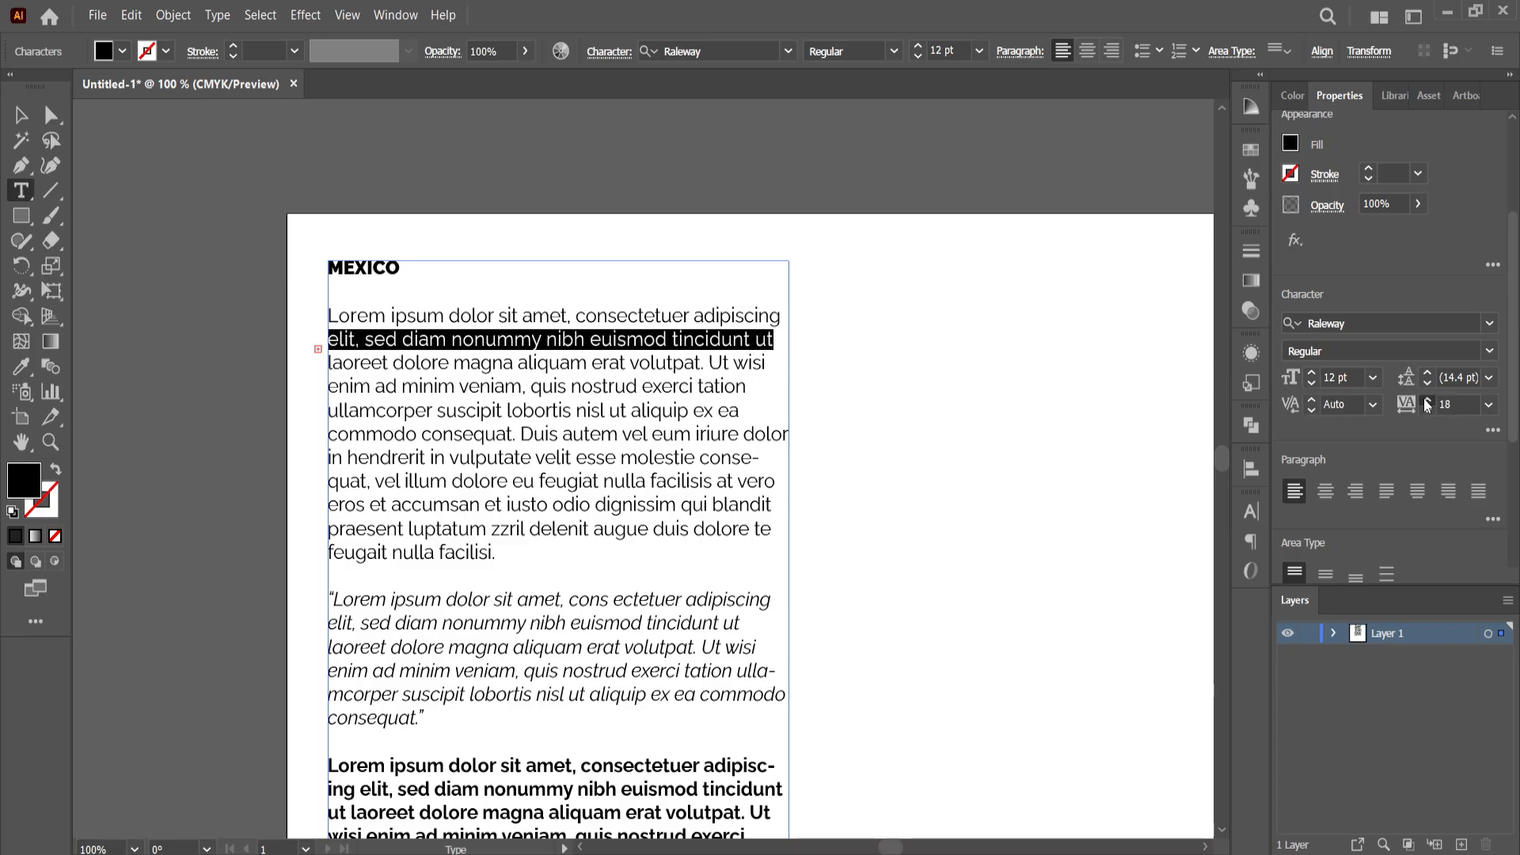
left_click(1427, 404)
left_click(1427, 405)
left_click(917, 441, "ctrl")
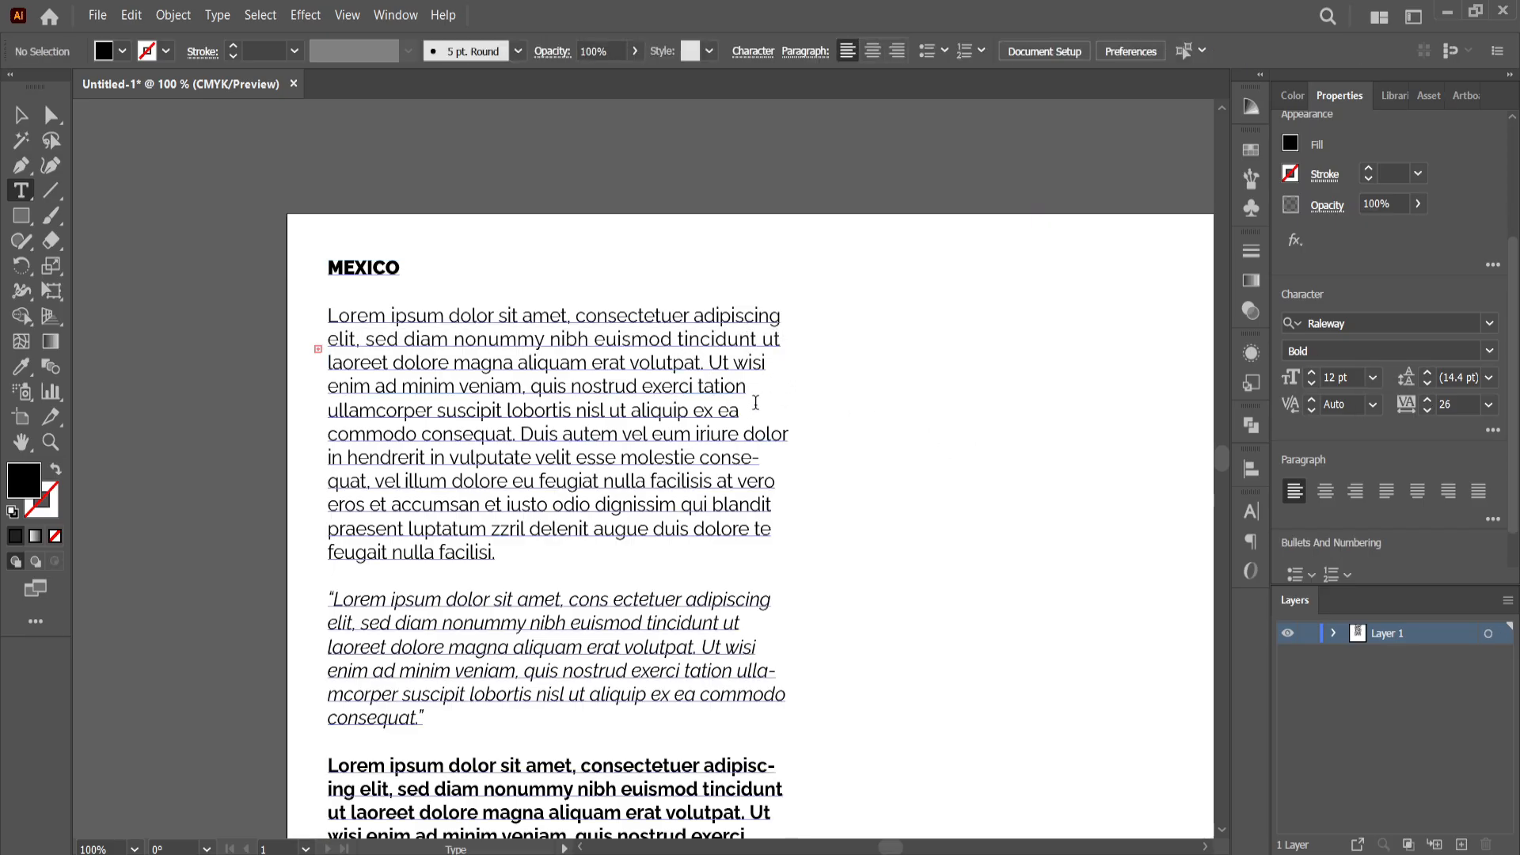
Justify the whole first body paragraph with its last line aligned left and deselect the text
left_click_drag(768, 367, 327, 370)
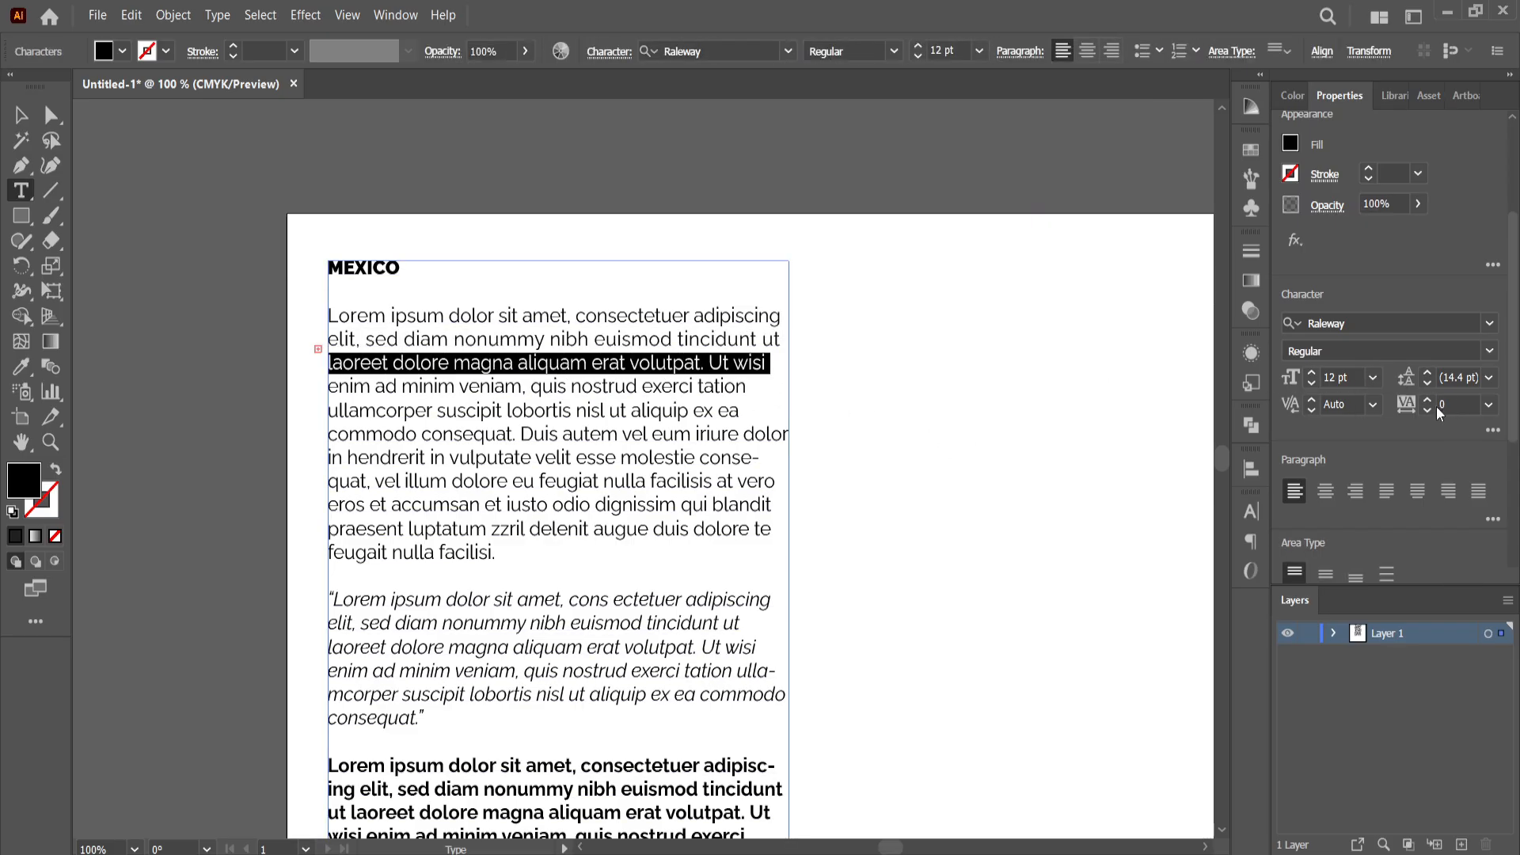
left_click(580, 513)
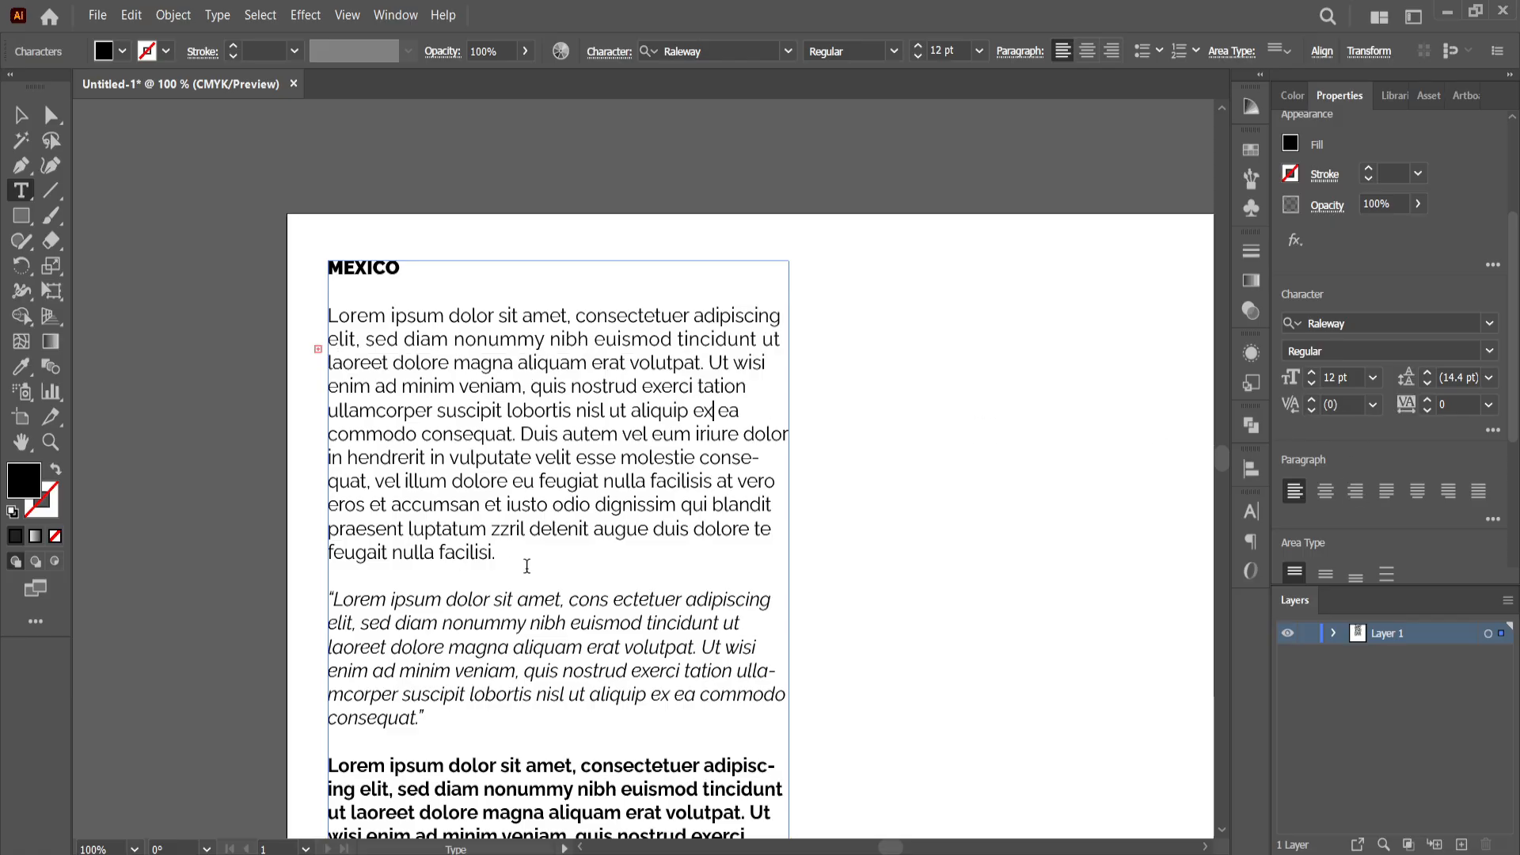
left_click_drag(527, 567, 247, 323)
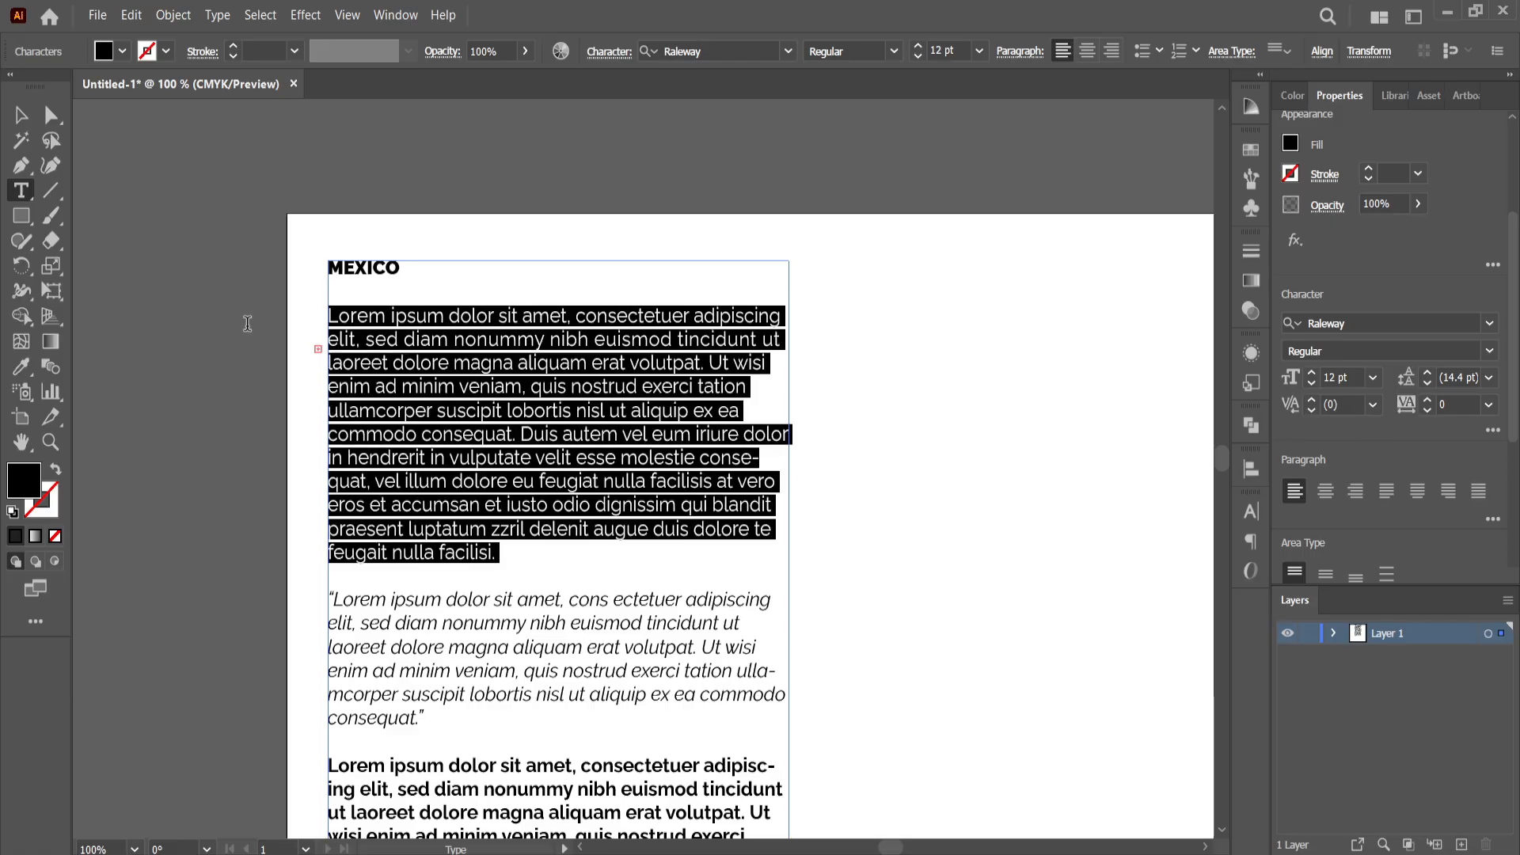
left_click(1382, 492)
left_click(1084, 466)
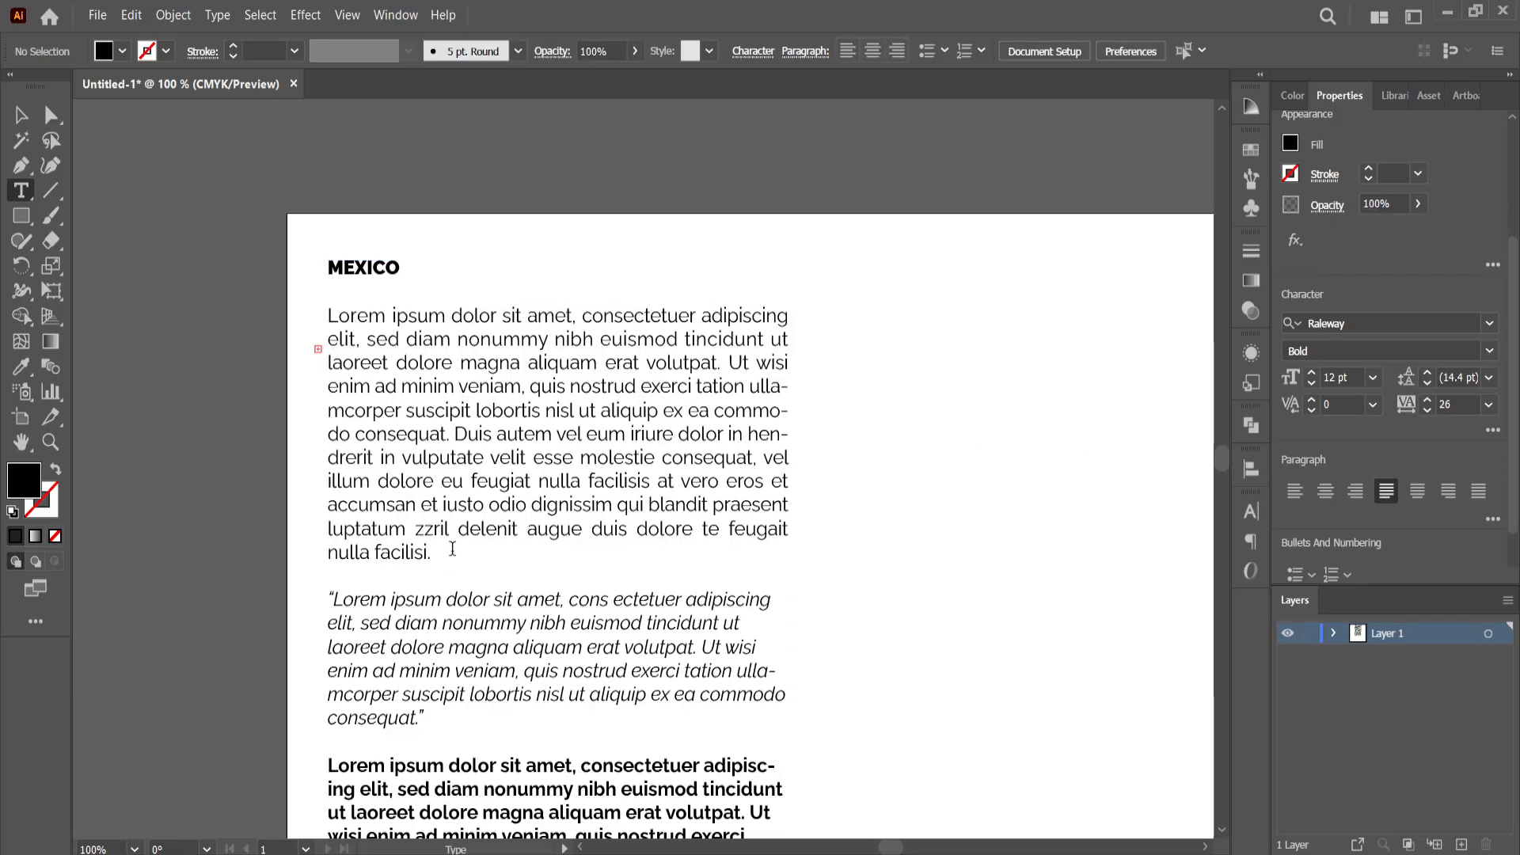
Reselect the first body paragraph and try left, center and right alignment on it in turn
left_click_drag(452, 549, 317, 316)
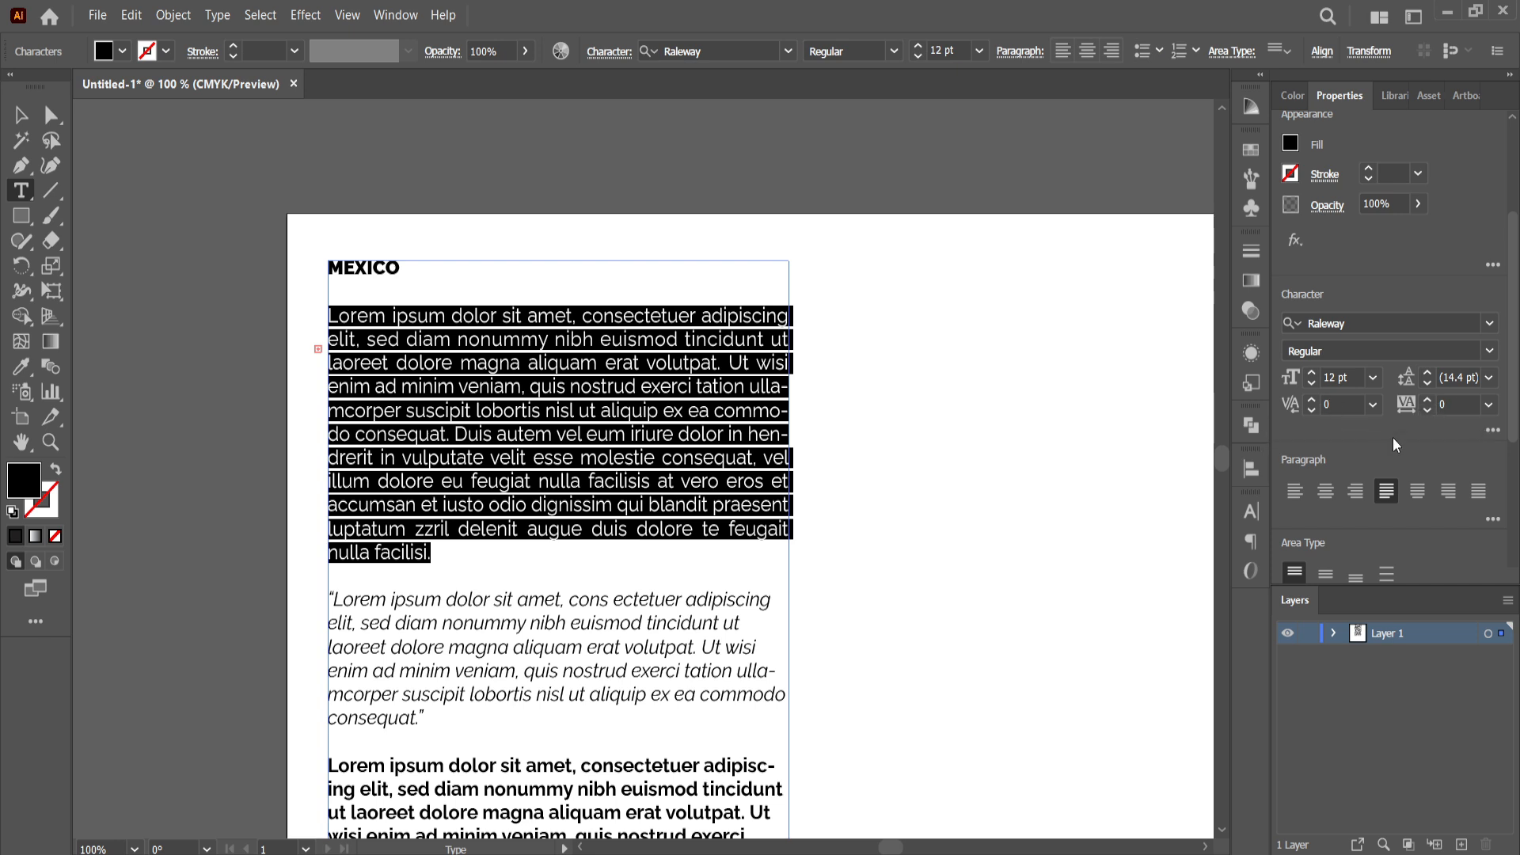
scroll(1406, 461, "down", 3)
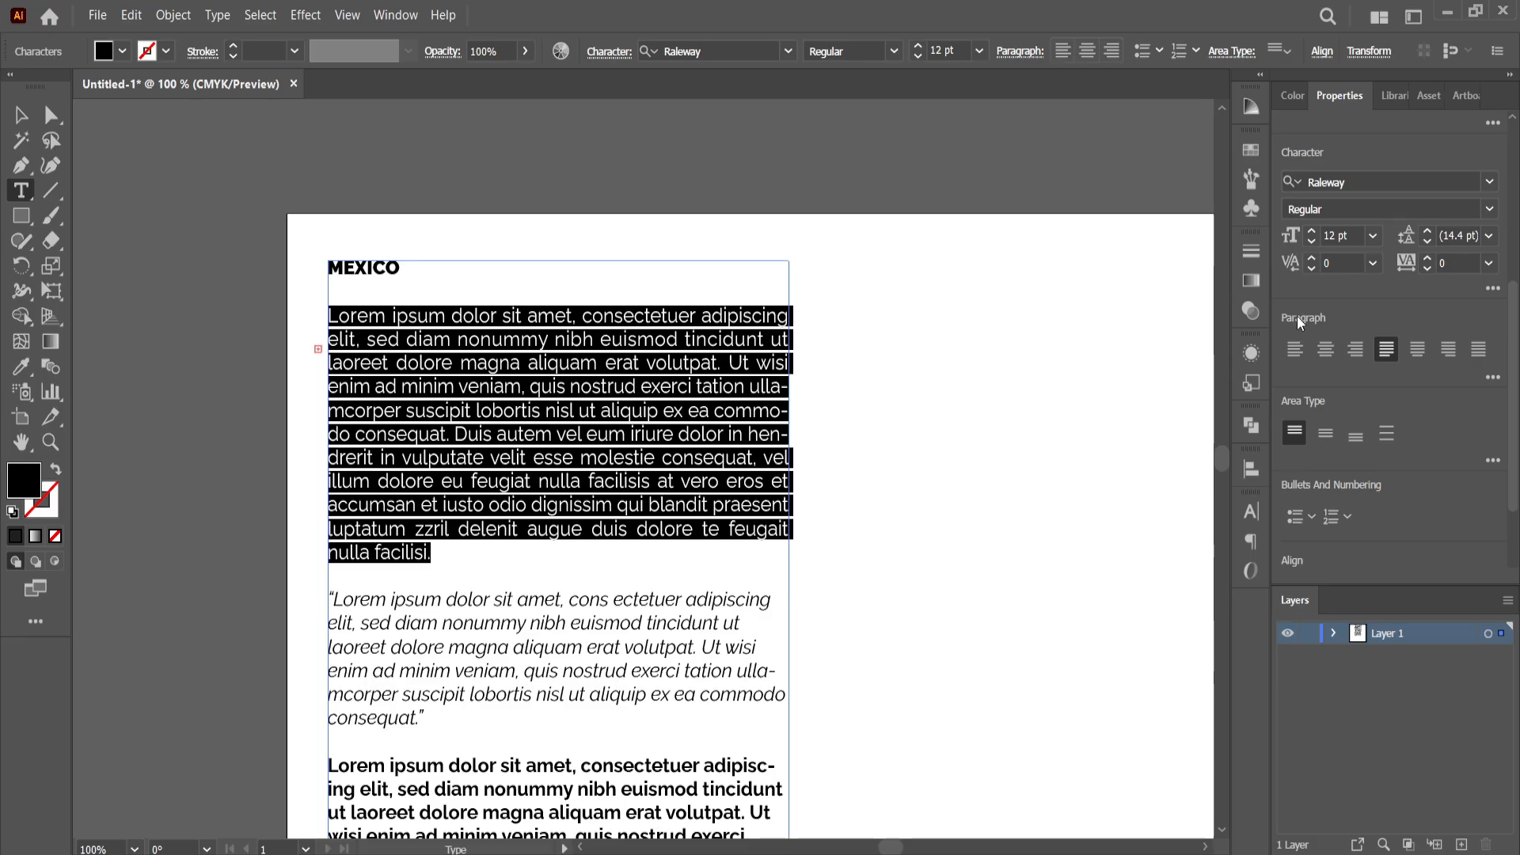
left_click(1295, 355)
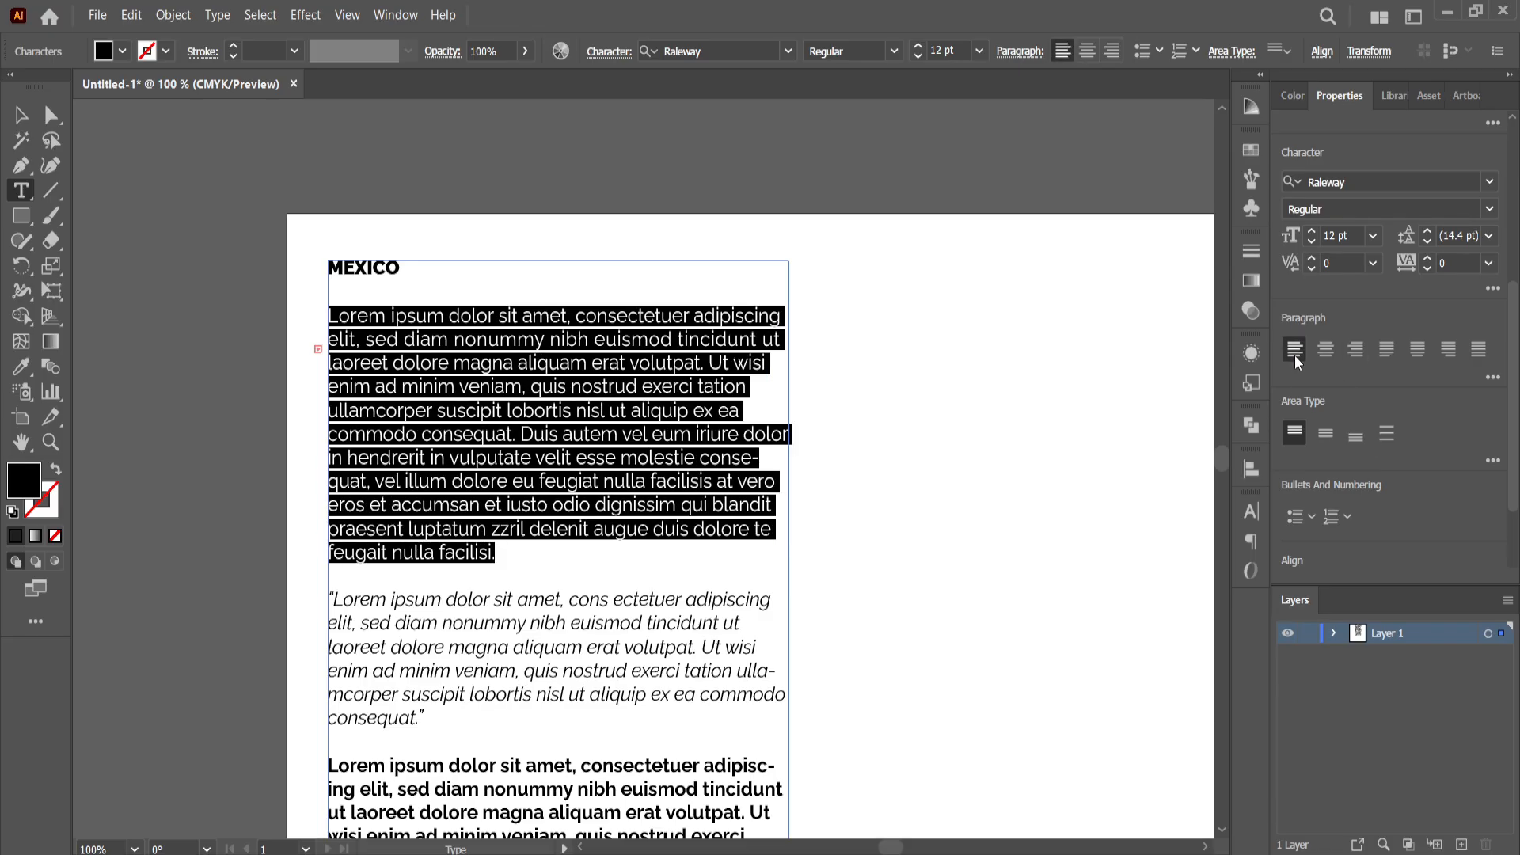
left_click(1326, 349)
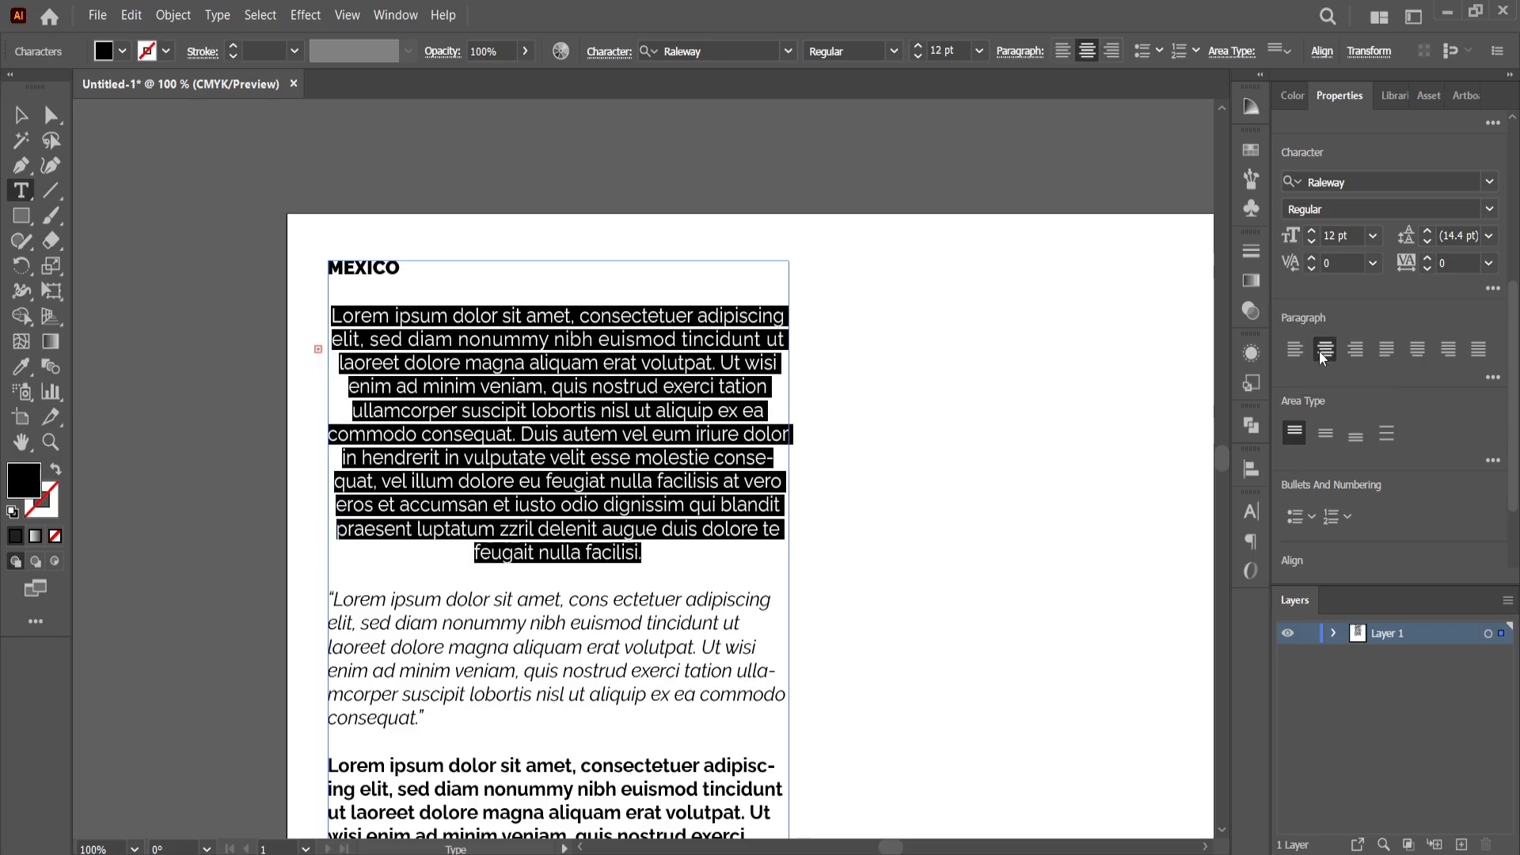
left_click(1356, 353)
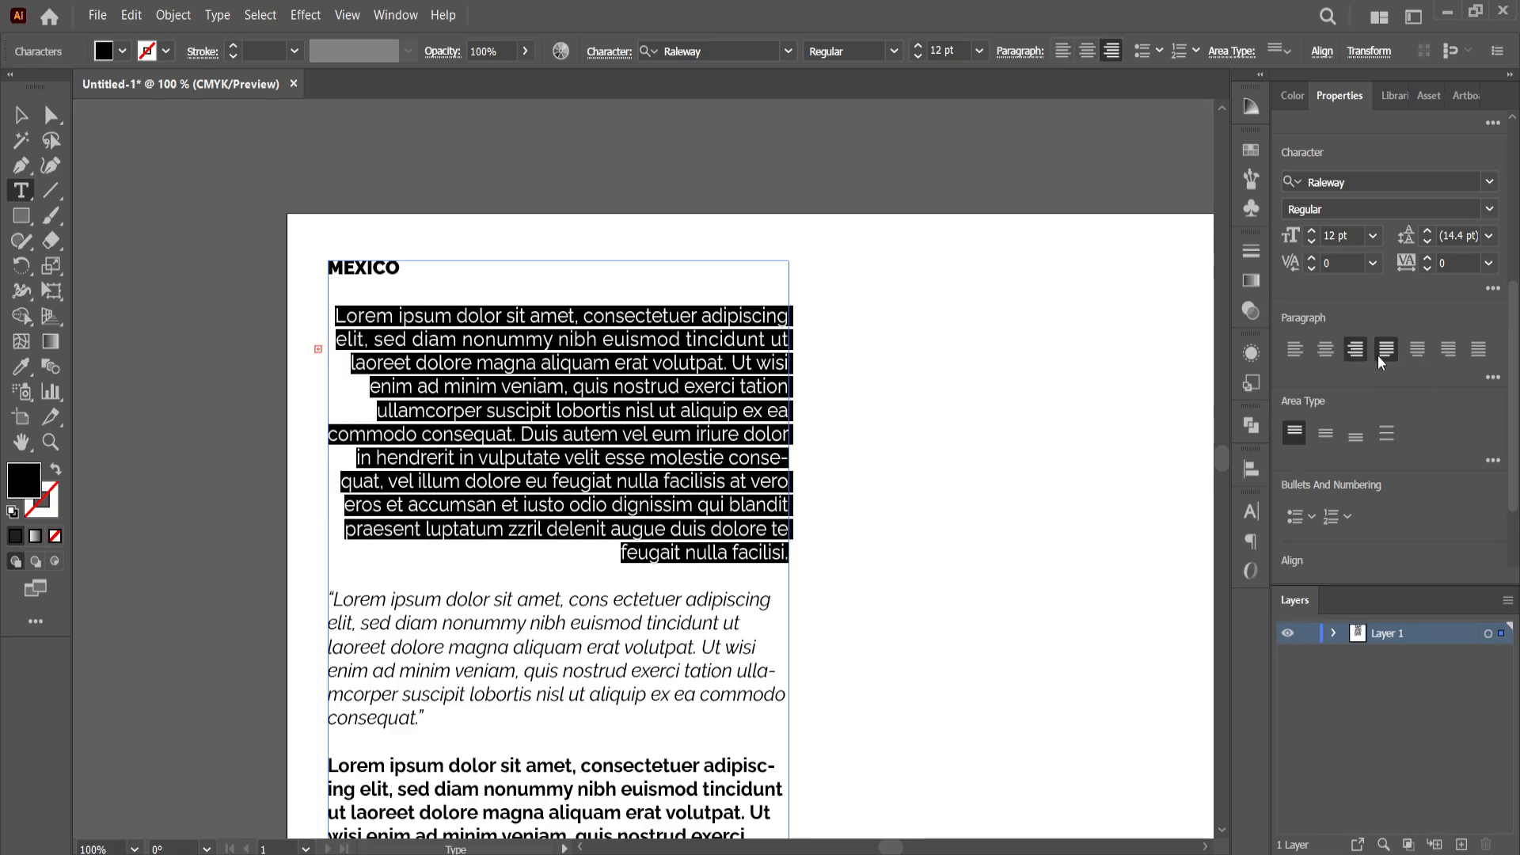
Try the justify options with the last line left, center and right on the first body paragraph, ending with all lines fully justified
left_click(1378, 354)
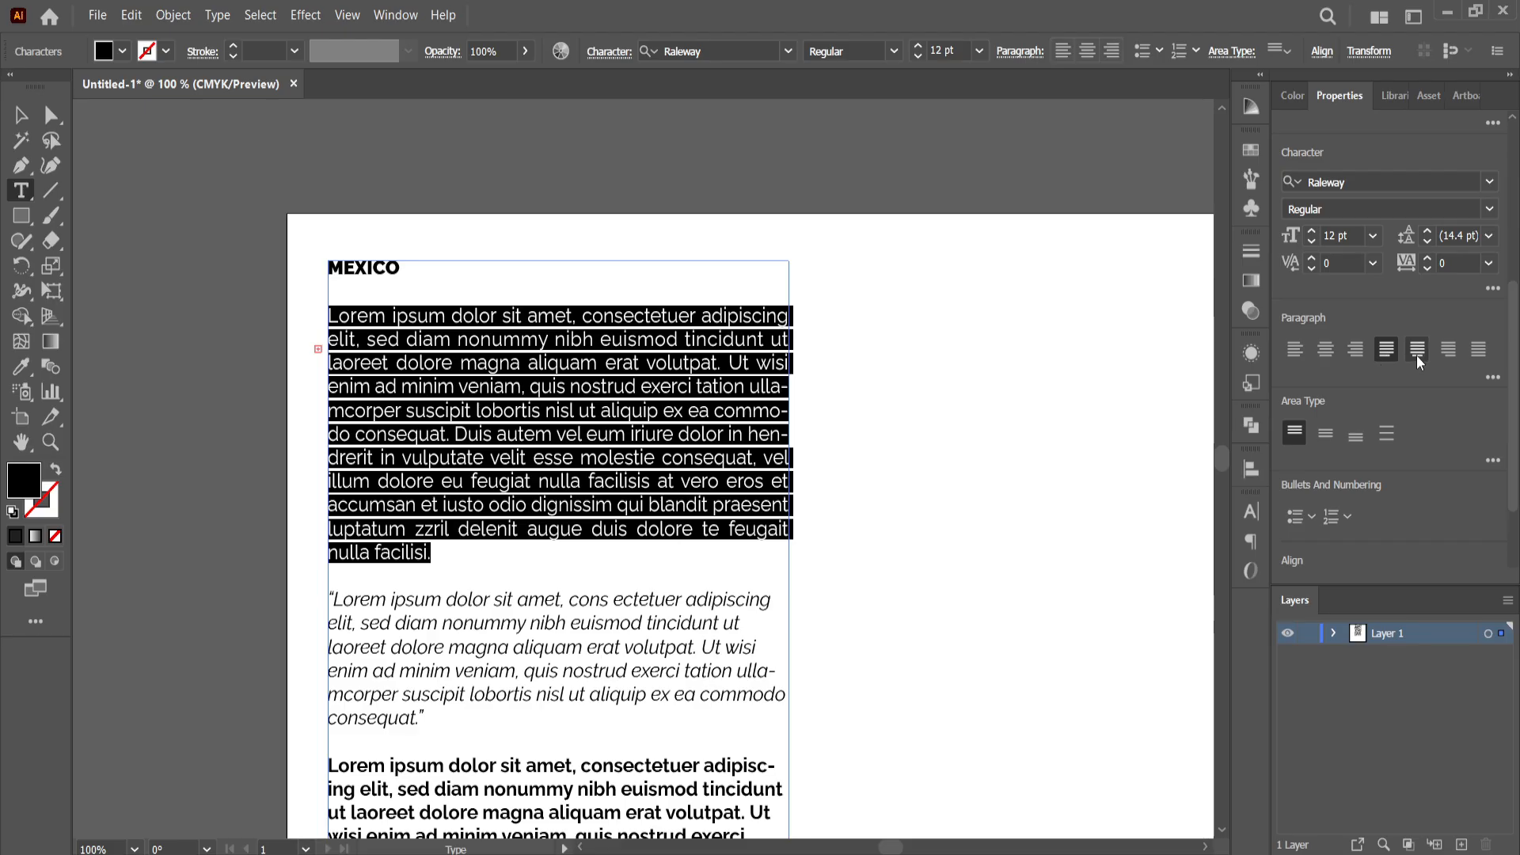
left_click(1418, 350)
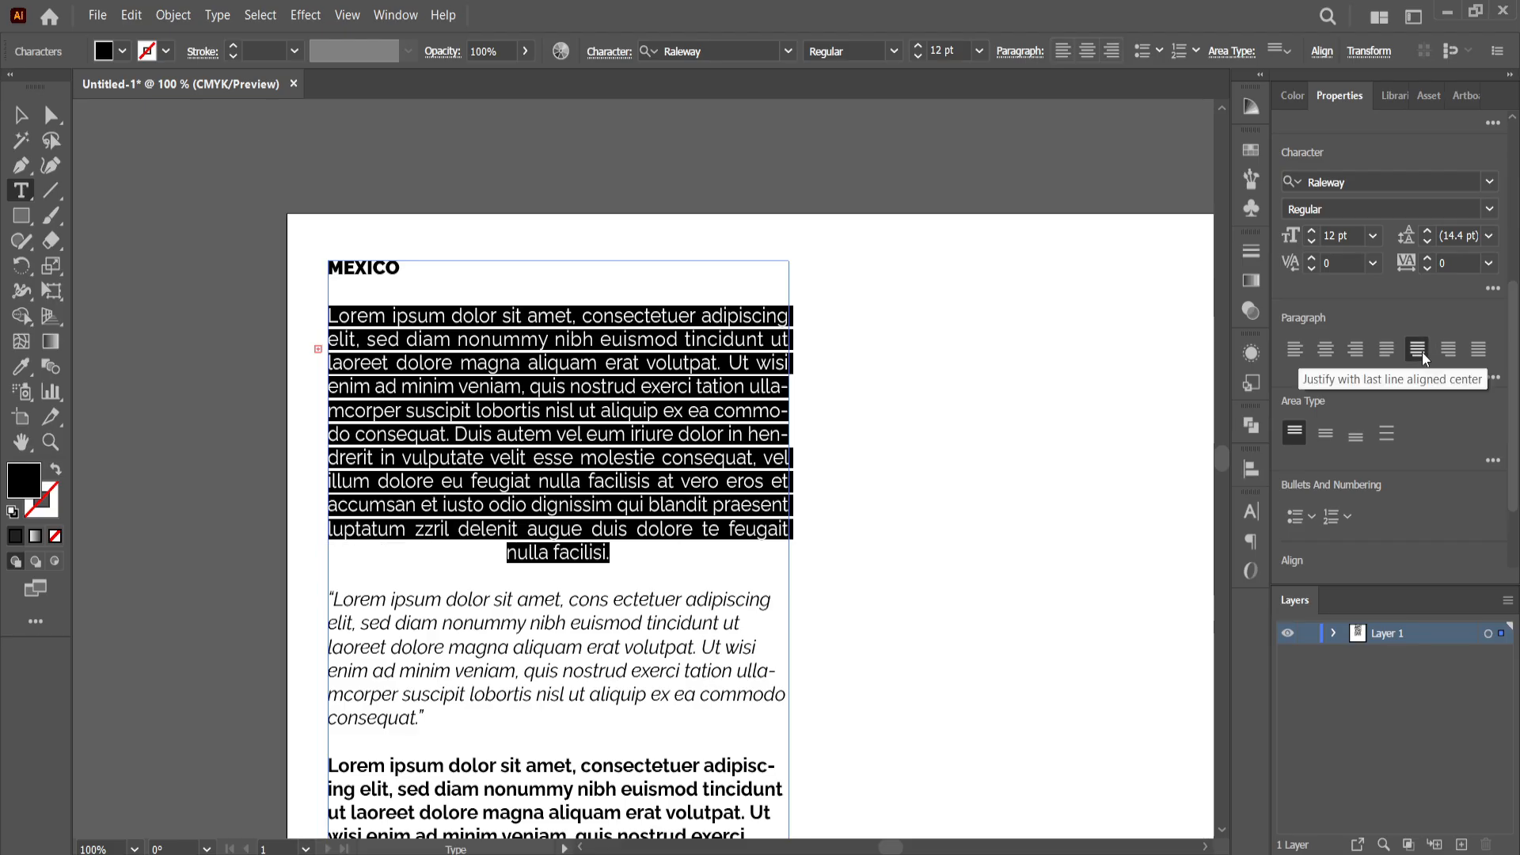
left_click(1446, 356)
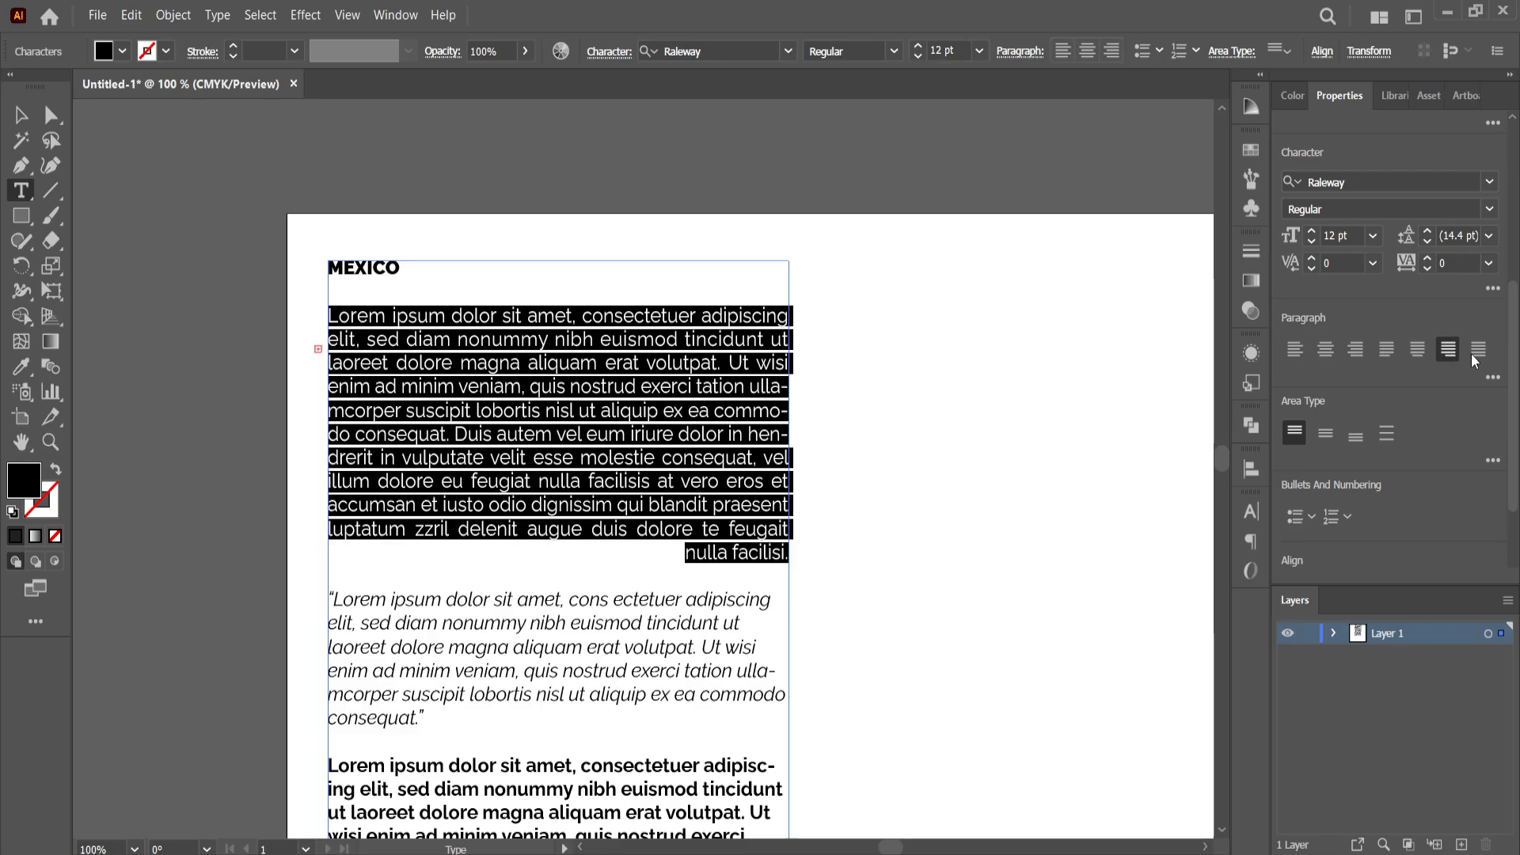
left_click(1473, 356)
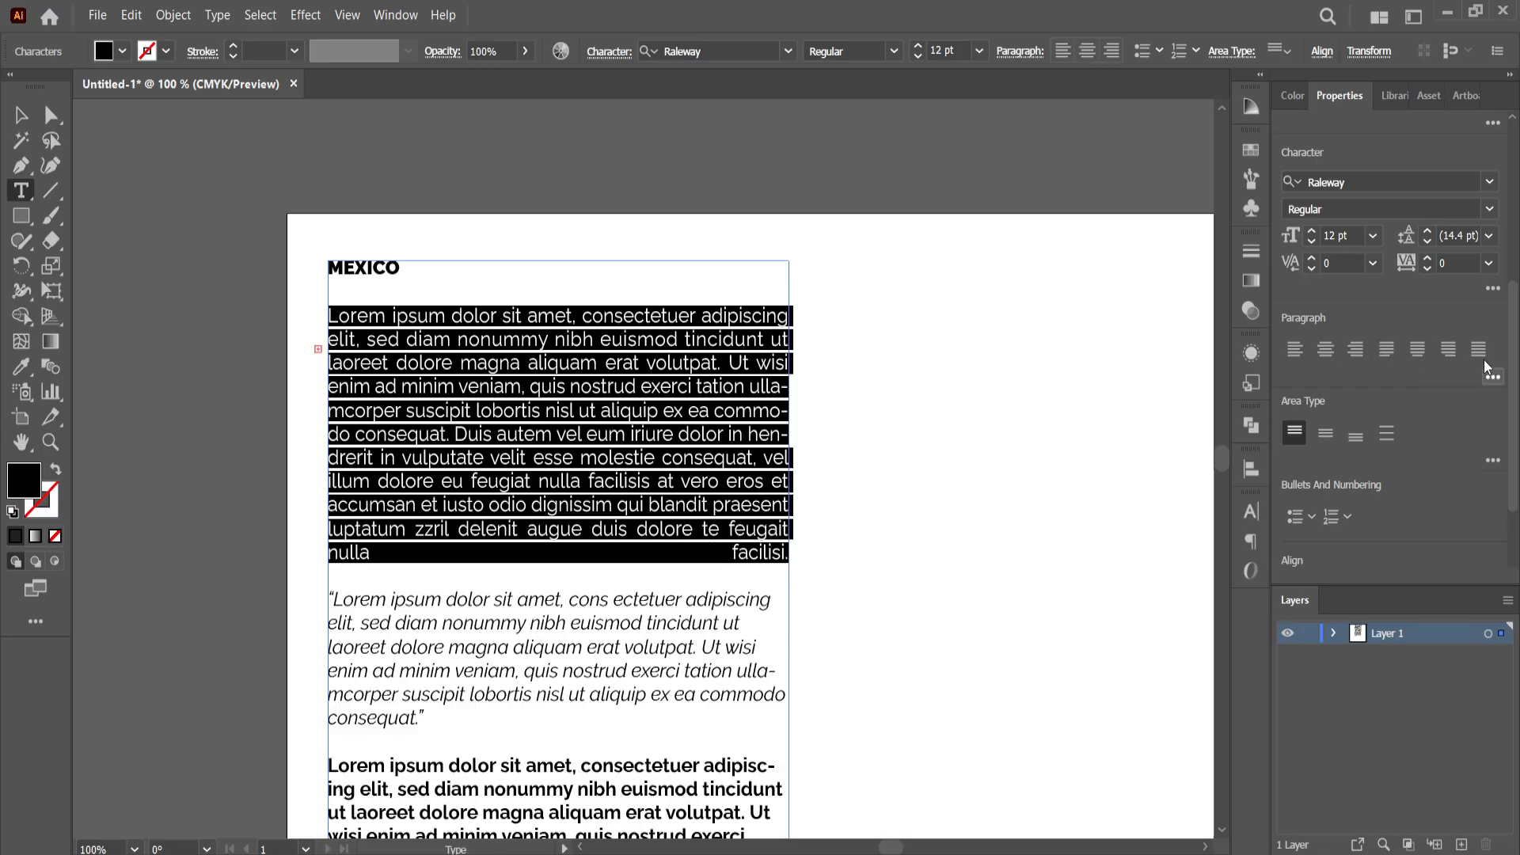
Review the additional paragraph settings for indents, spacing and hyphenation, and close them without making changes
left_click(1492, 376)
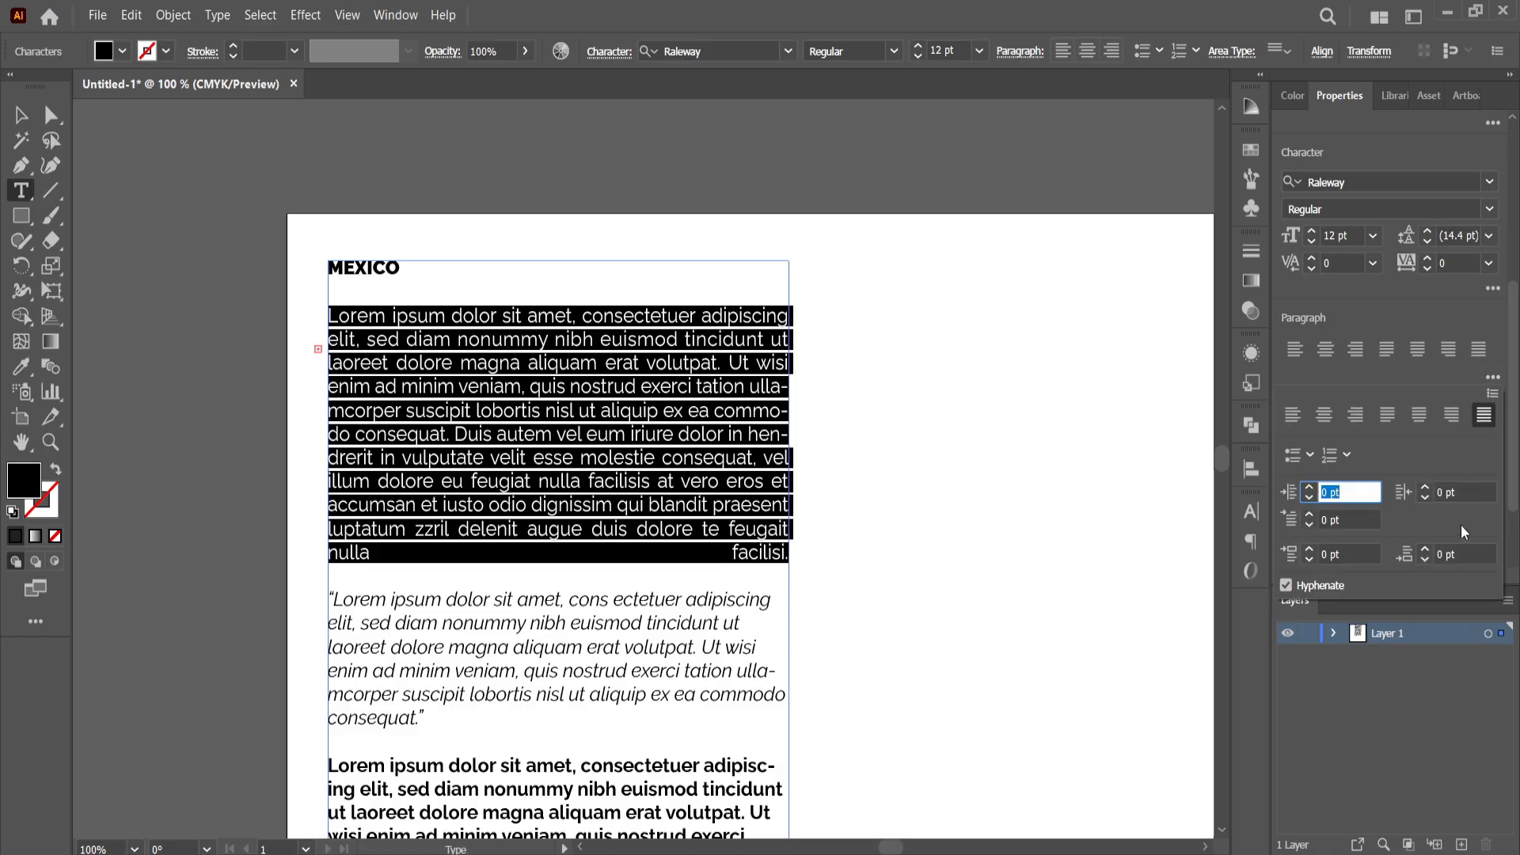
left_click(1492, 377)
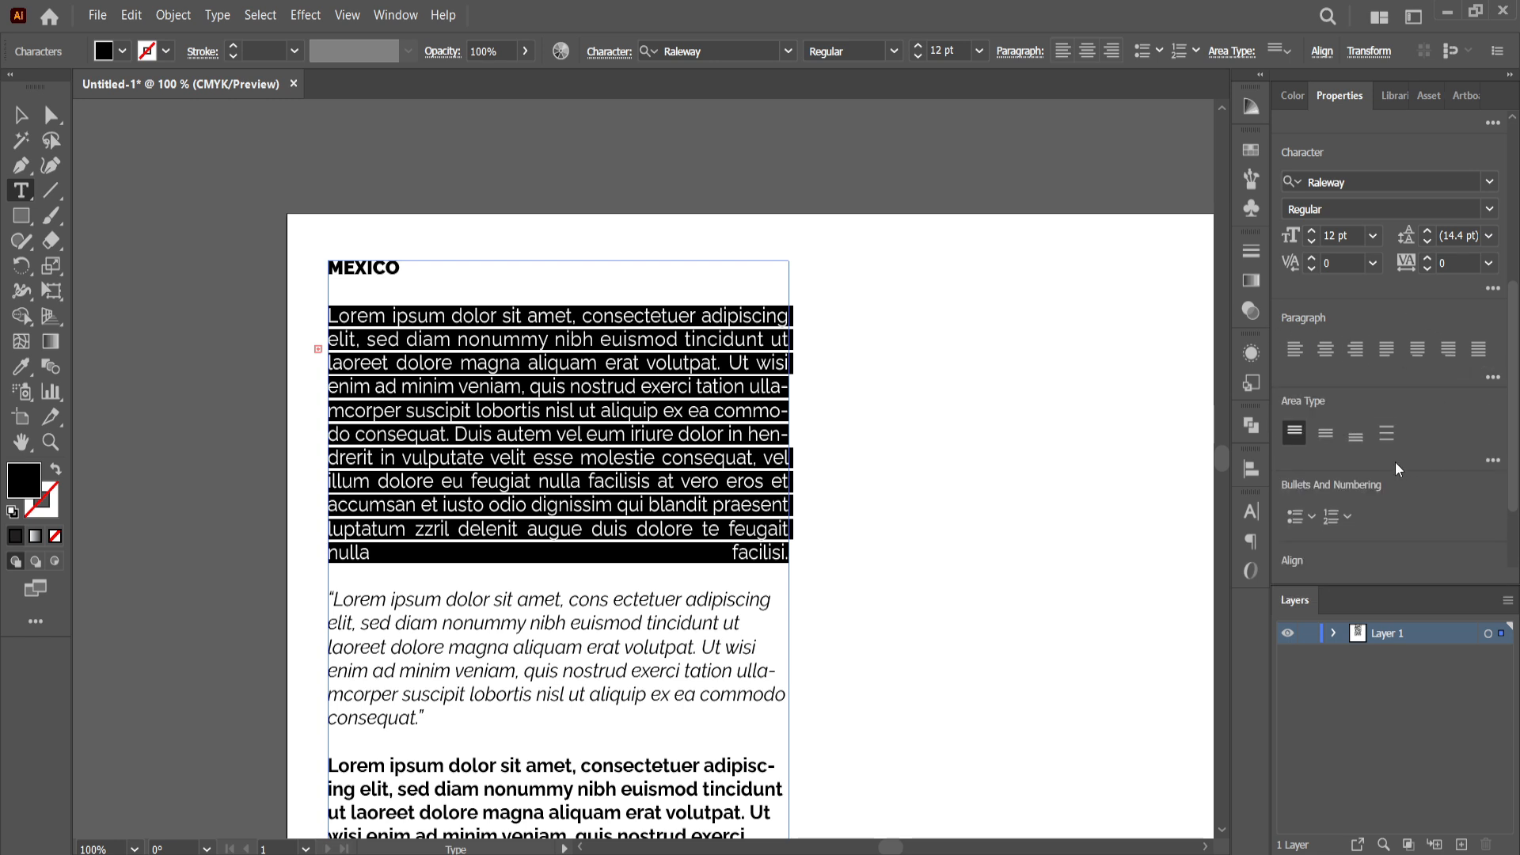
left_click(1250, 513)
left_click(1255, 536)
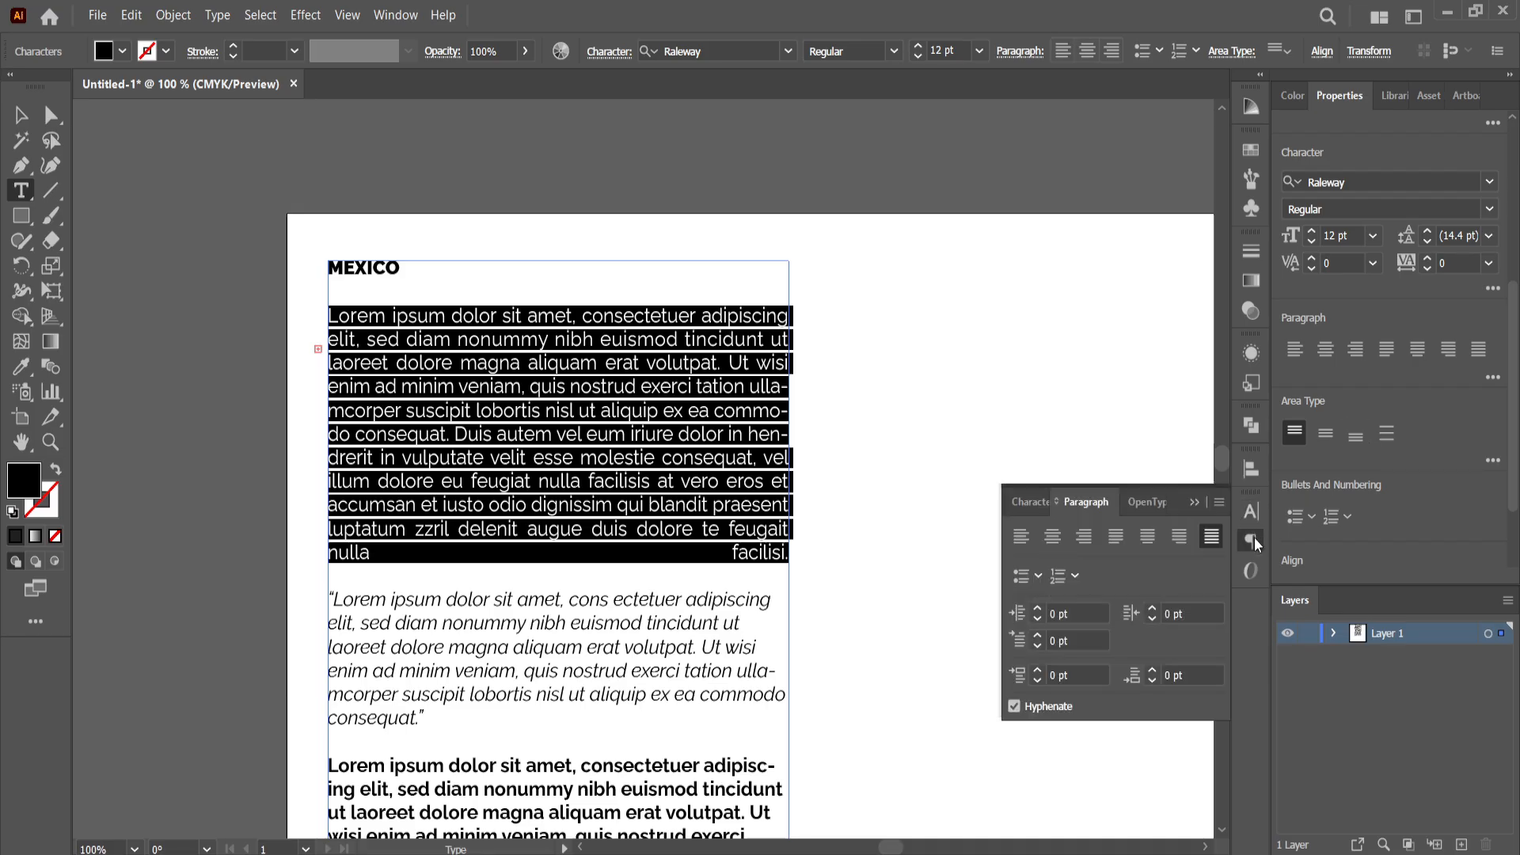
left_click(1248, 545)
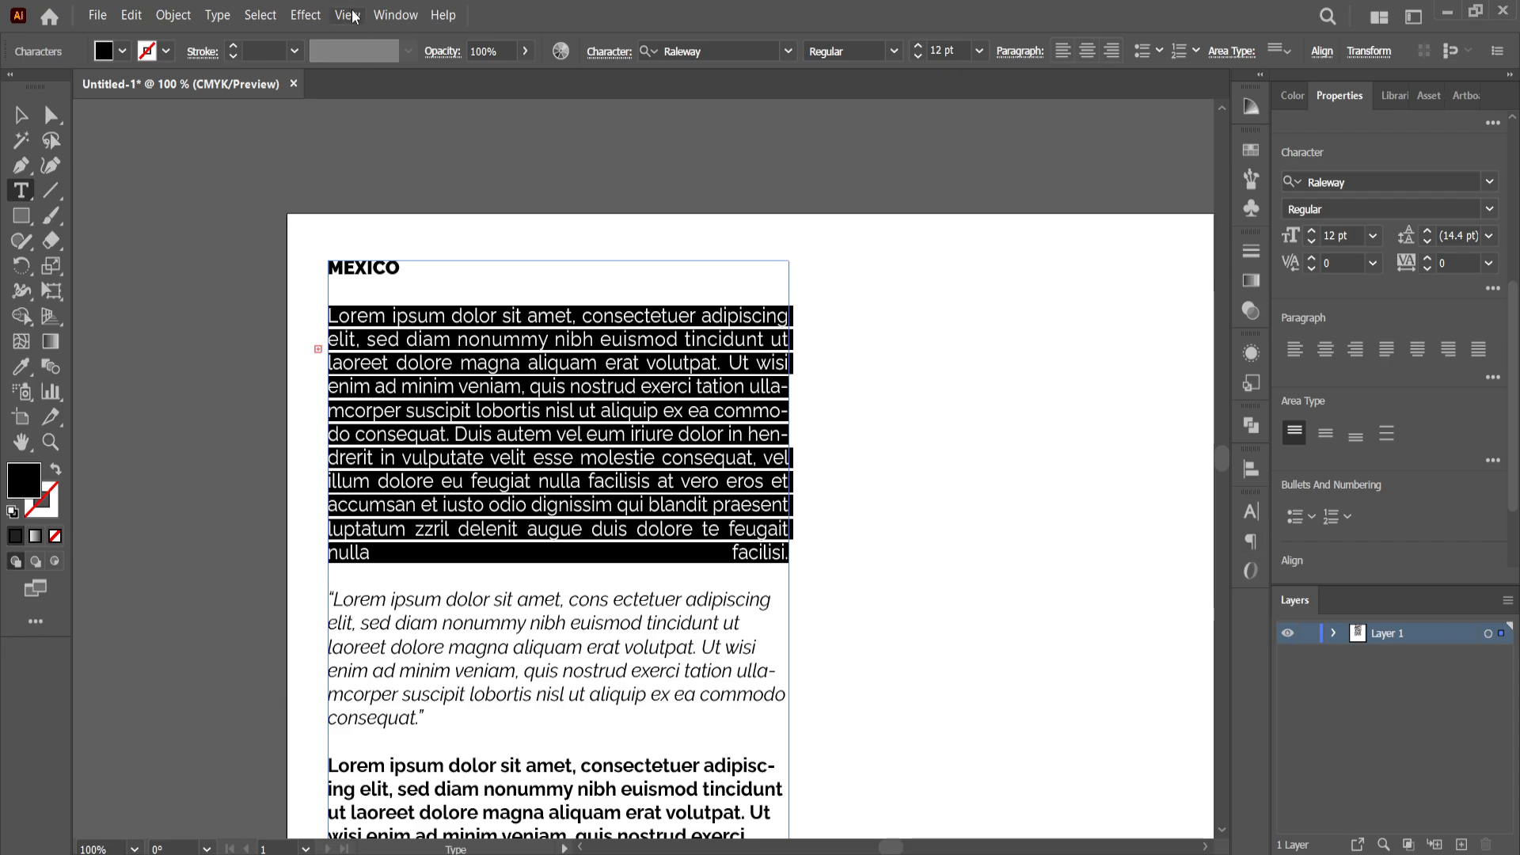
Look over the available type panels, deselect the text, and compare the Character and Paragraph panels
left_click(399, 15)
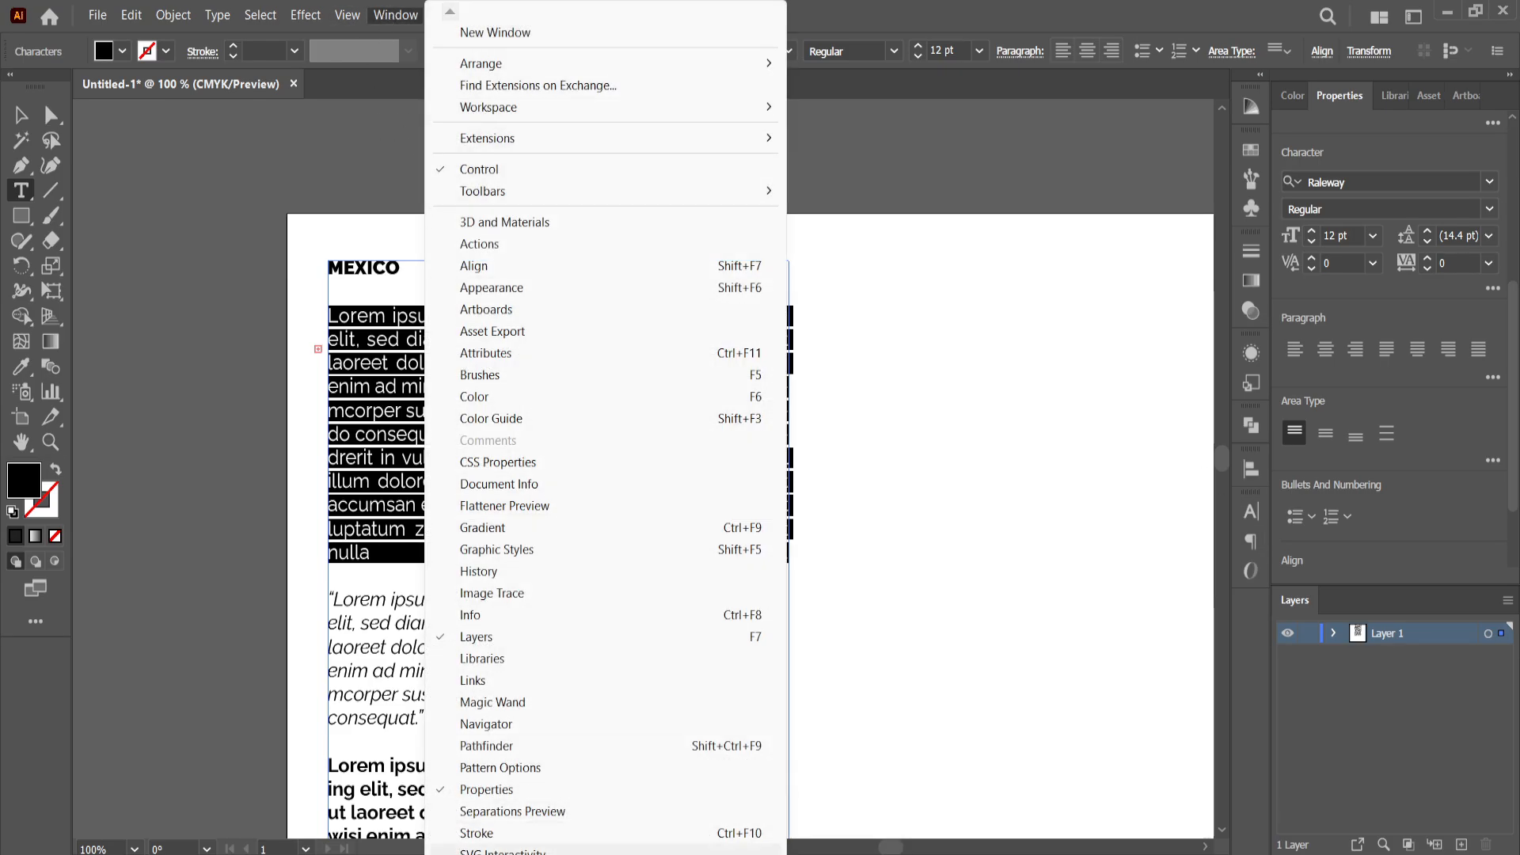
mouse_move(520, 854)
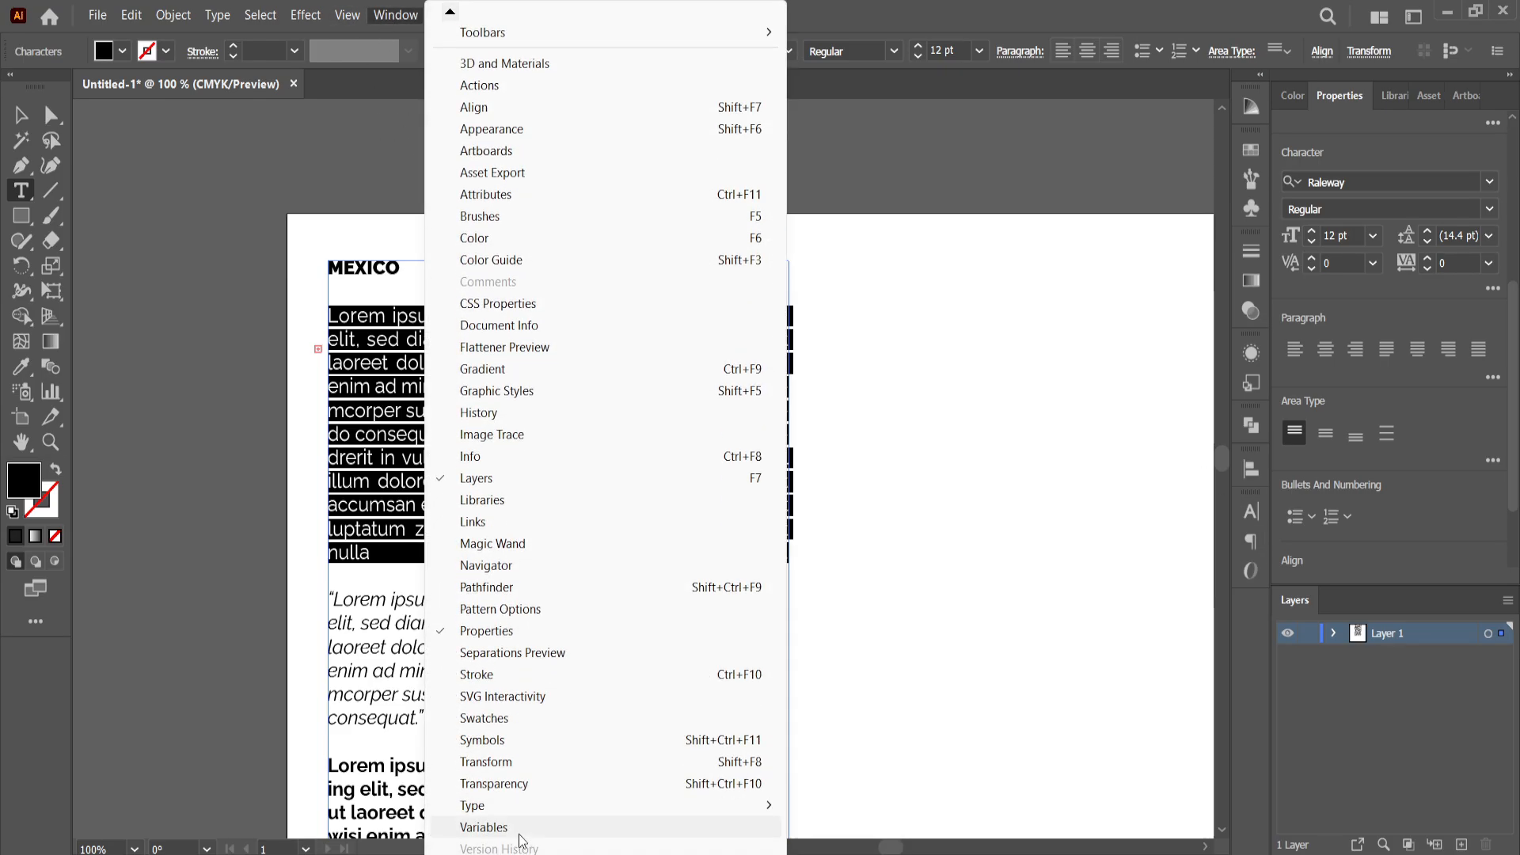
mouse_move(739, 808)
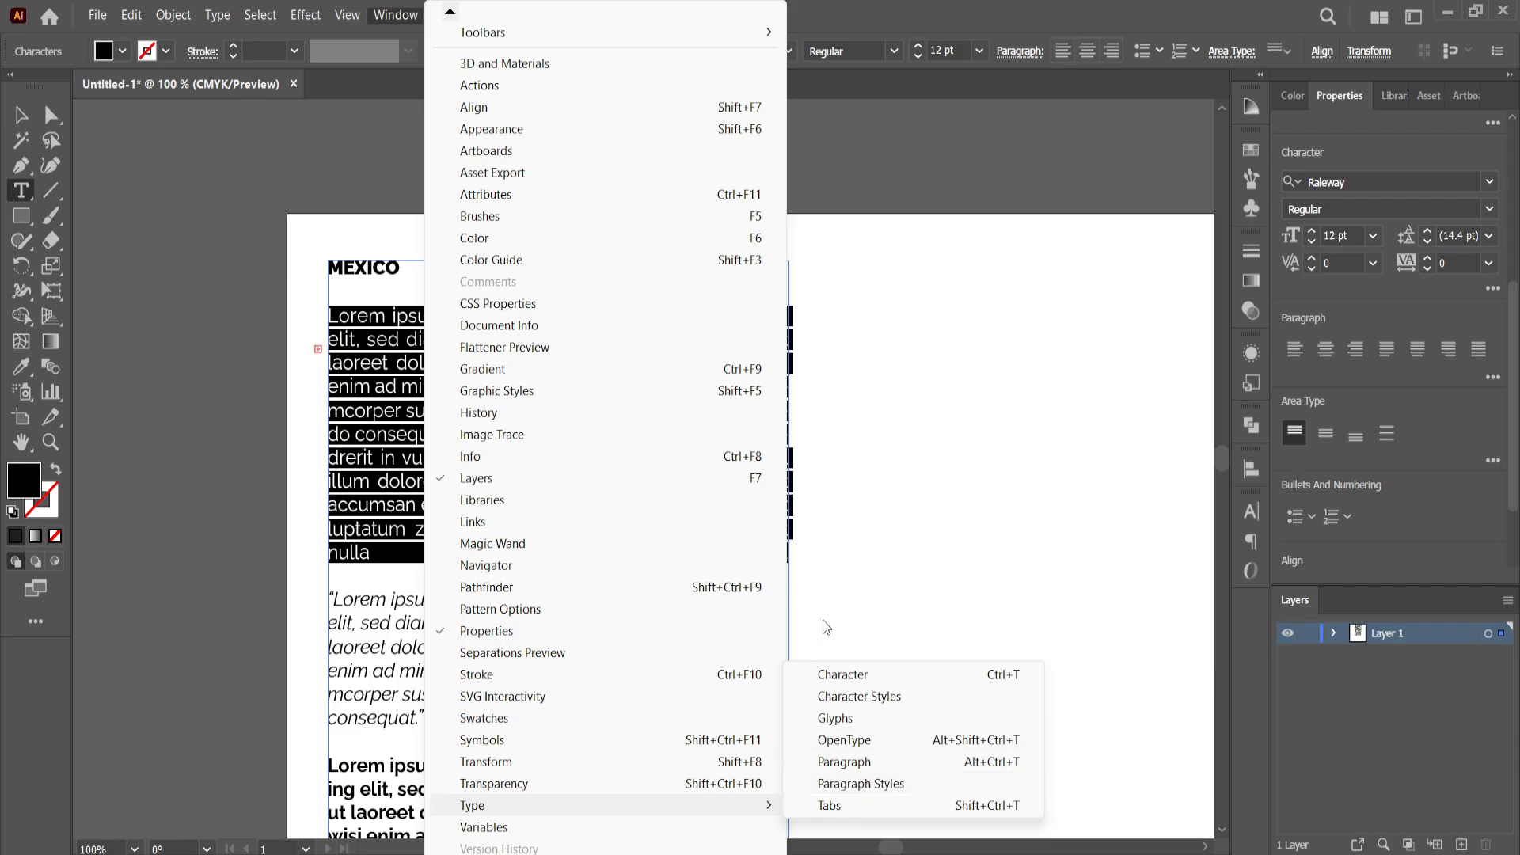
left_click(882, 501)
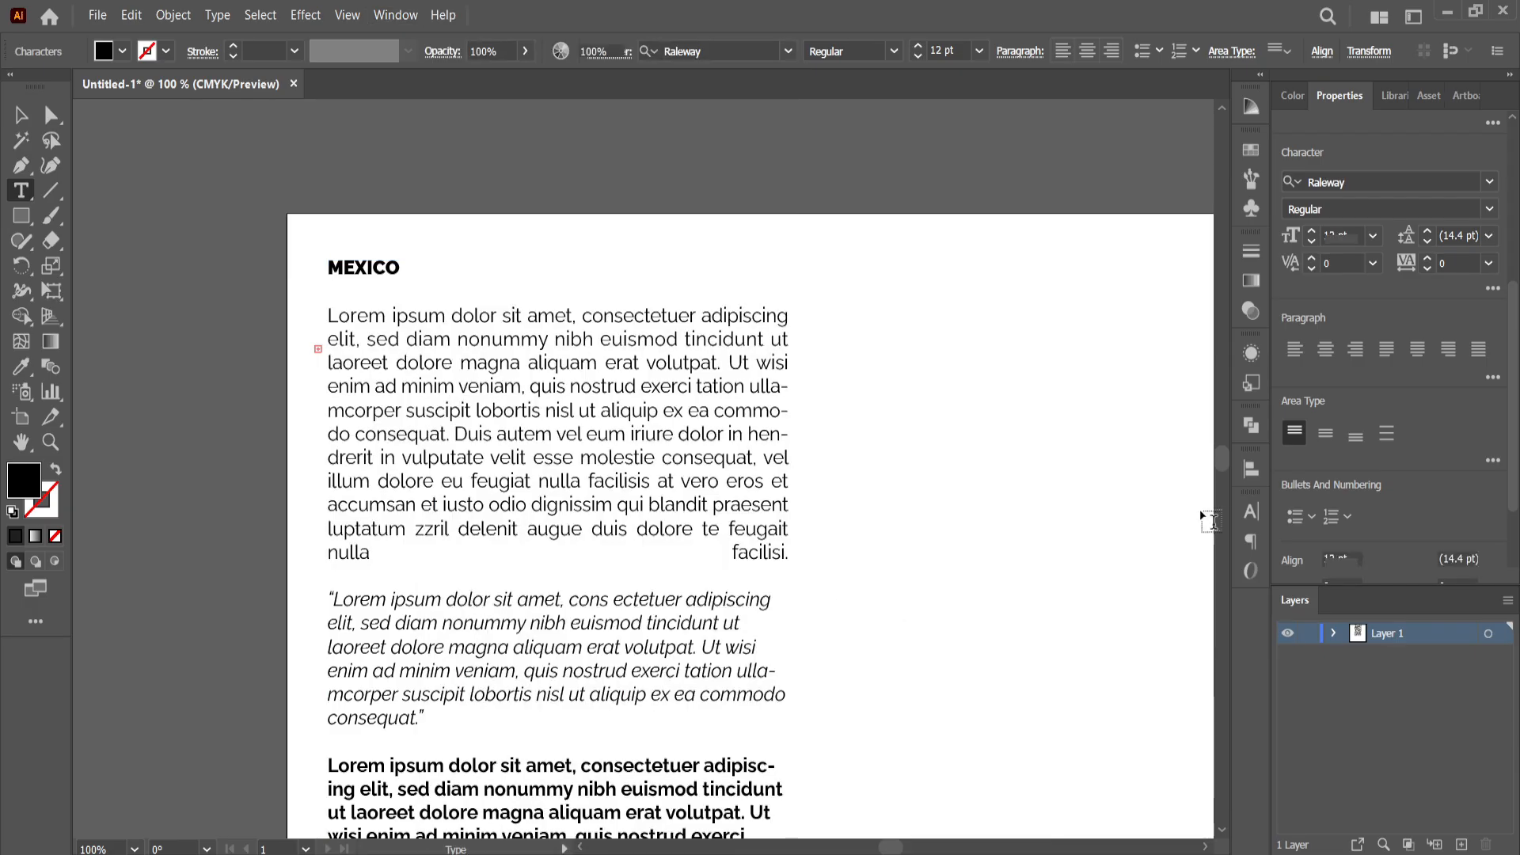
left_click(1249, 515)
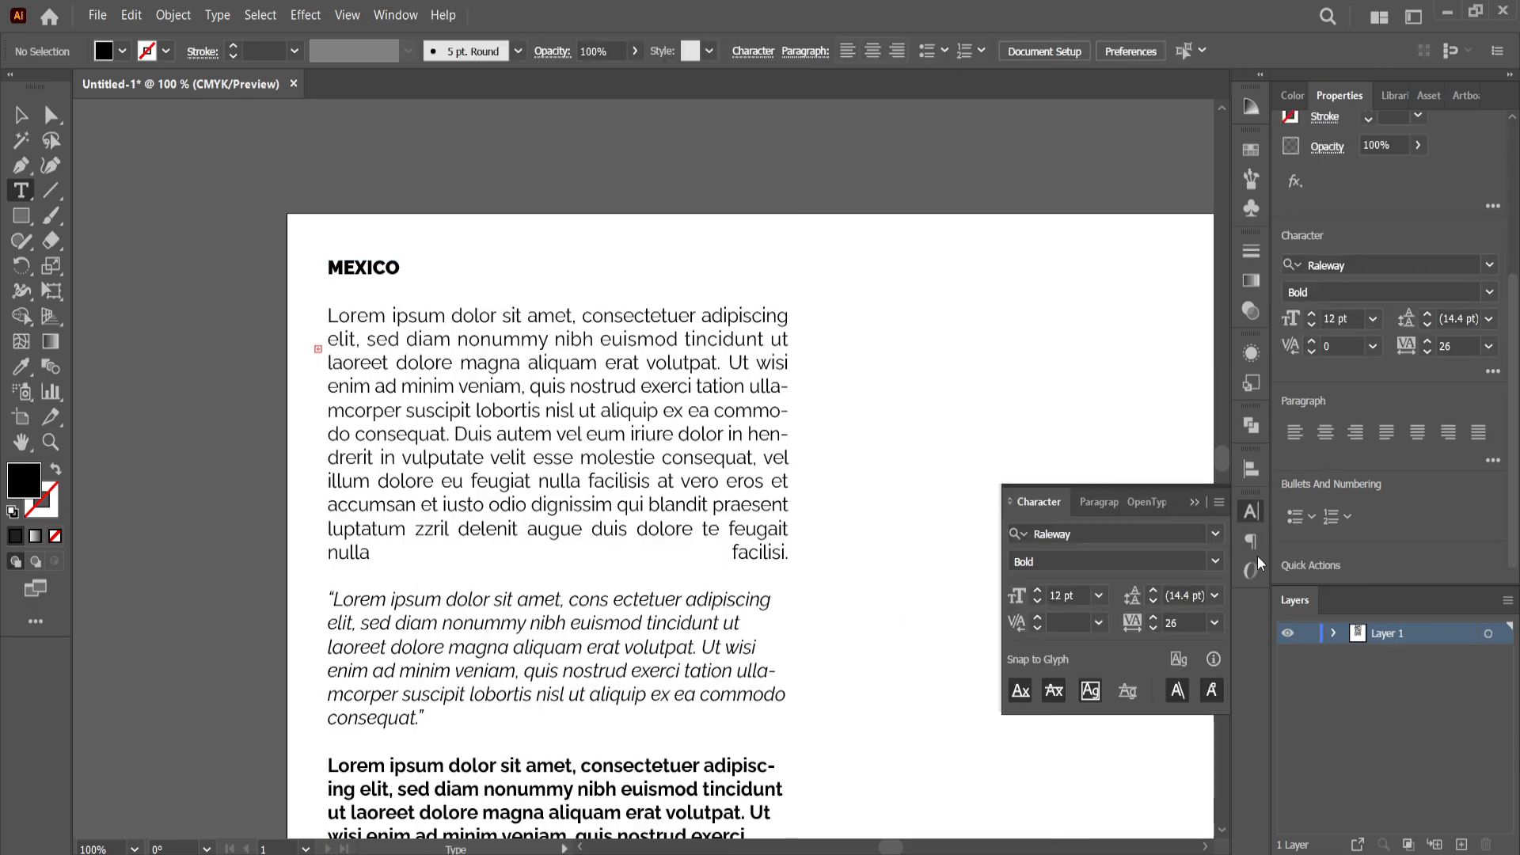
left_click(1255, 546)
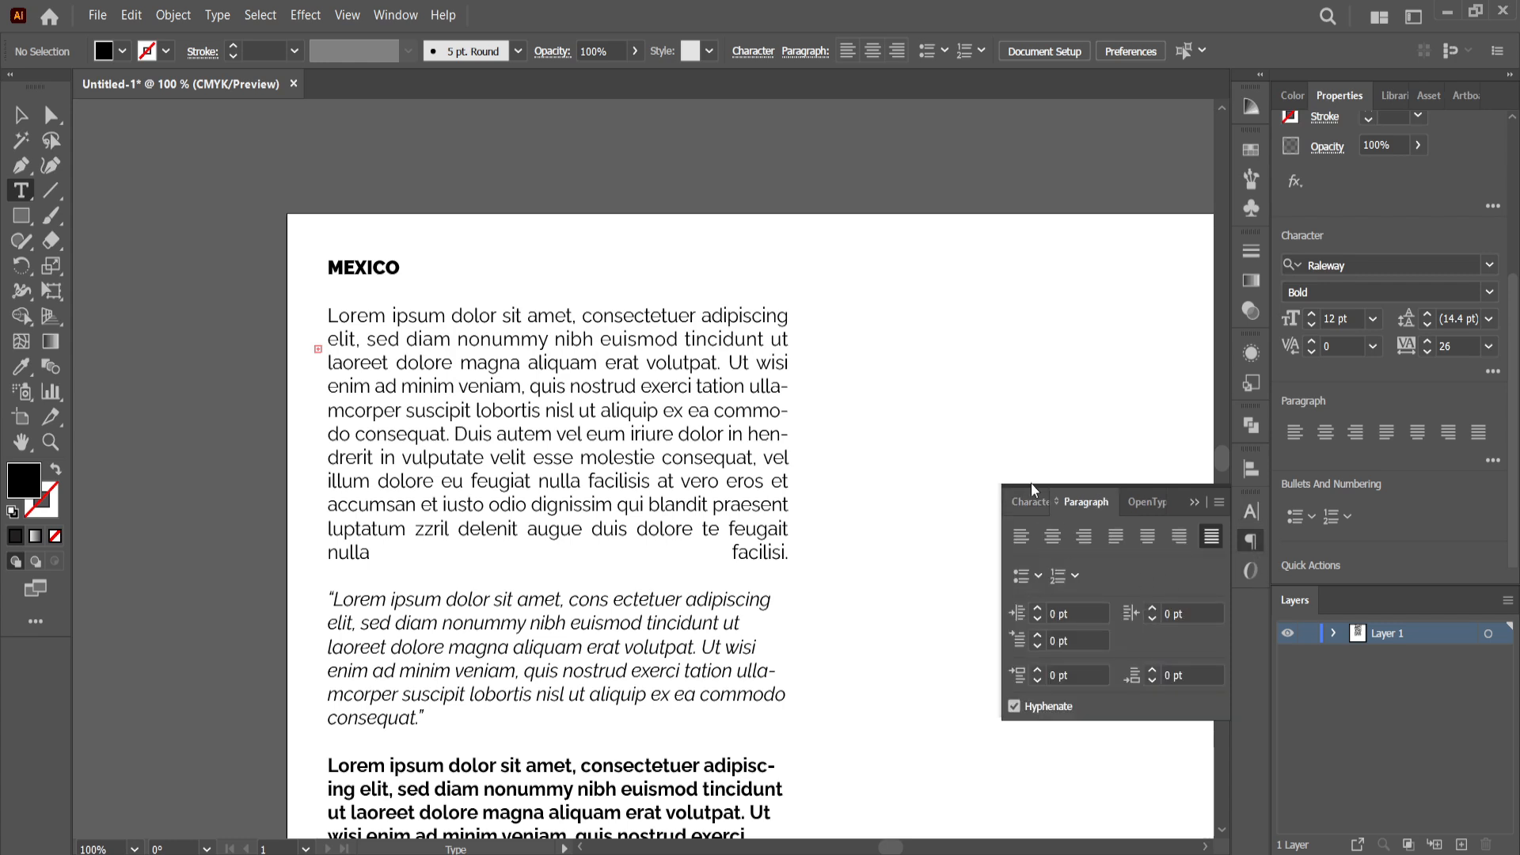
left_click(1038, 502)
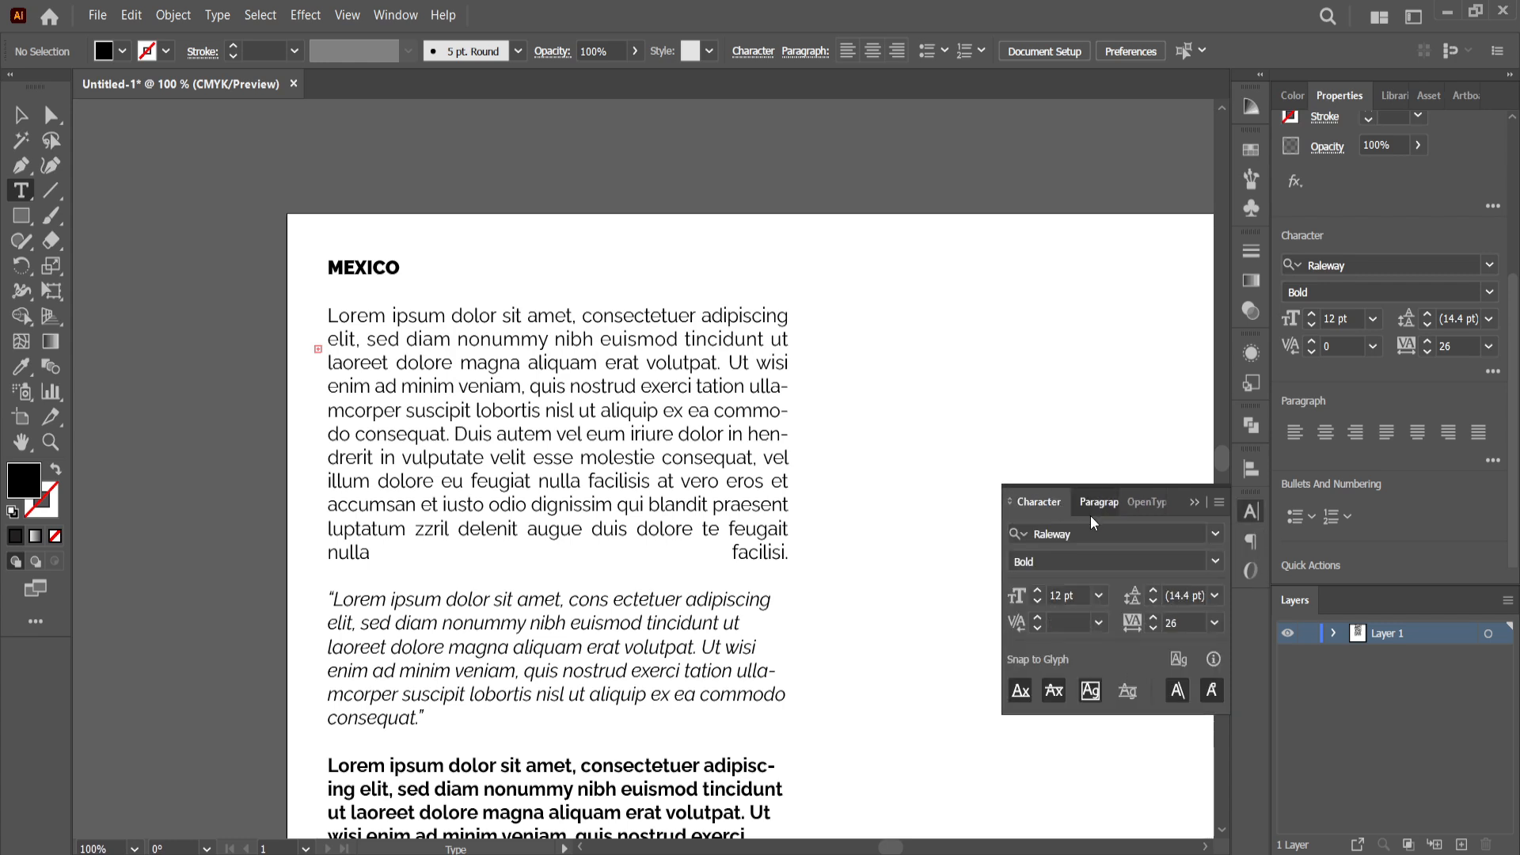
left_click(1094, 505)
left_click(1022, 503)
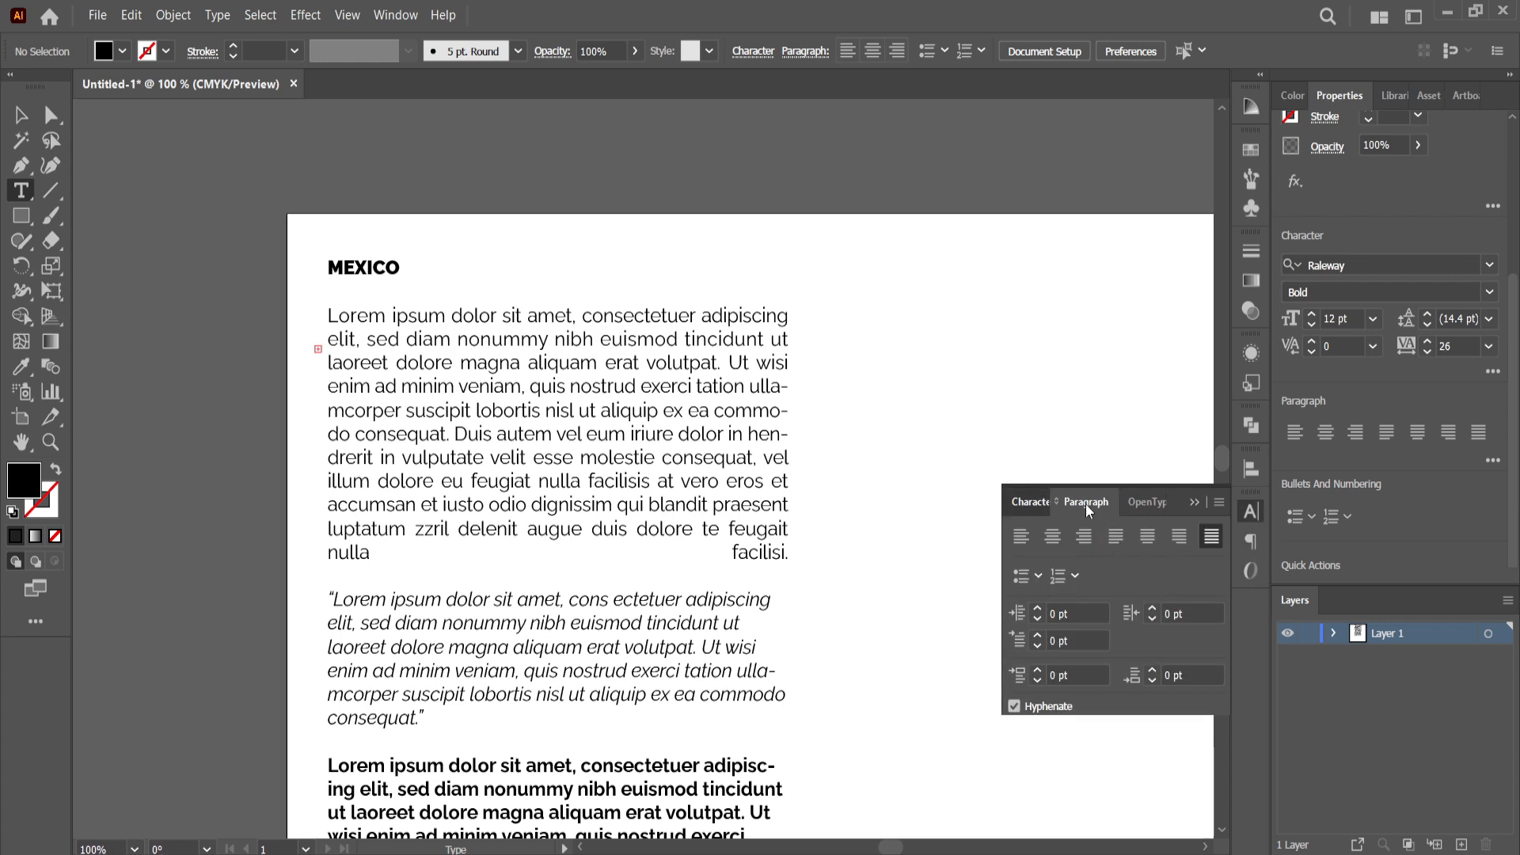
left_click(1096, 505)
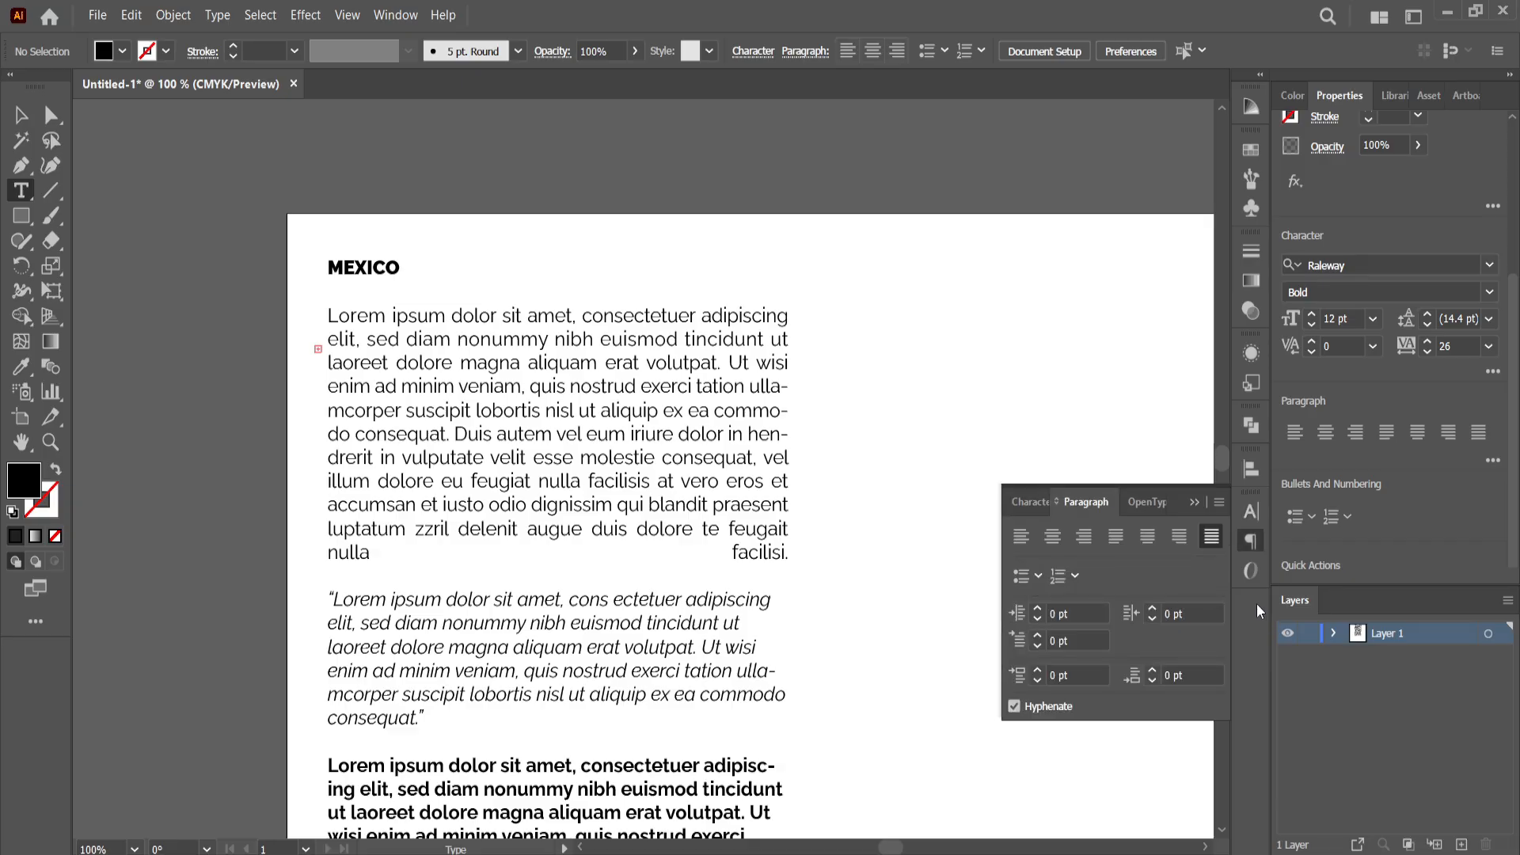
Show the Character Styles and Paragraph Styles panels, dock them below the other type panels, and collapse them
left_click(390, 15)
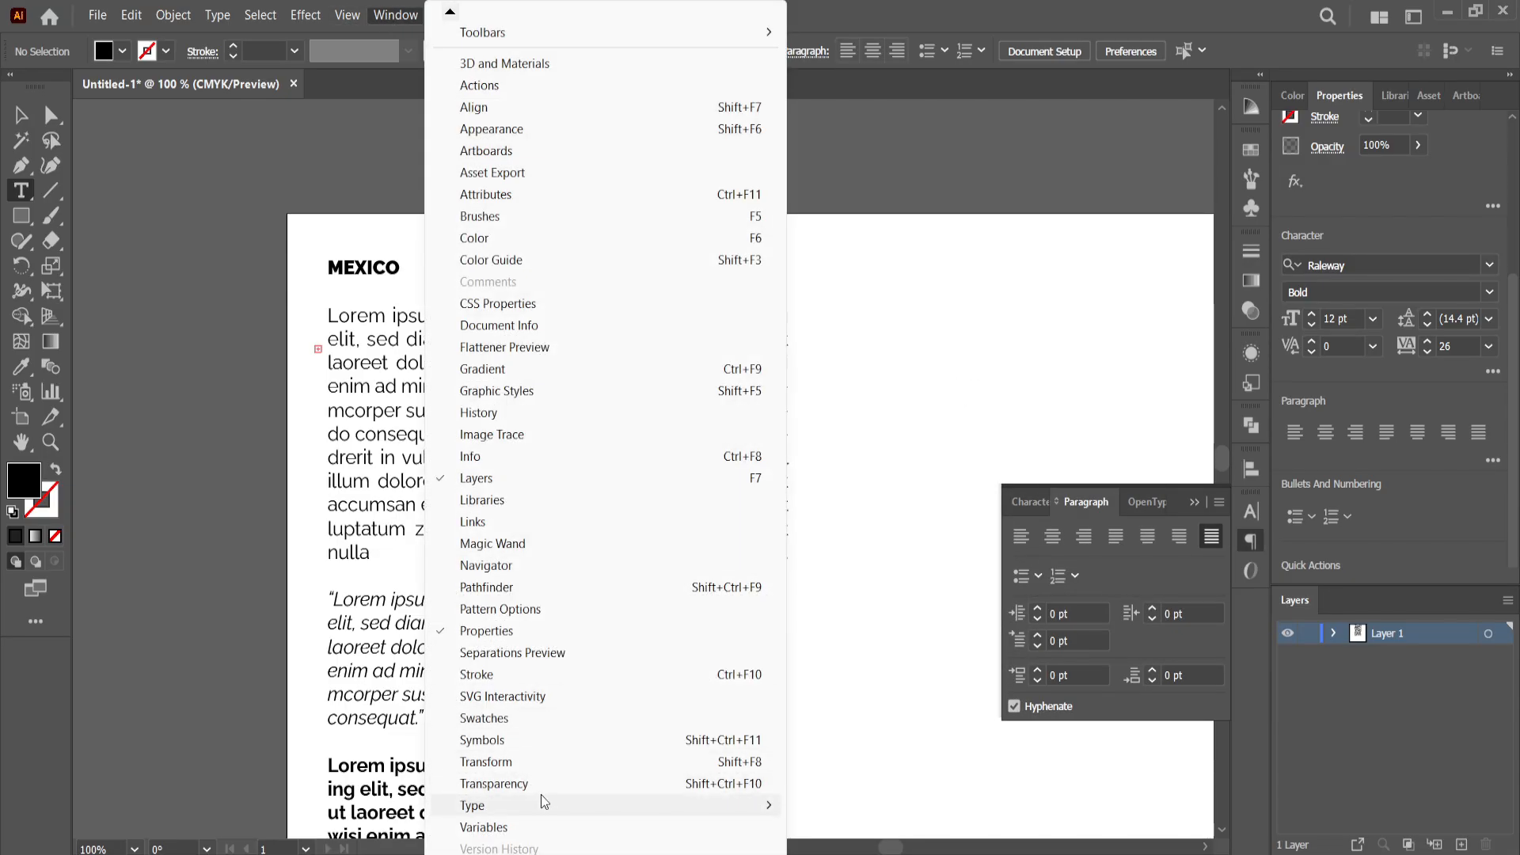
mouse_move(540, 801)
left_click(859, 697)
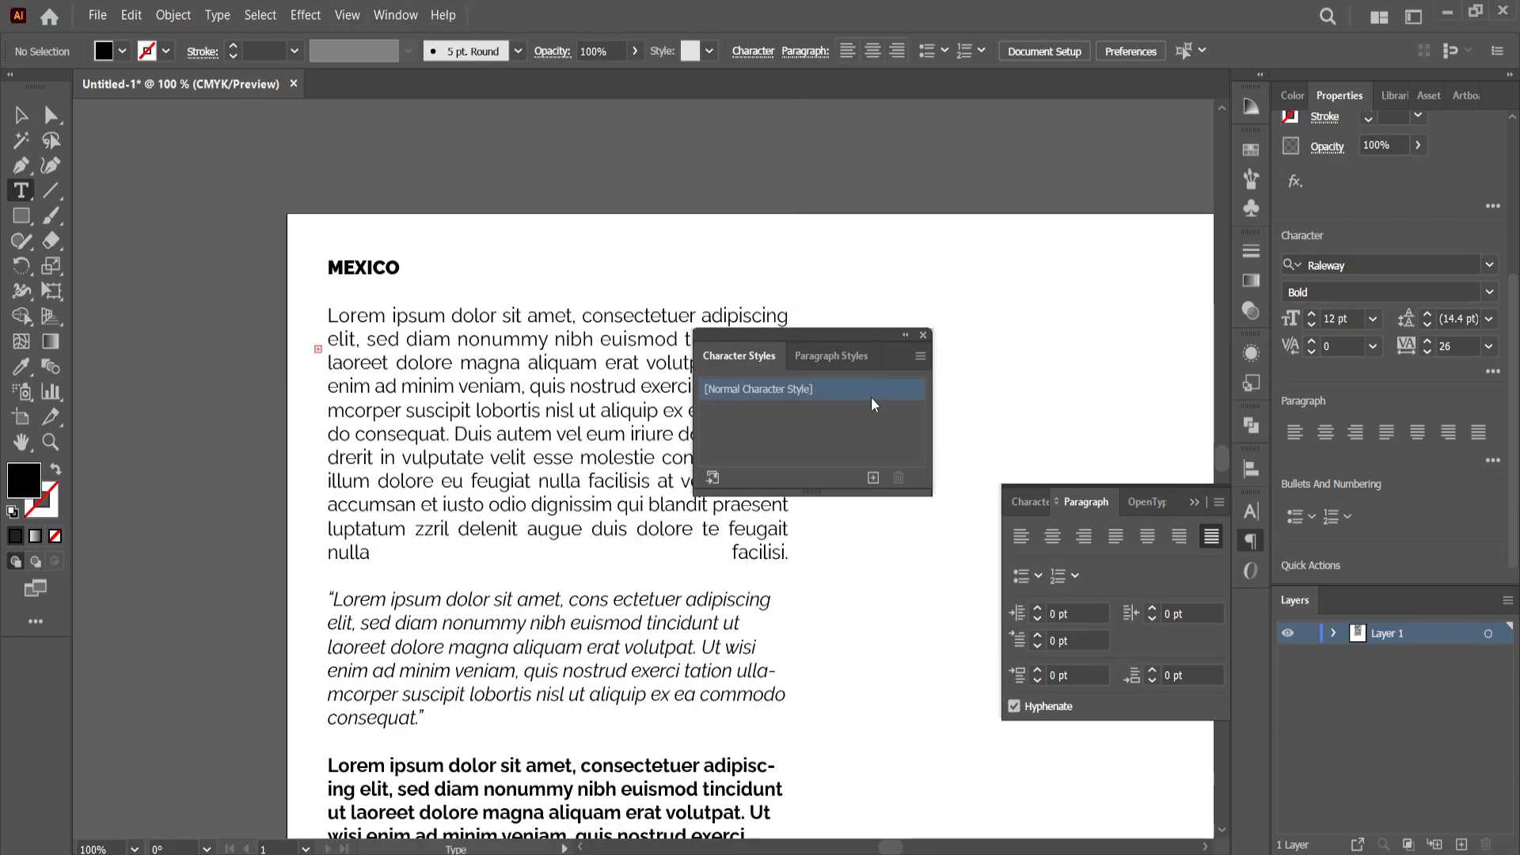
left_click_drag(777, 337, 1248, 603)
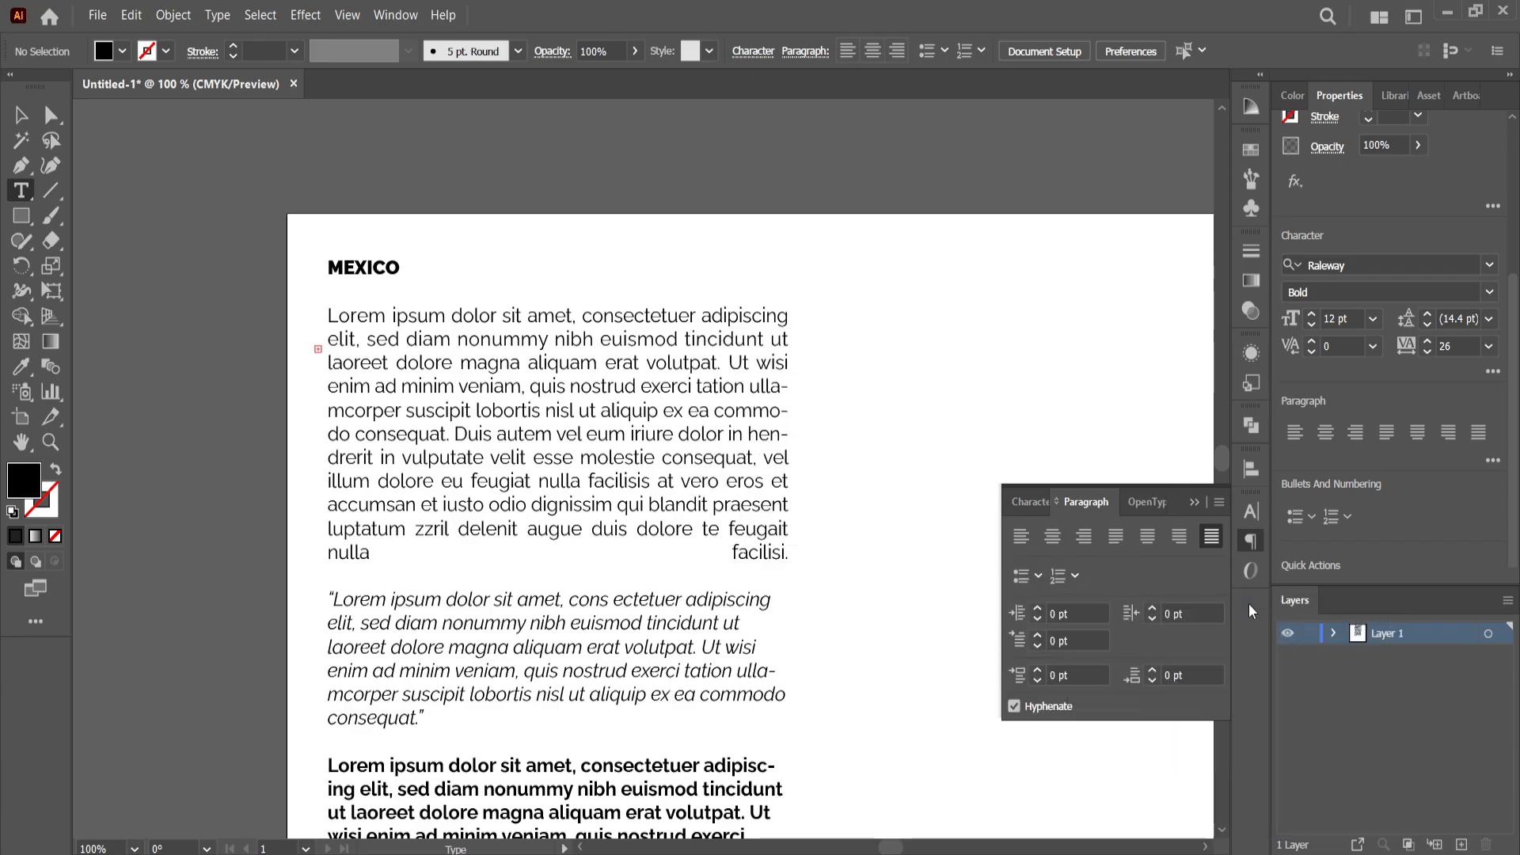
left_click(1194, 502)
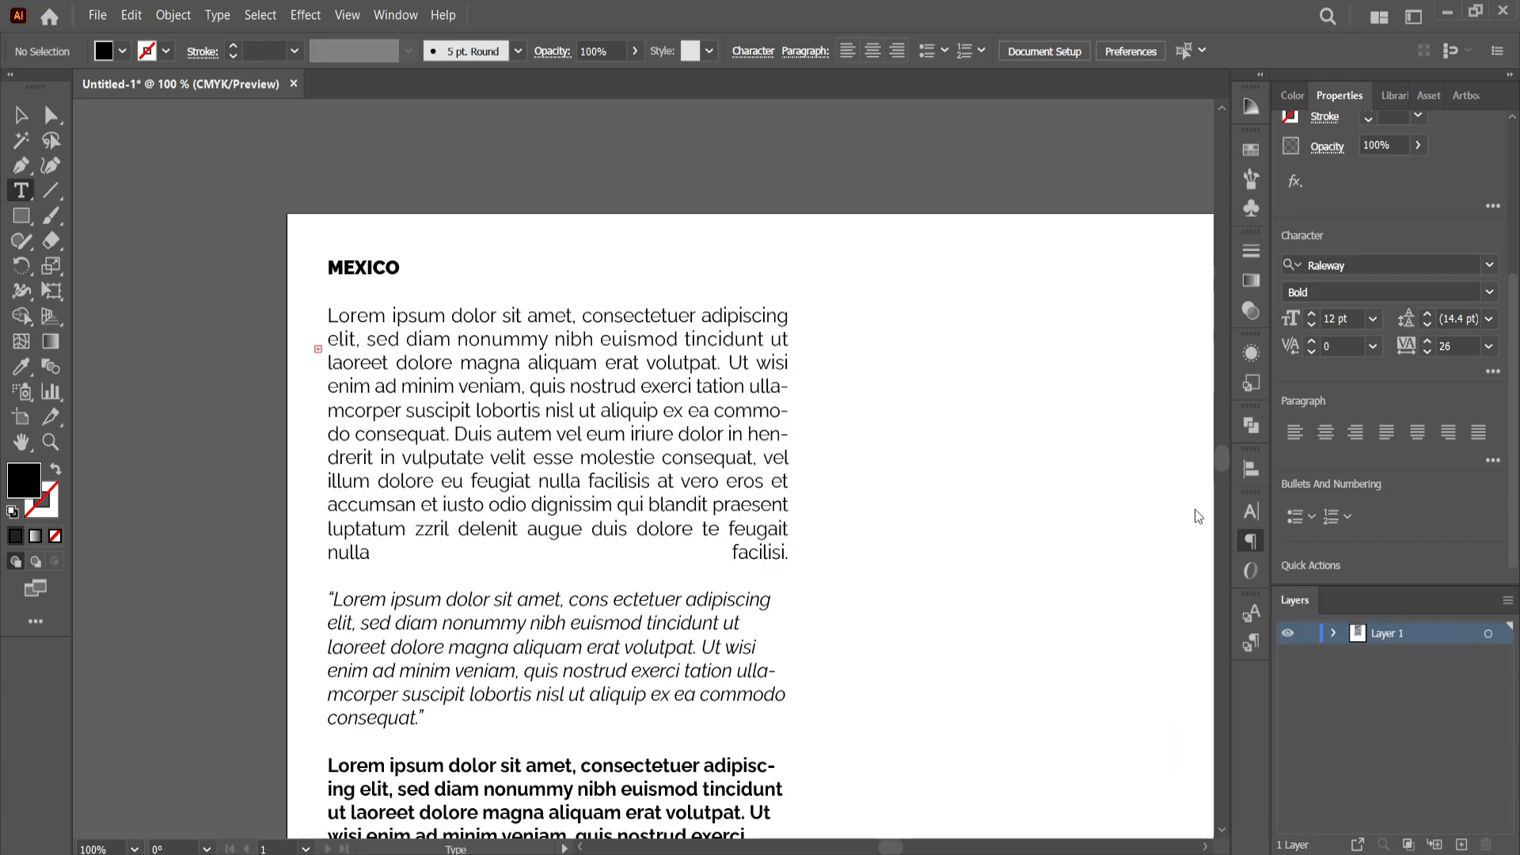
left_click(1249, 612)
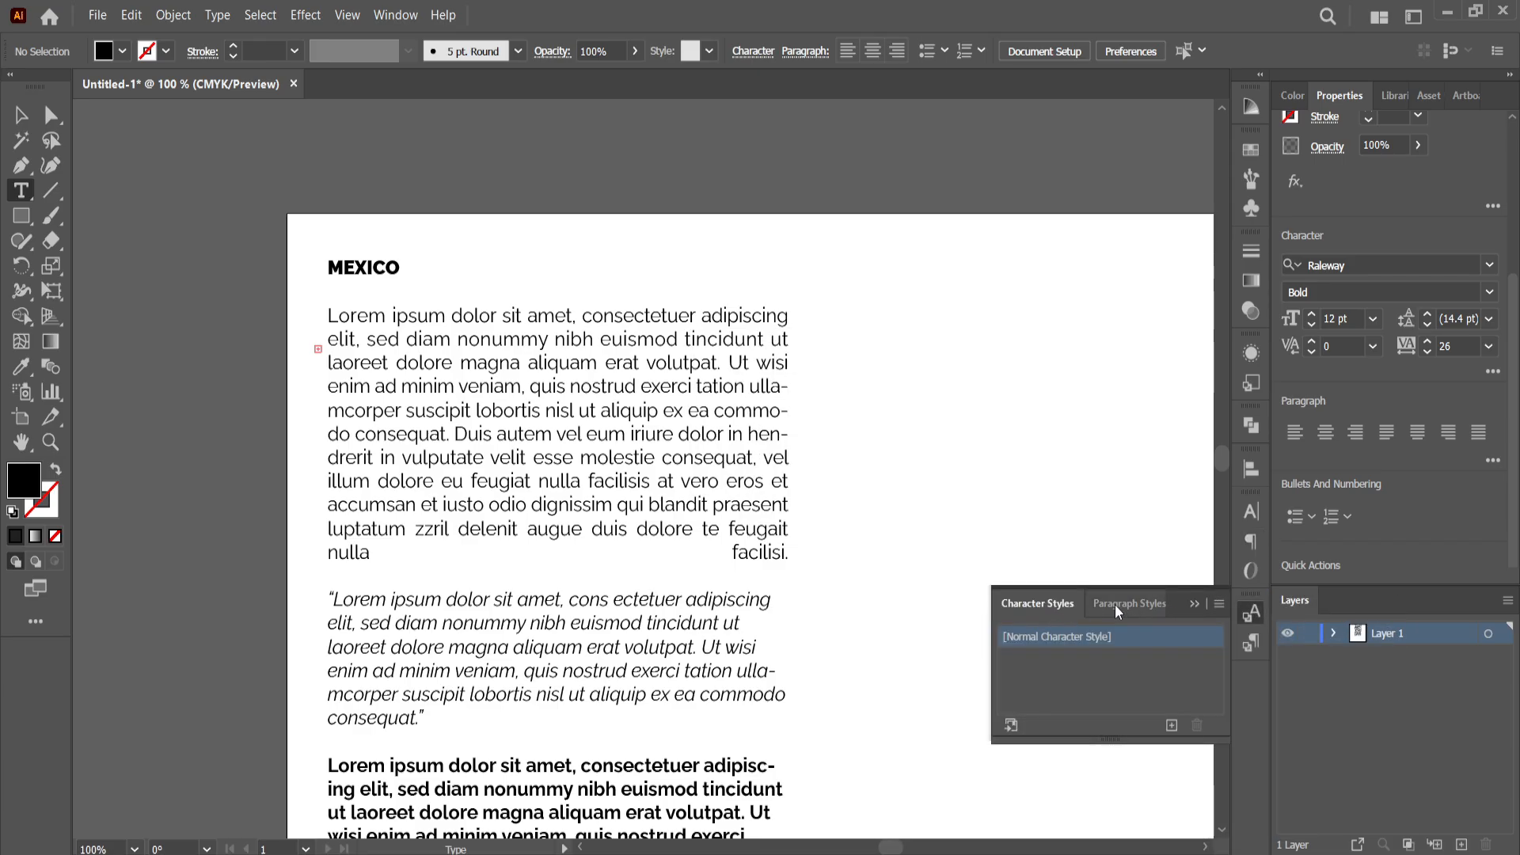
left_click(1191, 605)
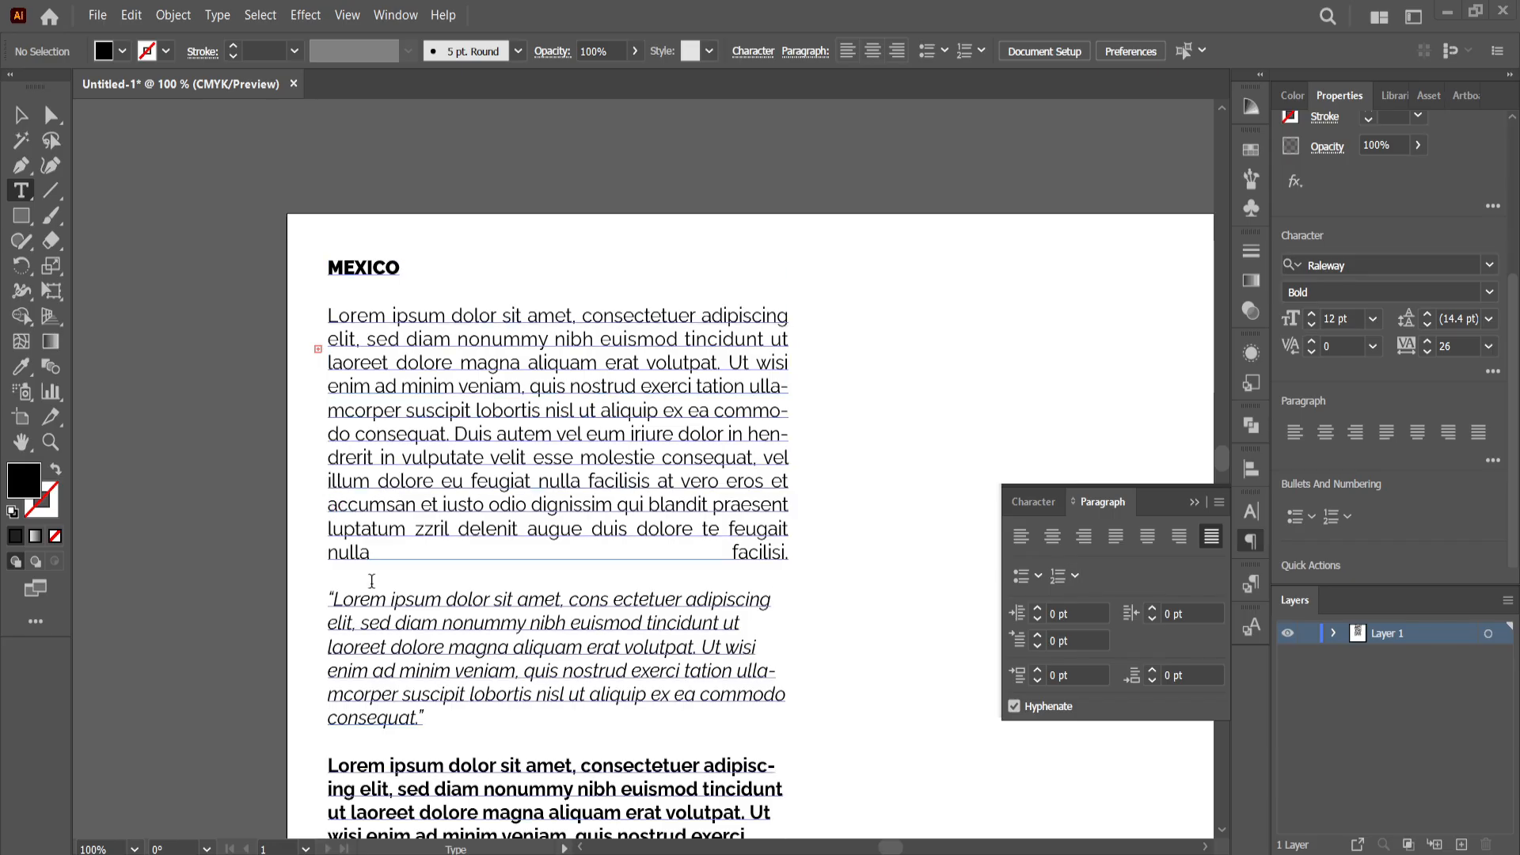
Add two new lines after the final bold paragraph in the text block
scroll(525, 542, "down", 5)
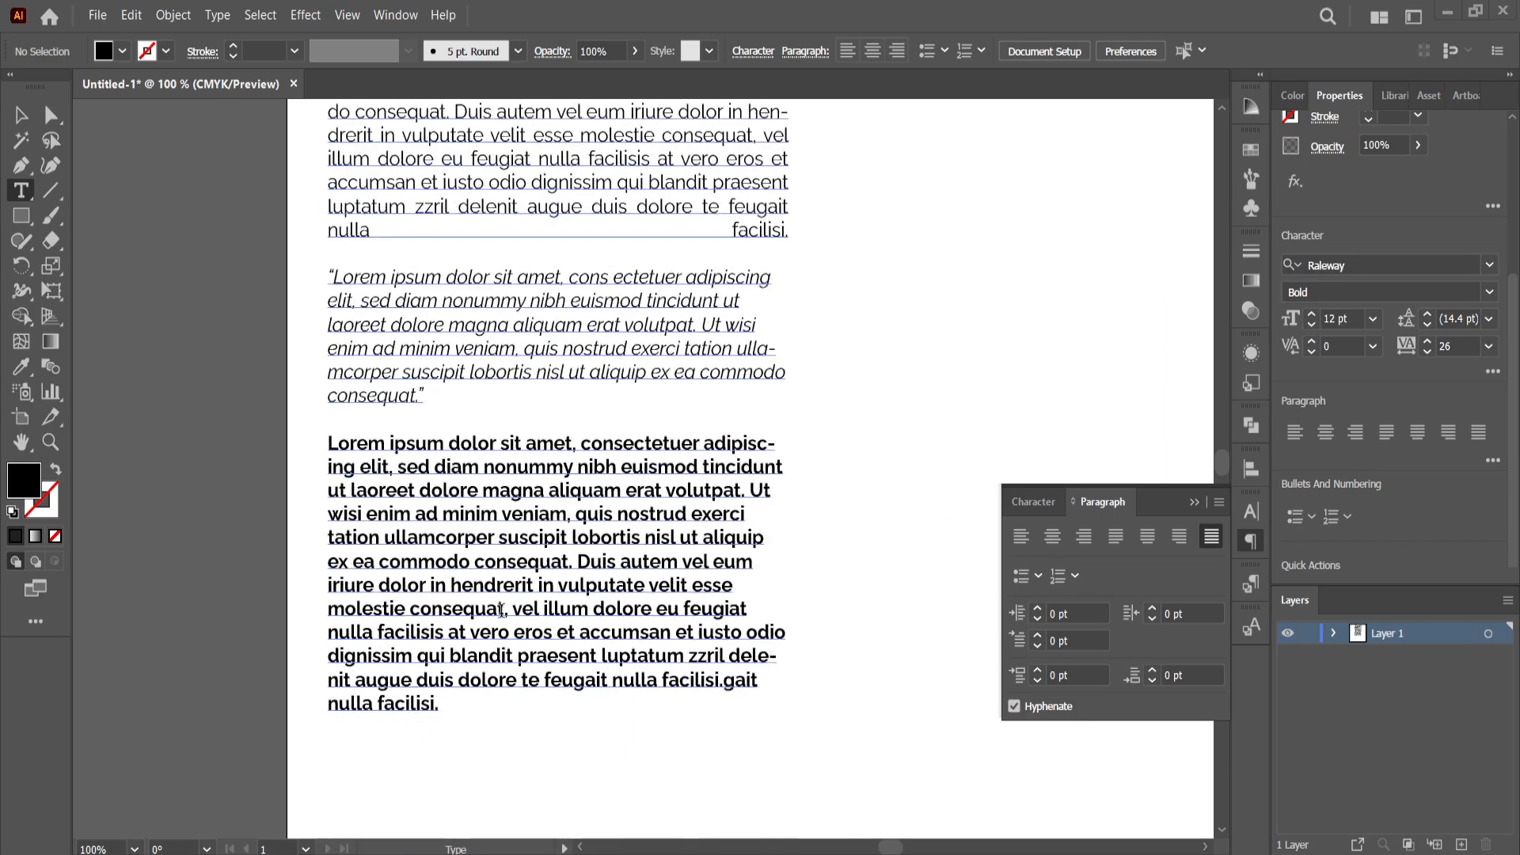
left_click(519, 642)
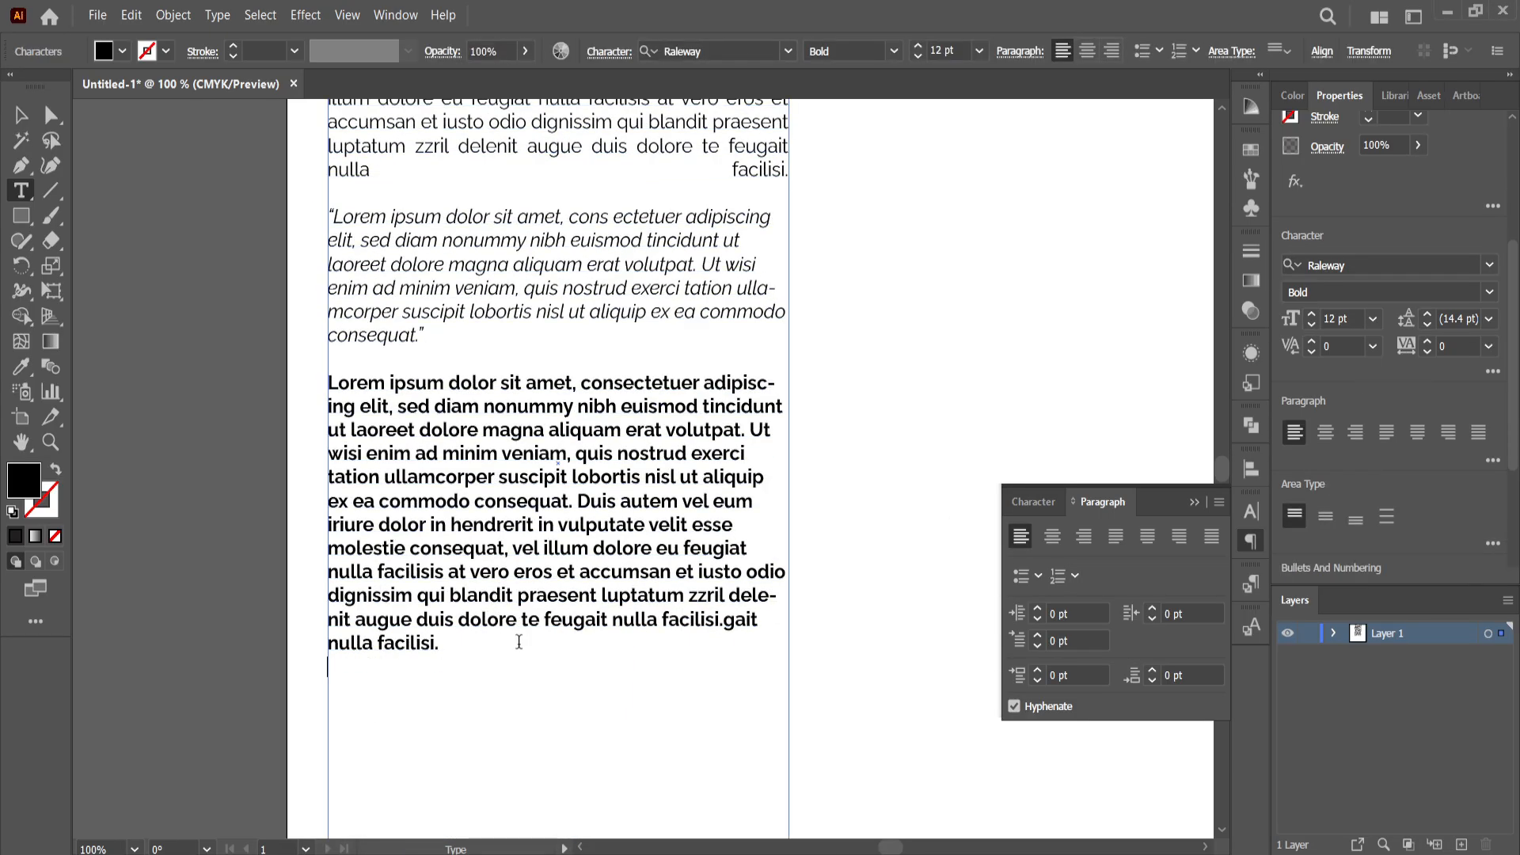
key("Return")
key("Return")
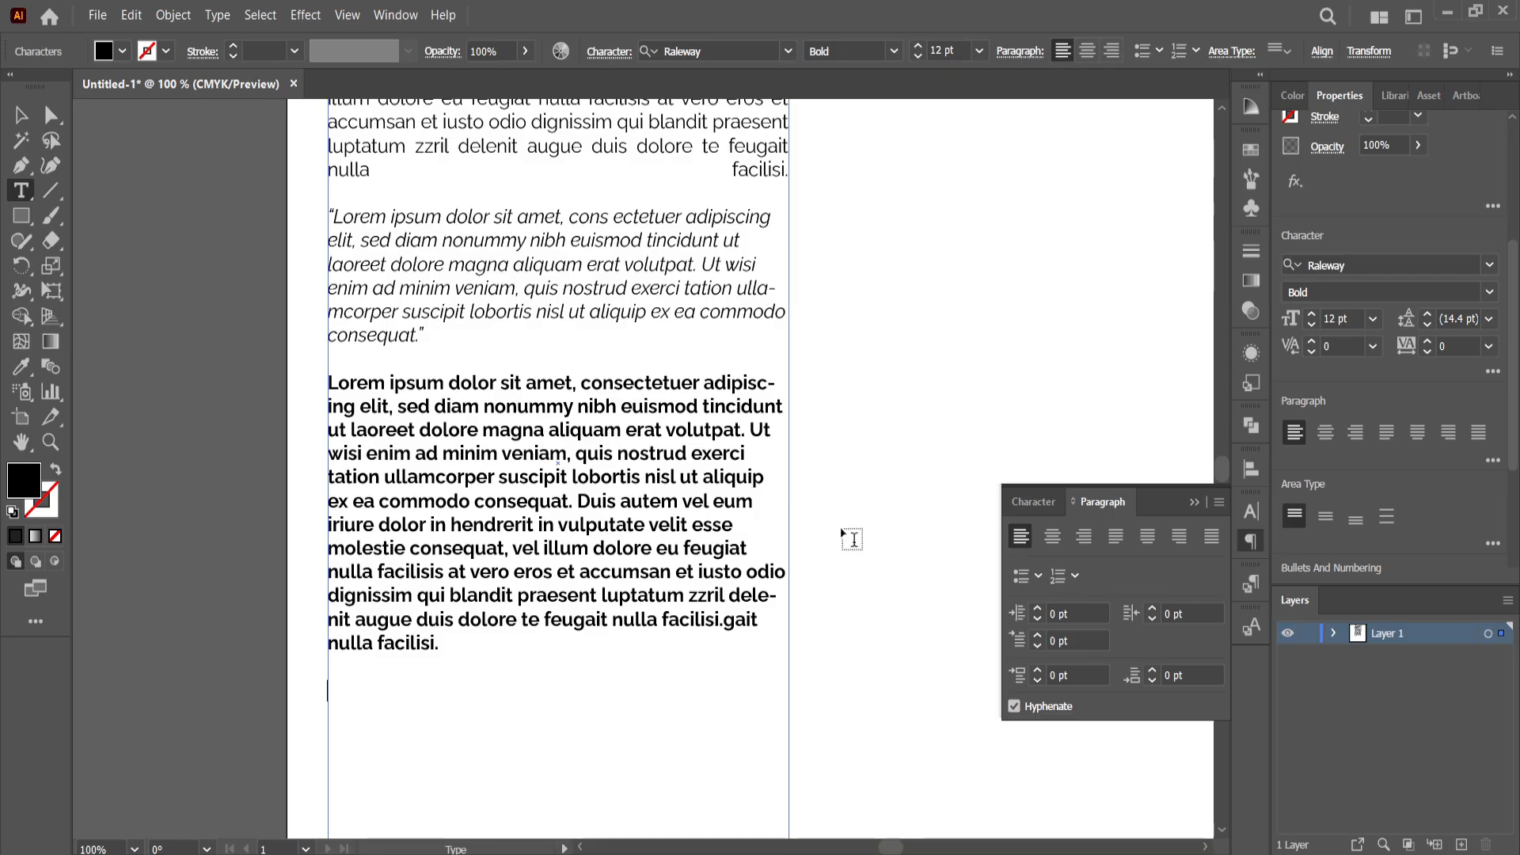
Review the bullet and numbering styles in the Bullets and Numbering options and cancel without changes
left_click(1040, 574)
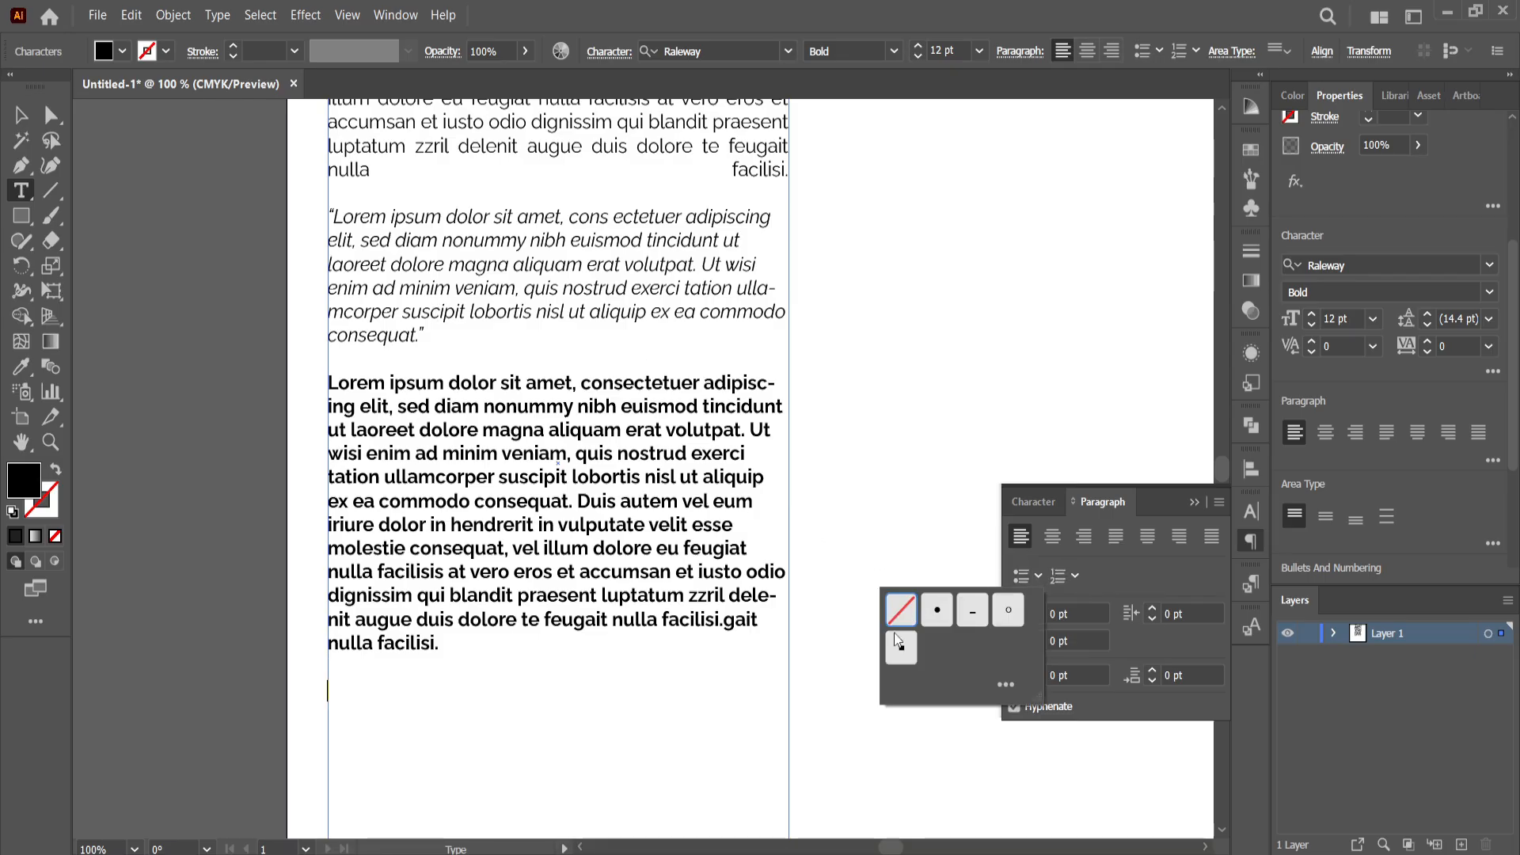
left_click(1006, 686)
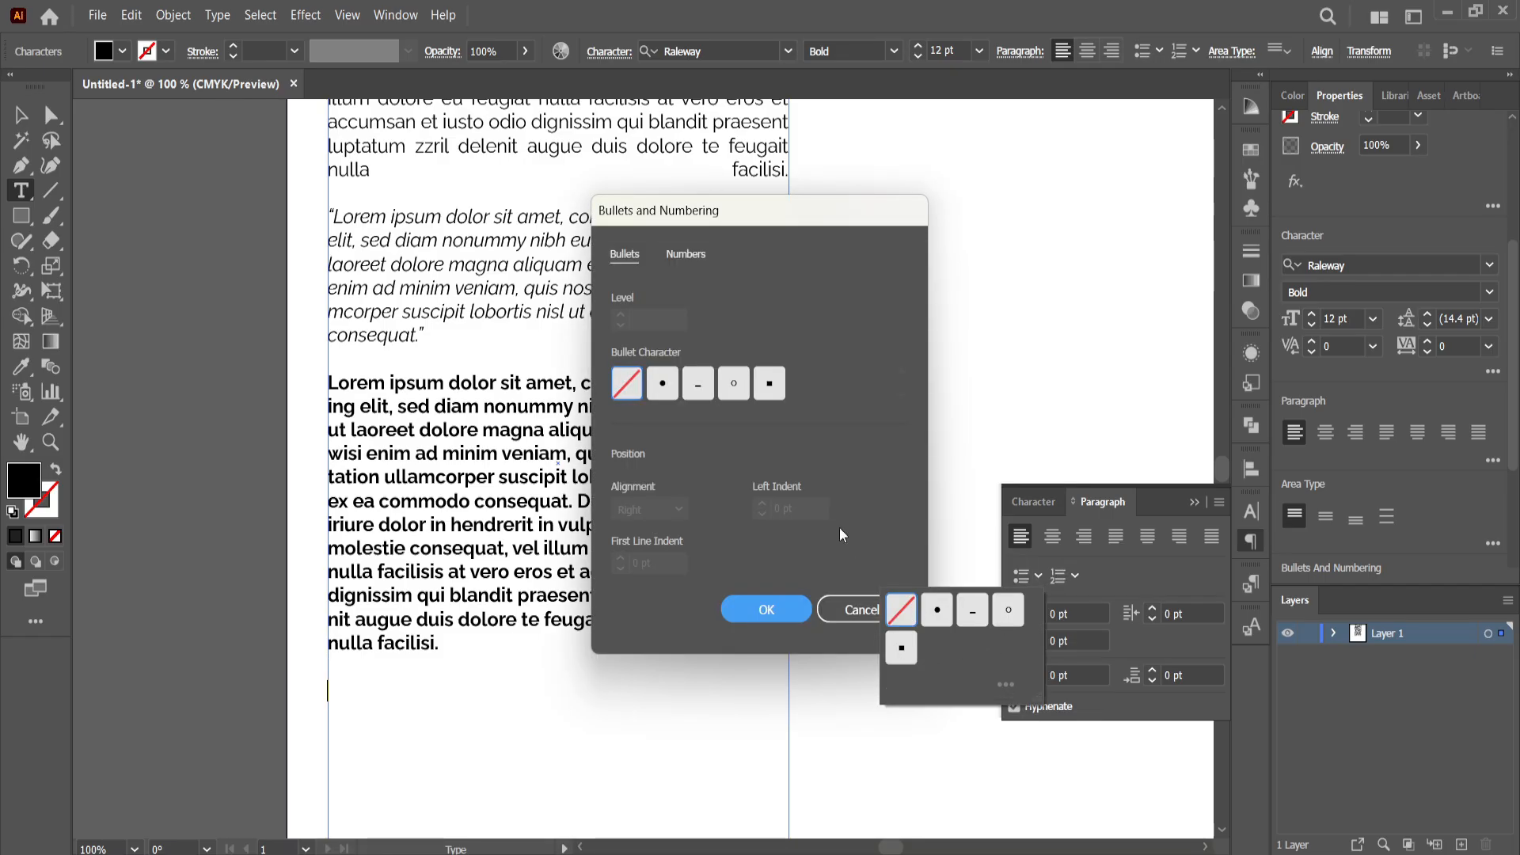
left_click(685, 252)
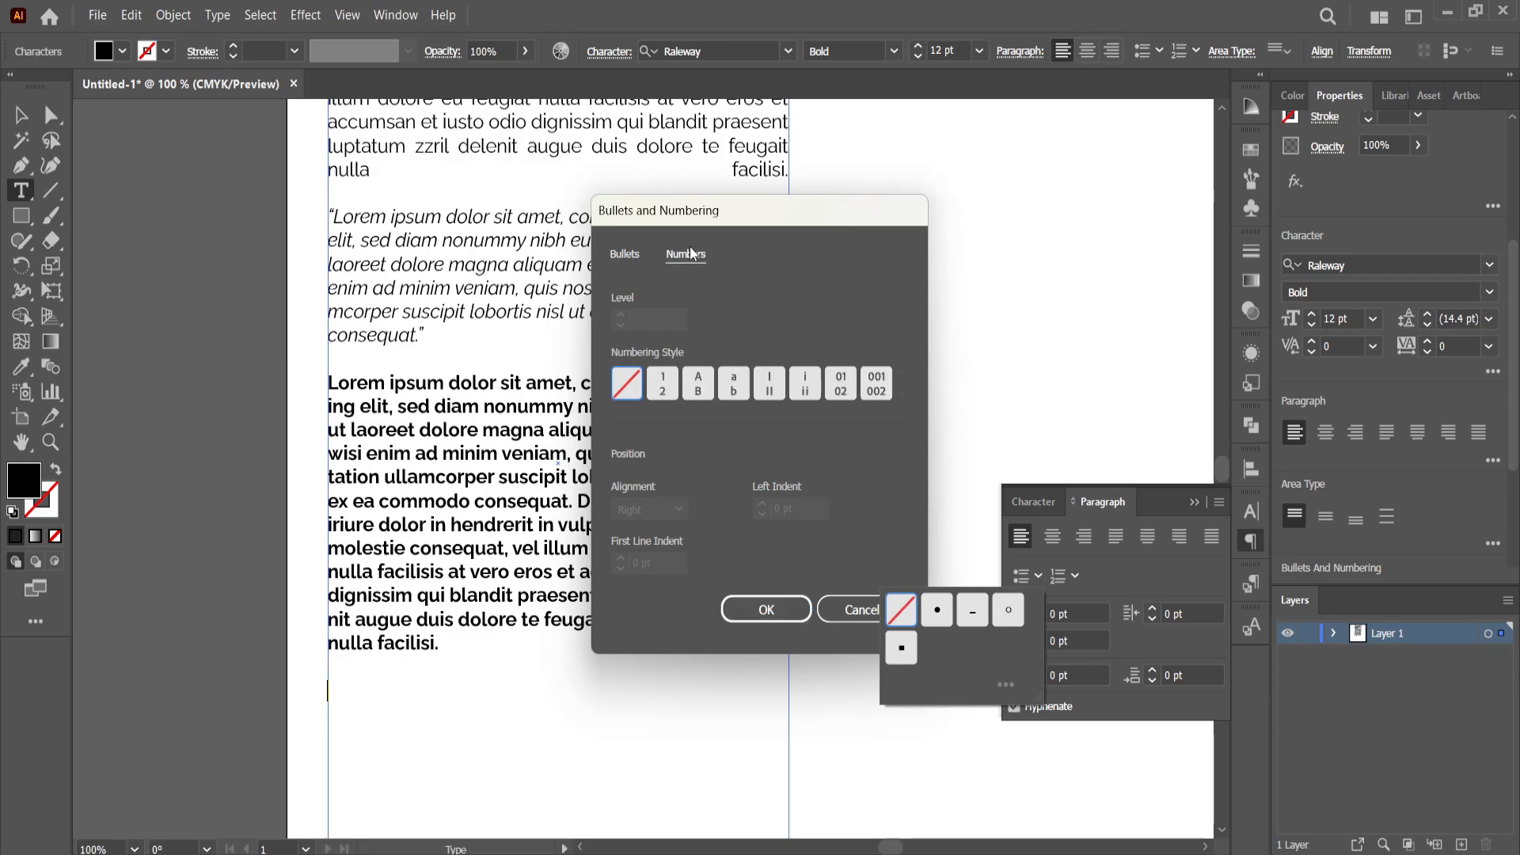
left_click(626, 252)
left_click(856, 613)
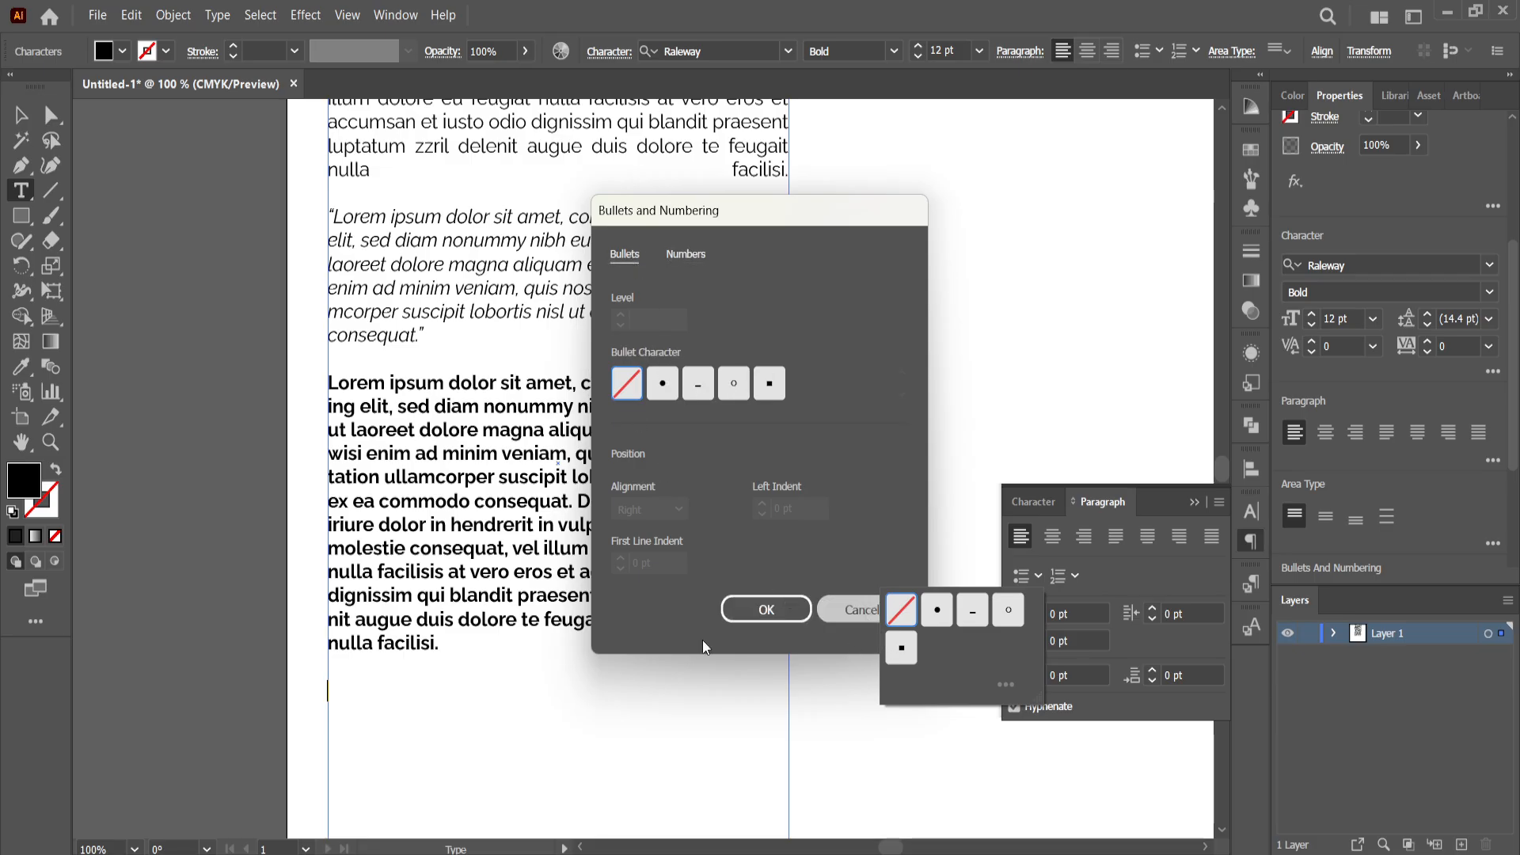
Create a round-bulleted list below the bold paragraph with the items UNO, DOS and TRES
left_click(938, 611)
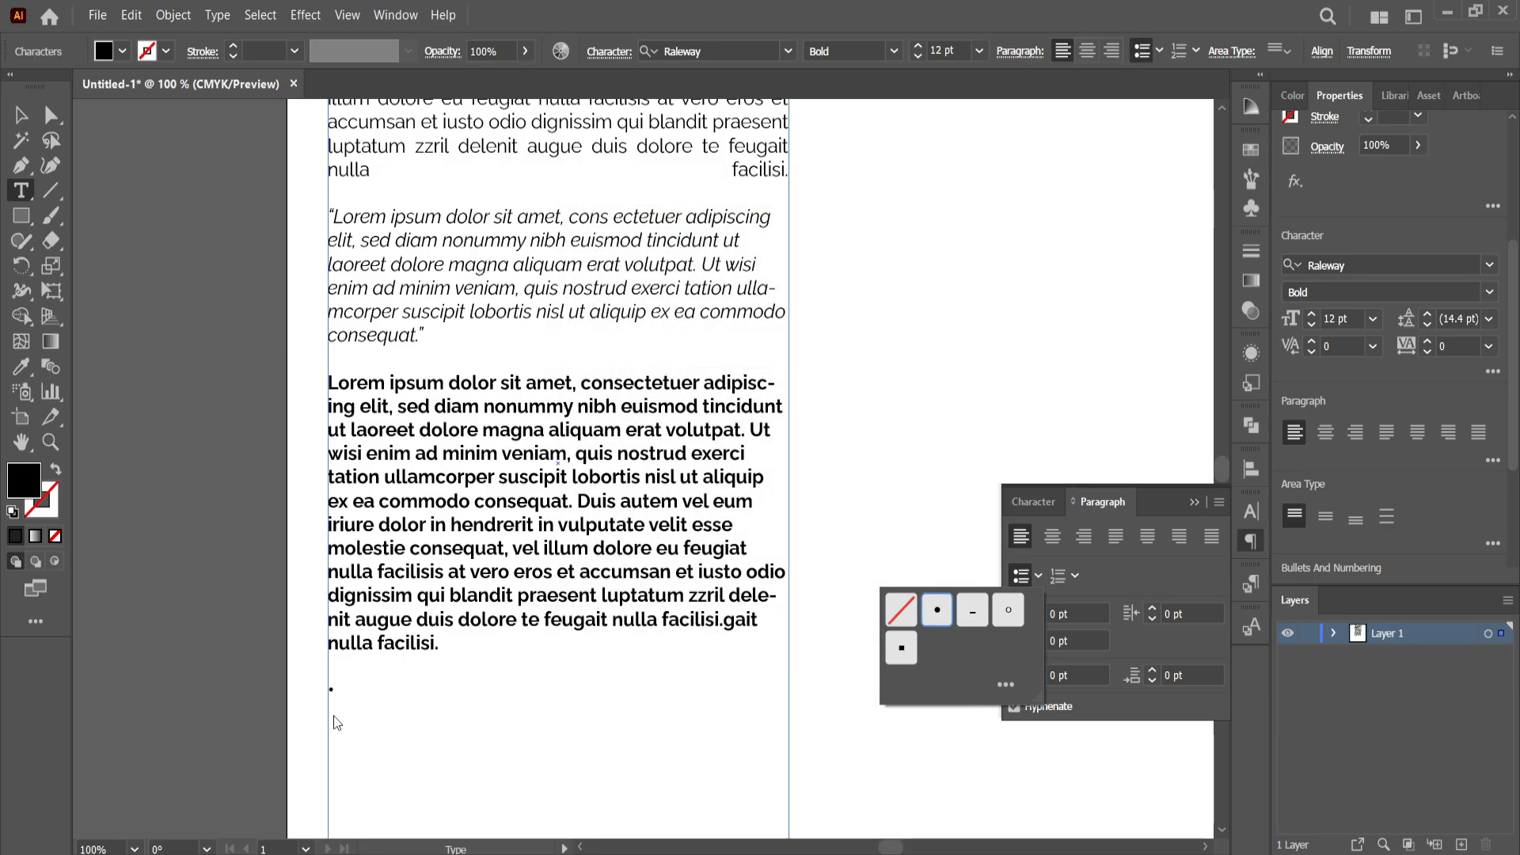
left_click(357, 686)
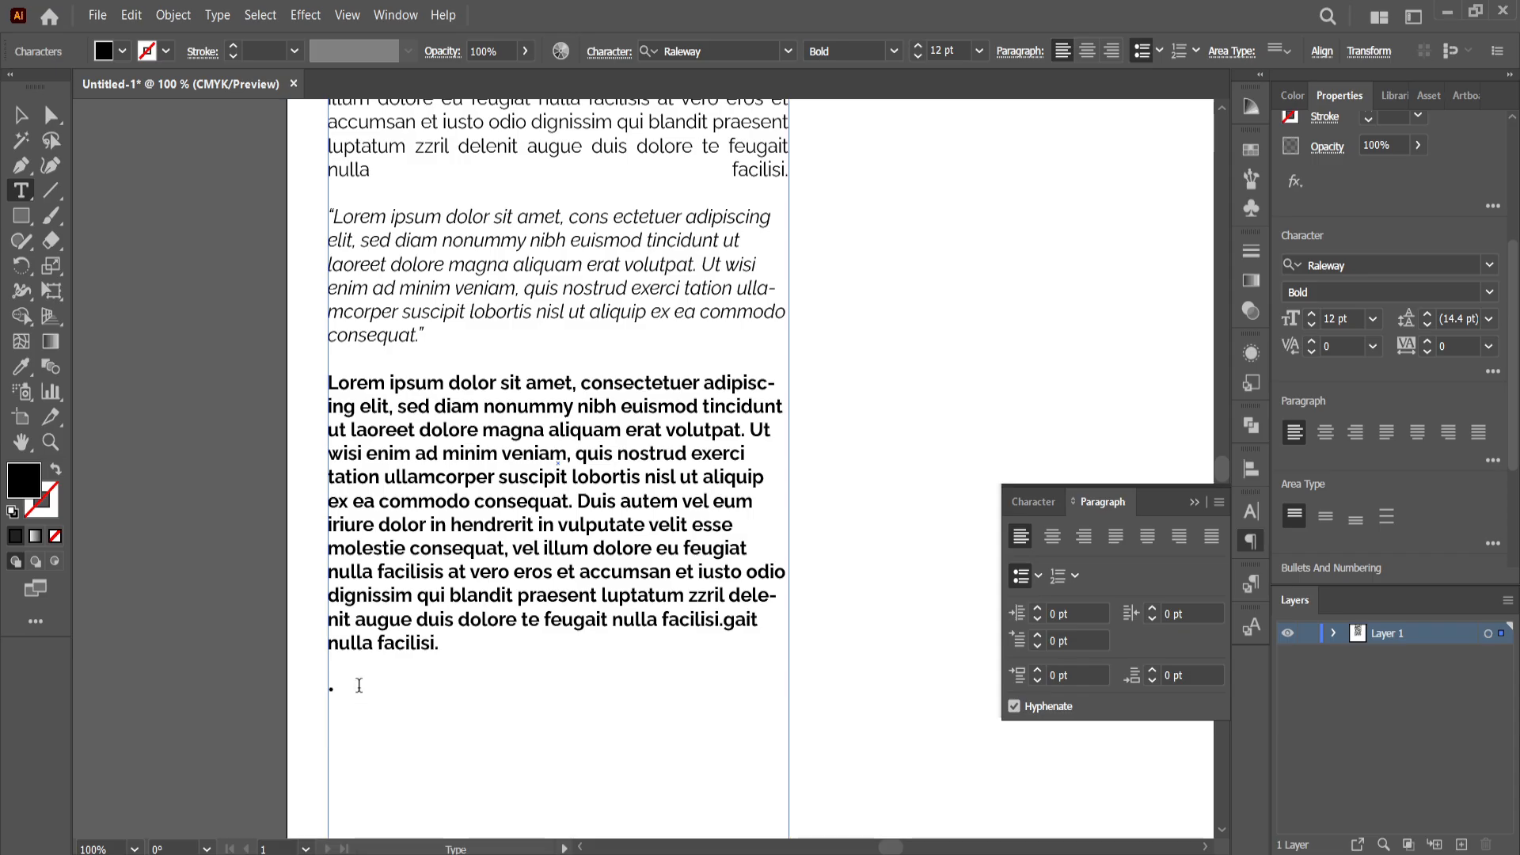
type("UNO")
key("Return")
type("DOS")
key("Return")
type("TRES")
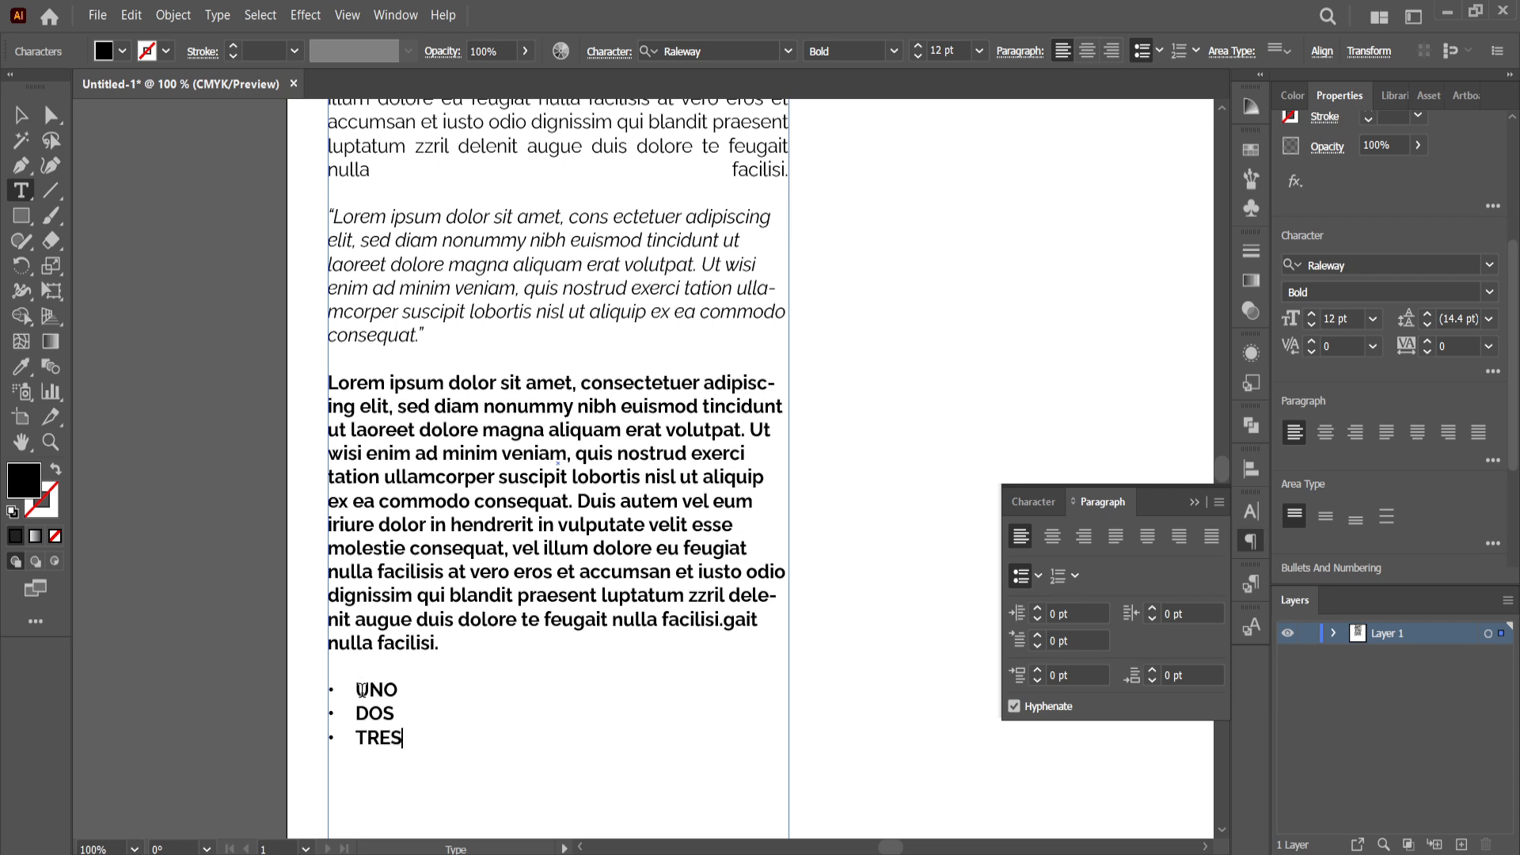
Convert the three bulleted items UNO, DOS and TRES into a numbered list
left_click(426, 722)
scroll(495, 570, "down", 1)
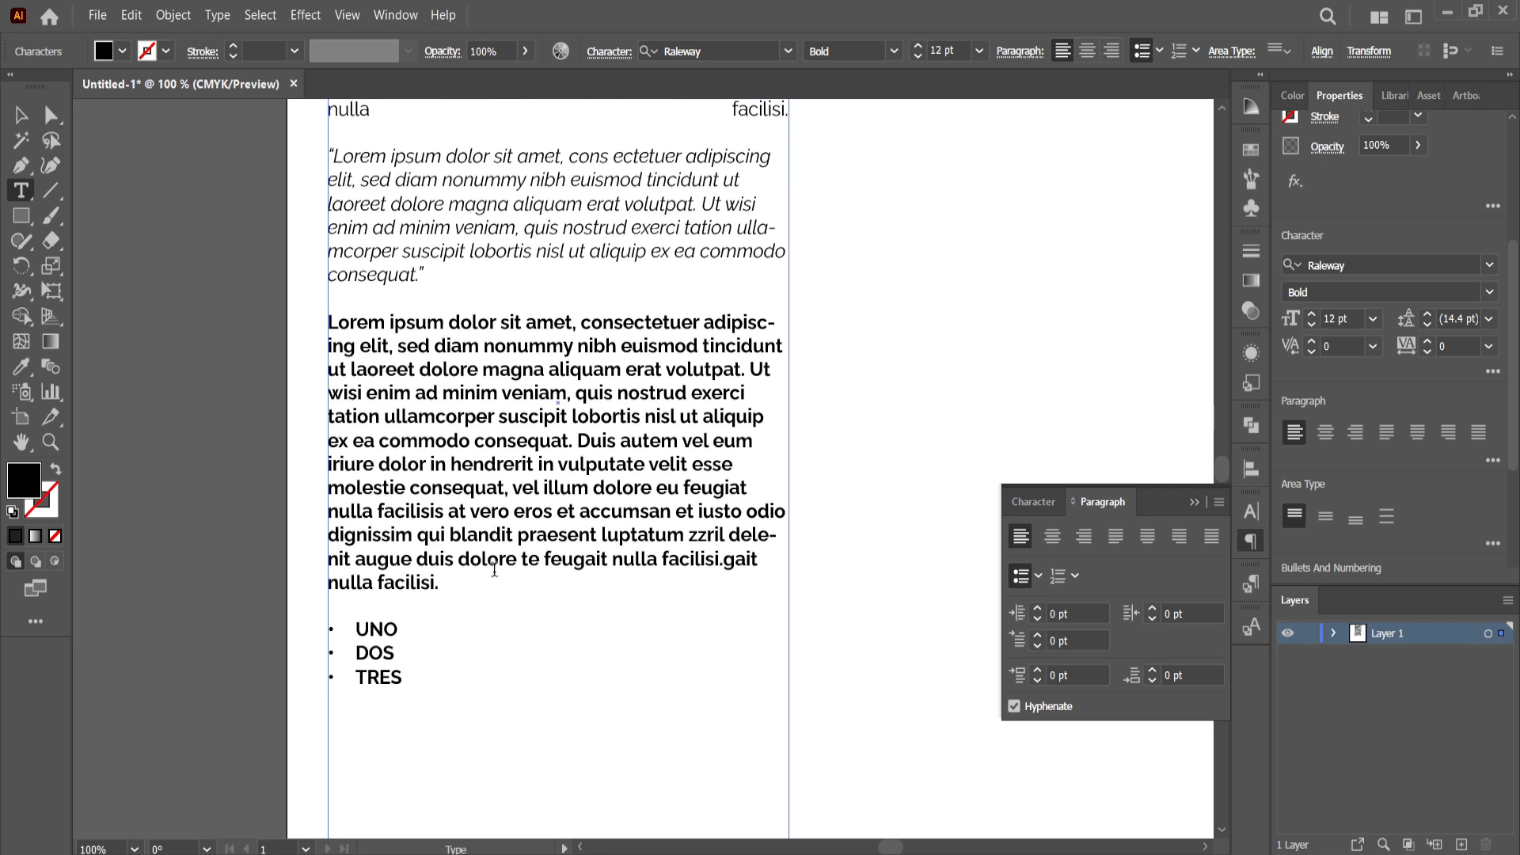
left_click_drag(452, 723, 296, 620)
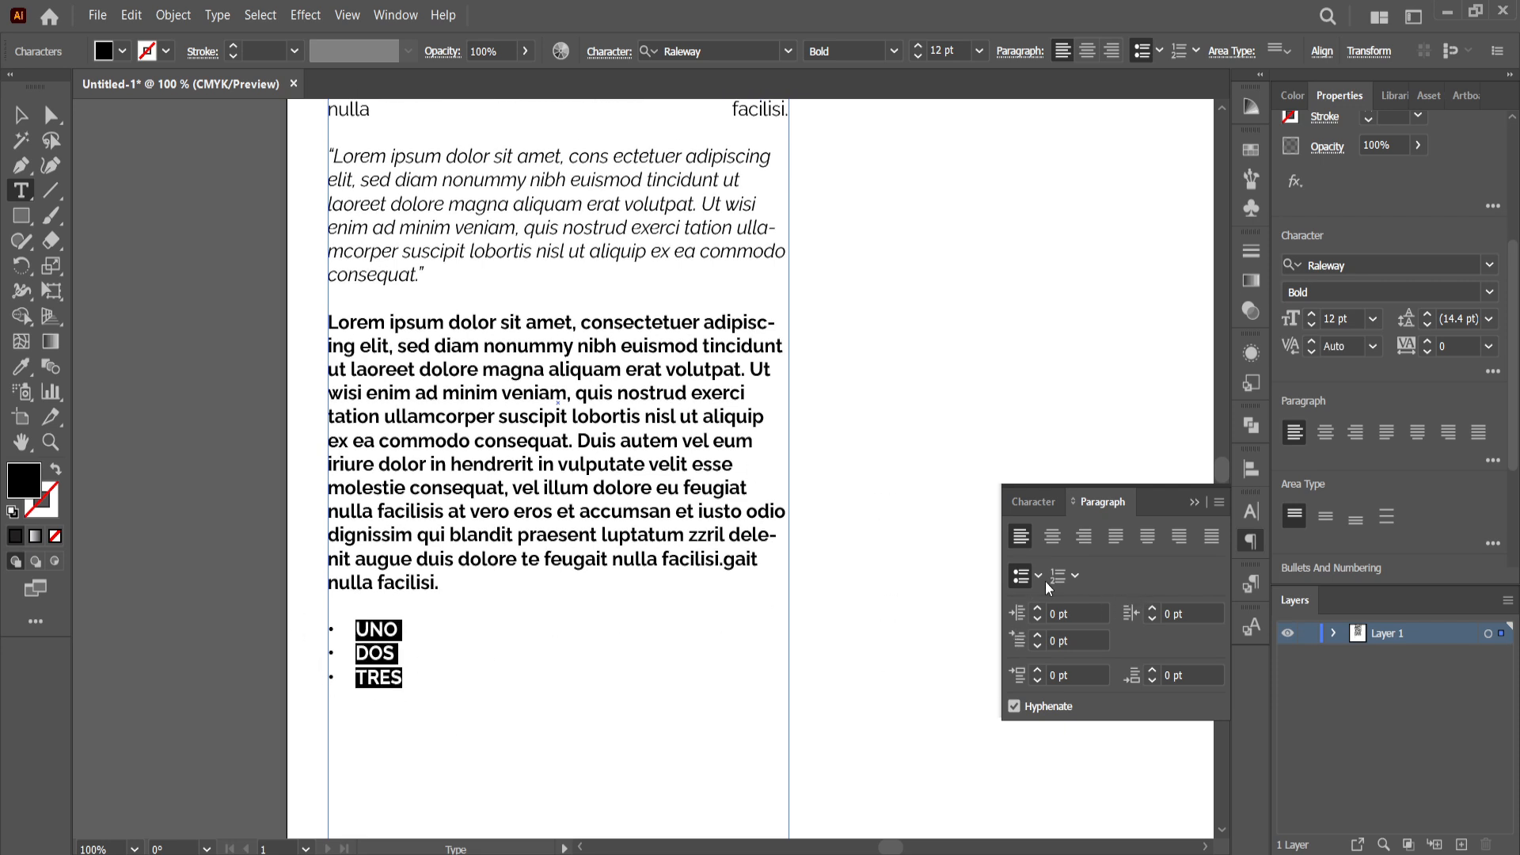
left_click(1058, 575)
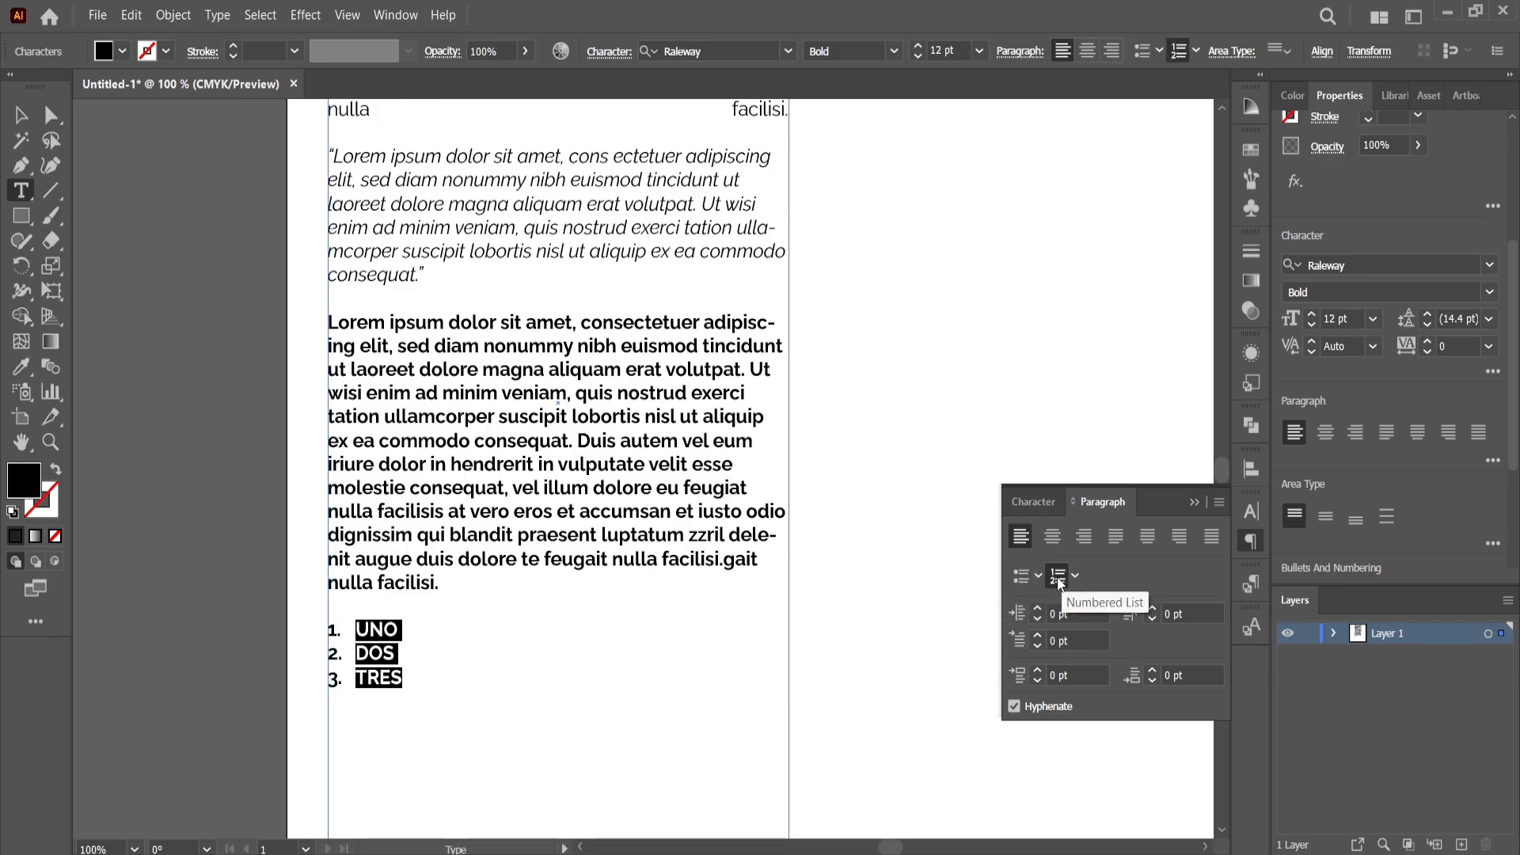
Delete the numbered list and the empty lines after the final bold paragraph
left_click_drag(466, 675, 292, 634)
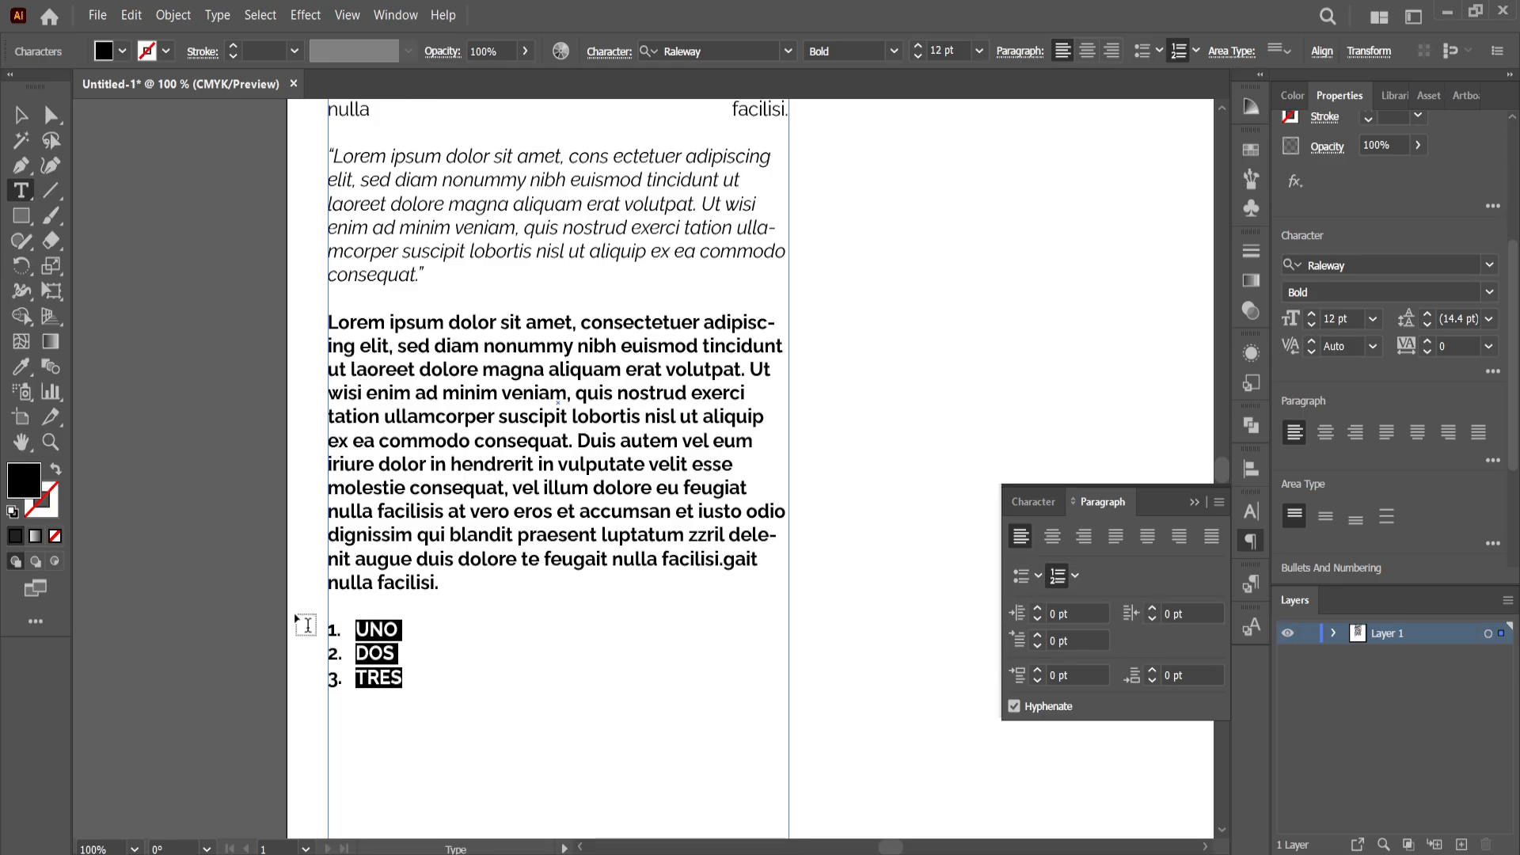
key("BackSpace")
key("BackSpace")
key("BackSpace")
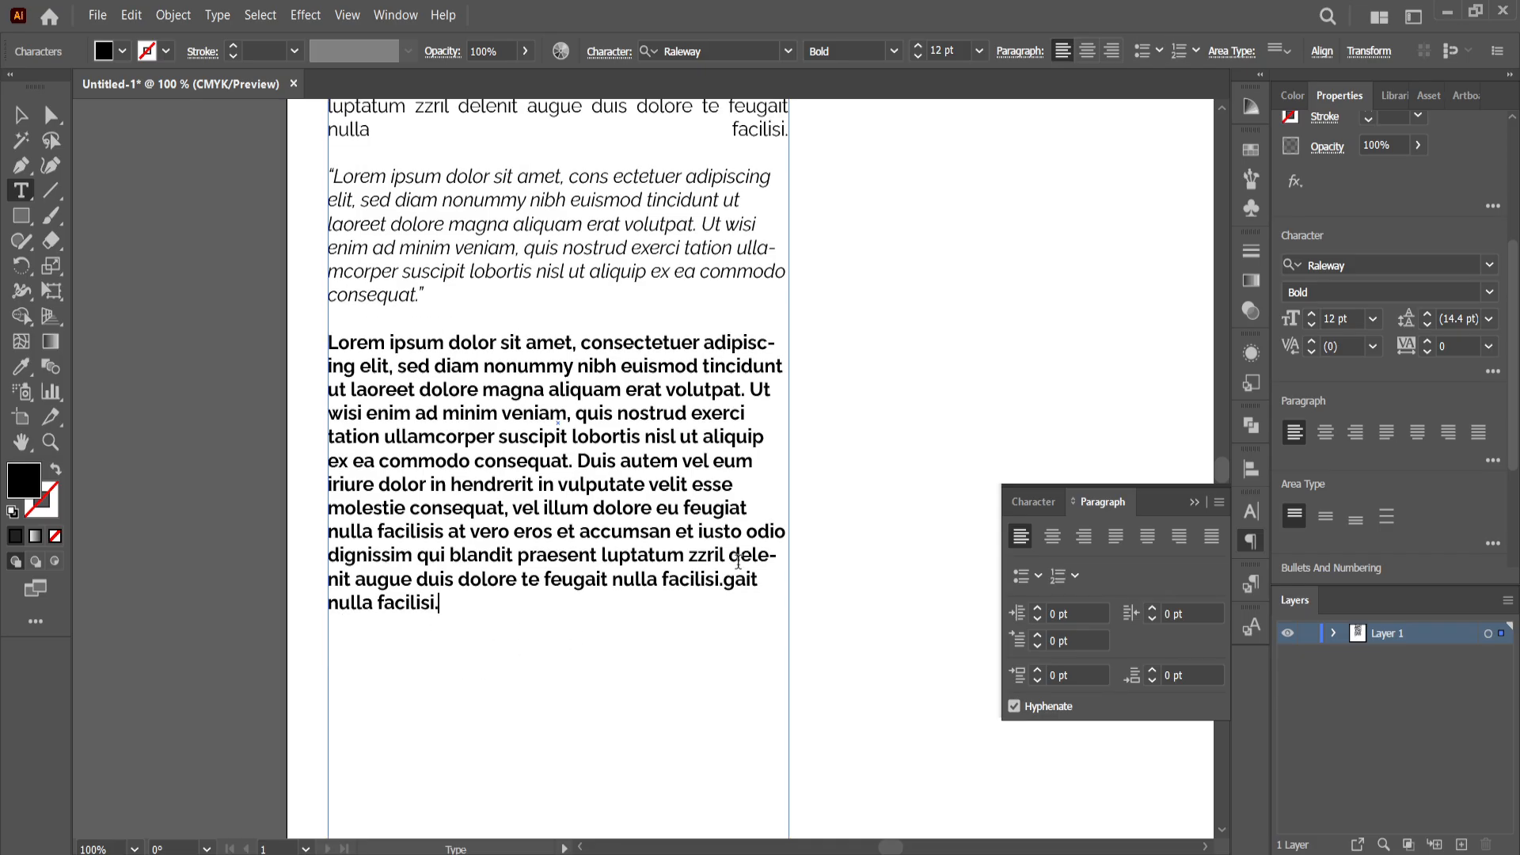
Set the left indent of the italic quote paragraph to 36 pt and deselect the text
scroll(738, 560, "up", 5)
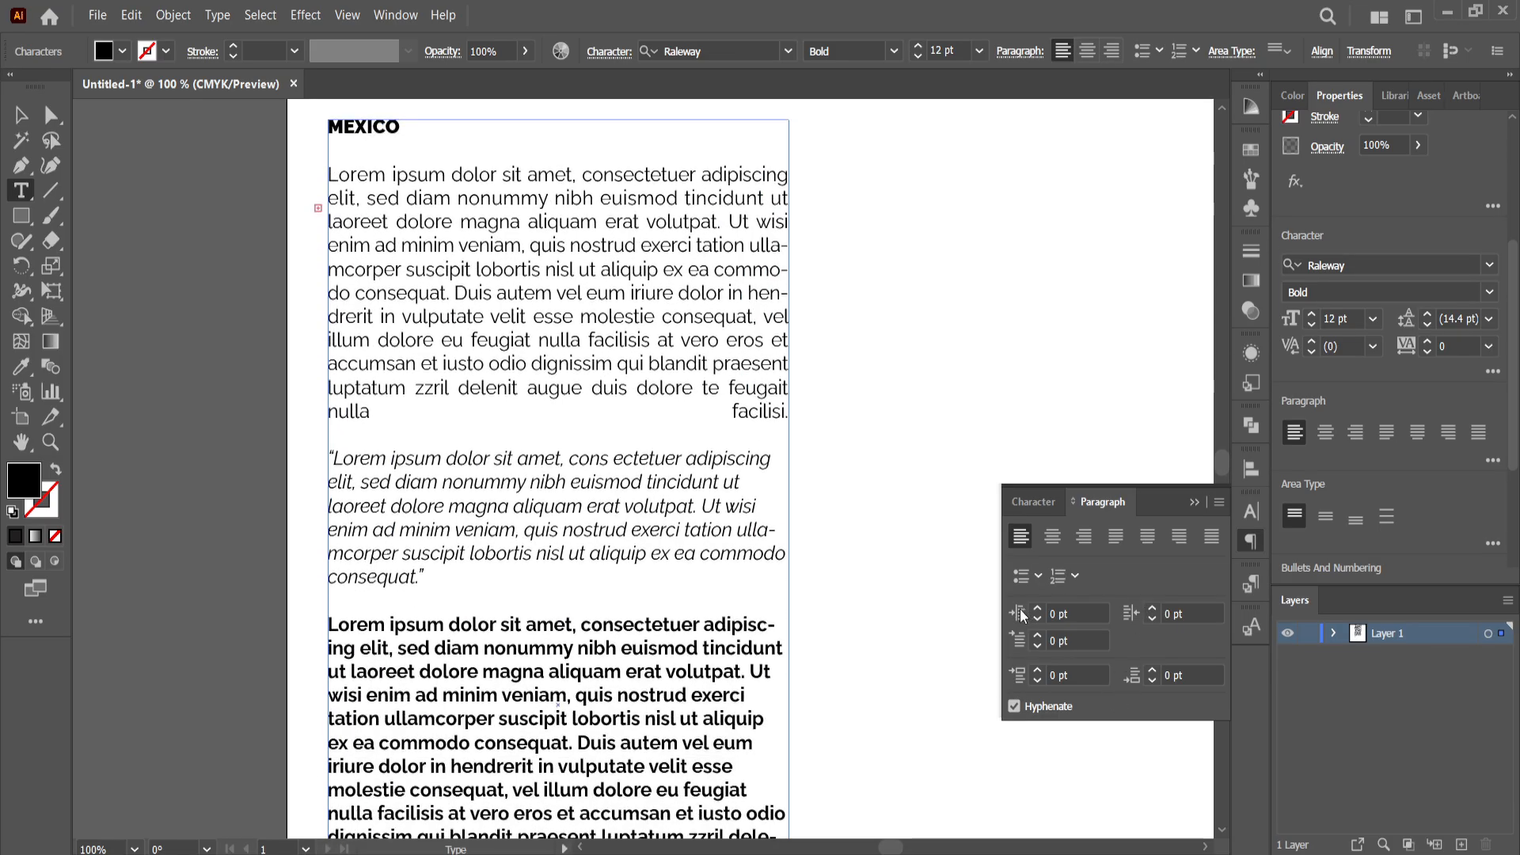
left_click_drag(465, 583, 304, 456)
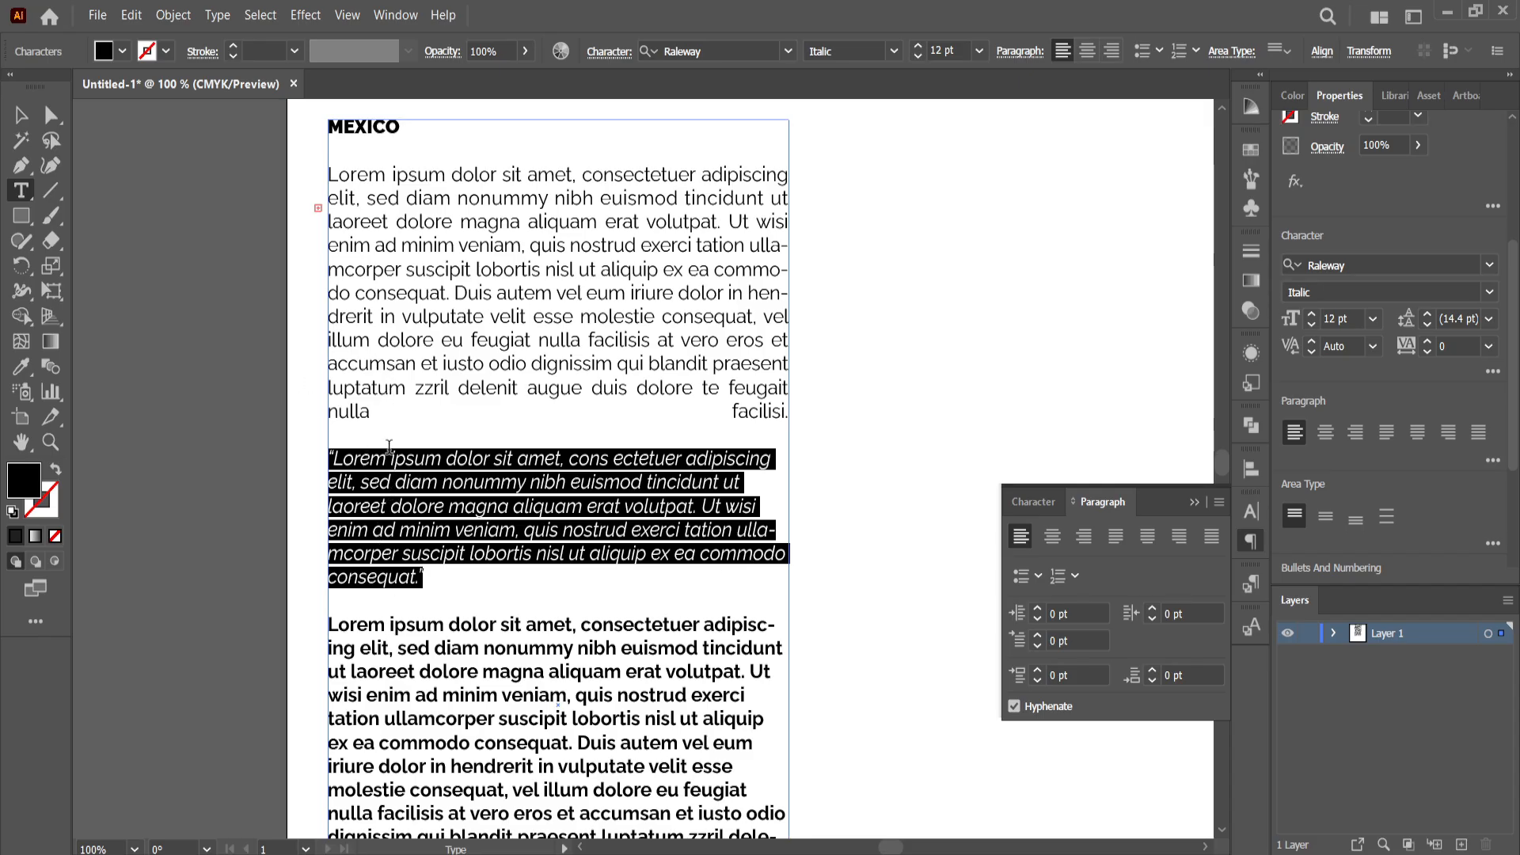
left_click(1037, 610)
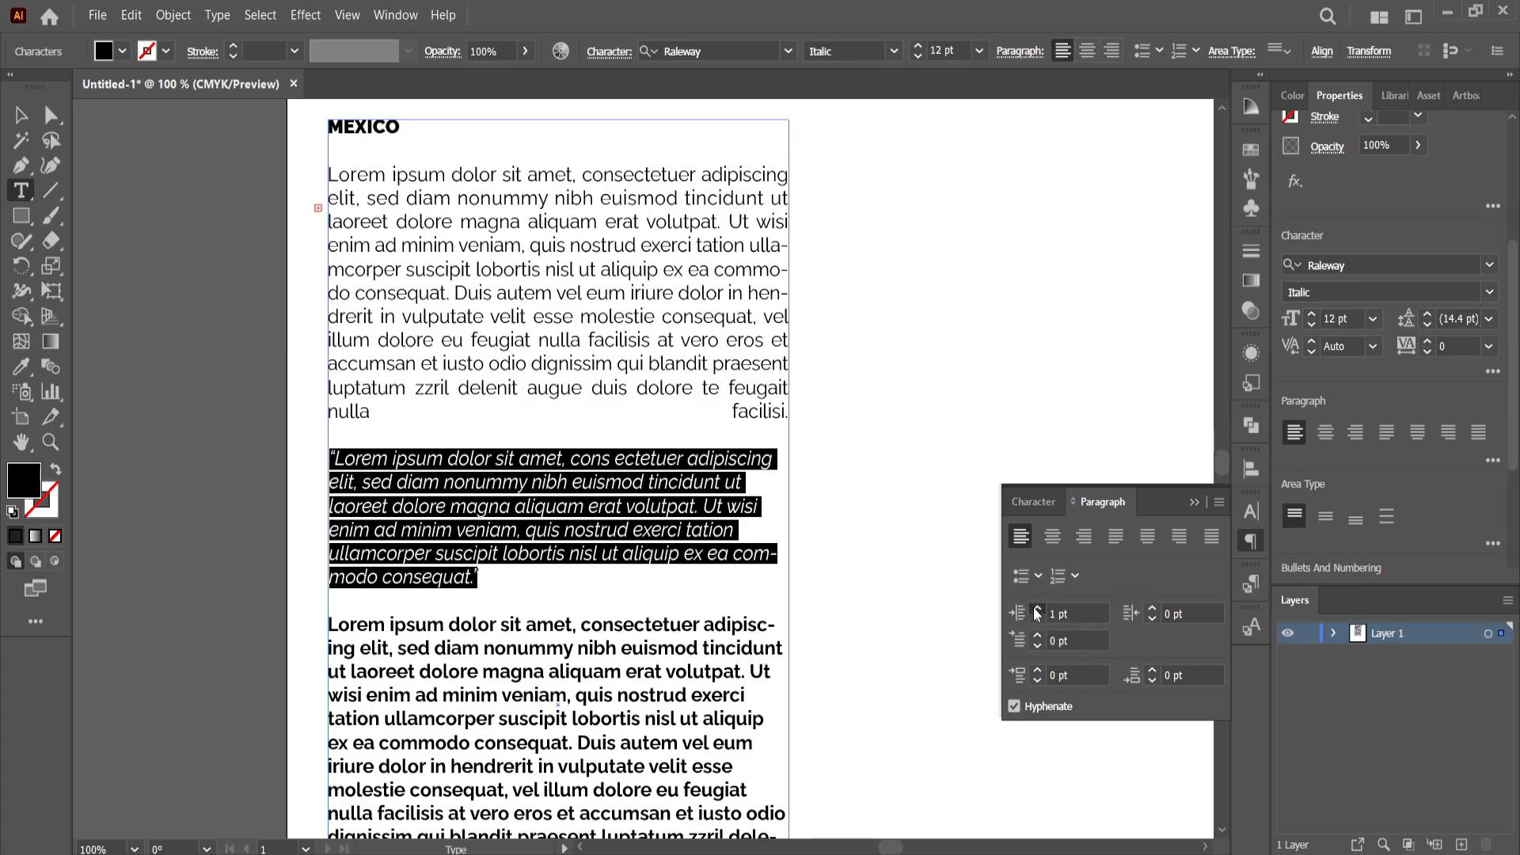
left_click(1038, 610)
left_click(1037, 610)
left_click(1037, 611)
left_click(1038, 611)
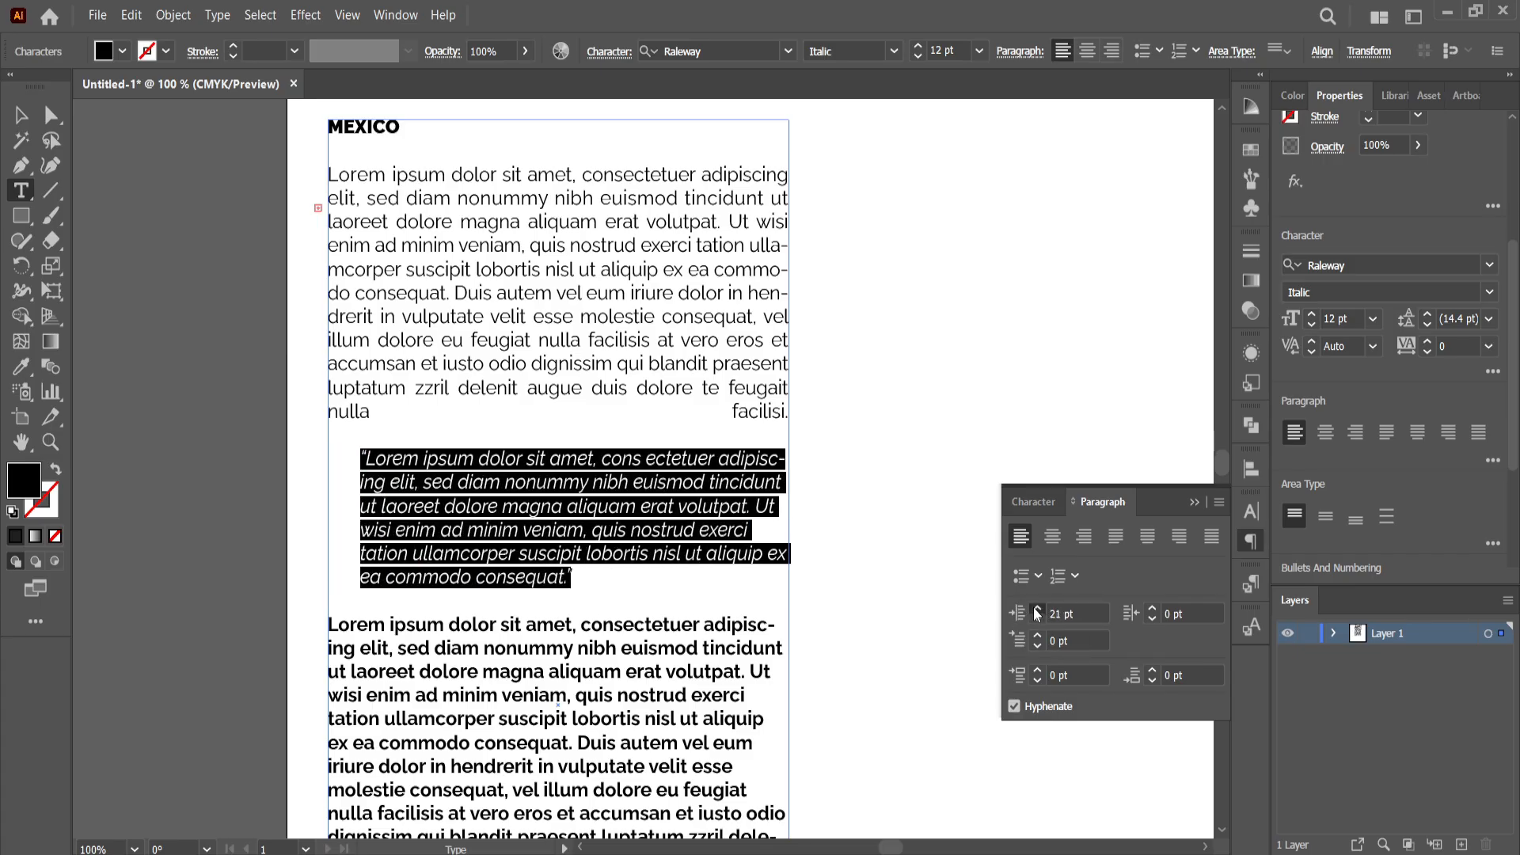
left_click(1038, 610)
left_click(1037, 611)
left_click(585, 579)
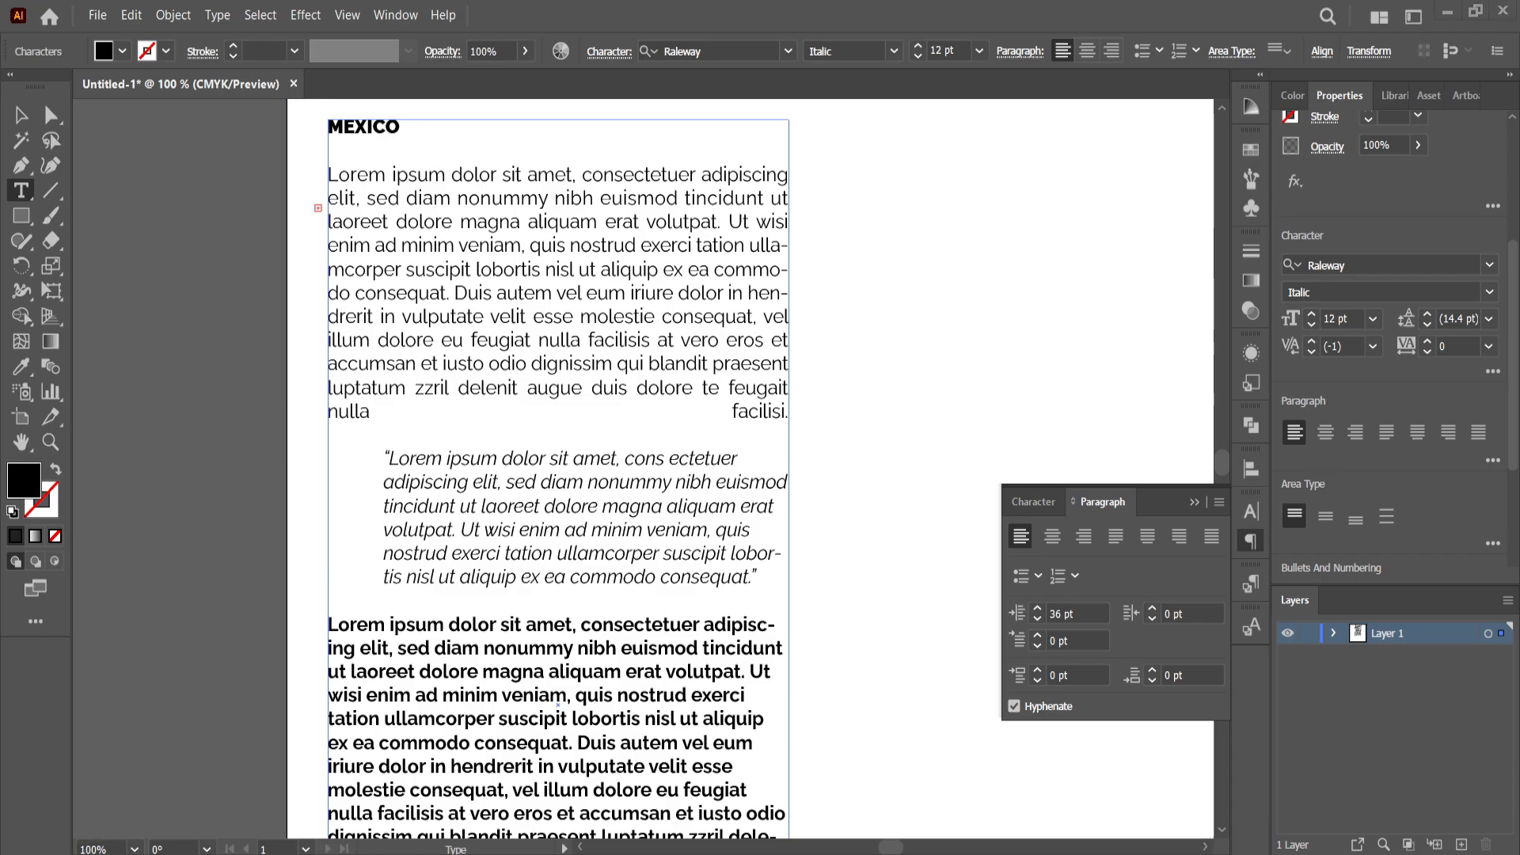
Ask Copilot "CUANTOS PT SON UNA TABULACION", read through its answer, and return to Illustrator
key("super+c")
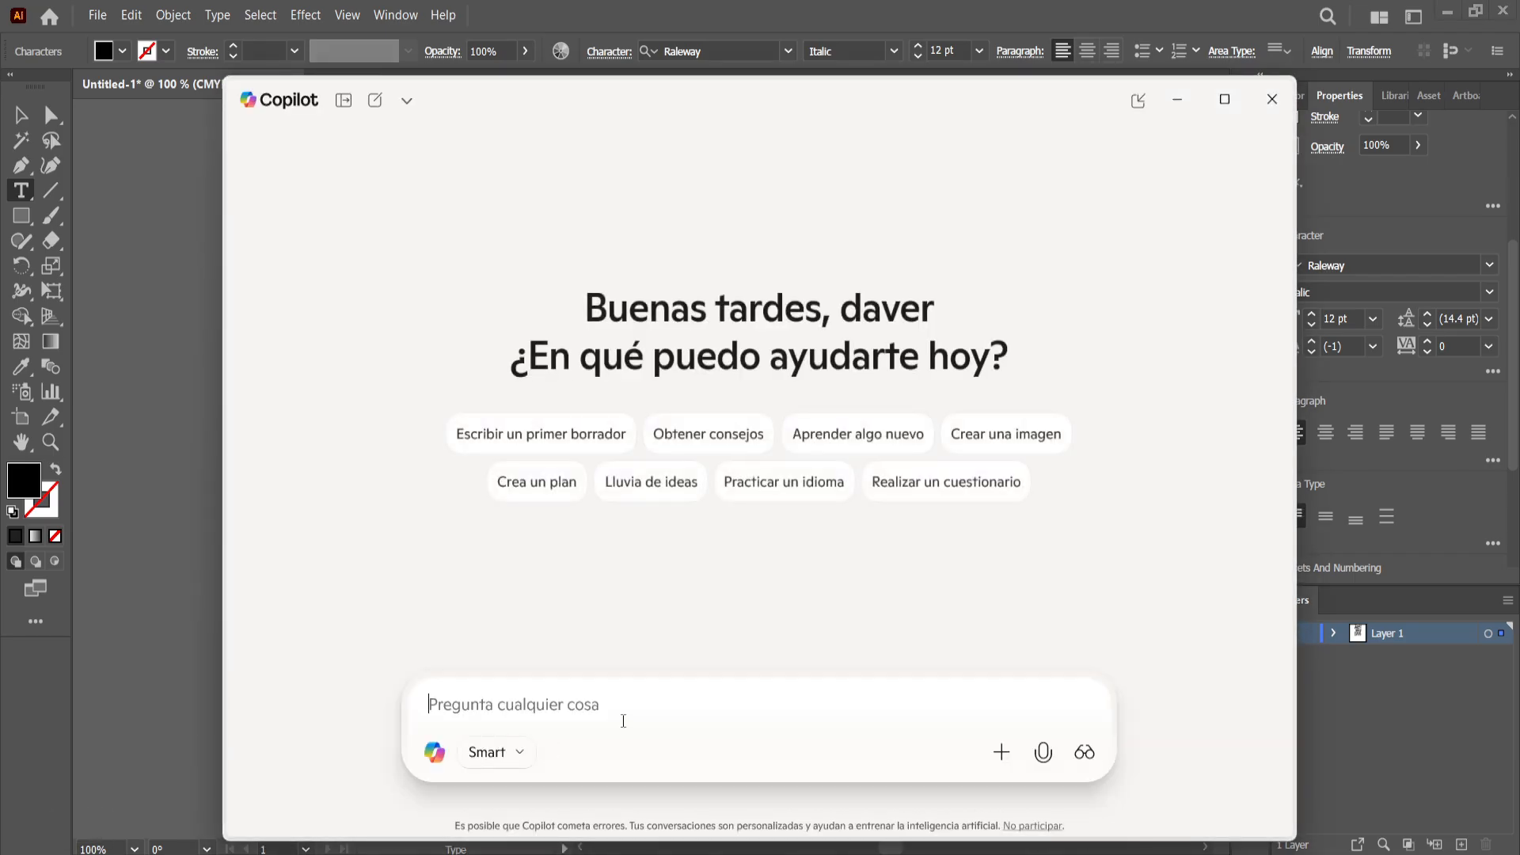
type("CUAN")
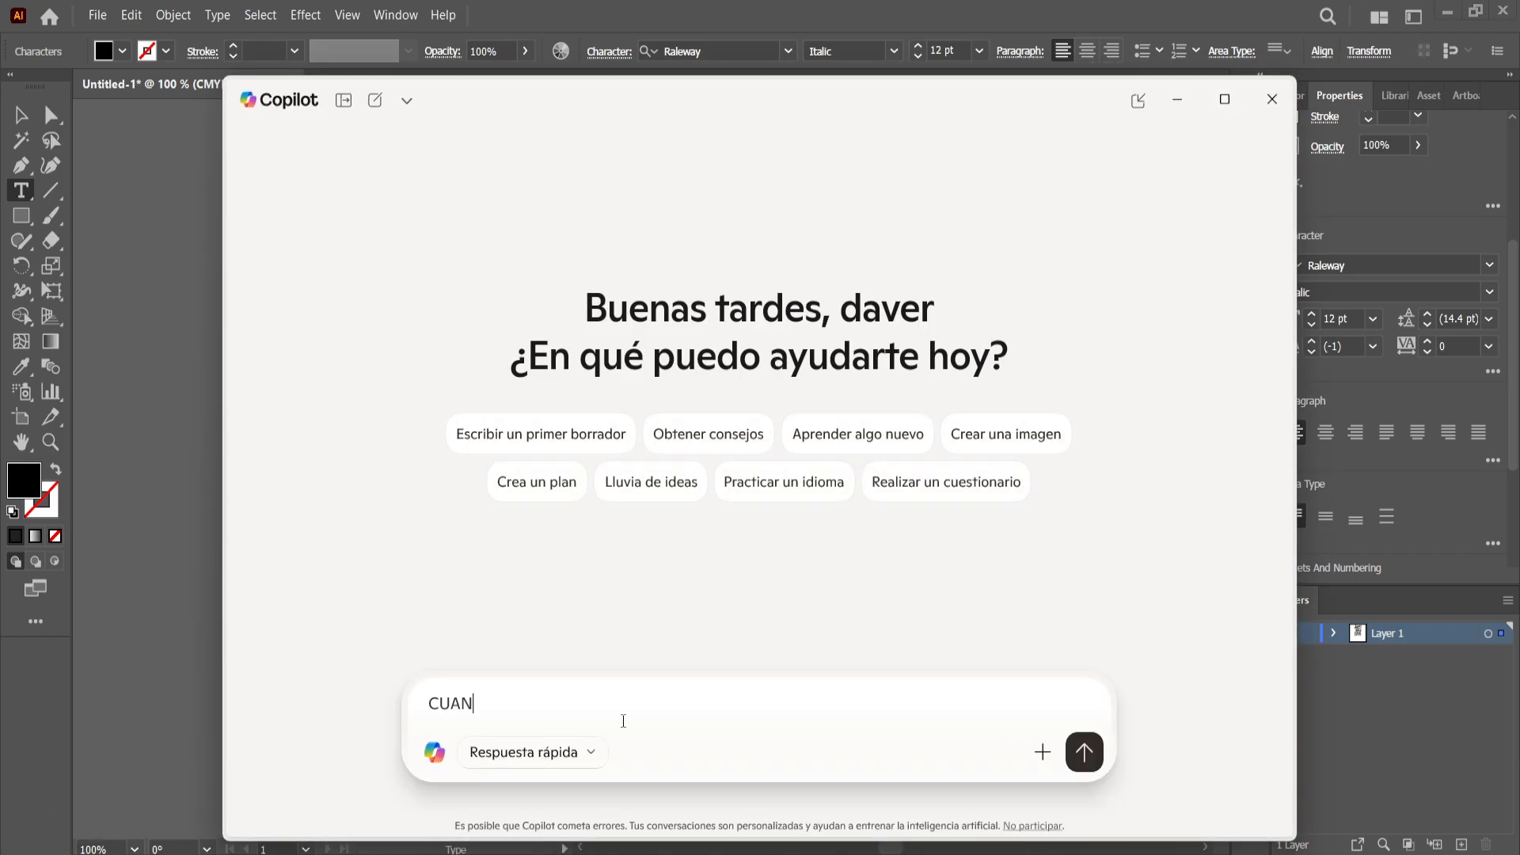
type("TOS PT SON UNS")
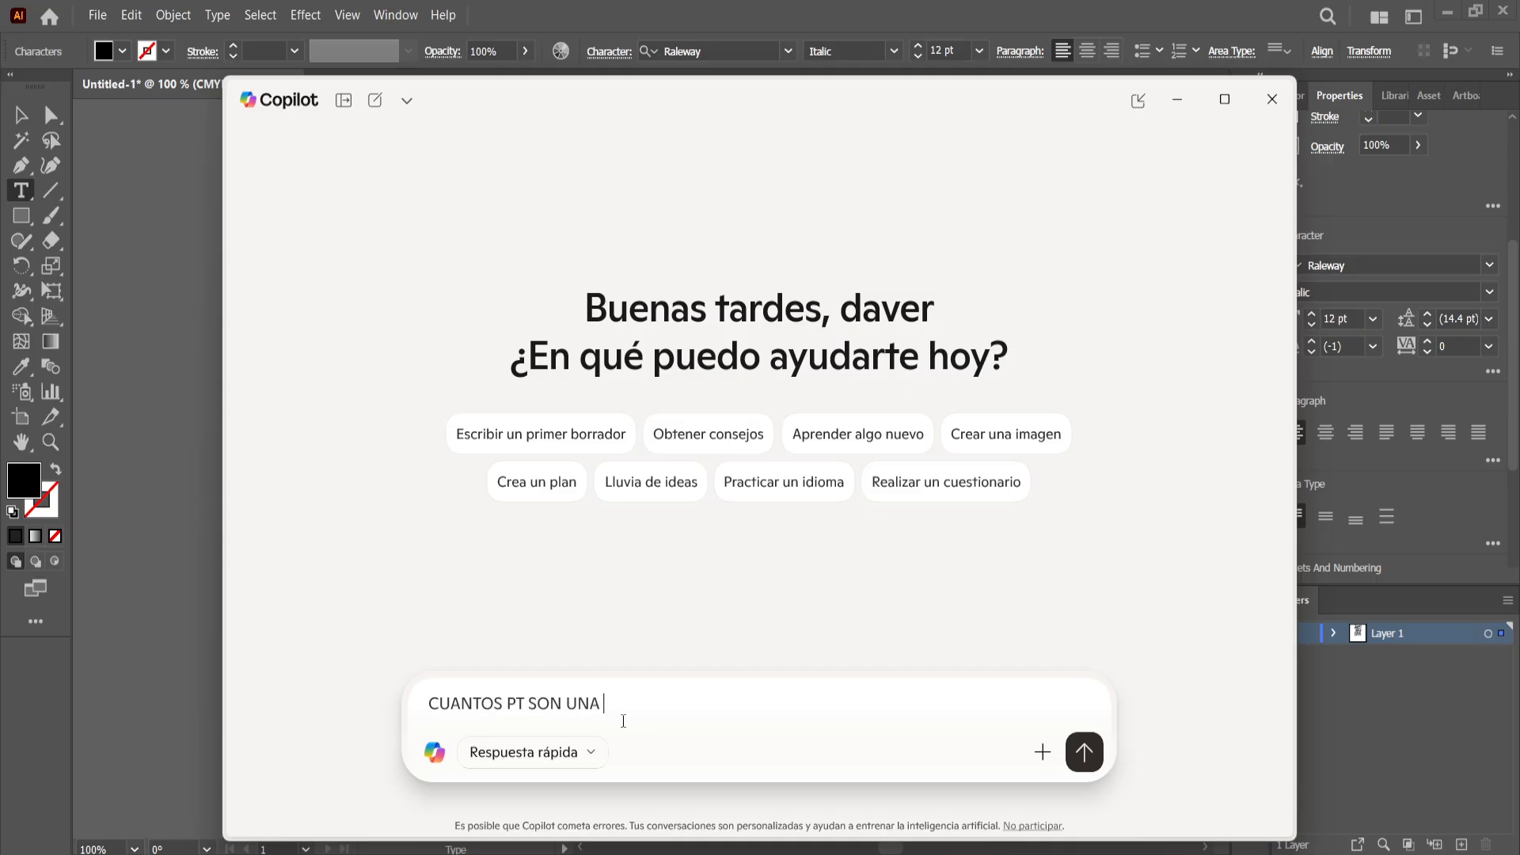
type("TABULACION")
key("Return")
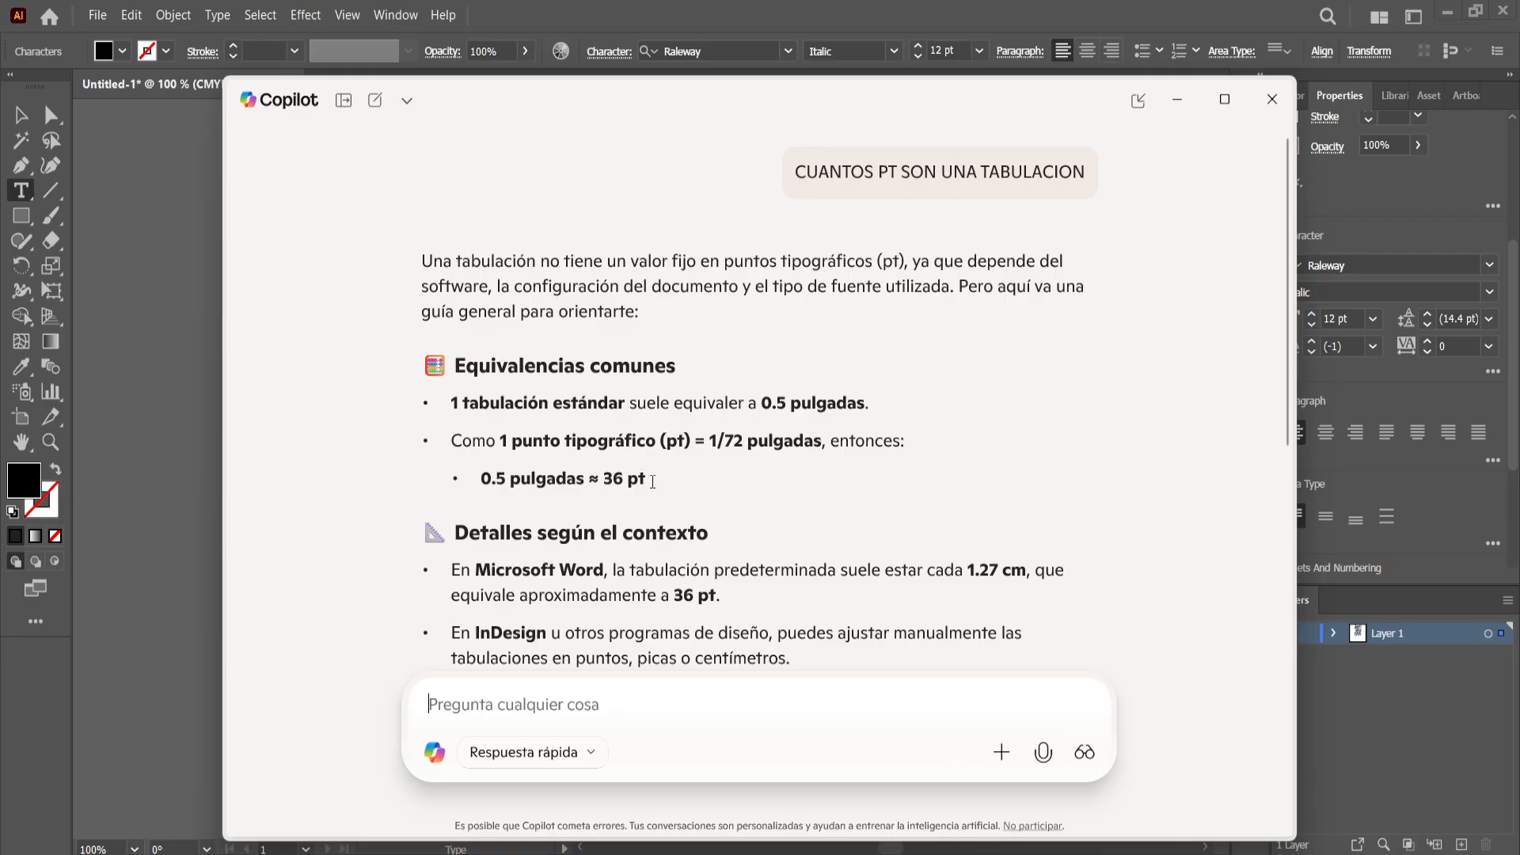
scroll(653, 482, "down", 3)
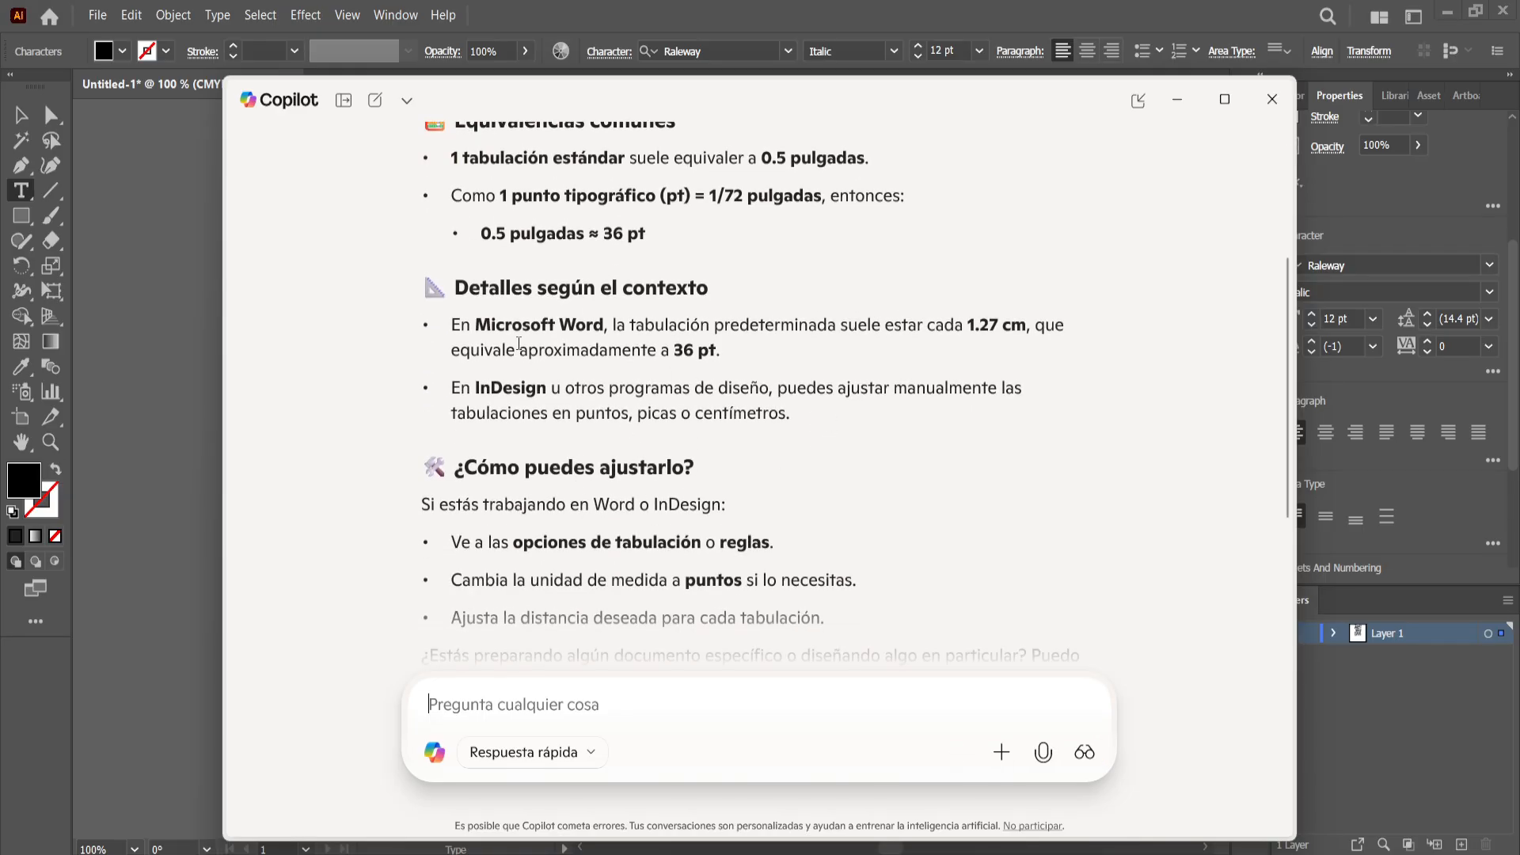
scroll(647, 436, "down", 2)
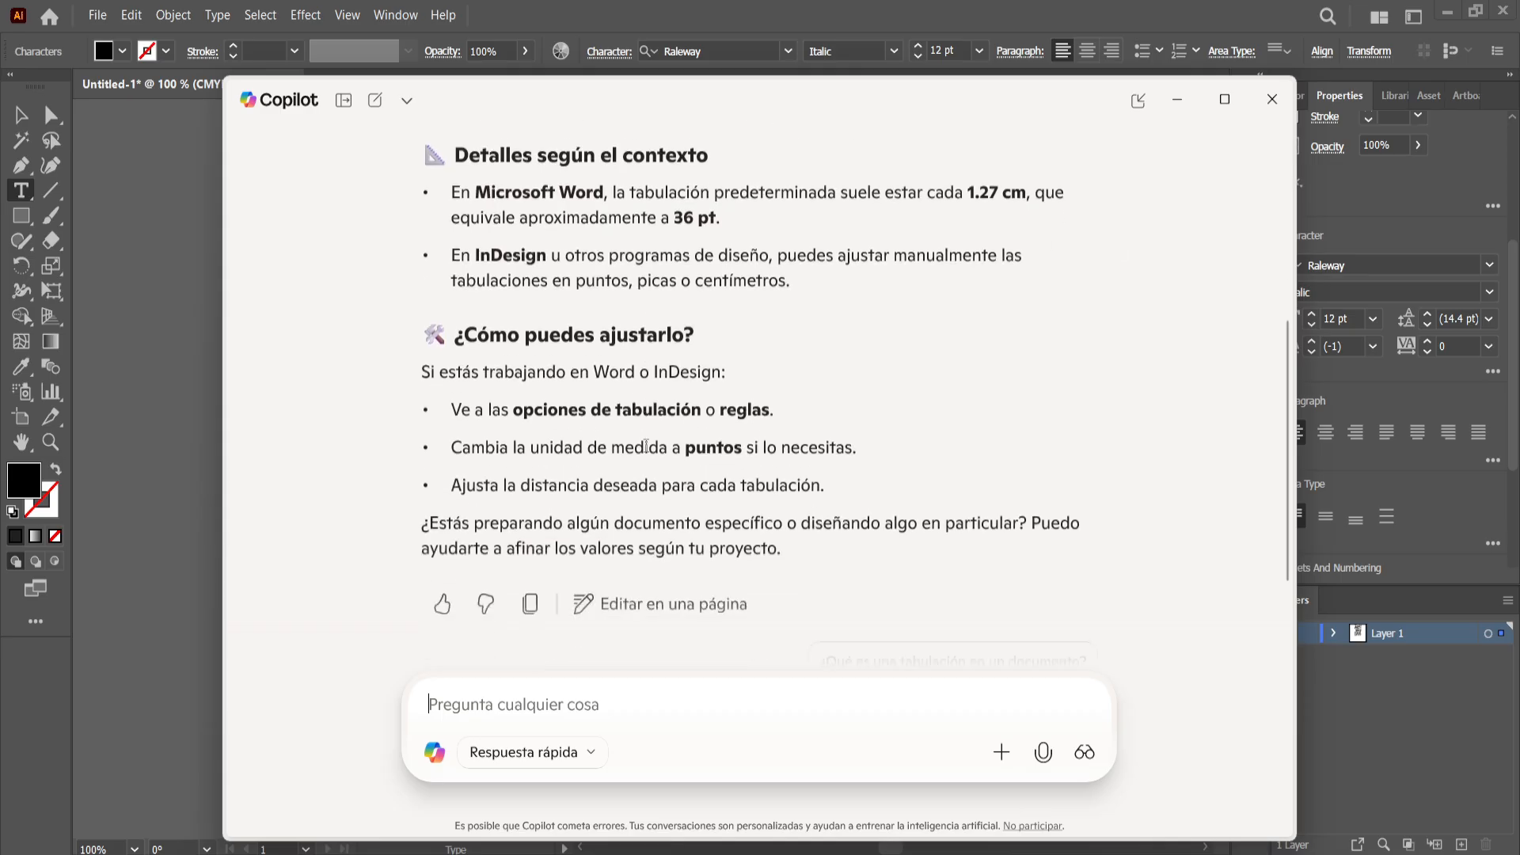
scroll(633, 475, "up", 5)
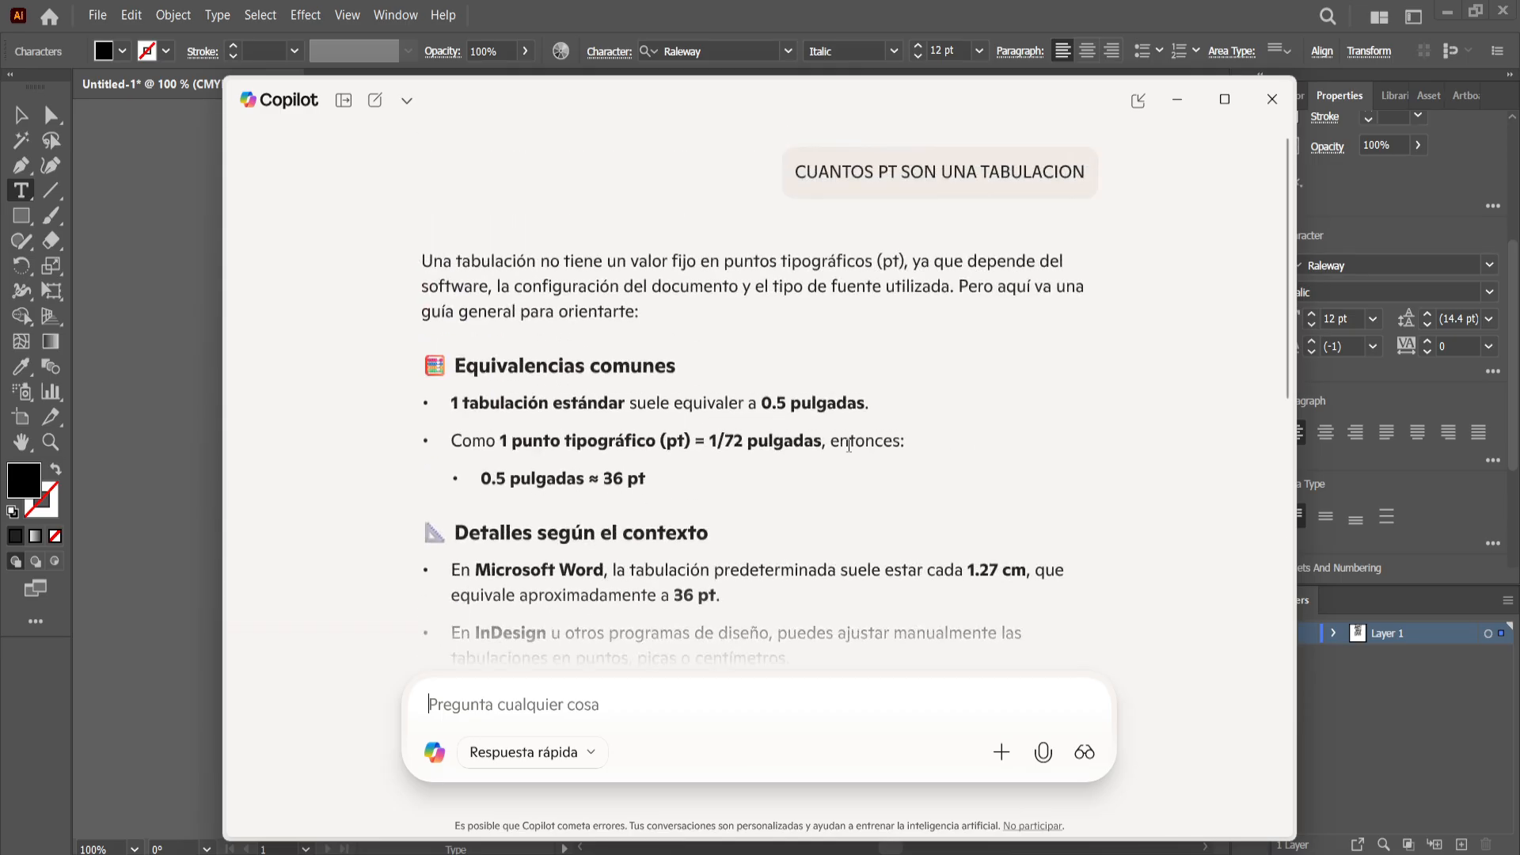
left_click(1182, 113)
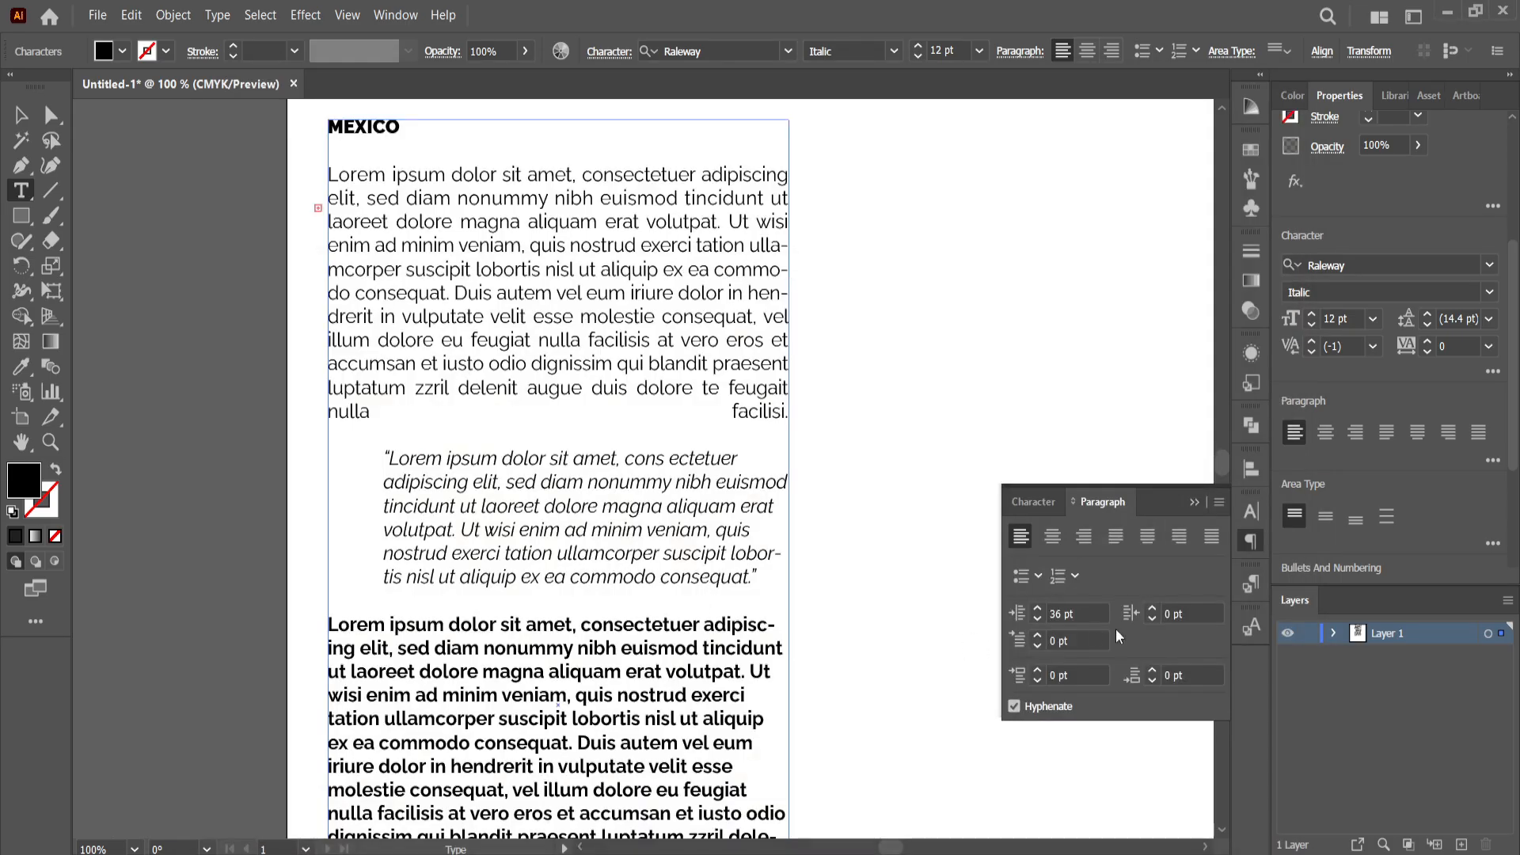
Set the first-line left indent of the bold paragraph below the italic quote to 36 pt
left_click(1059, 614)
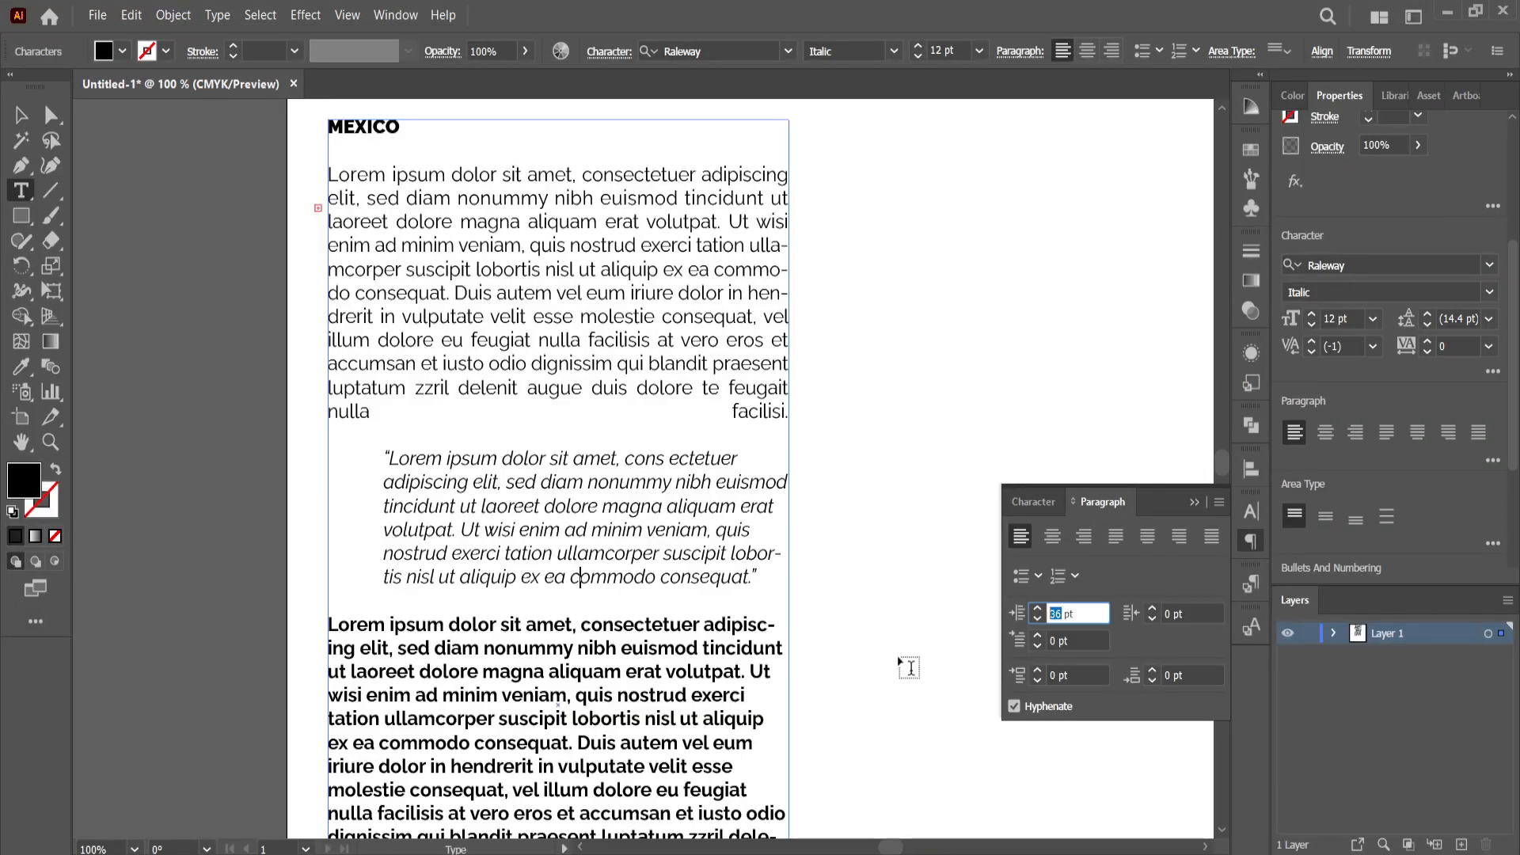
scroll(400, 647, "down", 1)
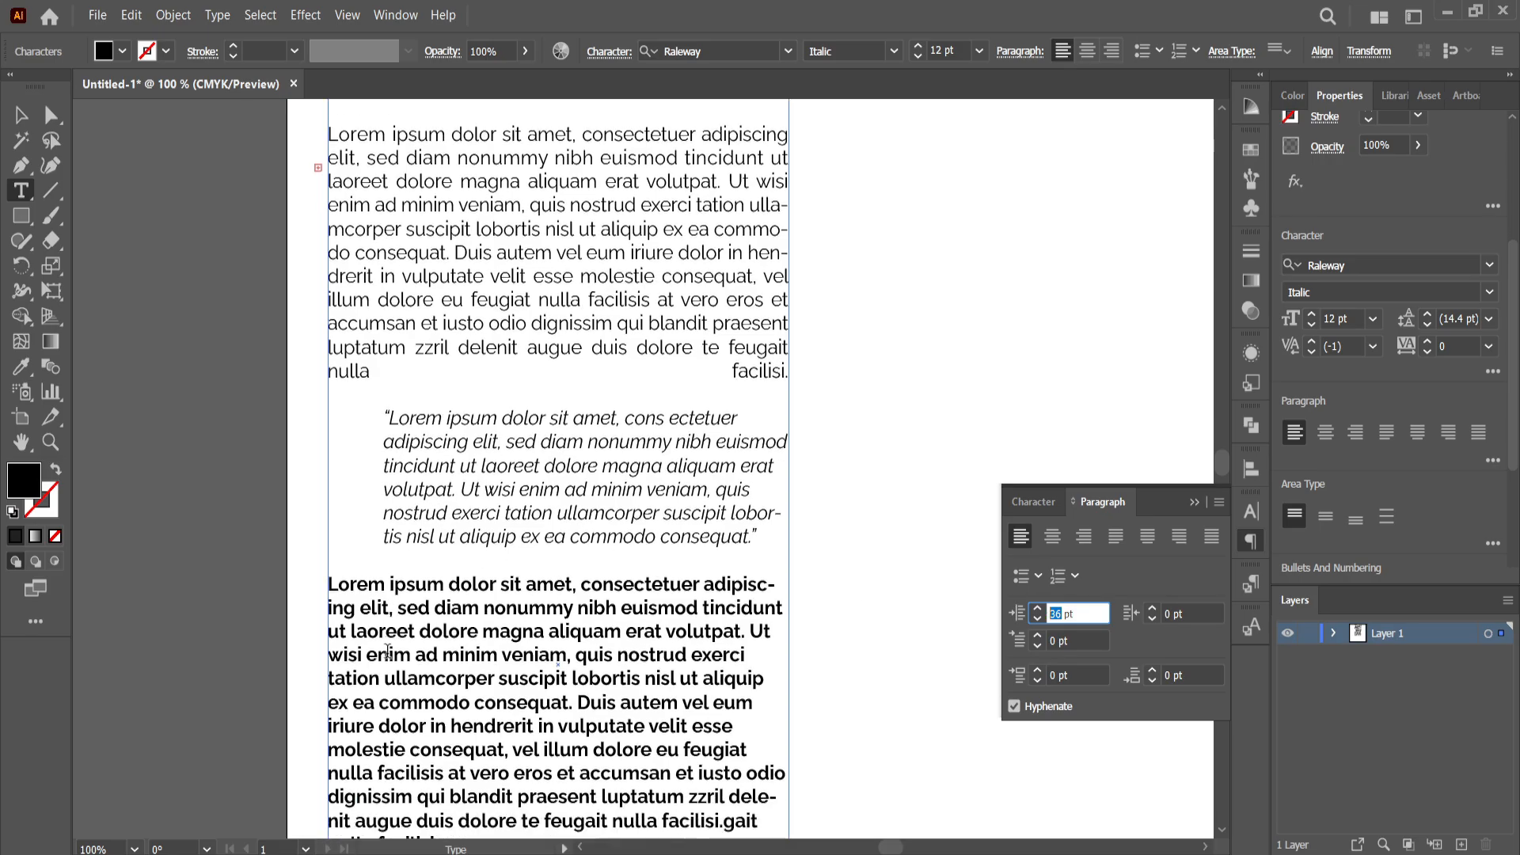
left_click(330, 586)
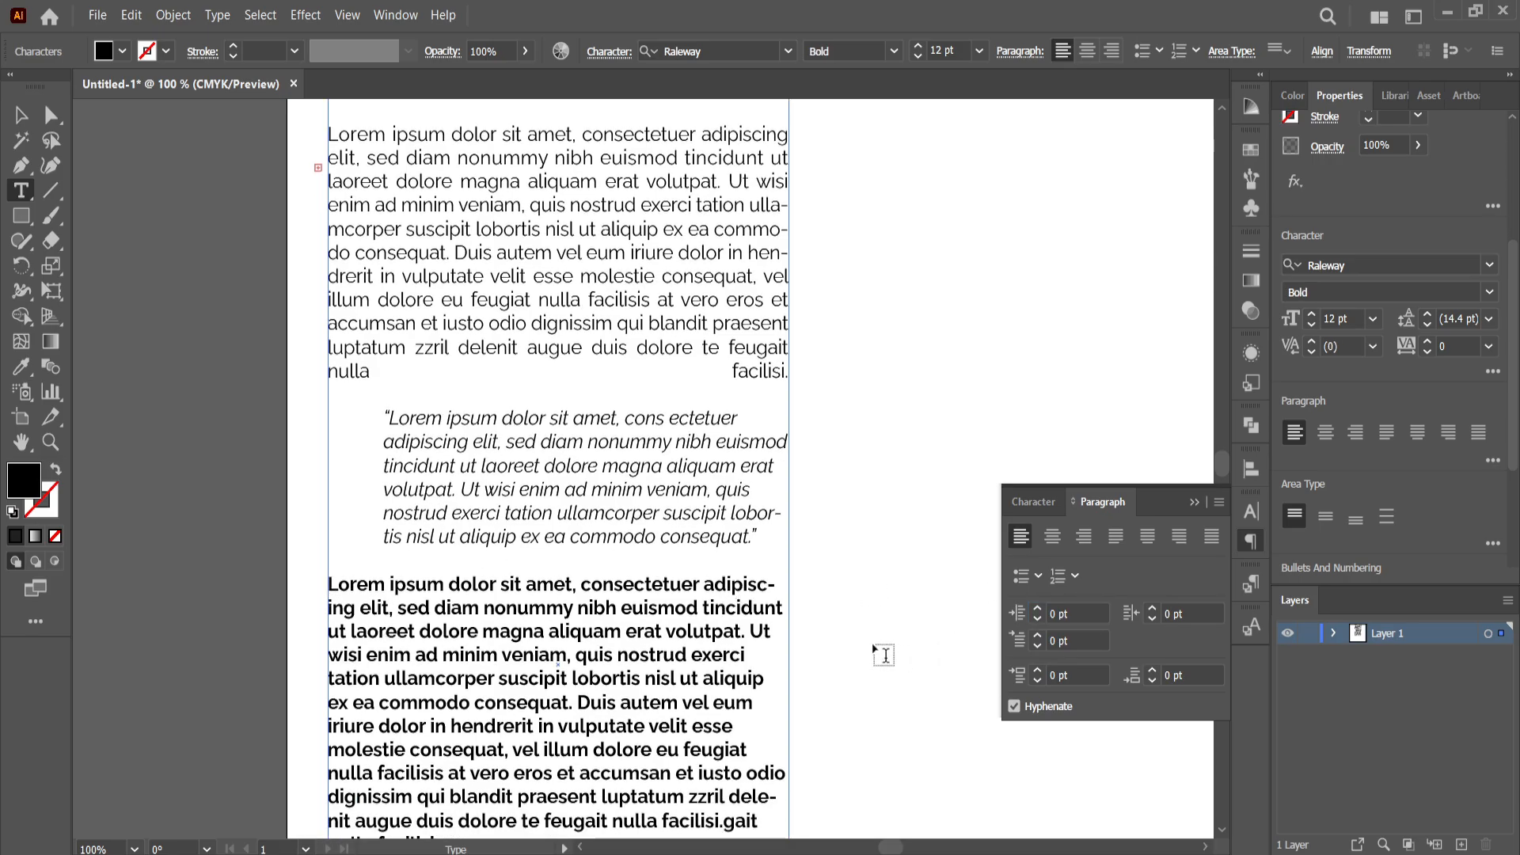
left_click(1024, 644)
type("36")
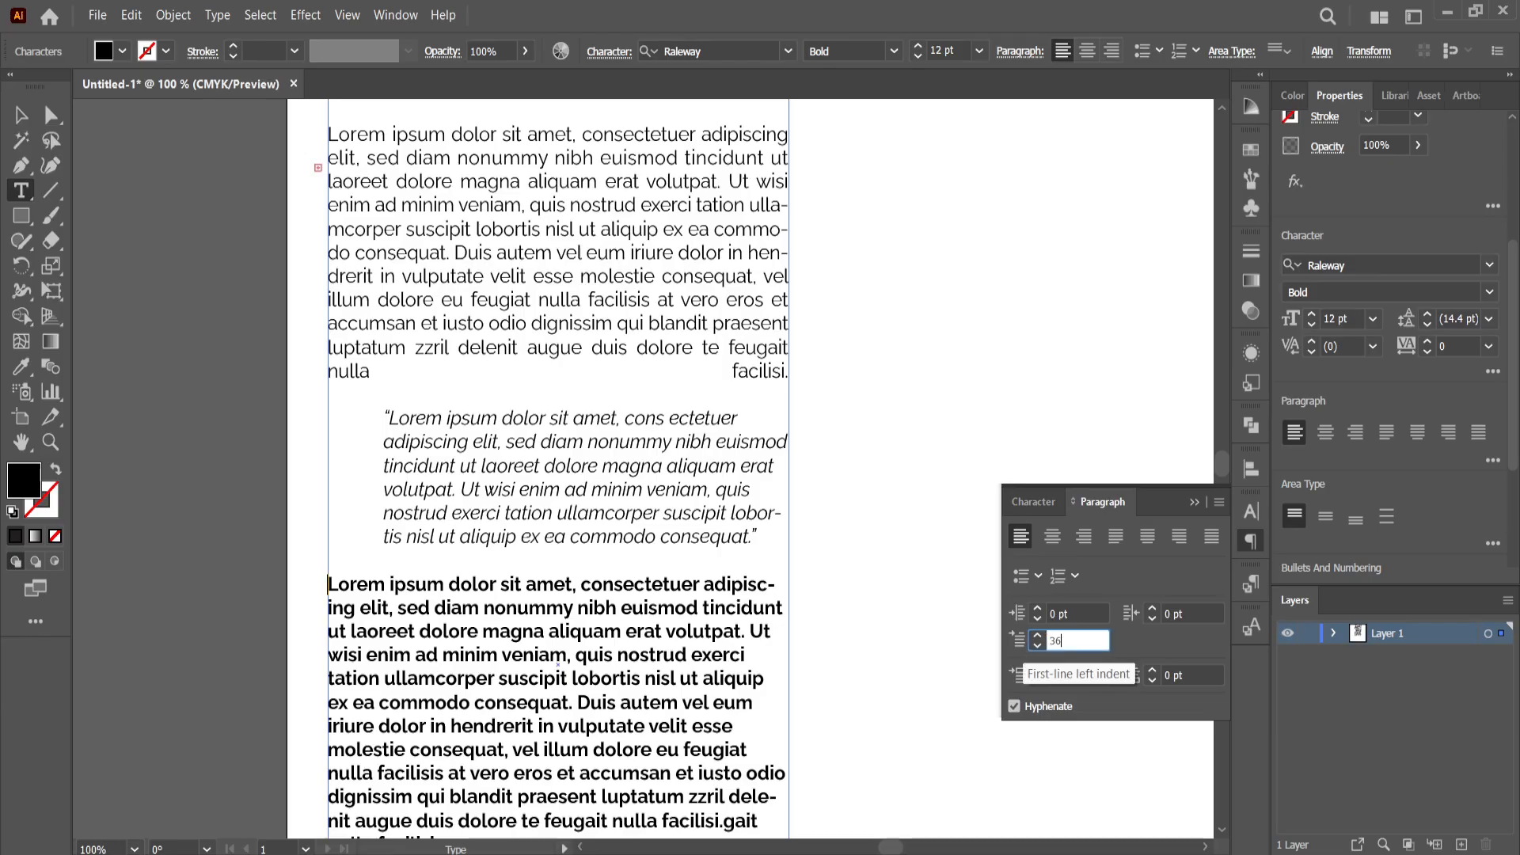
key("Return")
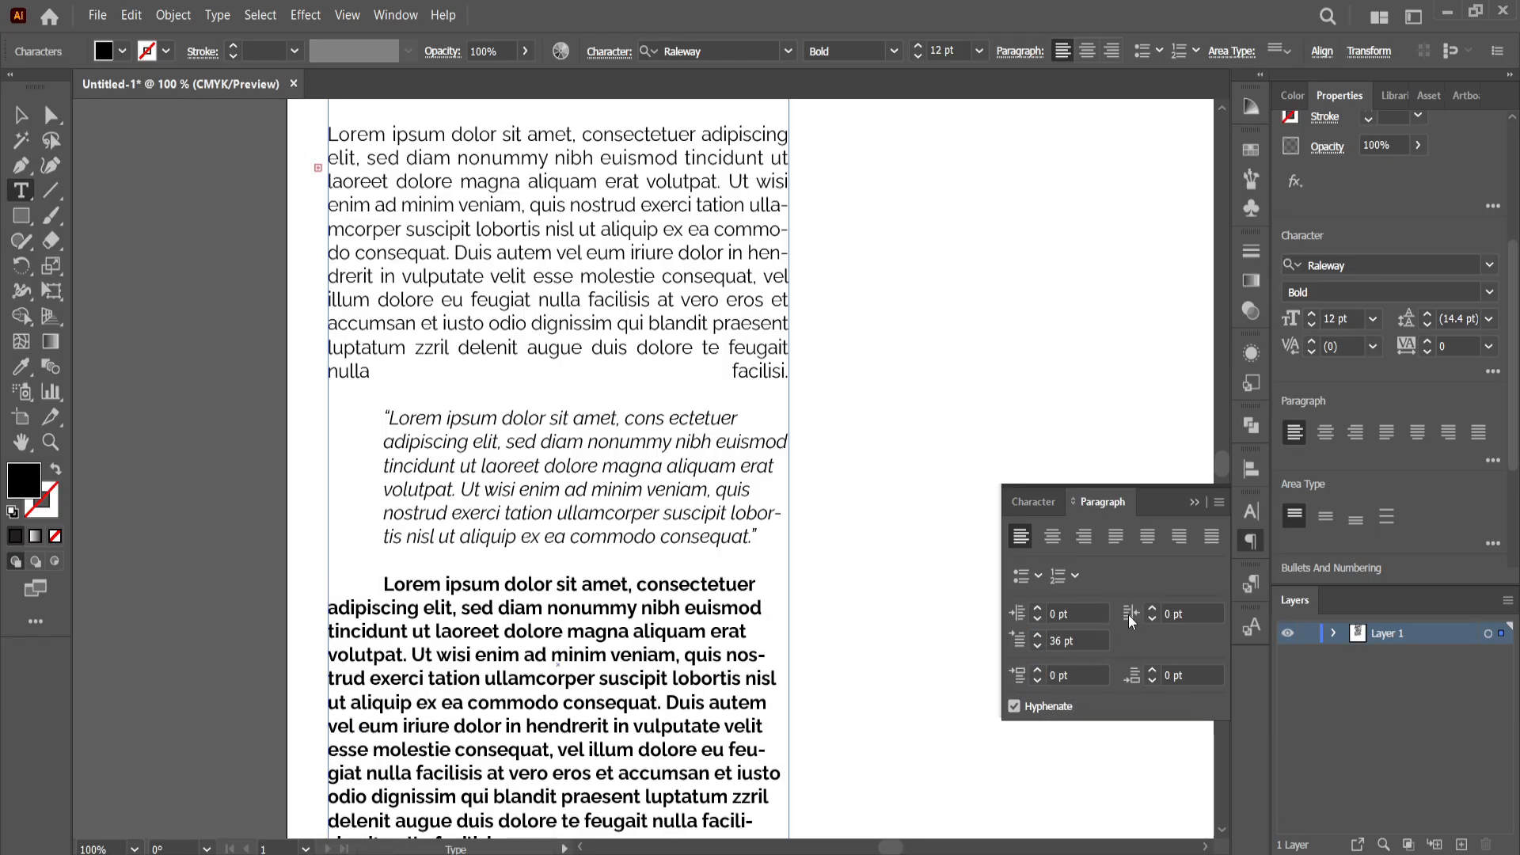
Try a 36 pt right indent on the whole text object, and undo it
scroll(765, 469, "up", 3)
left_click(21, 115)
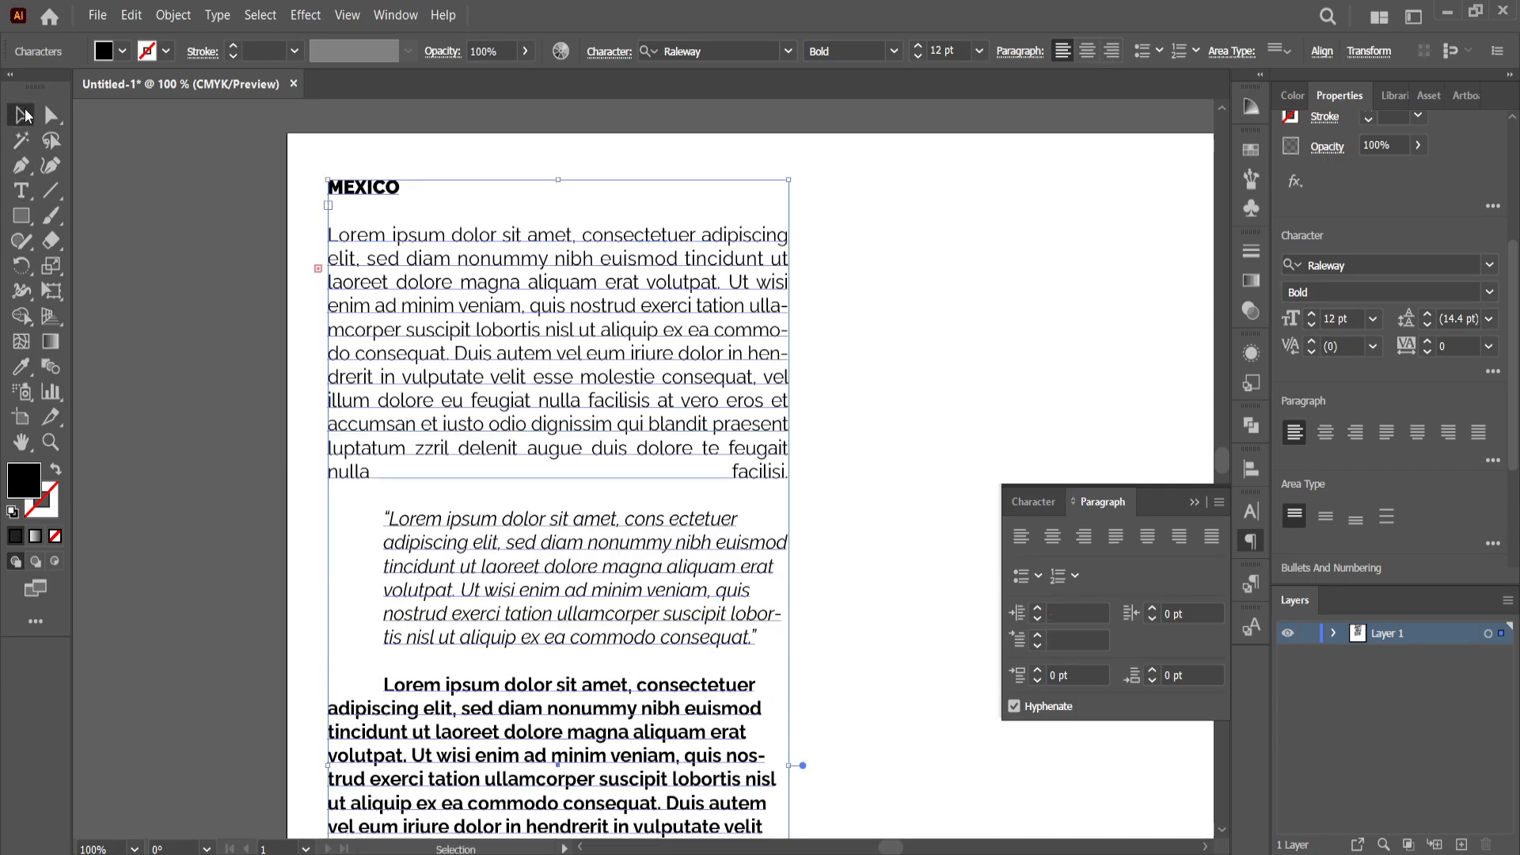
left_click(1163, 616)
type("36")
key("Return")
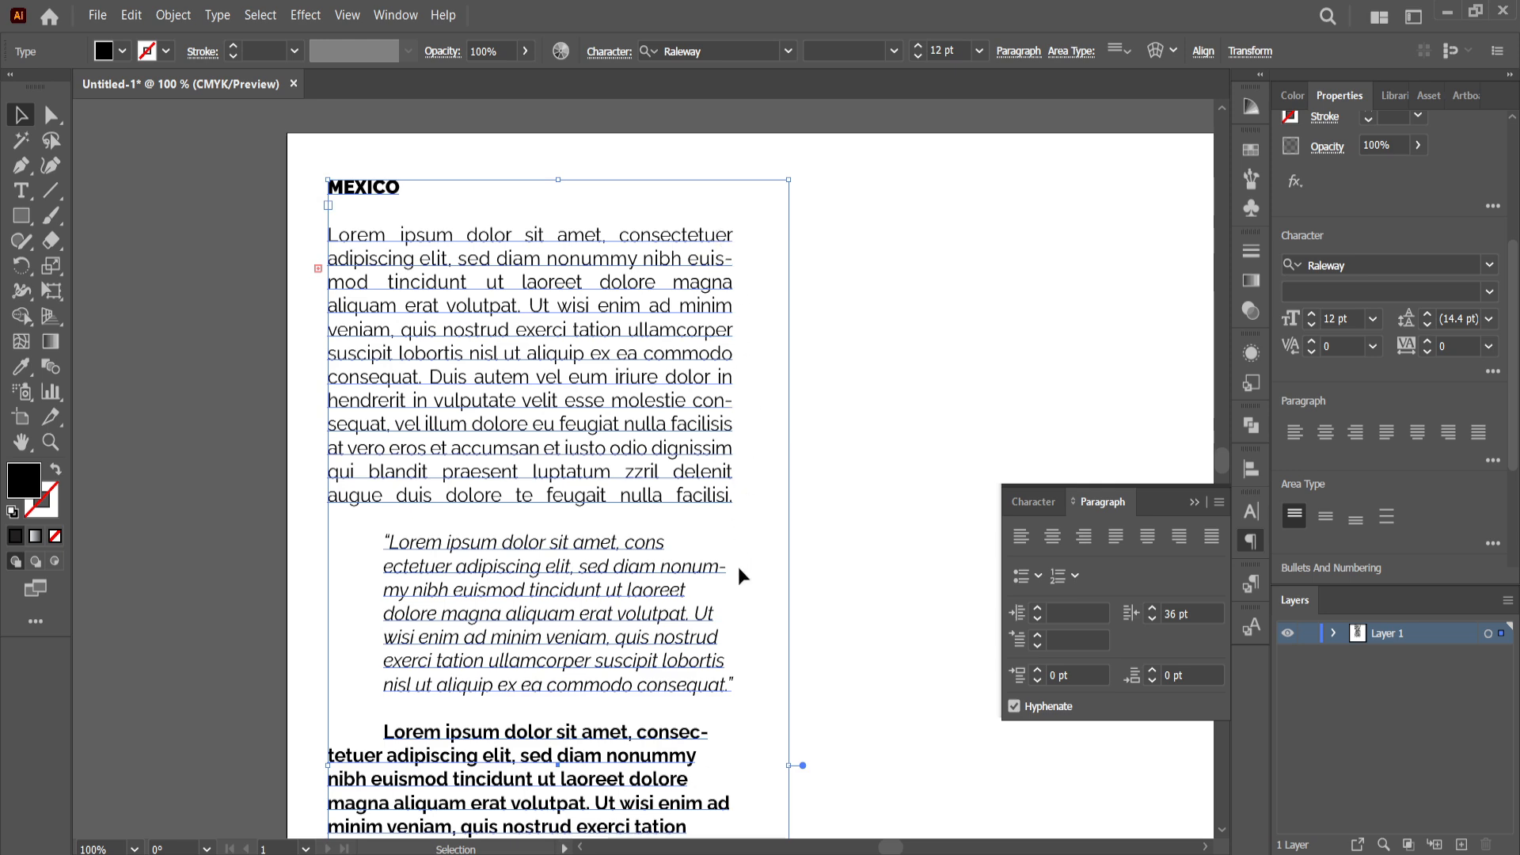
key("ctrl+z")
Set the right indent of only the justified paragraph under the MEXICO heading to 36 pt and select the text object
key("t")
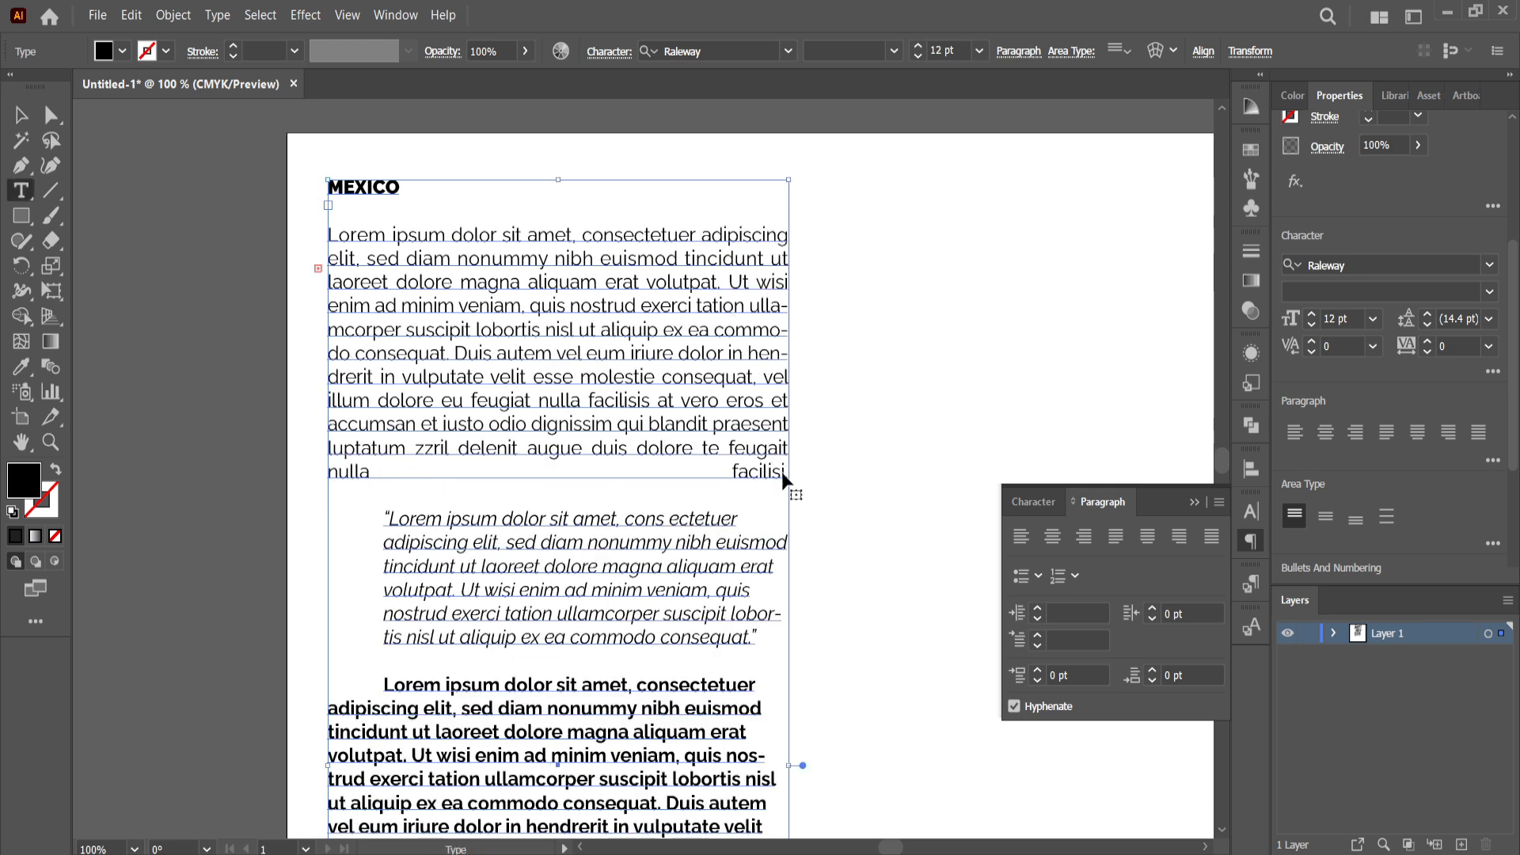
left_click_drag(328, 234, 851, 507)
left_click(1180, 614)
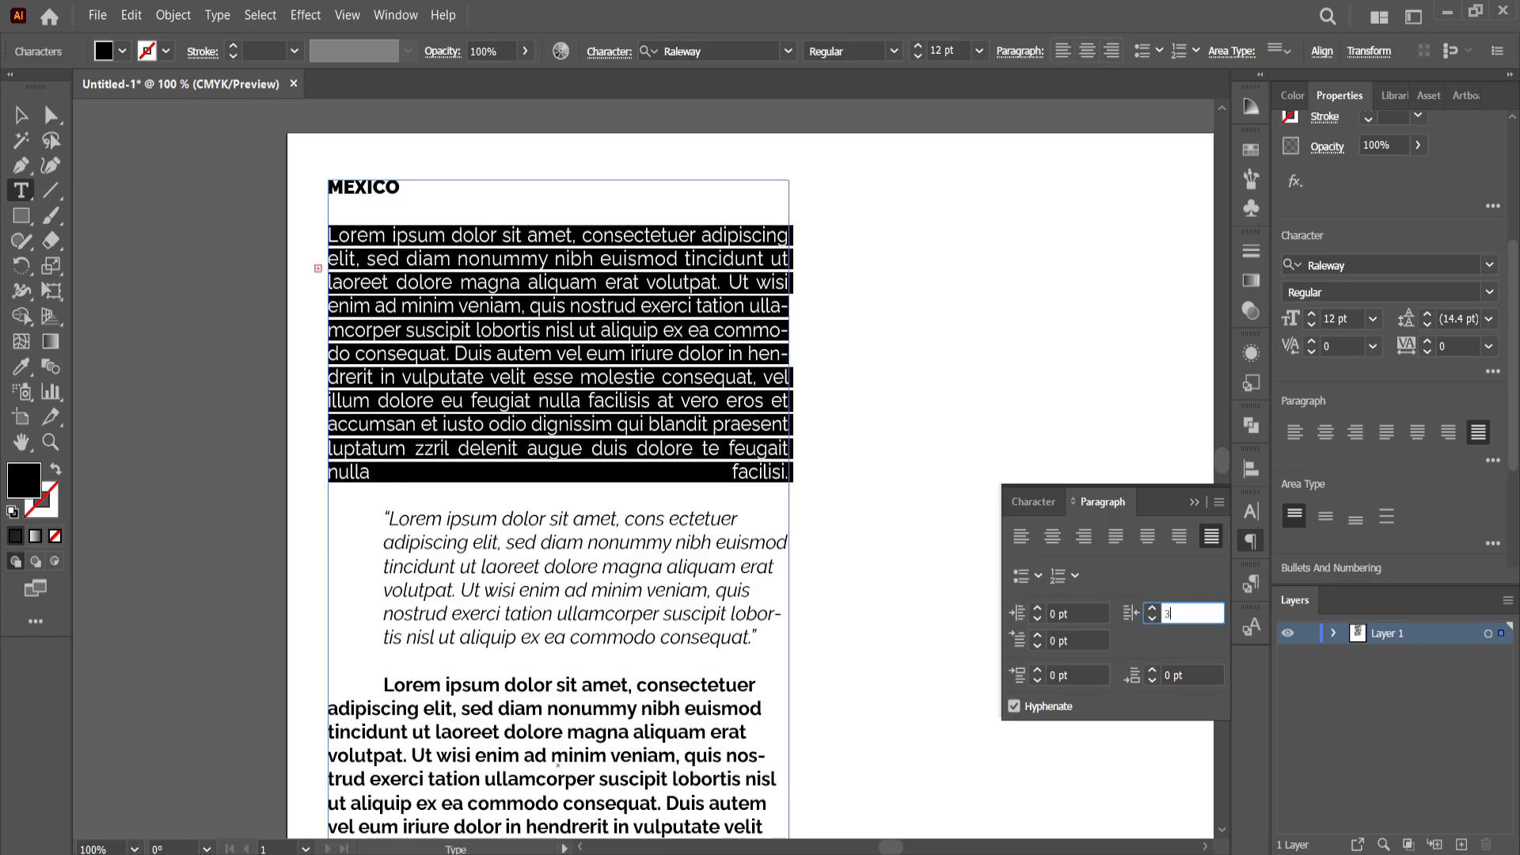
type("36")
key("Return")
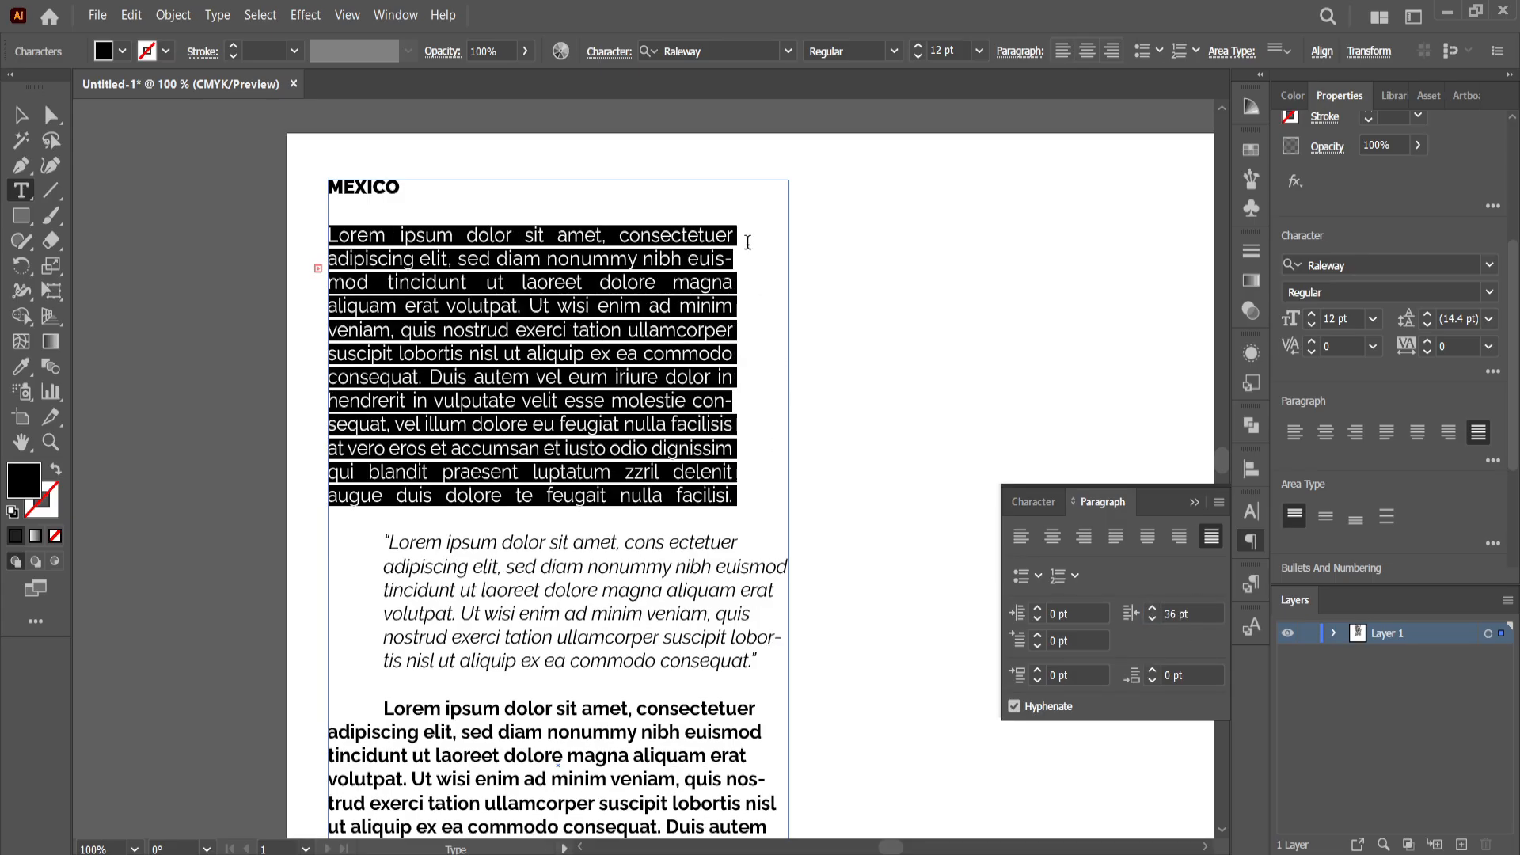
left_click_drag(739, 237, 772, 525)
left_click(21, 116)
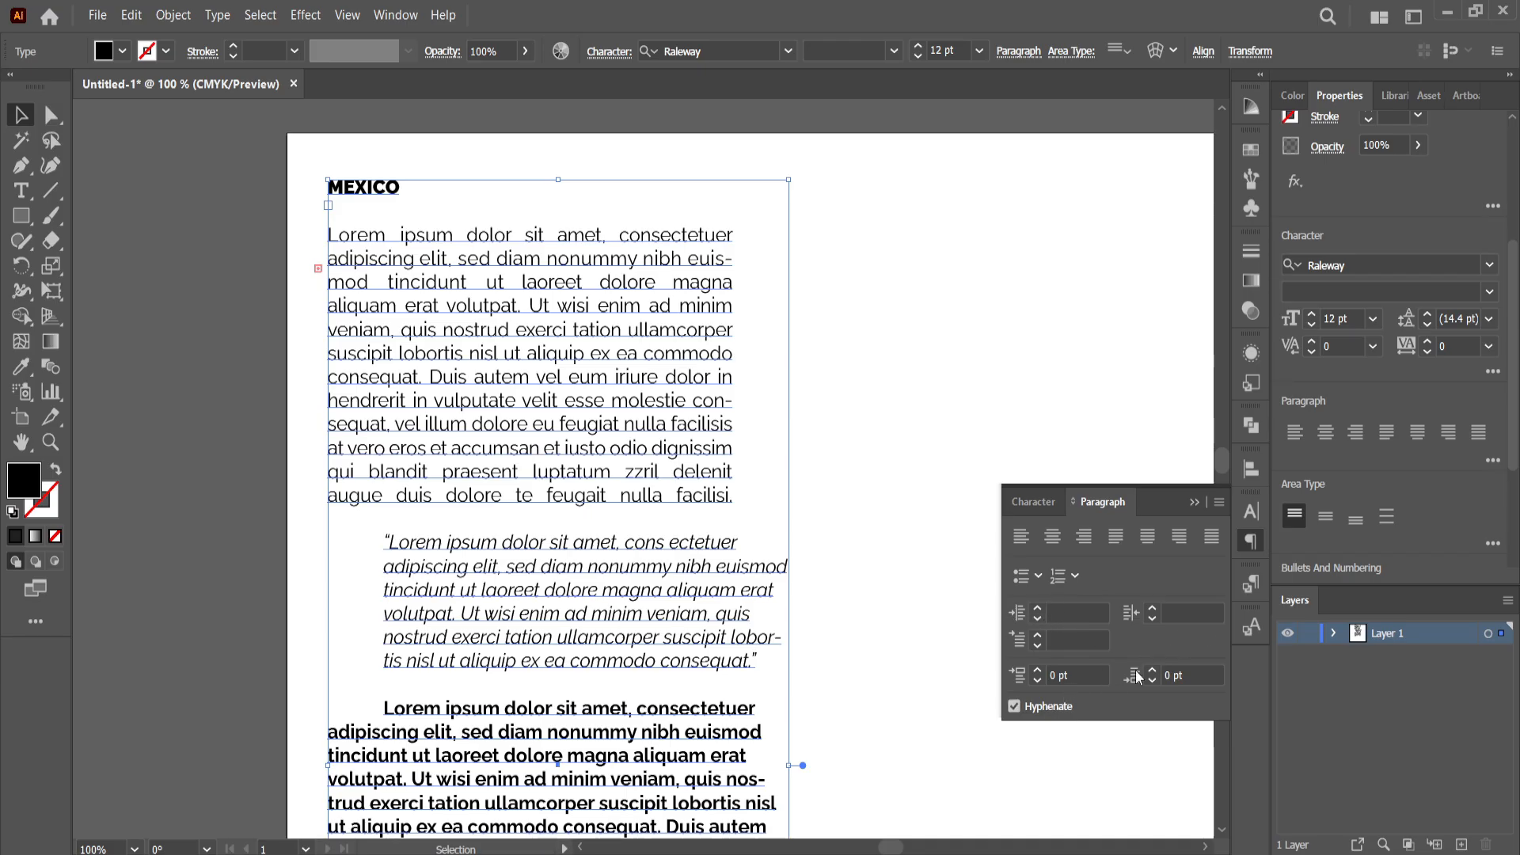
Duplicate the bold paragraph below itself, leaving an empty line between the original and the copy
scroll(502, 648, "down", 3)
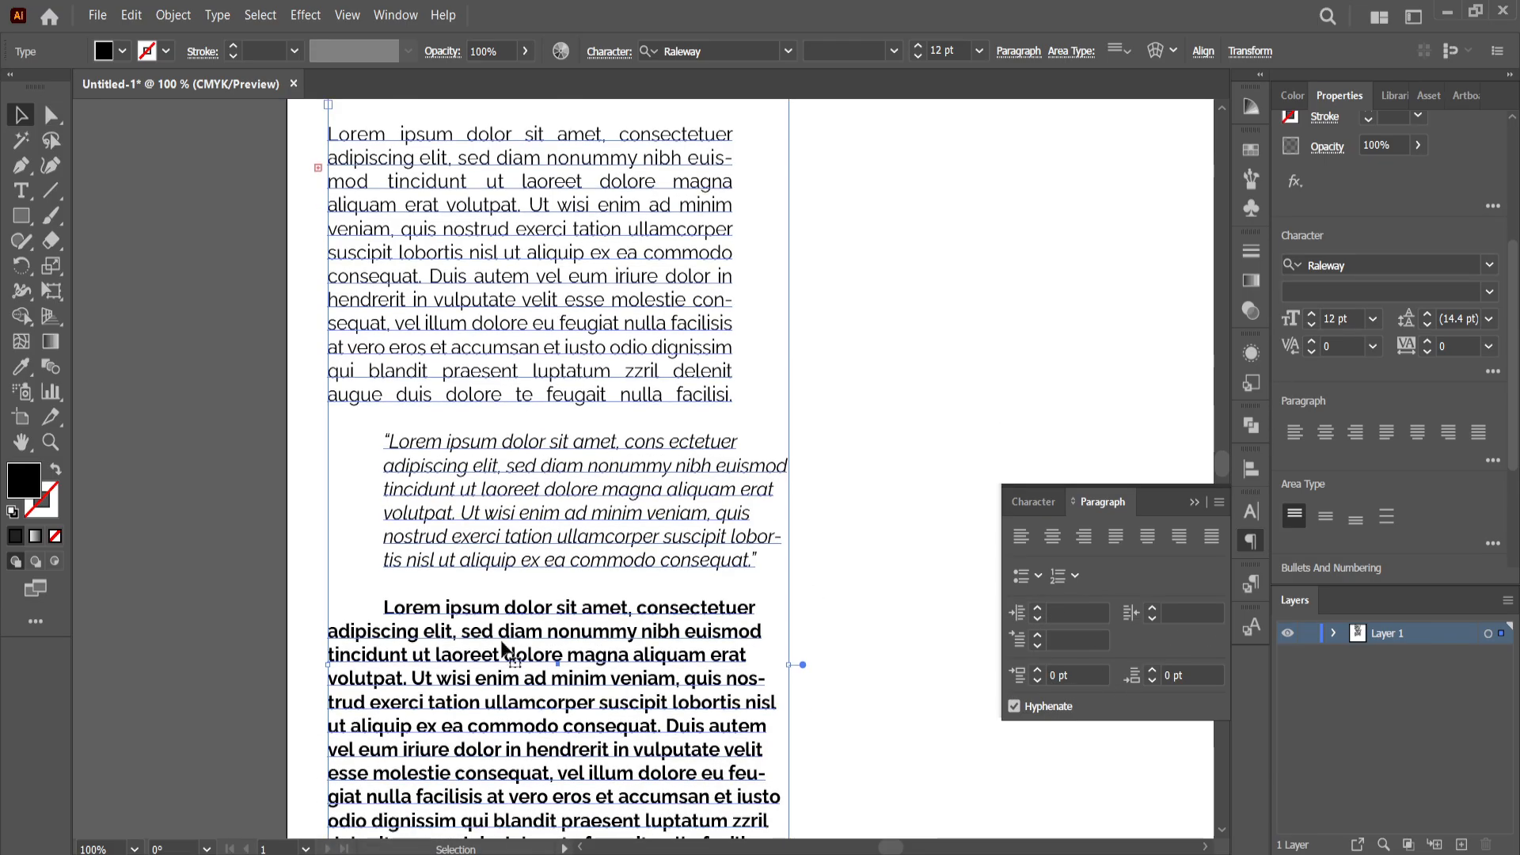
scroll(502, 647, "down", 3)
left_click(506, 710)
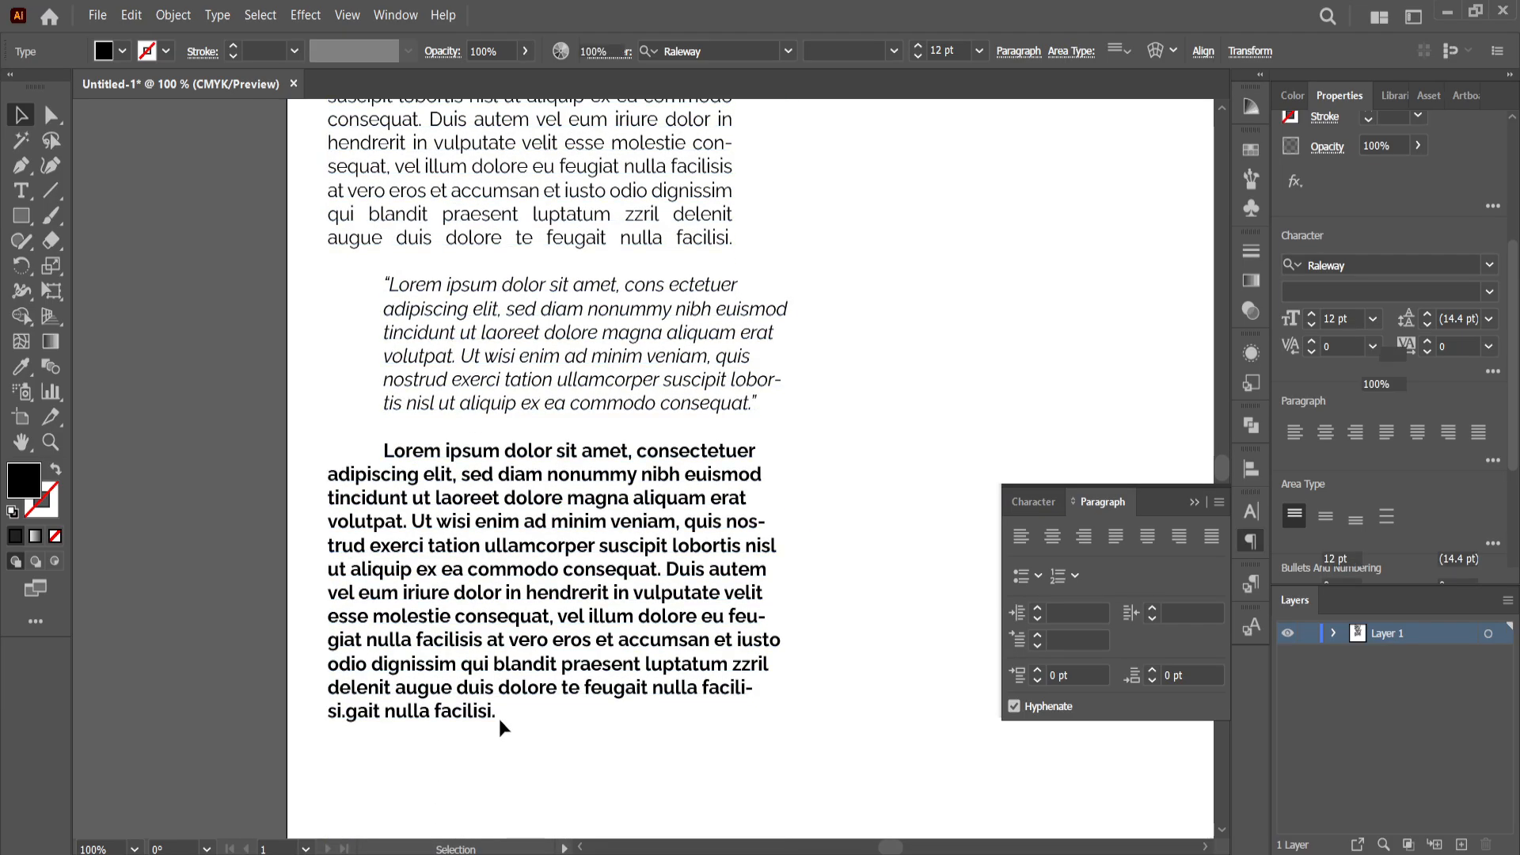
double_click(499, 717)
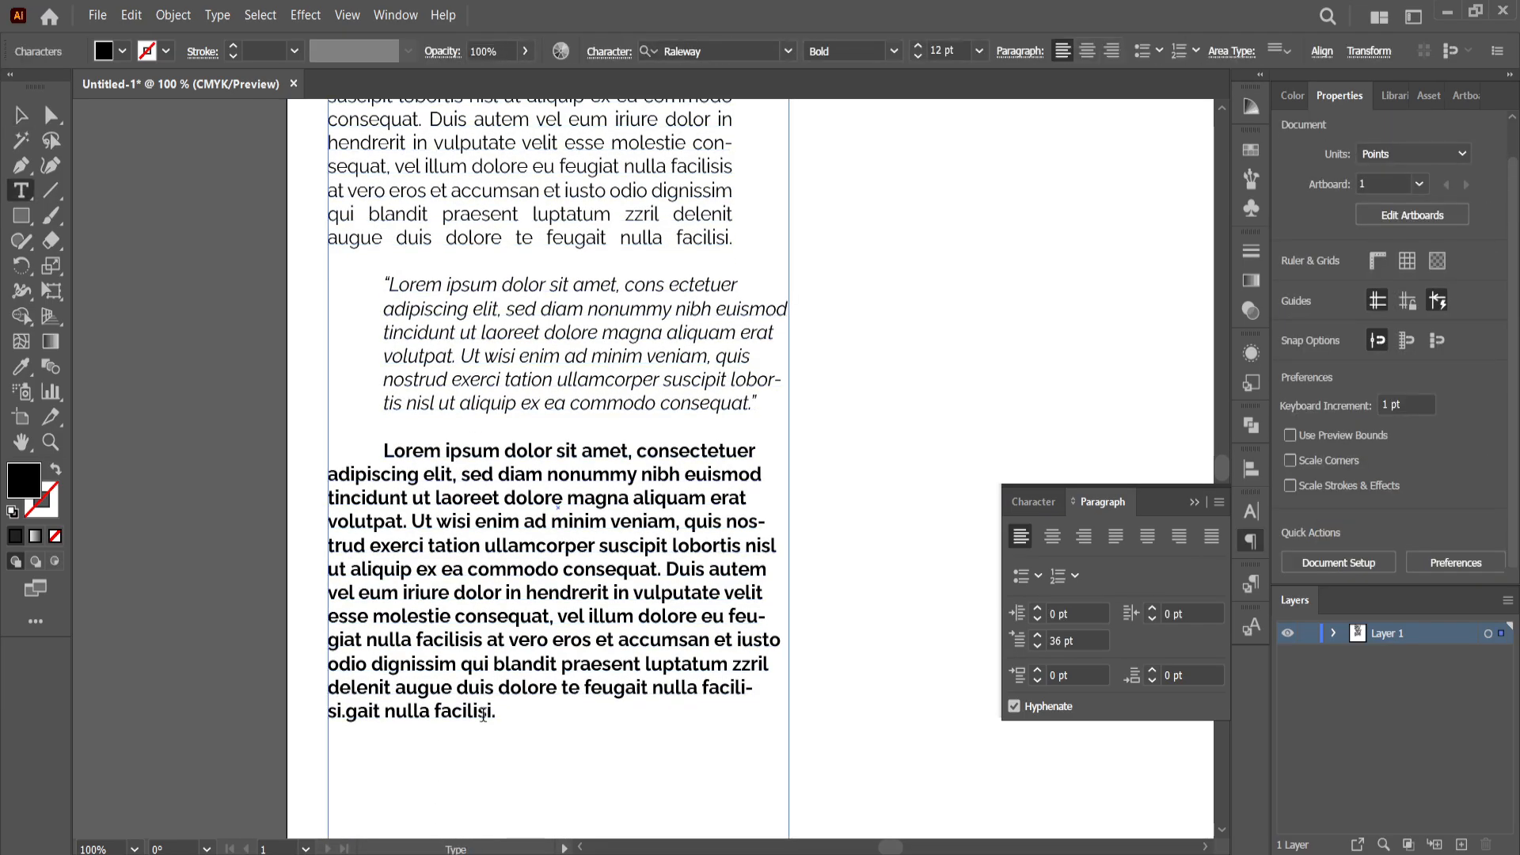
triple_click(483, 715)
left_click(498, 713)
left_click_drag(497, 713, 384, 446)
key("ctrl+c")
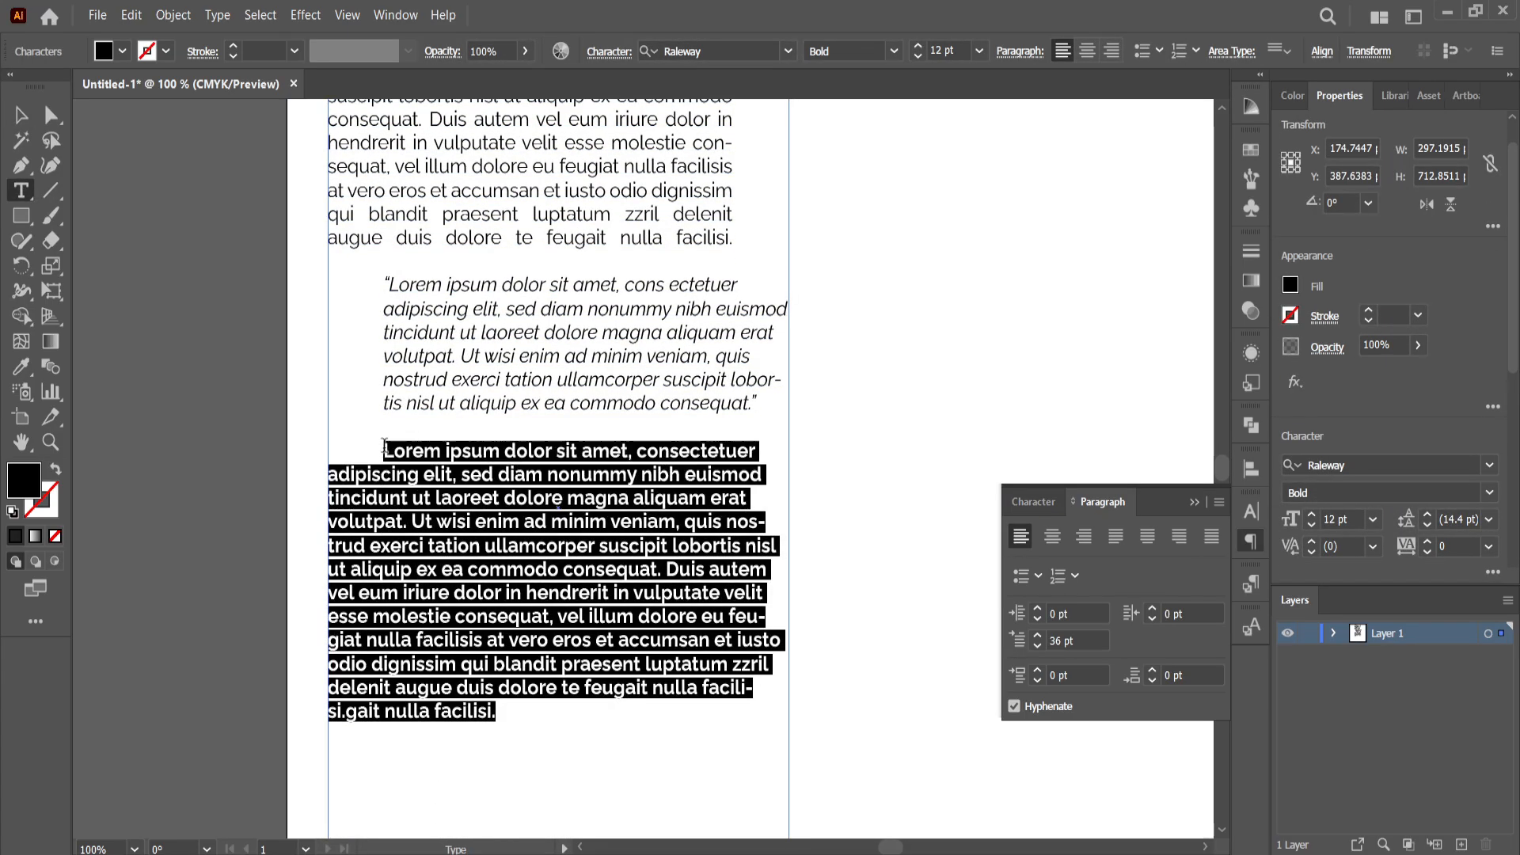
left_click(497, 711)
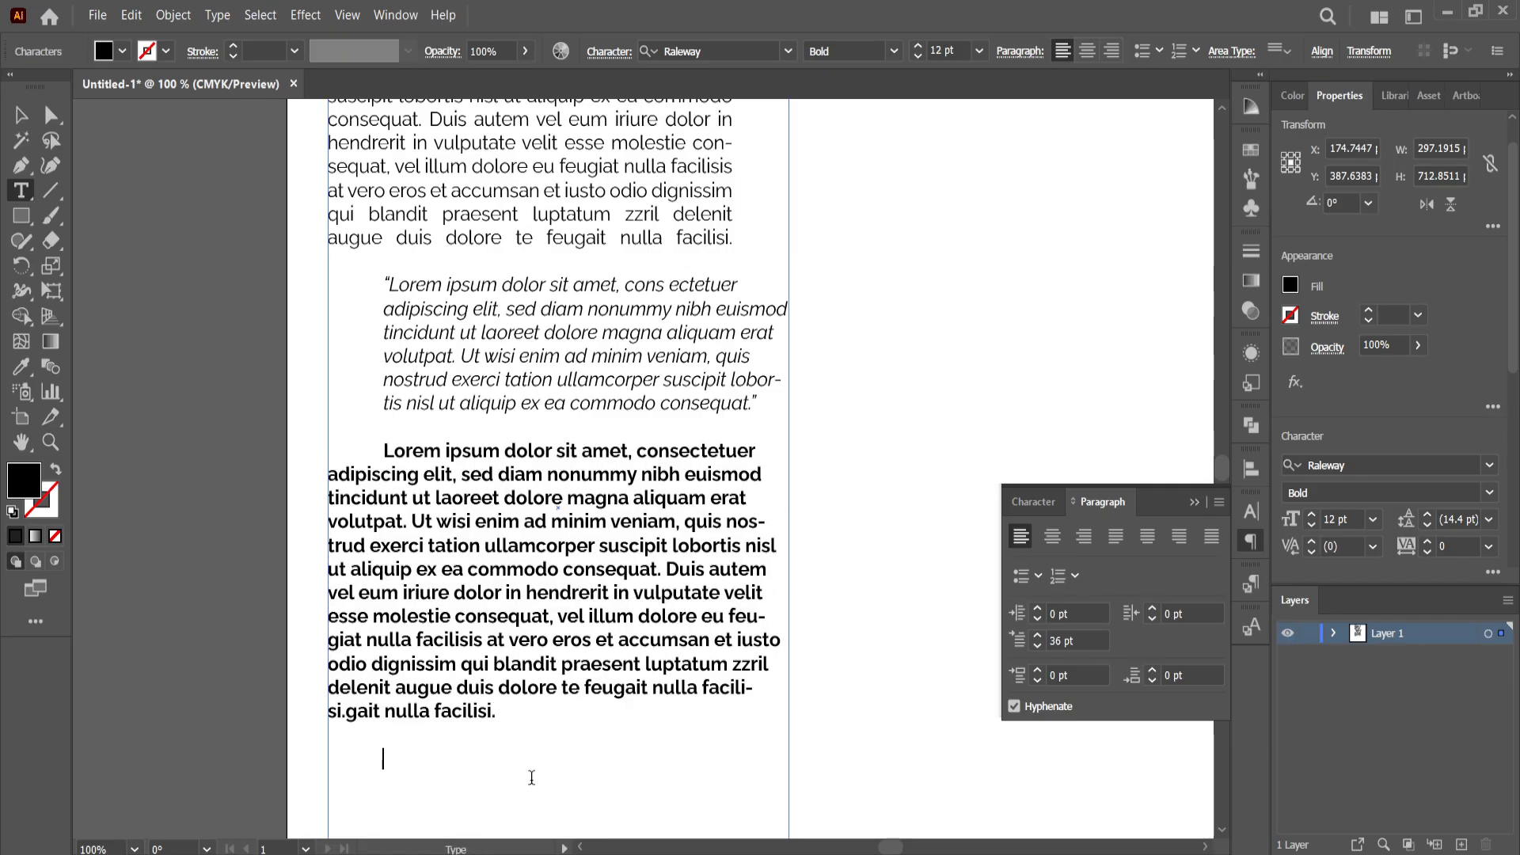
key("ctrl+v")
scroll(537, 748, "down", 4)
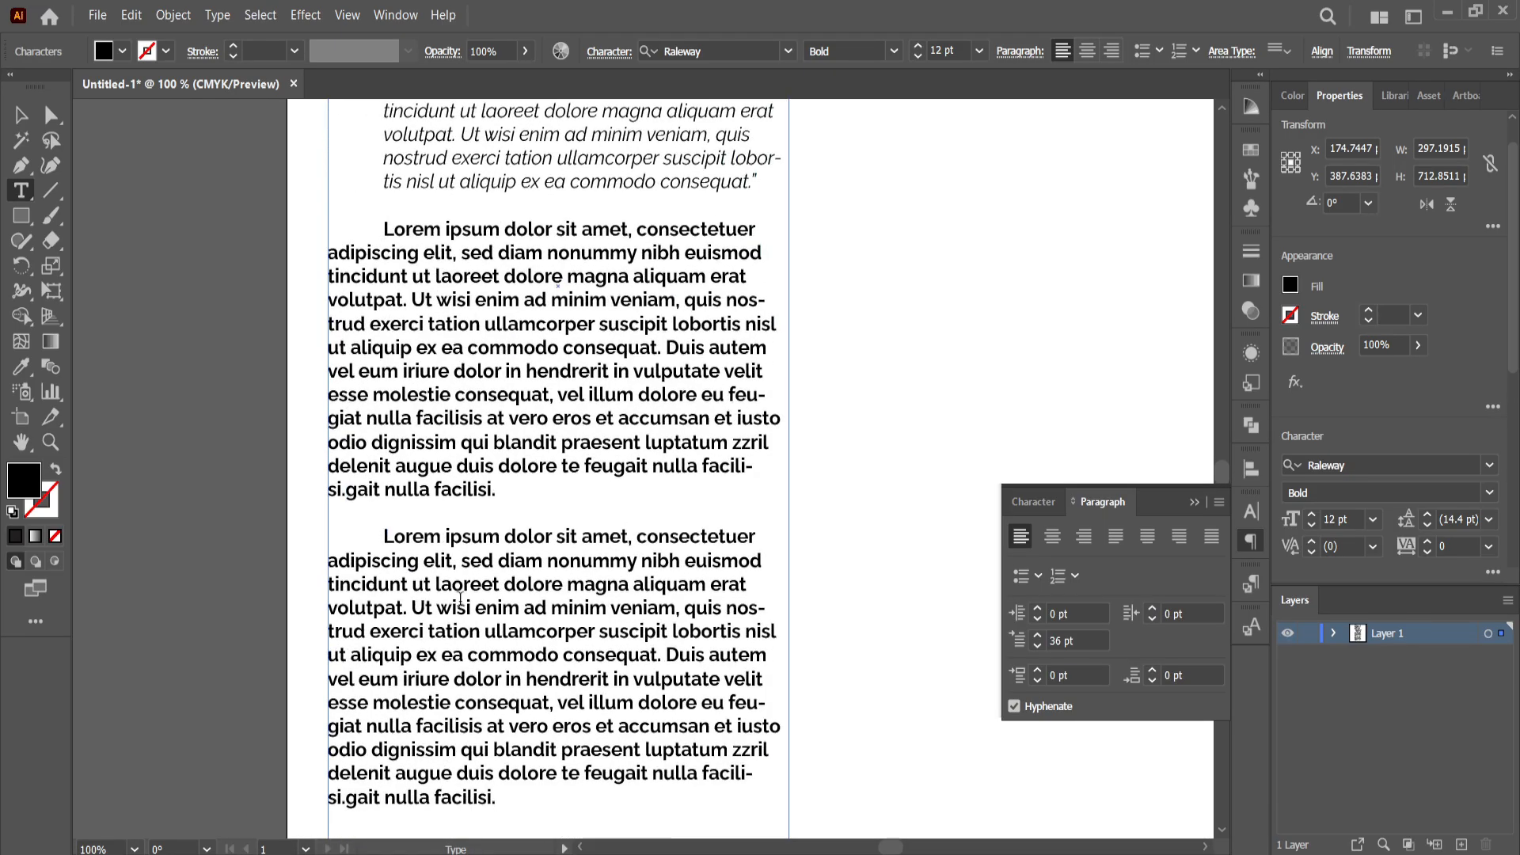
Set the first-line left indent of the second bold paragraph to 0 pt
left_click_drag(384, 527, 590, 804)
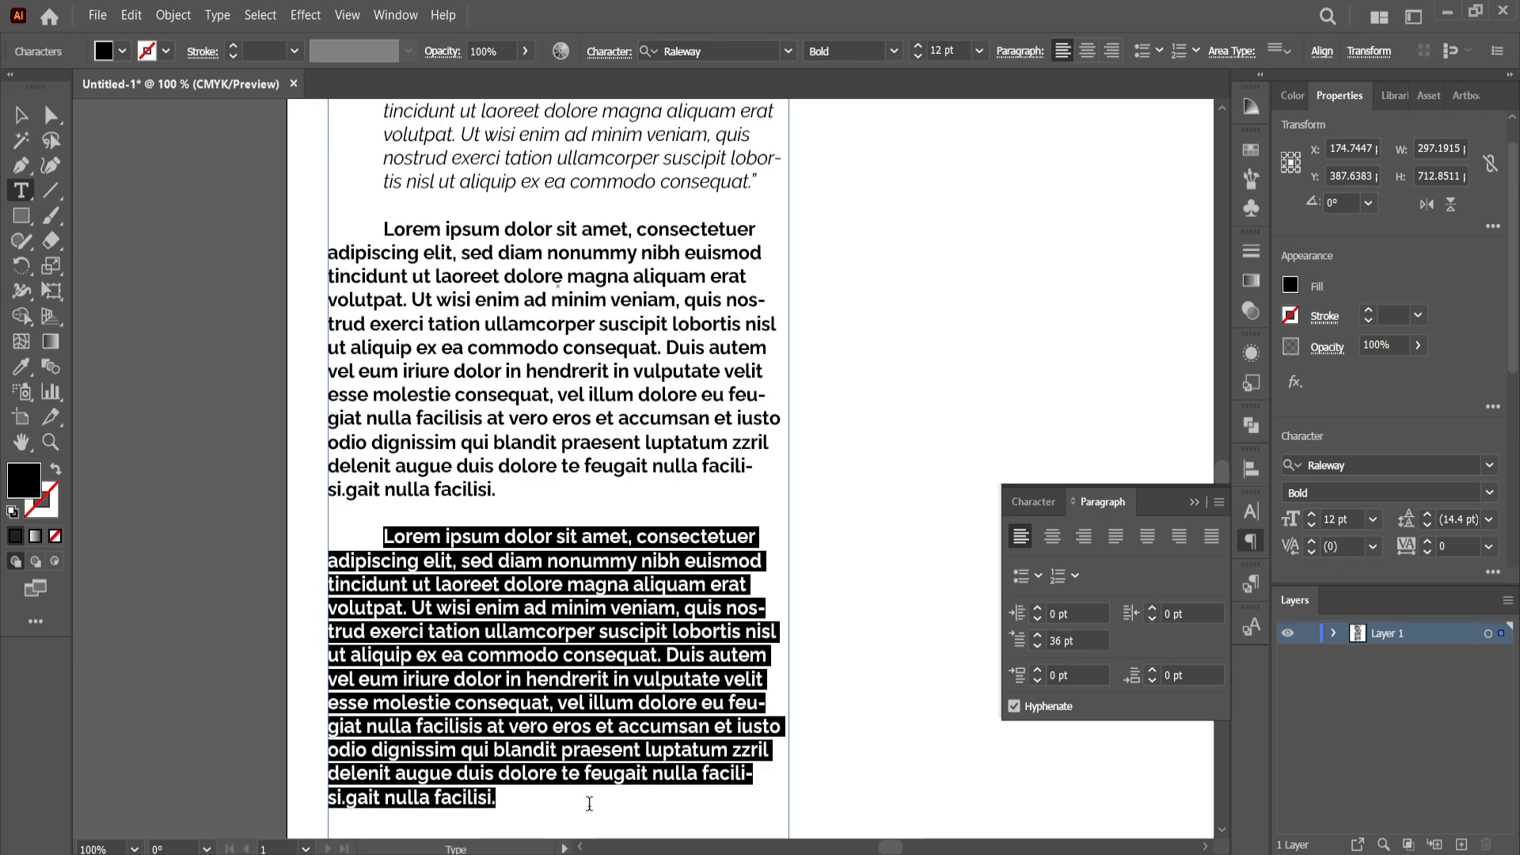
left_click(1045, 640)
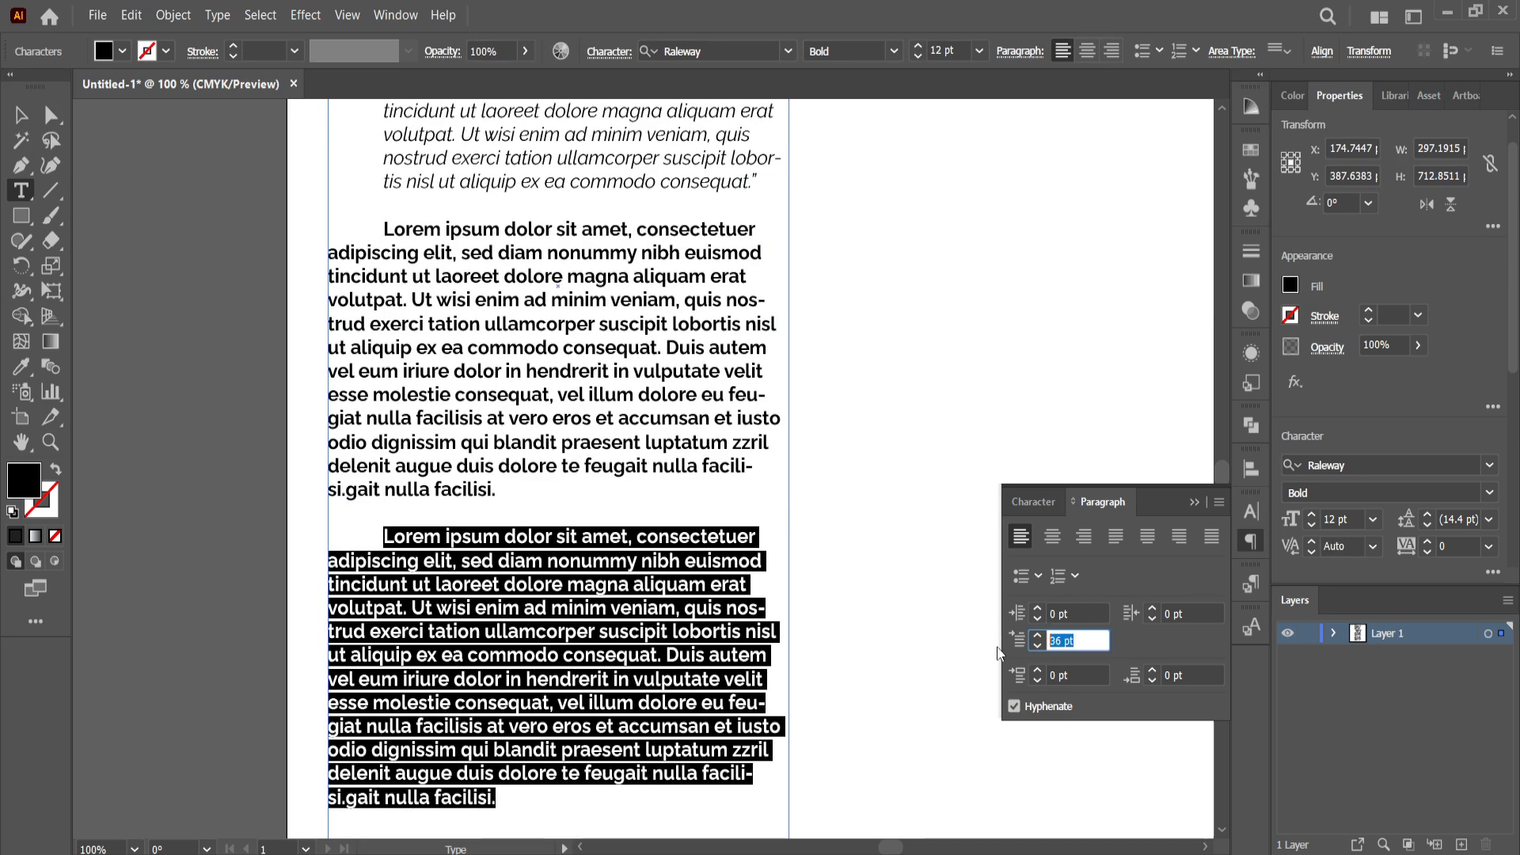
type("0")
left_click(1029, 673)
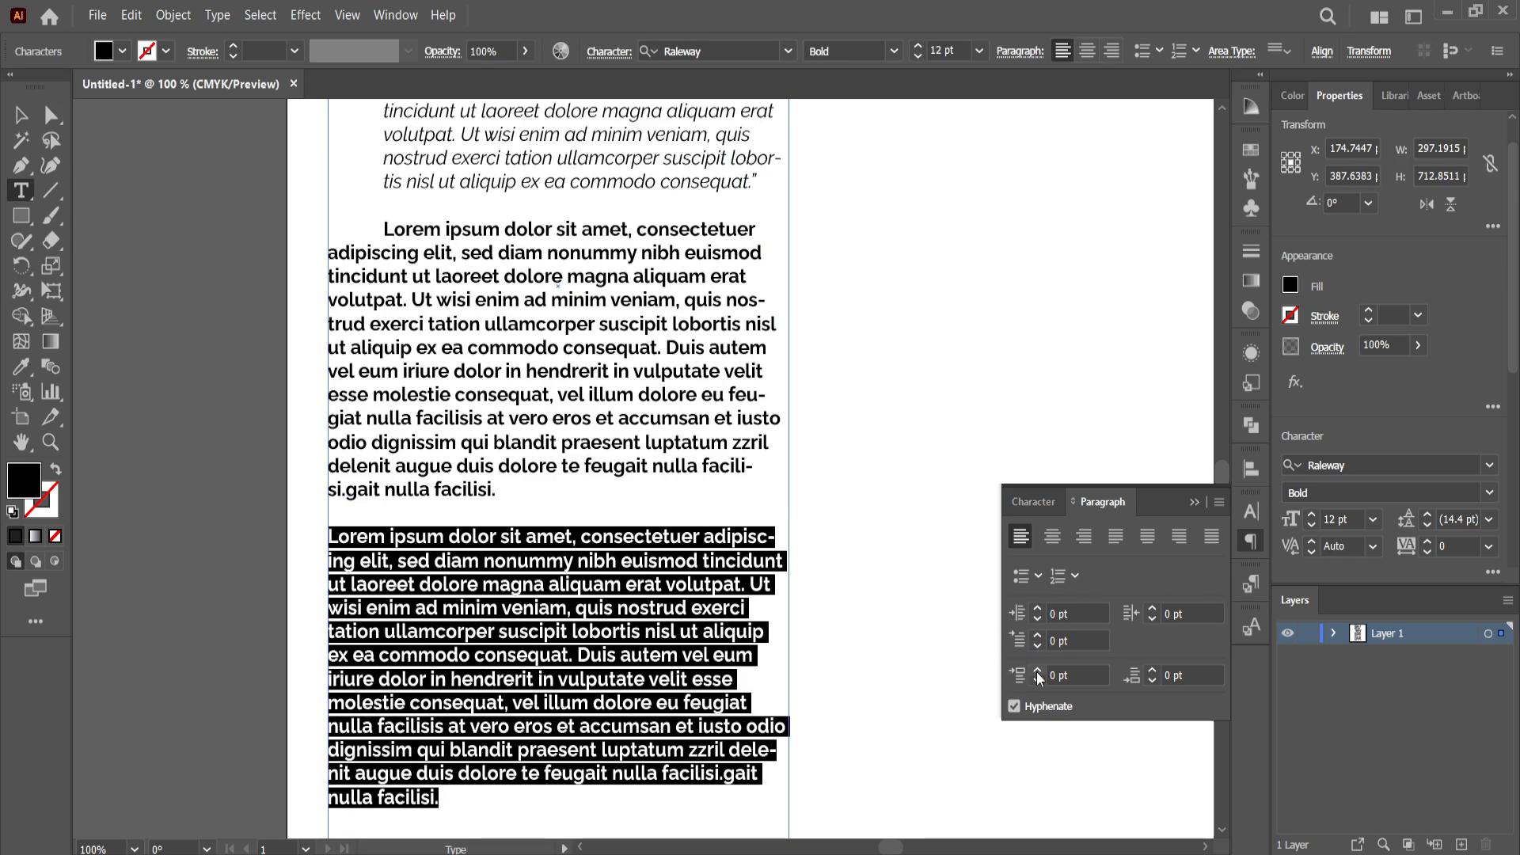
Increase the space before the second bold paragraph step by step to 12 pt
left_click(1037, 672)
left_click(1037, 671)
left_click(1038, 672)
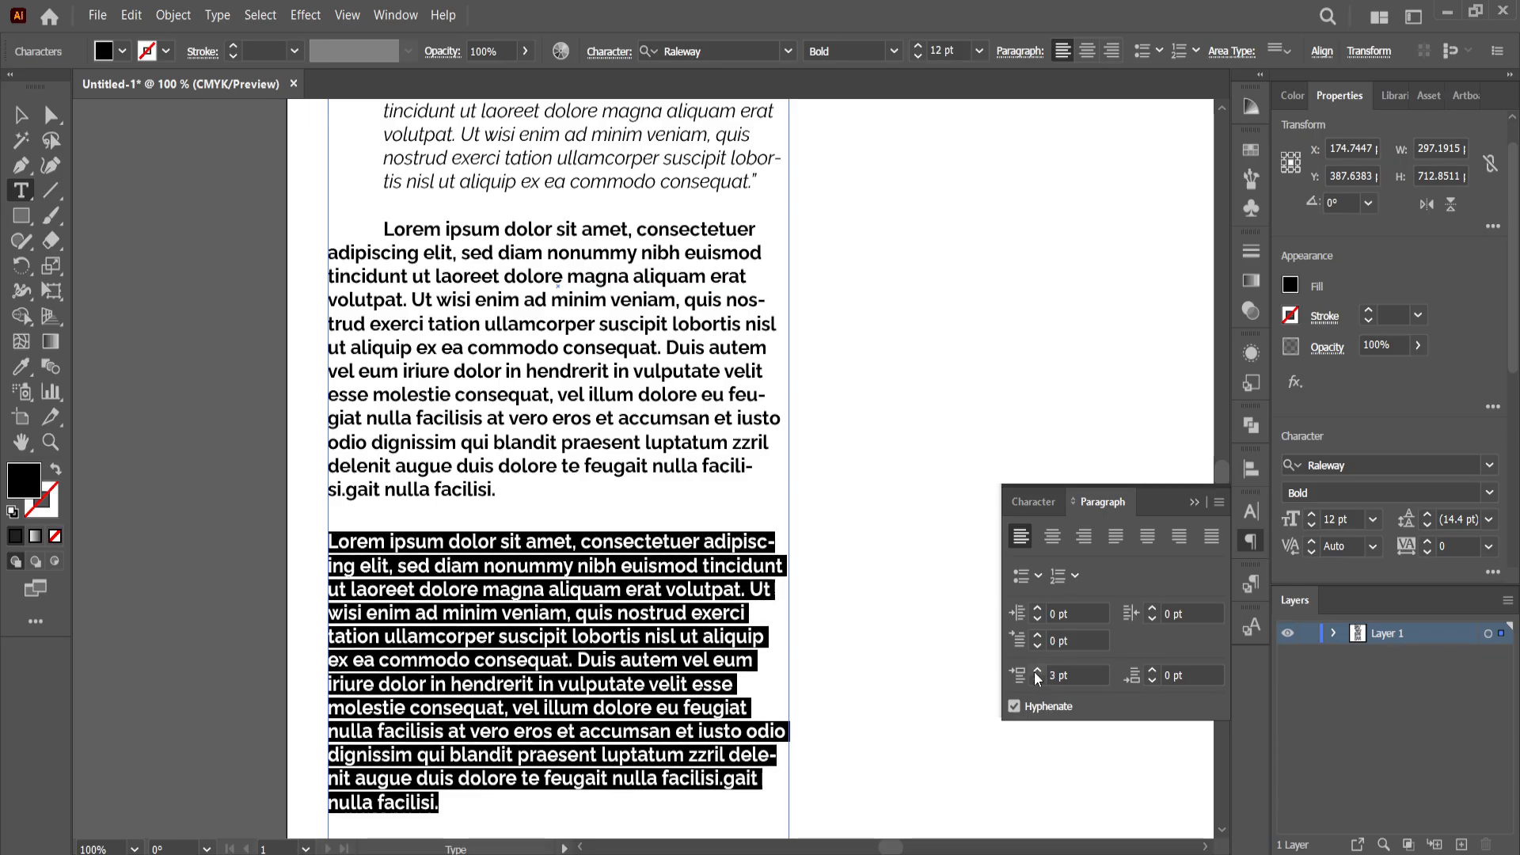
left_click(760, 663)
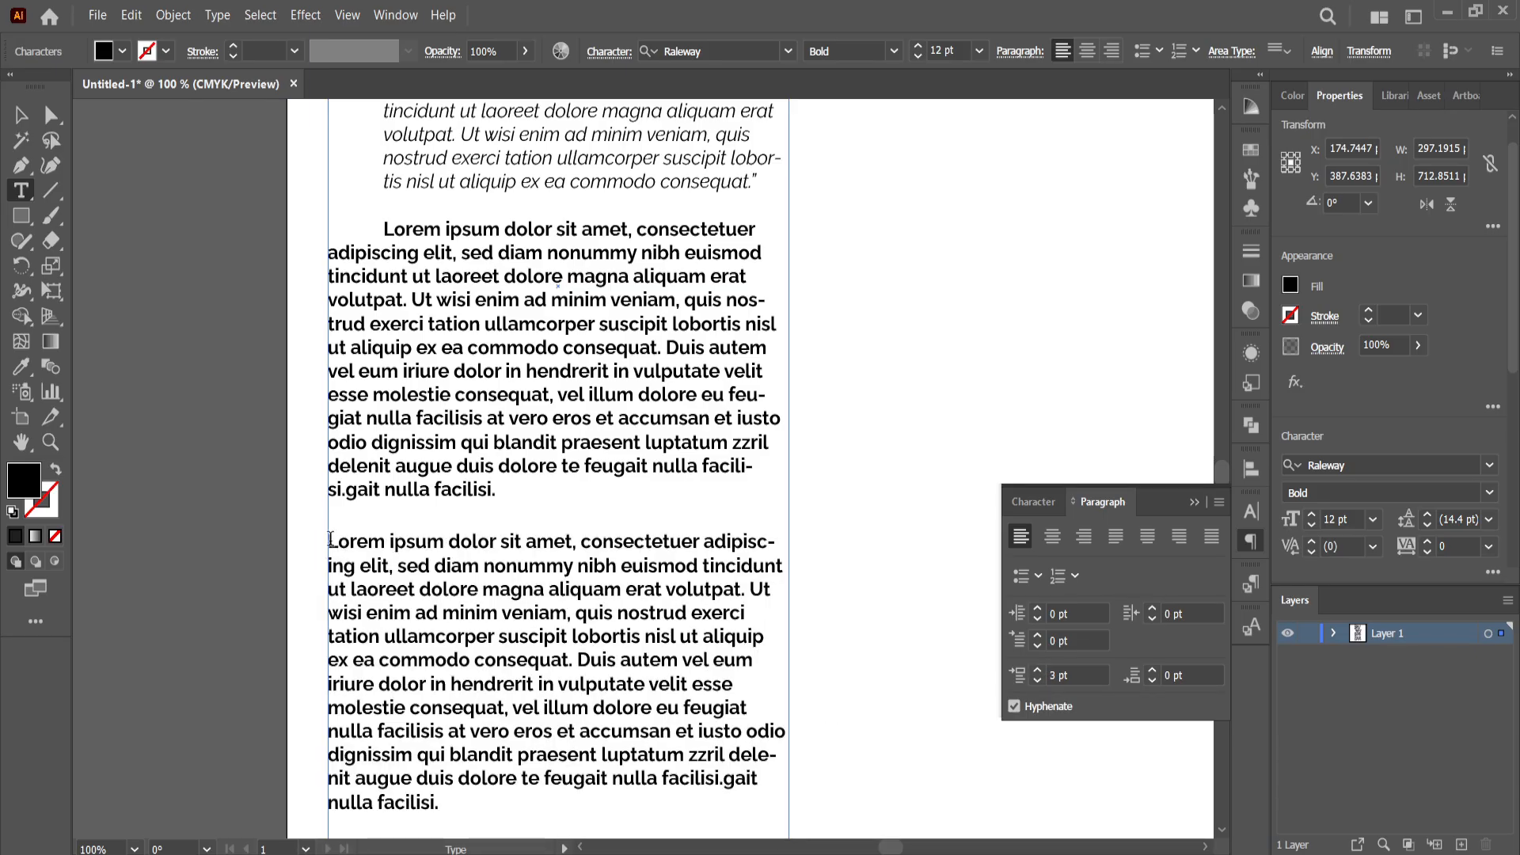
left_click_drag(331, 539, 439, 802)
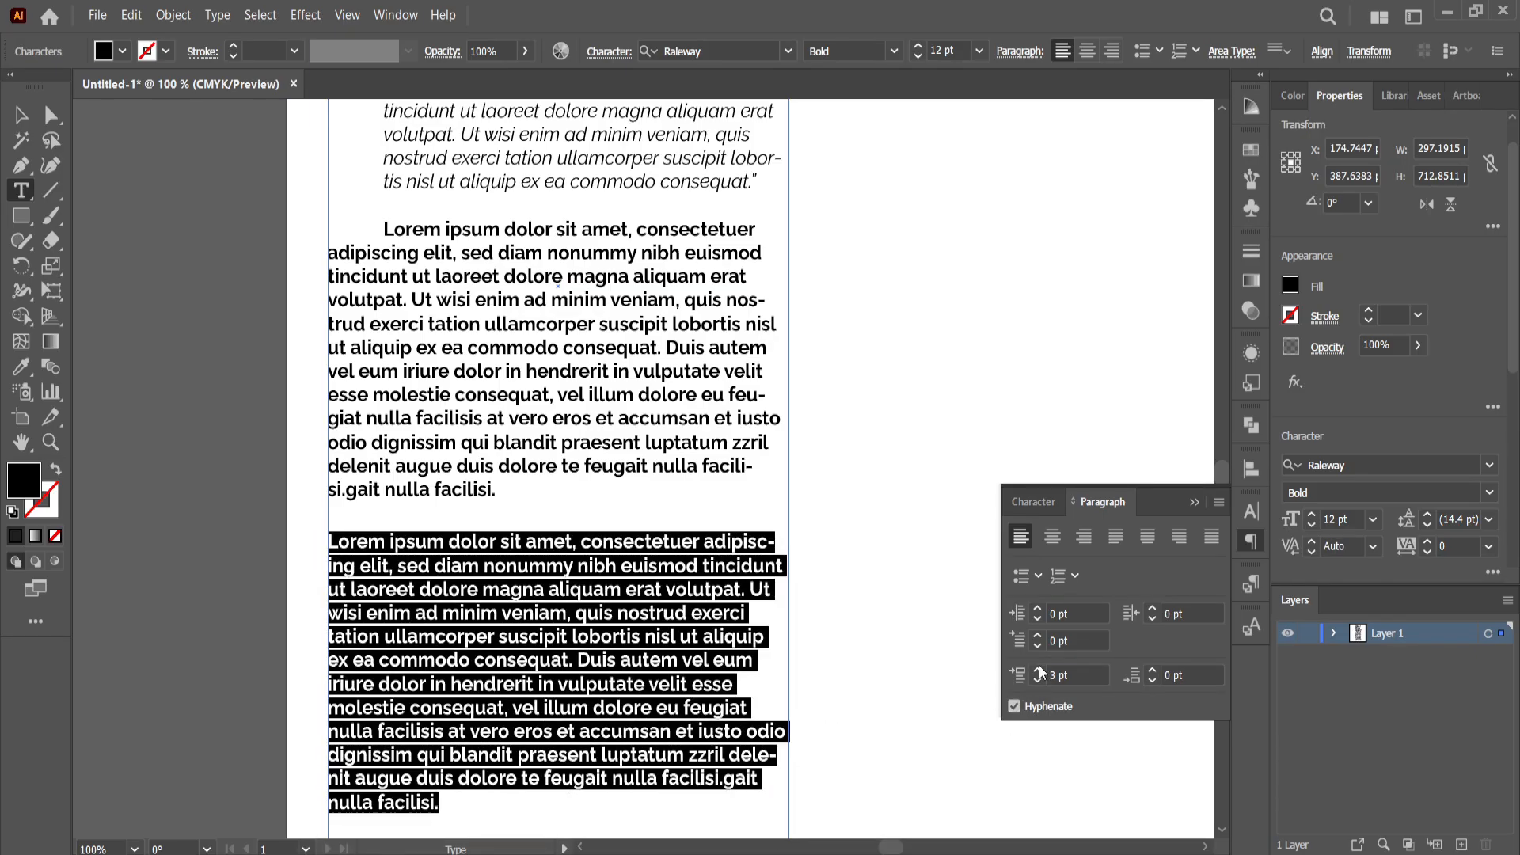
left_click(1038, 670)
left_click(1039, 670)
left_click(1037, 670)
left_click(1038, 670)
left_click(1038, 670)
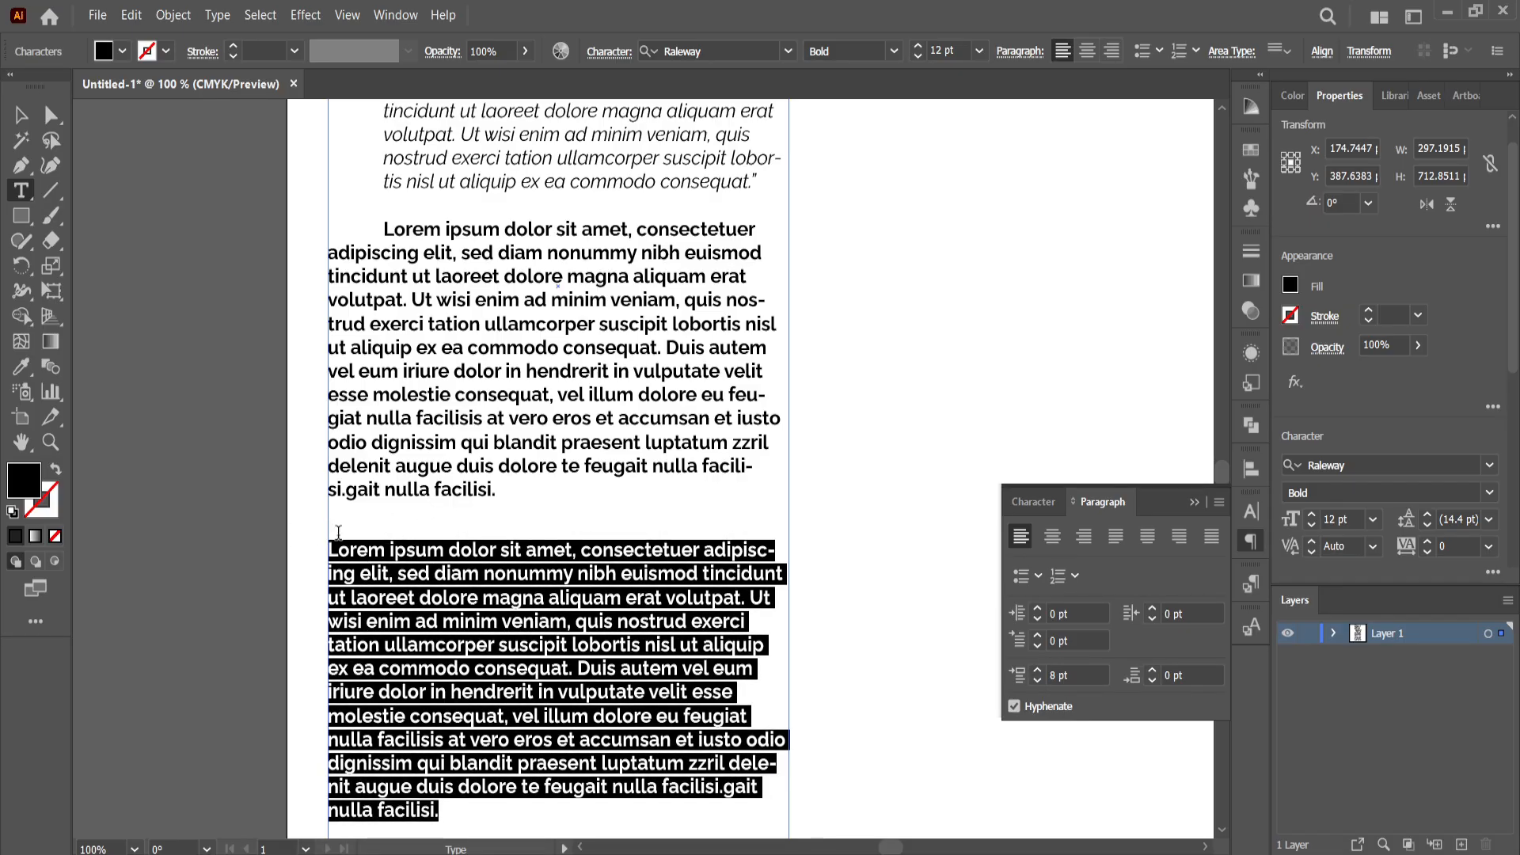
left_click(1037, 667)
left_click(1038, 667)
left_click(1037, 667)
left_click(1038, 670)
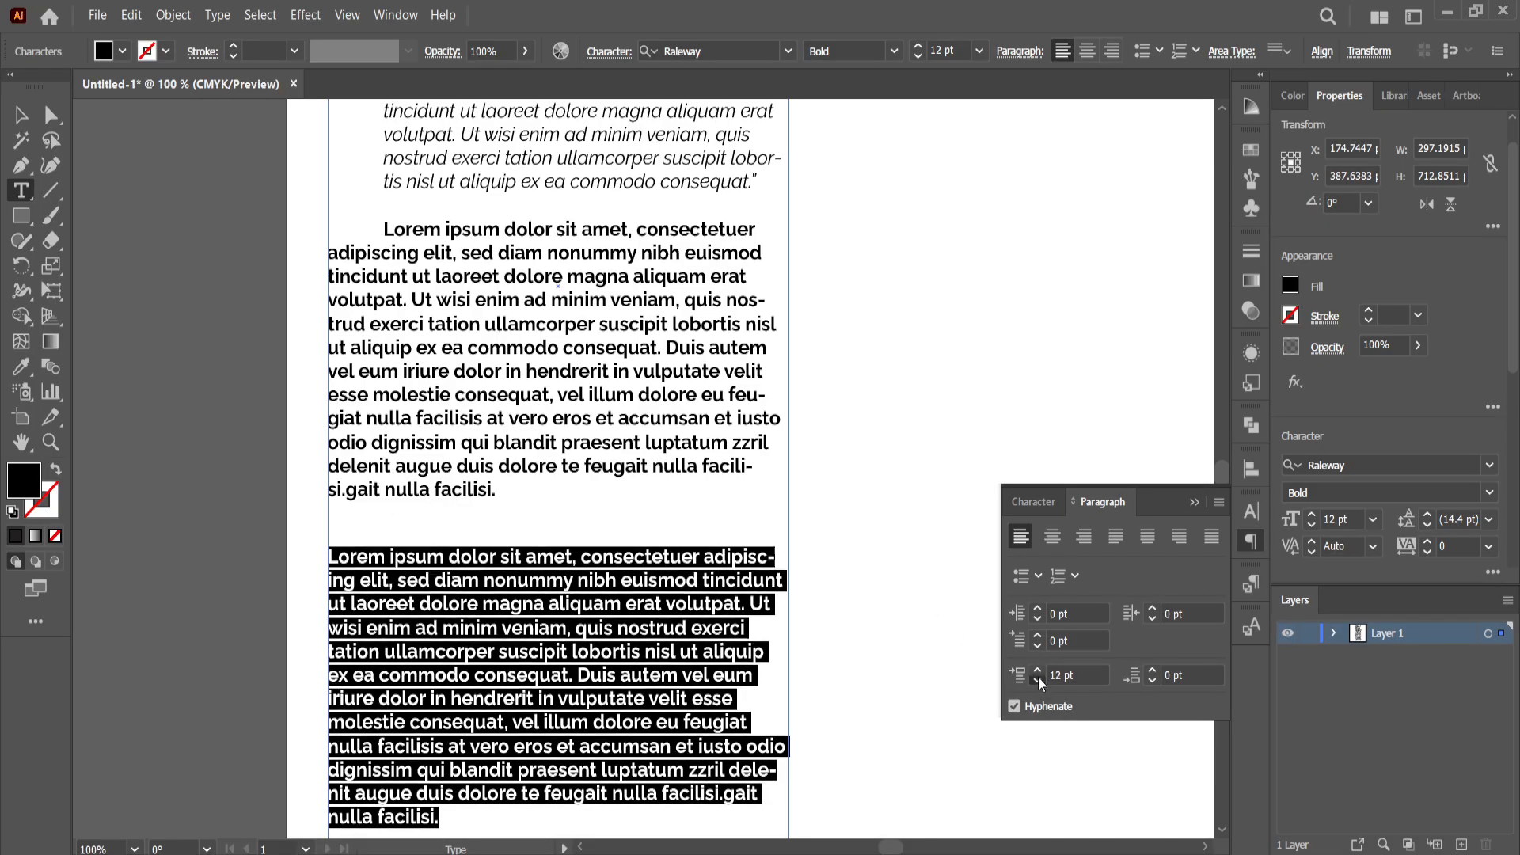
Reduce the space before the second bold paragraph to 5 pt and place the text cursor in the first bold paragraph
left_click(1038, 677)
left_click(1038, 677)
left_click(1038, 677)
left_click(1038, 676)
left_click(1038, 677)
left_click(1038, 676)
left_click(1038, 676)
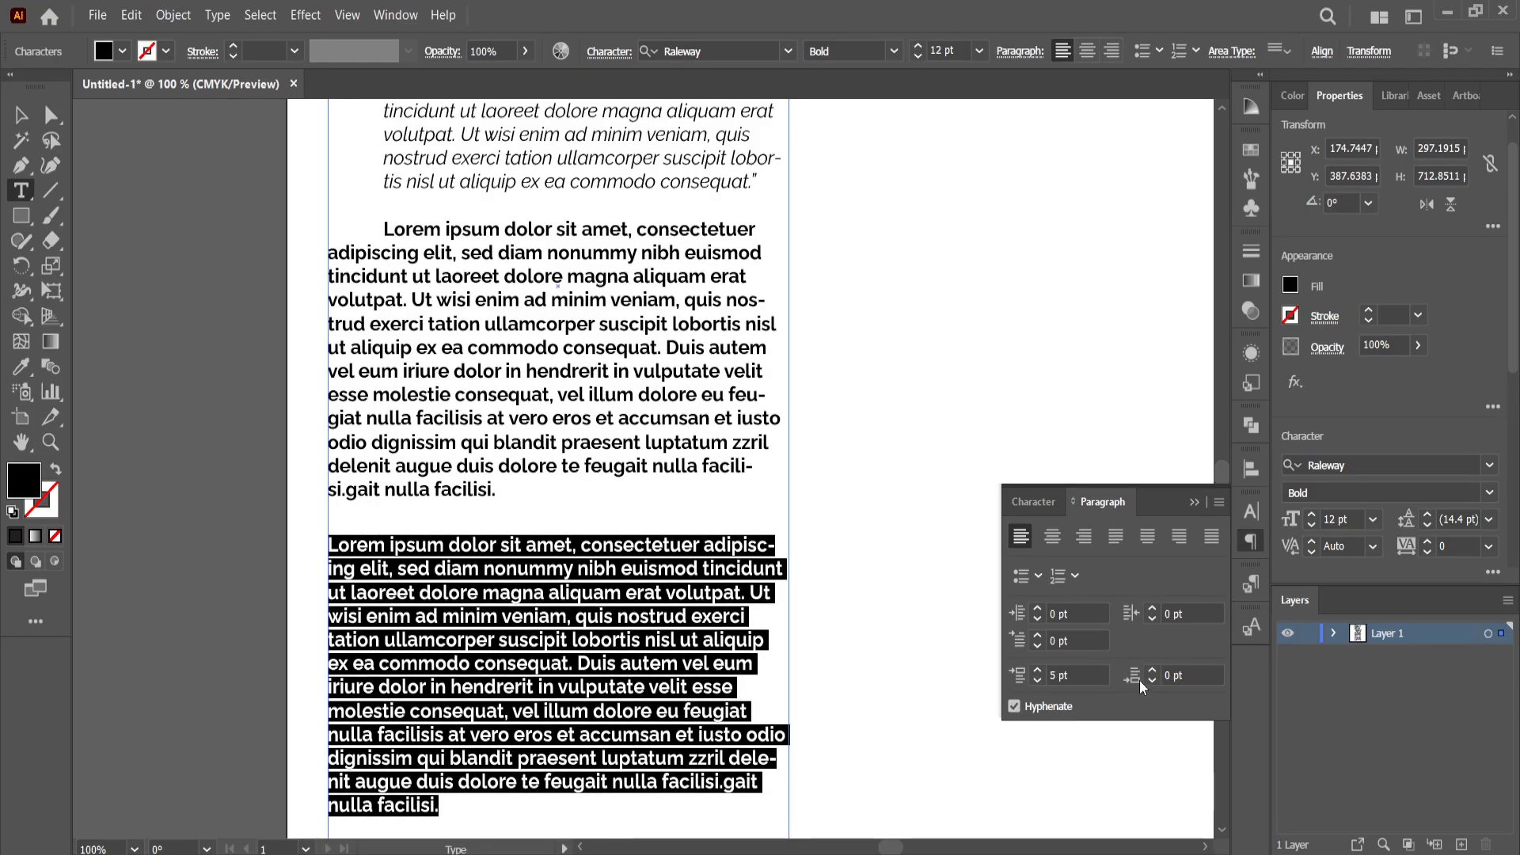
scroll(665, 651, "up", 1)
left_click(653, 482)
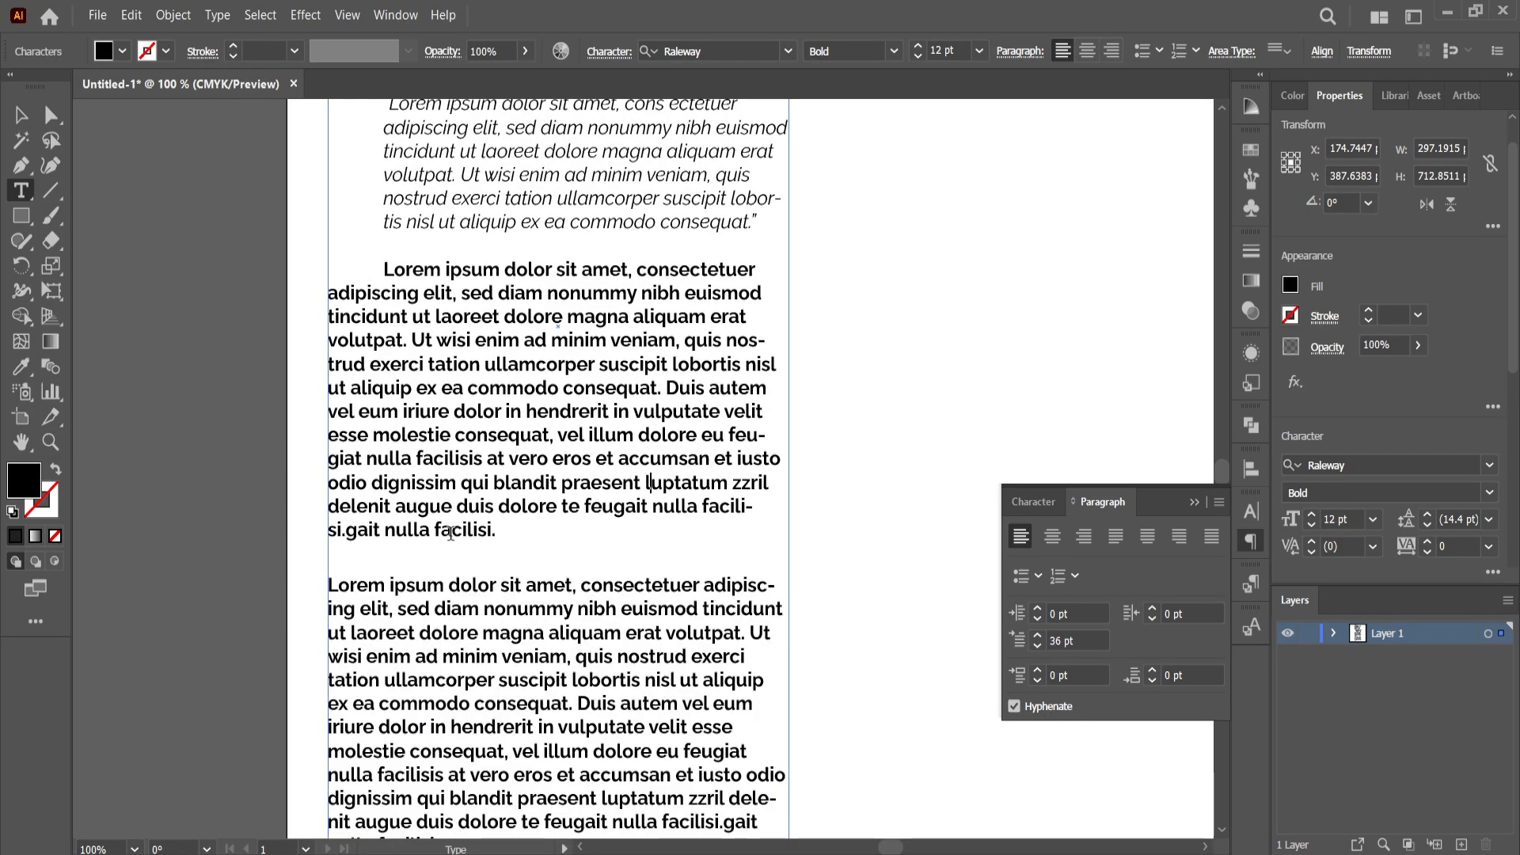
left_click_drag(532, 534, 364, 272)
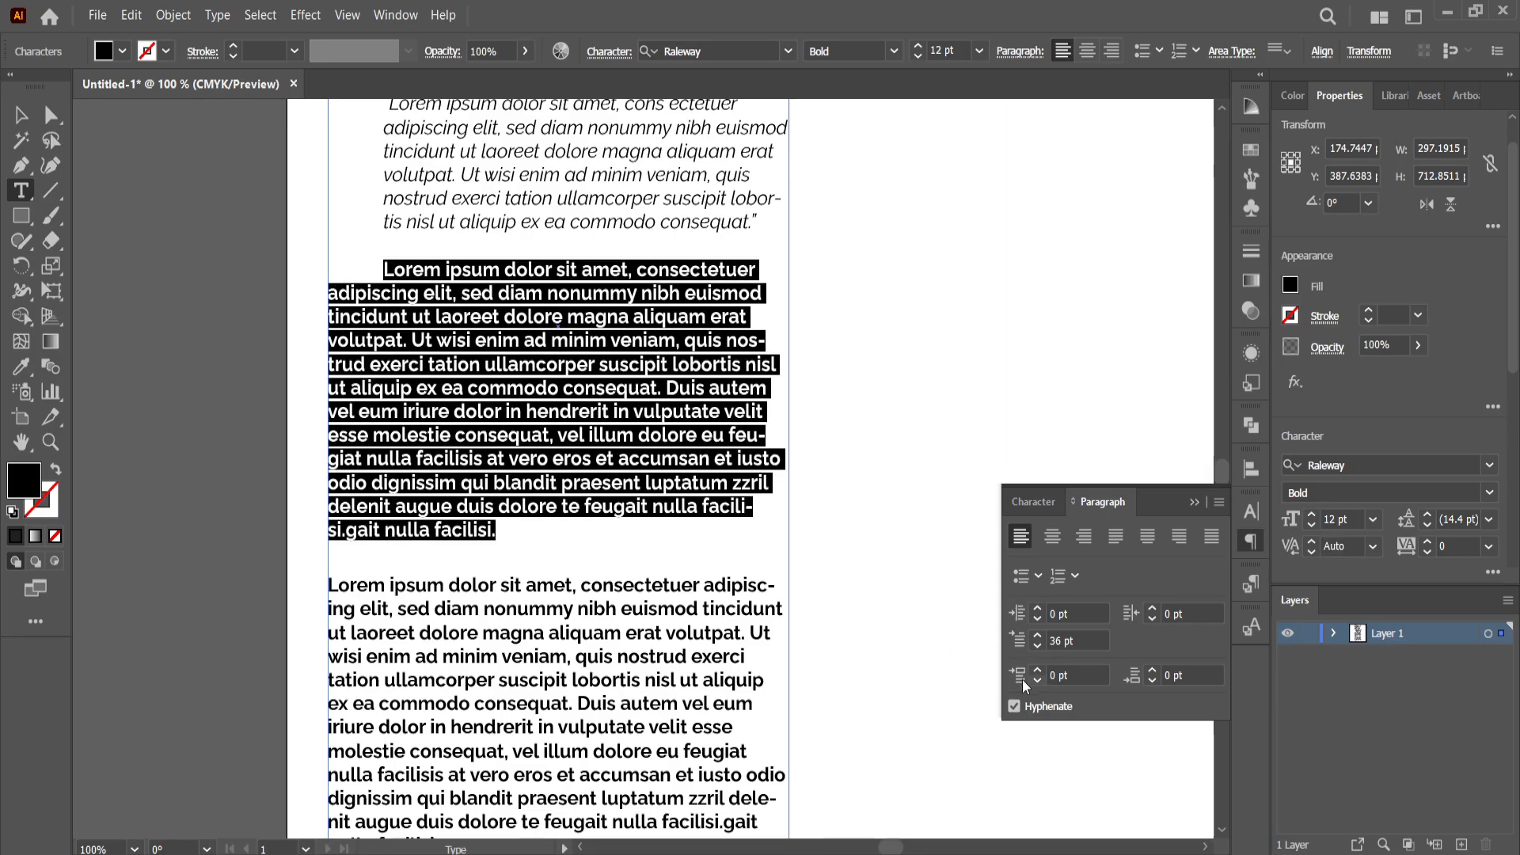
scroll(578, 519, "up", 3)
scroll(578, 518, "down", 1)
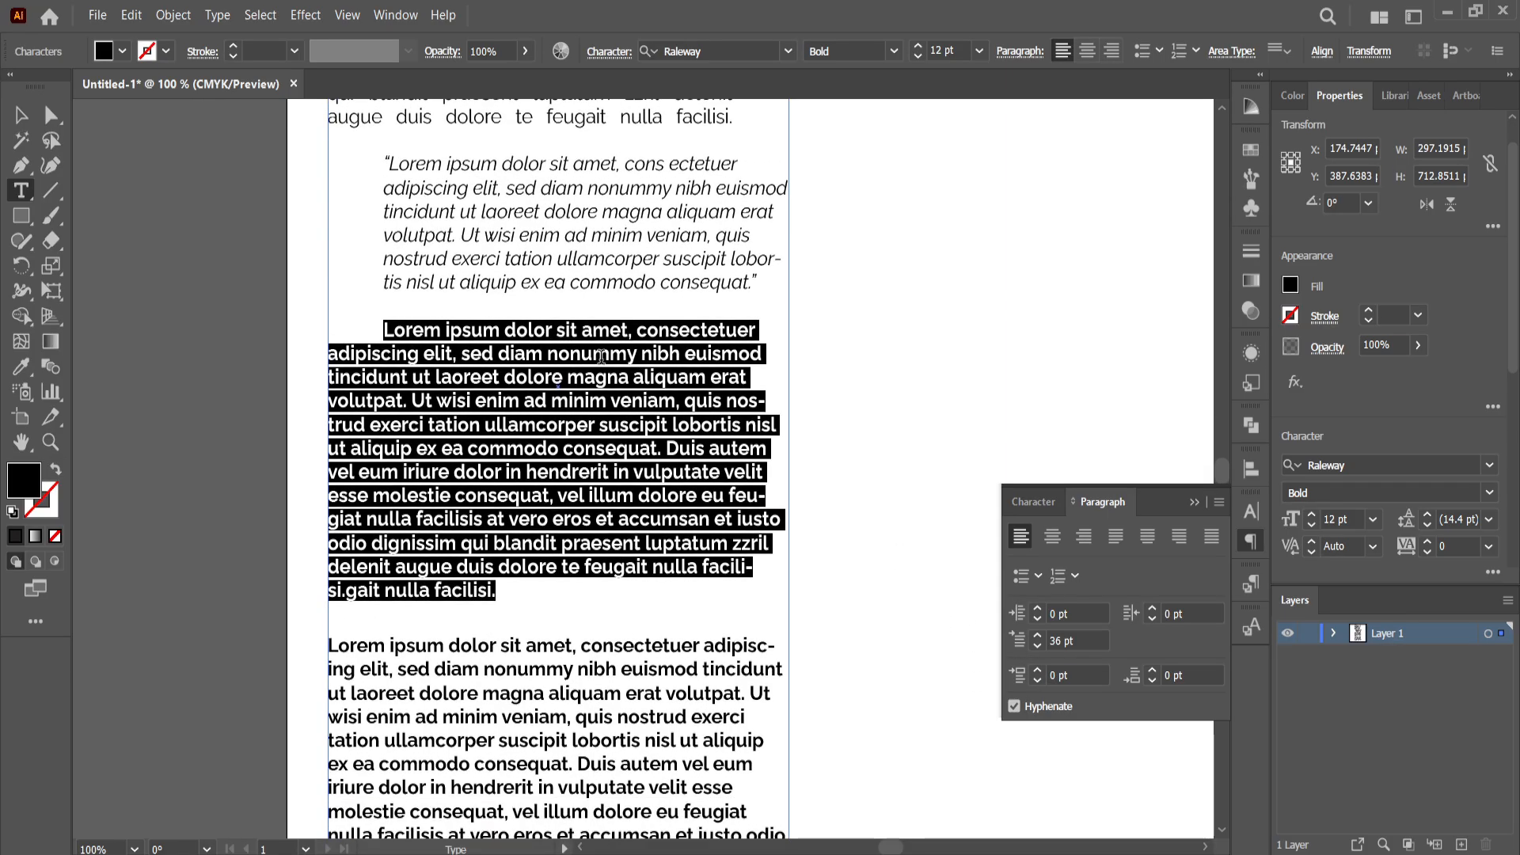
left_click(707, 426)
scroll(707, 426, "down", 6)
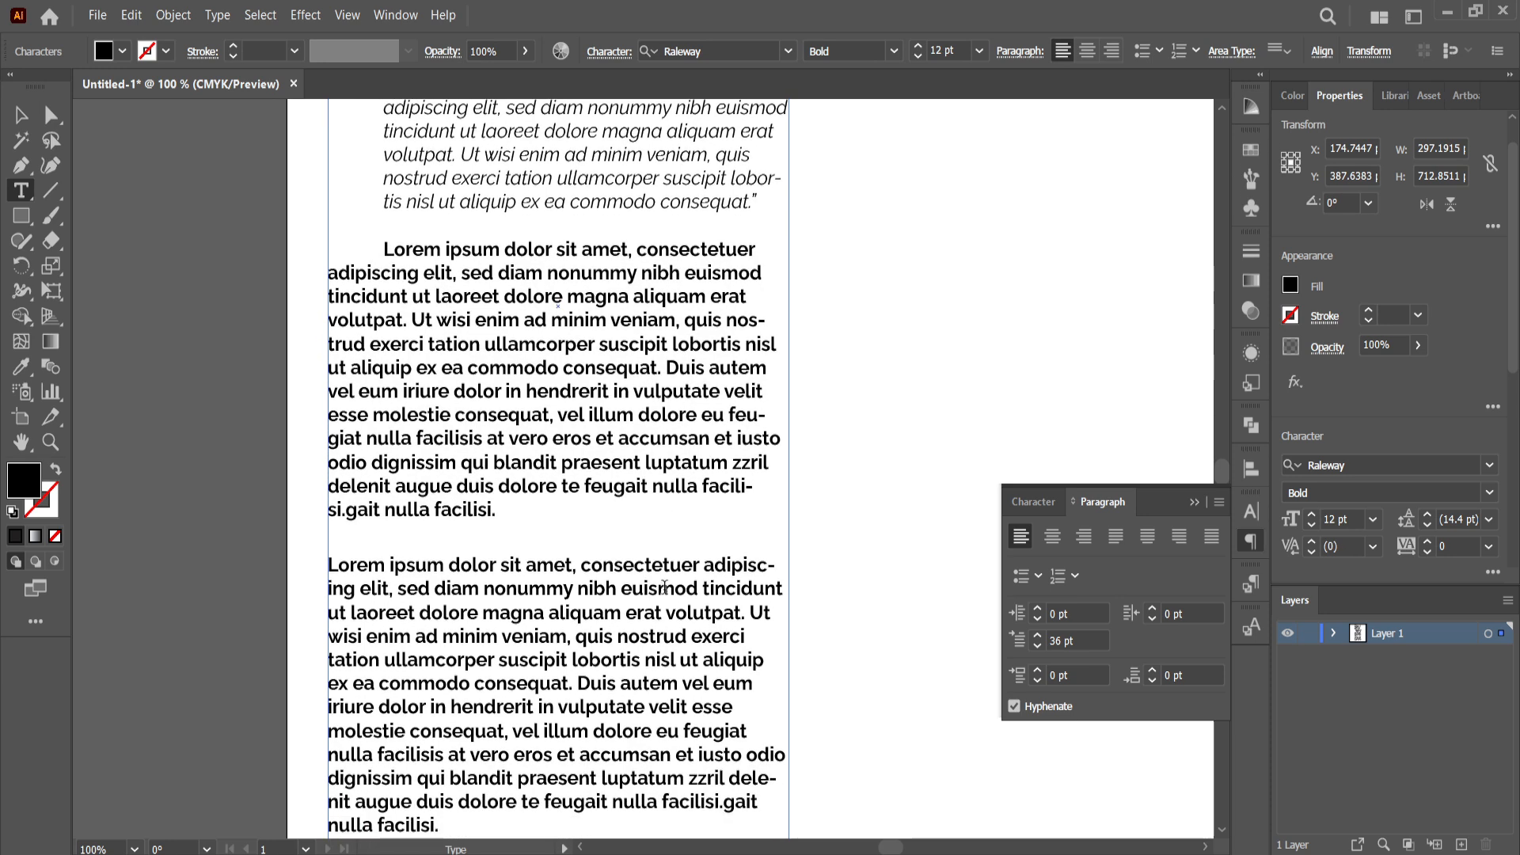
Insert the word "COMUNICACION" after "vel illum dolore eu feugiat" in the second bold paragraph
left_click(749, 589)
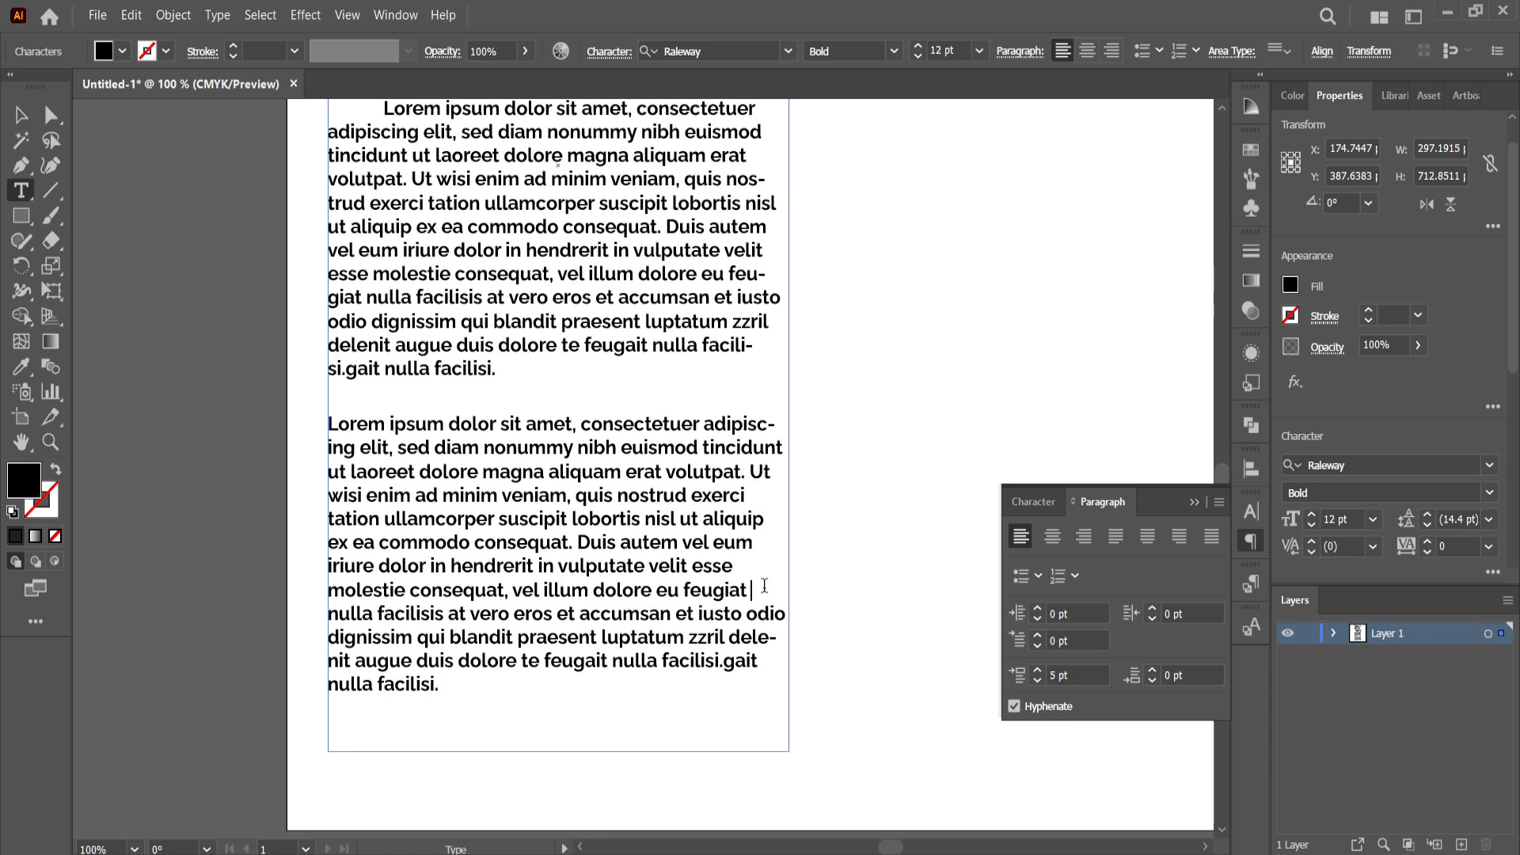
type("CO")
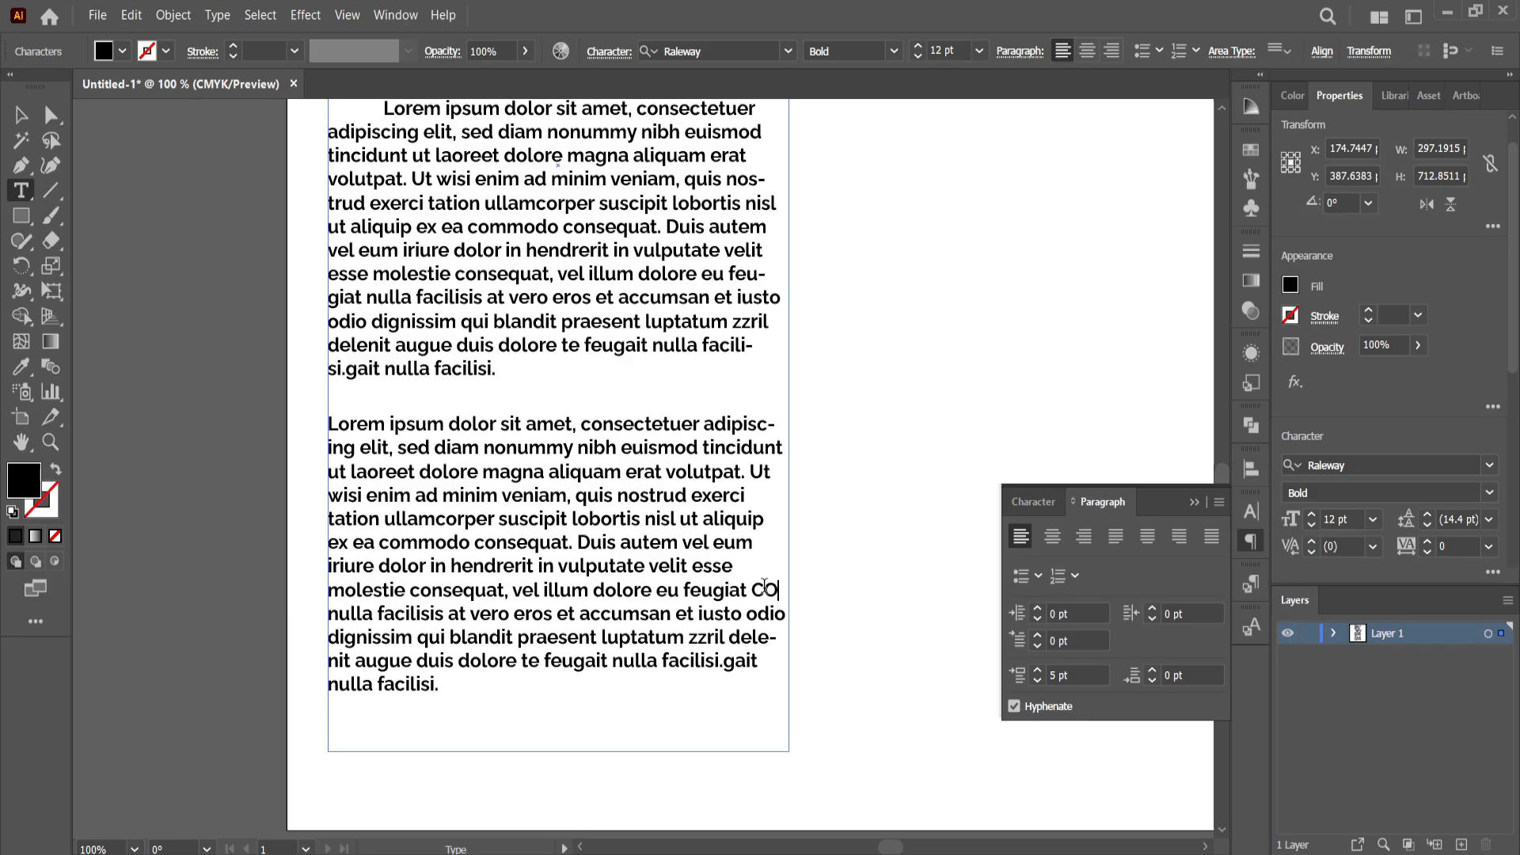
type("MUNICACIO")
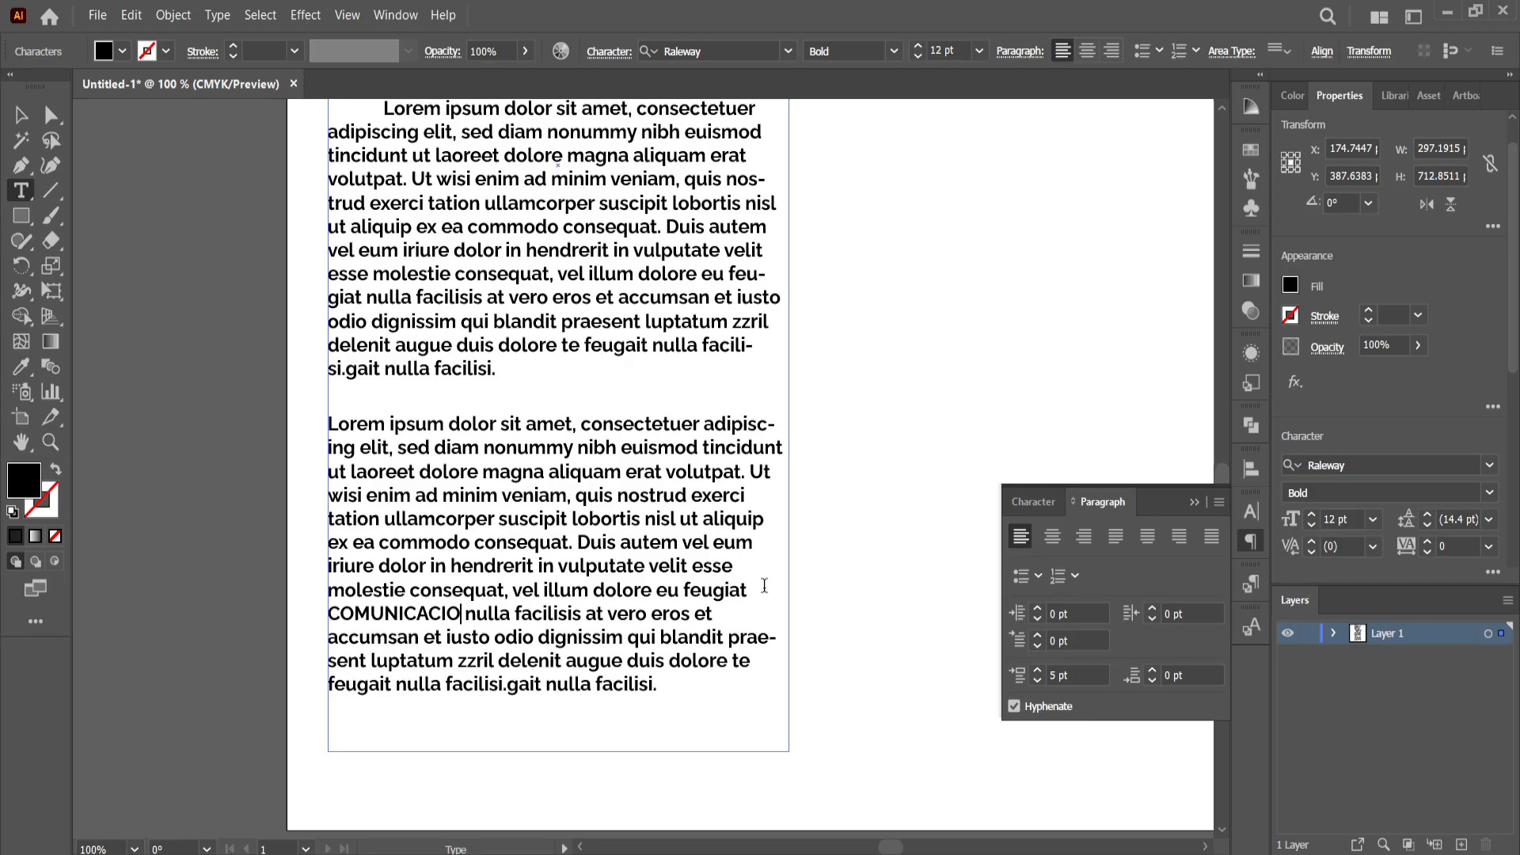
type("M")
key("BackSpace")
type("N")
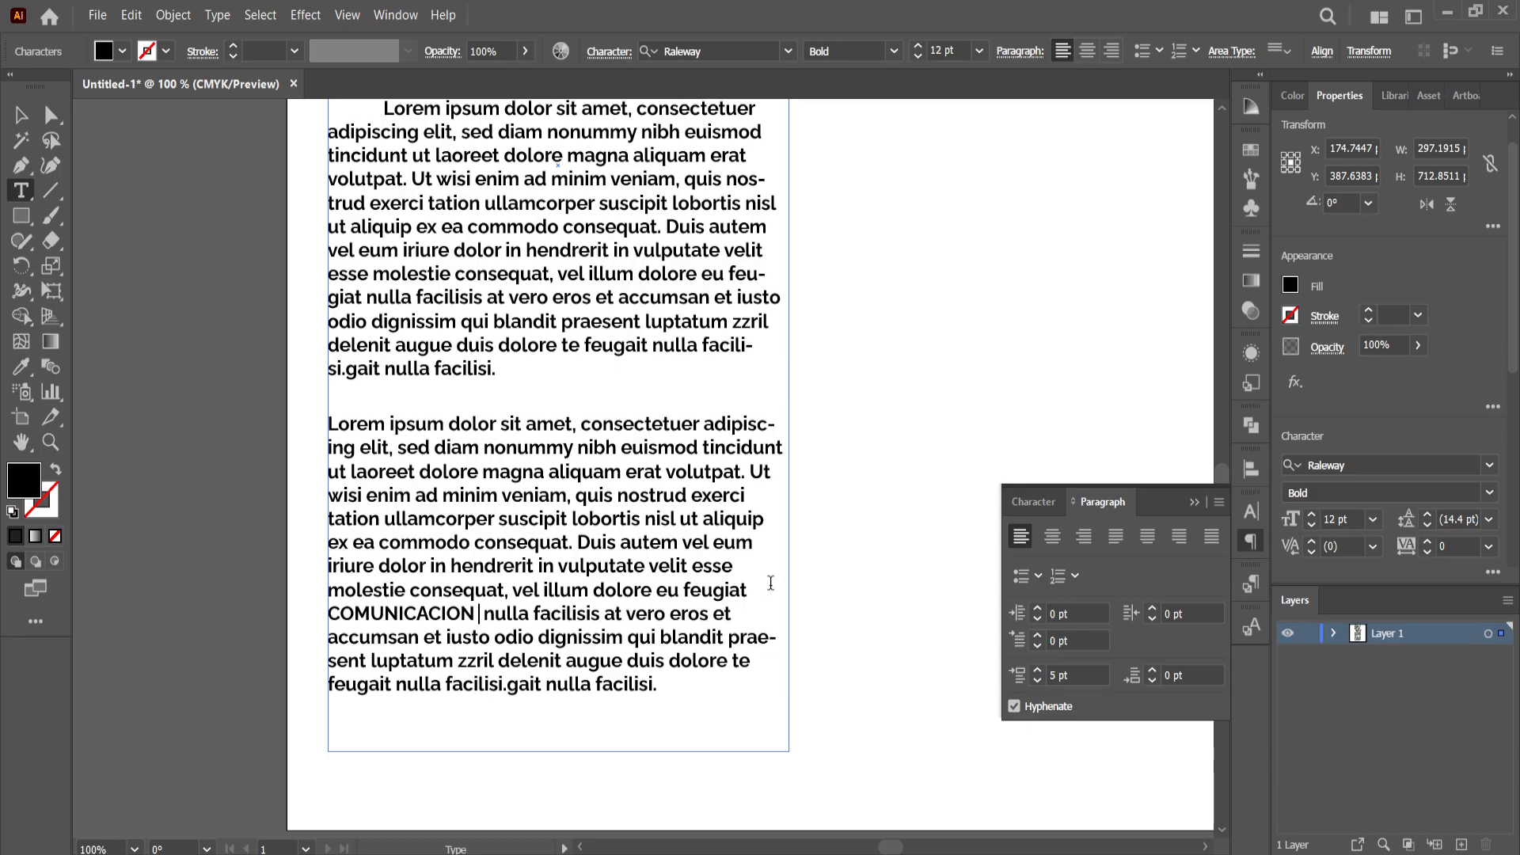
Shorten "feugiat" to "feu" before "COMUNICACION" and select the part of the inserted word that stands before the line break
left_click(327, 612)
key("BackSpace")
key("BackSpace")
key("BackSpace")
key("BackSpace")
key("BackSpace")
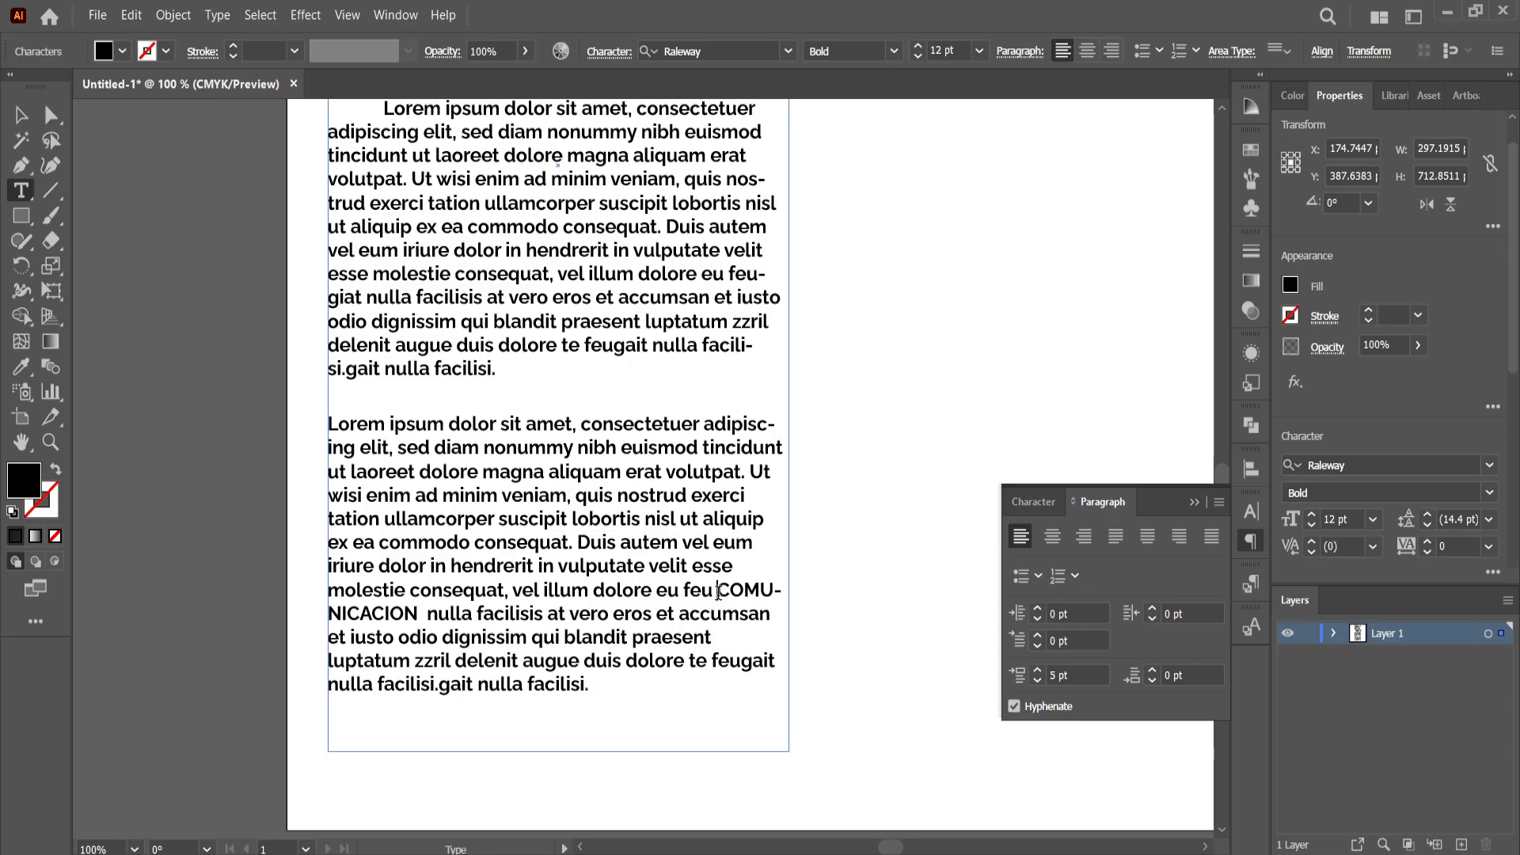
left_click_drag(718, 592, 780, 598)
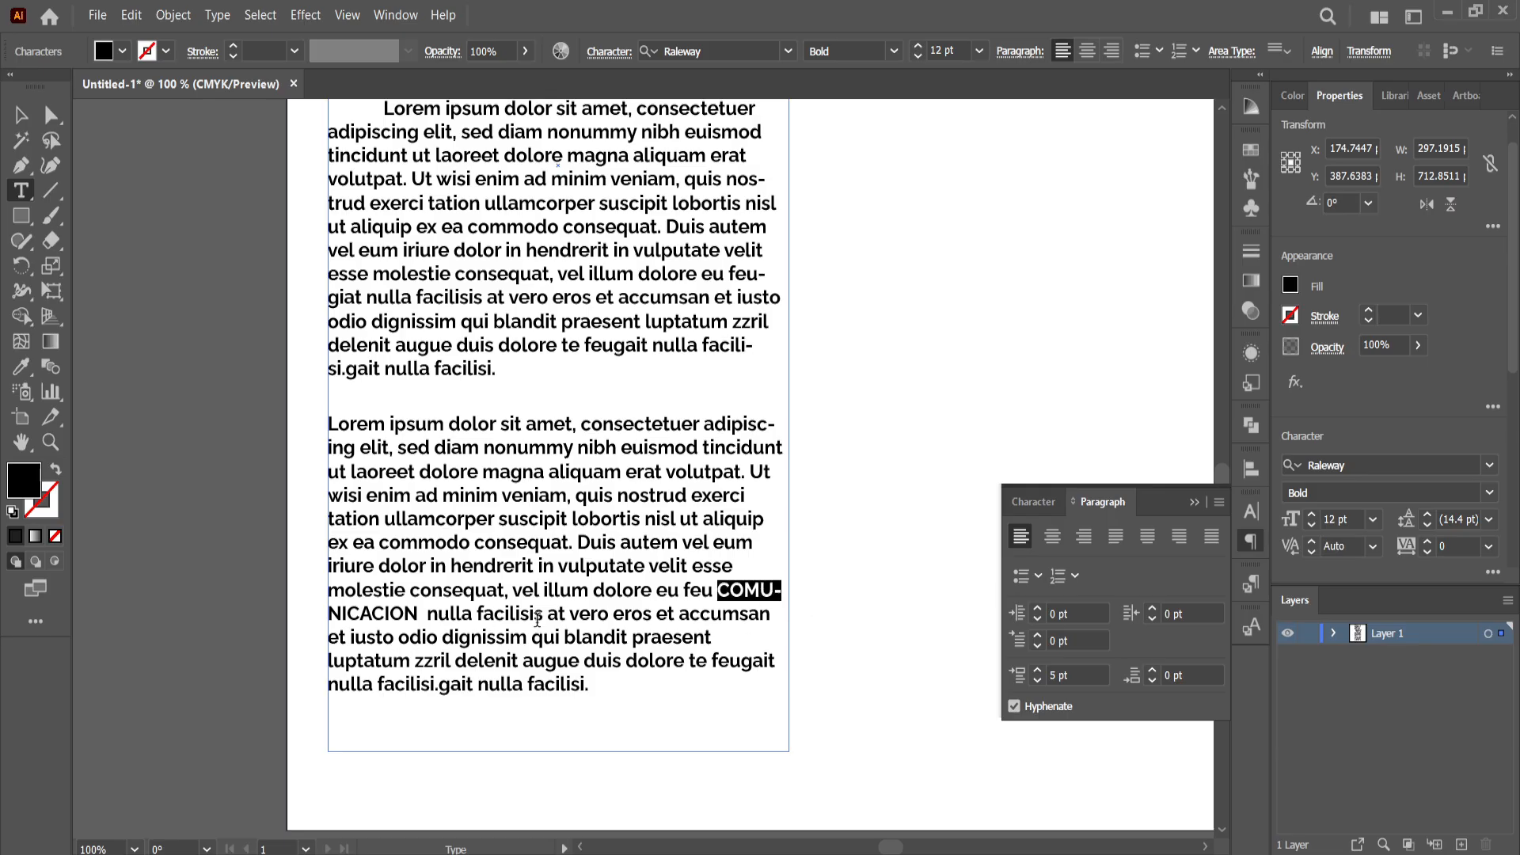
Turn off hyphenation for all paragraphs below the MEXICO heading, then select the word "COMUNICACION" in the second bold paragraph
left_click(653, 668)
left_click_drag(615, 694, 319, 228)
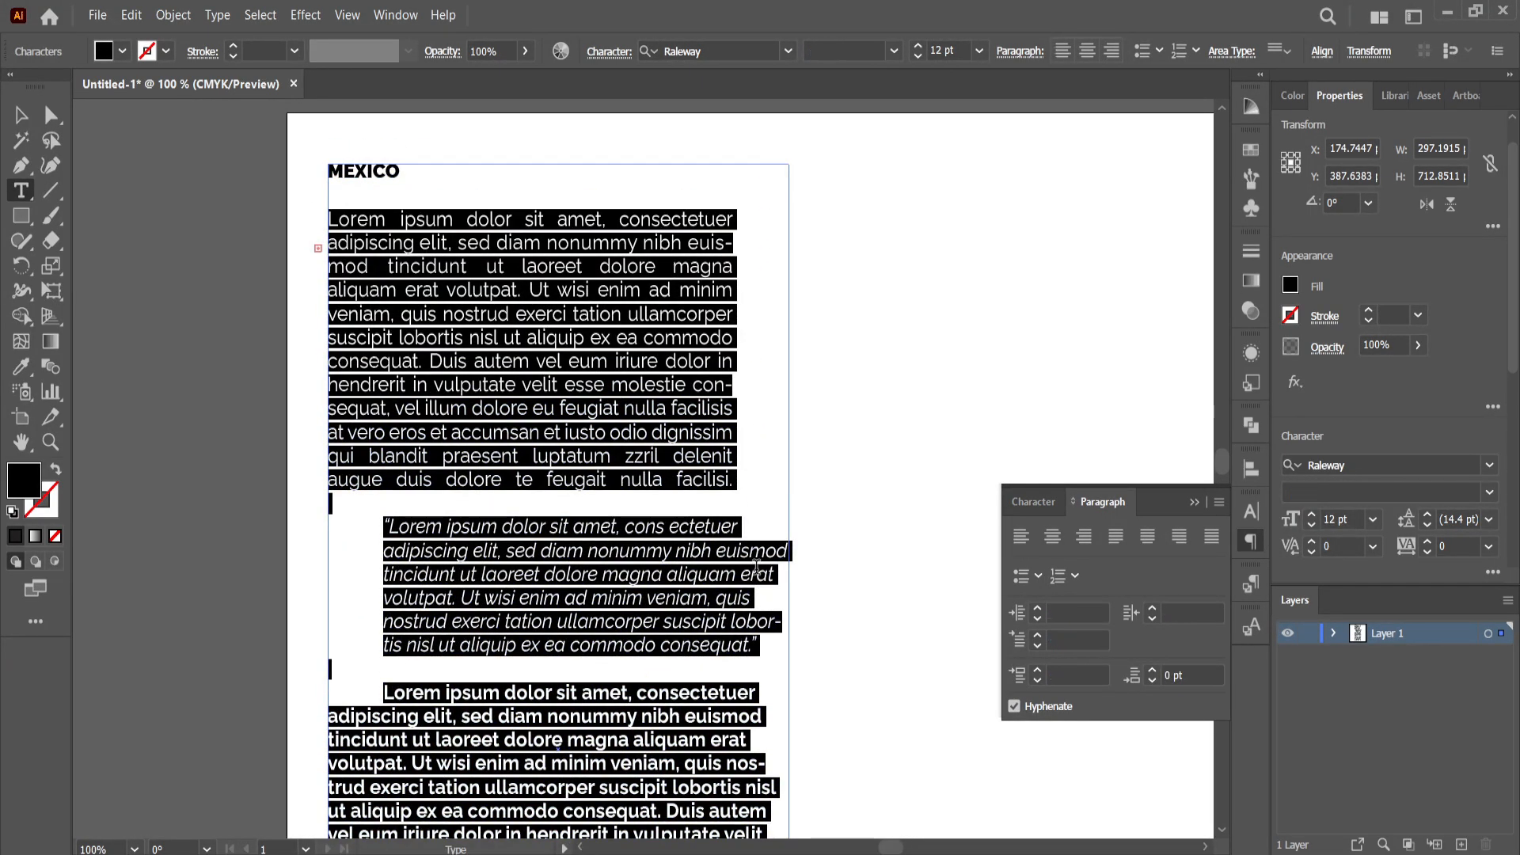
left_click(1014, 707)
scroll(720, 622, "down", 5)
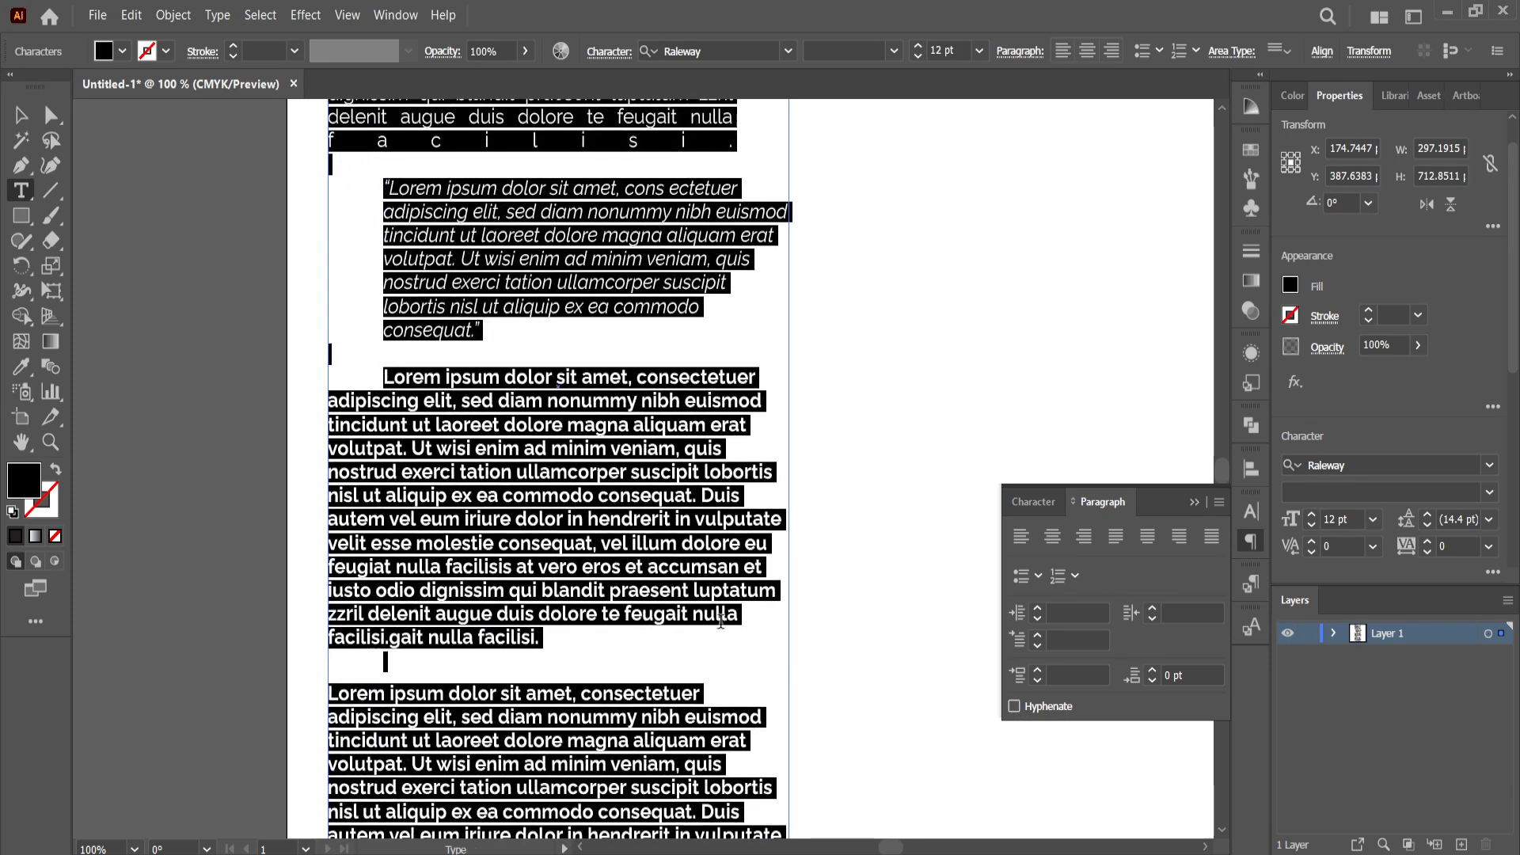
scroll(721, 622, "down", 3)
left_click(675, 631)
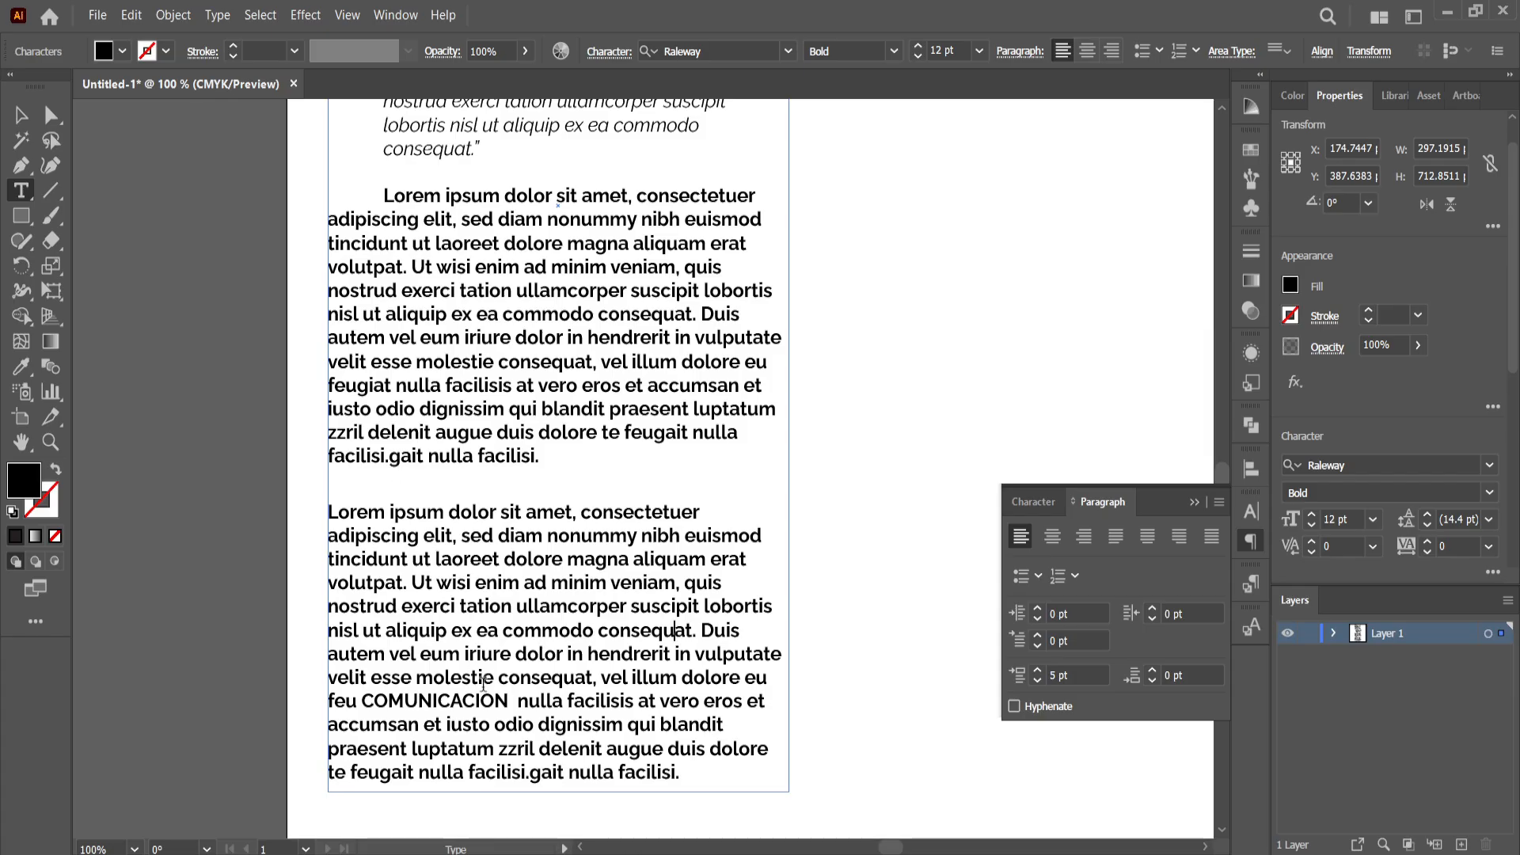
left_click_drag(515, 700, 378, 701)
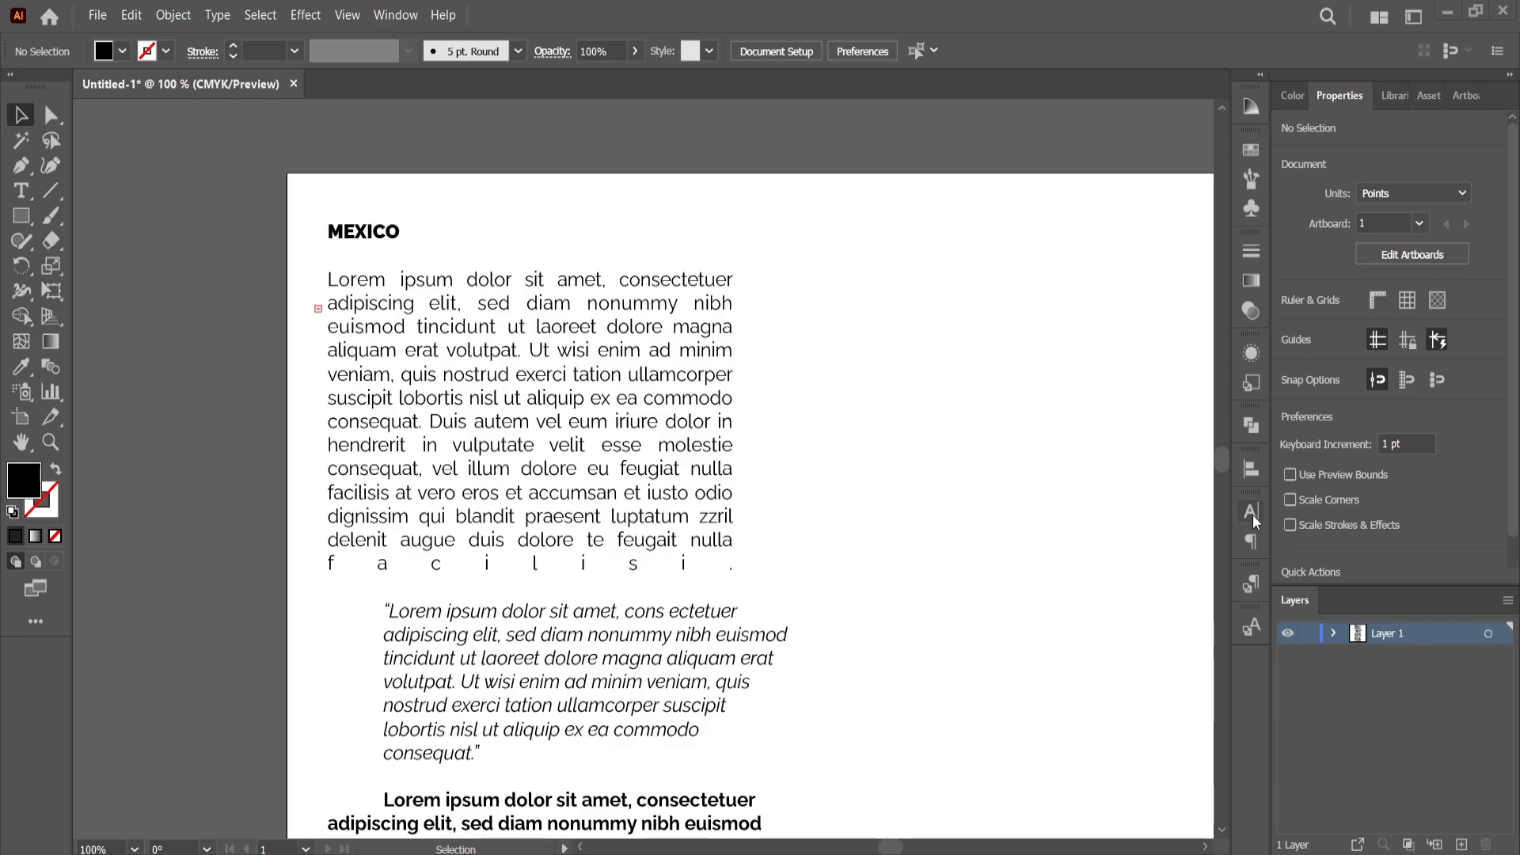
Delete Paragraph Style 1 from the document's paragraph styles
left_click(1252, 583)
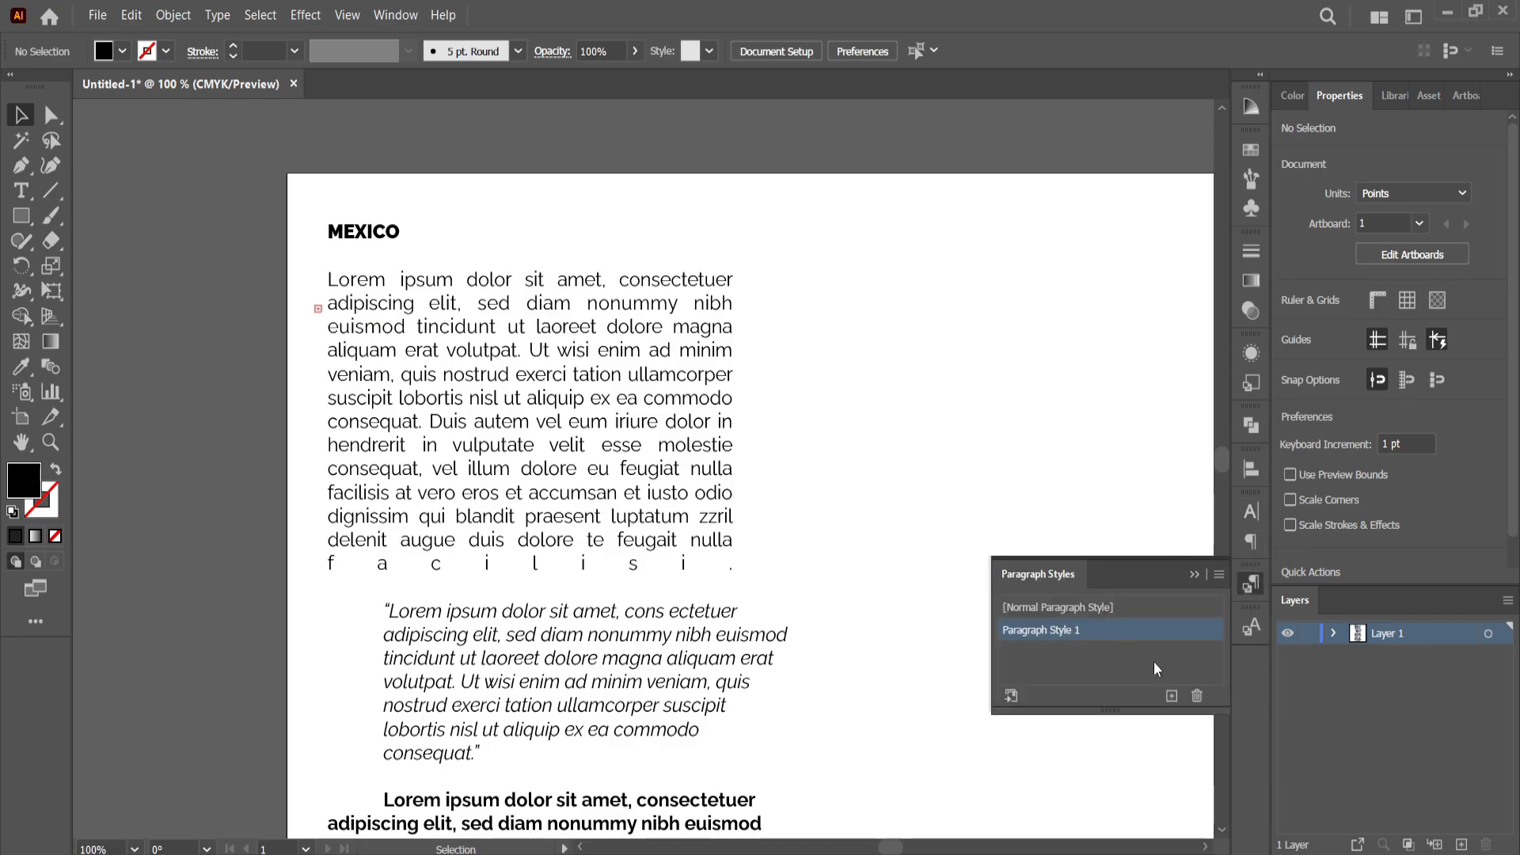
left_click(1197, 700)
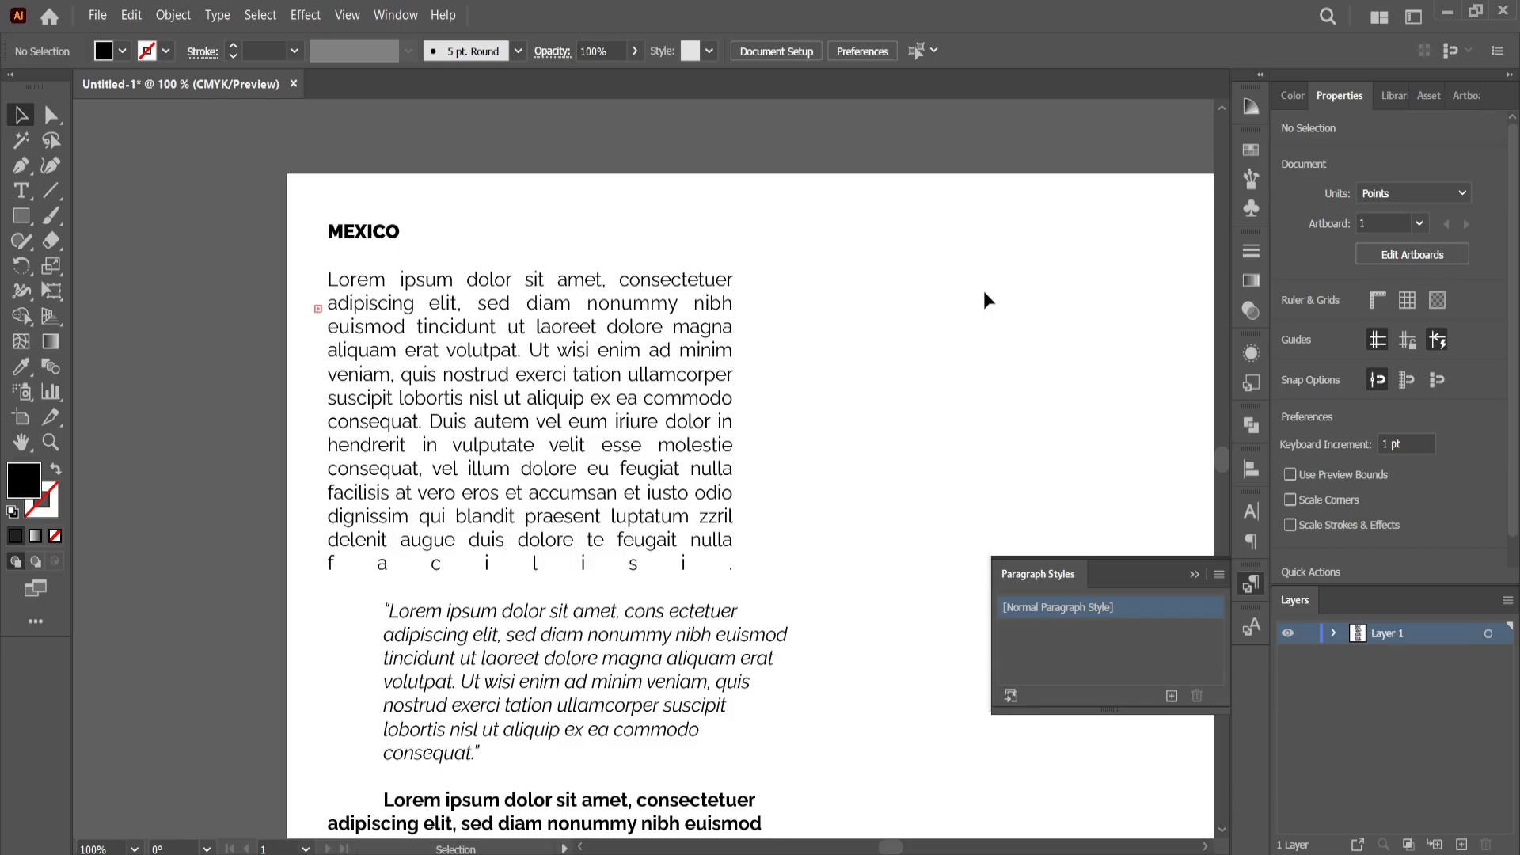
key("alt+Tab")
left_click(356, 368)
Create an area text frame reading "TITULOS" in the empty space beside the text block and shrink it to about 168 by 16 pt
left_click_drag(915, 361, 643, 353)
left_click(20, 190)
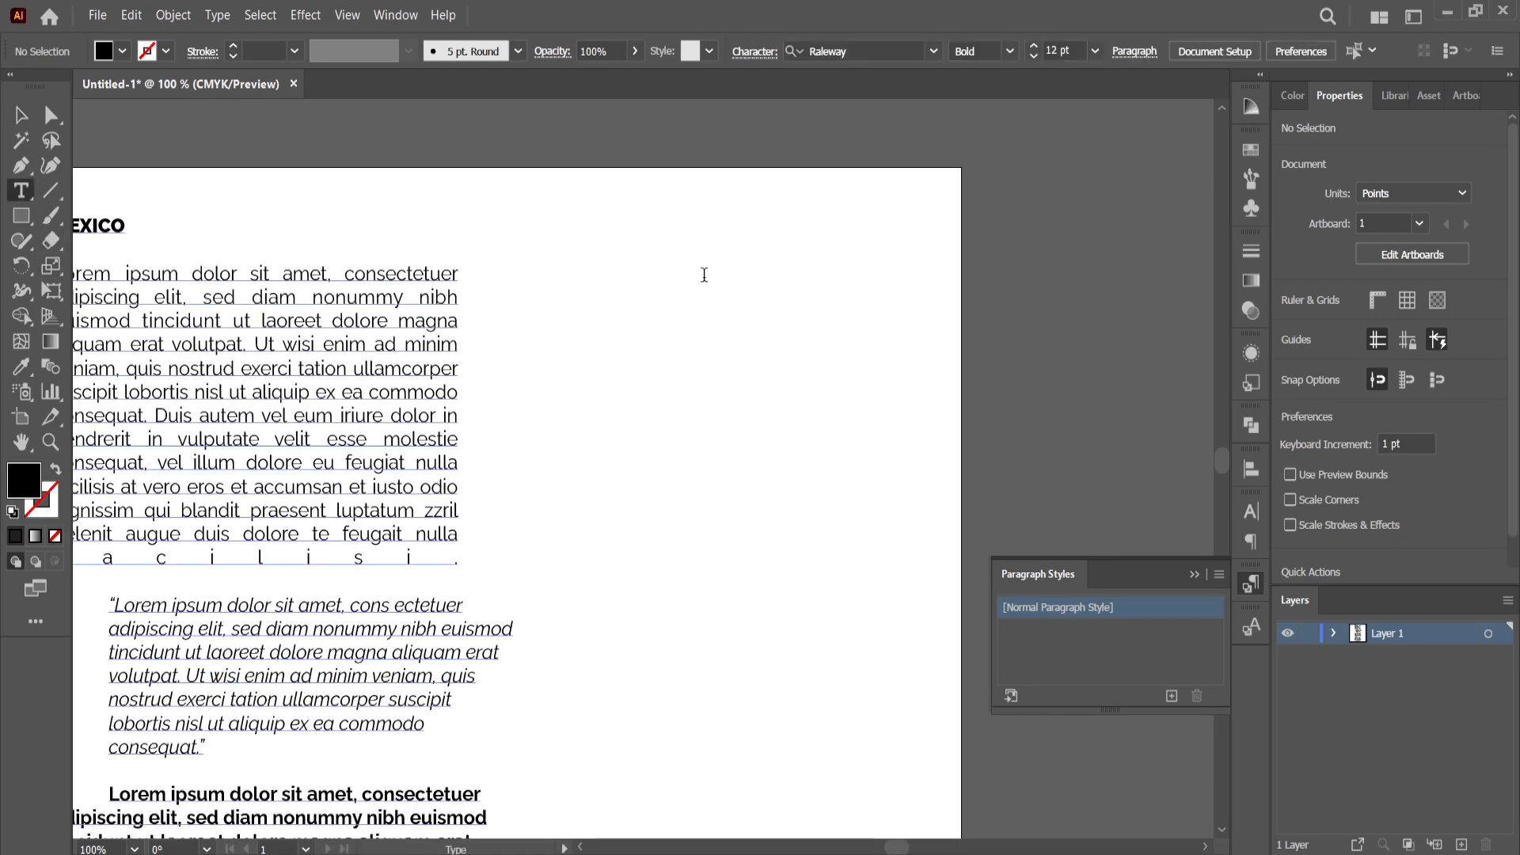
left_click_drag(625, 253, 923, 354)
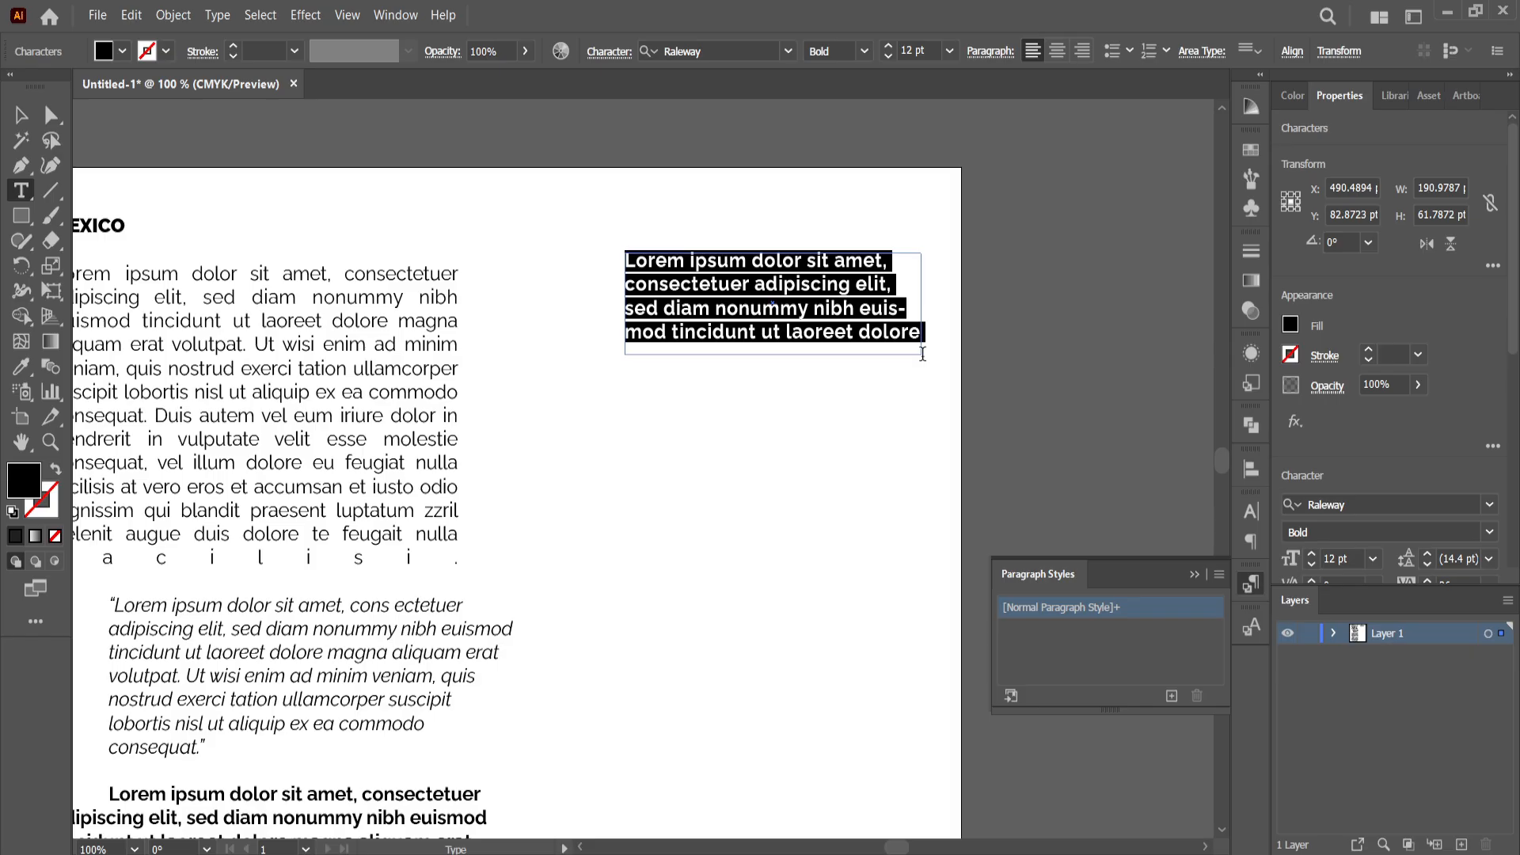
type("TITULOS")
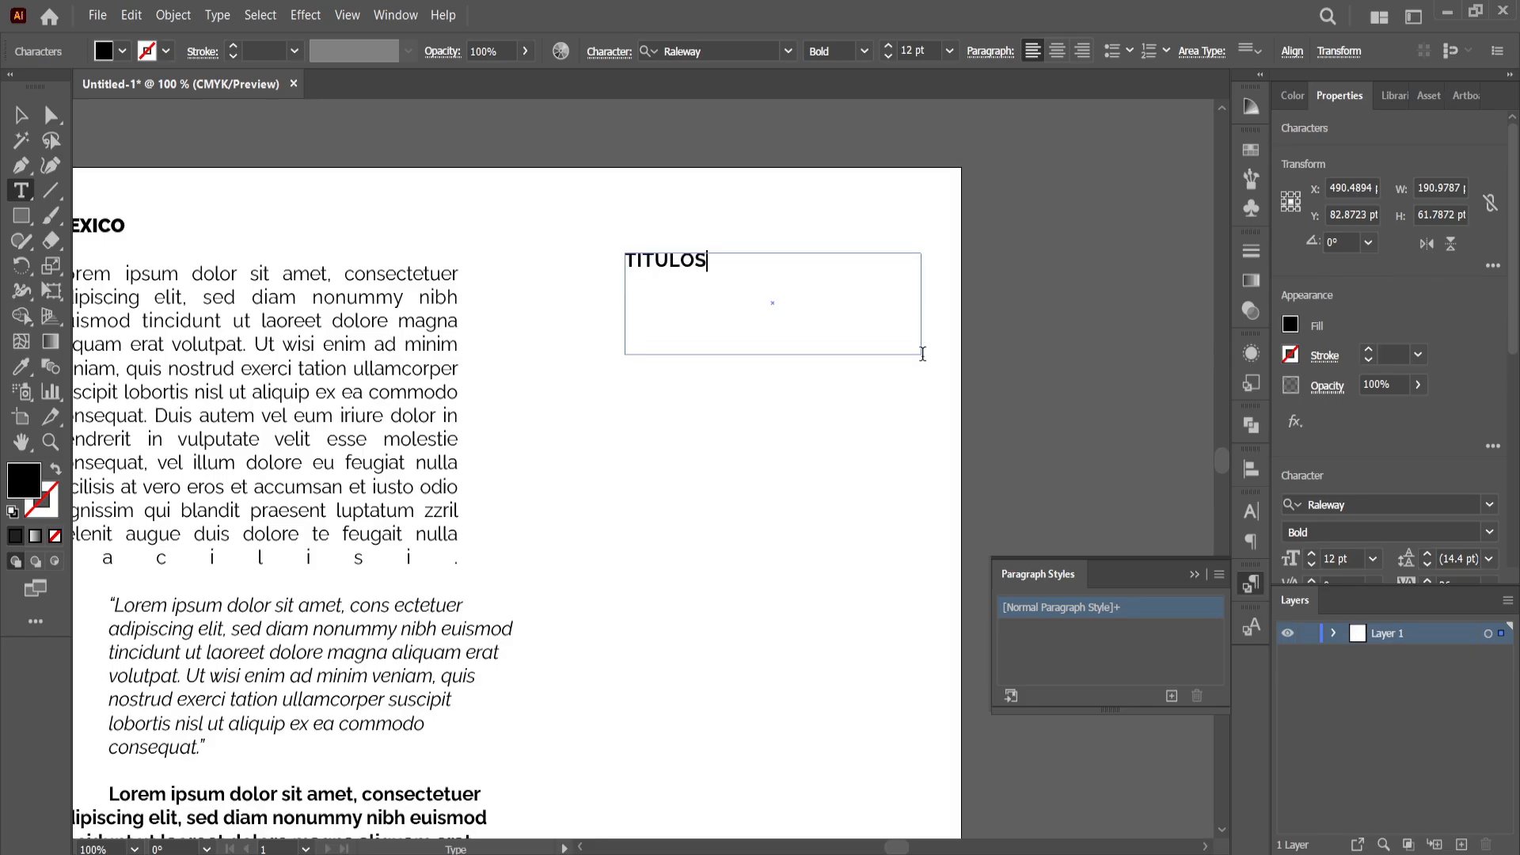
key("Escape")
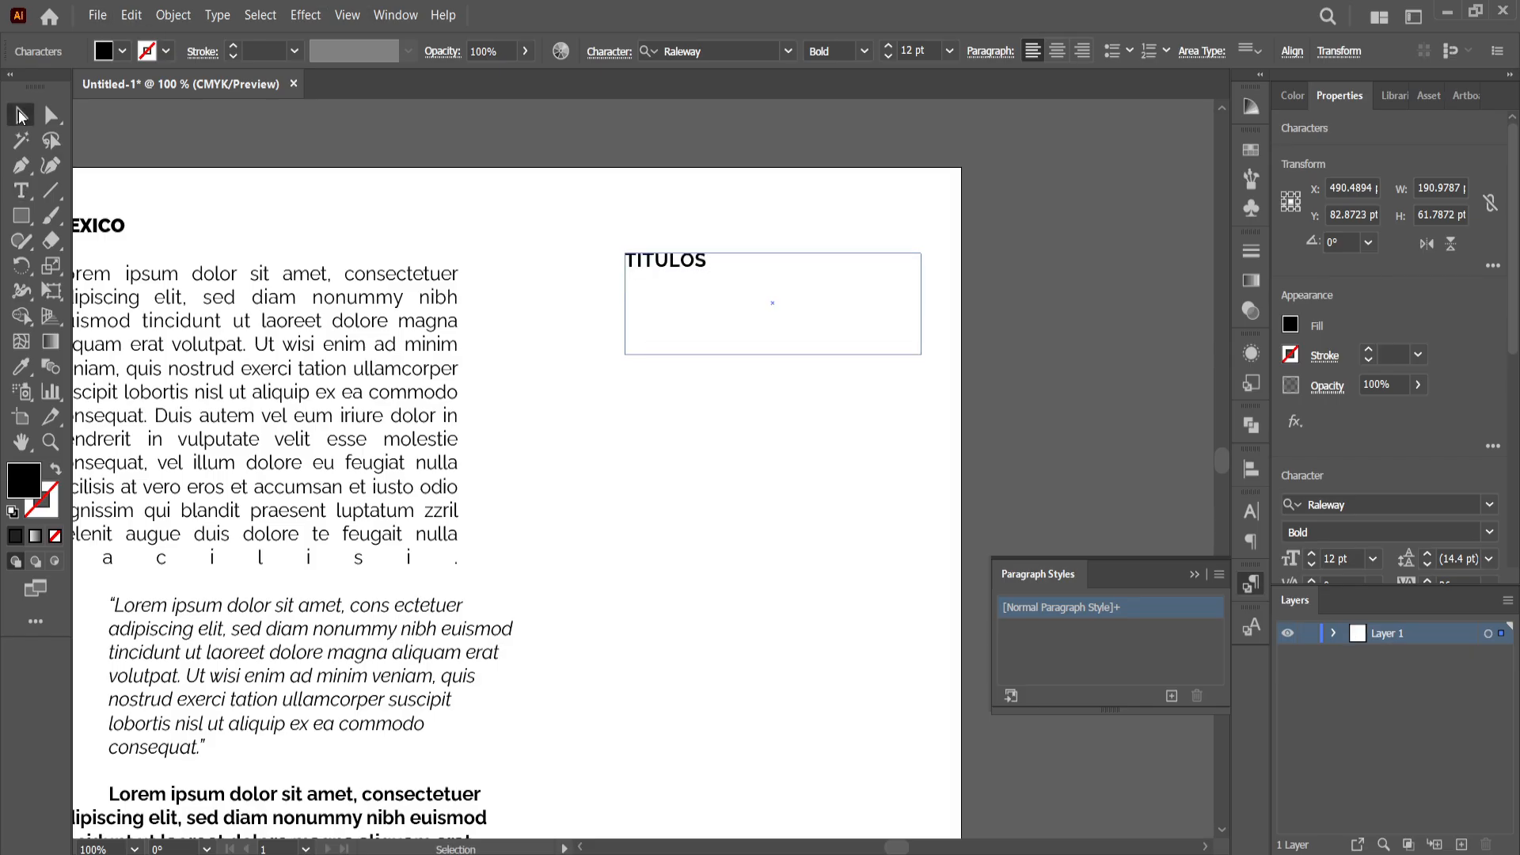
left_click_drag(922, 356, 886, 281)
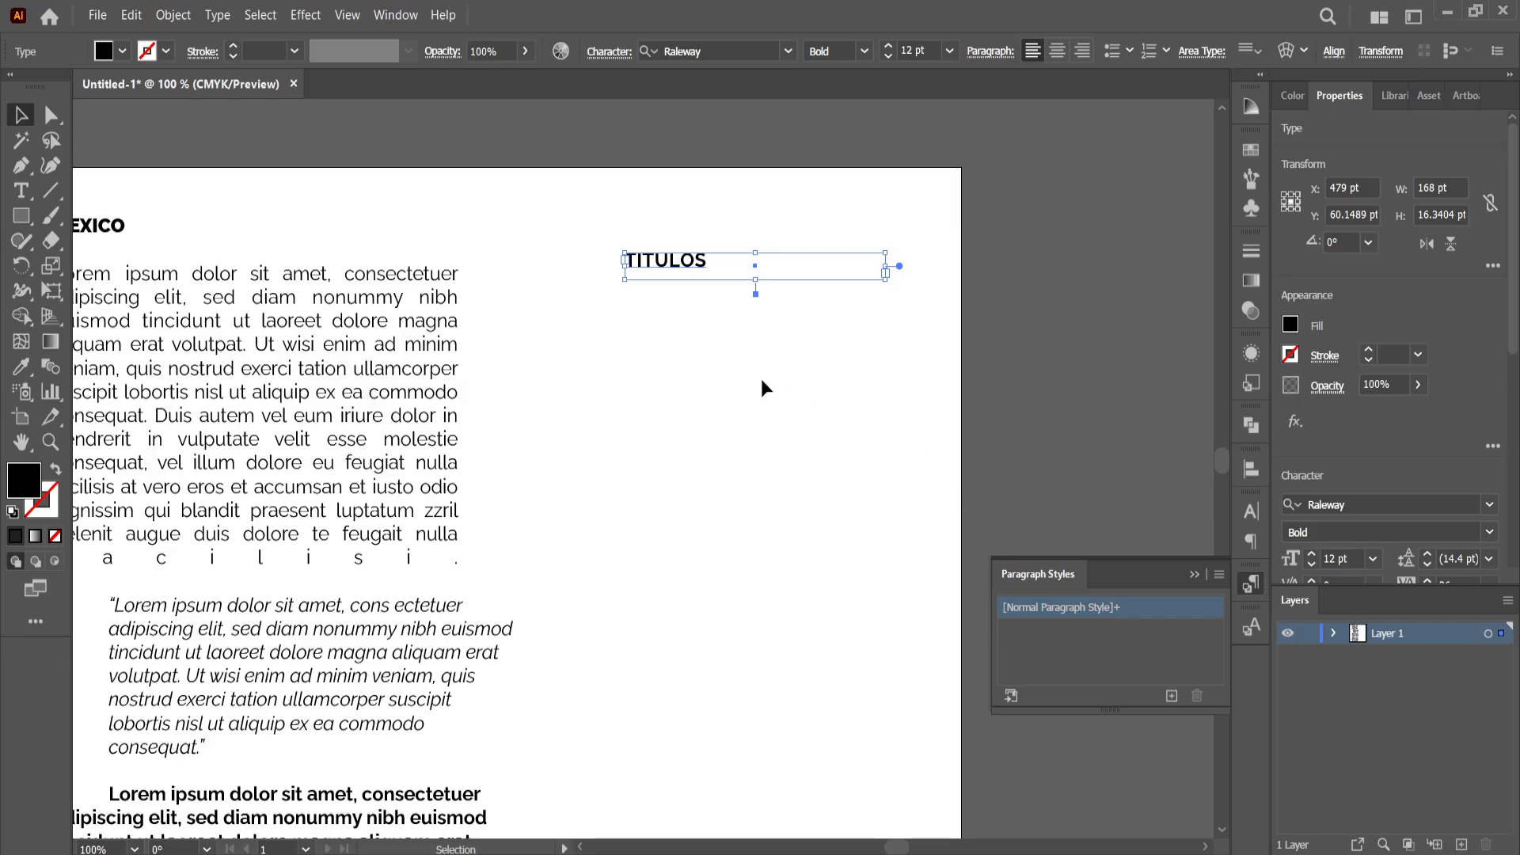
Format the TITULOS text as Raleway ExtraBold at 14 pt with centered alignment
left_click(1490, 533)
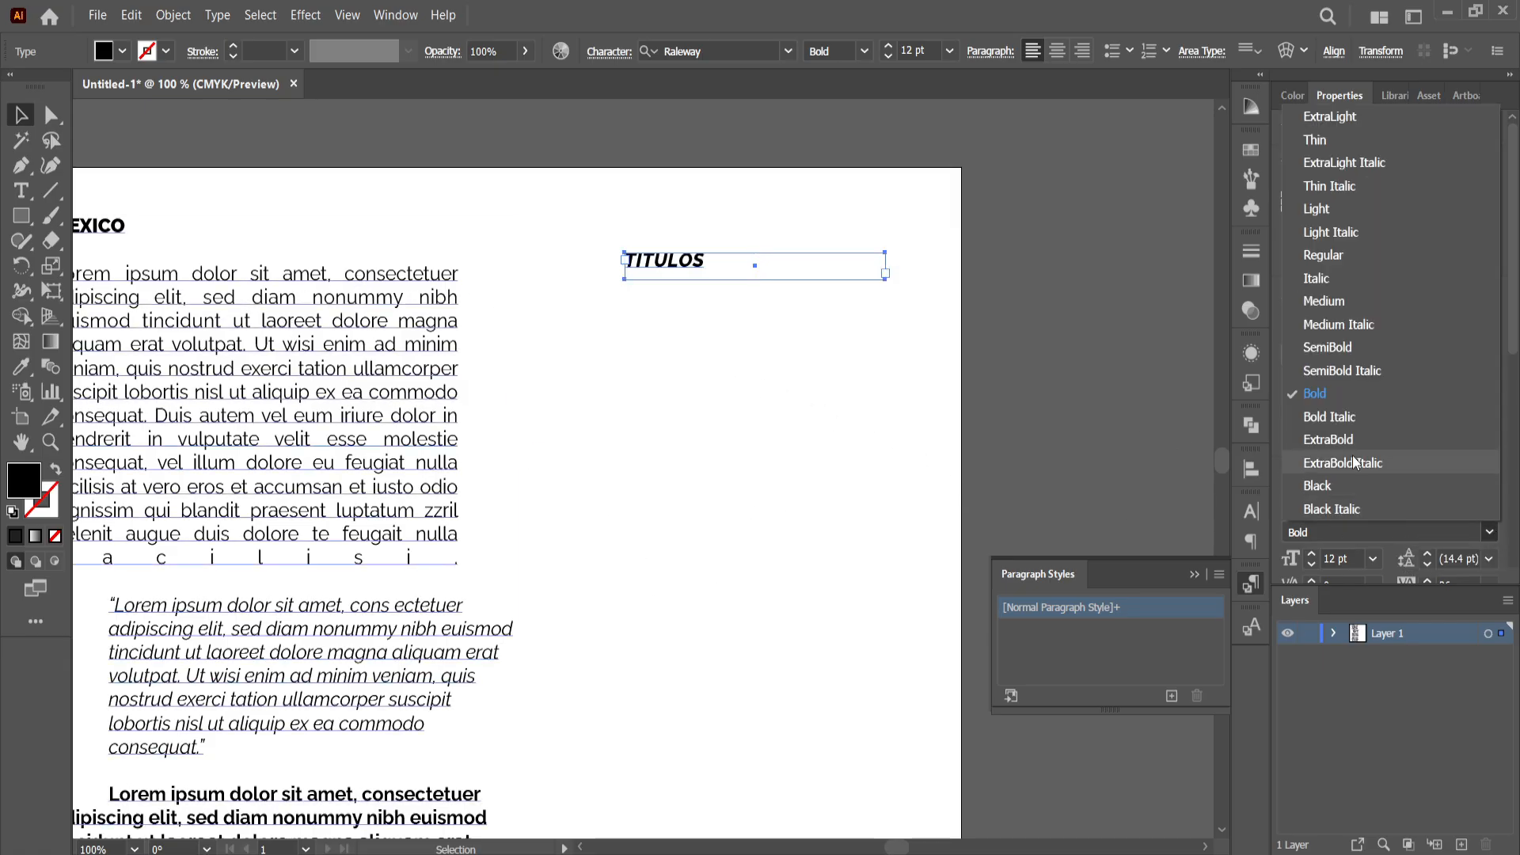
left_click(1353, 443)
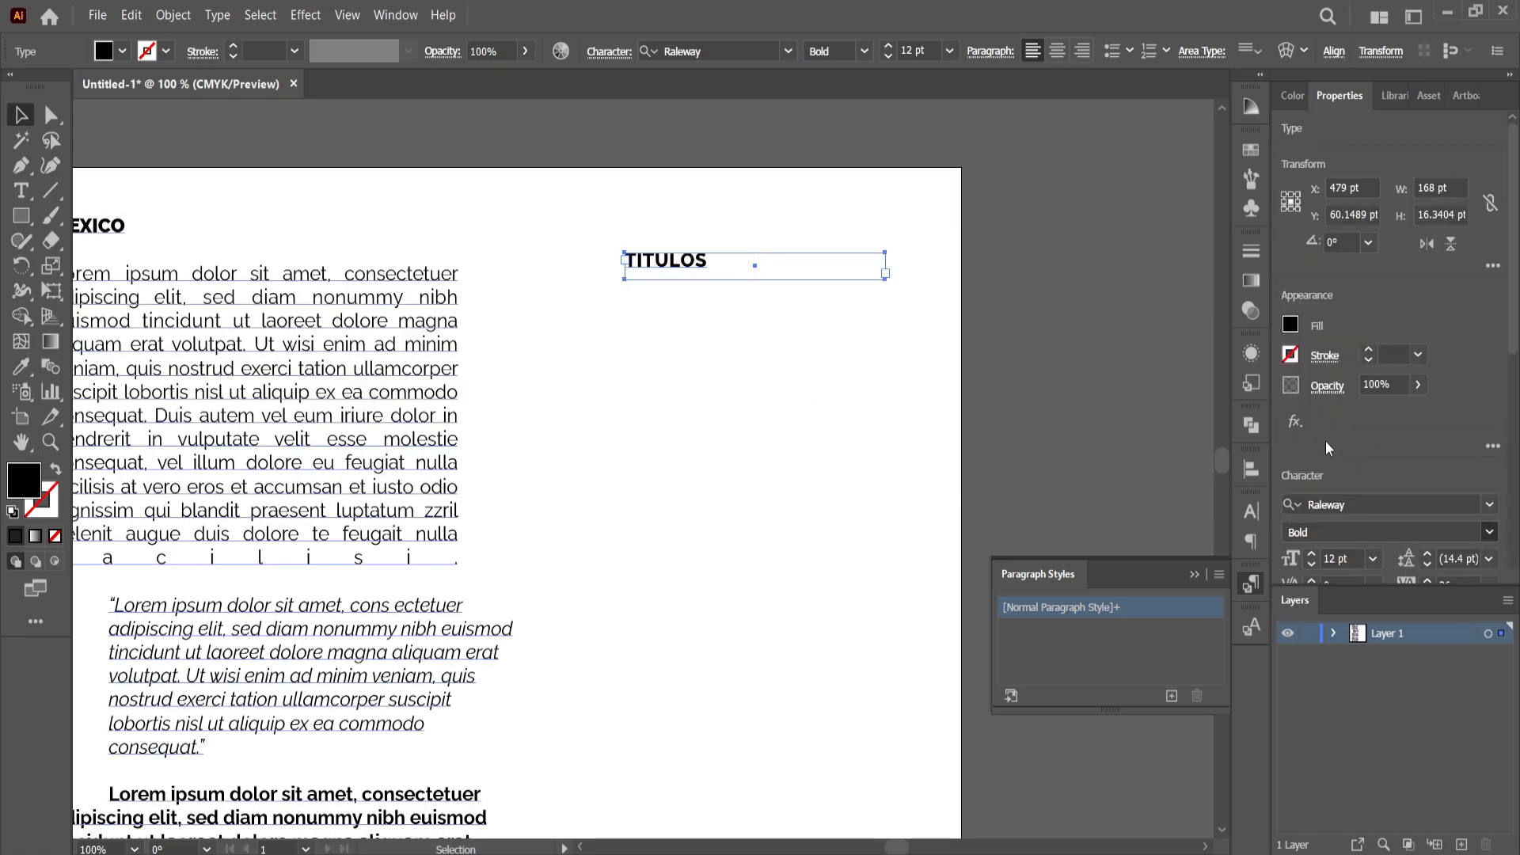
left_click(1312, 555)
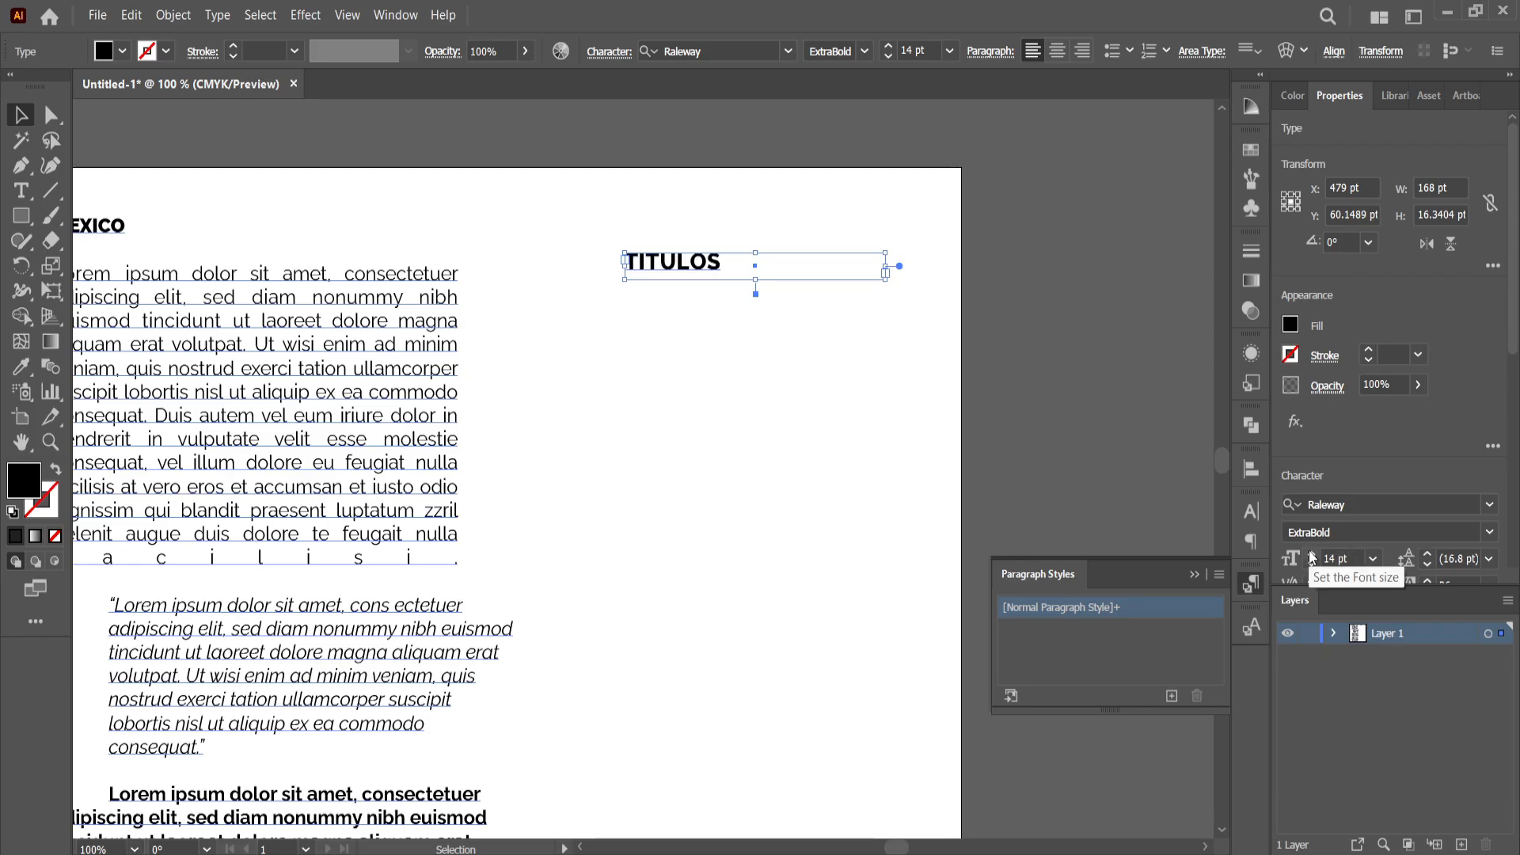
scroll(1319, 553, "down", 3)
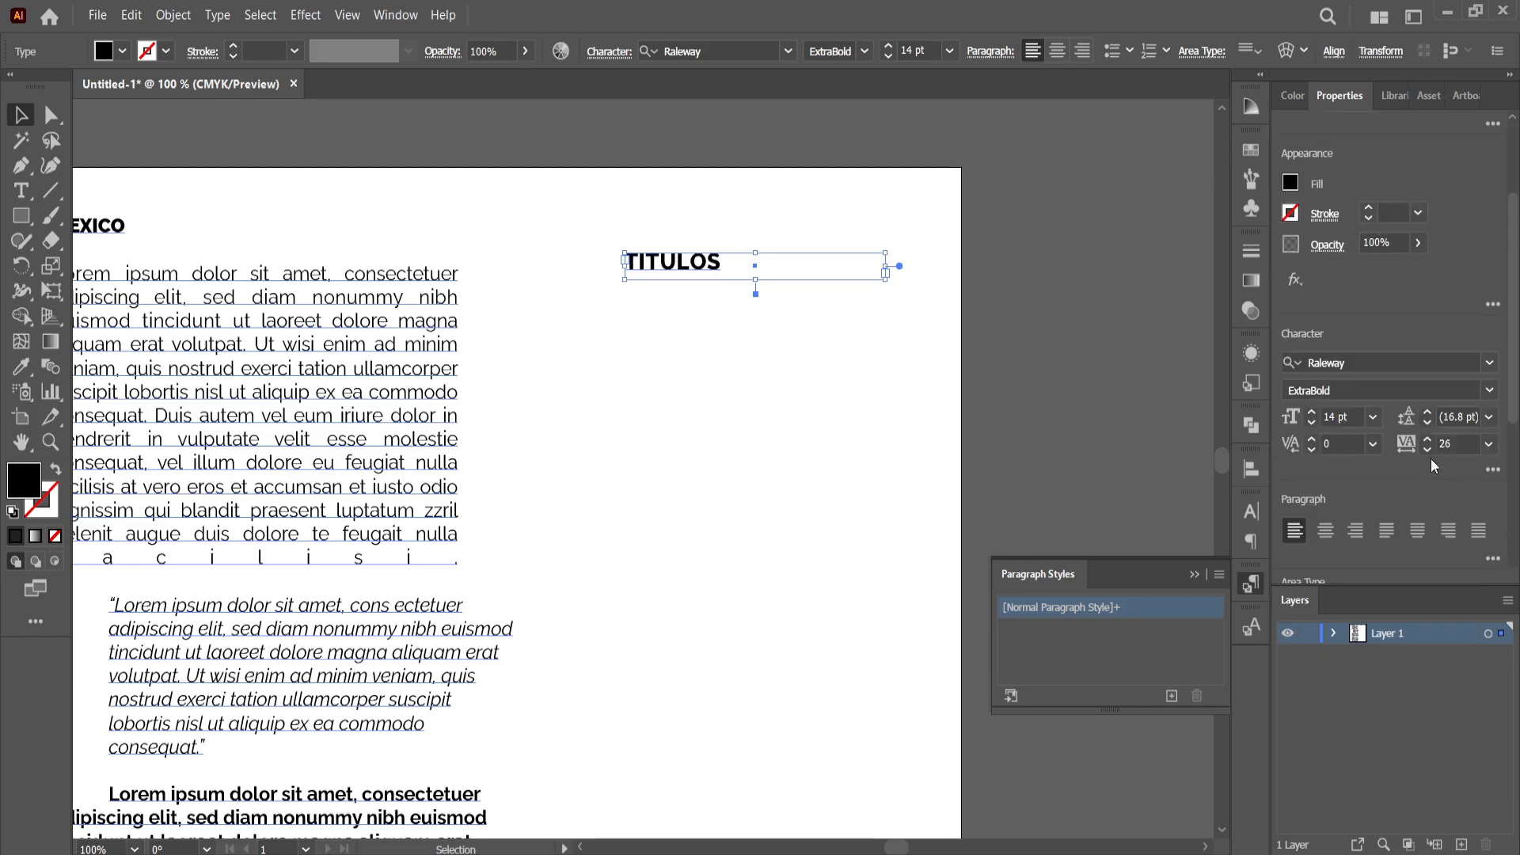
left_click(1327, 537)
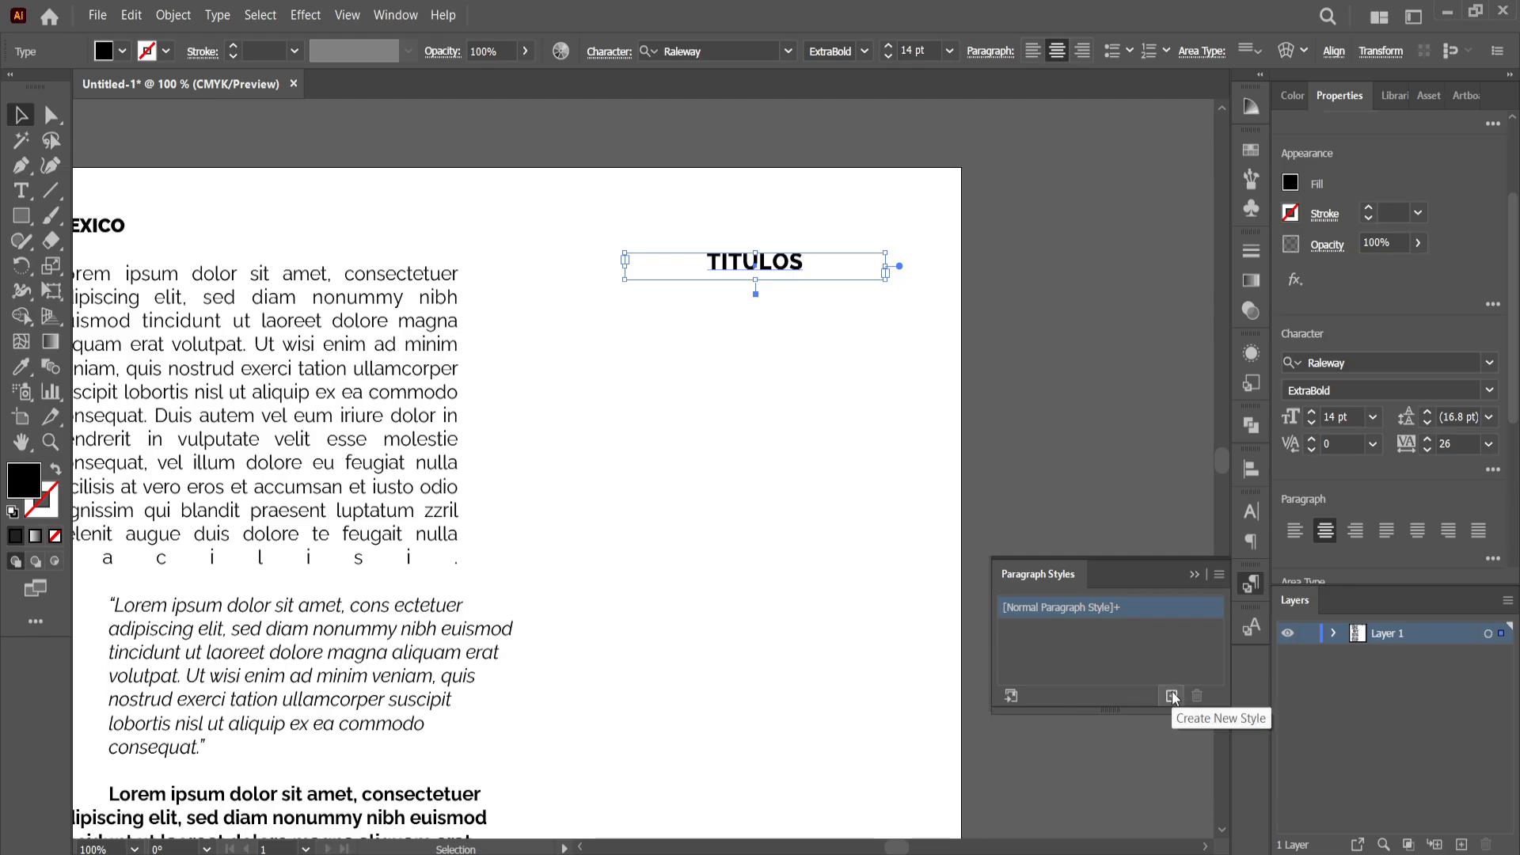
Create a new paragraph style from the formatted TITULOS text, reviewing its character and alignment settings and keeping the default name
left_click(1217, 575)
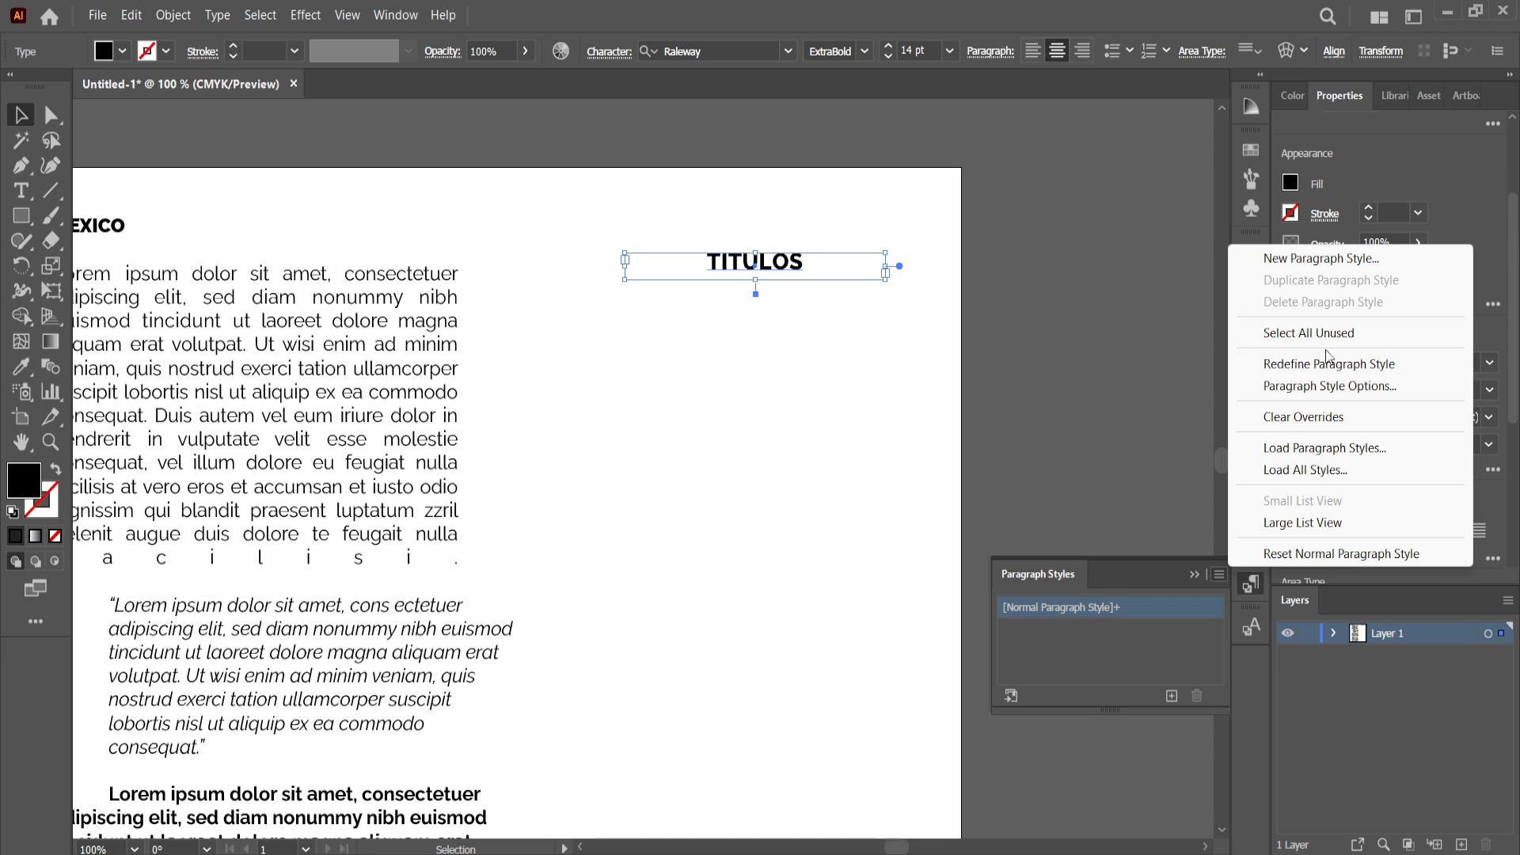
left_click(1315, 263)
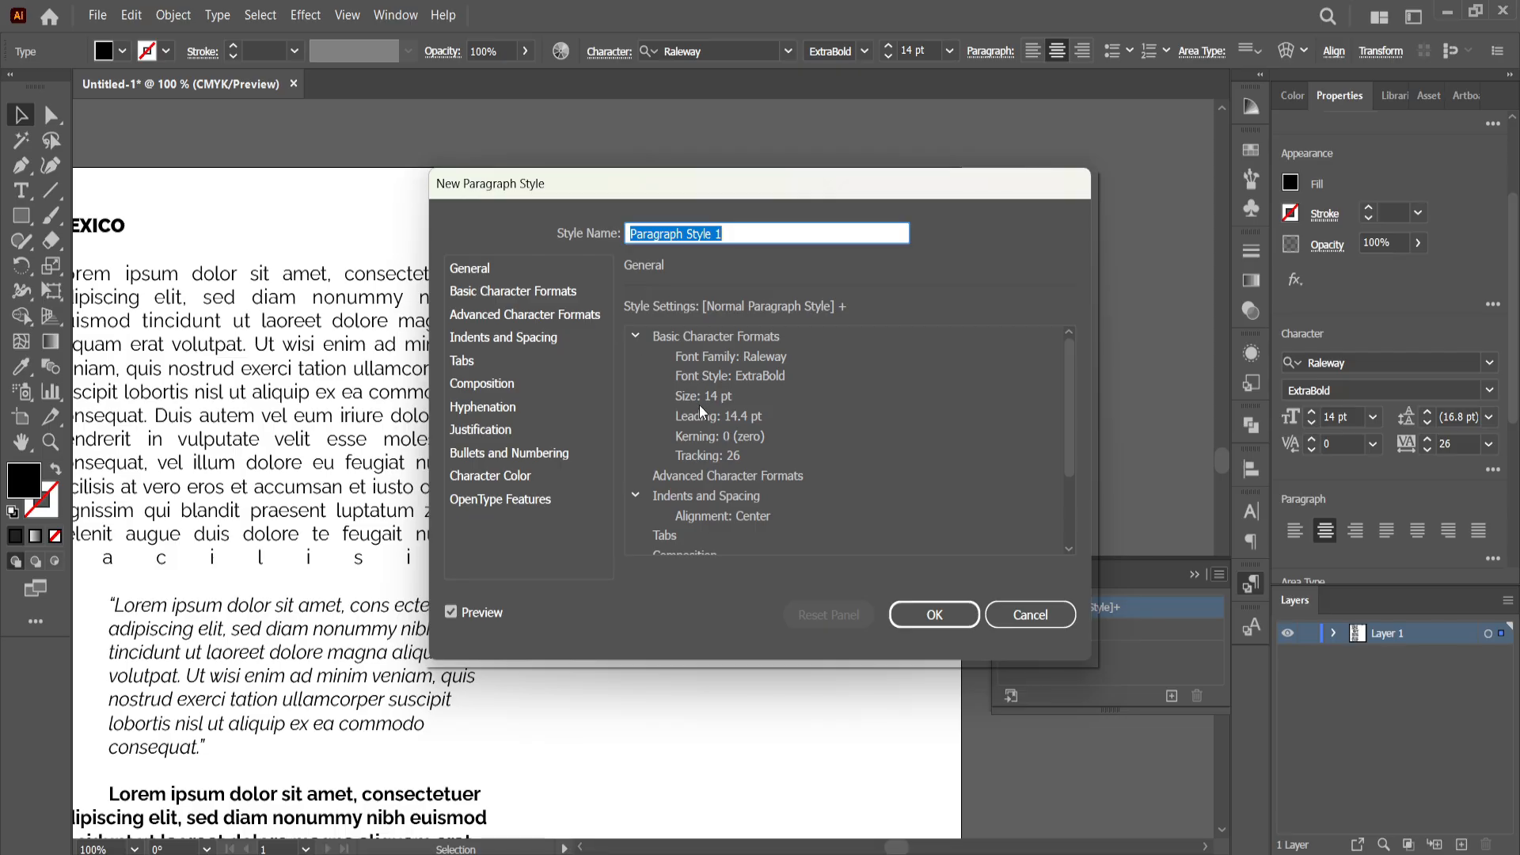
scroll(737, 480, "down", 3)
scroll(737, 481, "up", 3)
left_click(760, 519)
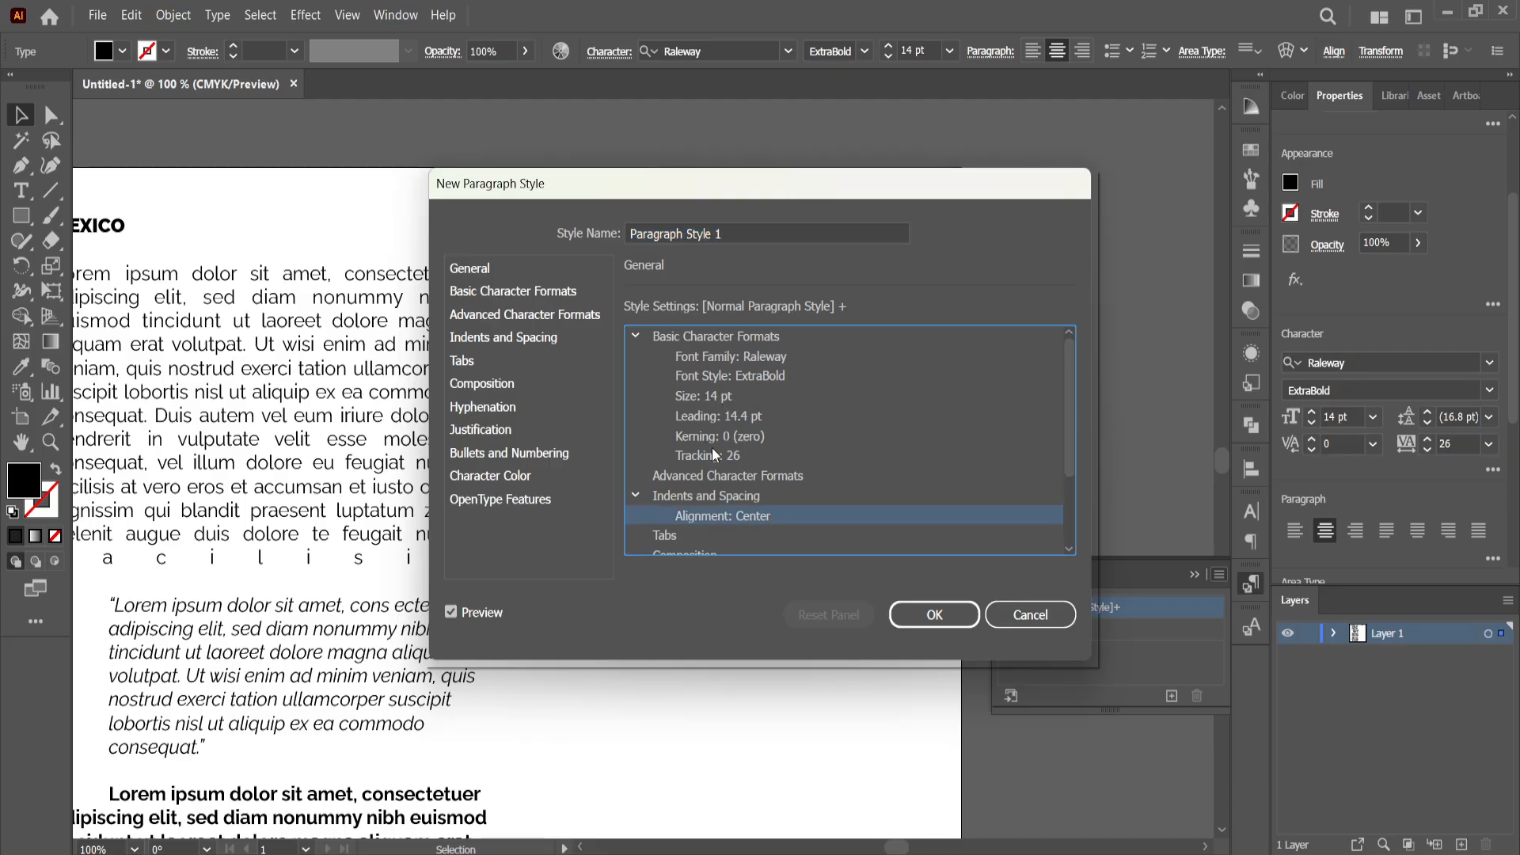
left_click(719, 419)
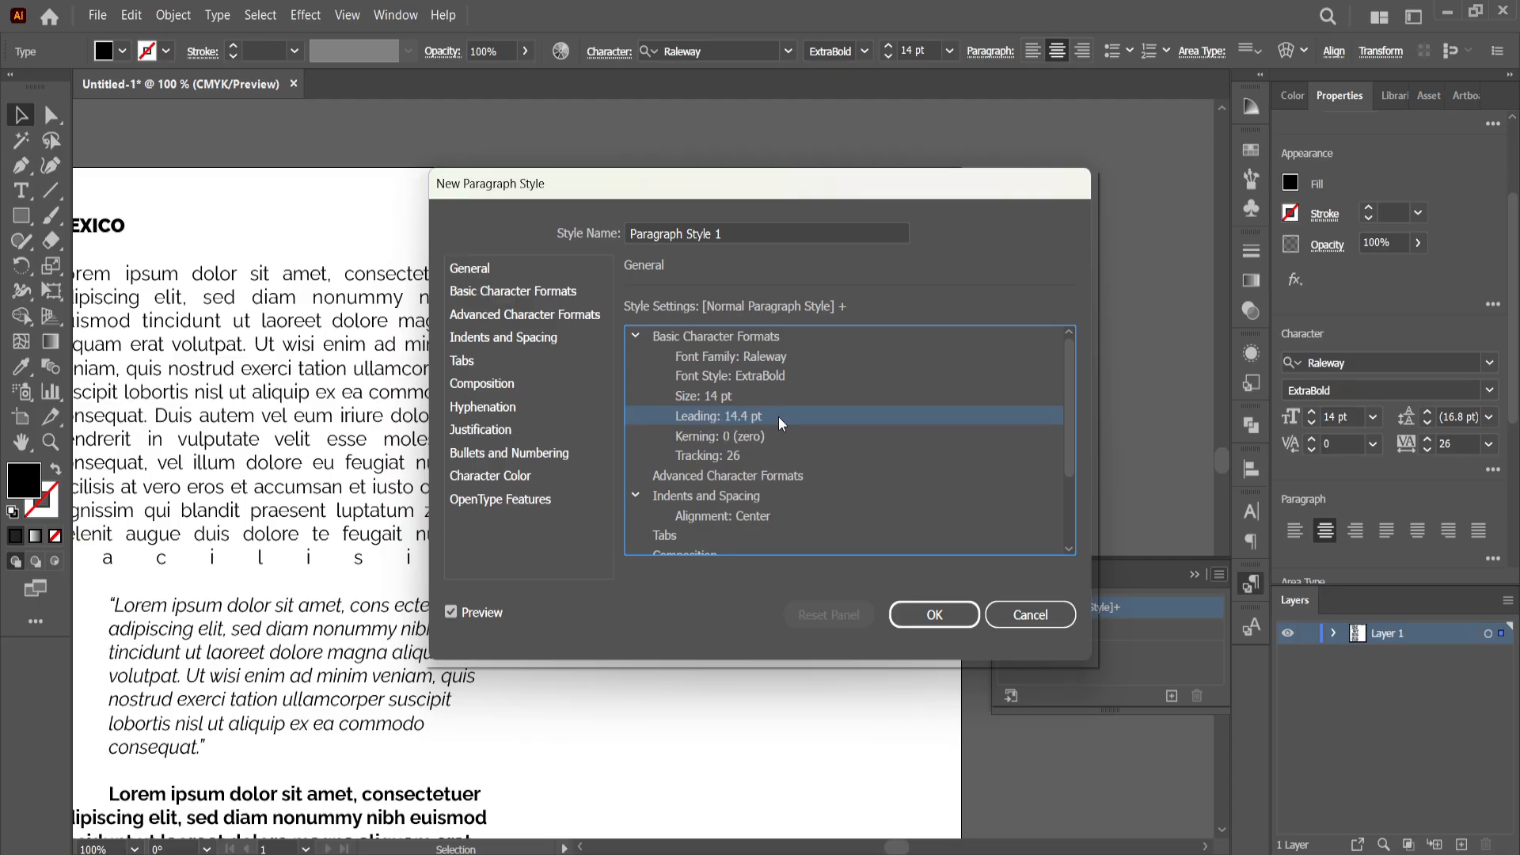
left_click(711, 441)
left_click(708, 460)
scroll(789, 504, "down", 3)
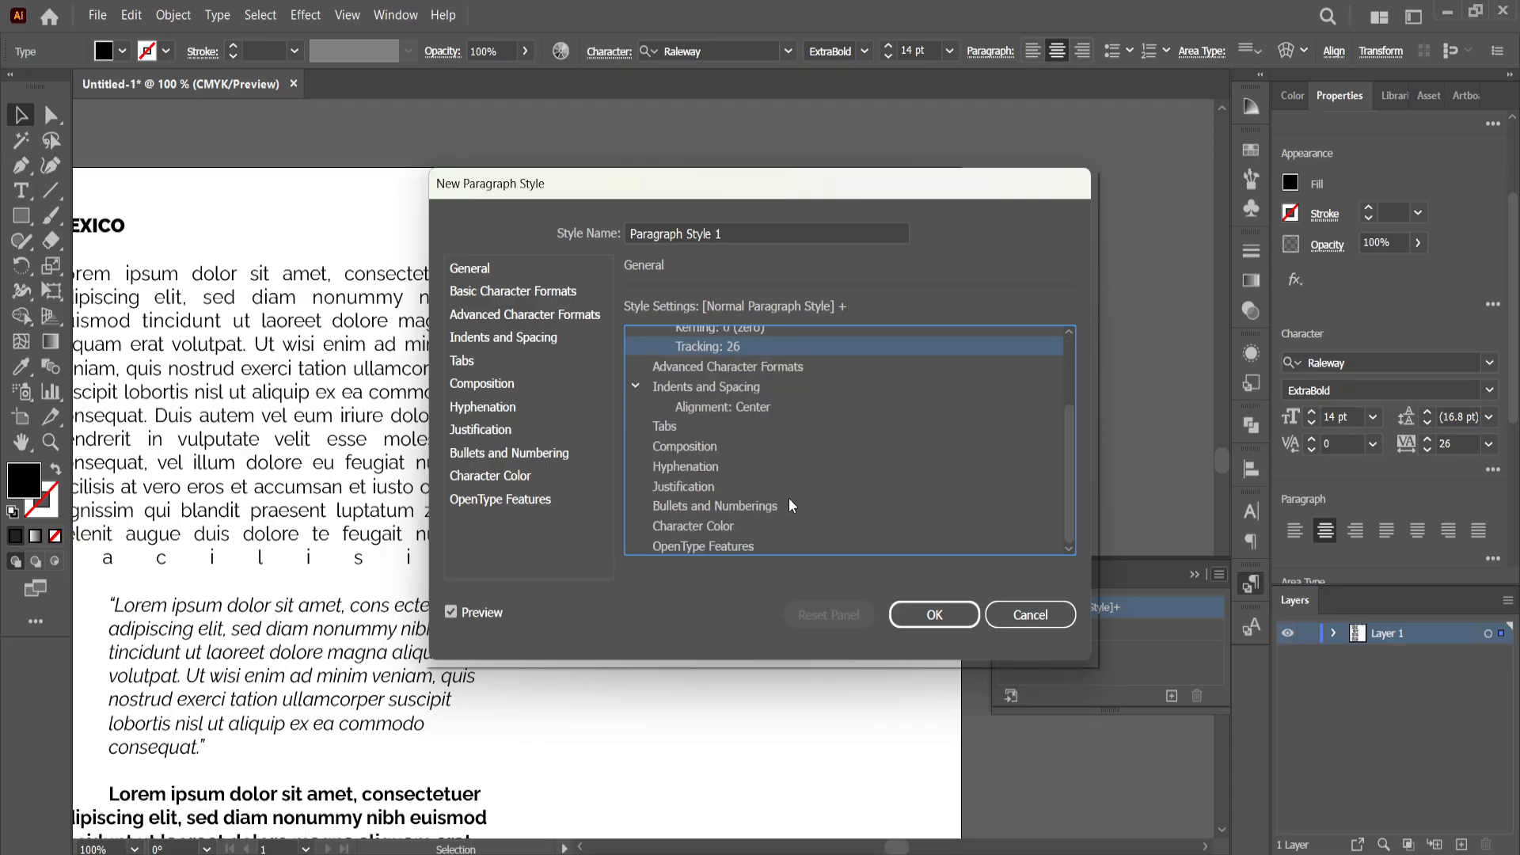
scroll(796, 519, "up", 3)
left_click(931, 613)
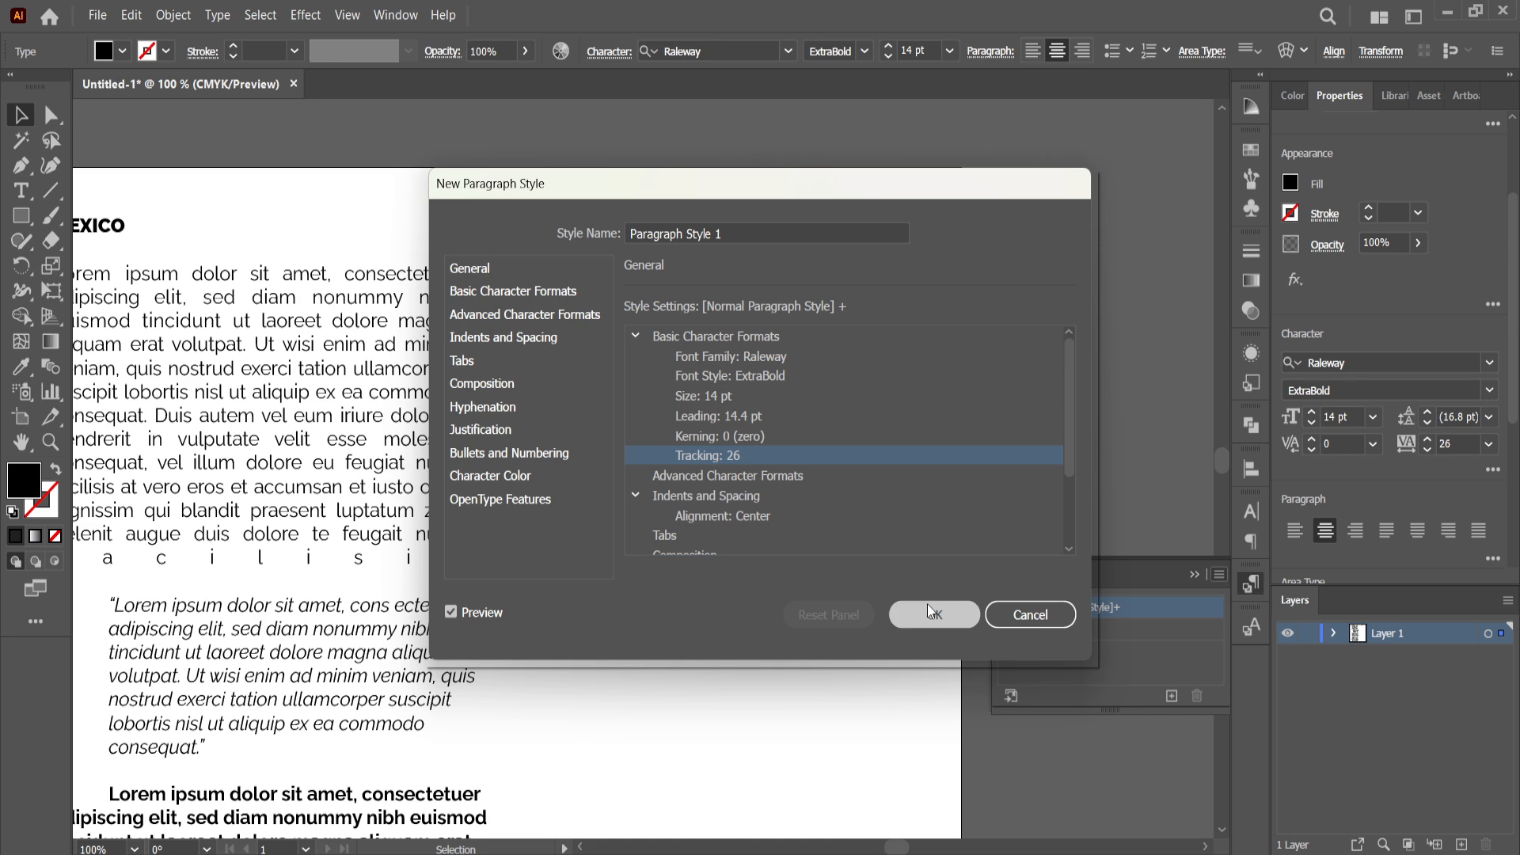
Deselect the text and rename Paragraph Style 1 as TITULO
left_click(796, 330)
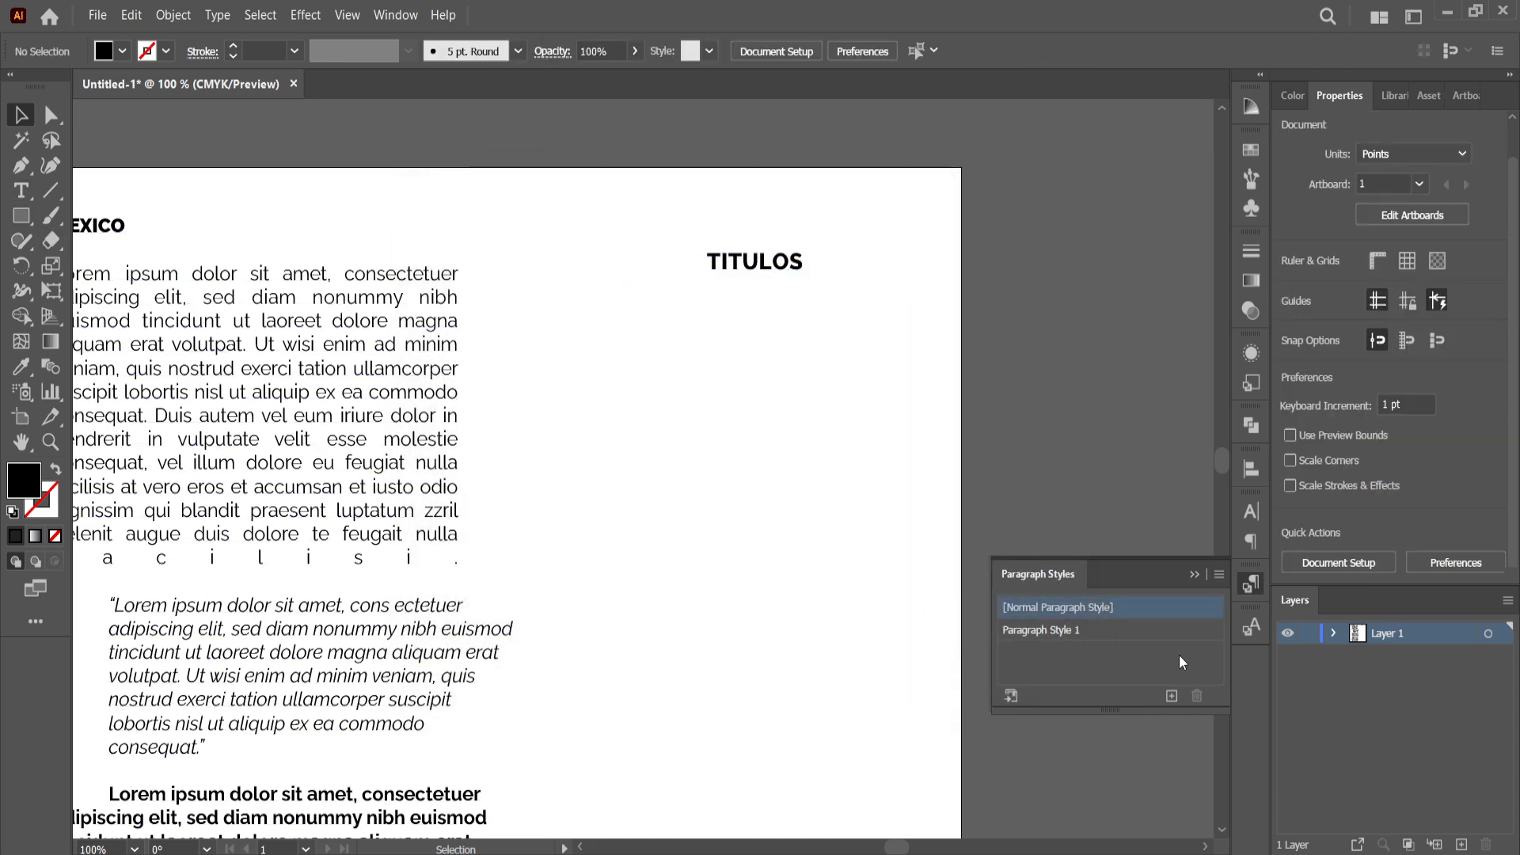
left_click(1099, 633)
double_click(1098, 633)
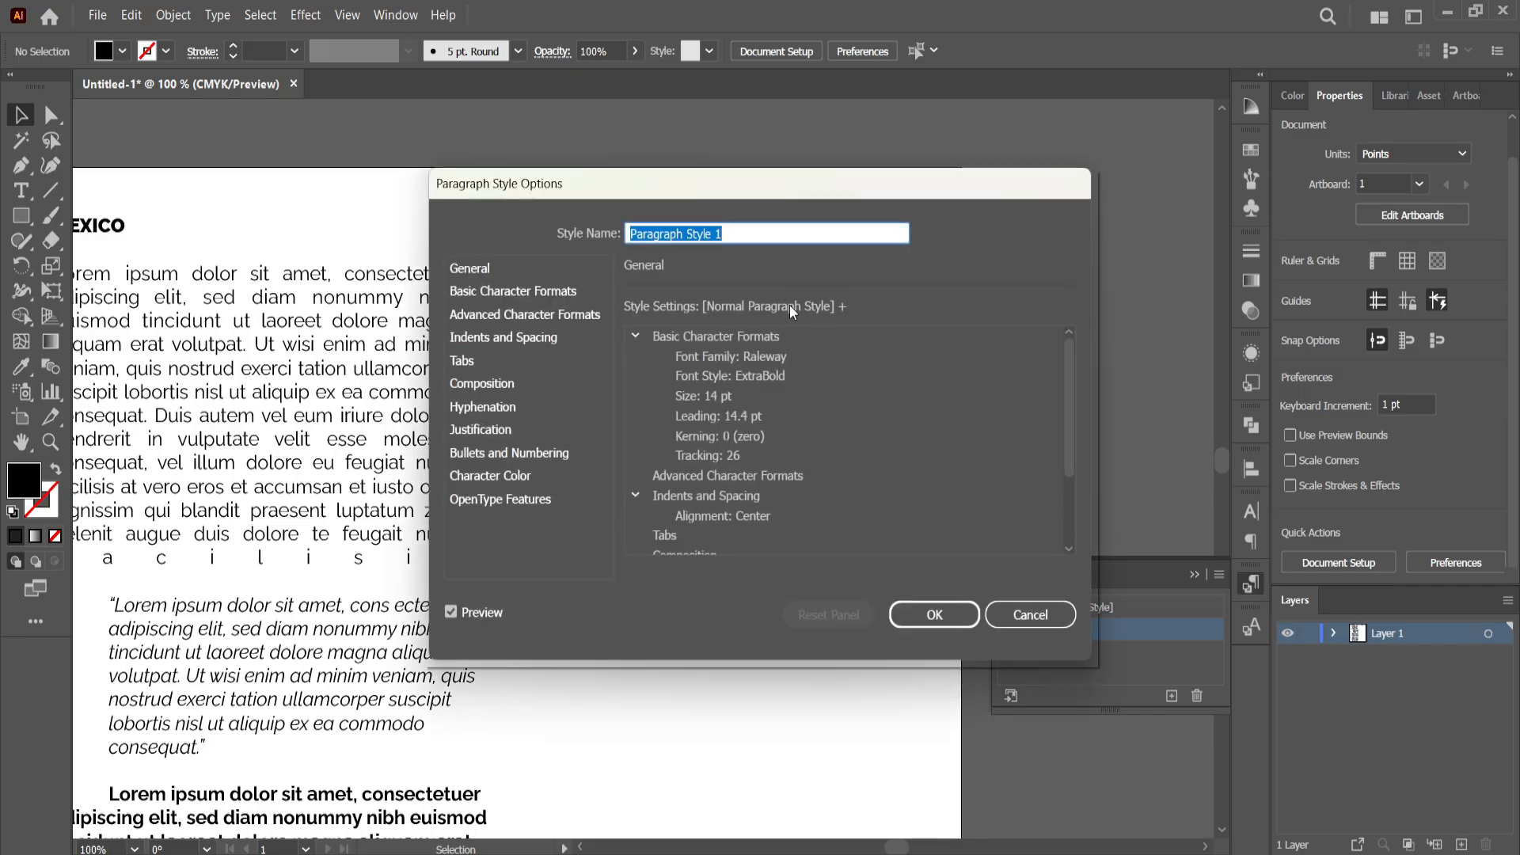
type("TITULO")
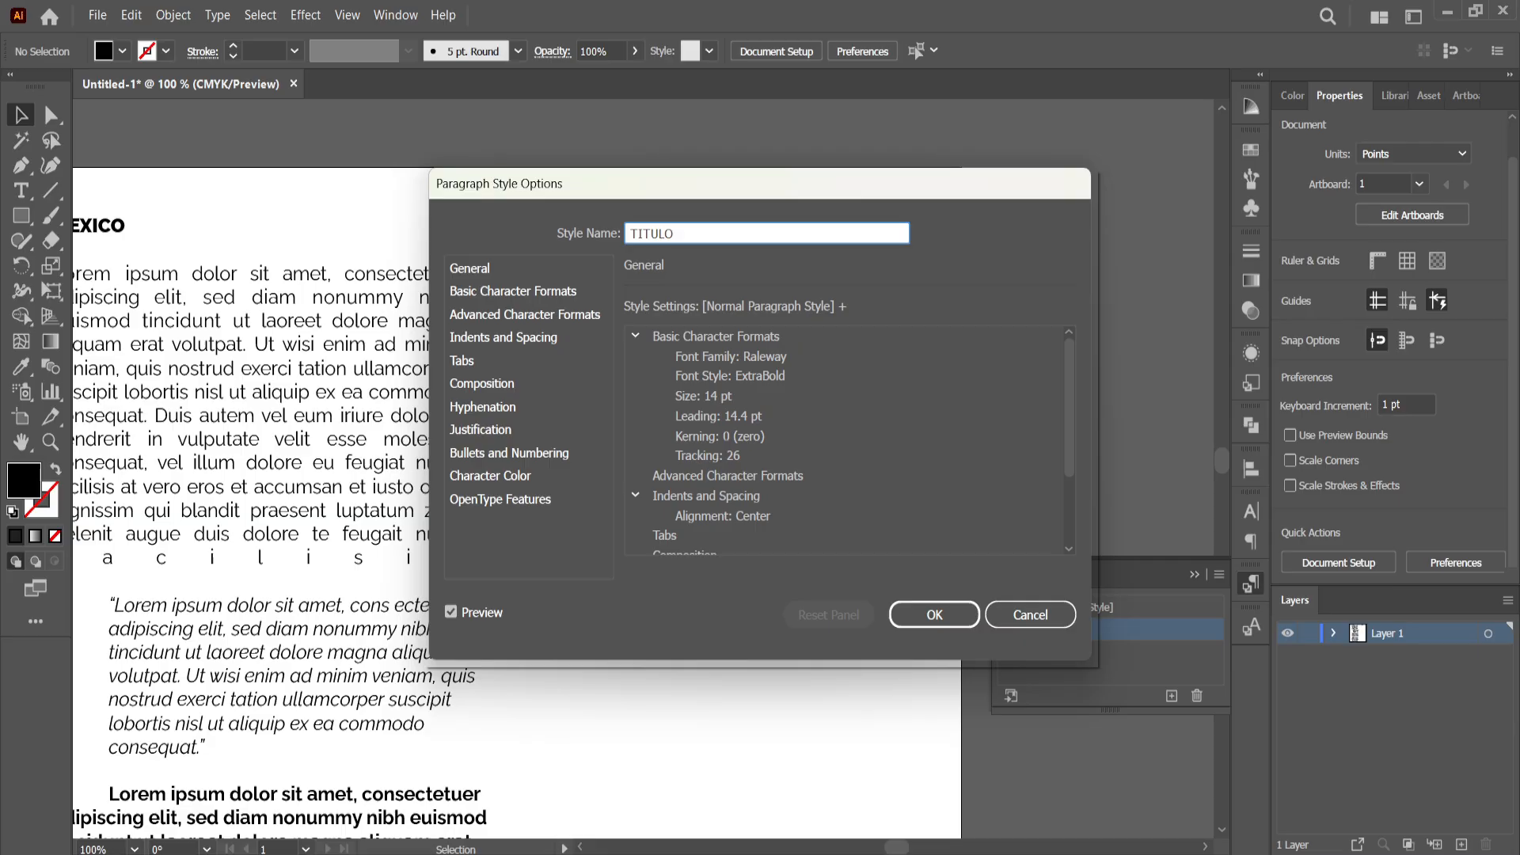
key("Return")
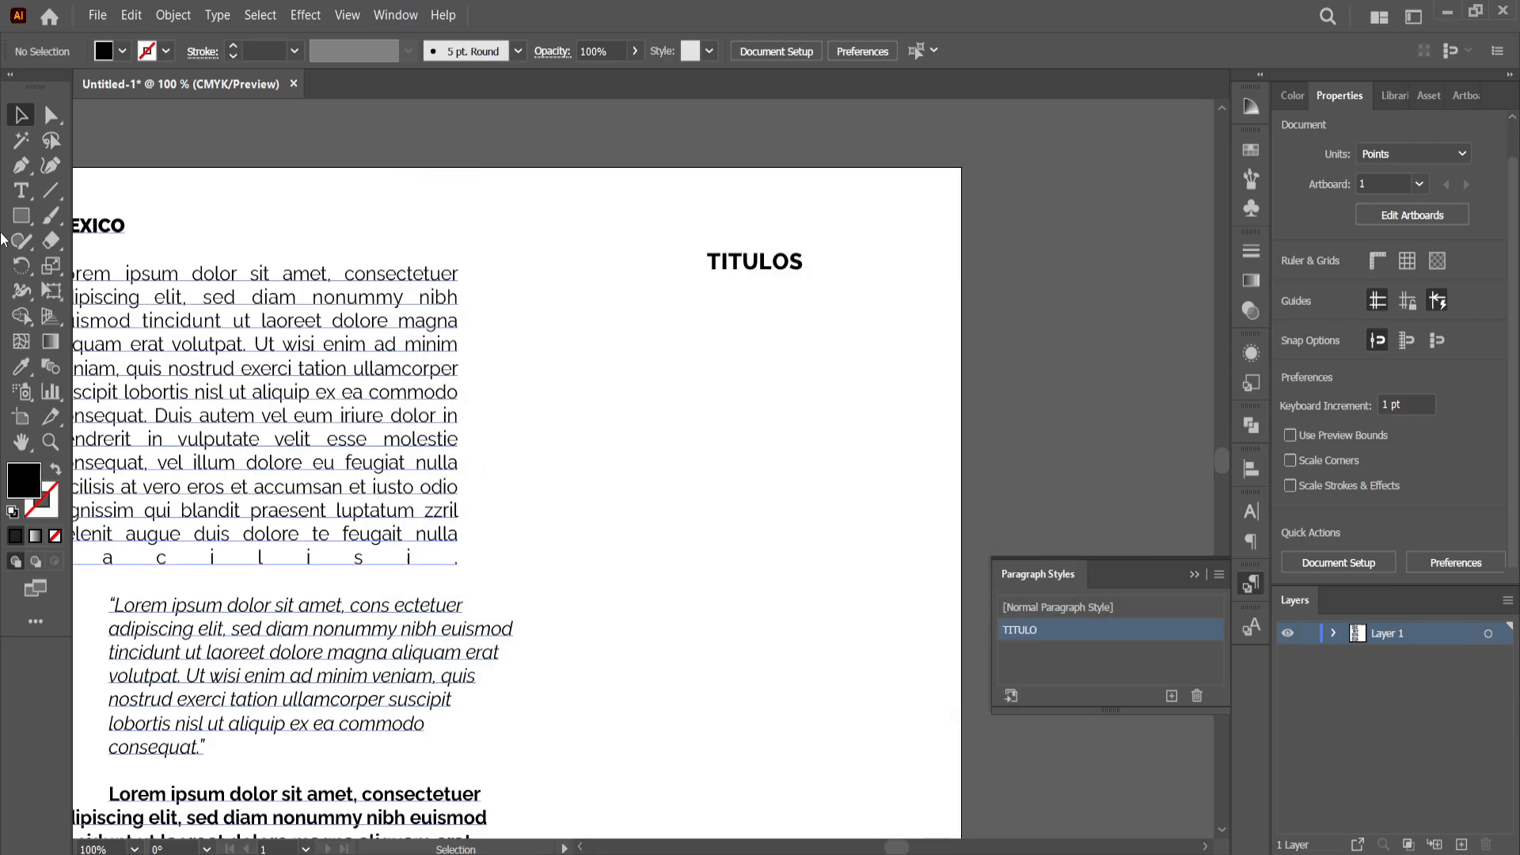
Create an area text frame of about 167 by 45 pt below TITULOS and copy the body paragraph's formatting onto its placeholder text
left_click(21, 190)
left_click_drag(574, 401, 833, 475)
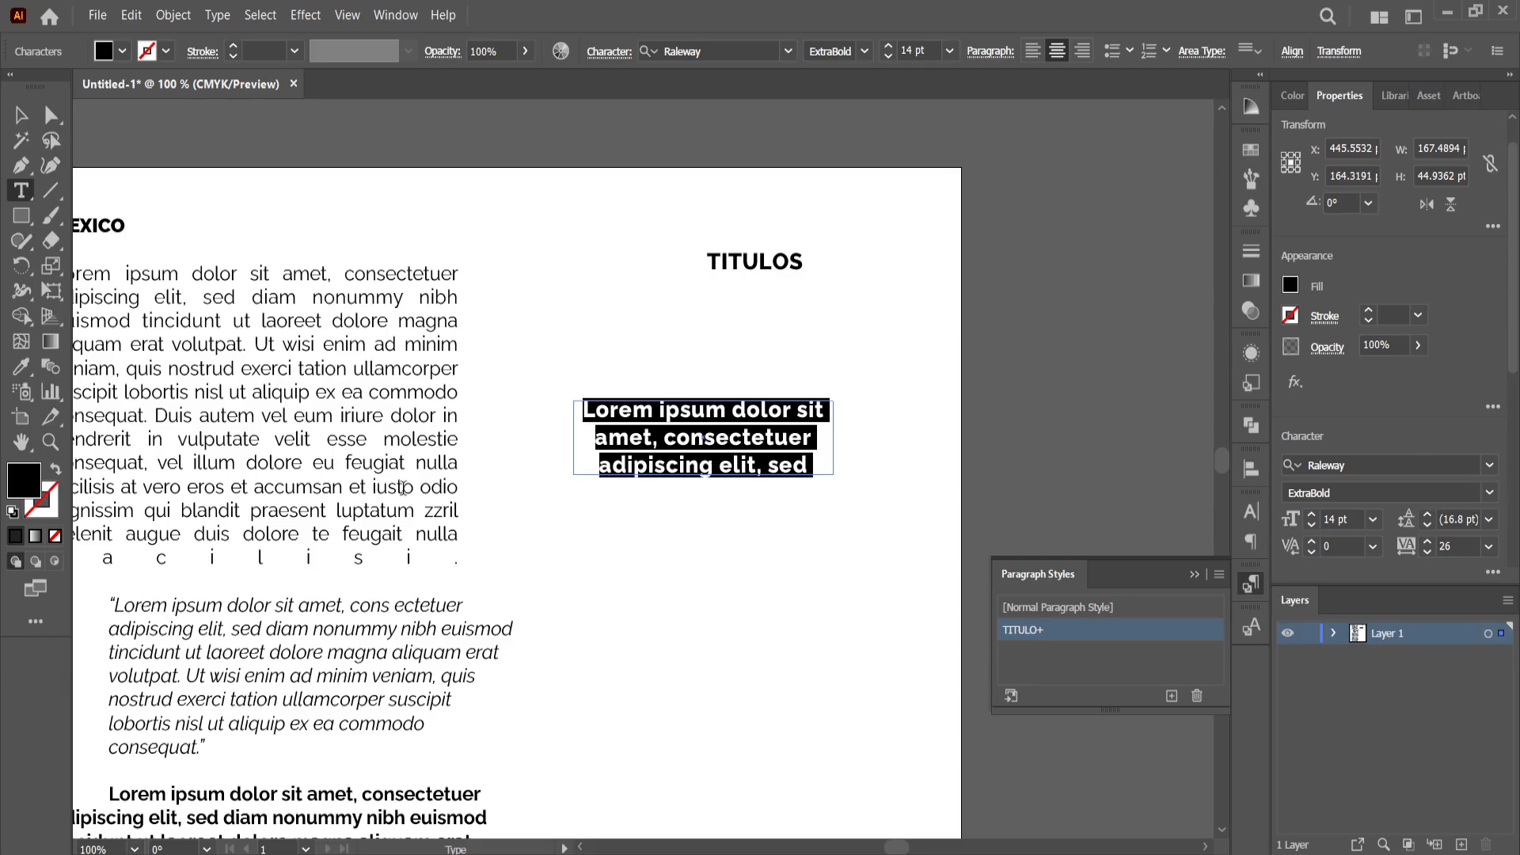
left_click(22, 366)
left_click(389, 440)
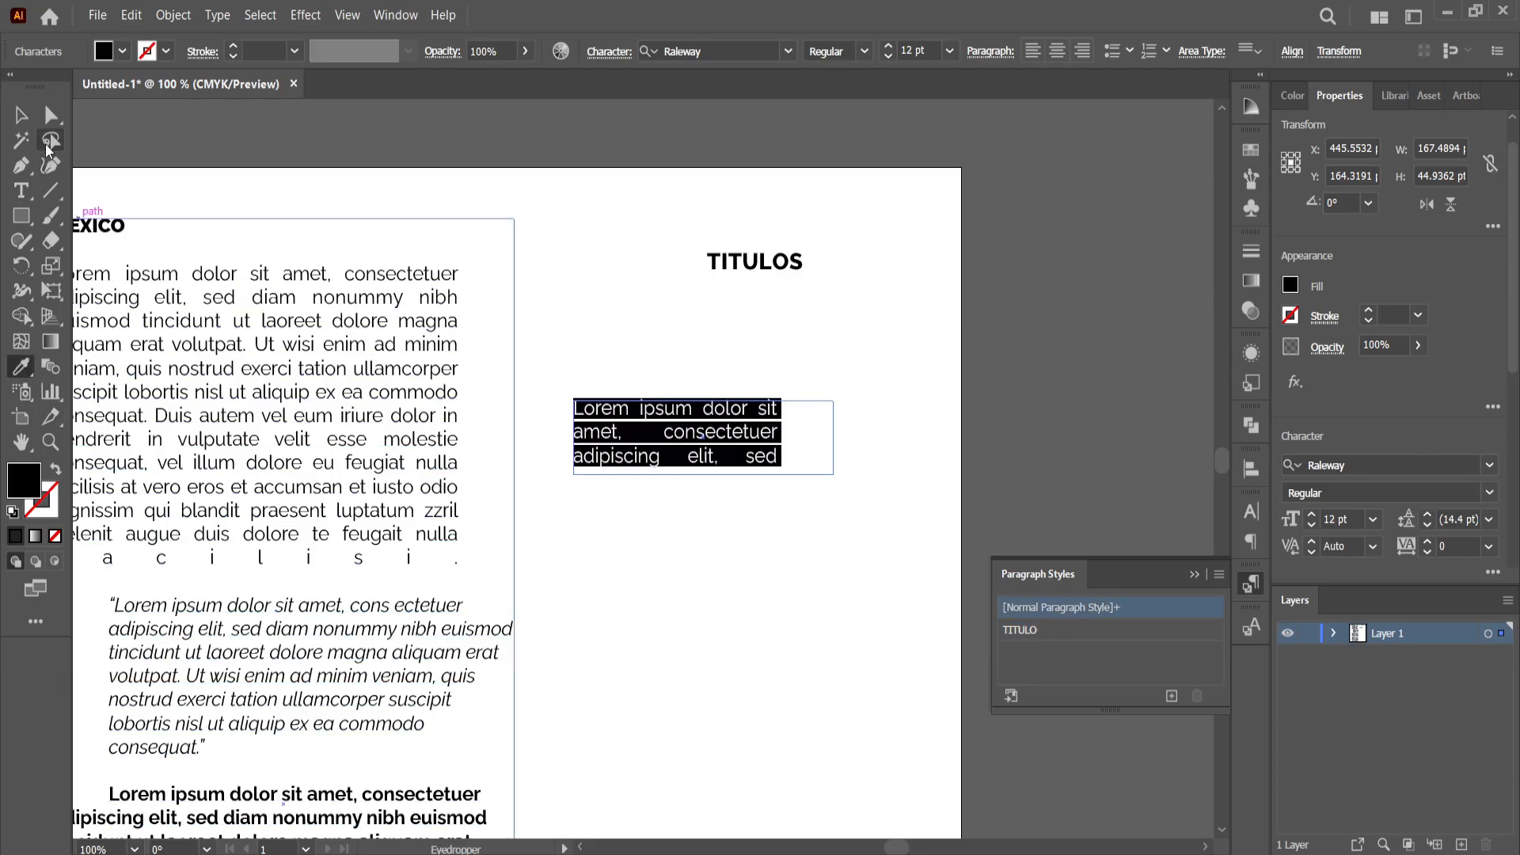
Apply the TITULO paragraph style to the new placeholder text and enlarge its frame to about 213 by 78 pt
left_click(21, 115)
left_click(592, 515)
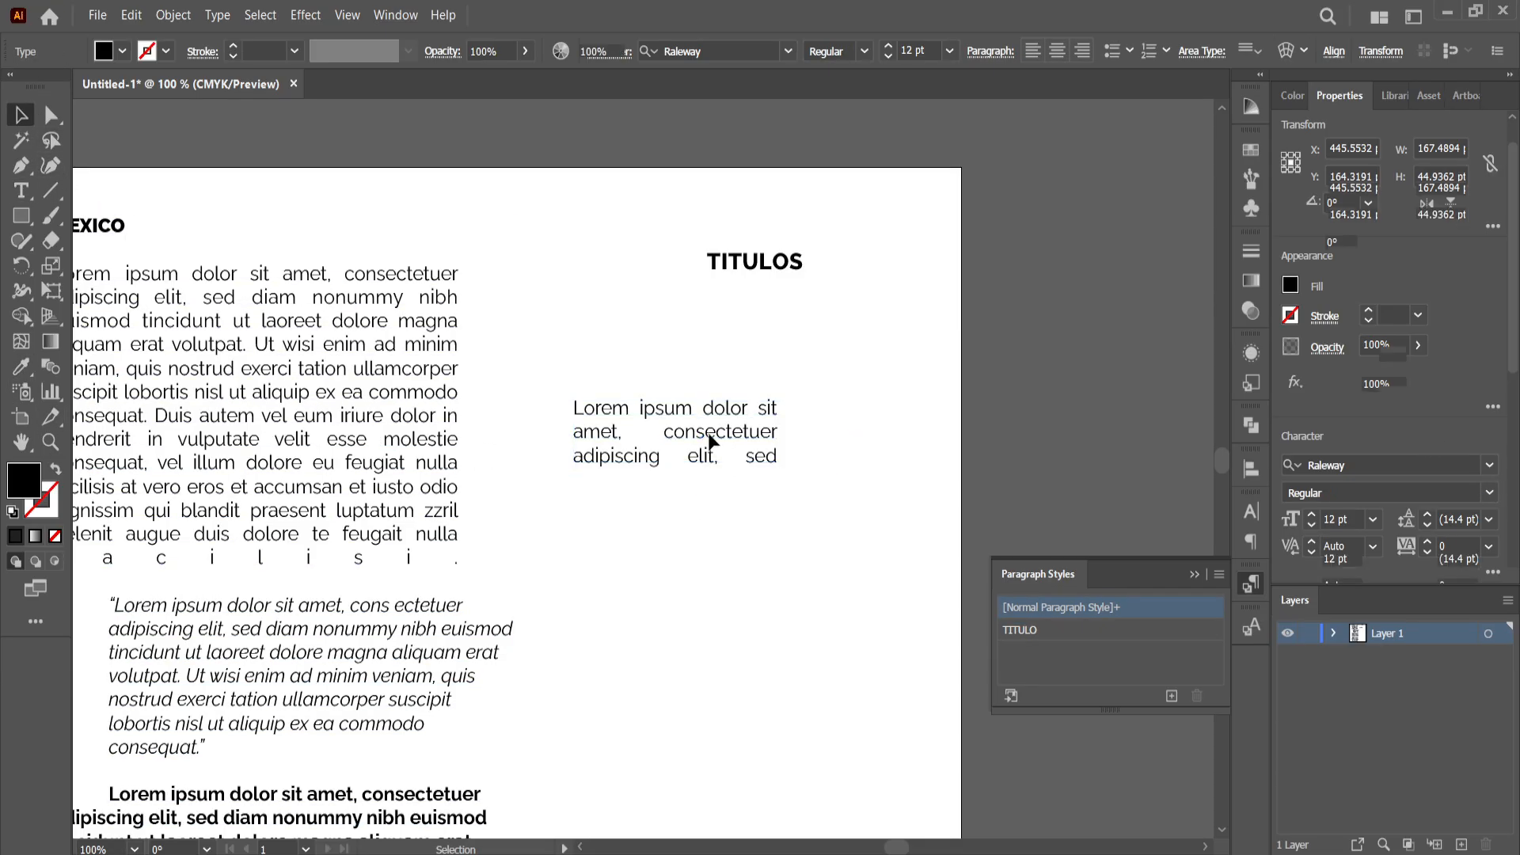
left_click(708, 433)
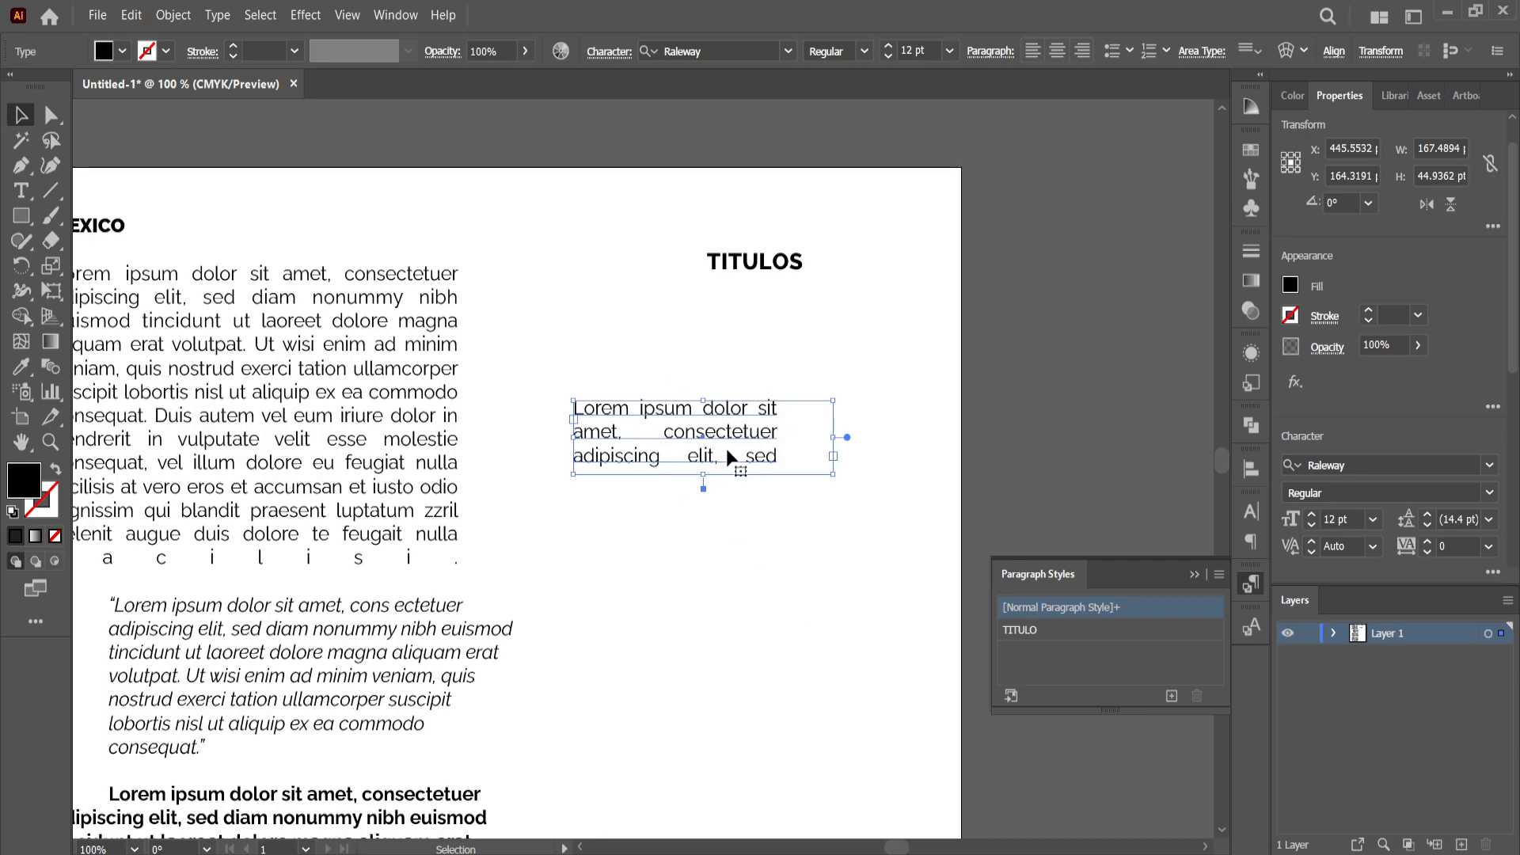
left_click(1061, 632)
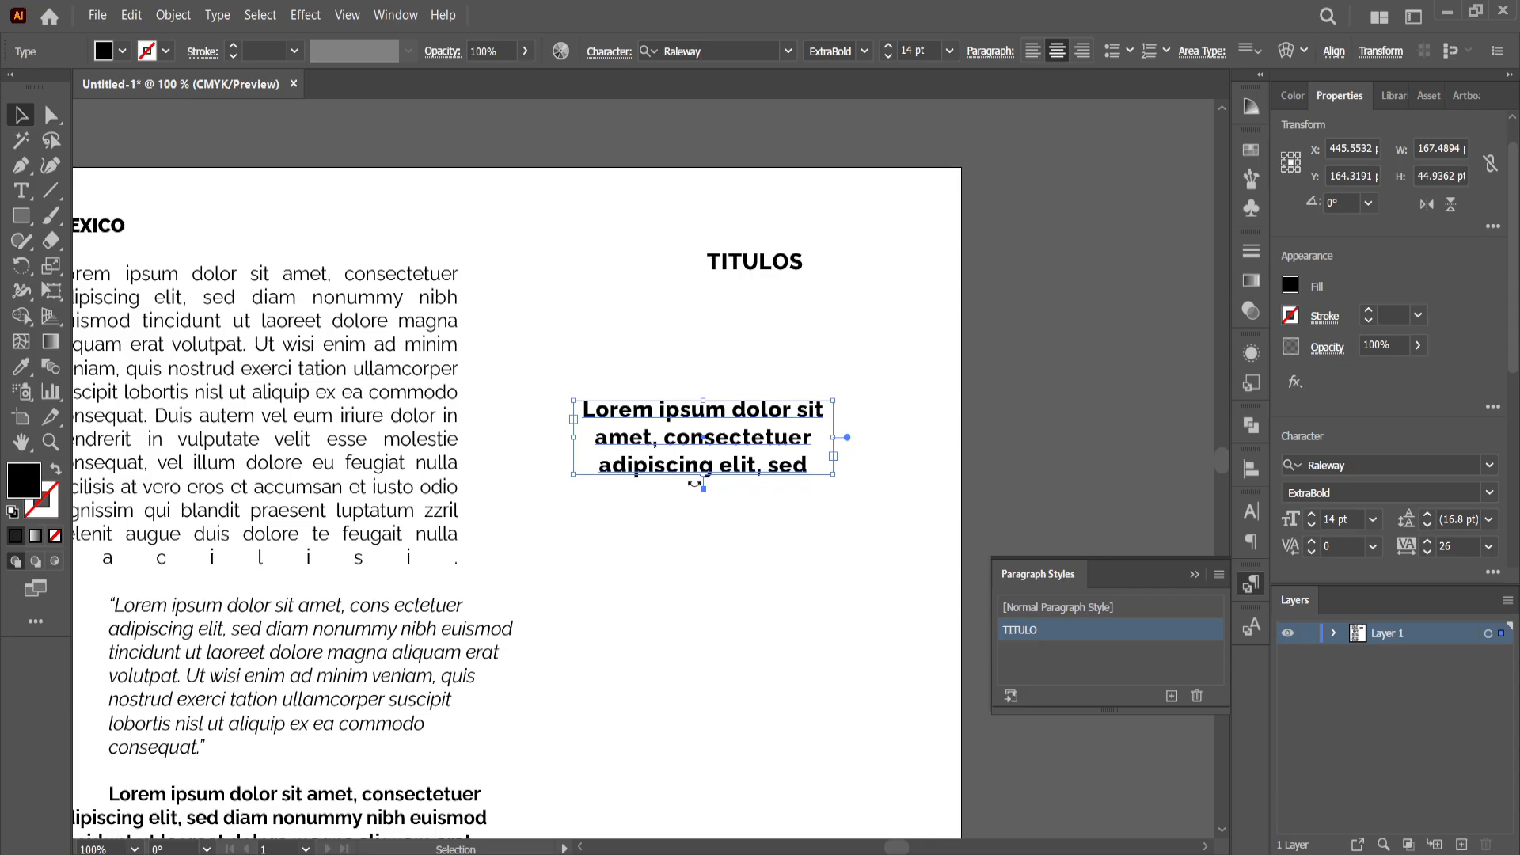
left_click_drag(705, 490, 704, 529)
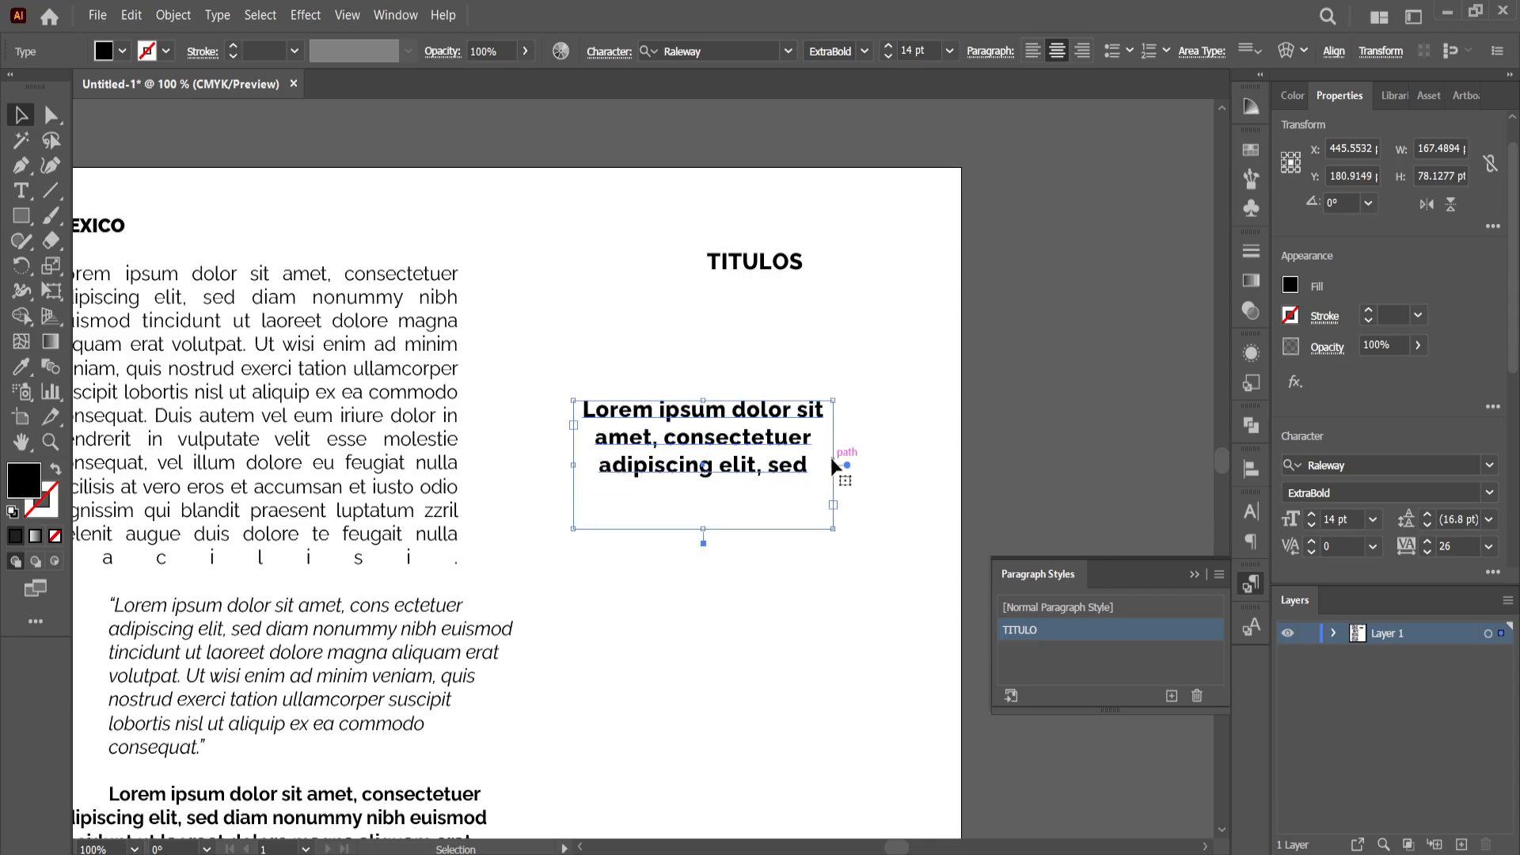
left_click_drag(830, 458, 900, 460)
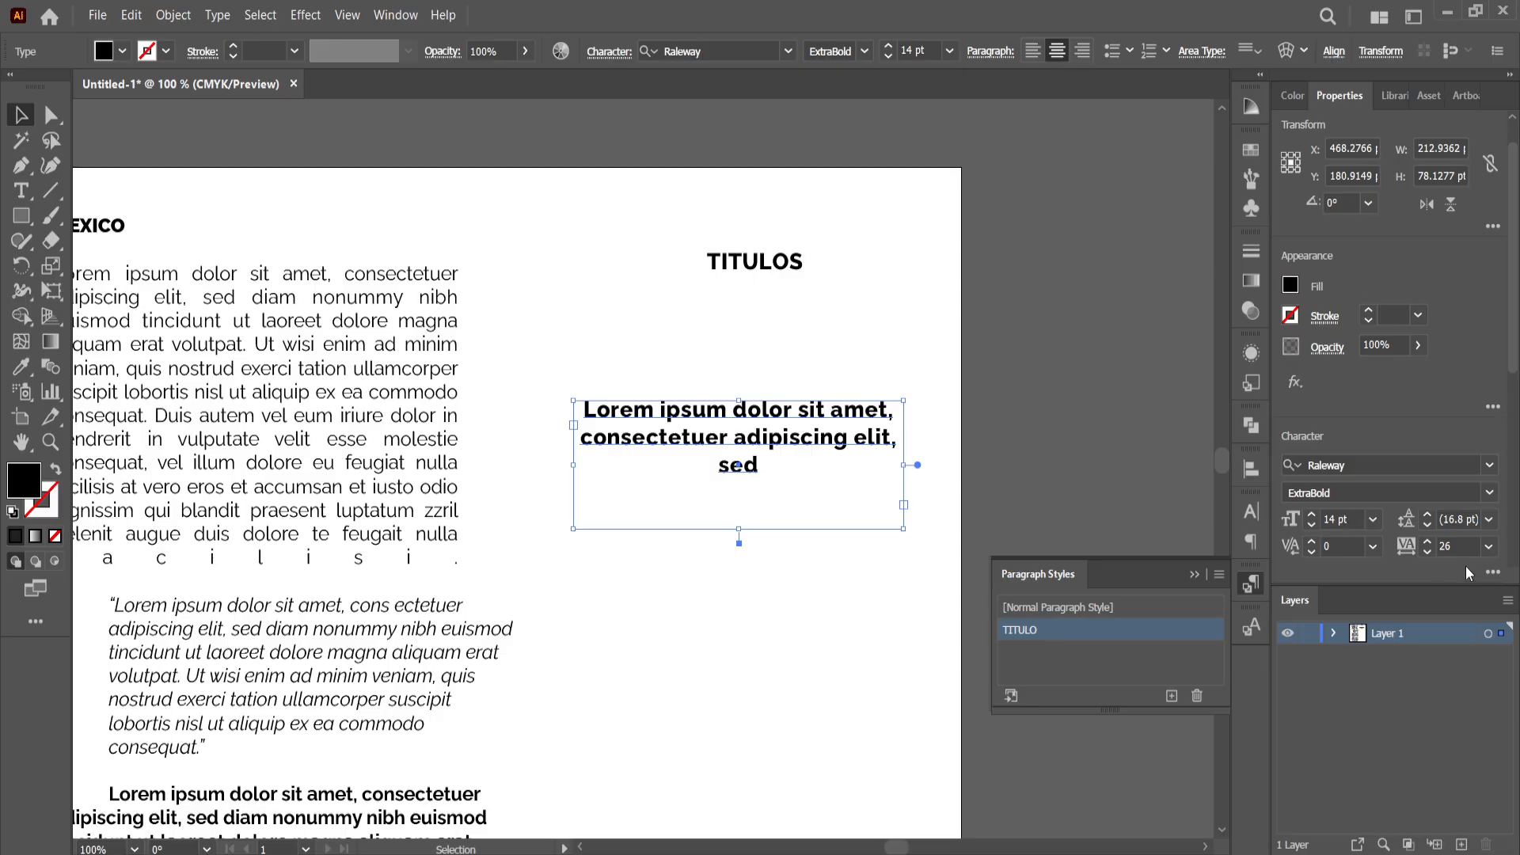
Move the TITULOS frame closer to the body text block and apply the TITULO paragraph style to it
left_click(773, 640)
left_click_drag(785, 267, 727, 274)
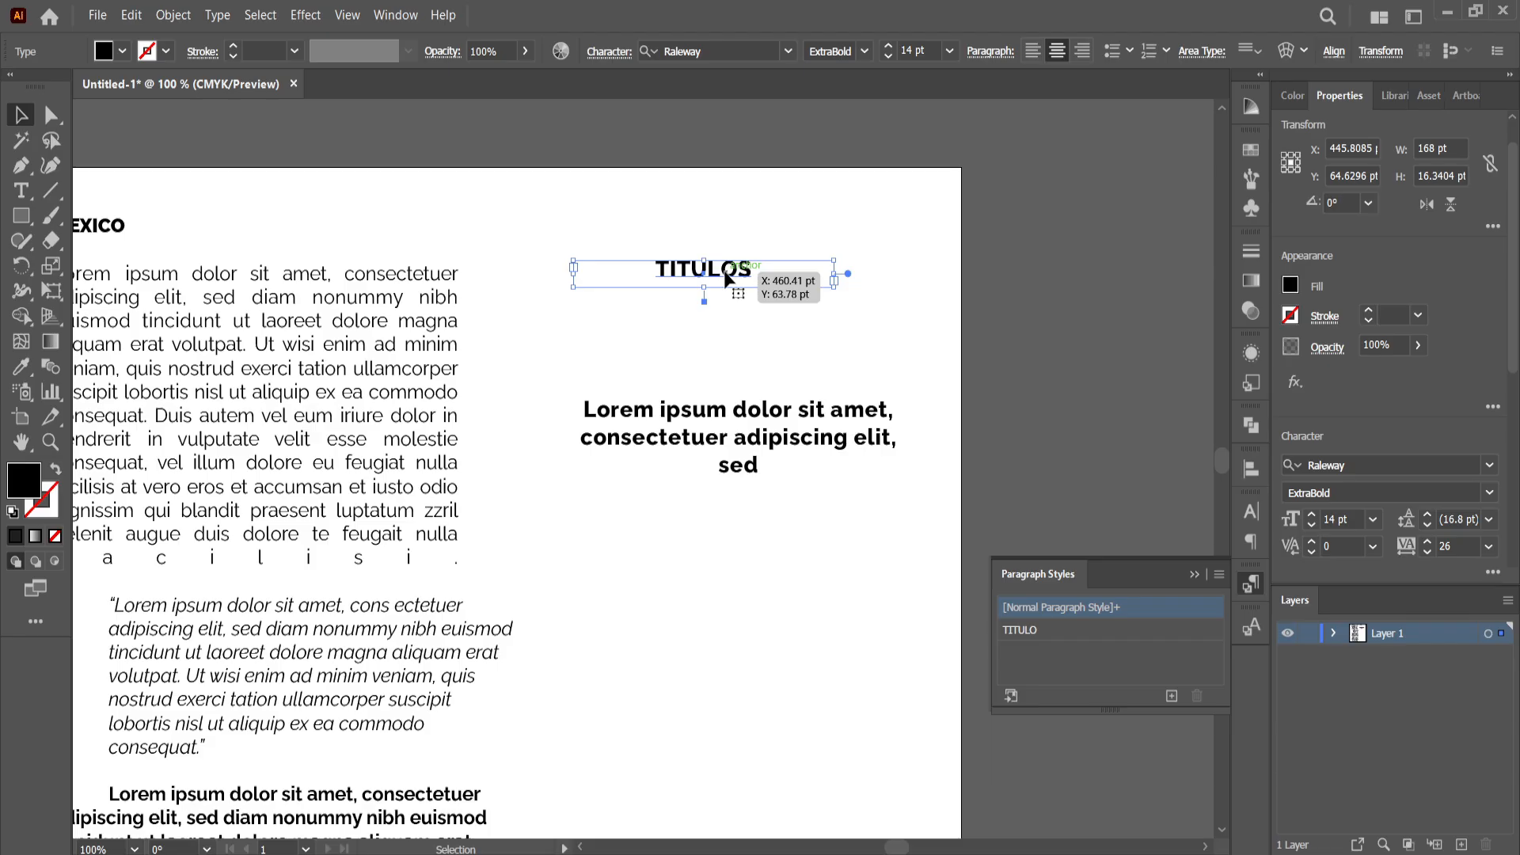
left_click(1069, 631)
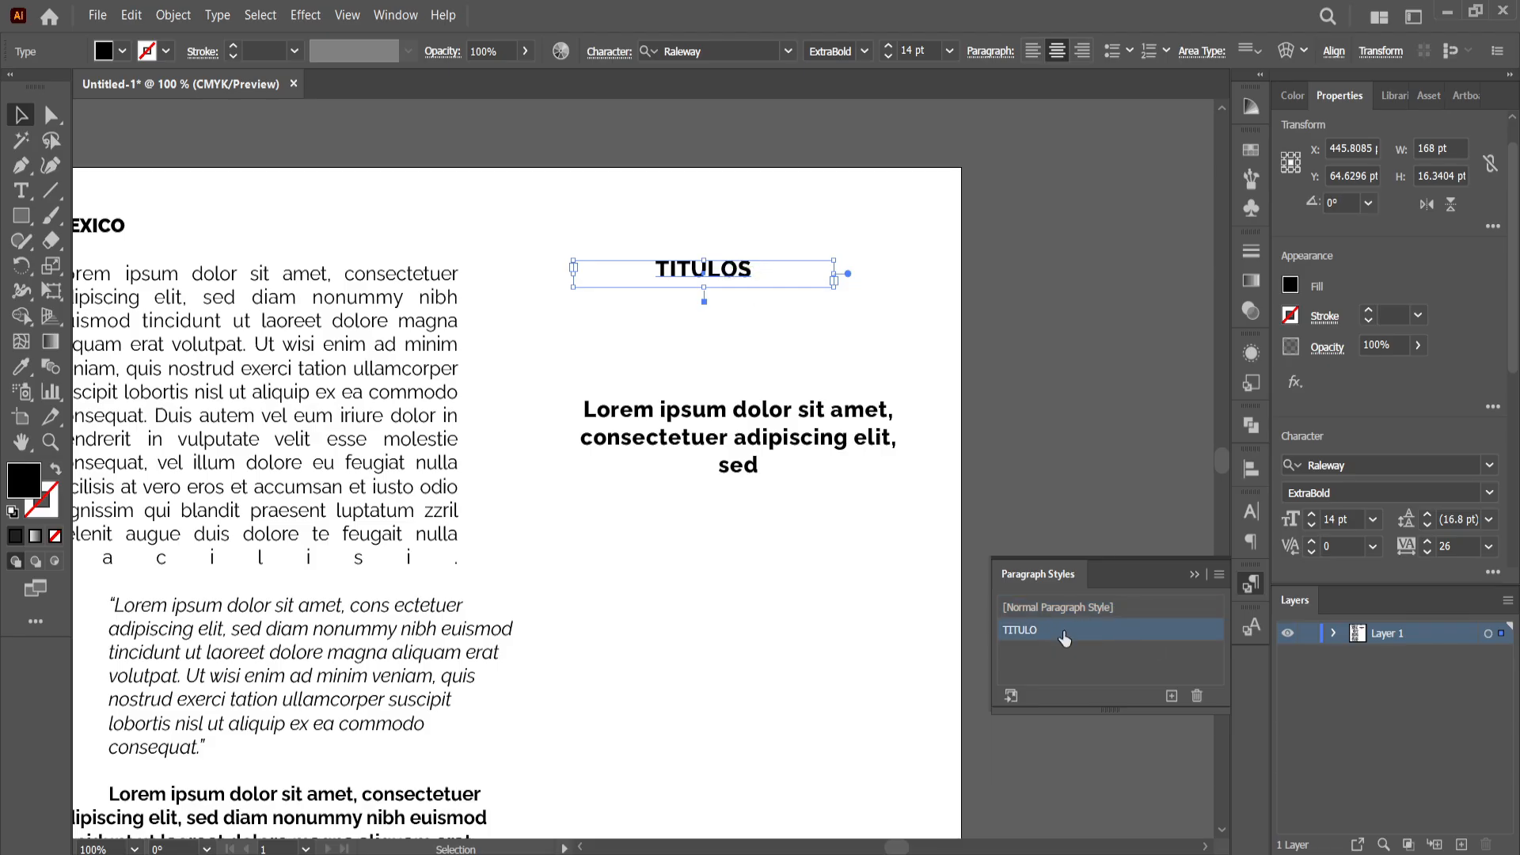
Edit the TITULO paragraph style to use the Bold Italic font style and CMYK Red as character color
double_click(1065, 631)
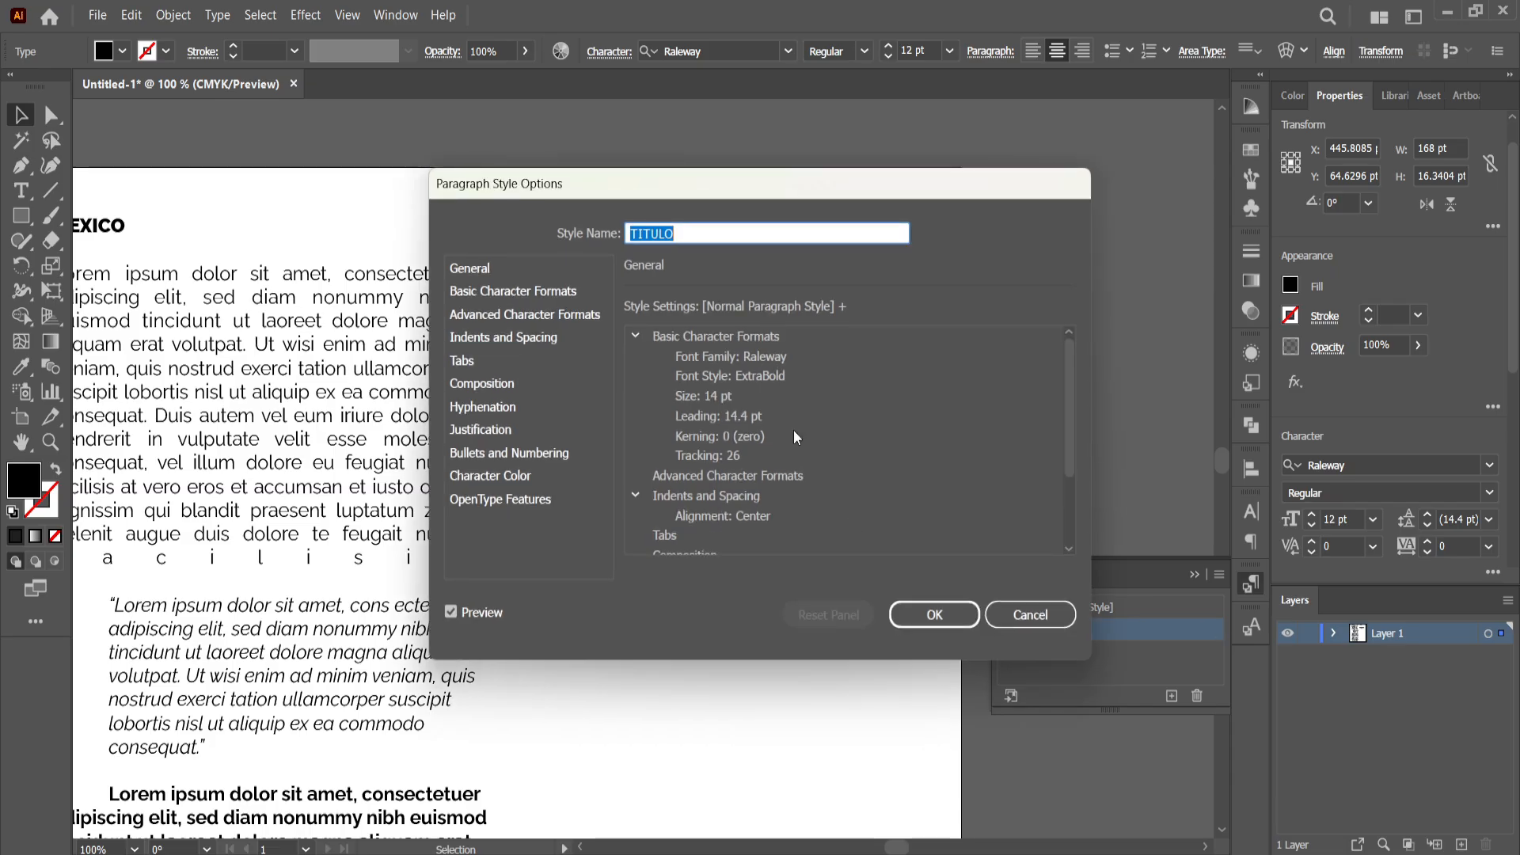
left_click(485, 271)
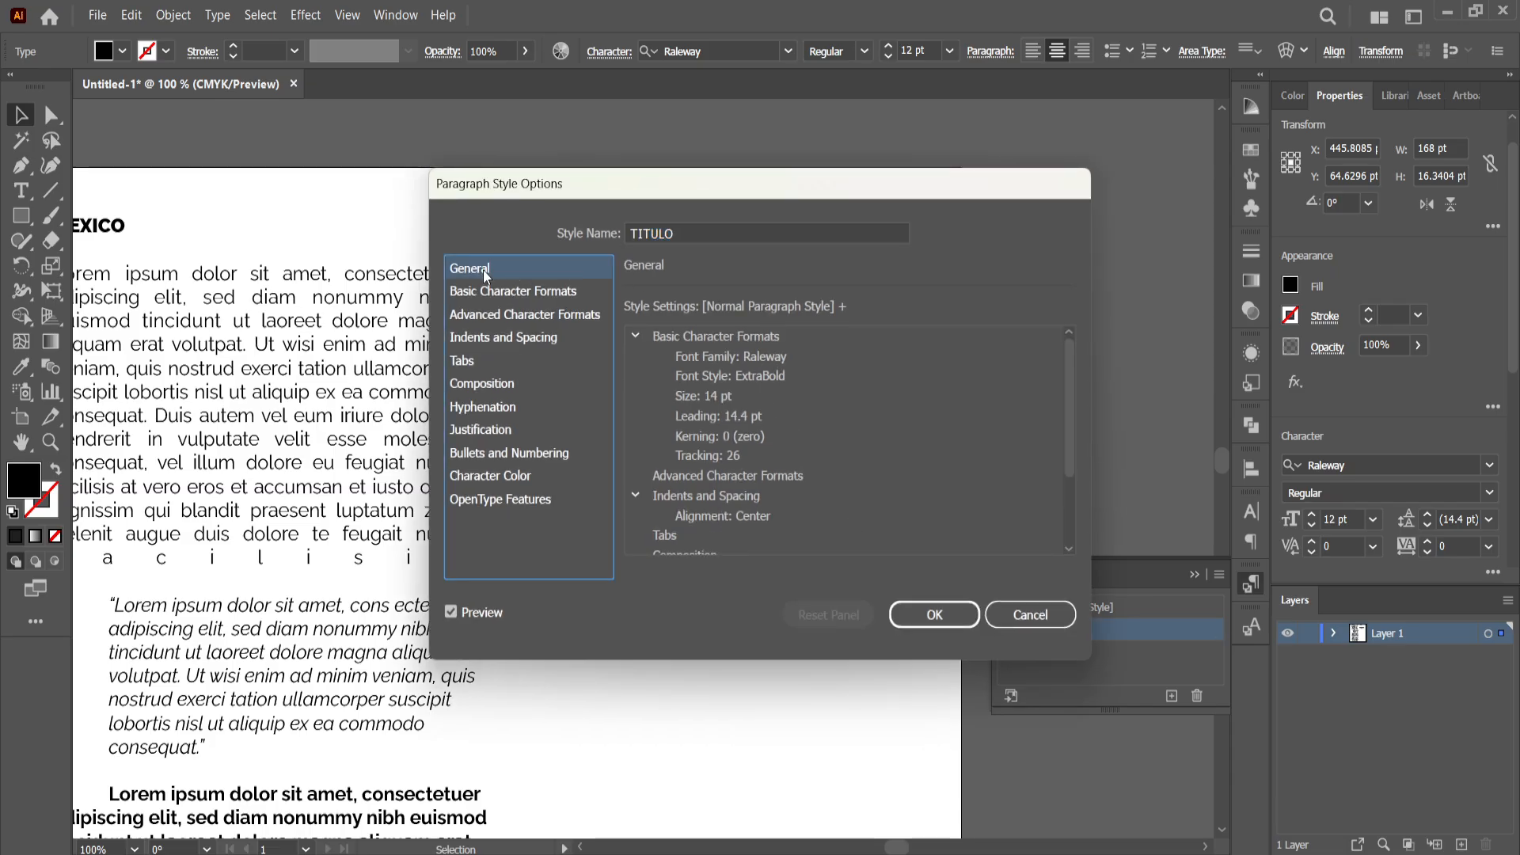
scroll(824, 448, "down", 3)
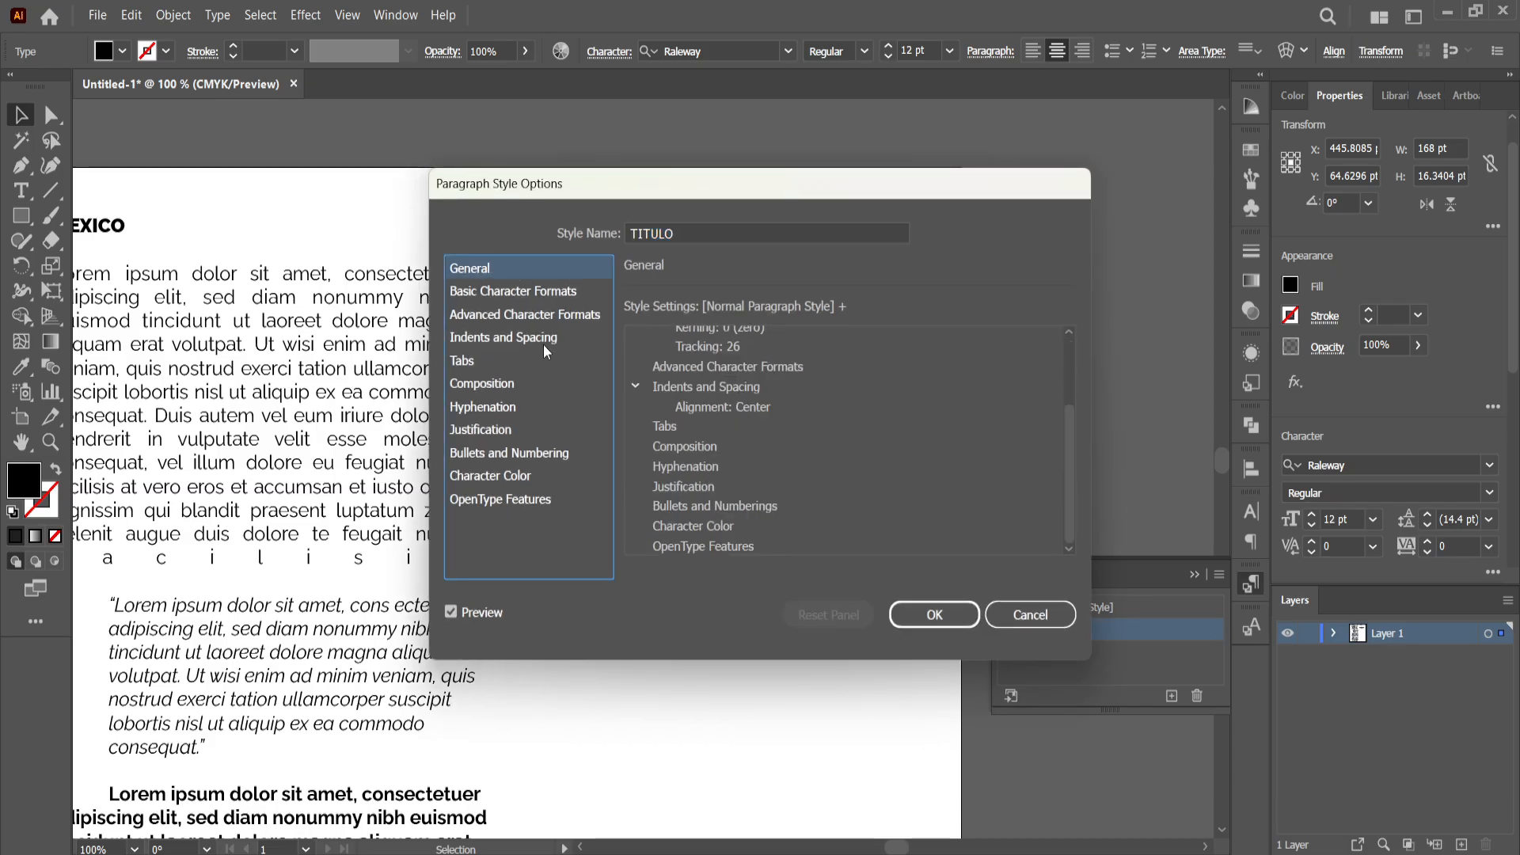
left_click(483, 301)
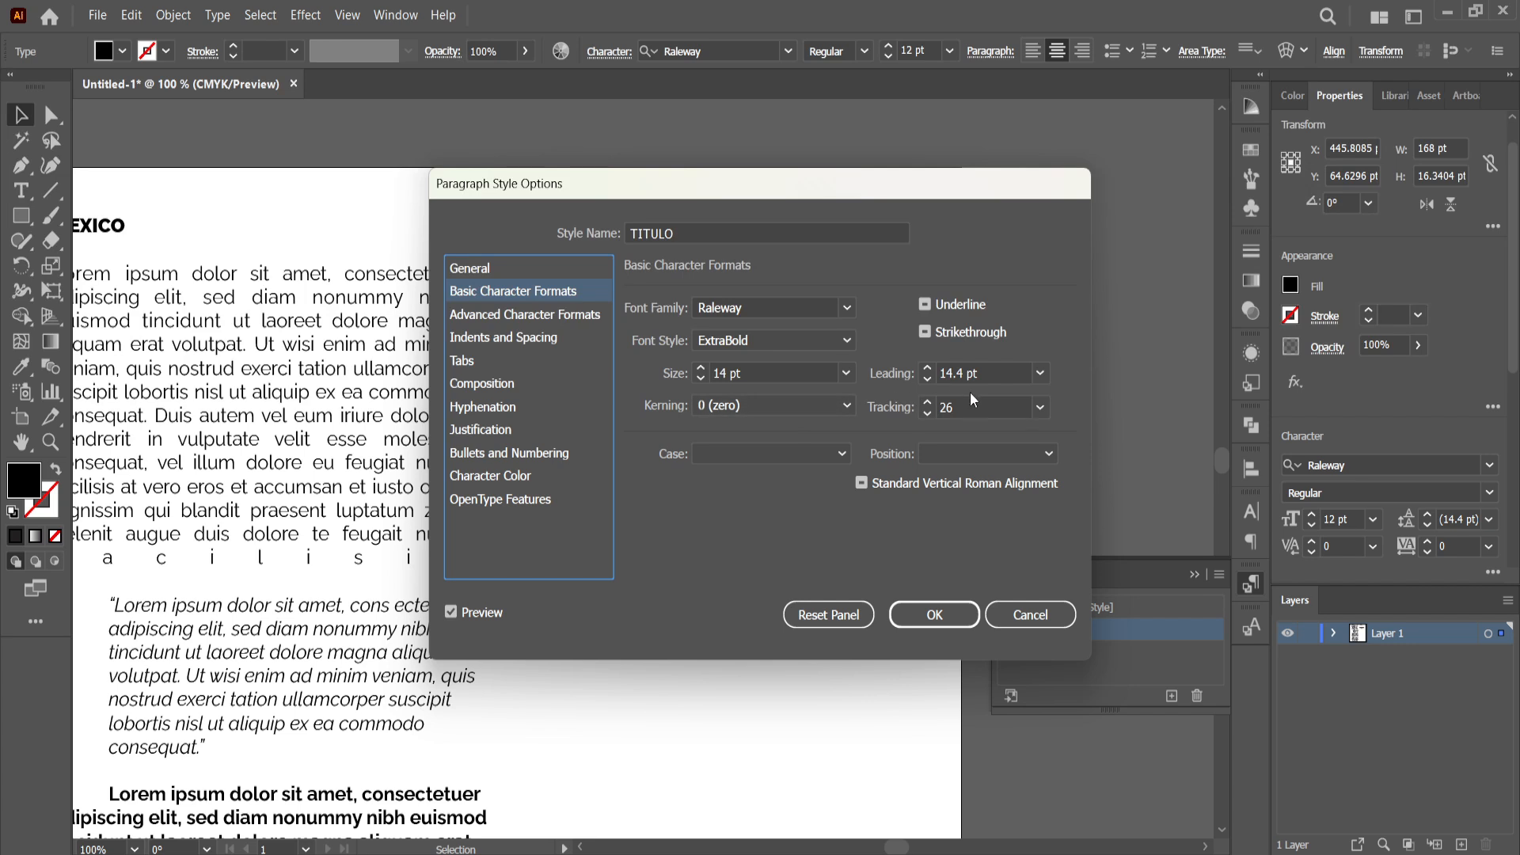
left_click(847, 339)
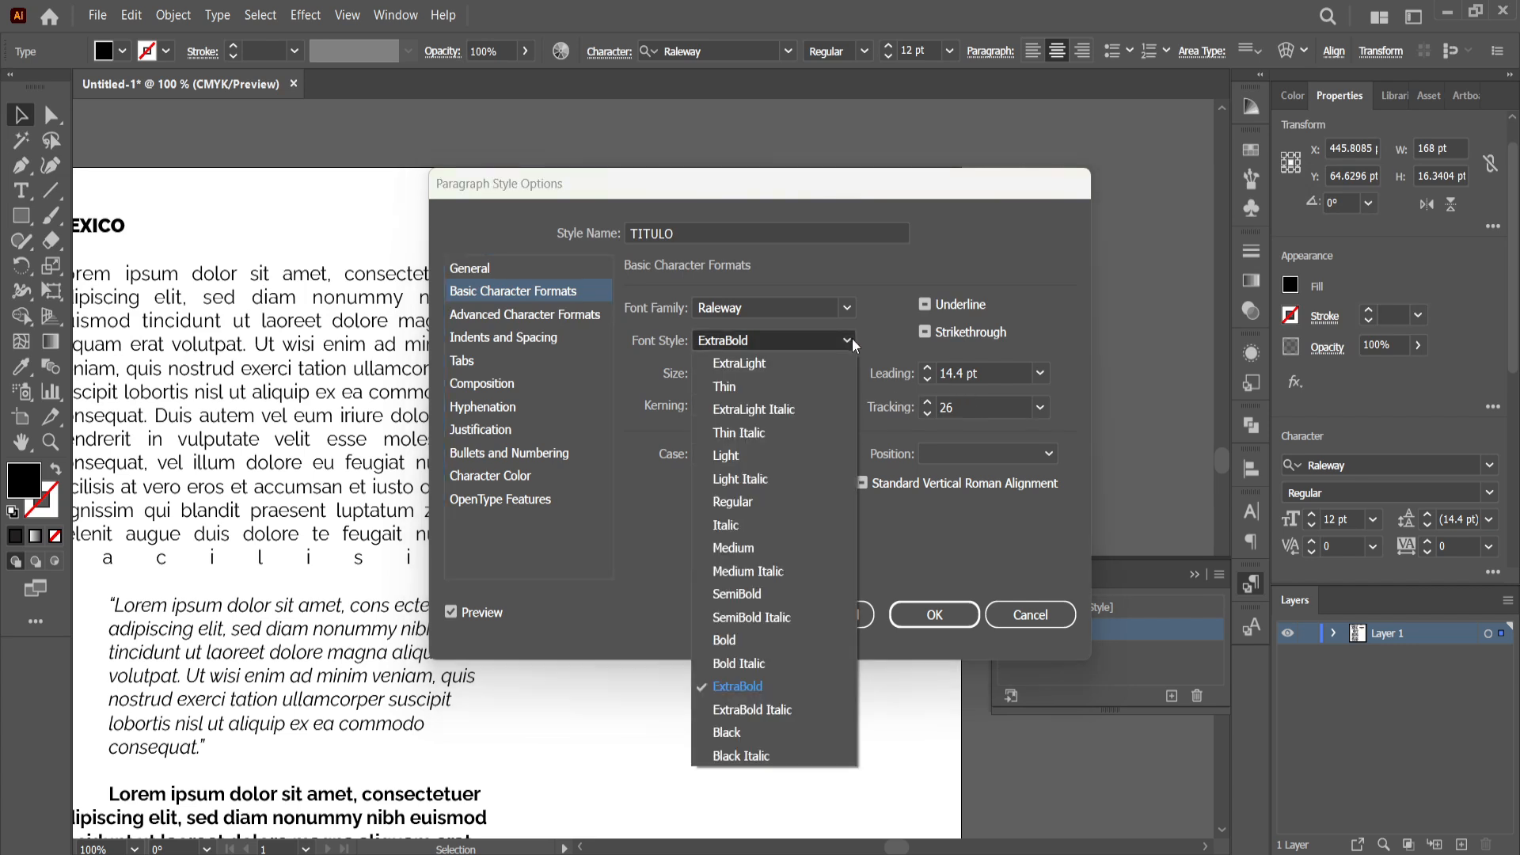
left_click(760, 665)
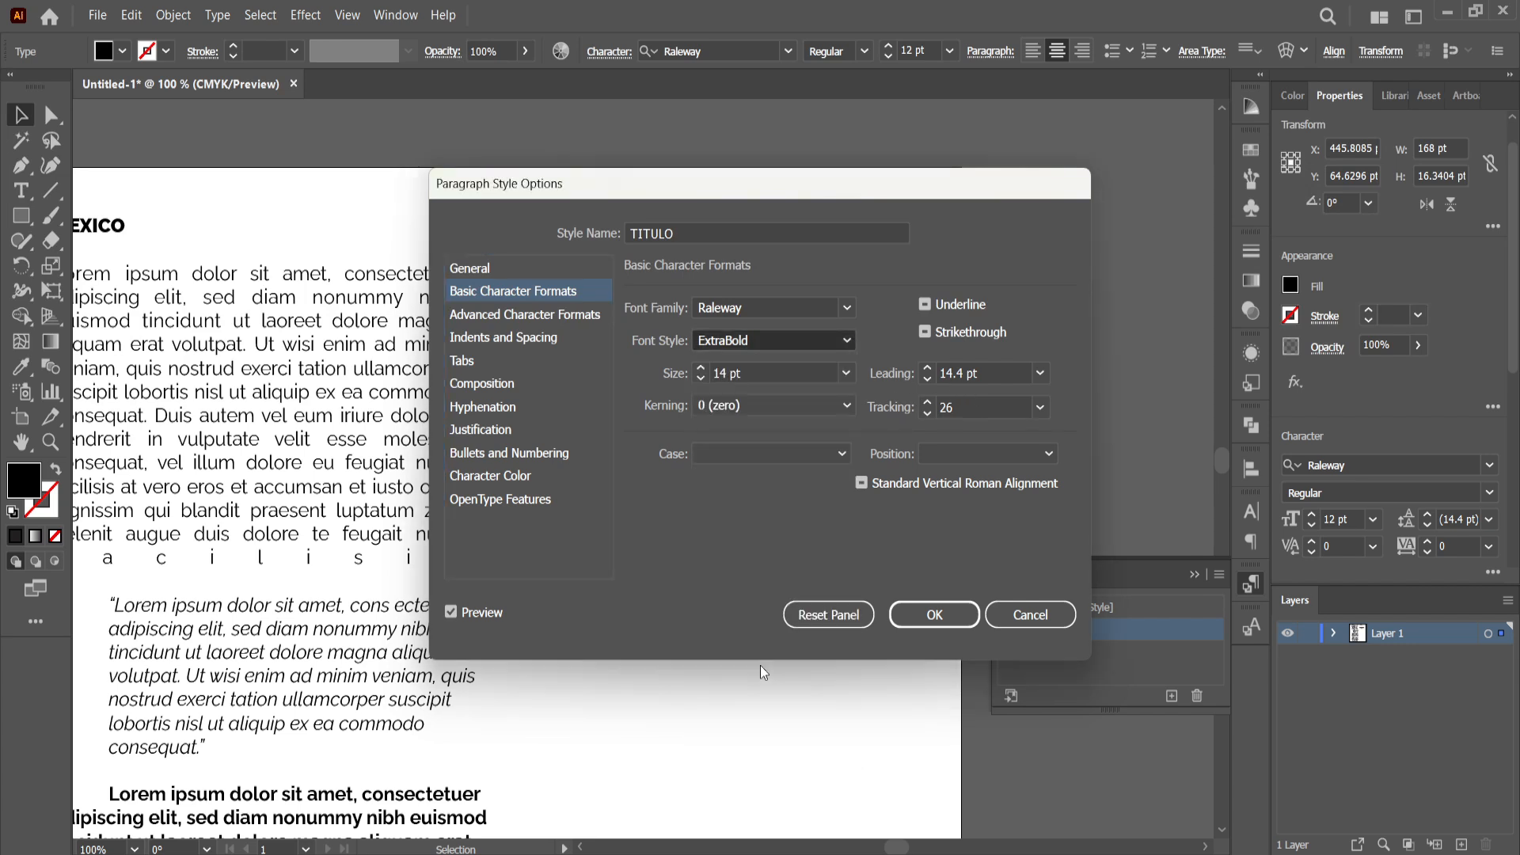
left_click(490, 476)
left_click(717, 389)
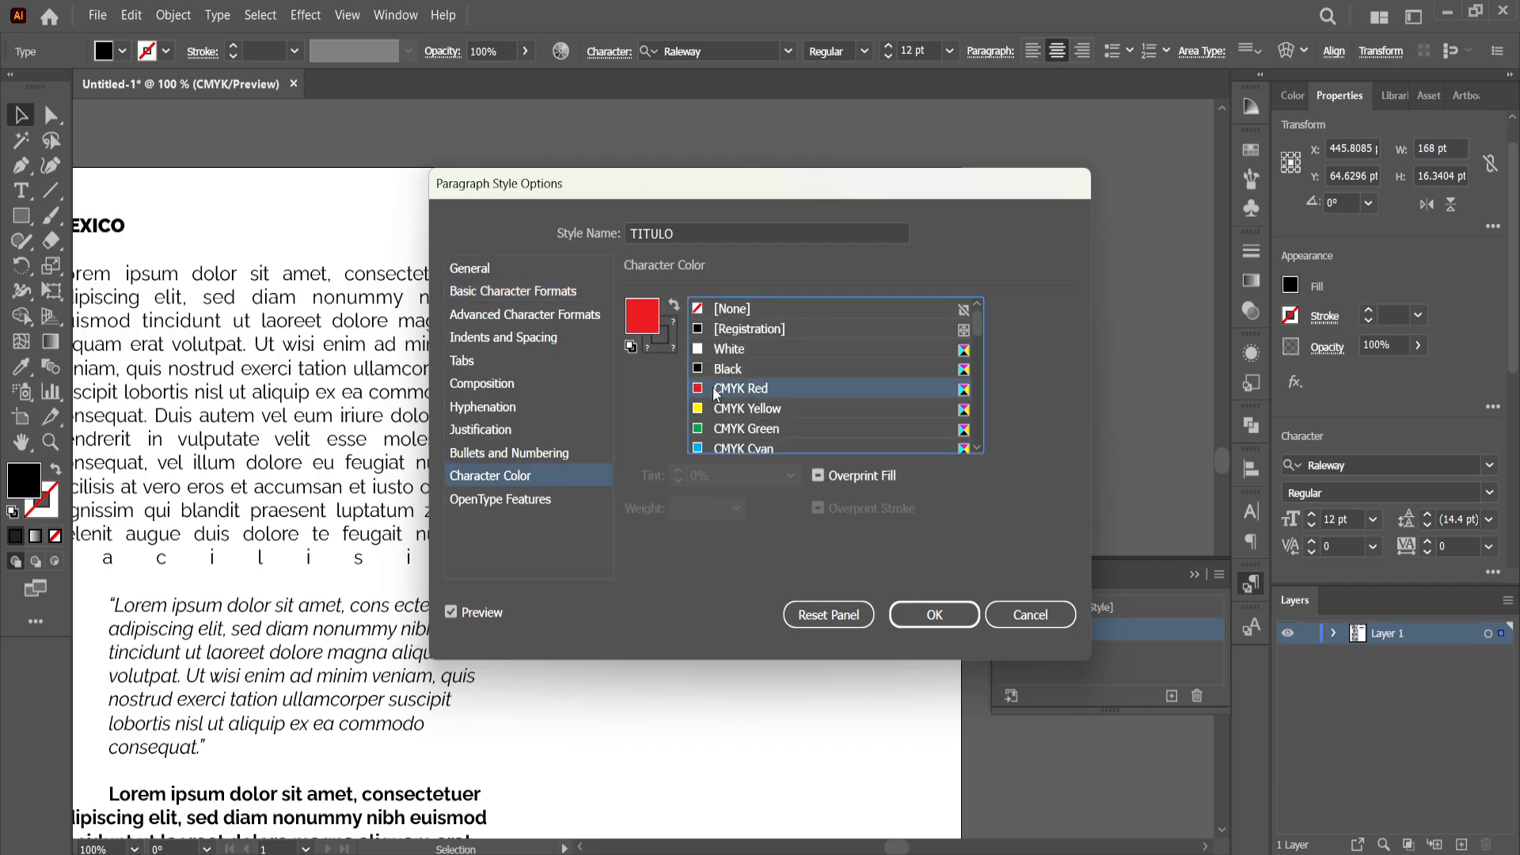
left_click(931, 609)
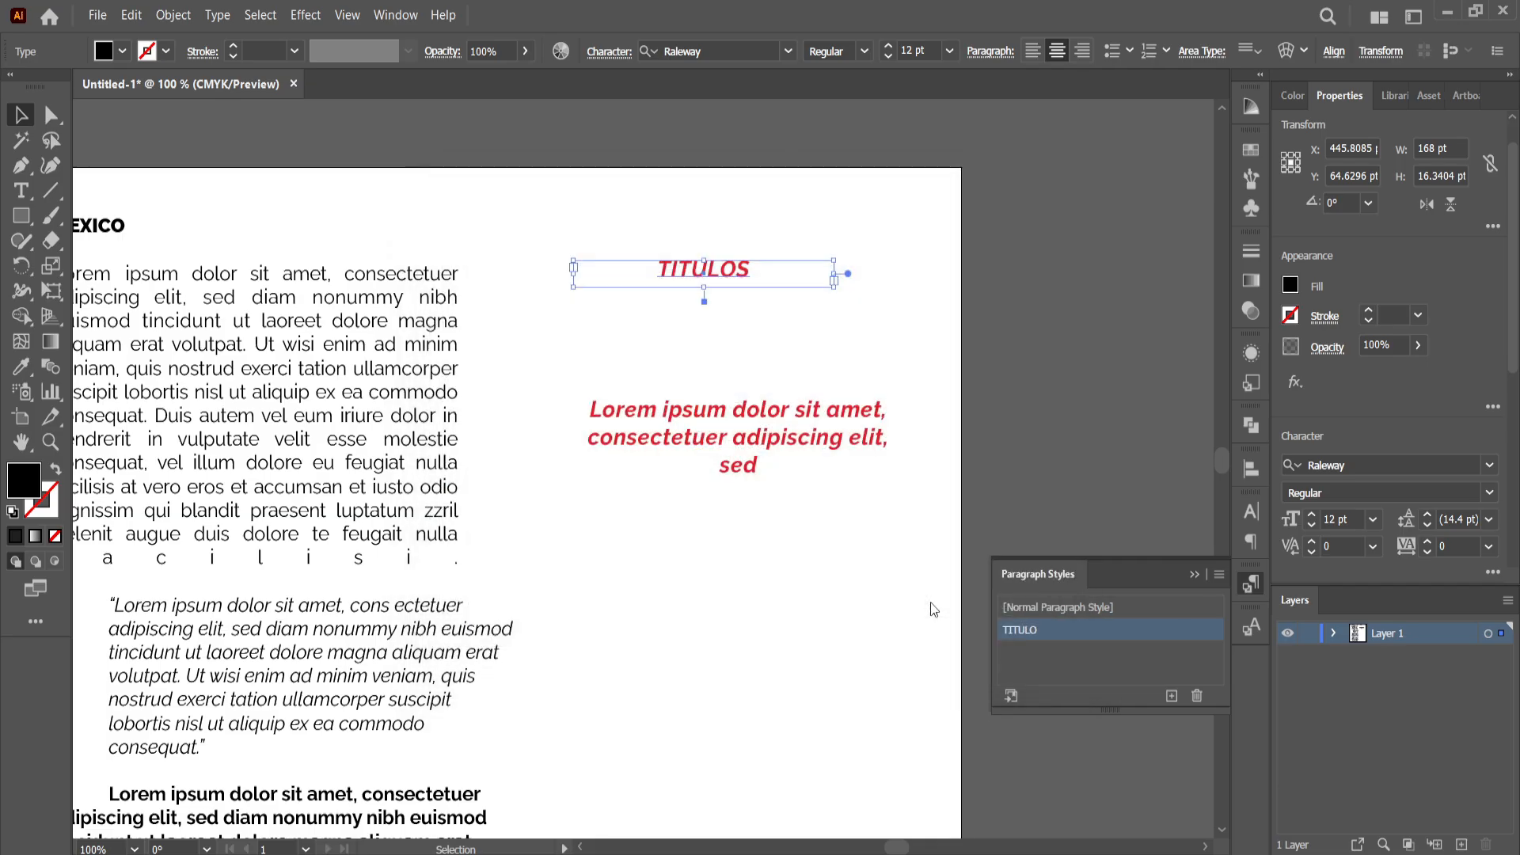
Move the red placeholder text directly beneath the TITULOS heading and align the two frames on a common center
left_click(763, 462)
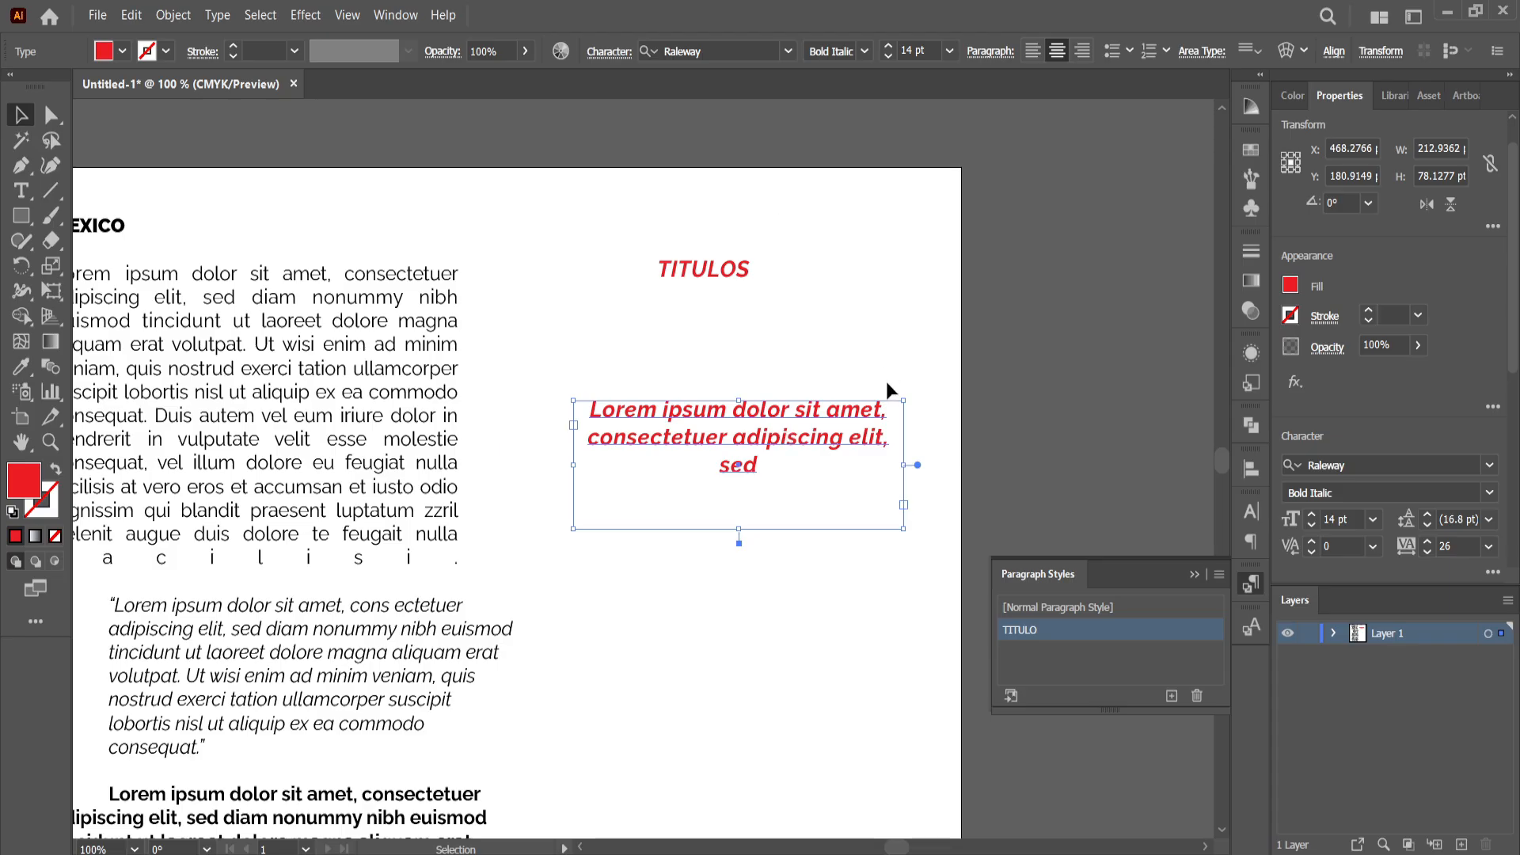
left_click_drag(758, 459, 738, 384)
left_click_drag(719, 267, 744, 268)
left_click_drag(720, 392, 731, 358)
left_click(924, 479)
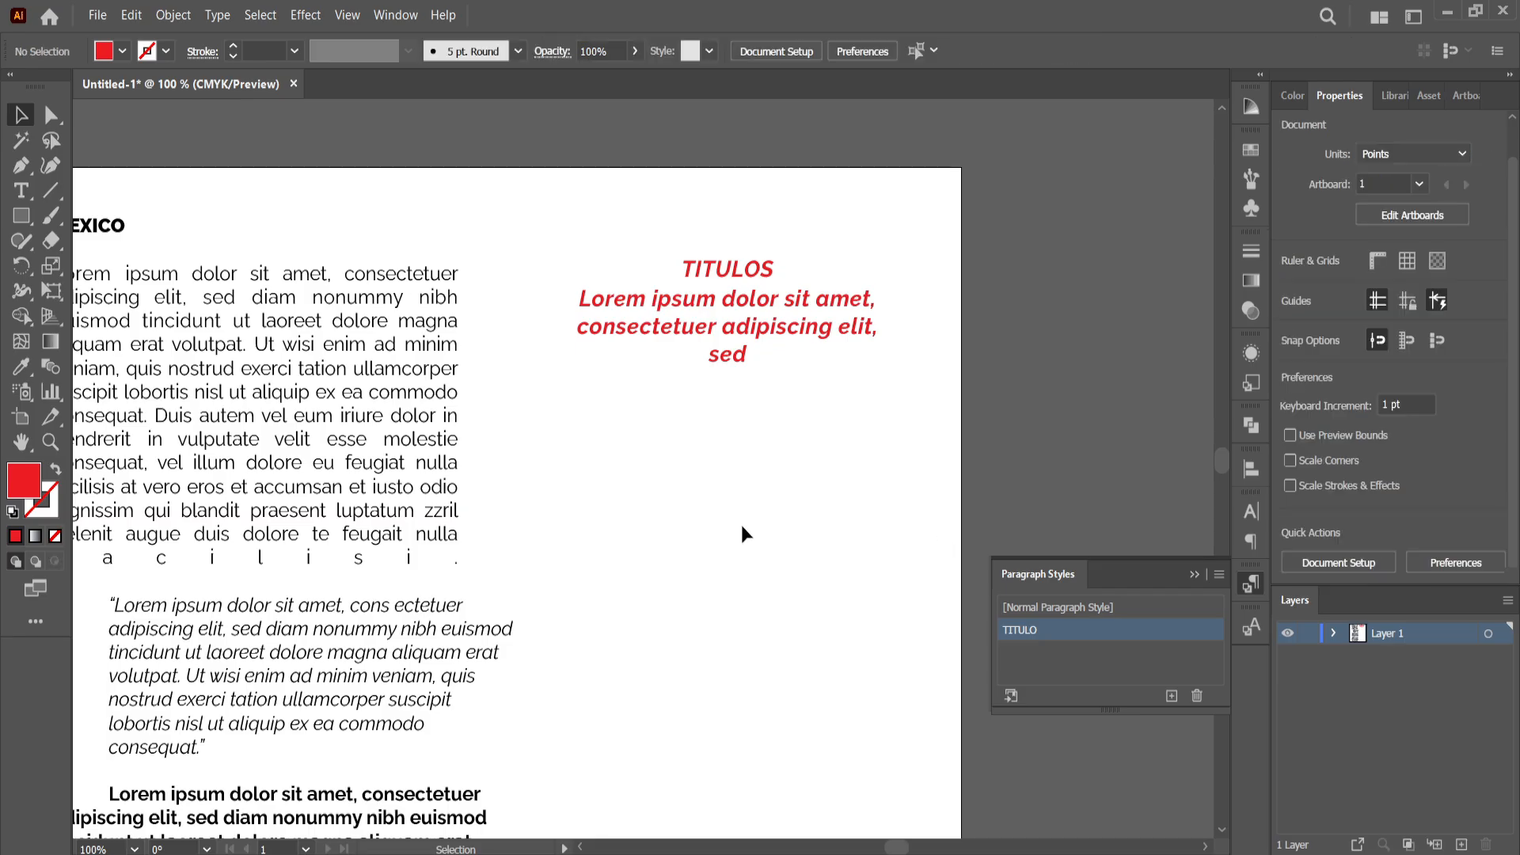
Create an area text frame of about 157 by 94 pt below the red text and copy the body paragraph's formatting onto it
left_click(22, 190)
left_click_drag(551, 454, 794, 608)
left_click(732, 519)
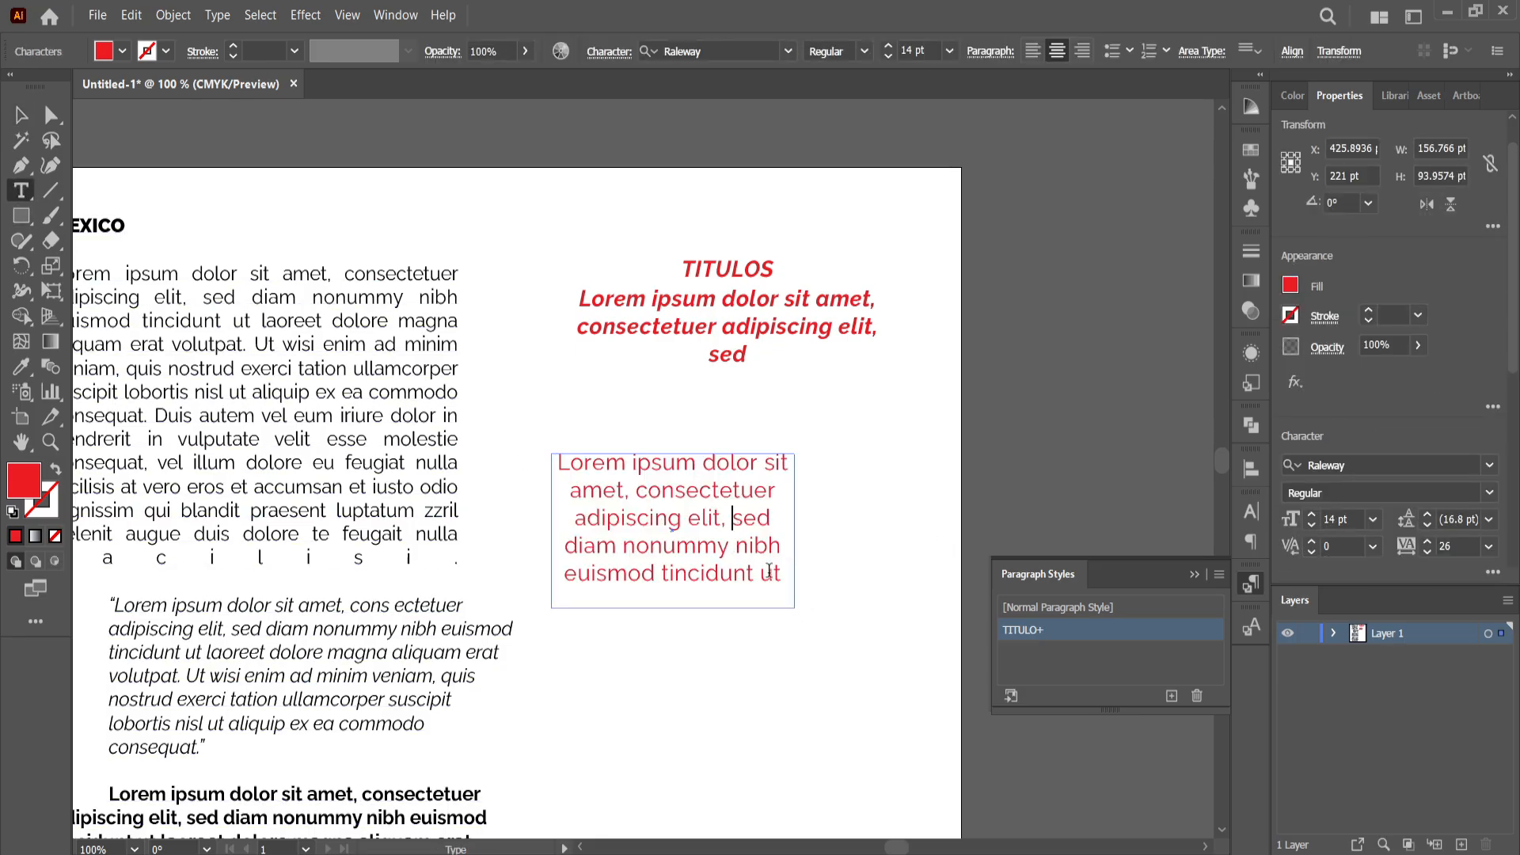
left_click(21, 368)
left_click(219, 365)
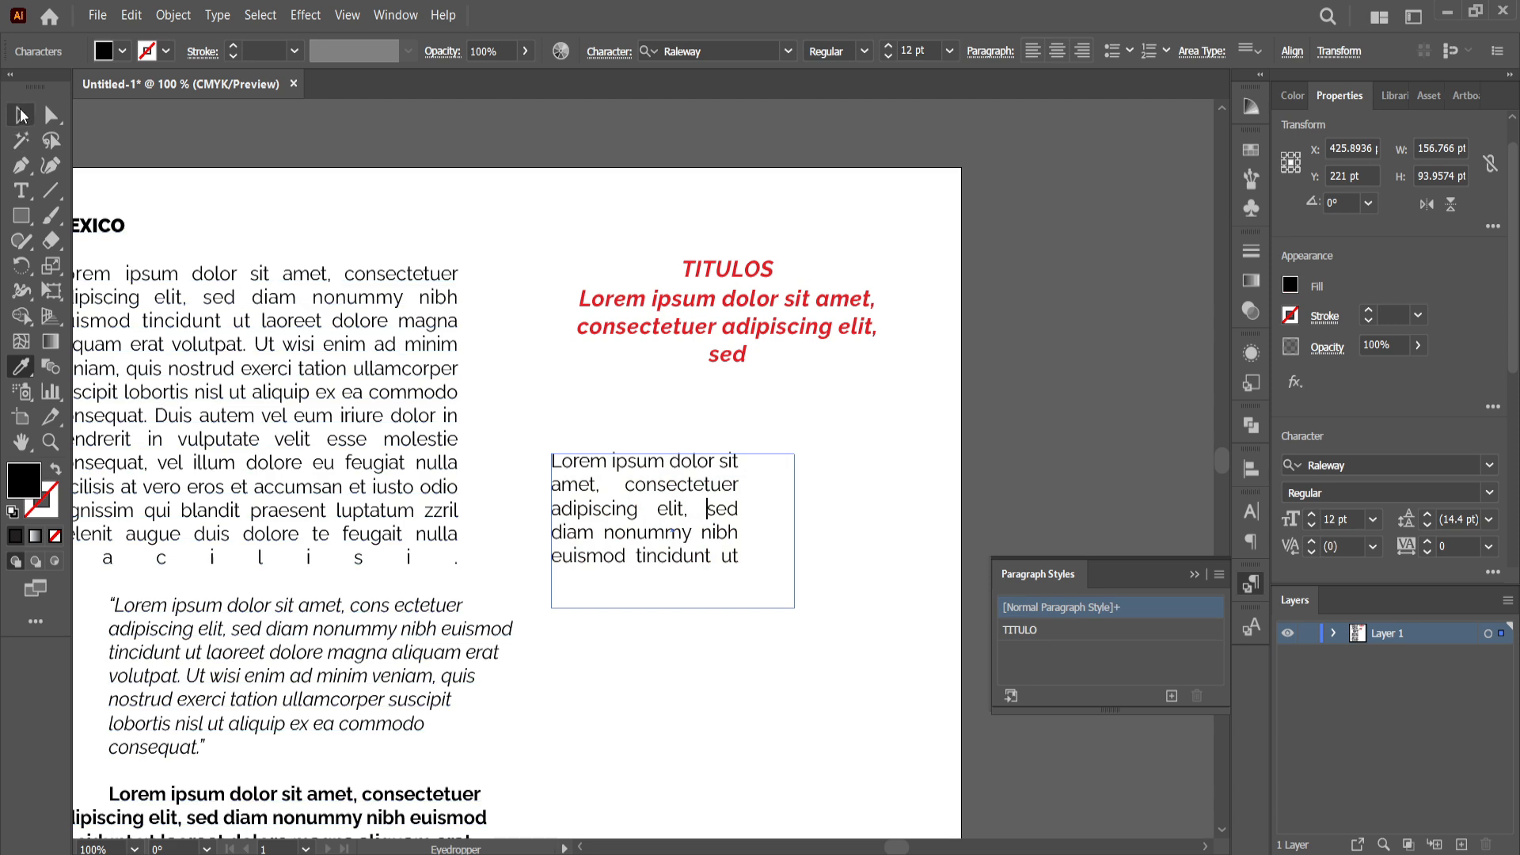
Select all the text in the new frame and set its leading to Auto
left_click(21, 115)
double_click(749, 563)
key("ctrl+a")
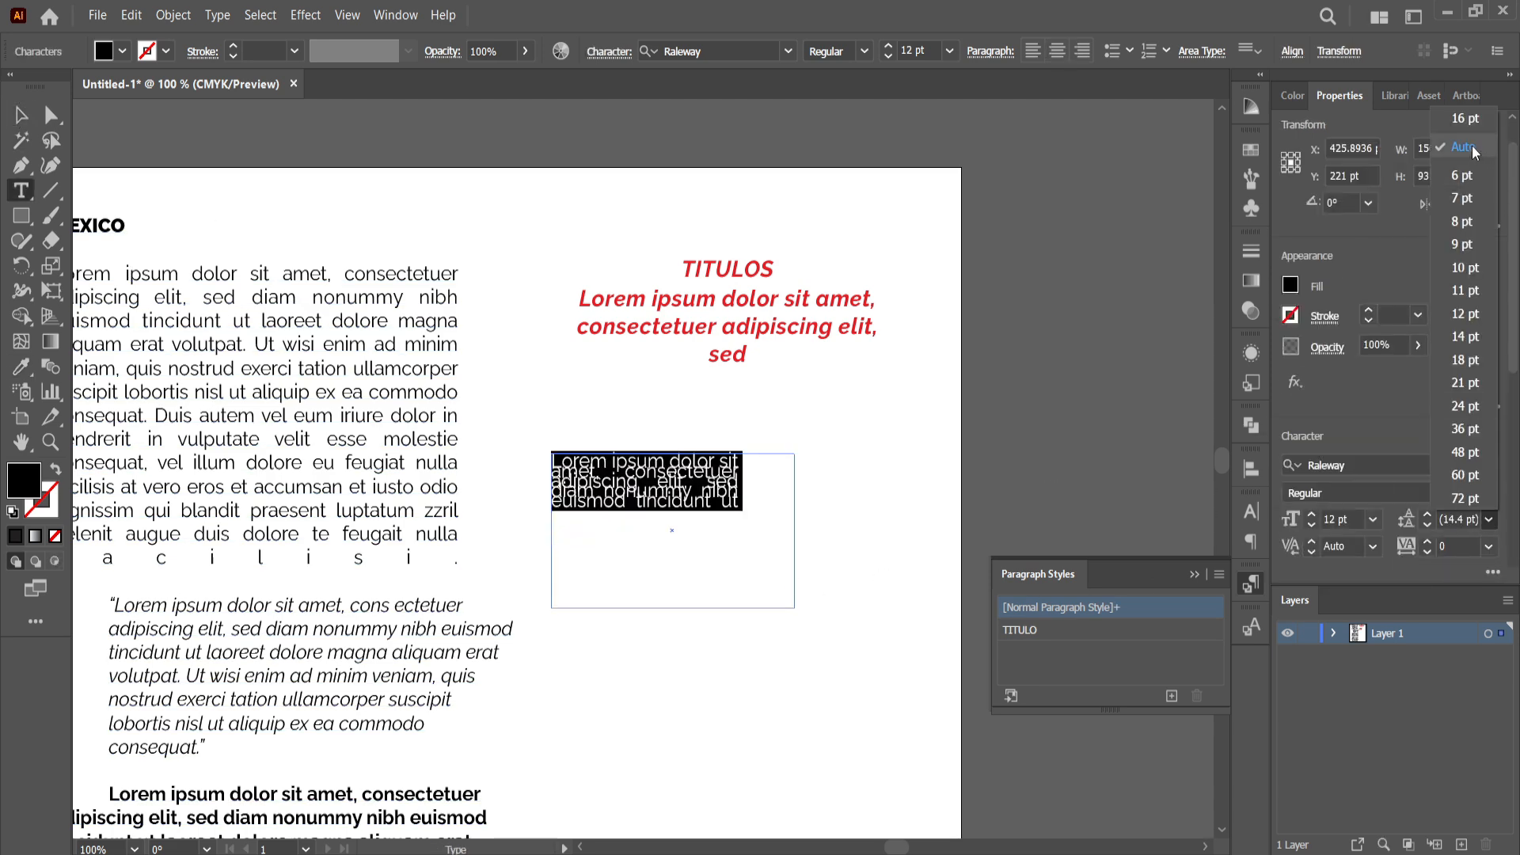
left_click(1469, 147)
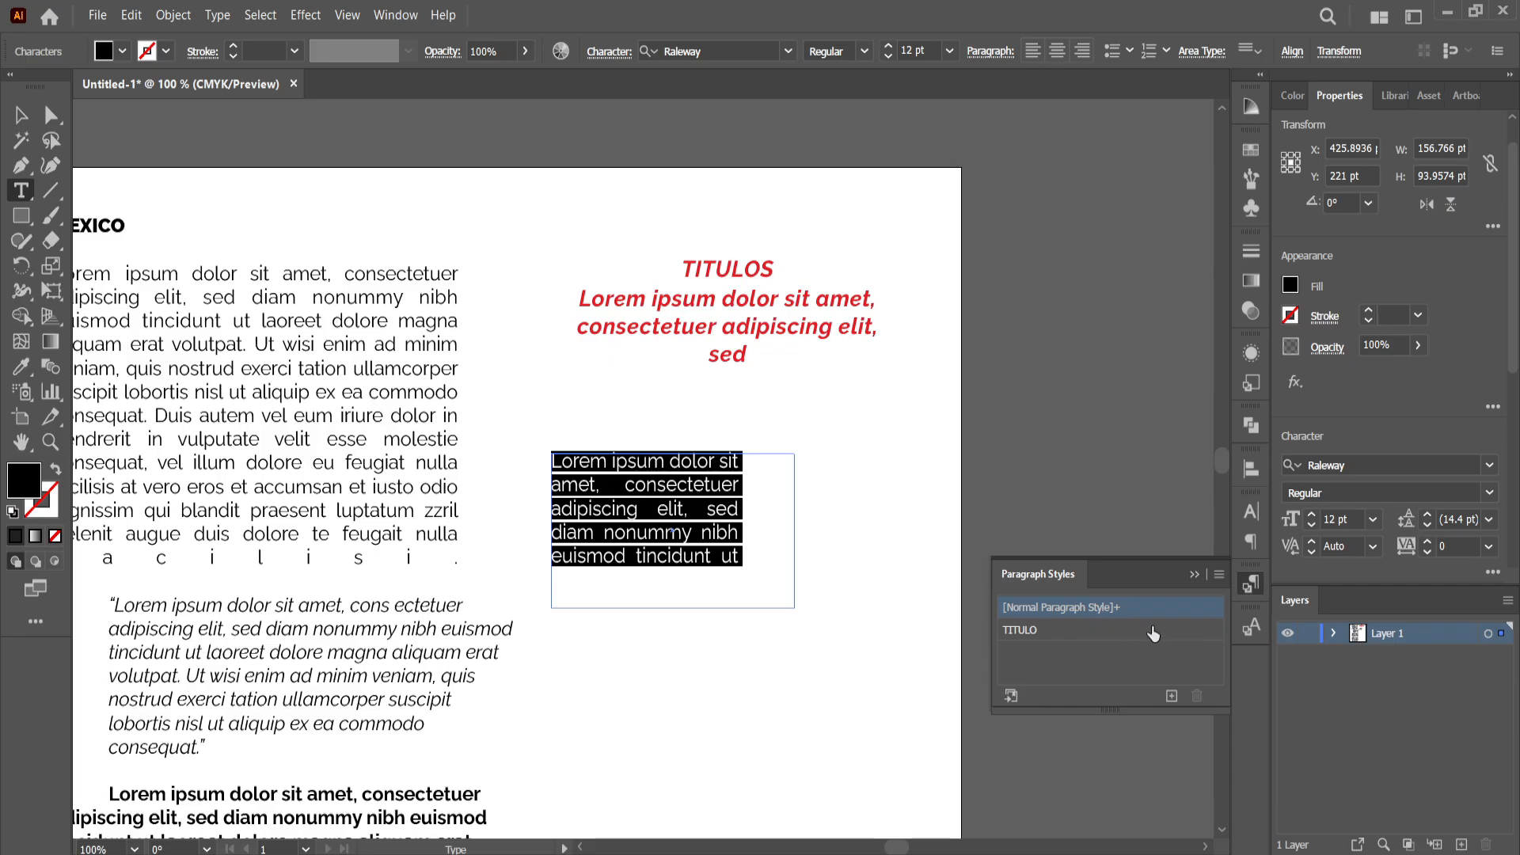
Set the new frame's text to 12 pt with a right indent of 0 pt
left_click(1257, 518)
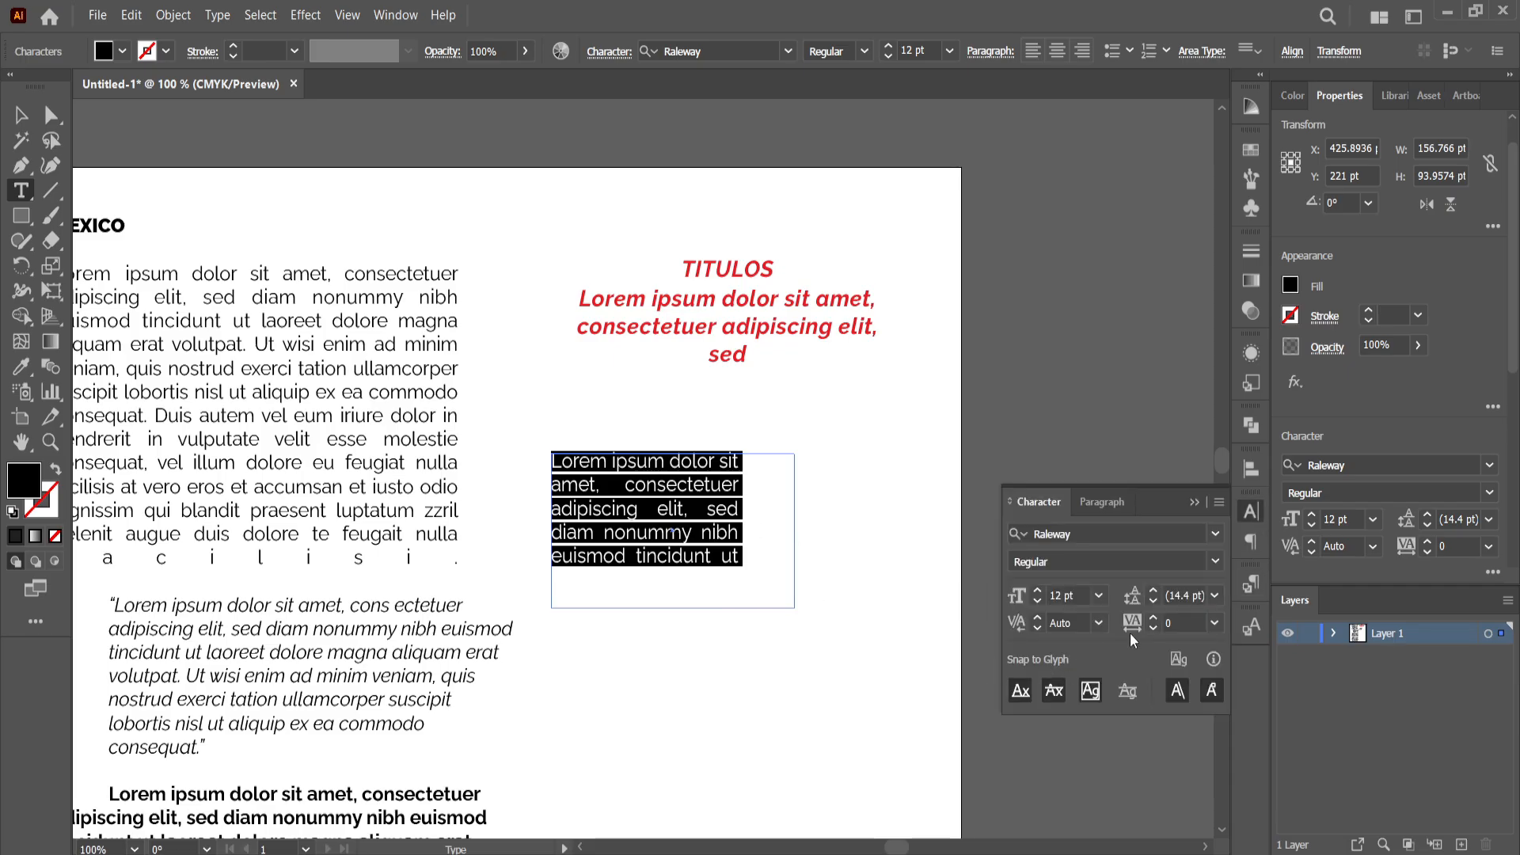
left_click(1099, 595)
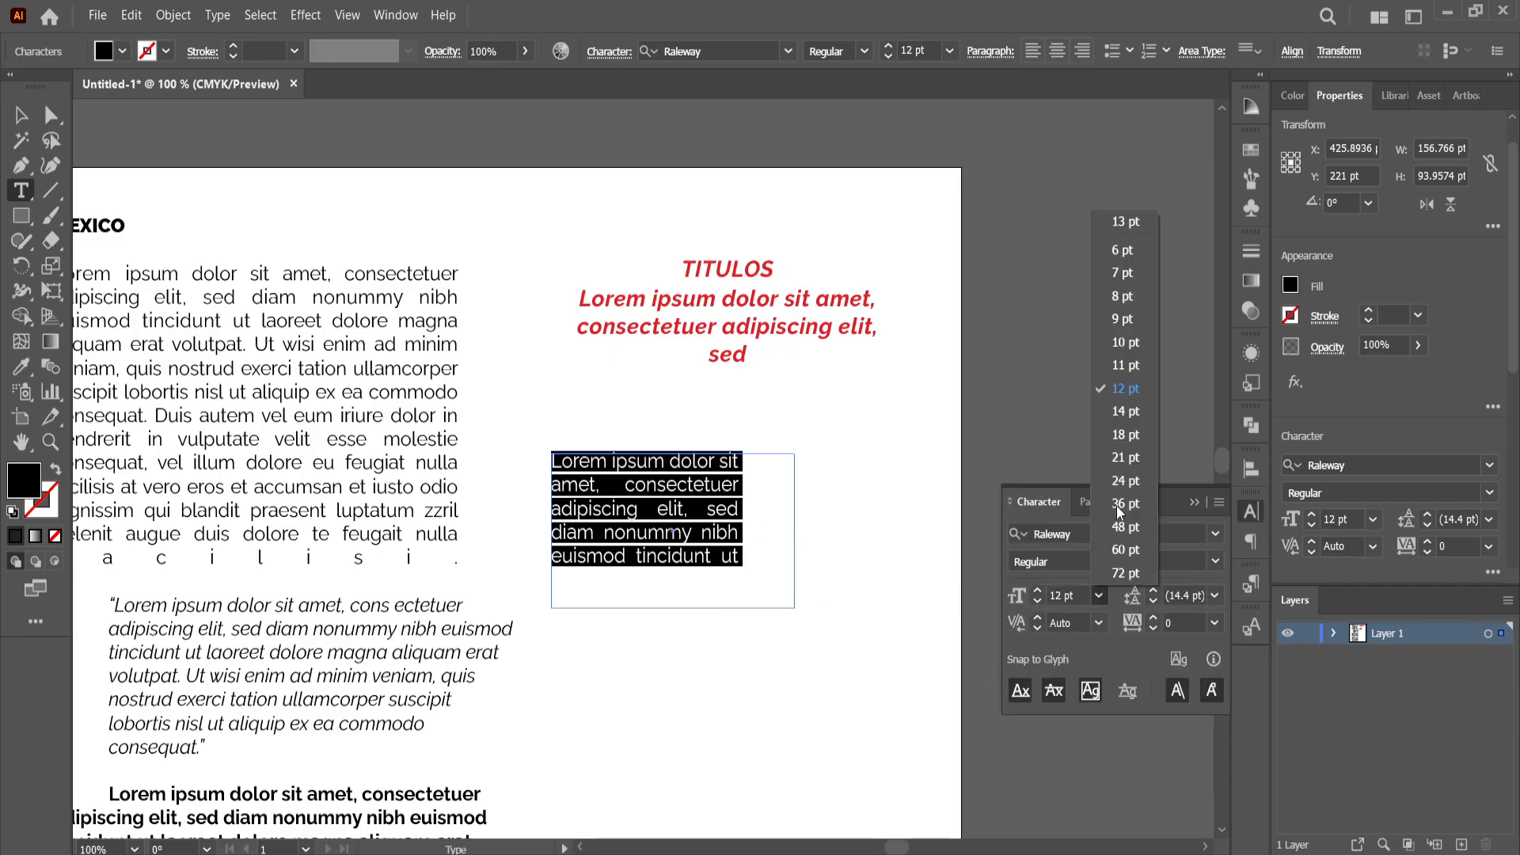
left_click(1132, 389)
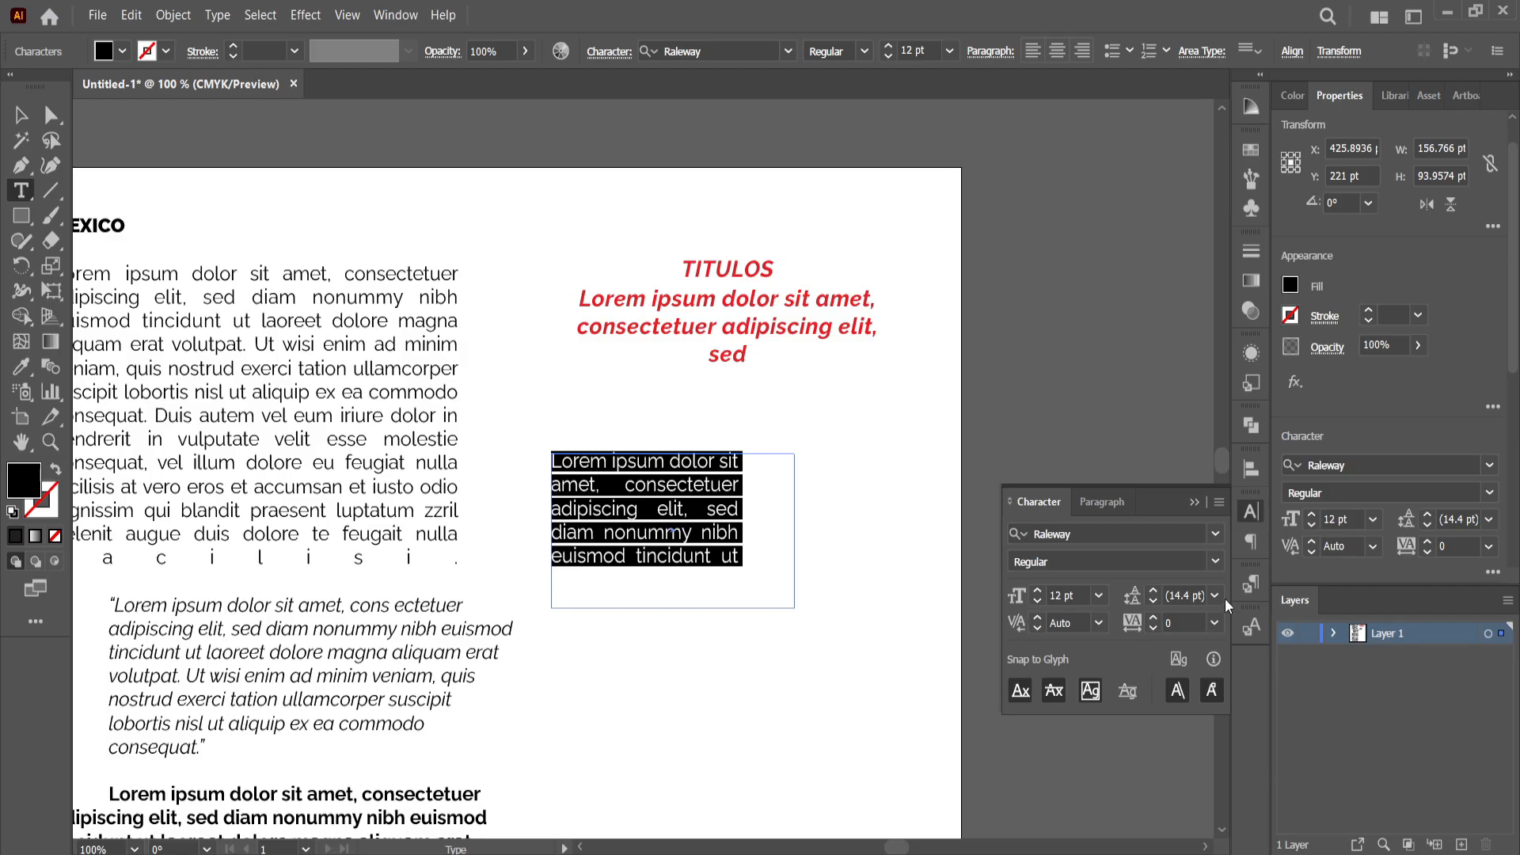
left_click(1252, 543)
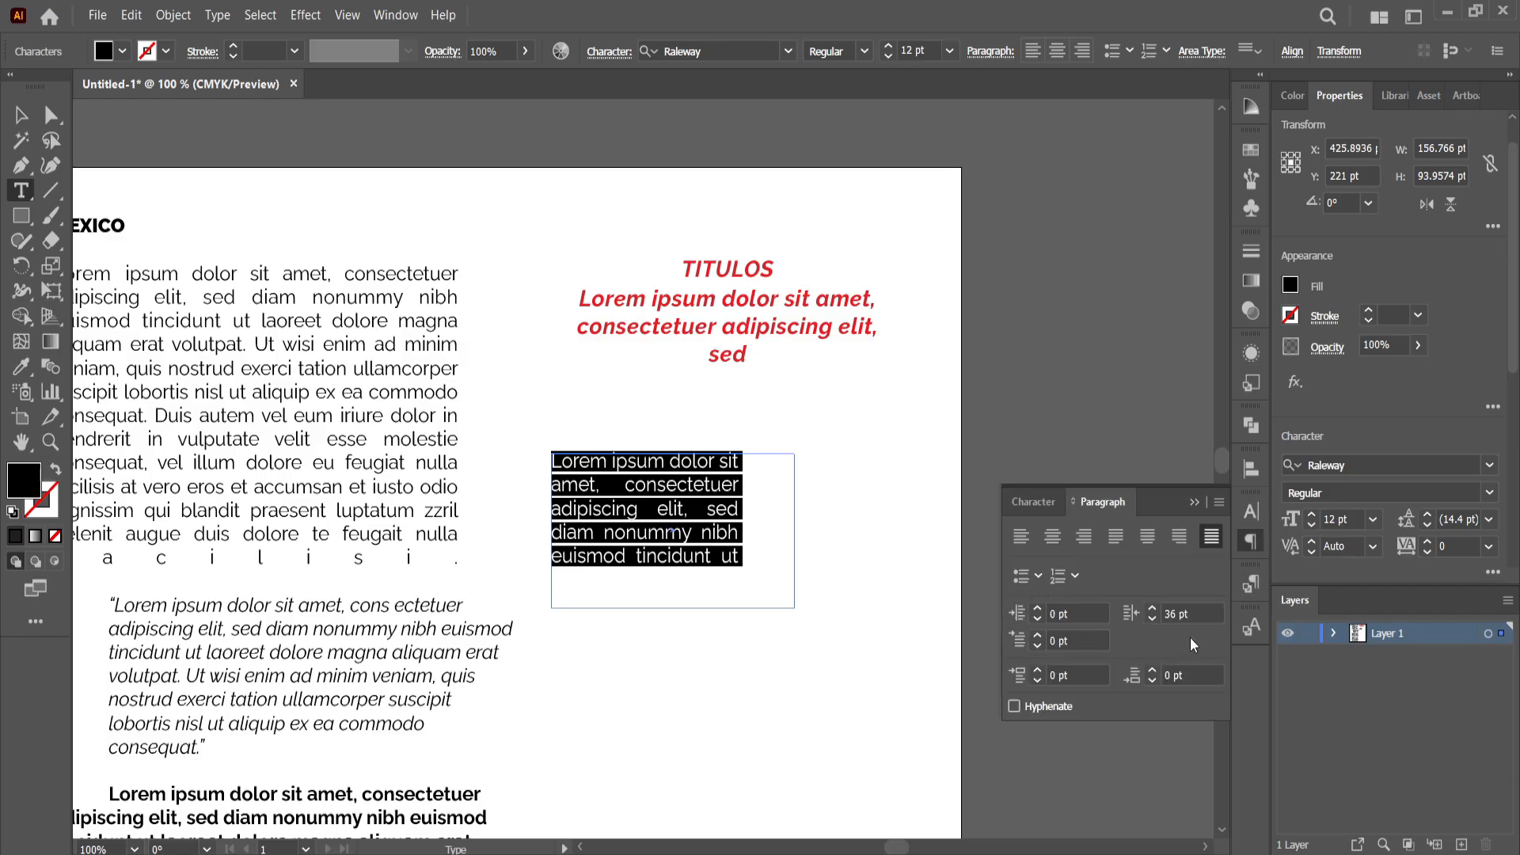
left_click_drag(1197, 615, 1057, 630)
type("0")
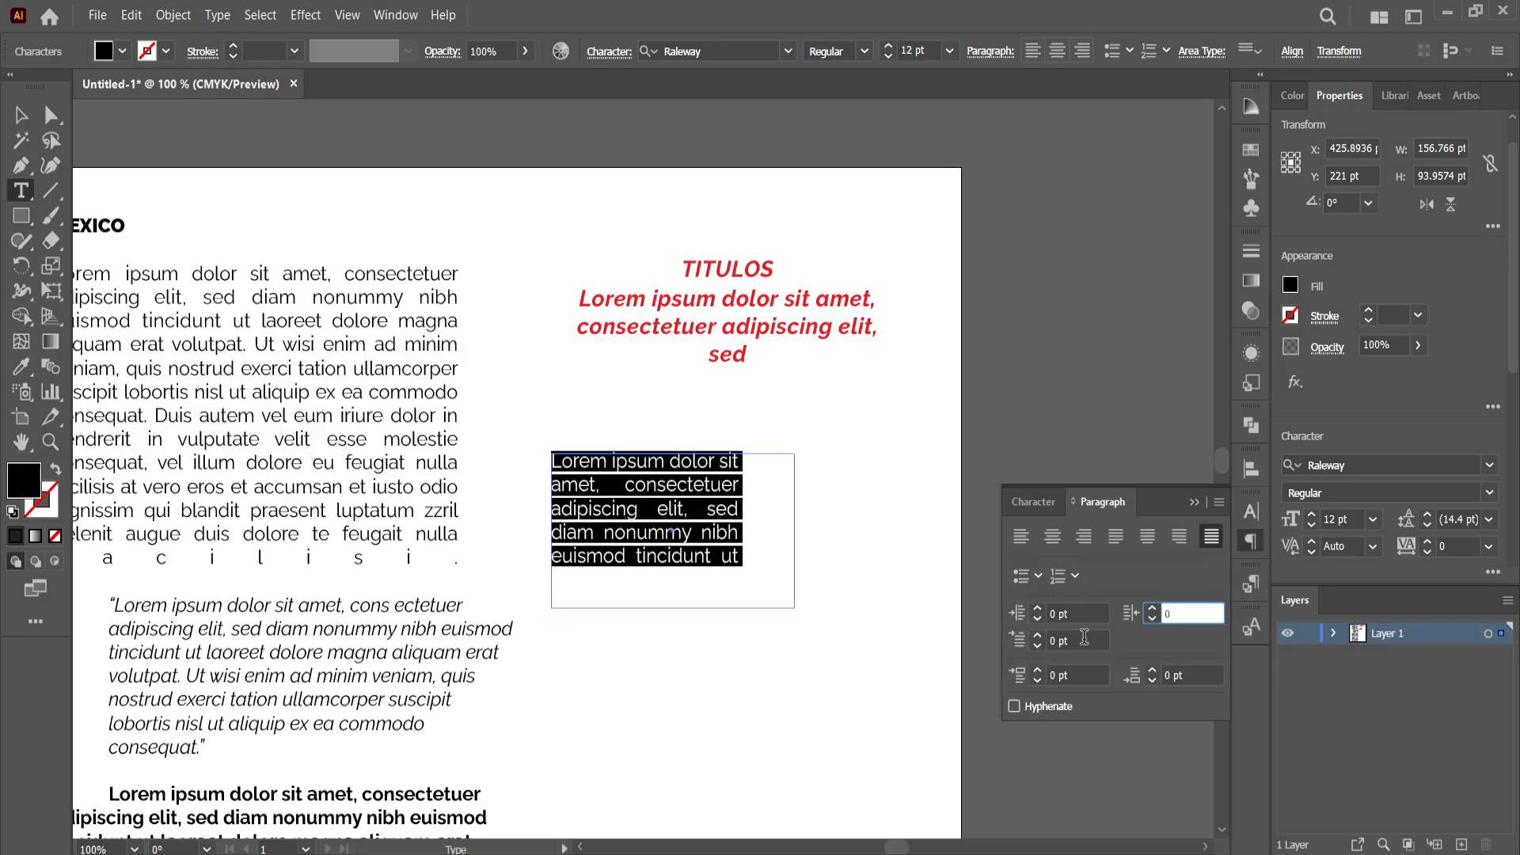
left_click(680, 562)
left_click(22, 116)
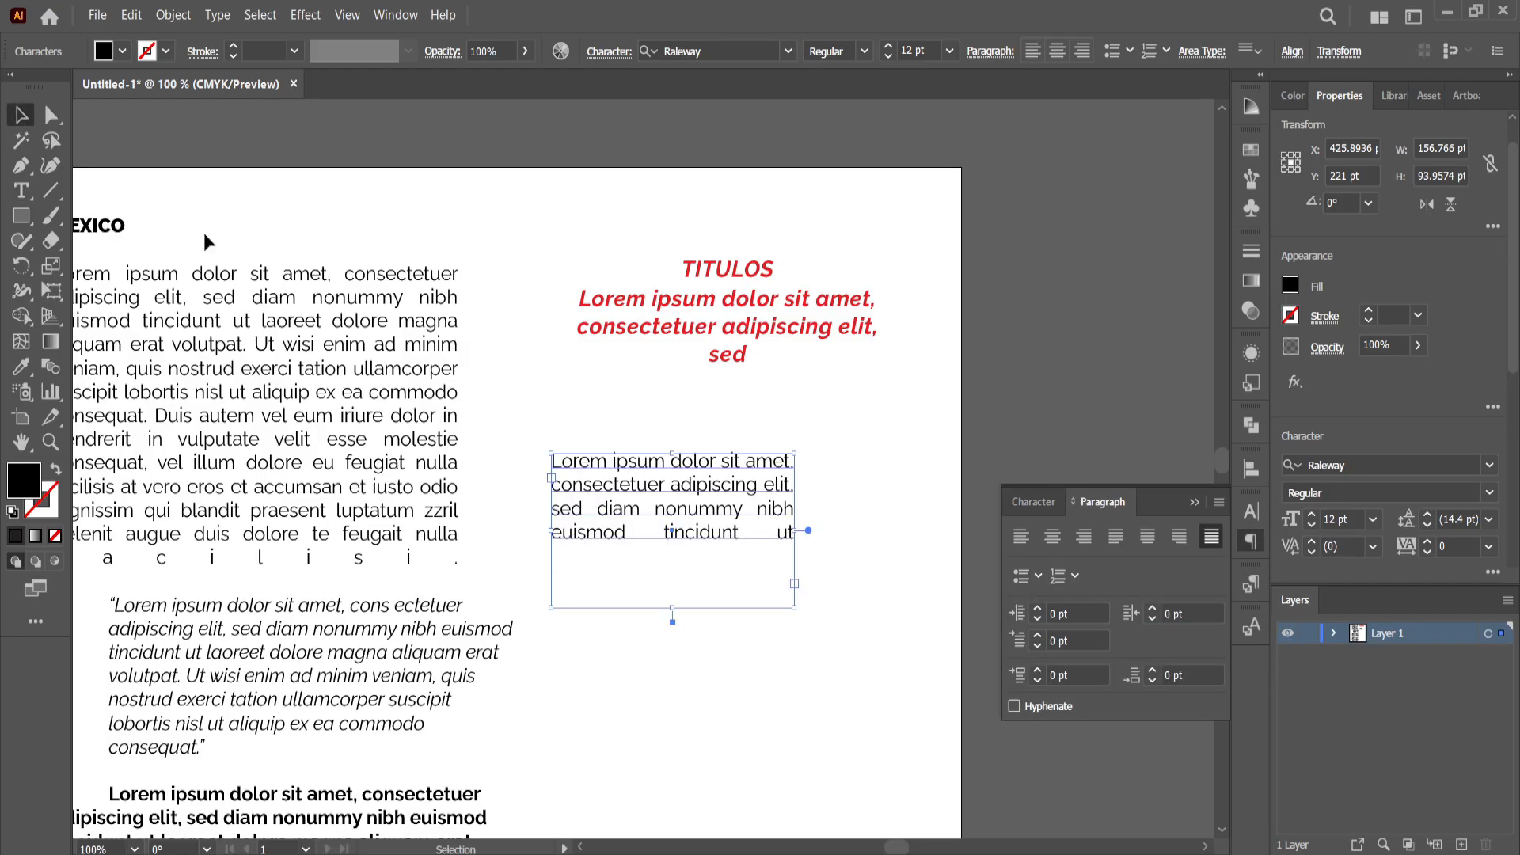
Replace the placeholder text in the new frame with "SUBTITULO" and align it left
double_click(598, 470)
key("ctrl+a")
type("SUB")
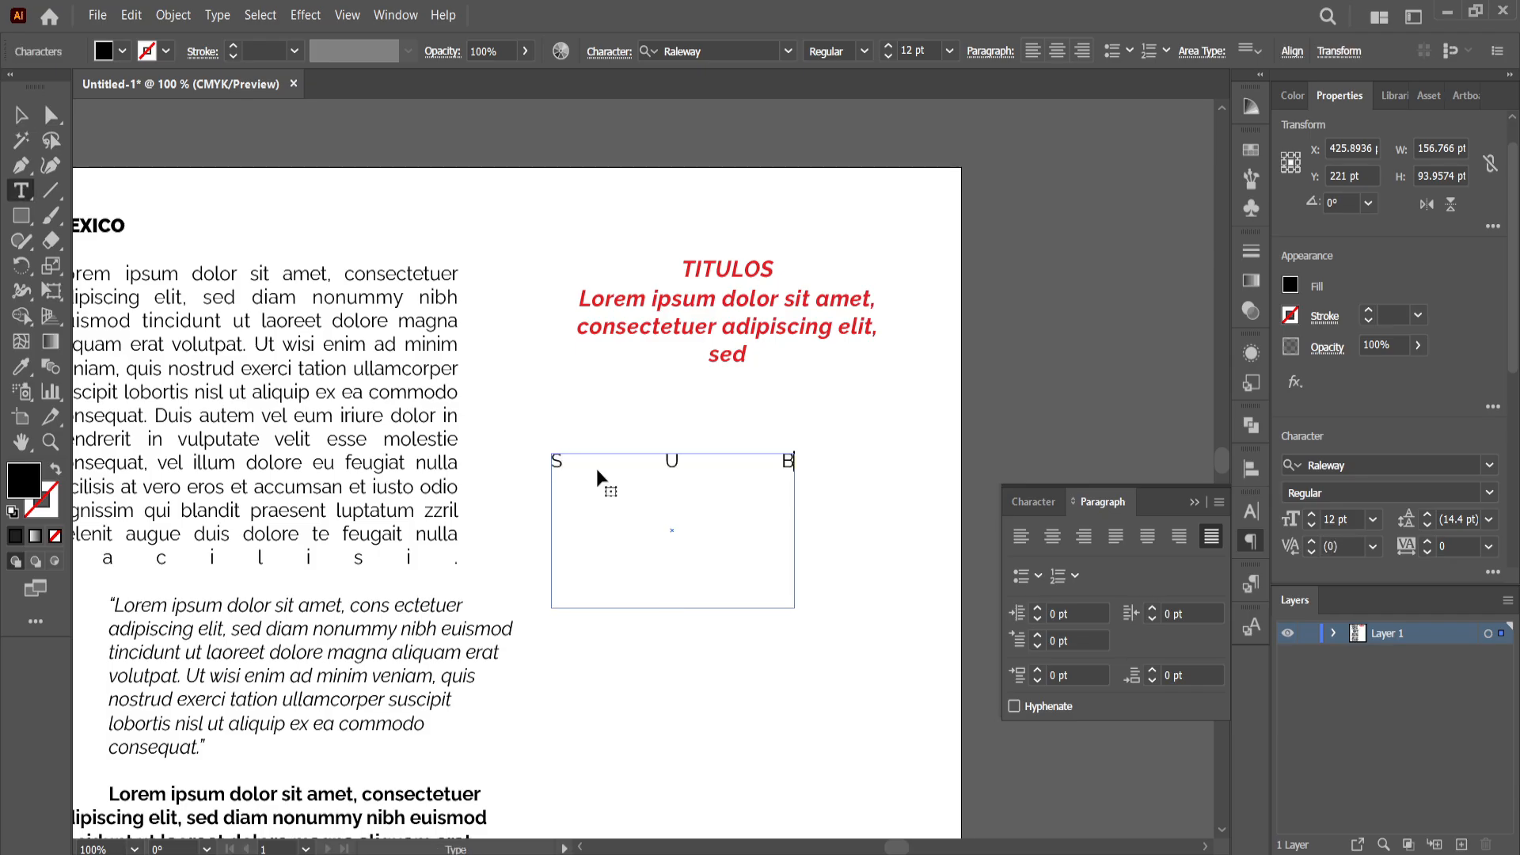
left_click(1021, 537)
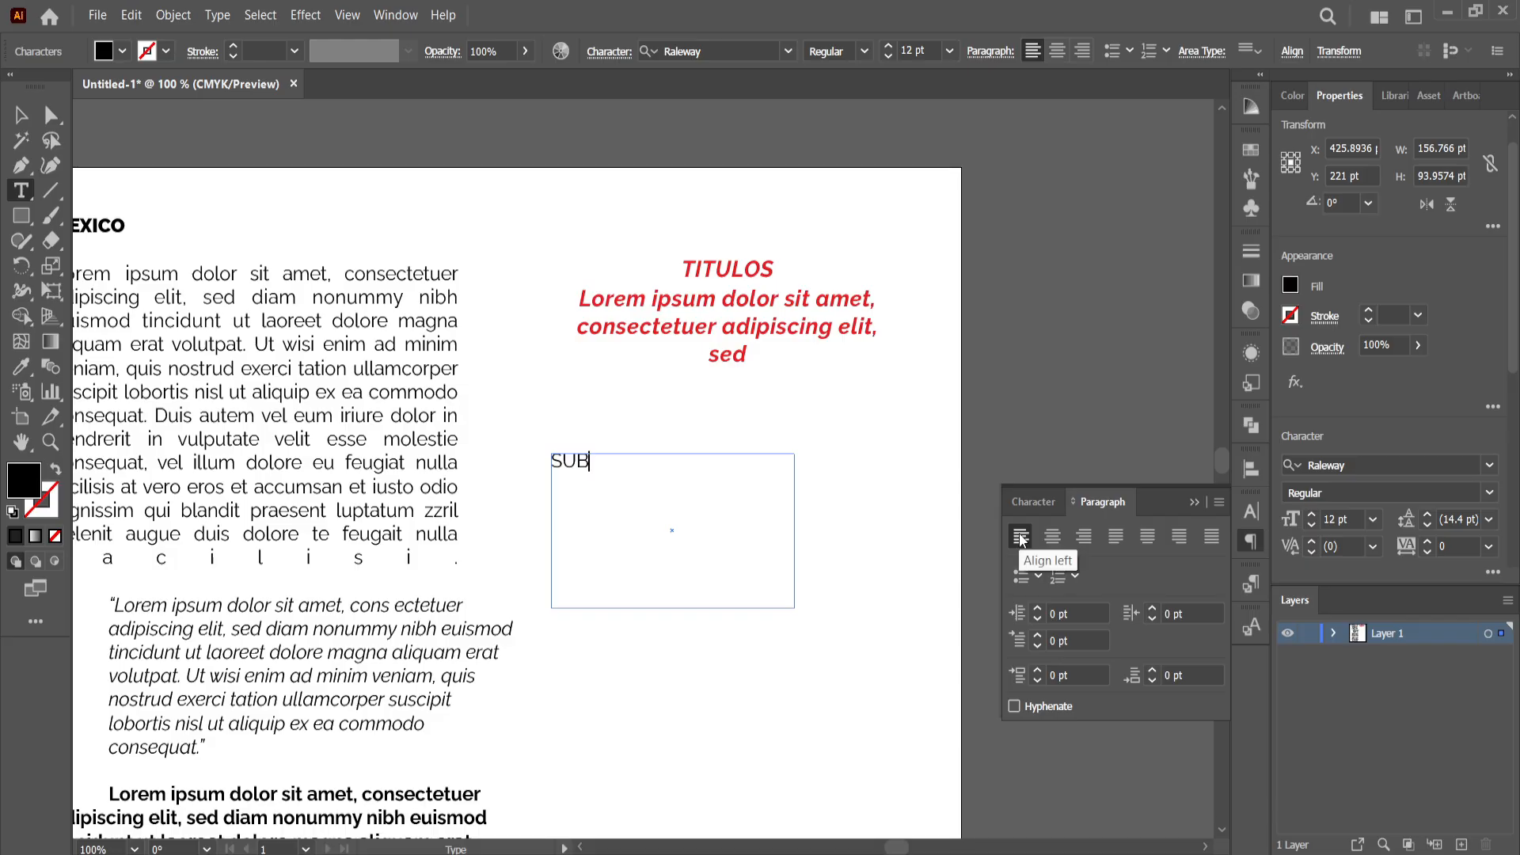
type("TITULO")
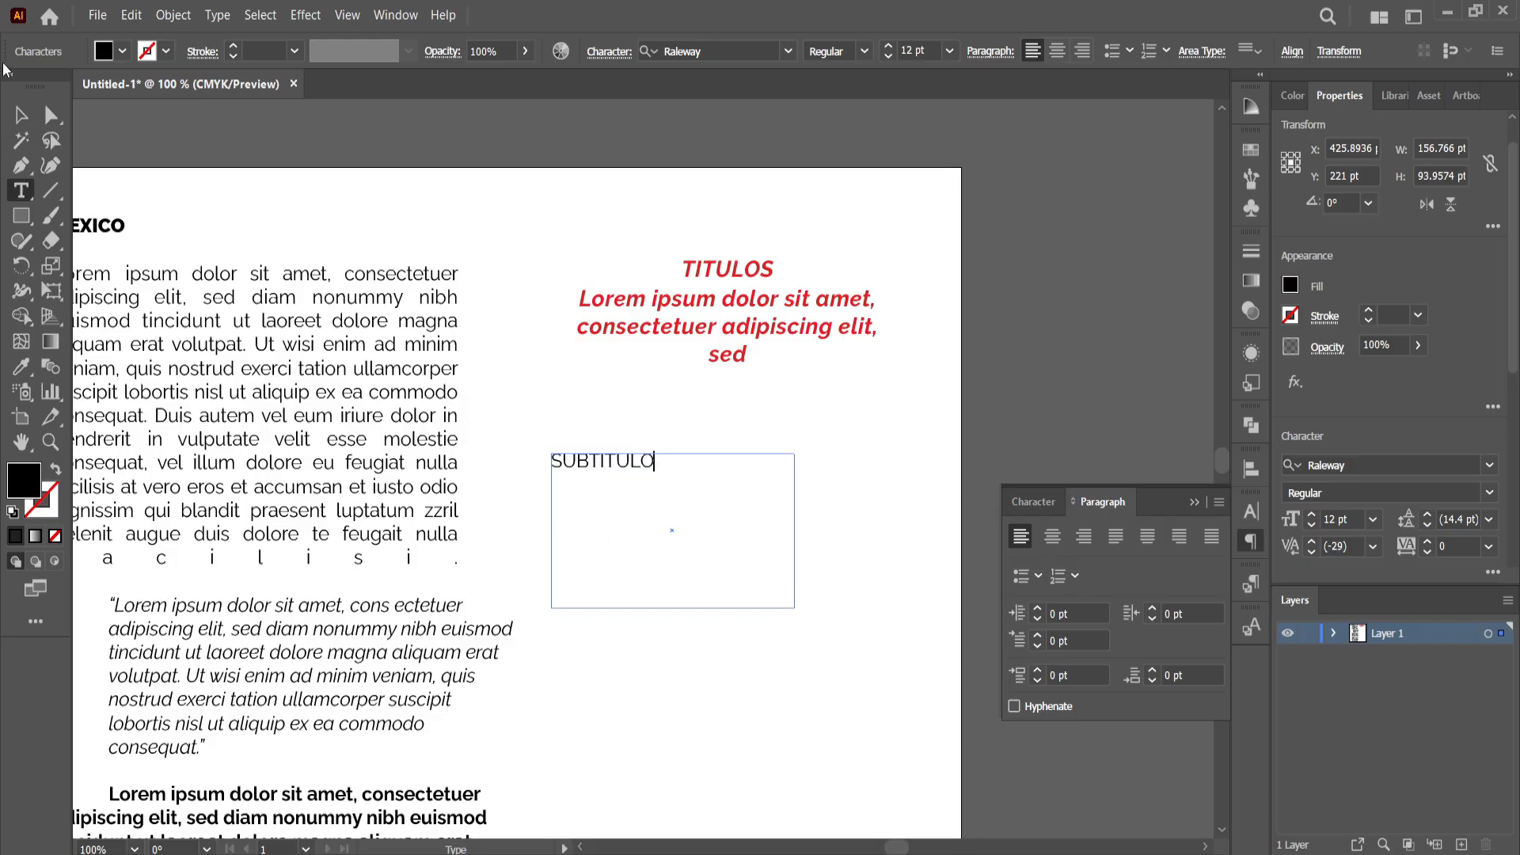
Set the SUBTITULO text's font style to SemiBold and collapse the paragraph settings
left_click(21, 115)
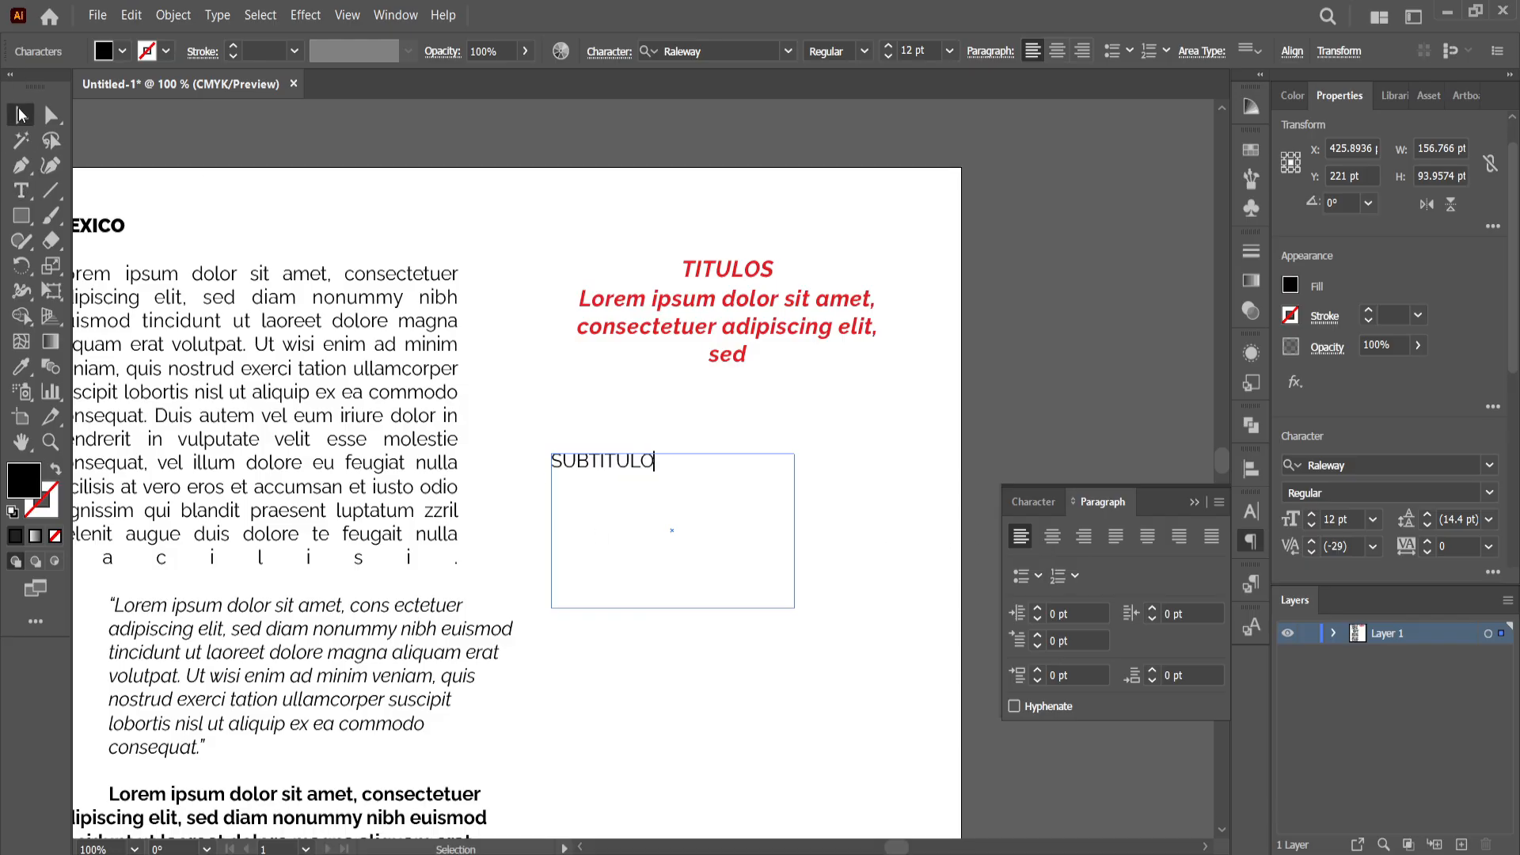
left_click(1488, 494)
left_click(1328, 309)
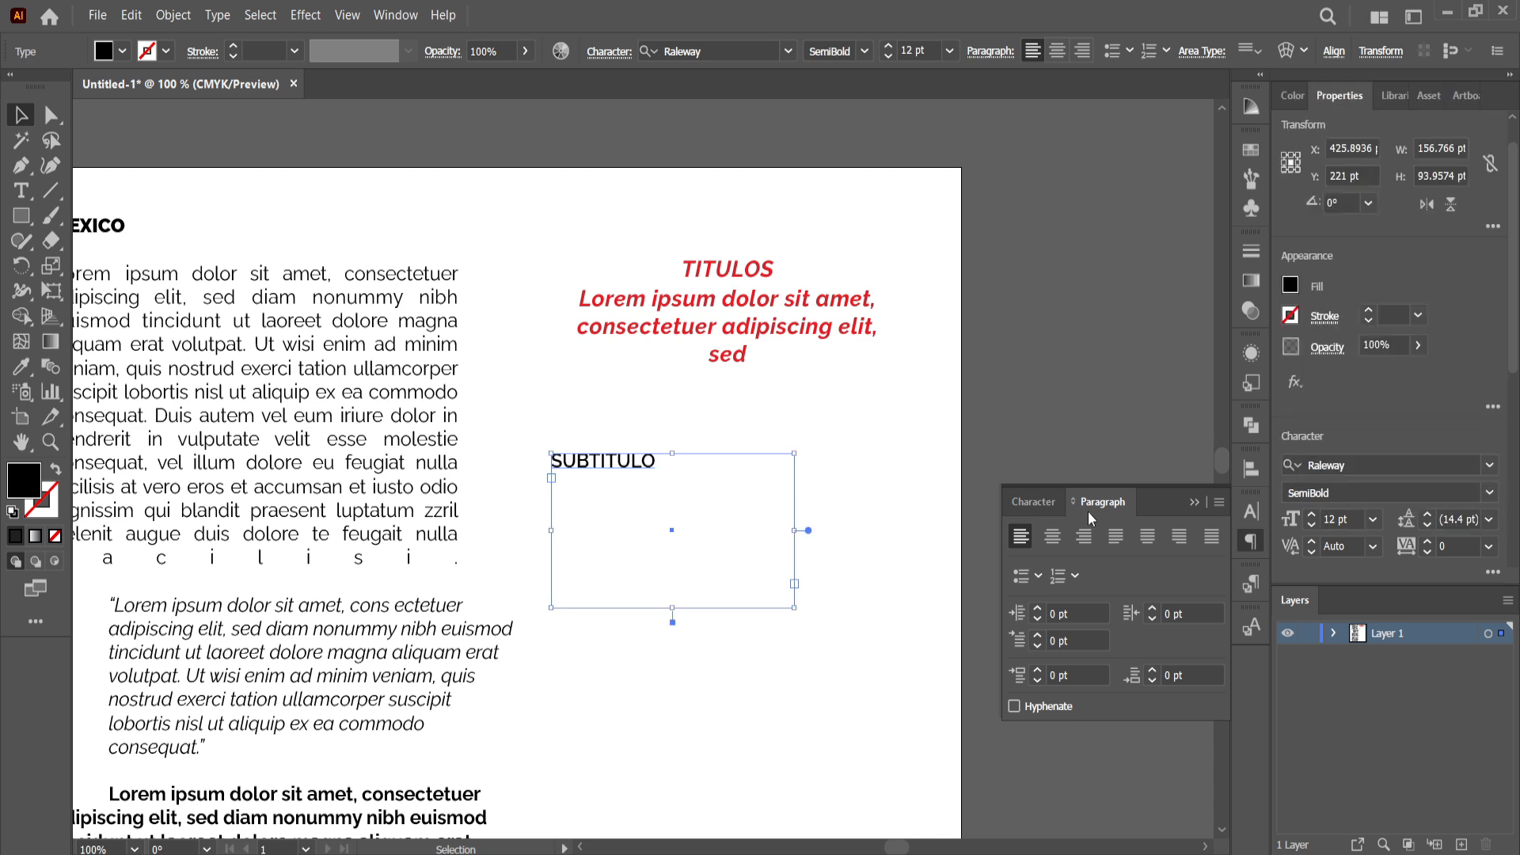
left_click(1194, 504)
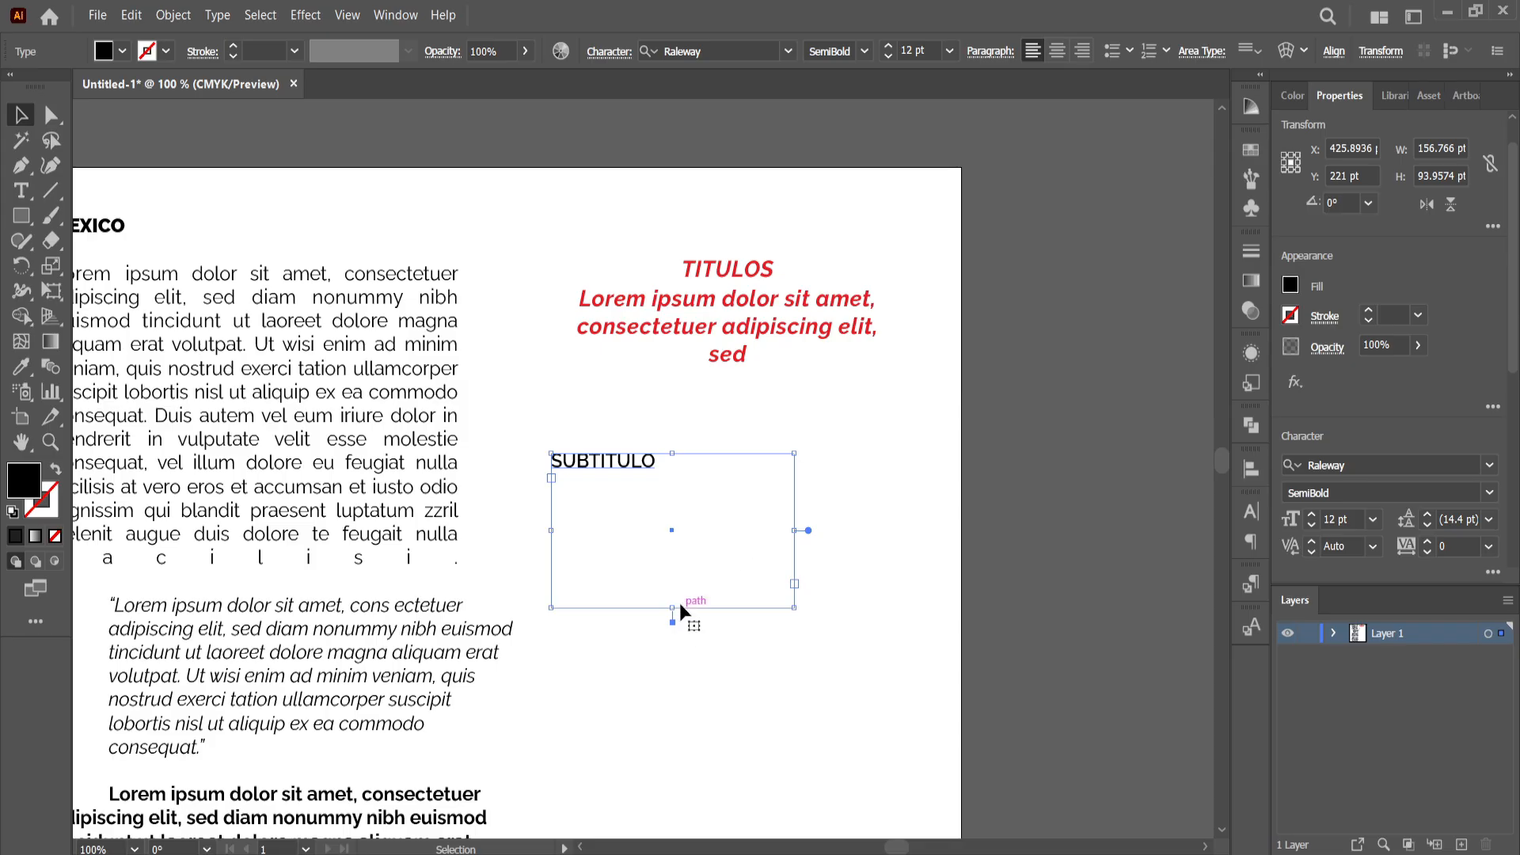
Shrink the SUBTITULO frame to about 13 pt high, then create a new paragraph style from its text and apply it
left_click_drag(673, 608, 651, 444)
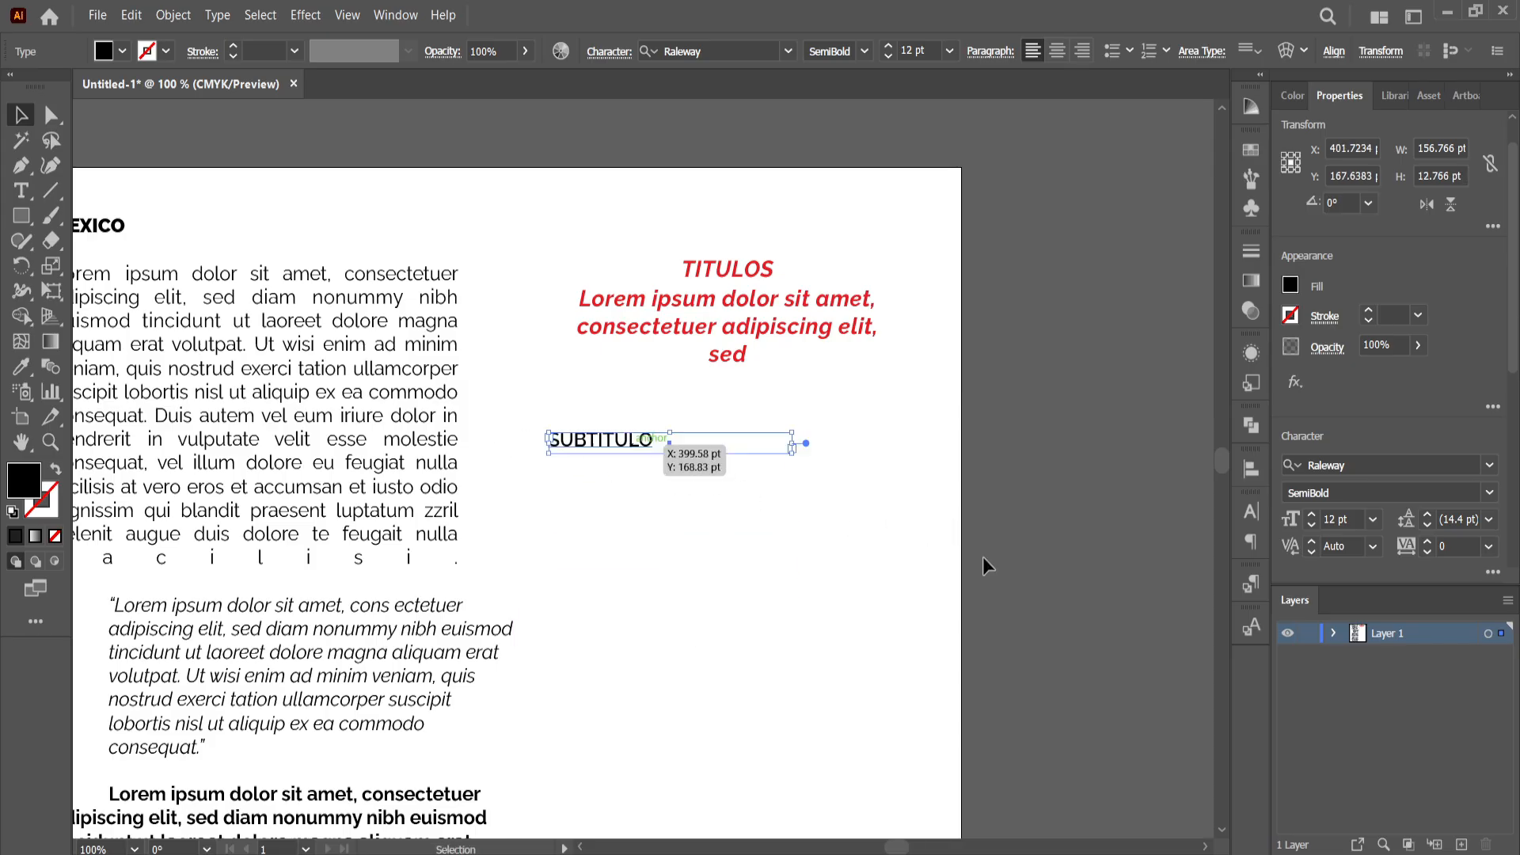
left_click(1254, 550)
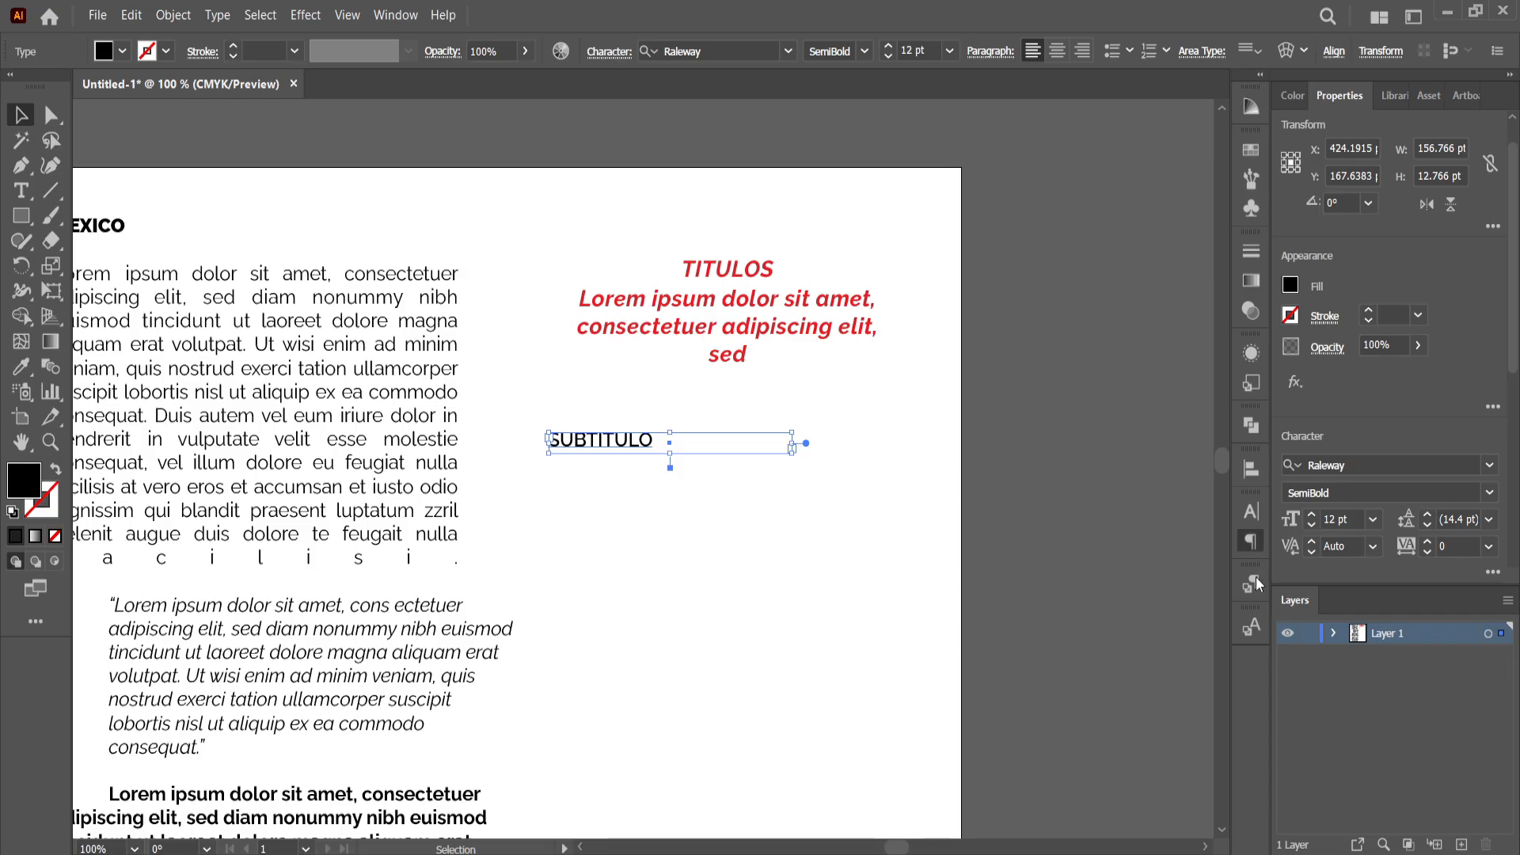
left_click(1252, 590)
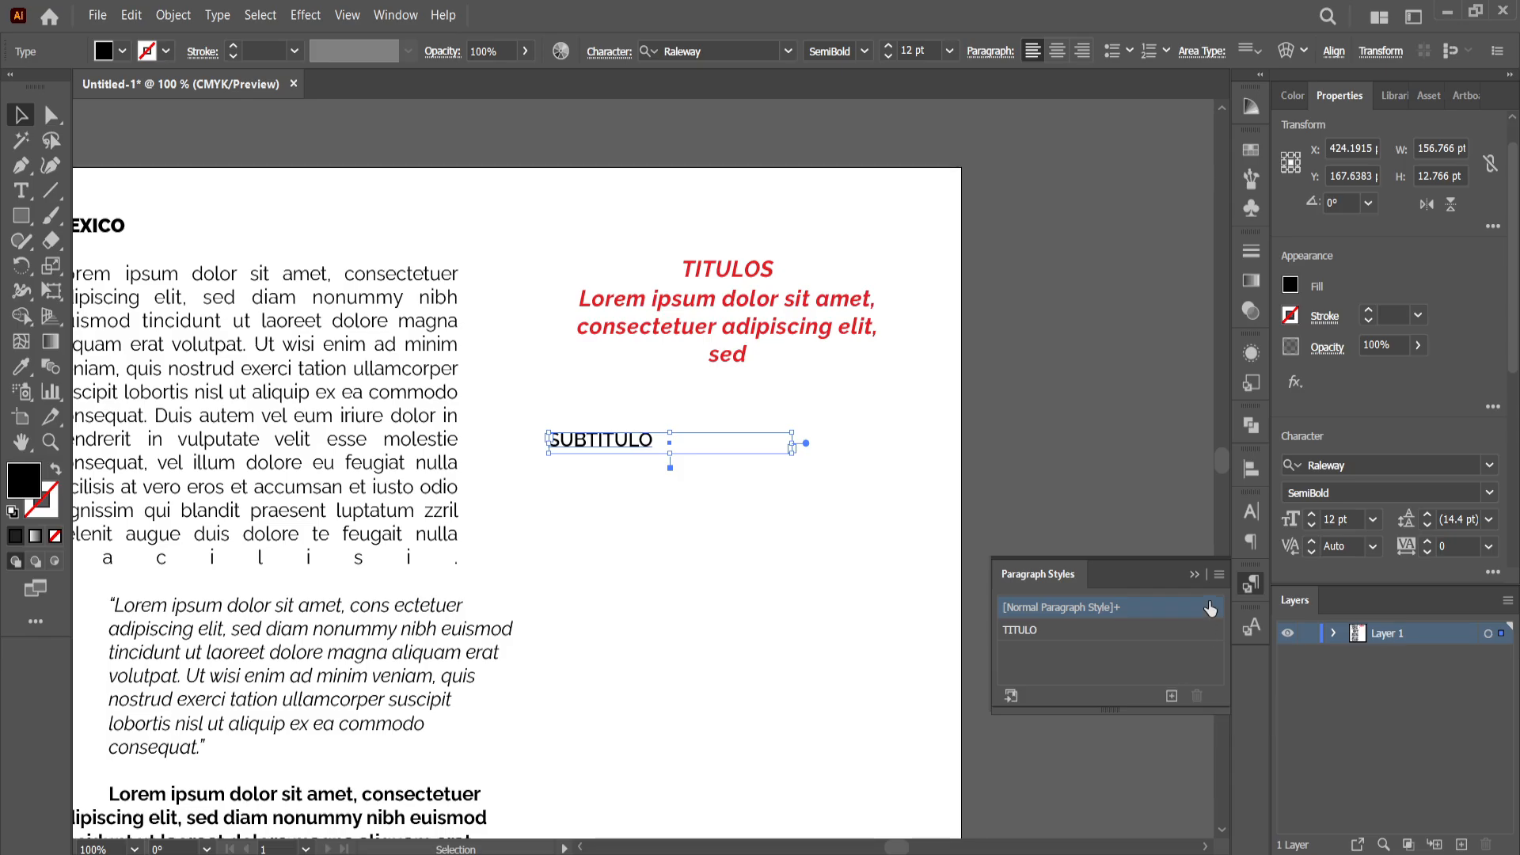
left_click(1172, 695)
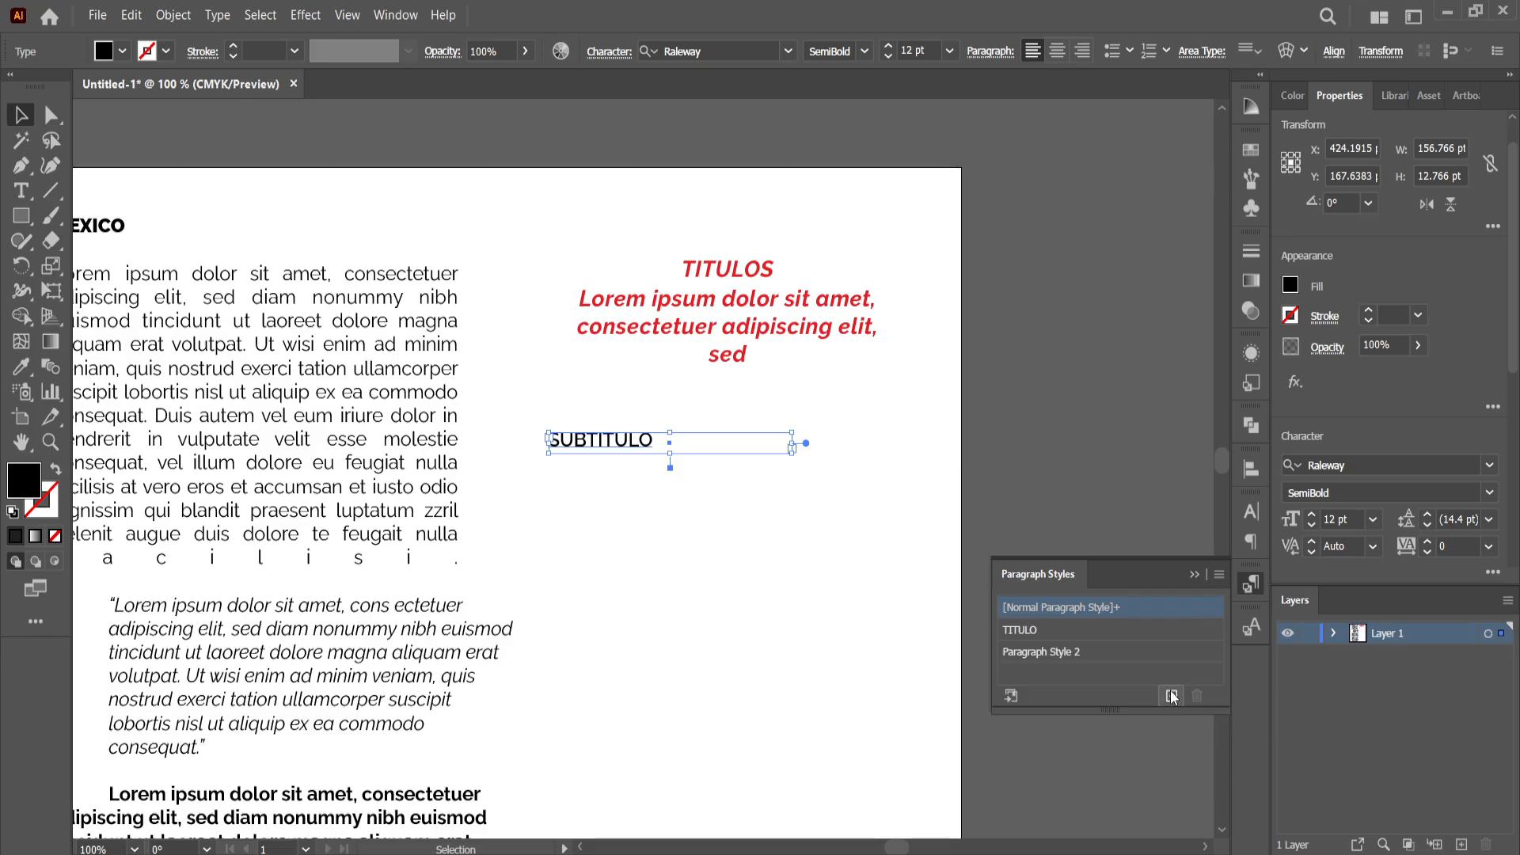
left_click(1061, 654)
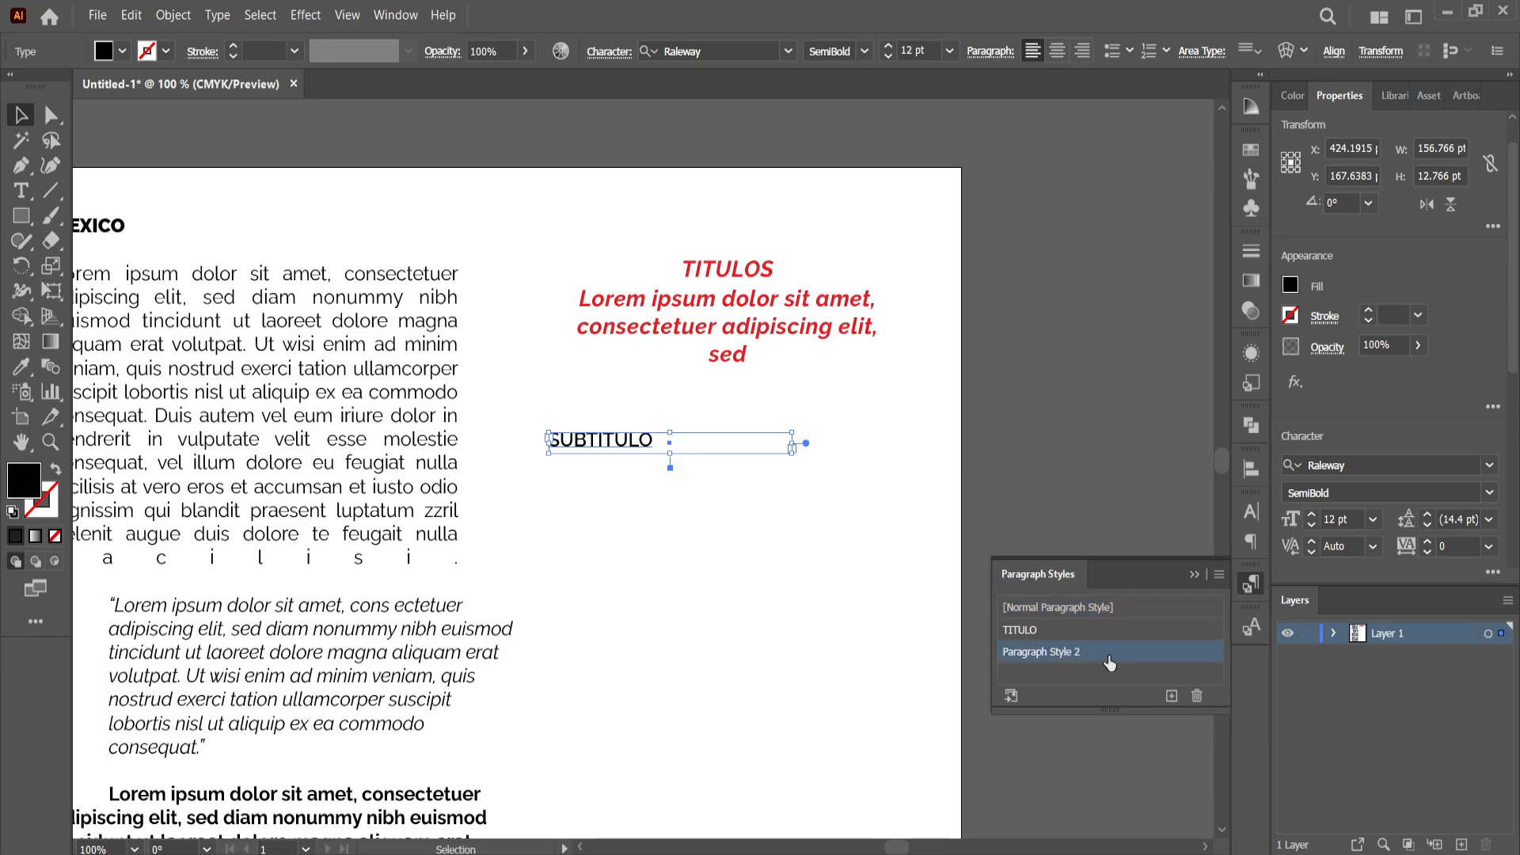
Rename the new paragraph style as SUBTITULO
double_click(1108, 655)
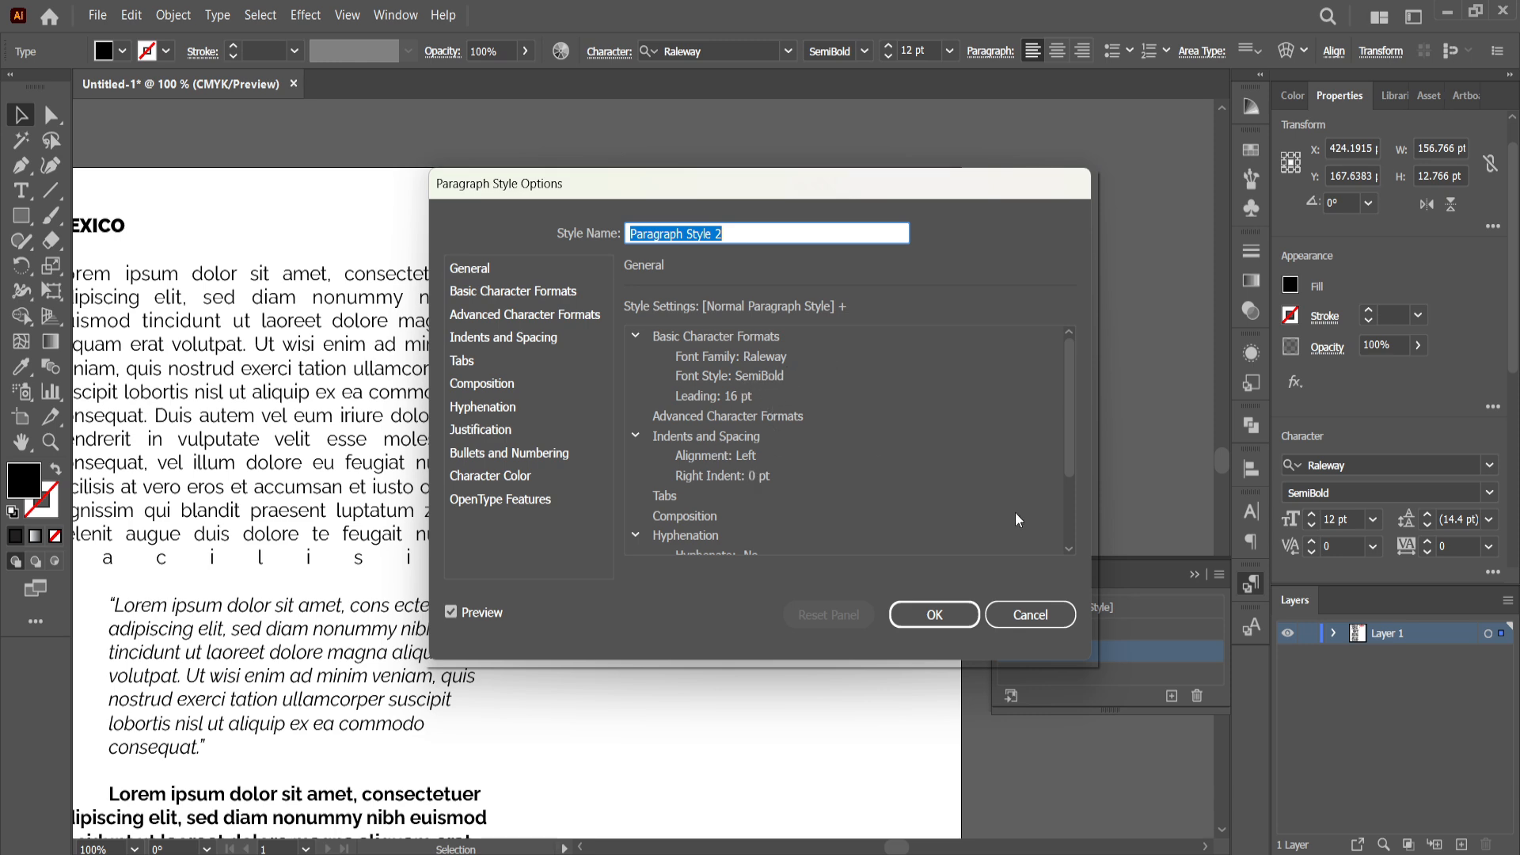
left_click(932, 605)
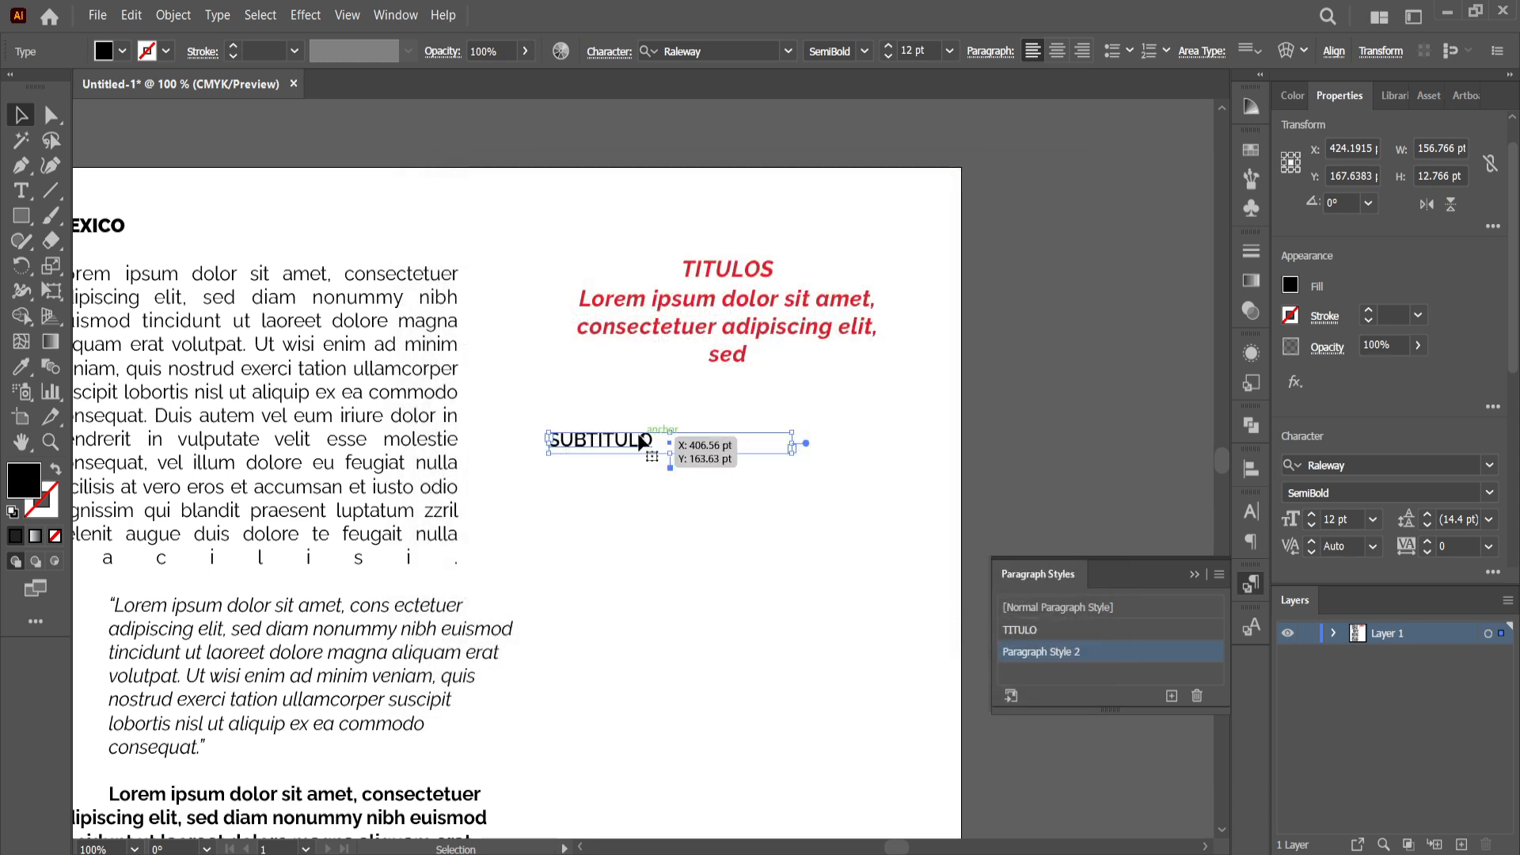
double_click(637, 438)
double_click(637, 438)
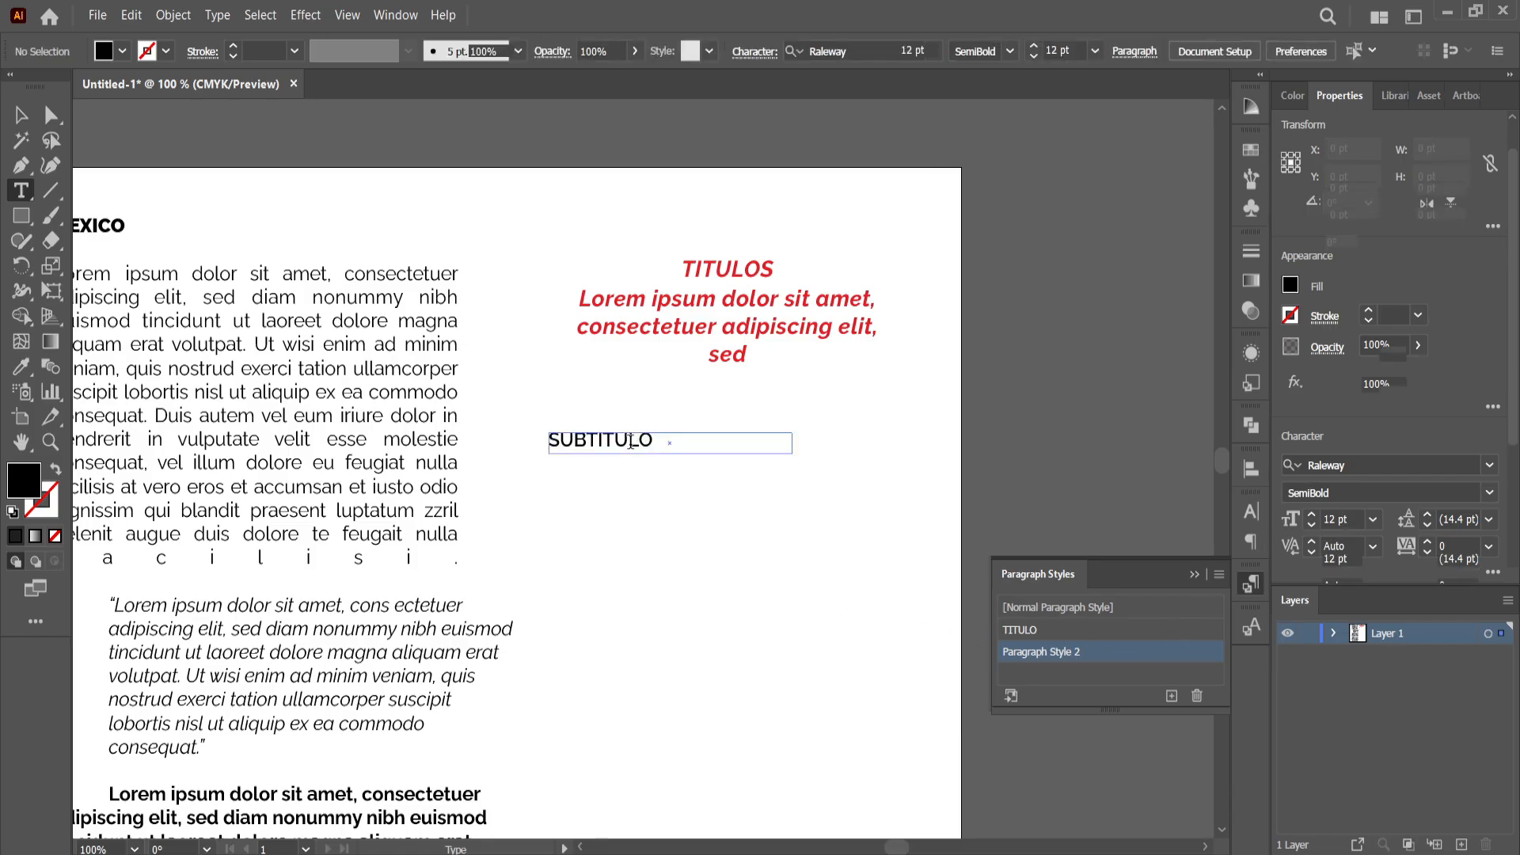
double_click(1146, 651)
type("S")
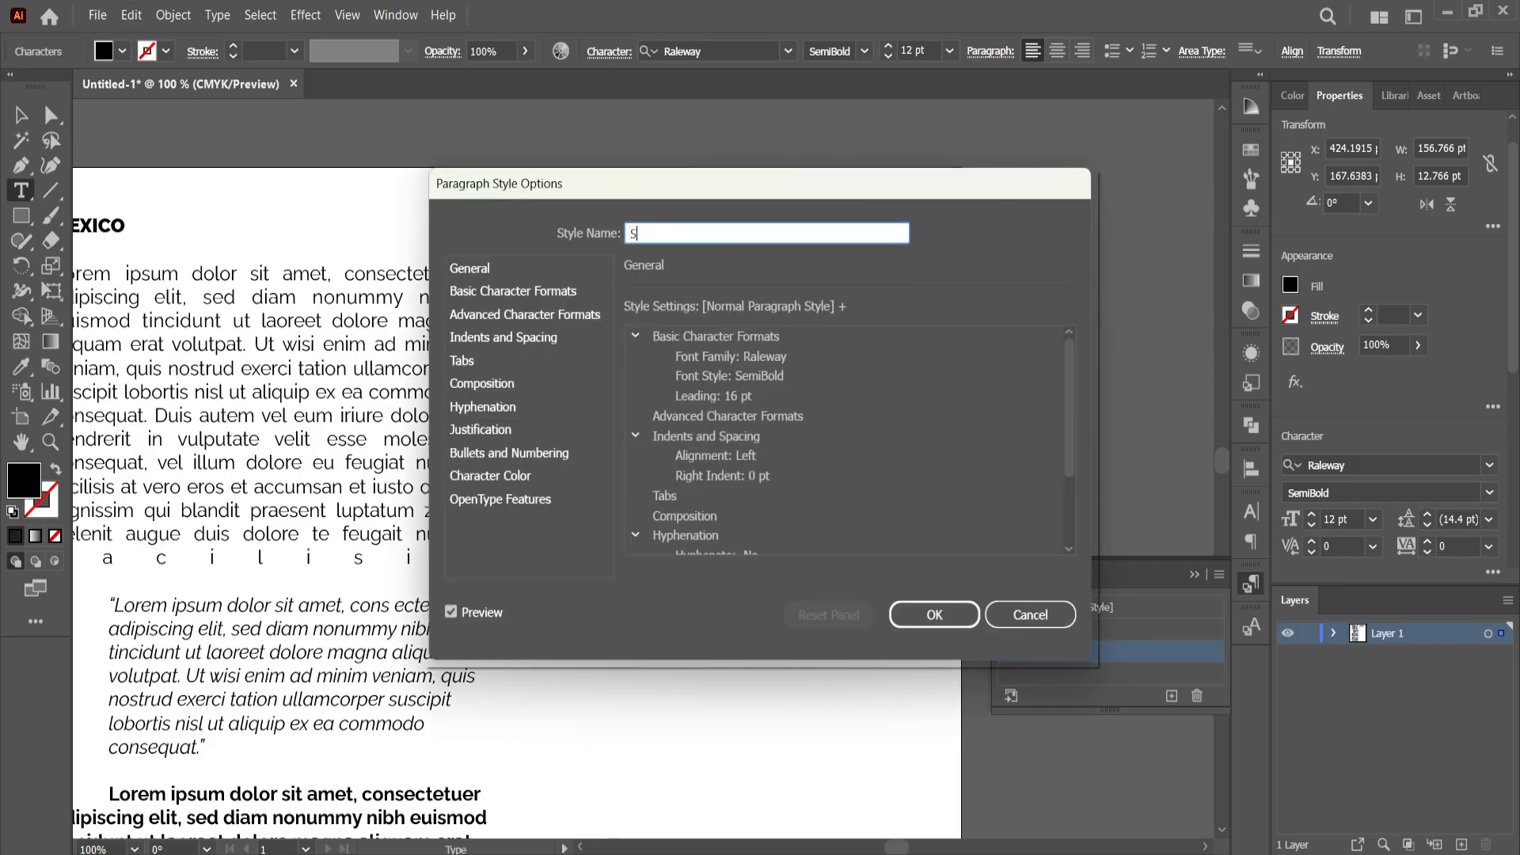
type("UNTITULO")
key("Return")
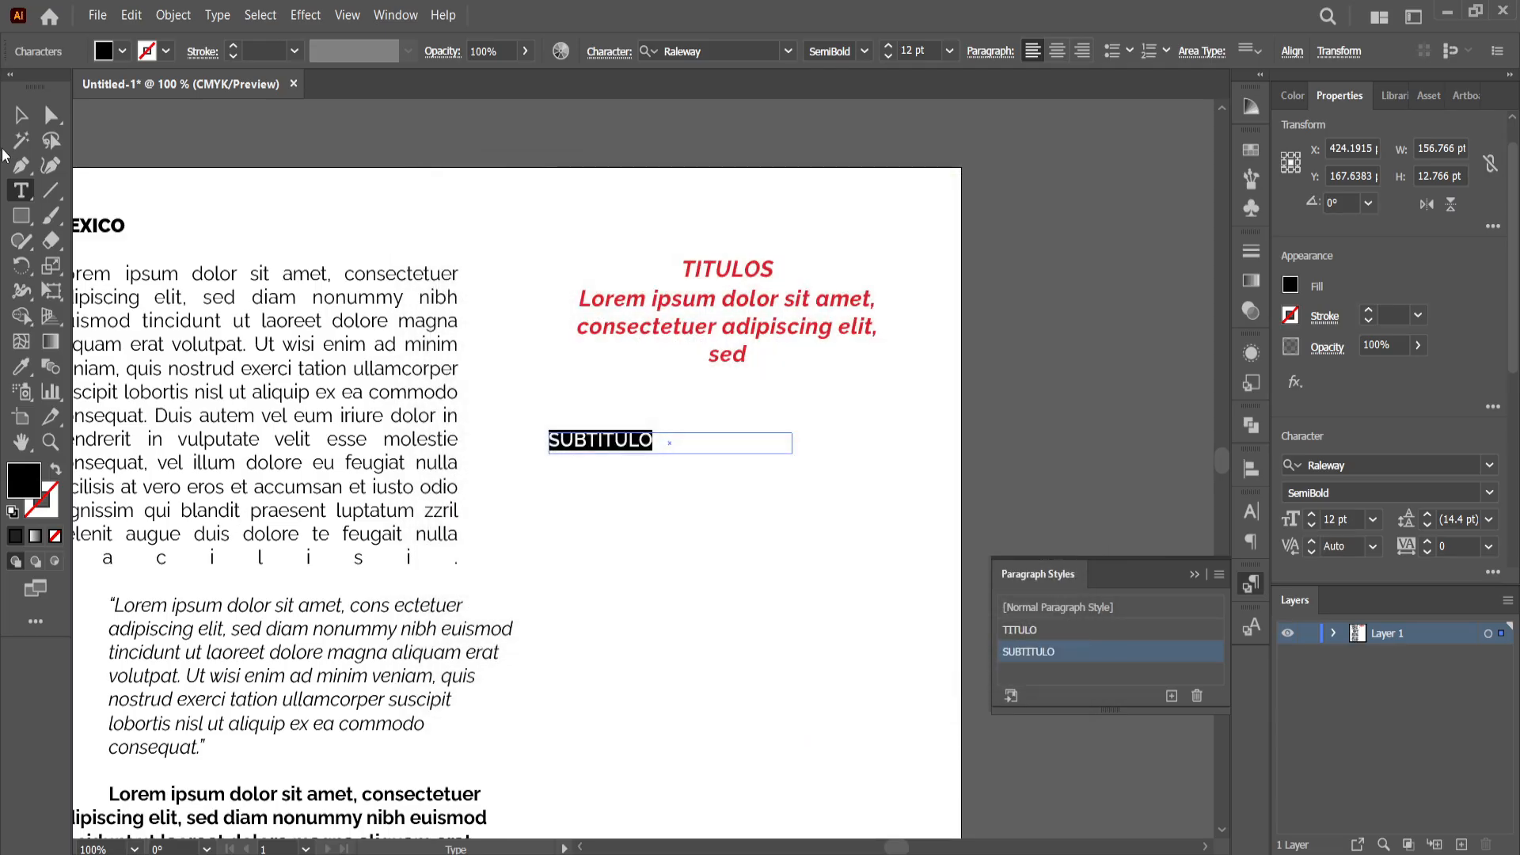
Delete the red Lorem ipsum text below TITULOS and move the SUBTITULO frame up to just below the title
key("Escape")
left_click(655, 543)
left_click_drag(626, 452, 620, 425)
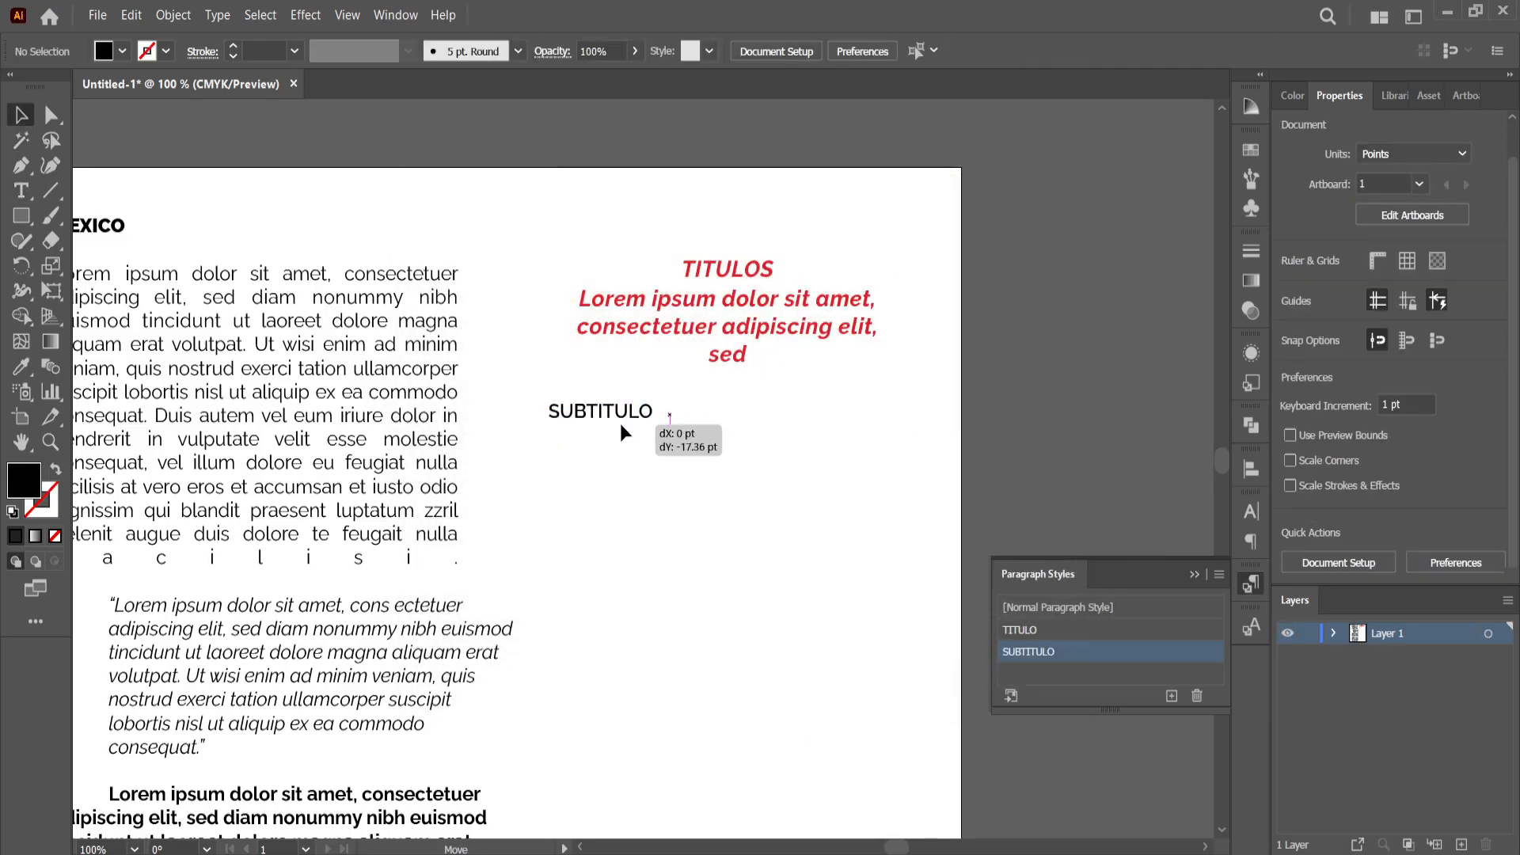
left_click(835, 347)
key("Delete")
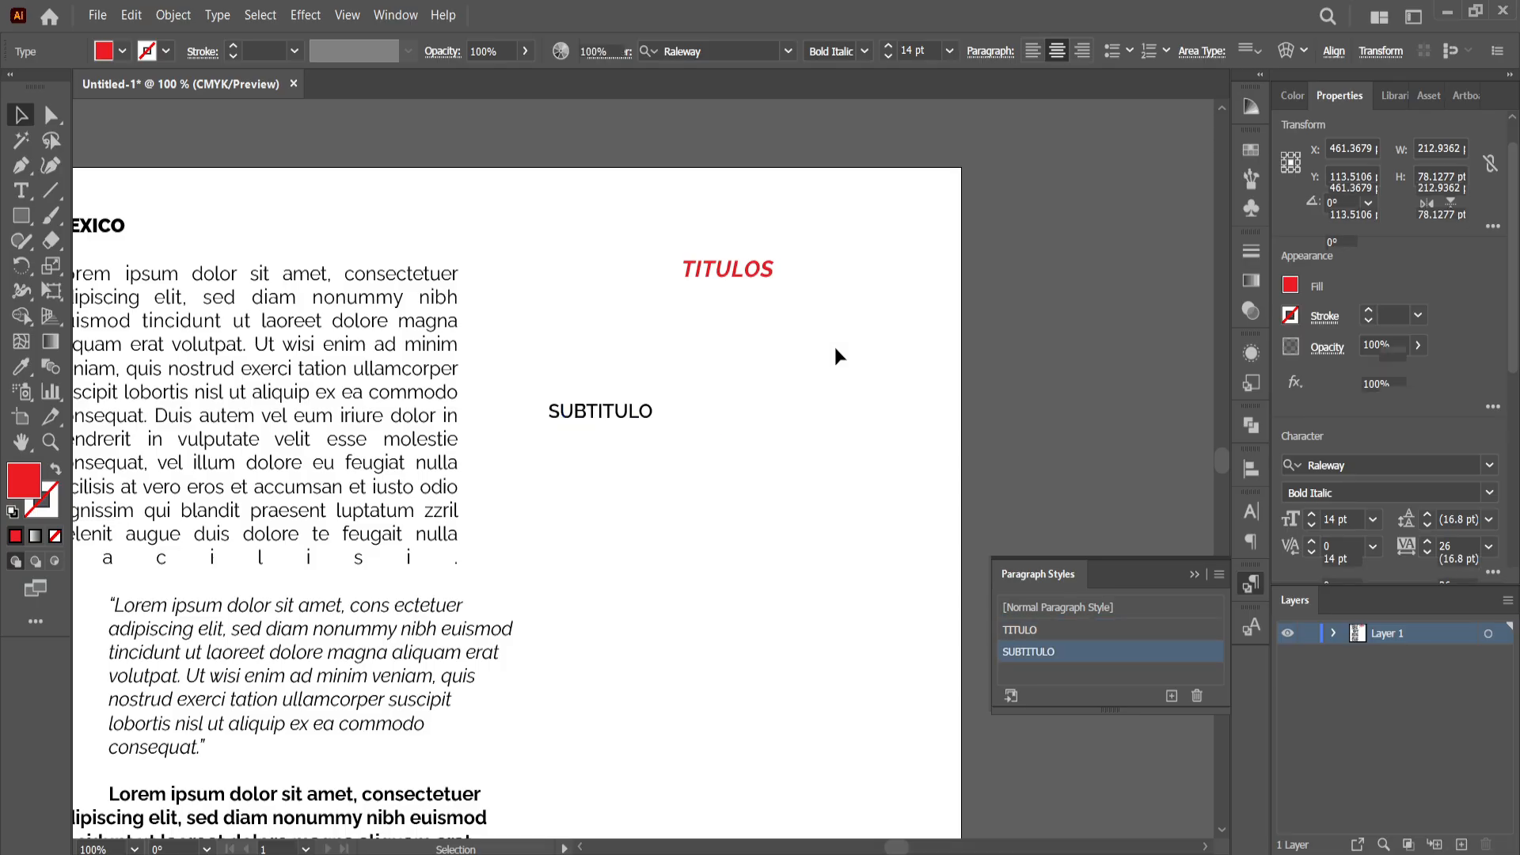
left_click_drag(605, 414, 605, 308)
left_click(689, 372)
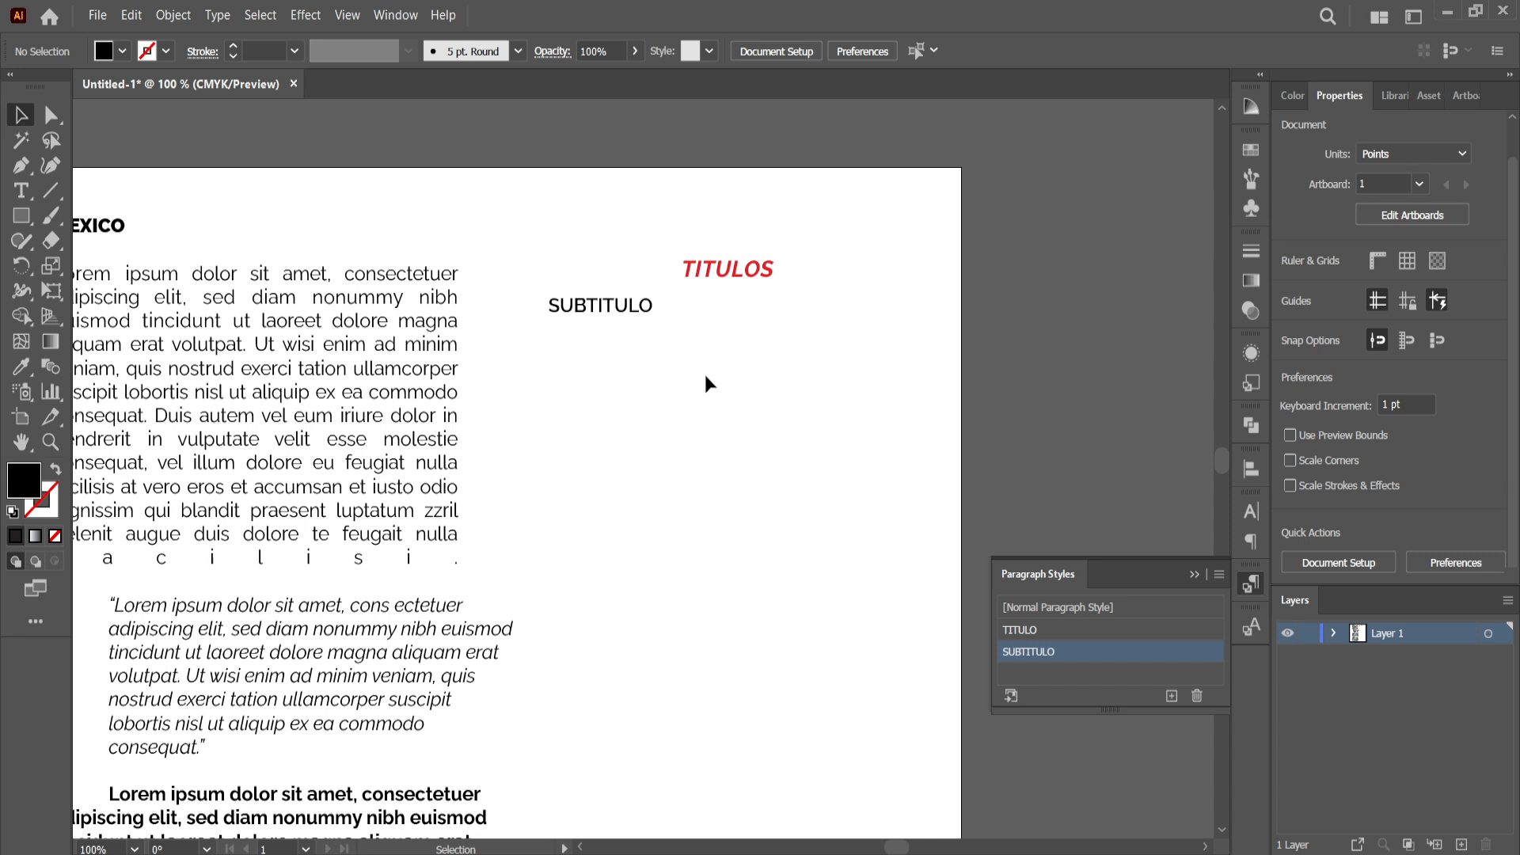
Set the leading of the SUBTITULO paragraph style to Auto
double_click(1094, 653)
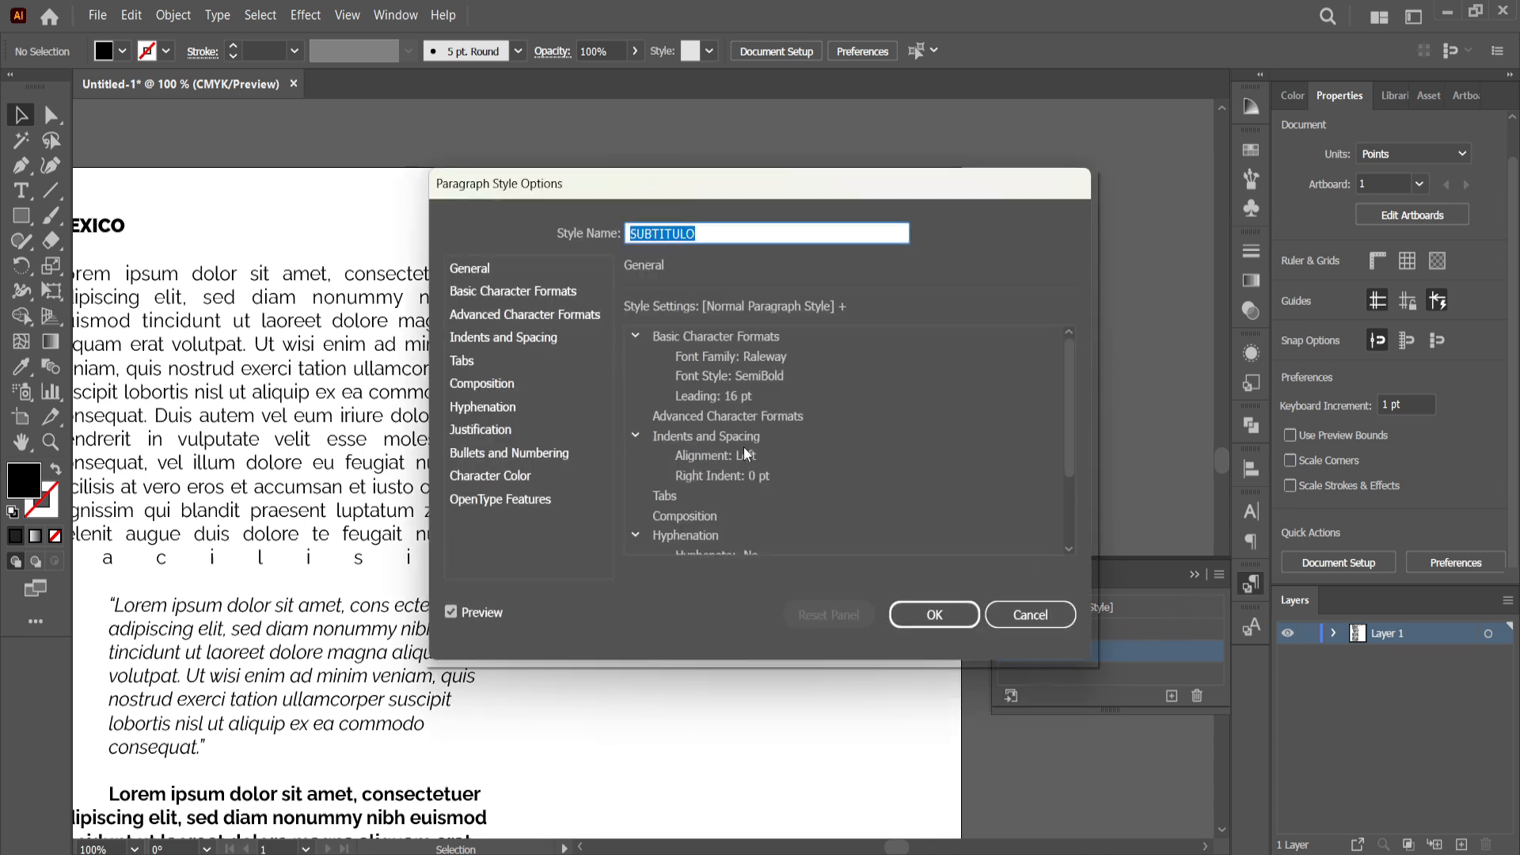
left_click(497, 293)
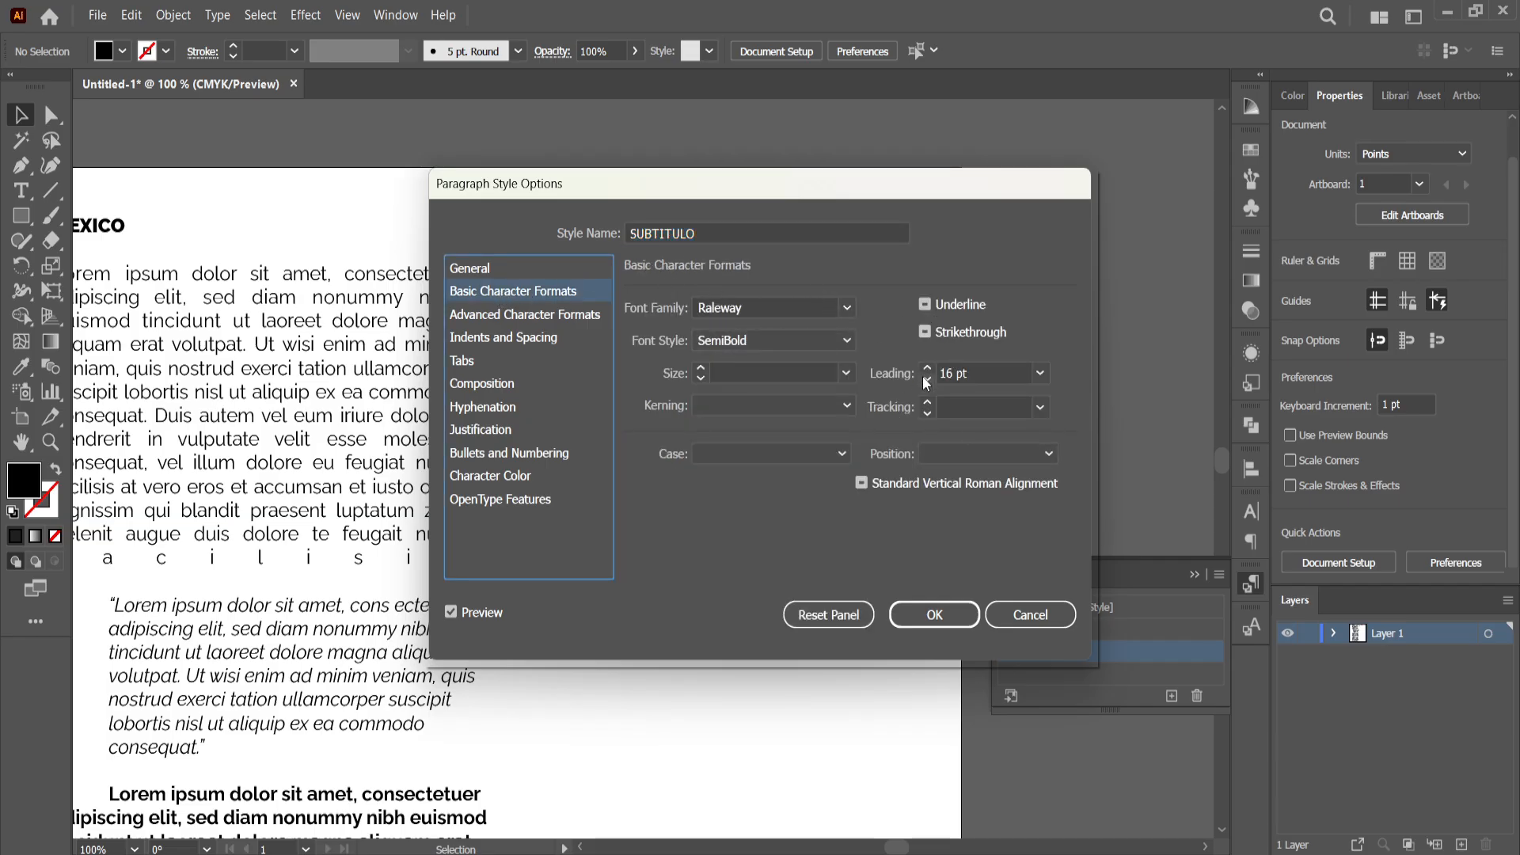
left_click(1046, 377)
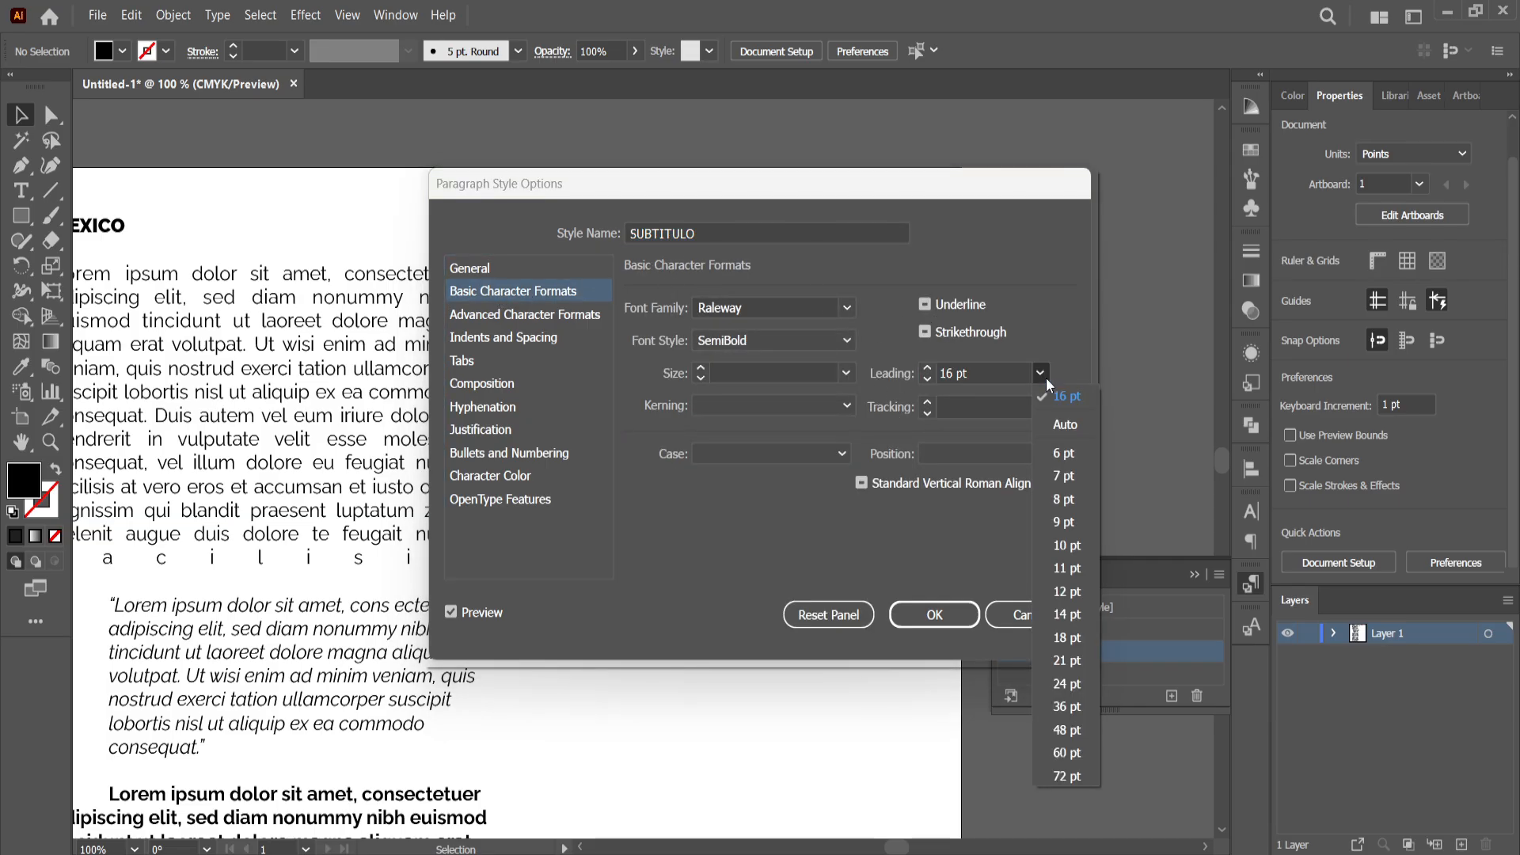
left_click(1070, 423)
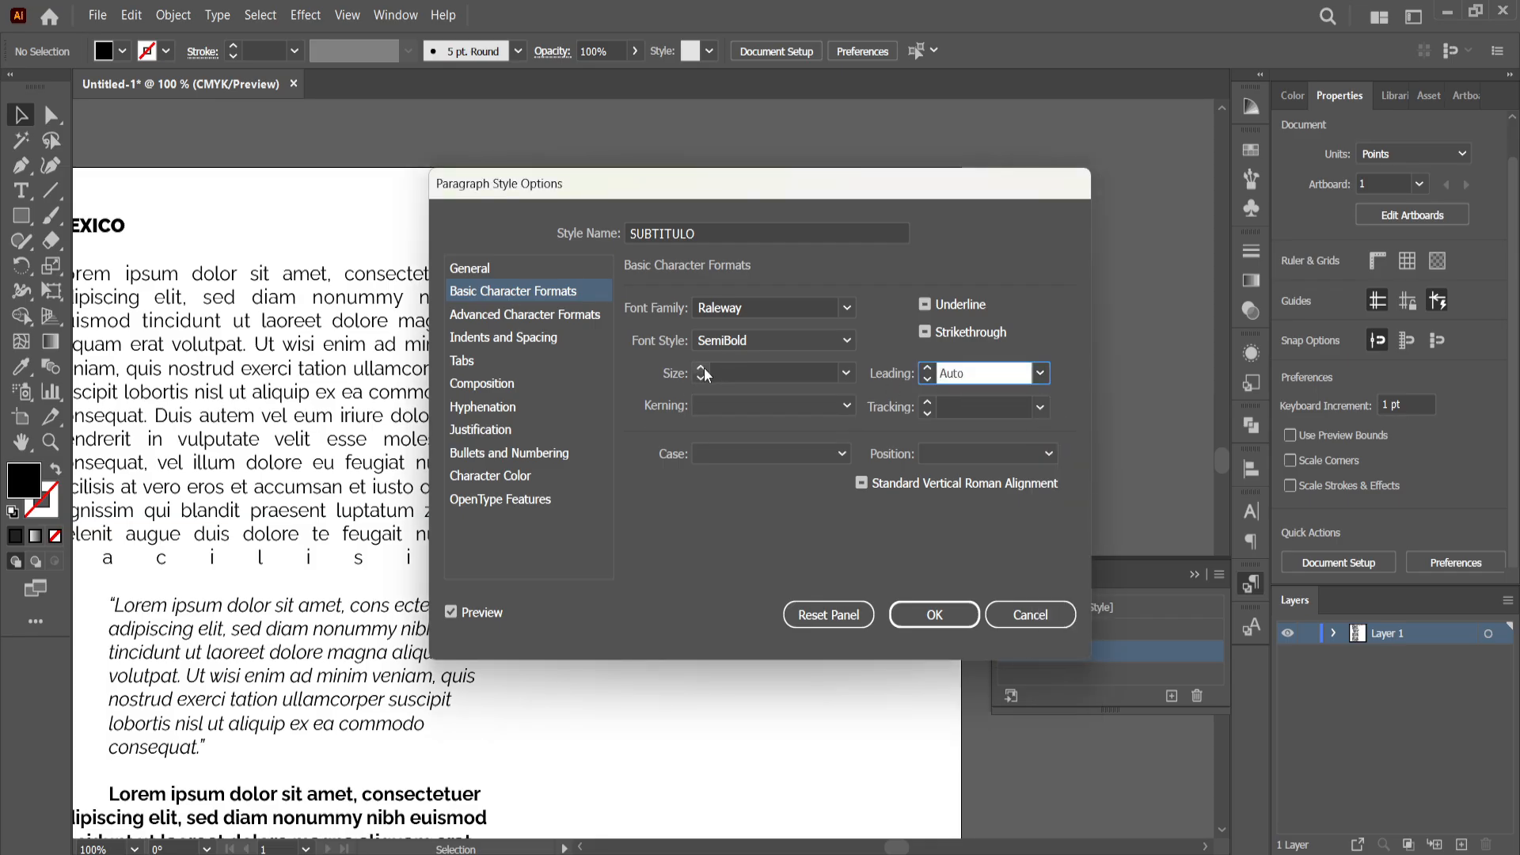
Add a right-aligned tab stop at 36 pt to the SUBTITULO paragraph style and apply the style changes
left_click(540, 317)
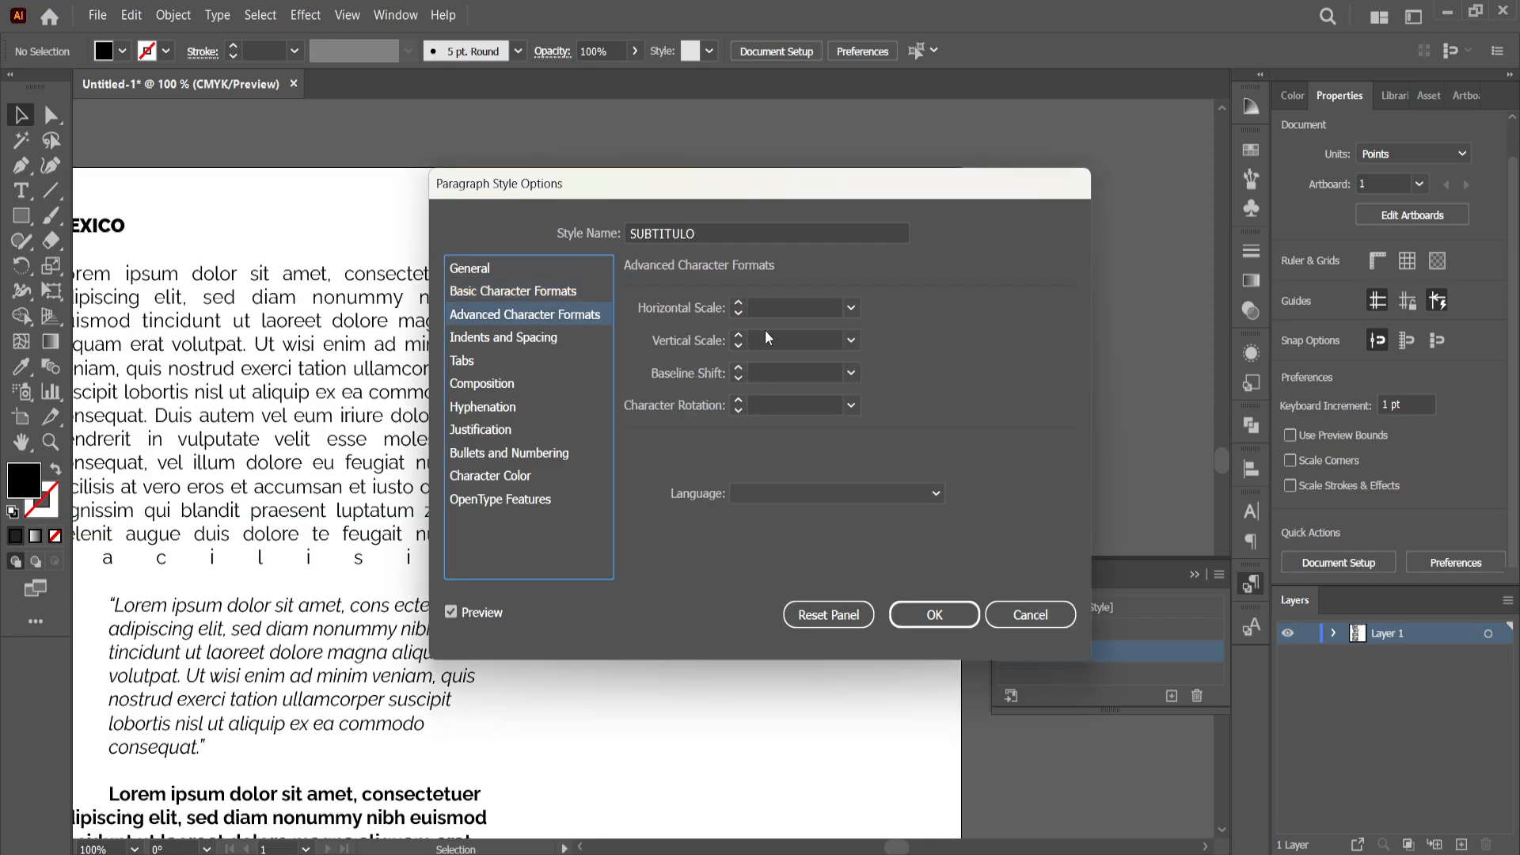
left_click(524, 340)
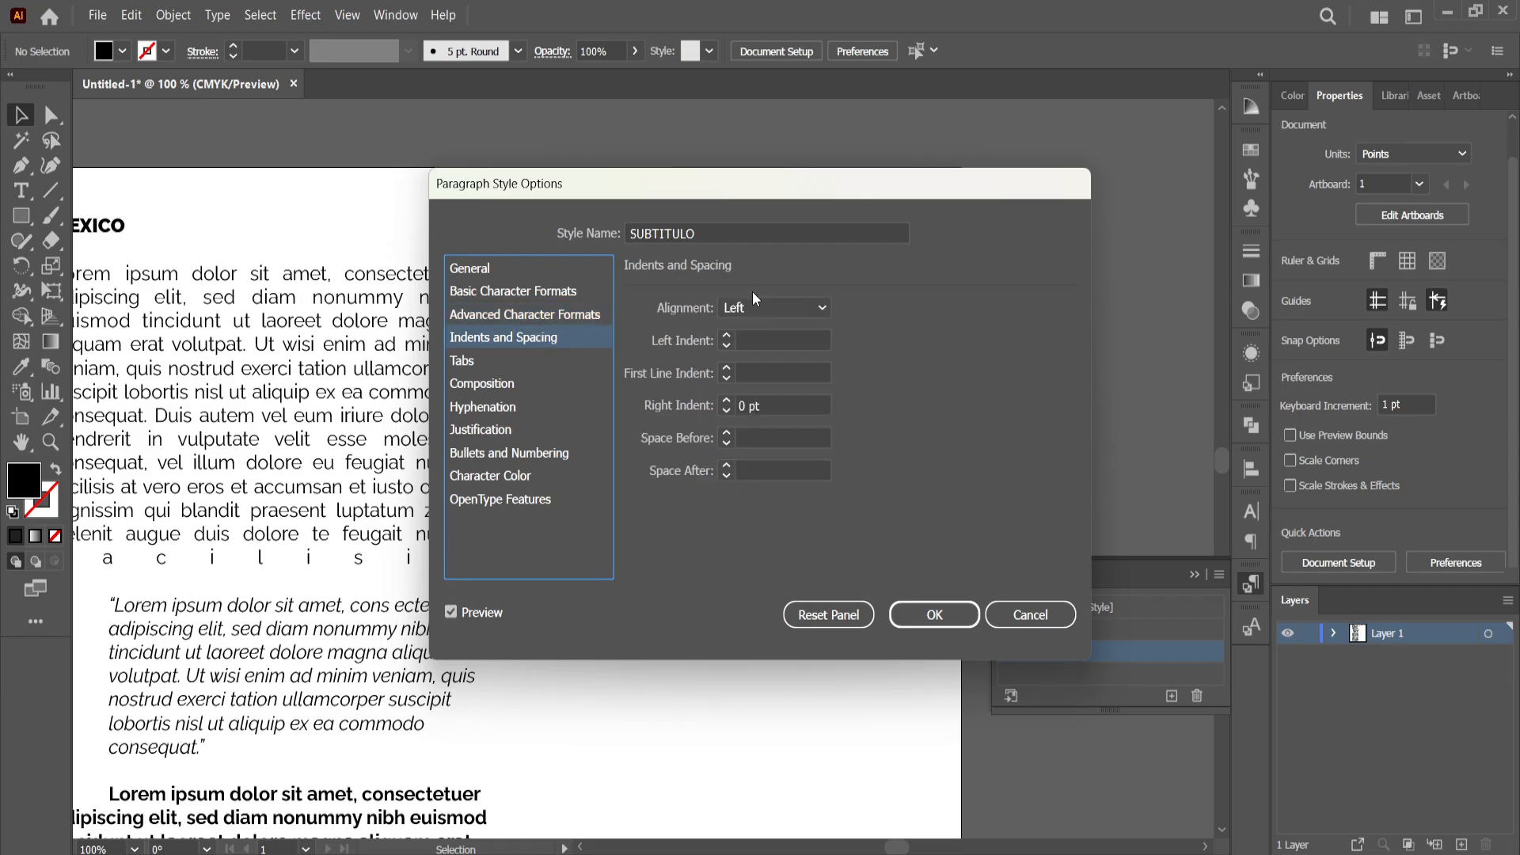
left_click(518, 364)
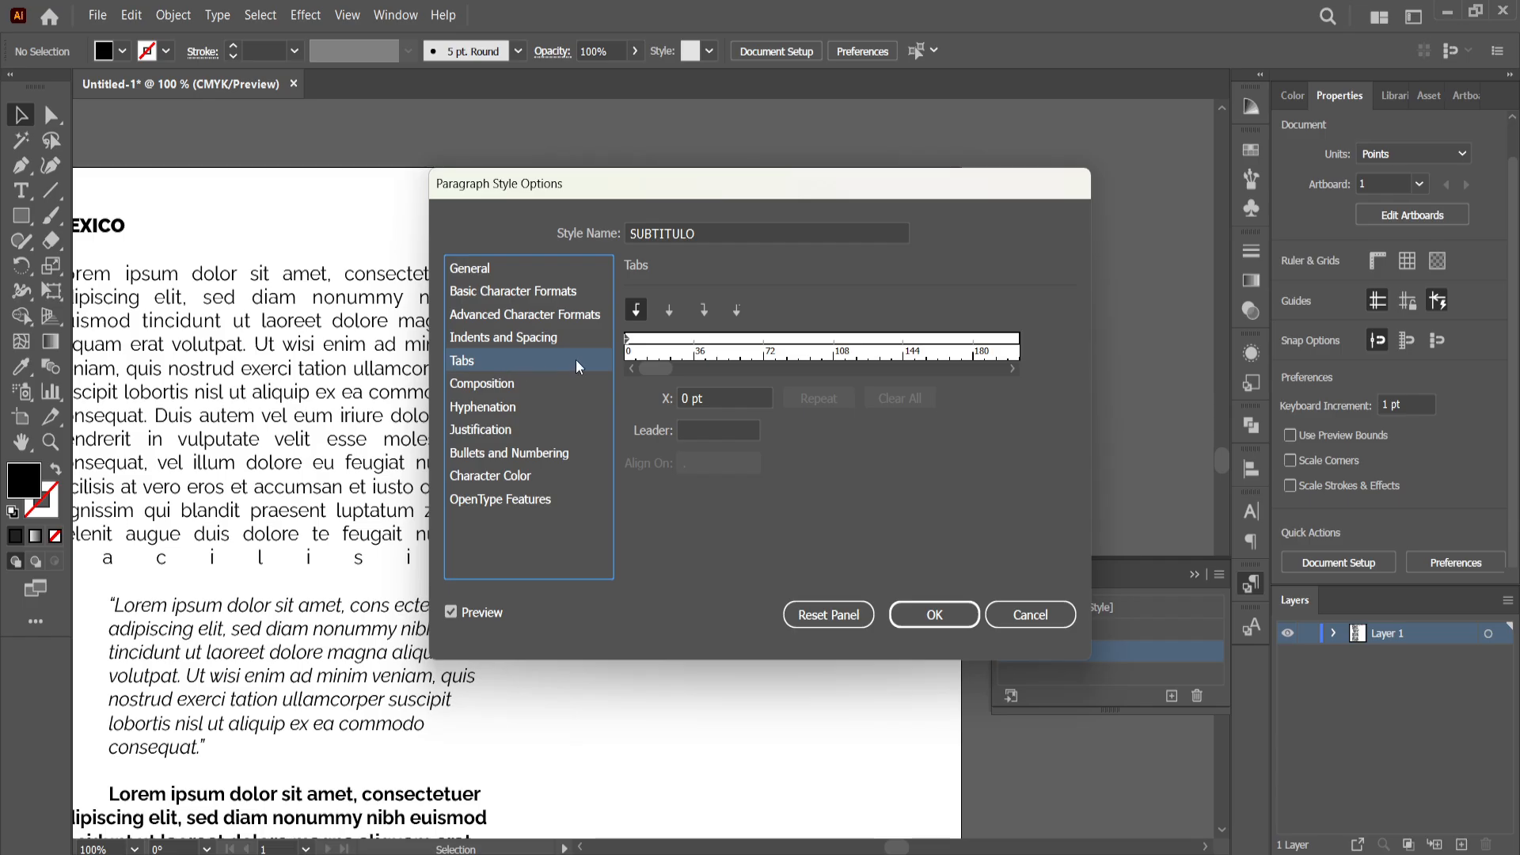
left_click(703, 310)
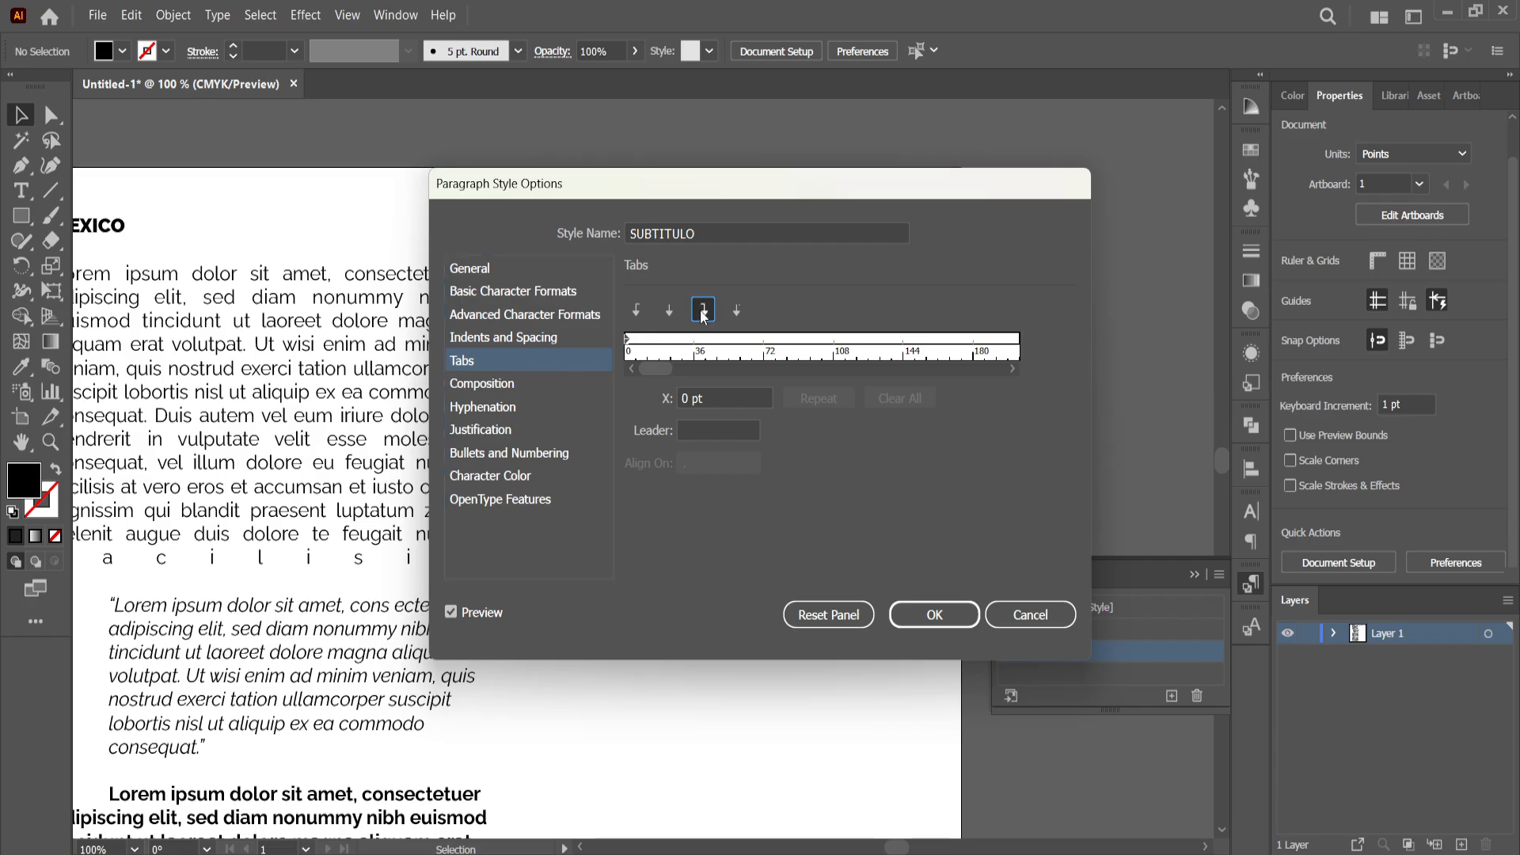
mouse_move(687, 339)
left_mouse_down()
mouse_move(725, 355)
mouse_move(698, 354)
left_mouse_up()
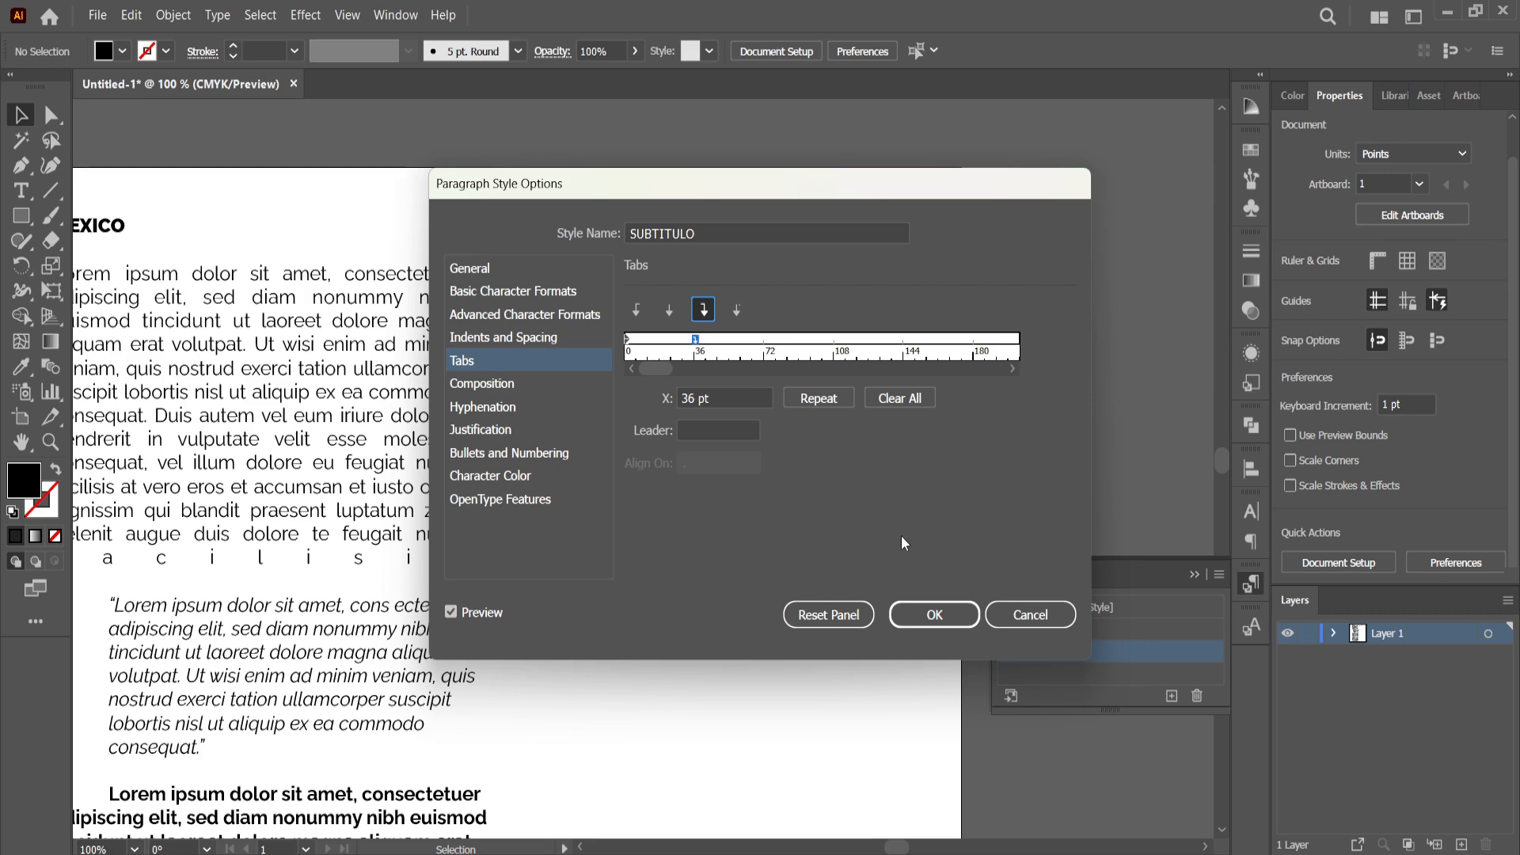
left_click(936, 613)
Review the SUBTITULO style's tab, composition, hyphenation, justification, bullets and numbering, character color and OpenType options
left_click(587, 320)
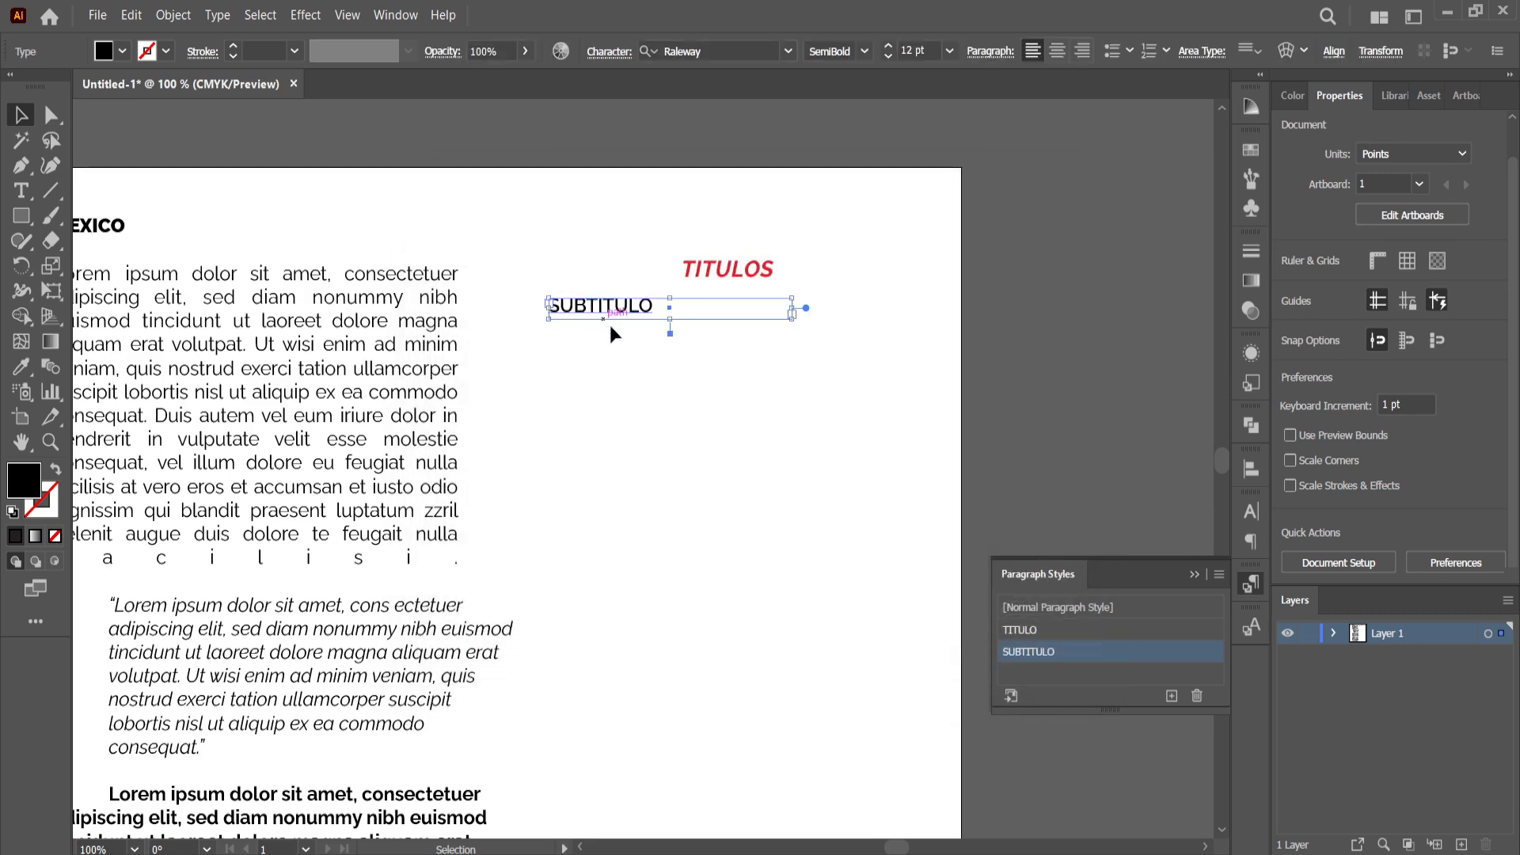
double_click(1097, 661)
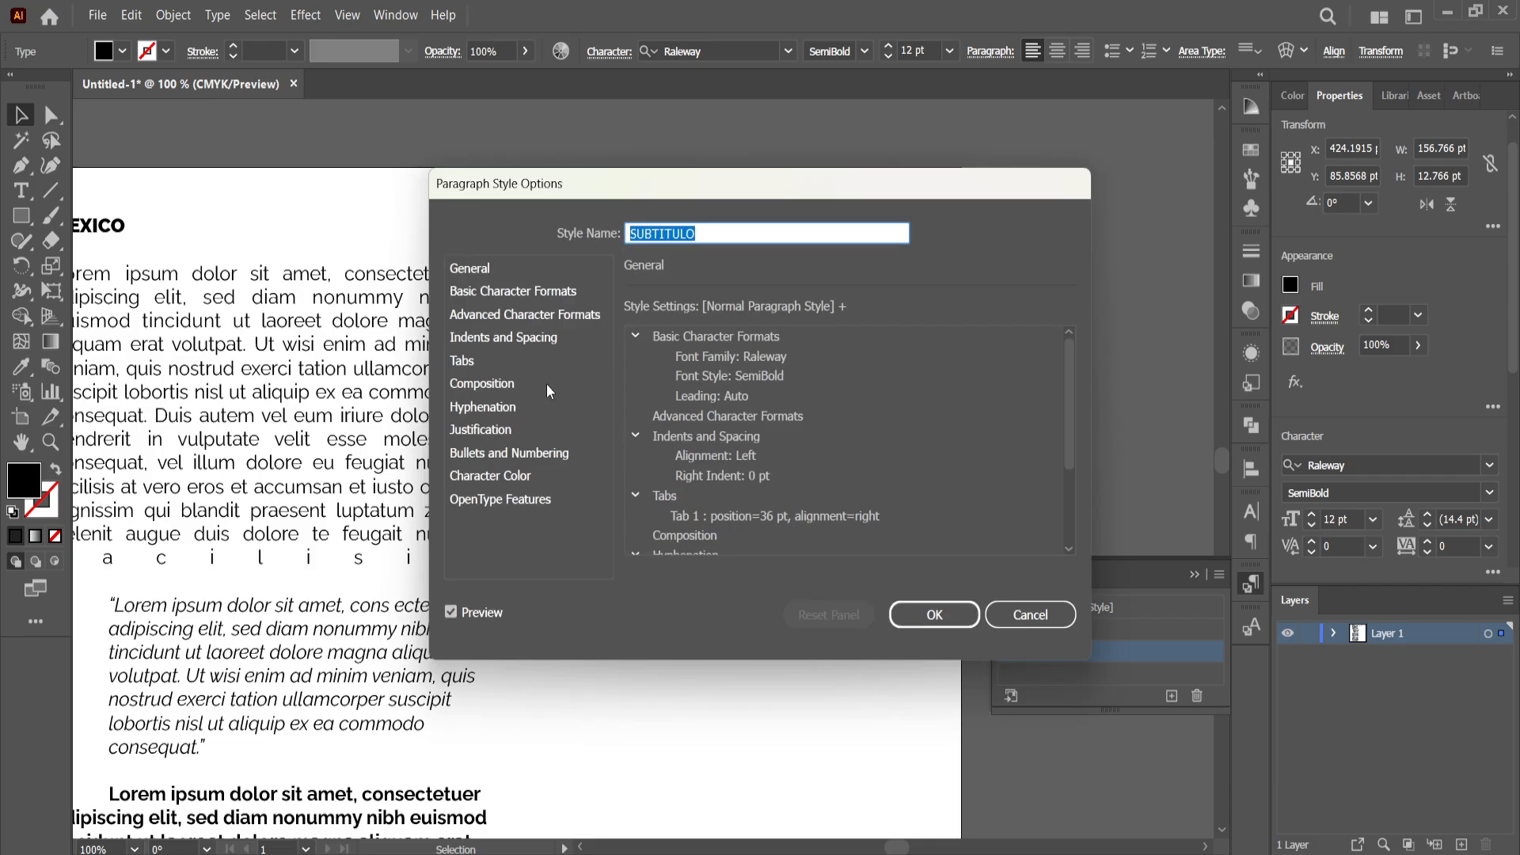
left_click(484, 363)
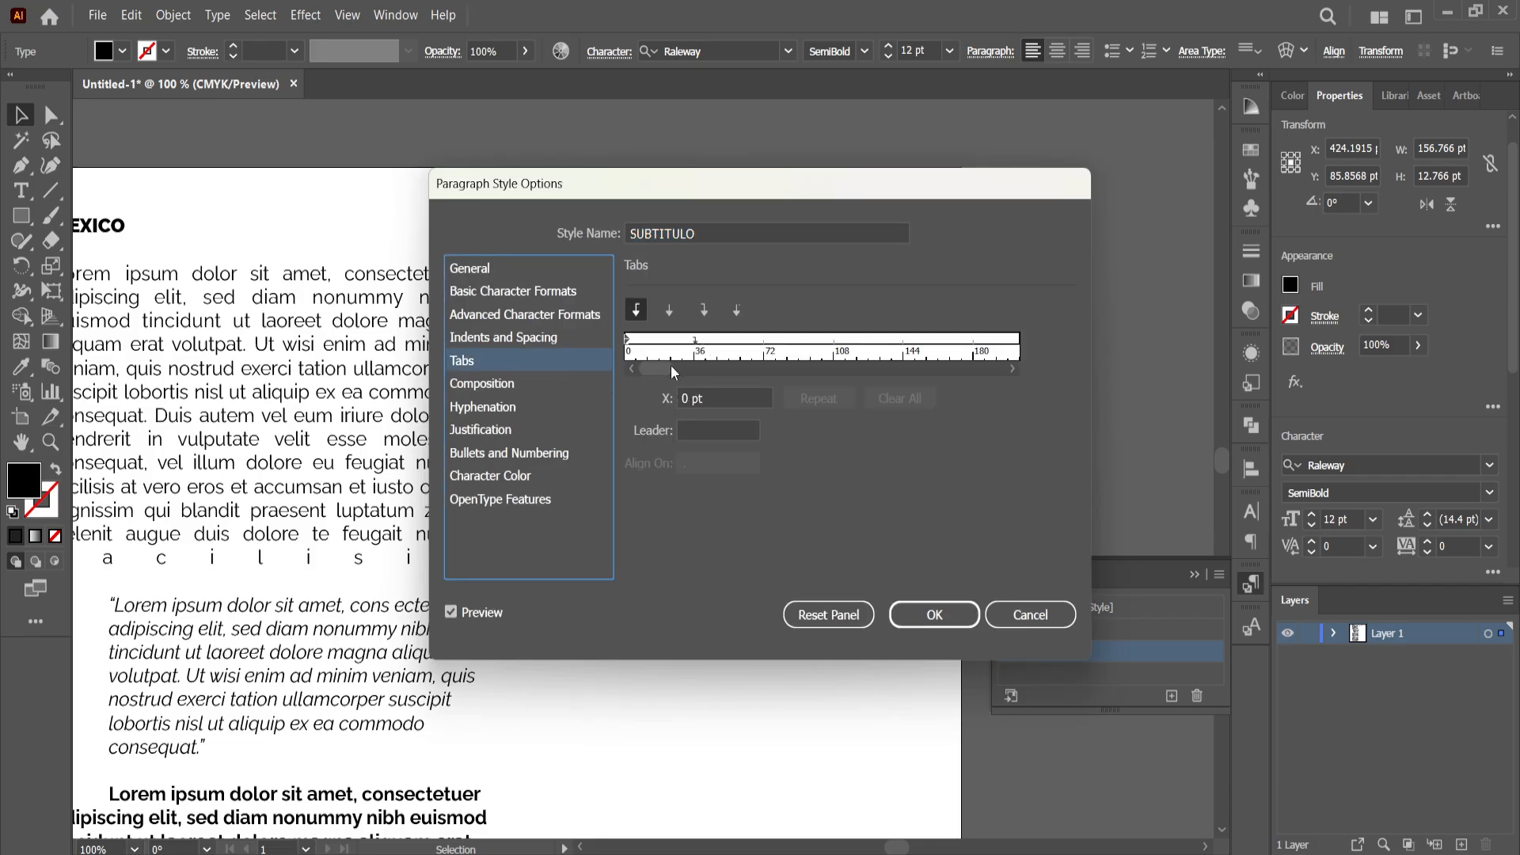
left_click(493, 382)
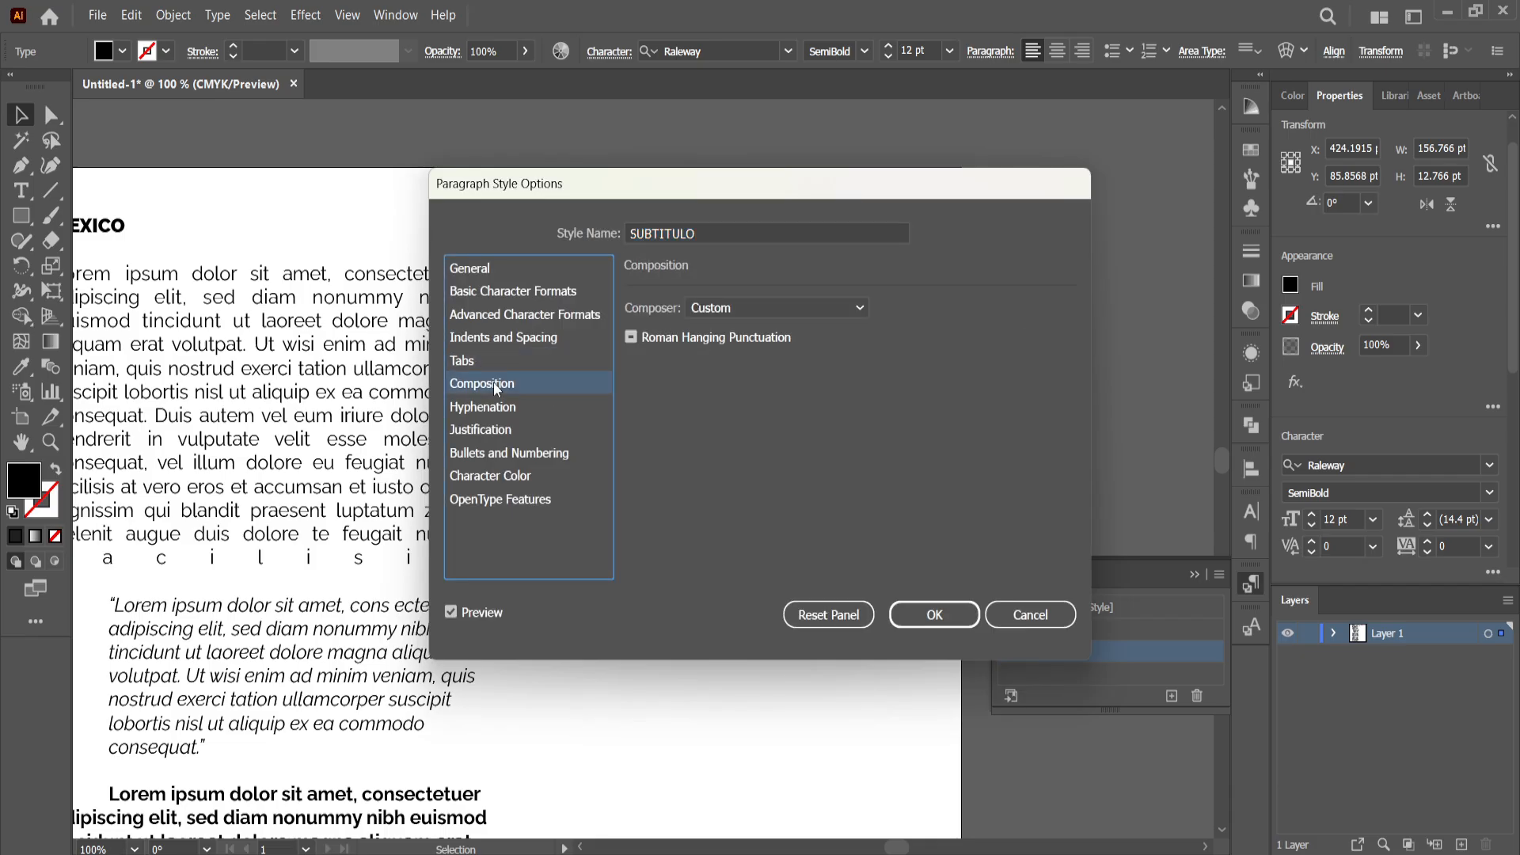
left_click(523, 408)
left_click(485, 431)
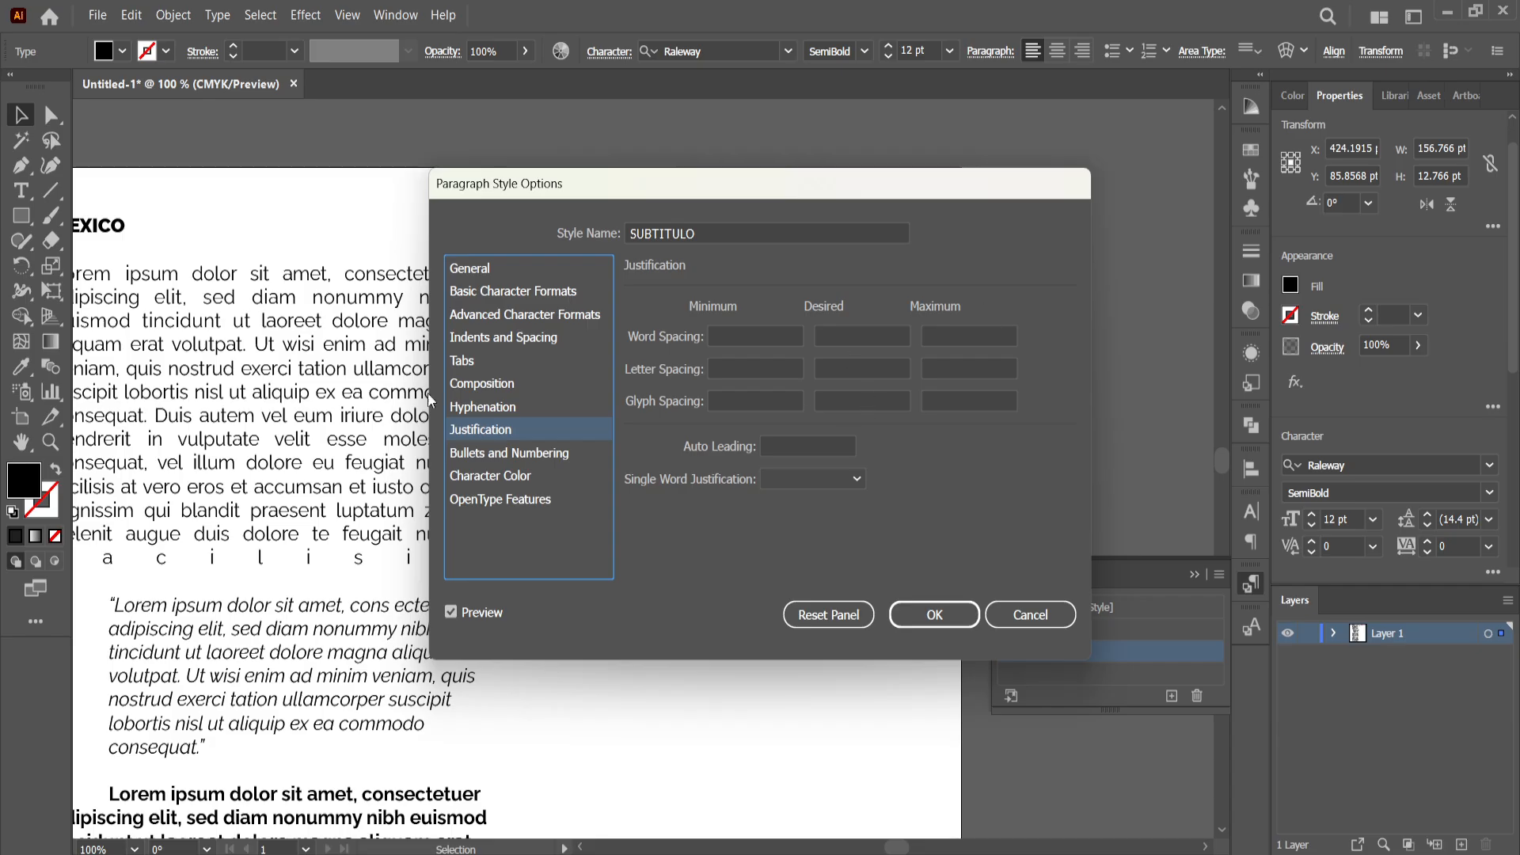
left_click(526, 458)
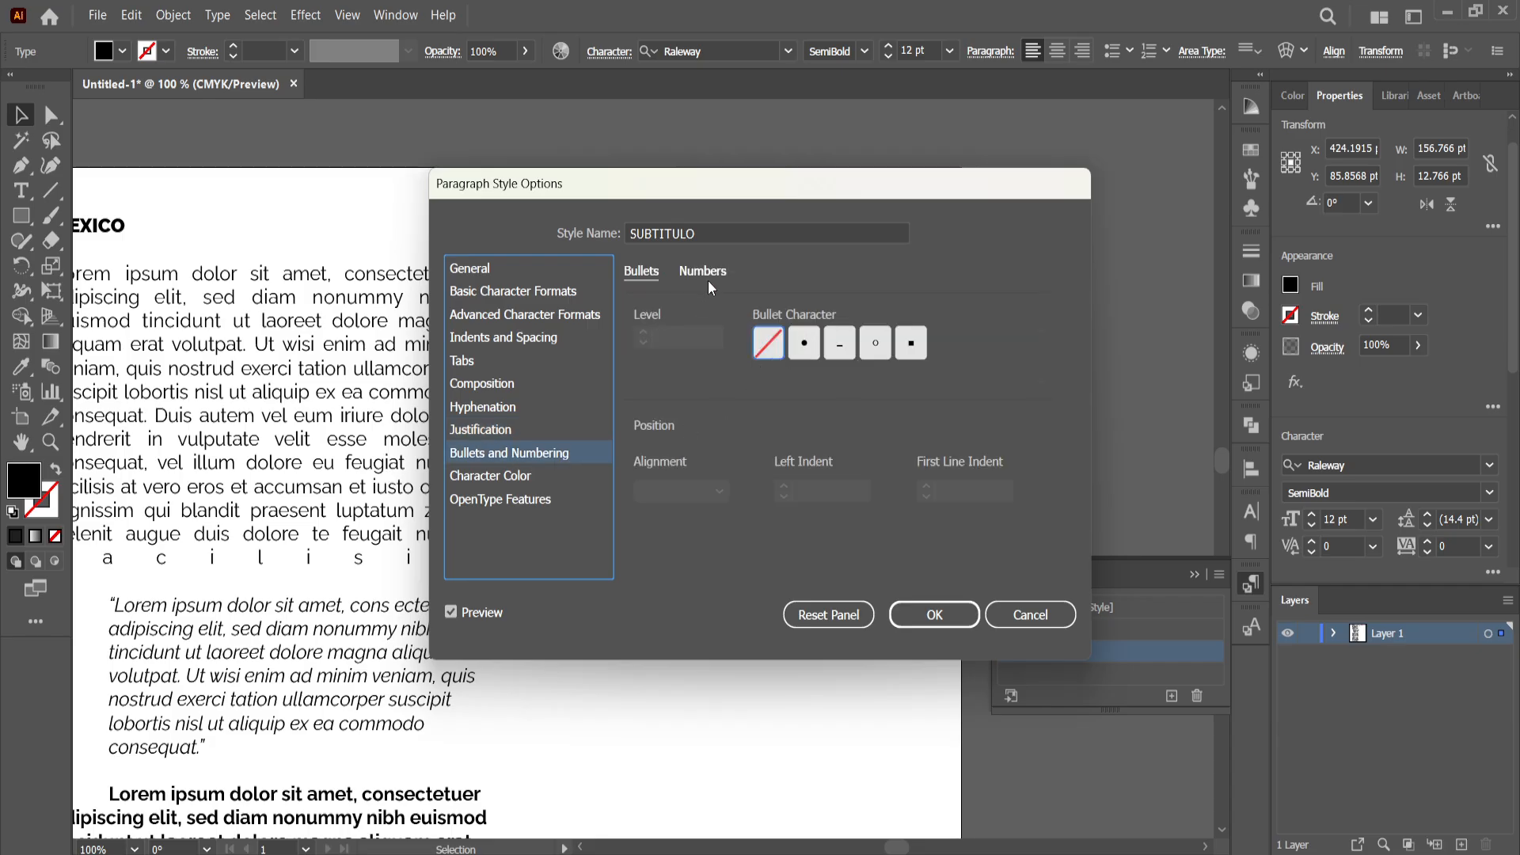
left_click(529, 480)
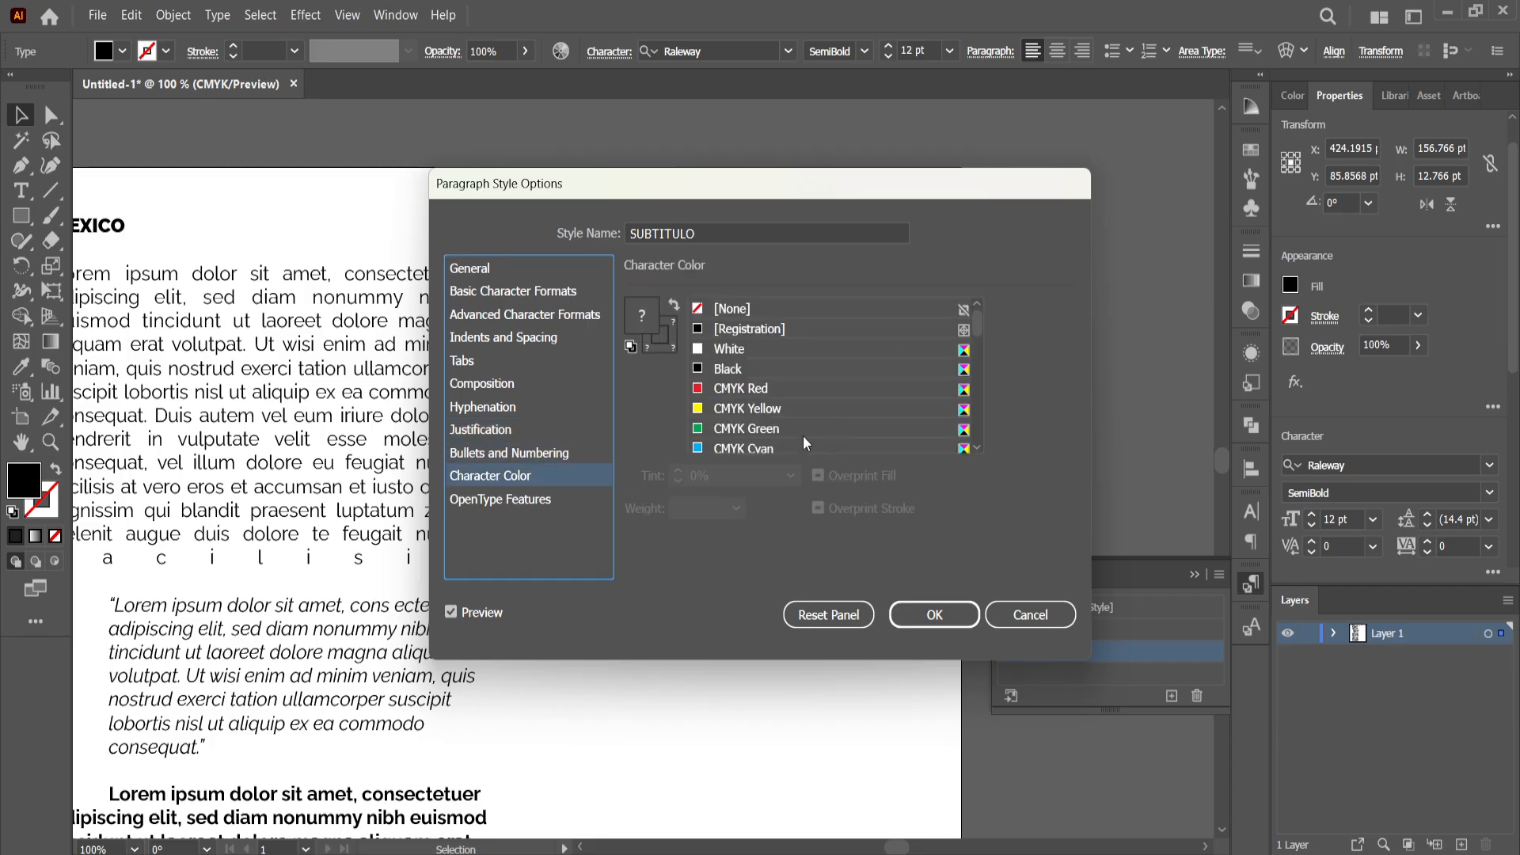
left_click(467, 501)
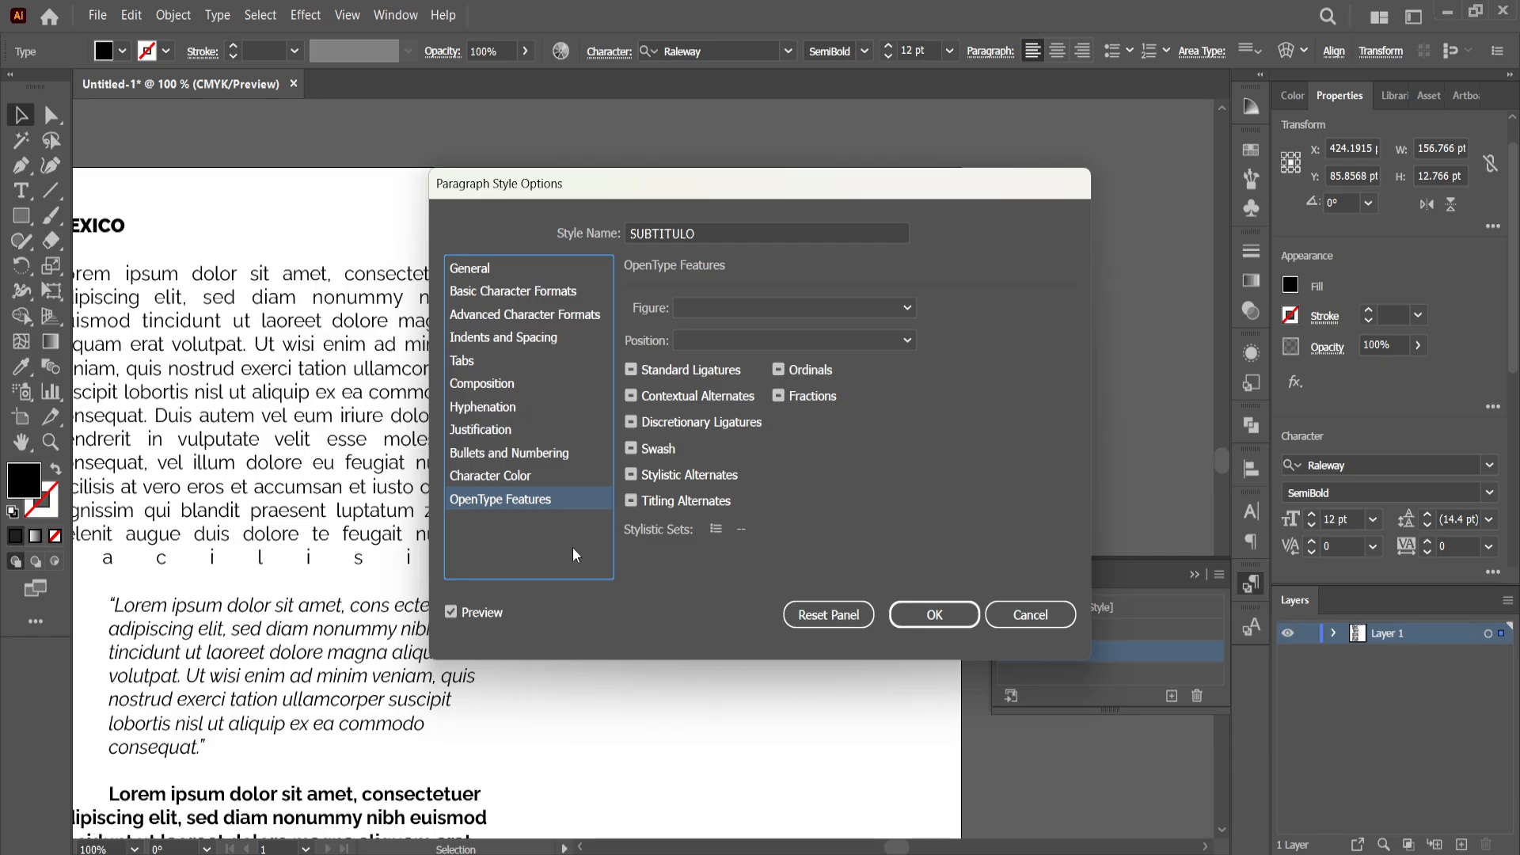
left_click(935, 615)
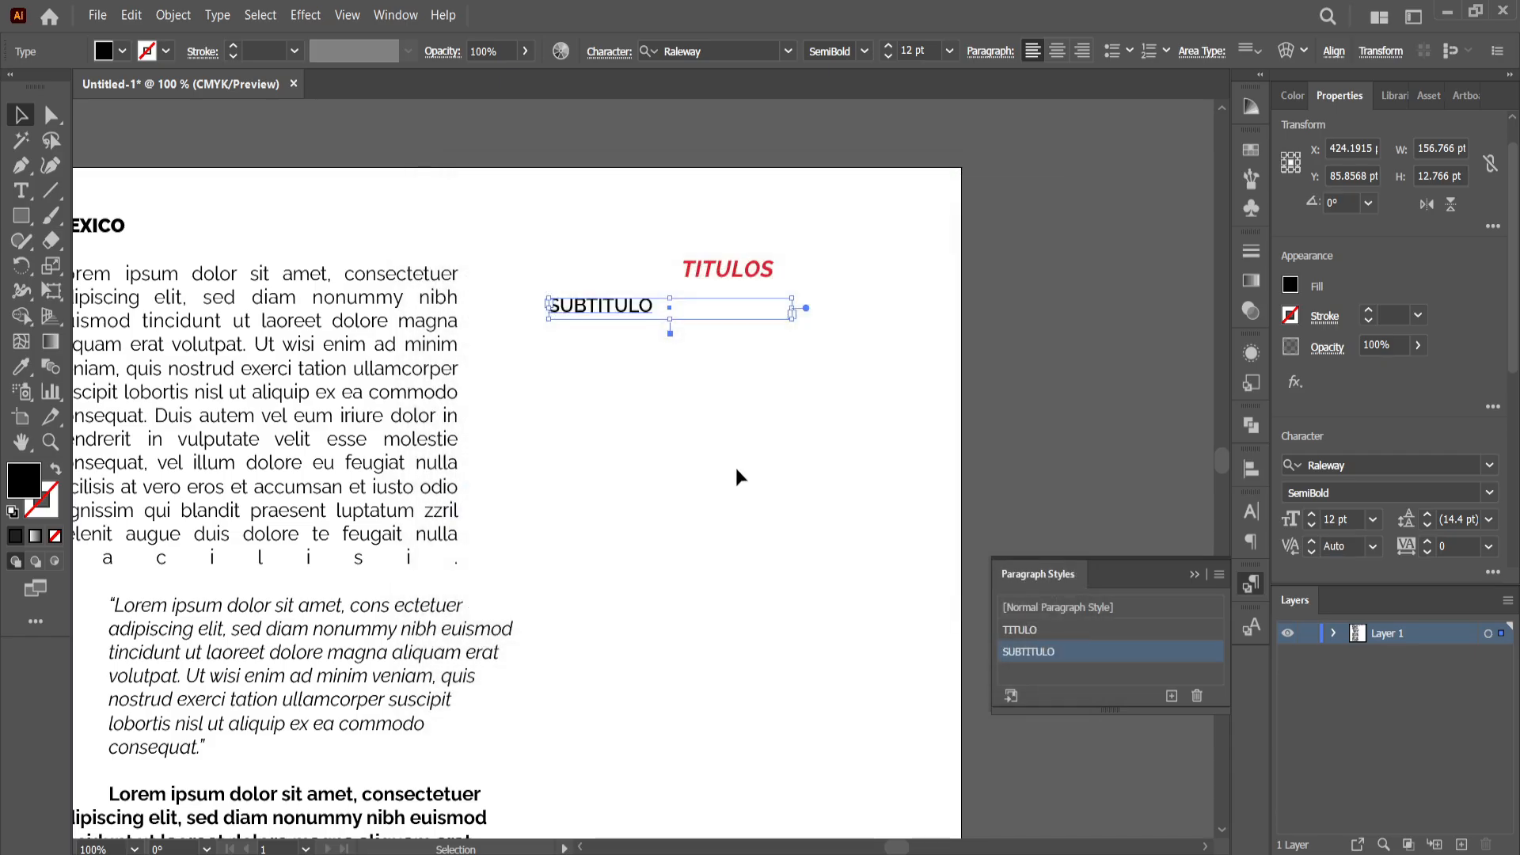